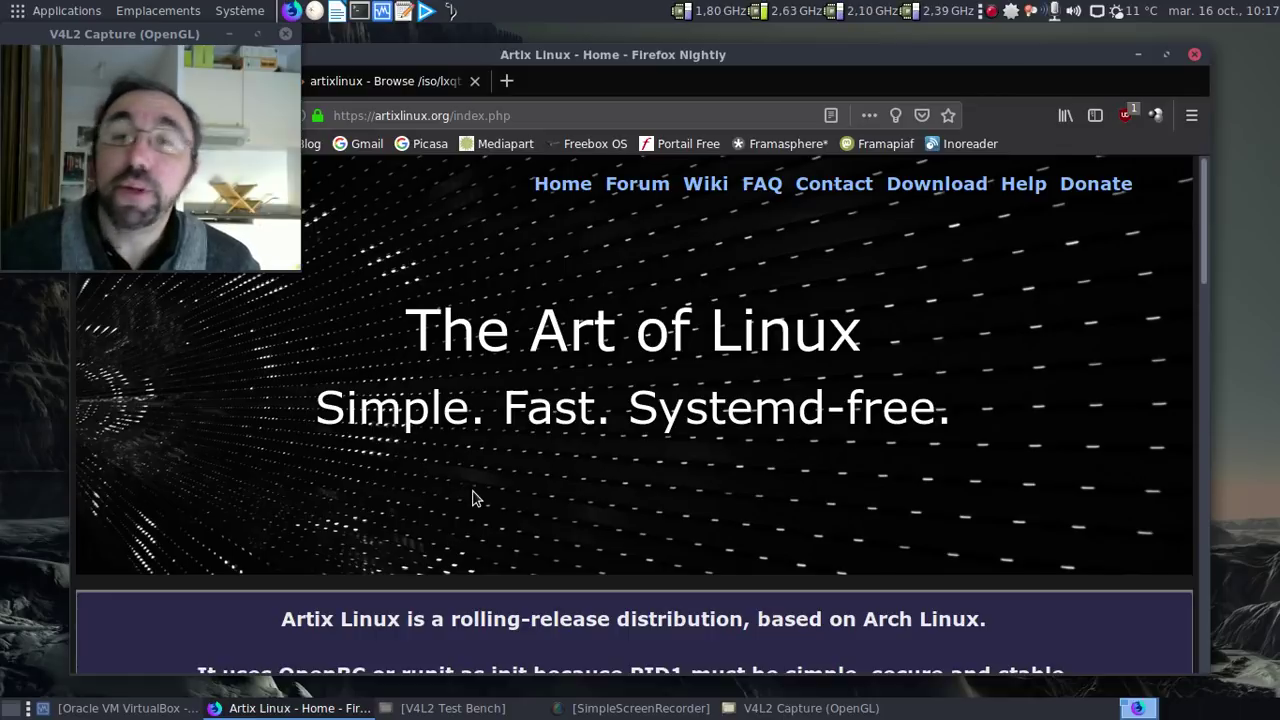
Step: Browse the Artix home page and SourceForge's lxqt ISO list, then minimize Firefox Nightly
{"action": "scroll", "coordinate": [475, 498], "scroll_direction": "down", "scroll_amount": 2}
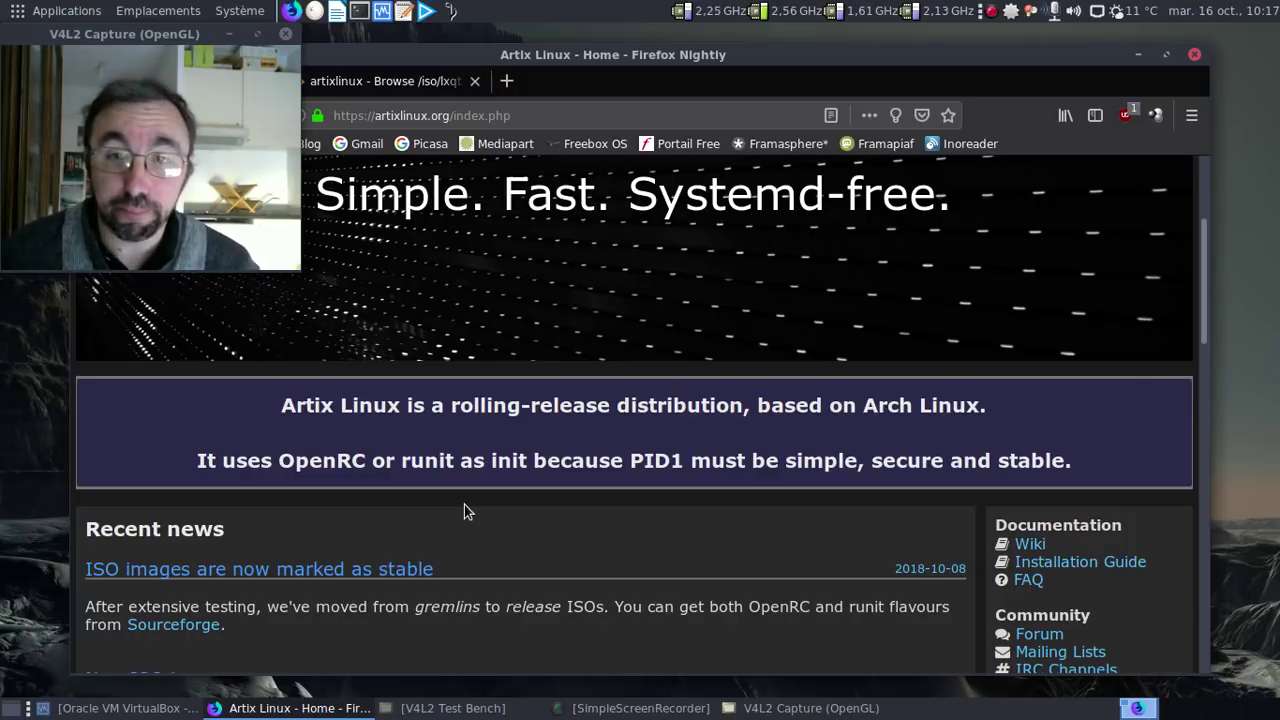
{"action": "scroll", "coordinate": [464, 504], "scroll_direction": "down", "scroll_amount": 1}
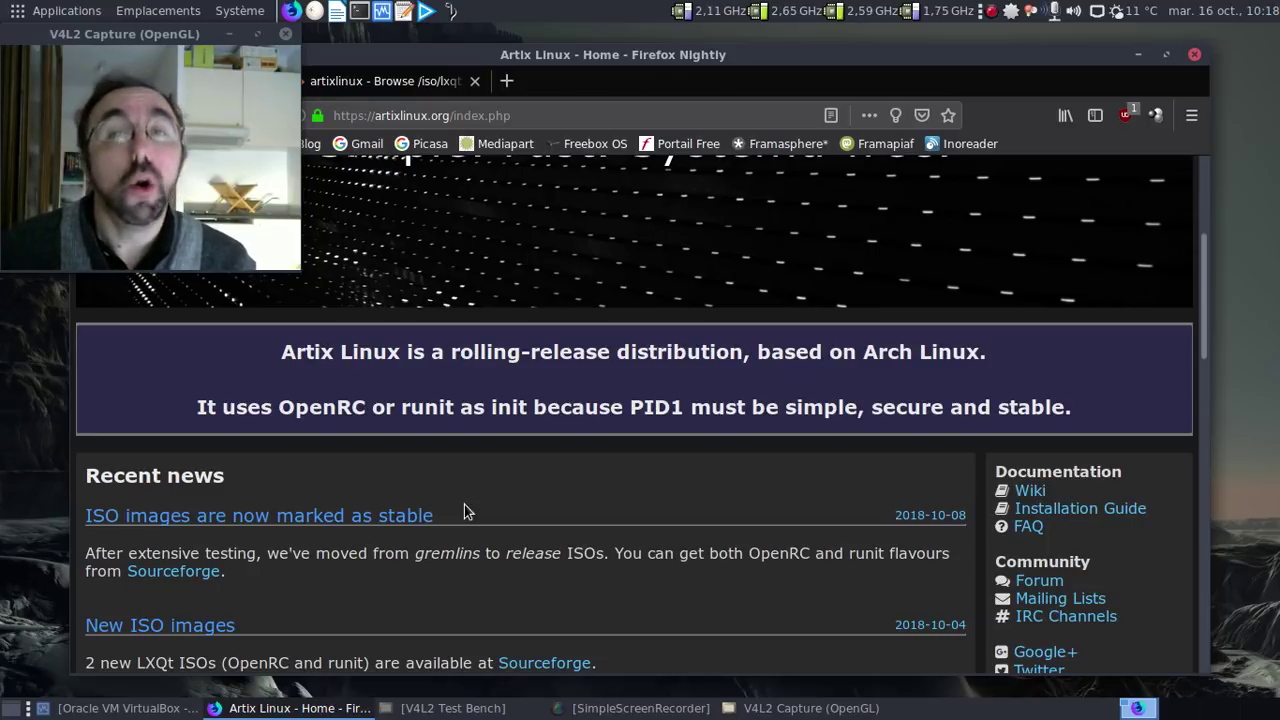
{"action": "left_click", "coordinate": [402, 87]}
{"action": "scroll", "coordinate": [409, 441], "scroll_direction": "up", "scroll_amount": 3}
{"action": "scroll", "coordinate": [408, 443], "scroll_direction": "down", "scroll_amount": 3}
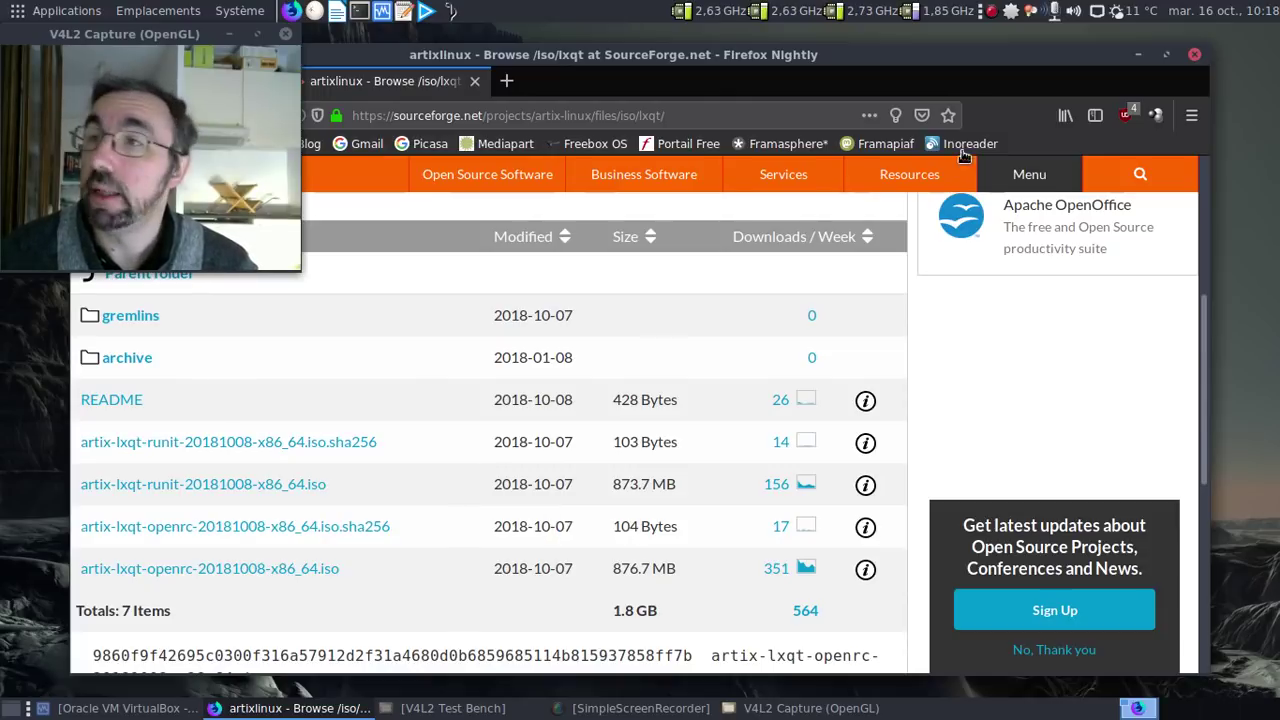
{"action": "left_click", "coordinate": [1138, 54]}
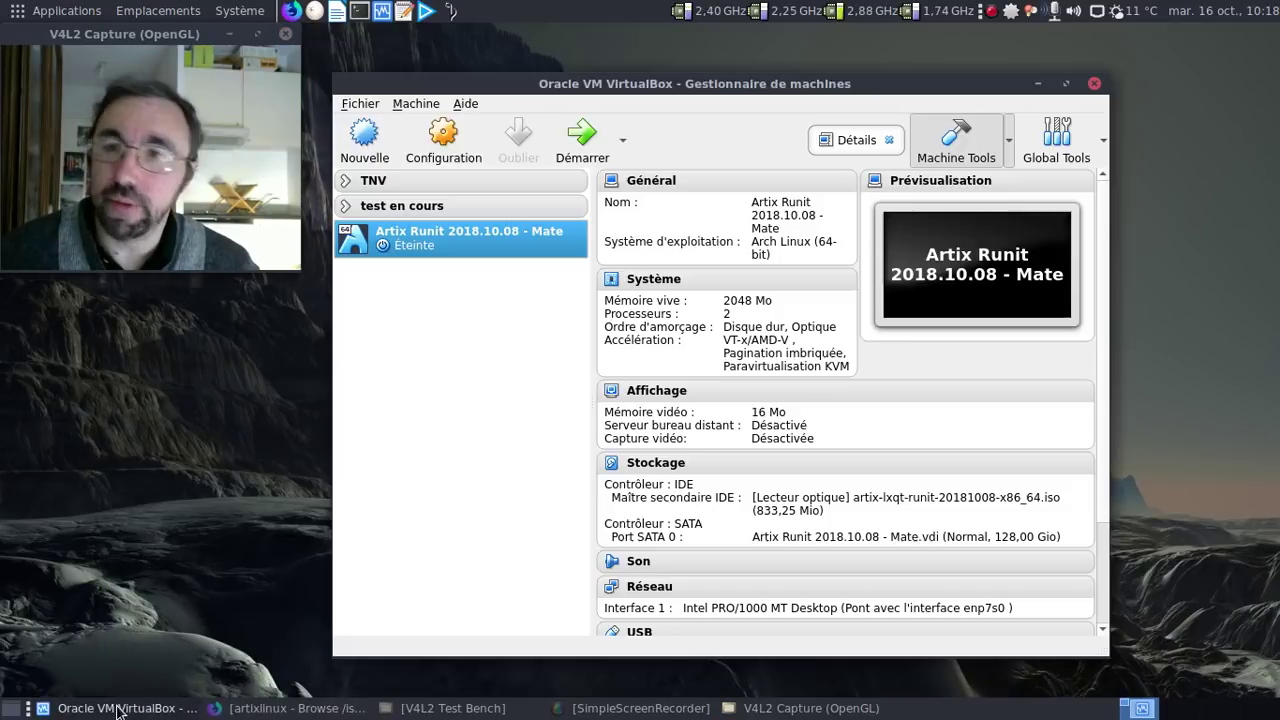
Step: Start the Artix Runit 2018.10.08 - Mate VM and minimize the VirtualBox manager
{"action": "left_click", "coordinate": [128, 708]}
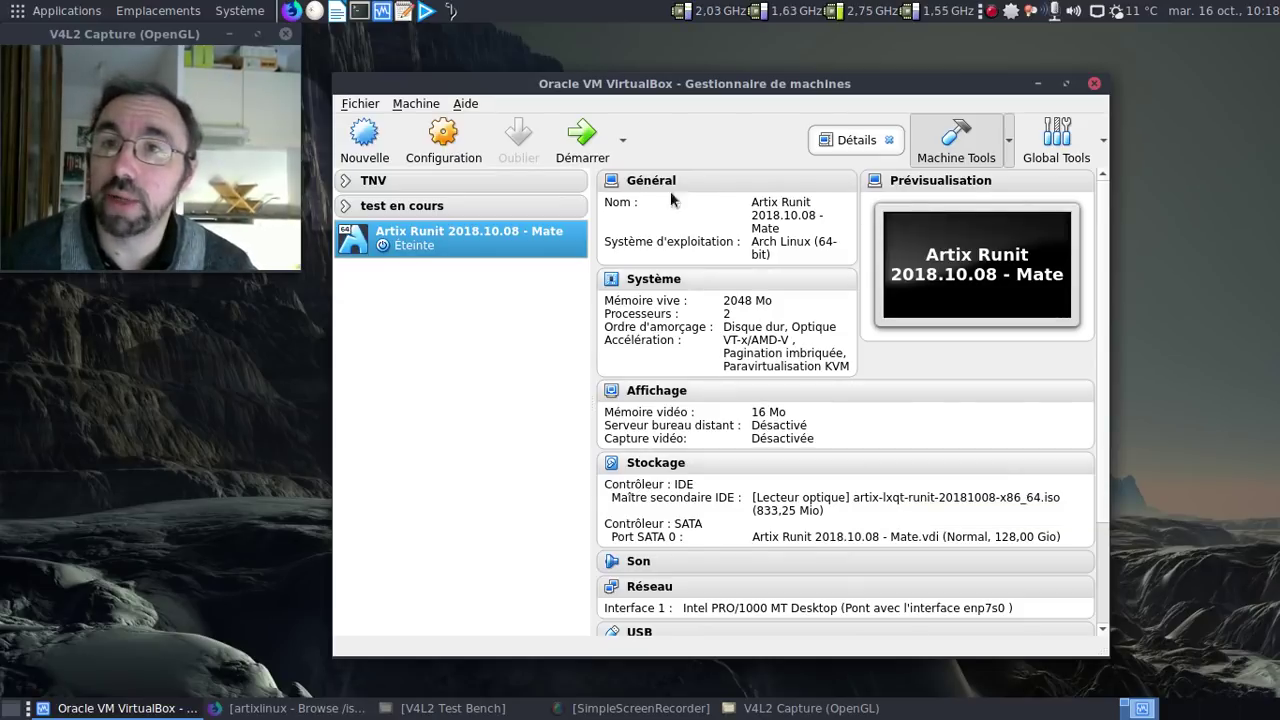
{"action": "left_click", "coordinate": [582, 145]}
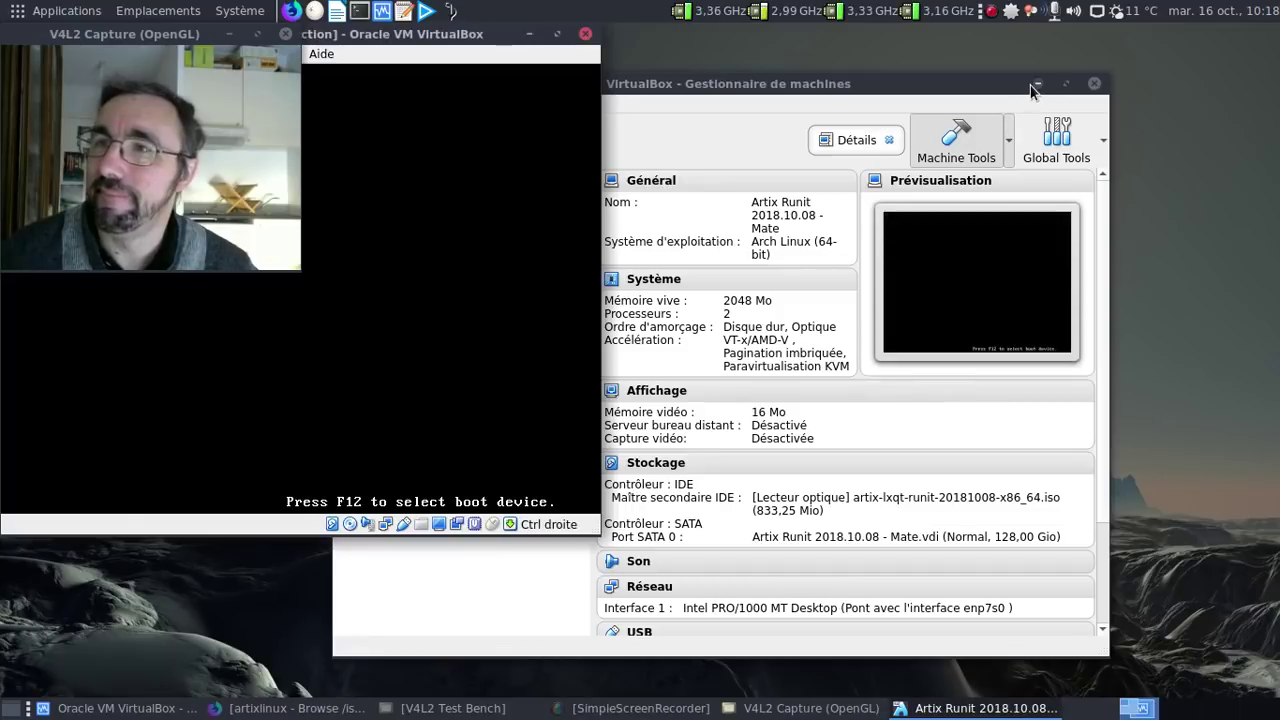
{"action": "left_click", "coordinate": [1038, 83]}
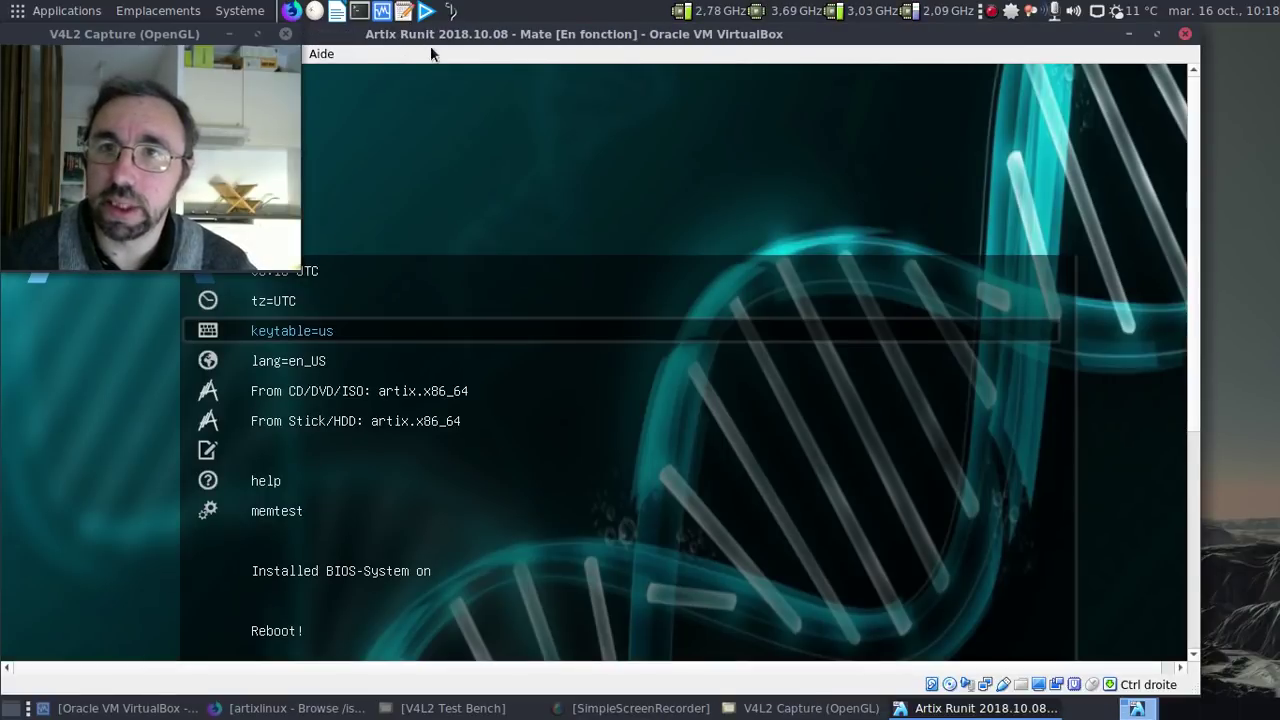
Step: Set the live boot menu language to Français (fr_FR)
{"action": "left_click_drag", "start_coordinate": [428, 35], "coordinate": [595, 37]}
{"action": "key", "text": "Down"}
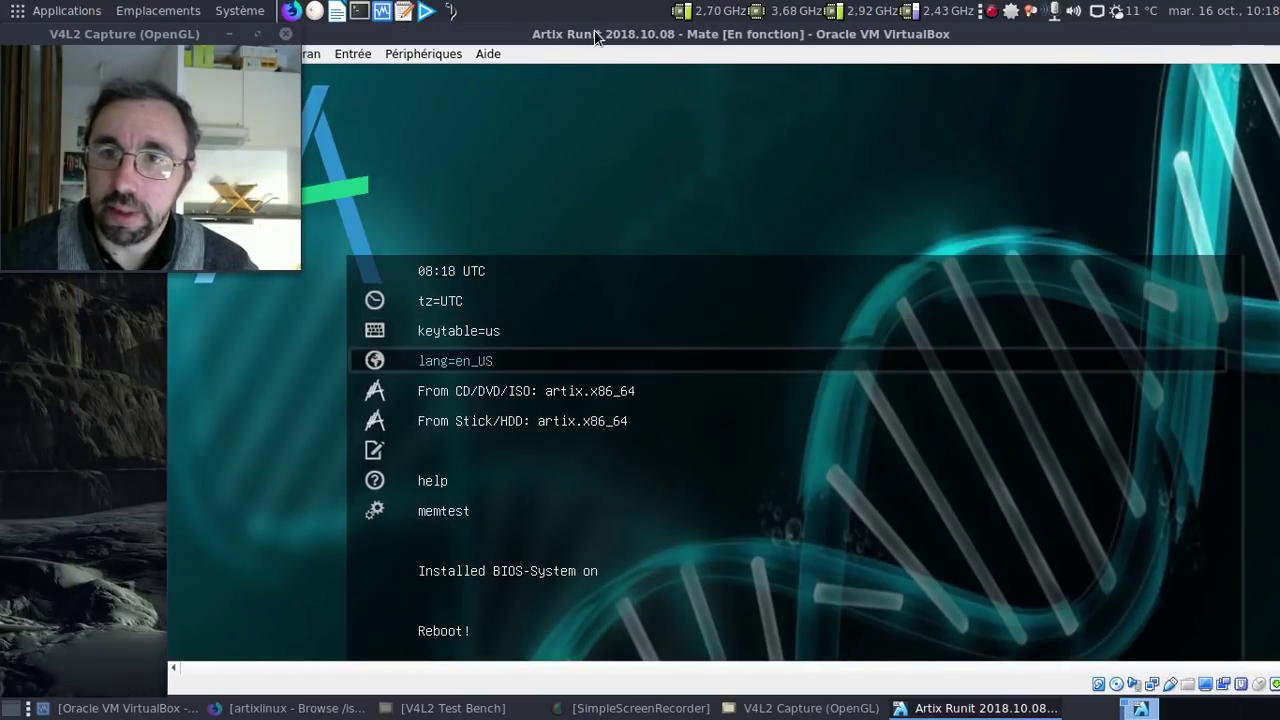
{"action": "key", "text": "Return"}
{"action": "key", "text": "Down"}
{"action": "key", "text": "Down"}
{"action": "key", "text": "Down"}
{"action": "key", "text": "Down"}
{"action": "key", "text": "Down"}
{"action": "key", "text": "Down"}
{"action": "key", "text": "Down"}
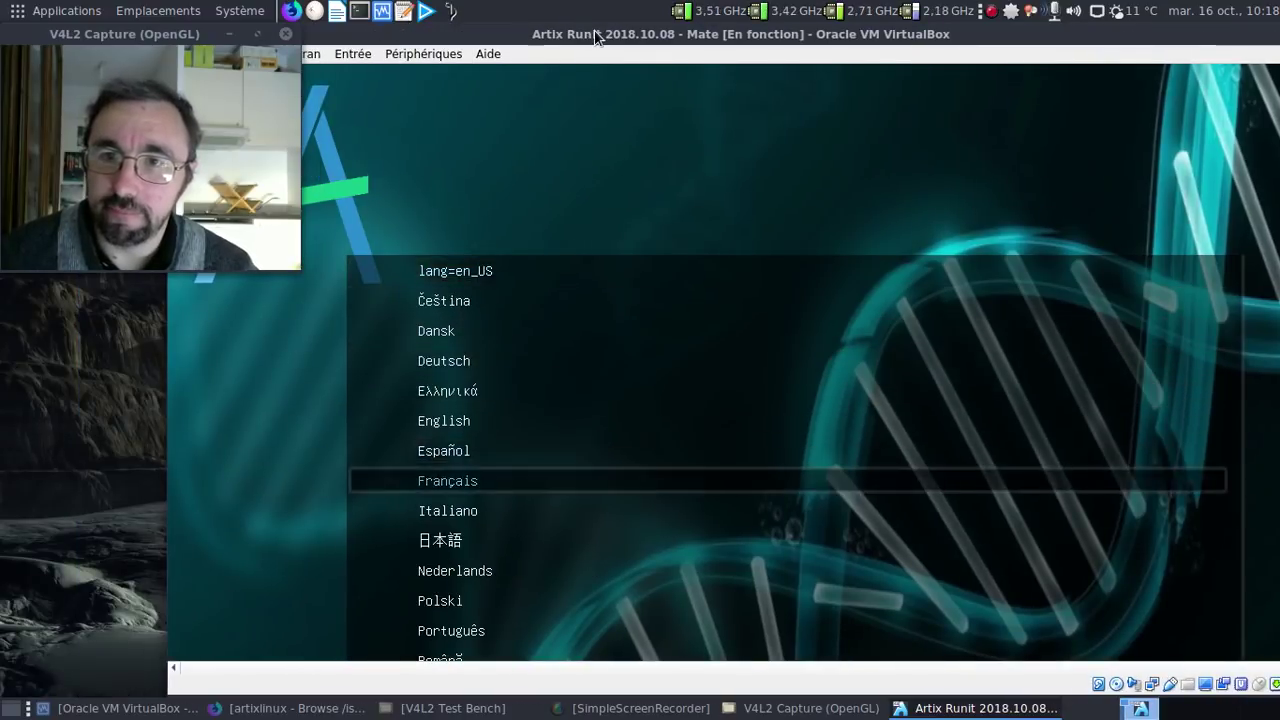
{"action": "key", "text": "Return"}
{"action": "key", "text": "Return"}
Step: Choose the keytable=fr layout and boot From CD/DVD/ISO
{"action": "key", "text": "Down"}
{"action": "key", "text": "Up"}
{"action": "key", "text": "Return"}
{"action": "key", "text": "Down"}
{"action": "key", "text": "Down"}
{"action": "key", "text": "Down"}
{"action": "key", "text": "Page_Down"}
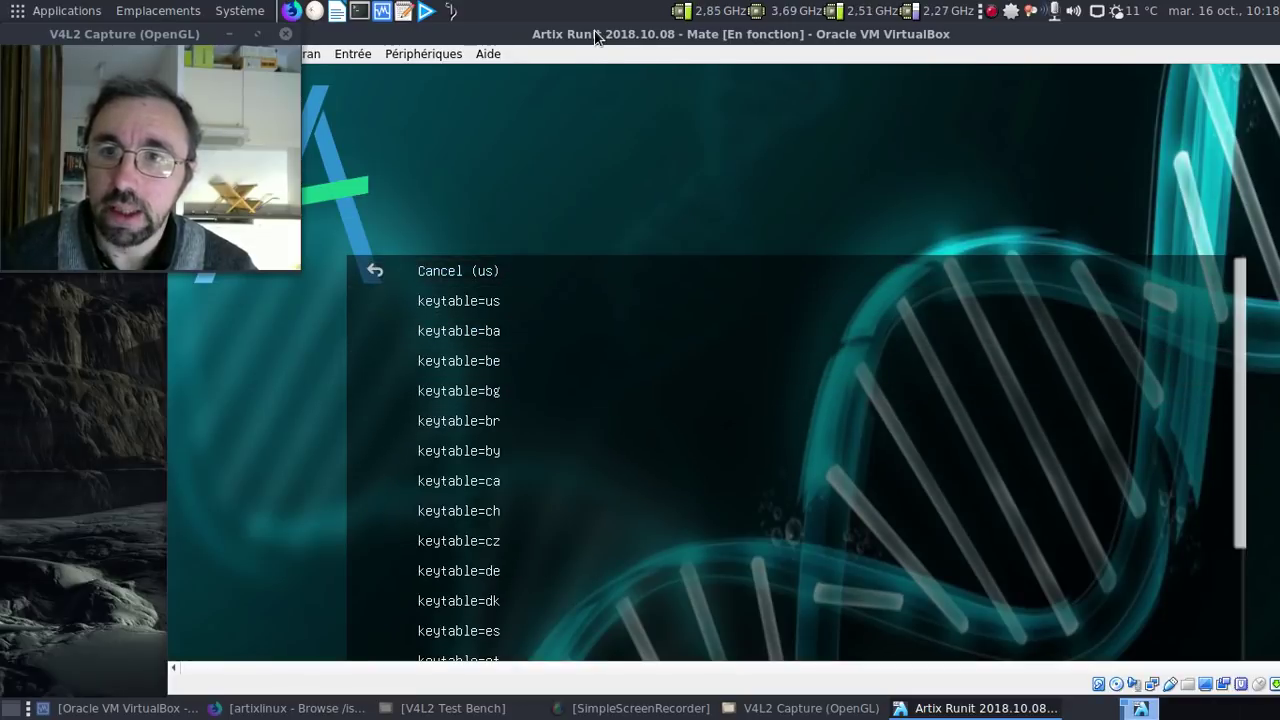
{"action": "key", "text": "Up"}
{"action": "key", "text": "Up"}
{"action": "key", "text": "Up"}
{"action": "key", "text": "Up"}
{"action": "key", "text": "Up"}
{"action": "key", "text": "Up"}
{"action": "key", "text": "Up"}
{"action": "key", "text": "Up"}
{"action": "key", "text": "Up"}
{"action": "key", "text": "Up"}
{"action": "key", "text": "Up"}
{"action": "key", "text": "Up"}
{"action": "key", "text": "Up"}
{"action": "key", "text": "Up"}
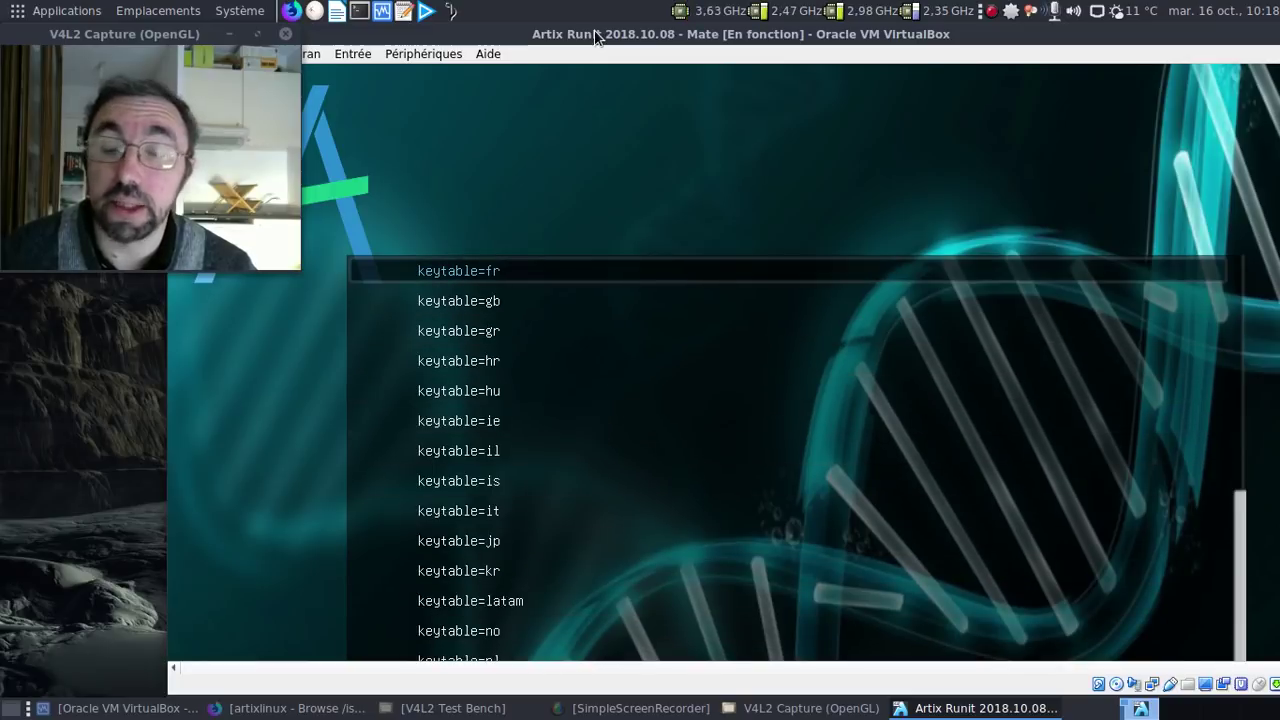
{"action": "key", "text": "Return"}
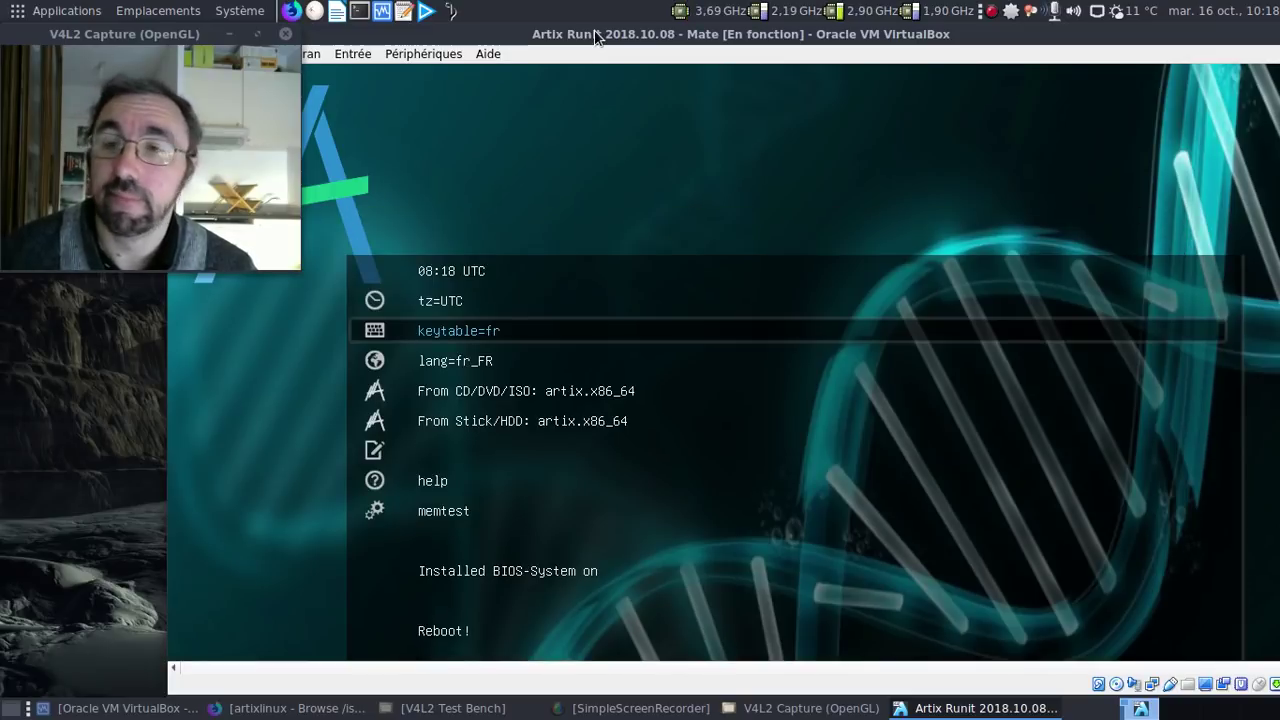
{"action": "key", "text": "Down"}
{"action": "key", "text": "Down"}
{"action": "key", "text": "Down"}
{"action": "key", "text": "Up"}
{"action": "key", "text": "Return"}
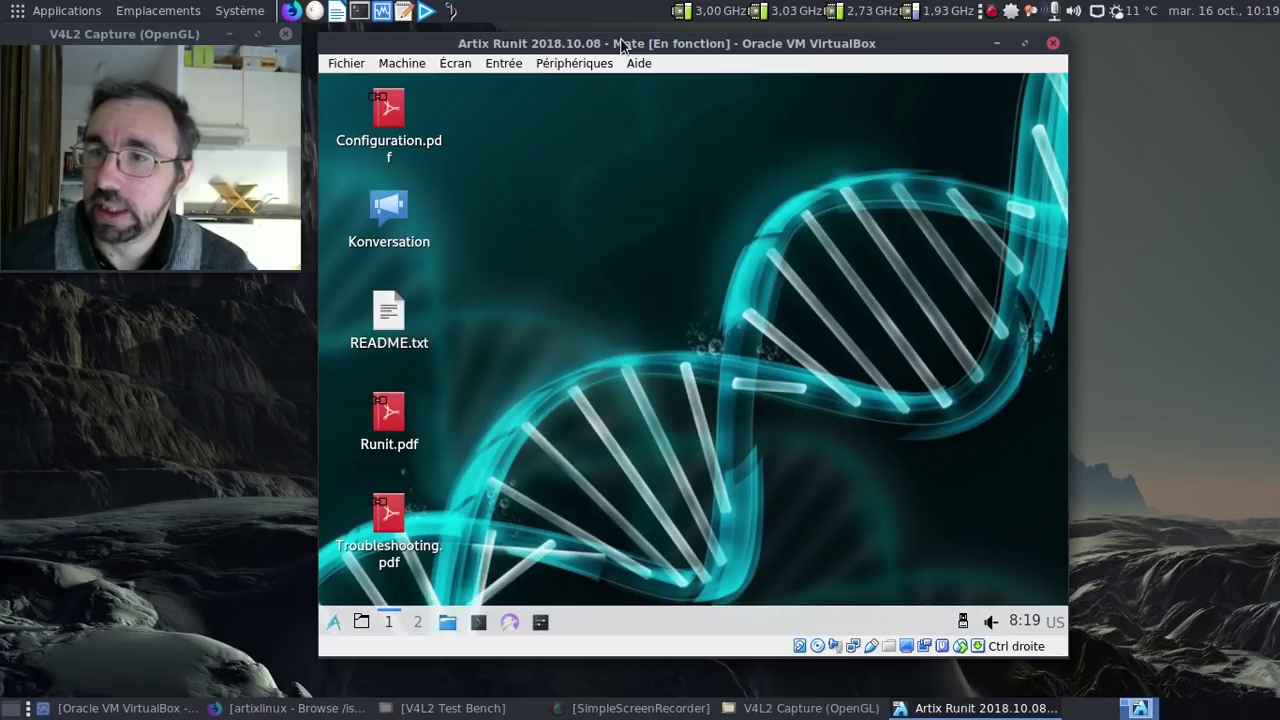
Step: Launch Installer le système from the Outils système menu
{"action": "left_click", "coordinate": [334, 622]}
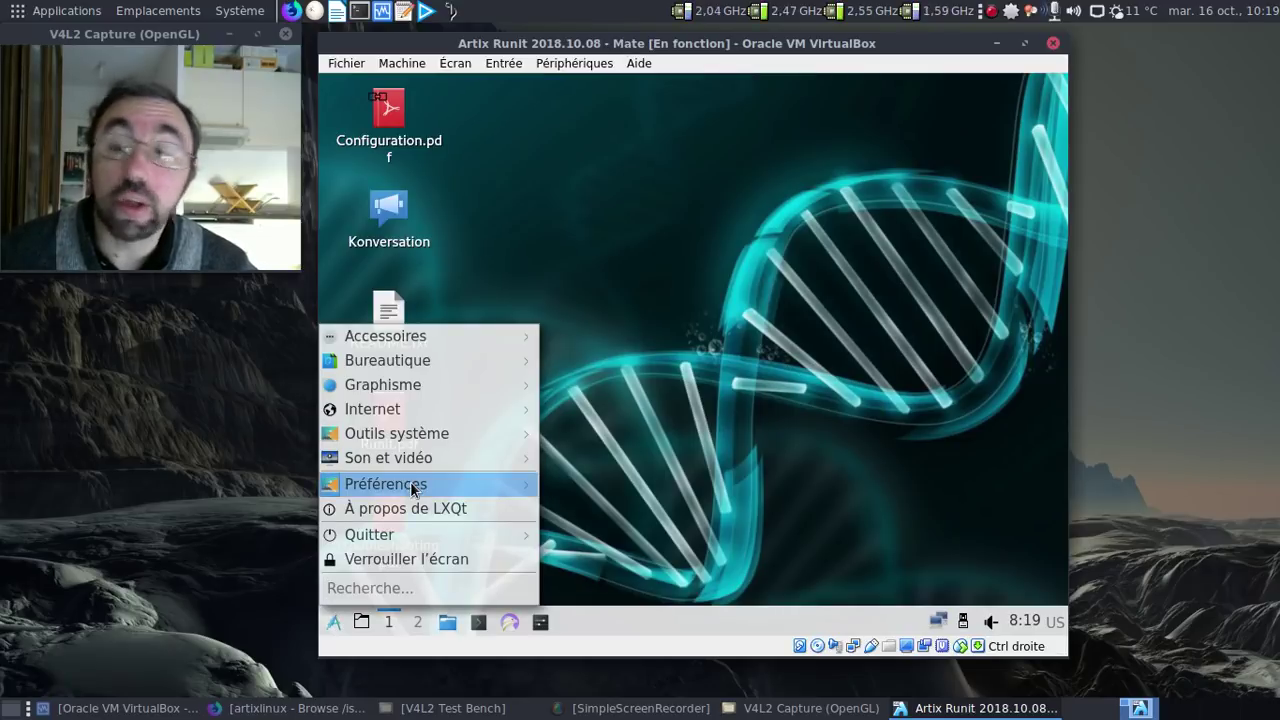
{"action": "mouse_move", "coordinate": [405, 470]}
{"action": "mouse_move", "coordinate": [408, 438]}
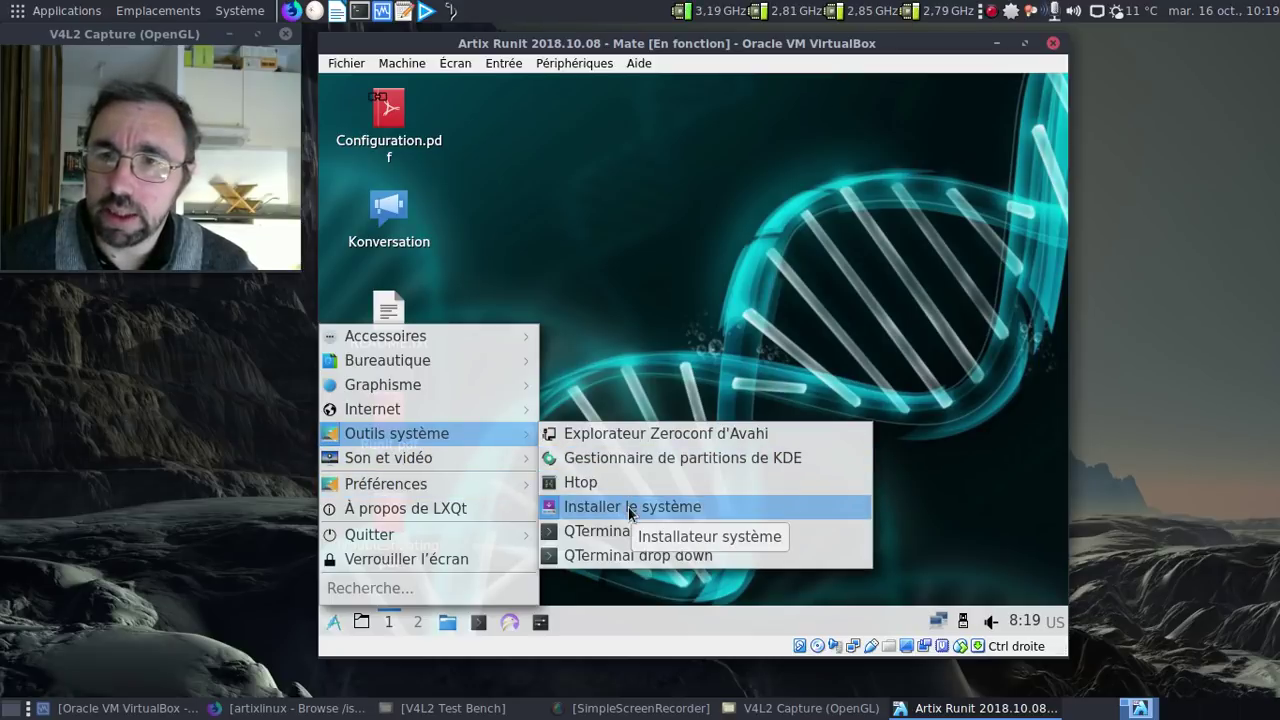
{"action": "left_click", "coordinate": [627, 508]}
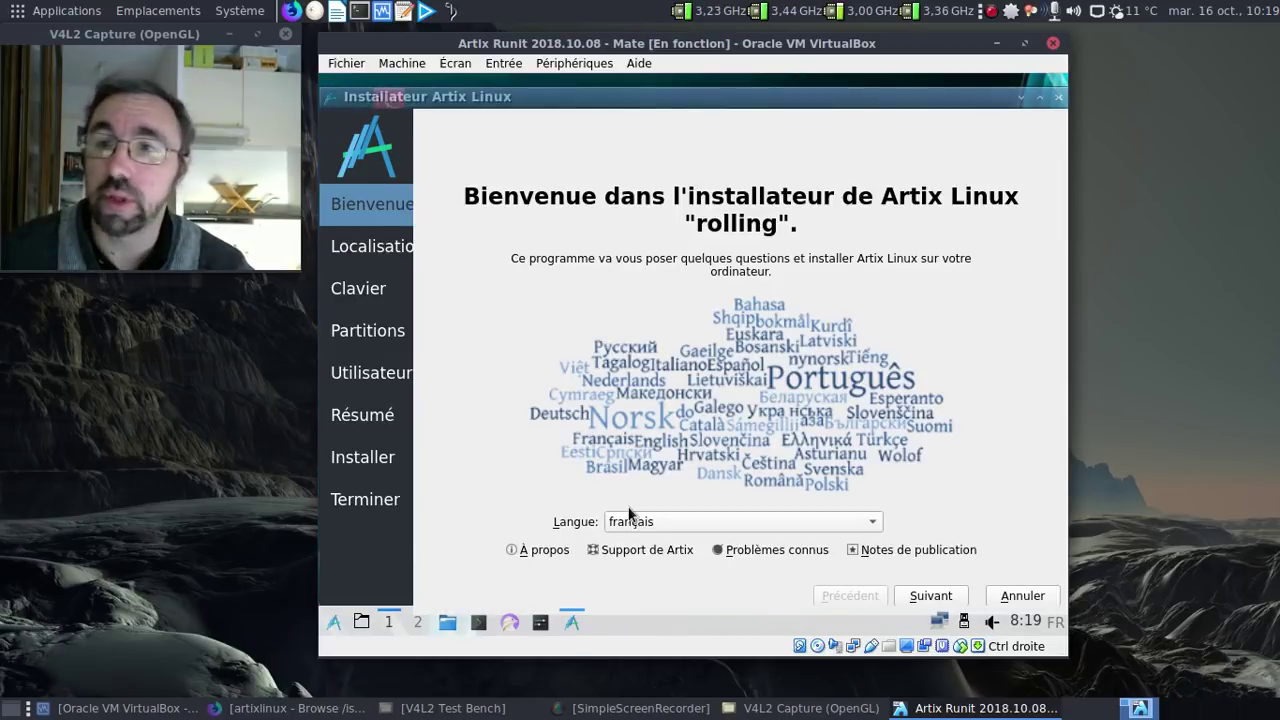
Step: Accept the welcome, location and keyboard pages, then choose Effacer le disque
{"action": "left_click", "coordinate": [938, 598]}
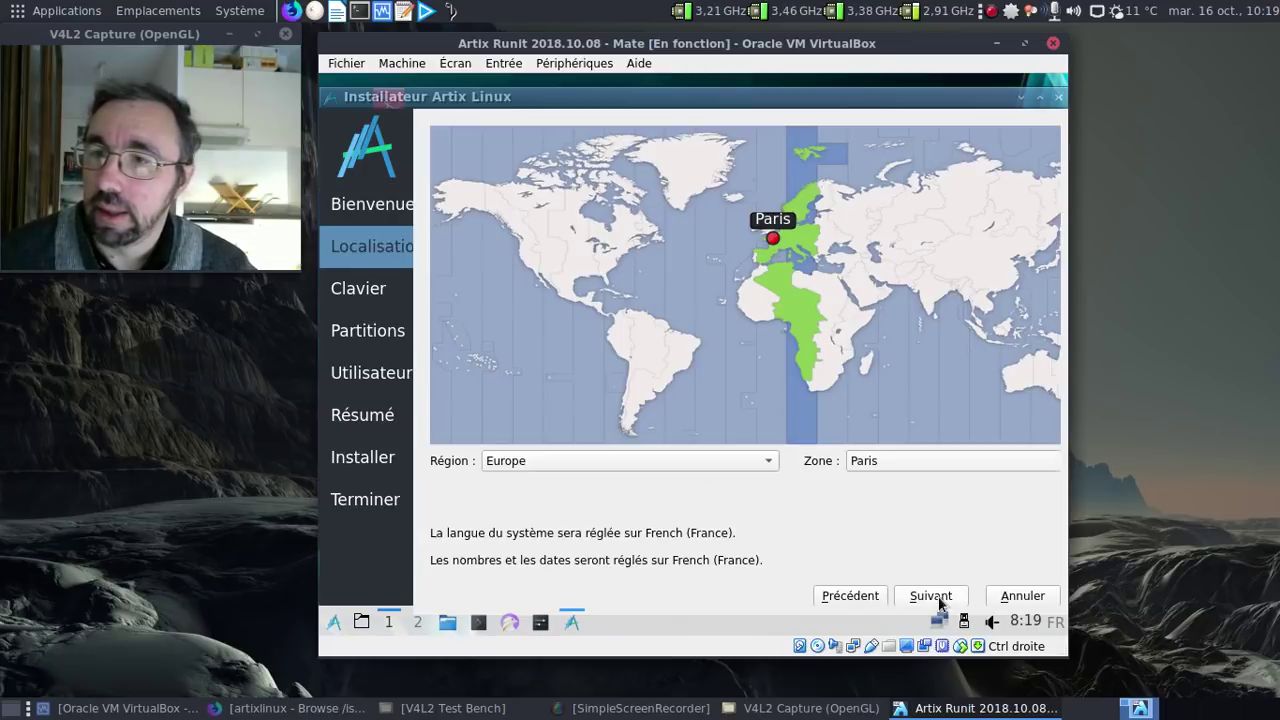
{"action": "left_click", "coordinate": [938, 598]}
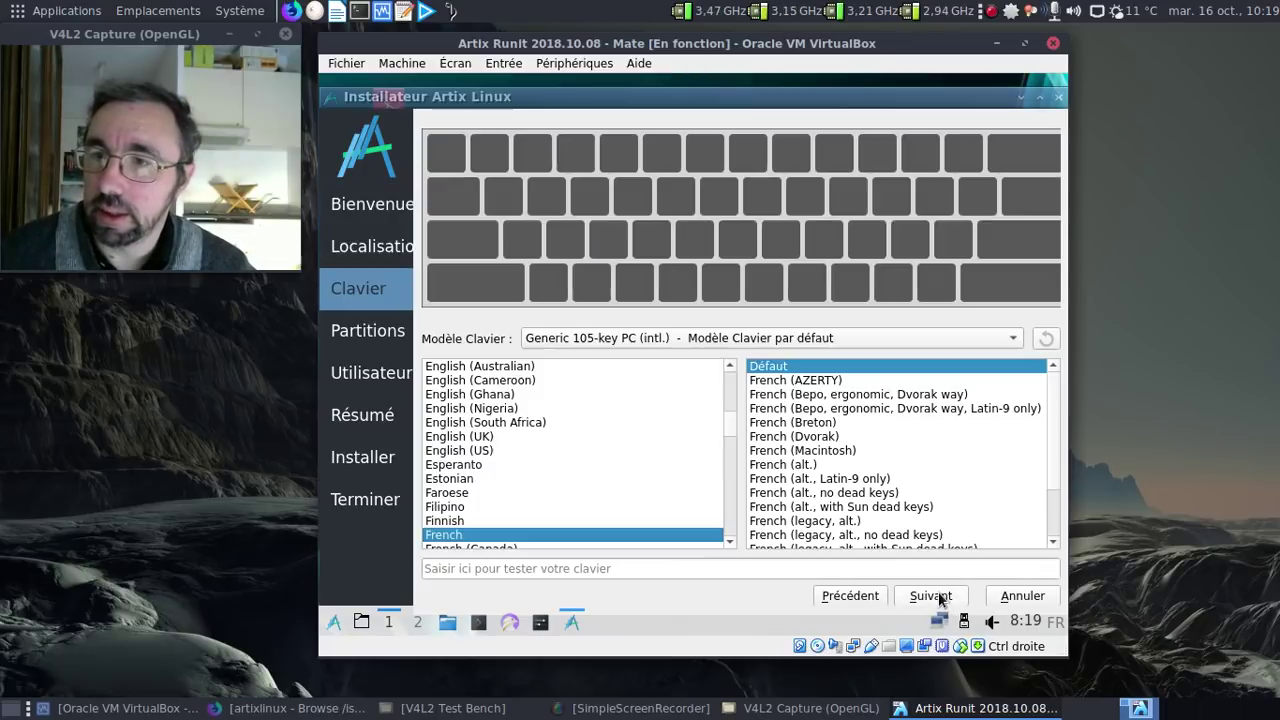
{"action": "left_click", "coordinate": [938, 598]}
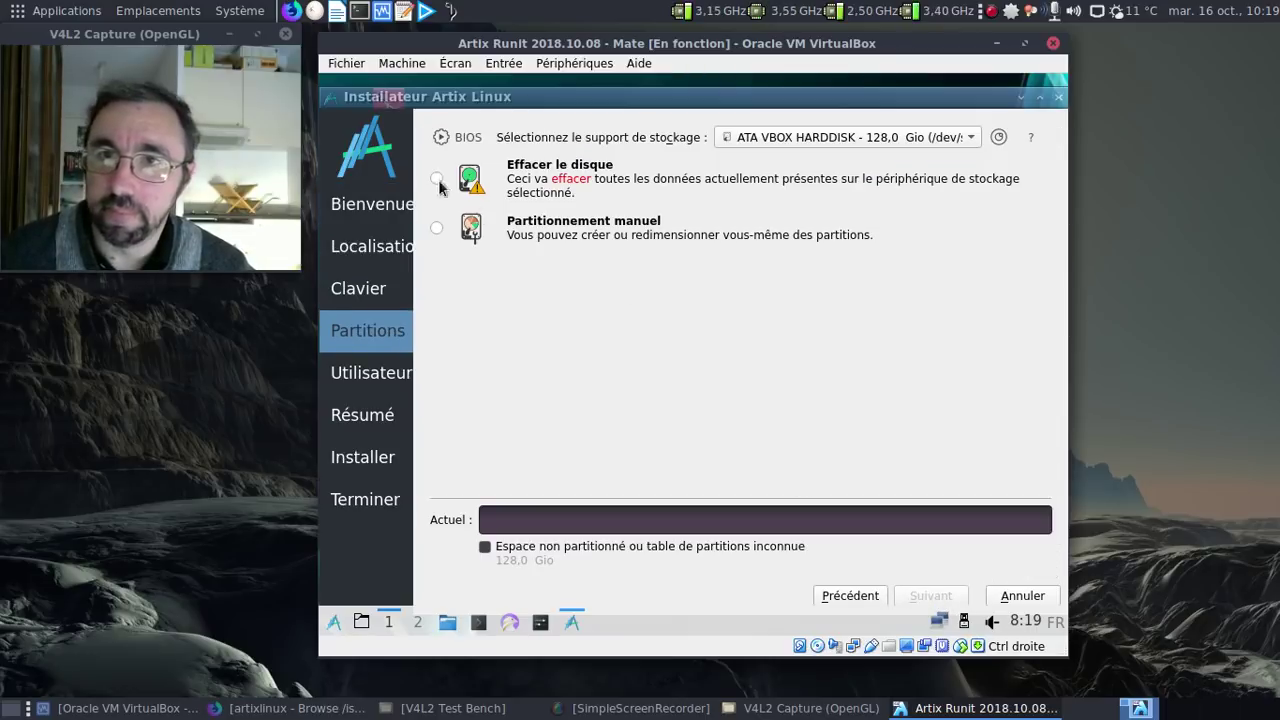
{"action": "left_click", "coordinate": [437, 180]}
Step: Enter the user's full name, login name and computer name fredo-artix-runit-mate
{"action": "left_click", "coordinate": [923, 596]}
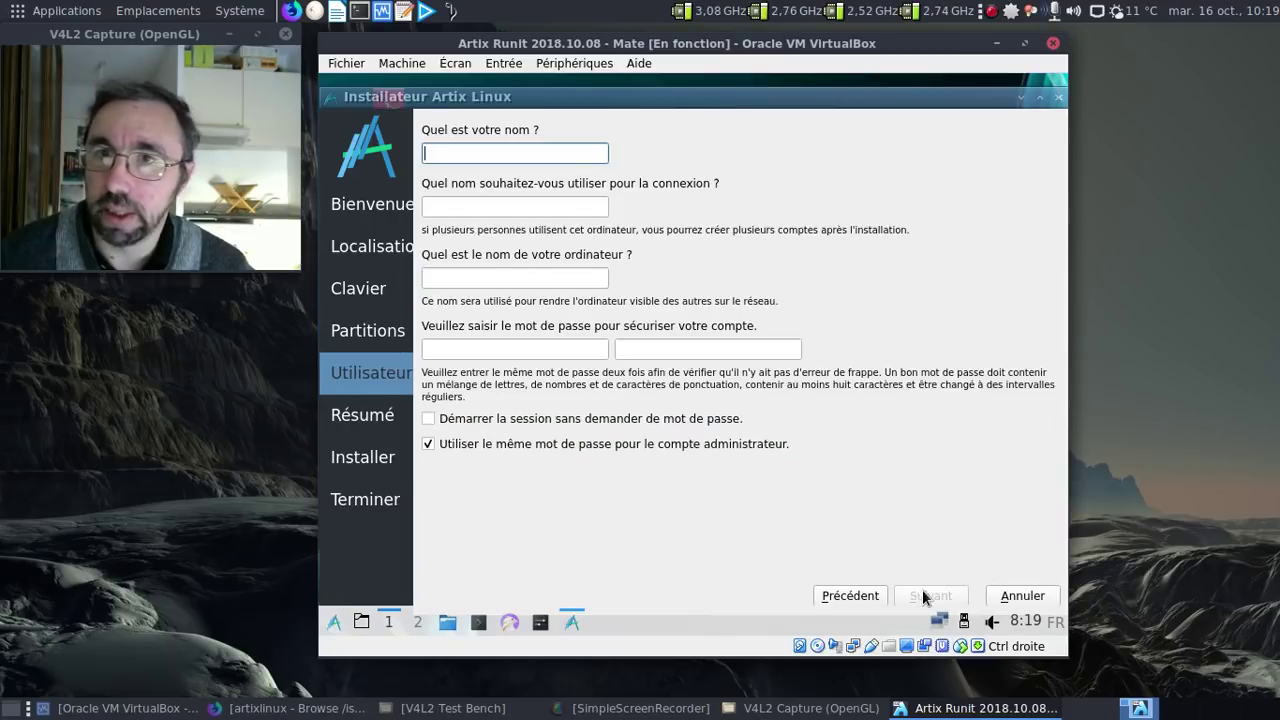
{"action": "type", "text": "Frederic Bezuie"}
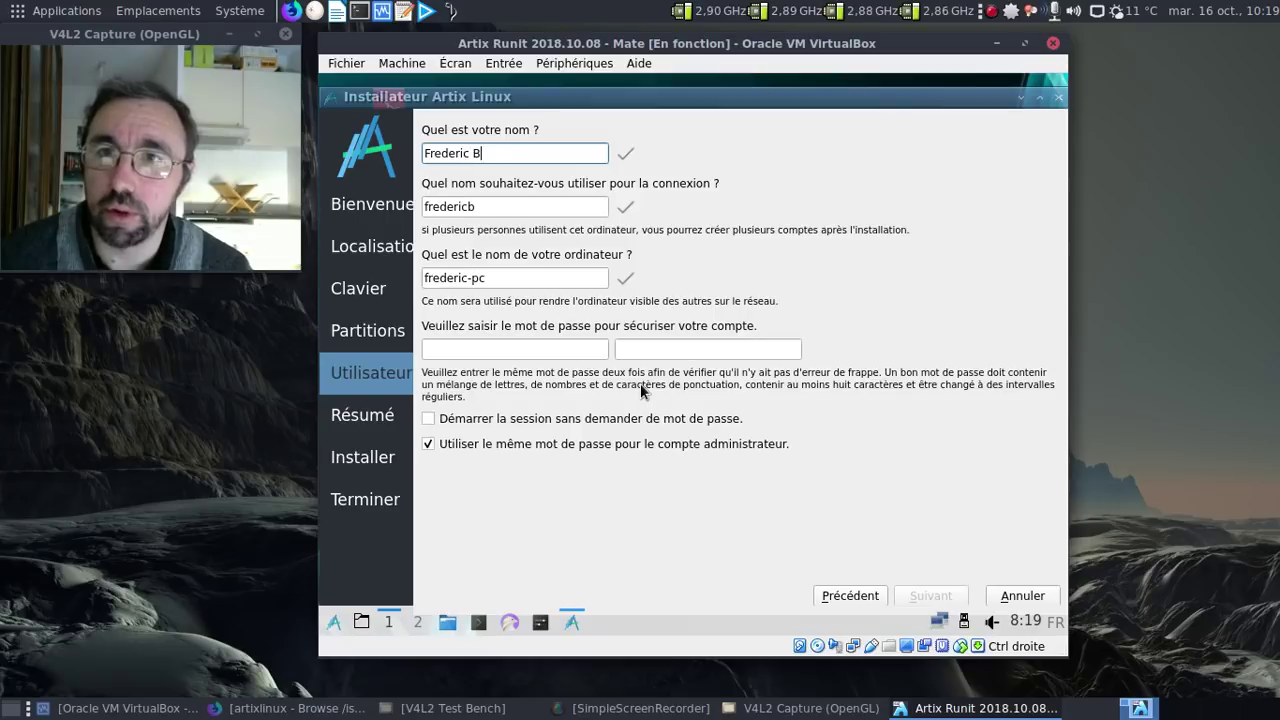
{"action": "key", "text": "BackSpace"}
{"action": "key", "text": "BackSpace"}
{"action": "key", "text": "BackSpace"}
{"action": "type", "text": "ies"}
{"action": "key", "text": "Tab"}
{"action": "type", "text": "fred"}
{"action": "key", "text": "Tab"}
{"action": "type", "text": "fredo-artix-"}
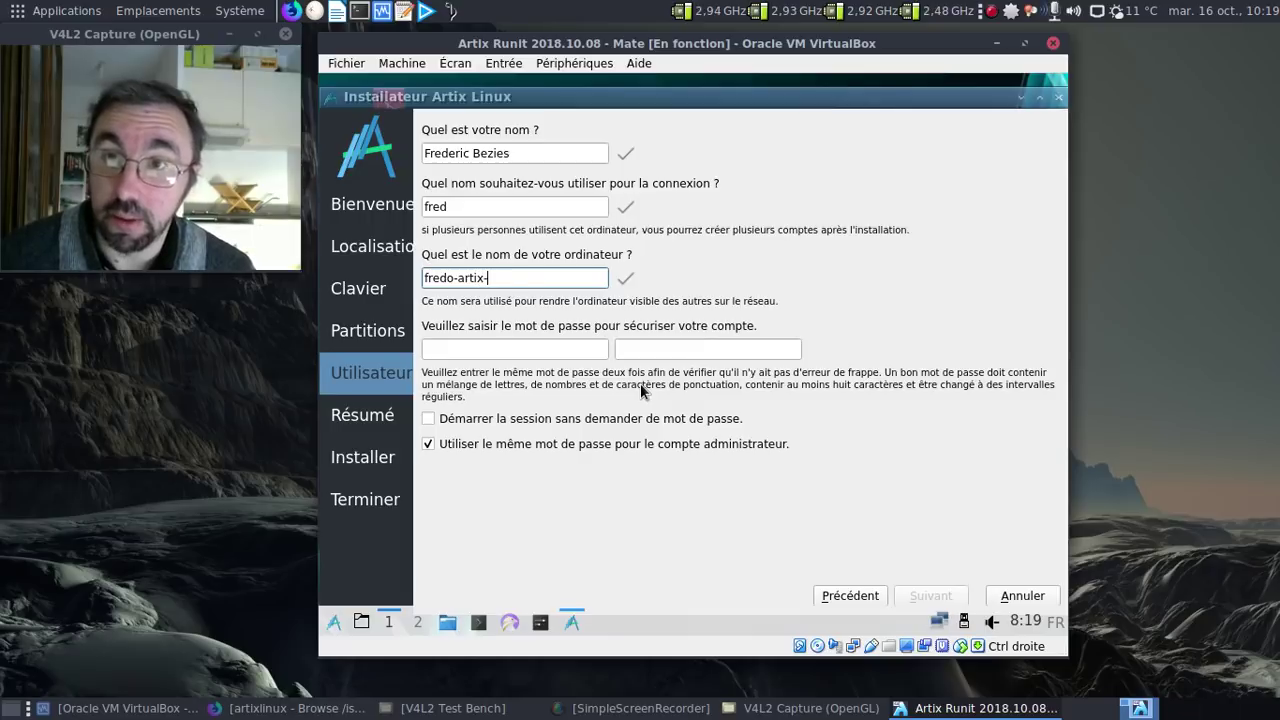
{"action": "type", "text": "runit-mate"}
Step: Enter and confirm the account password, then continue to the summary
{"action": "key", "text": "Tab"}
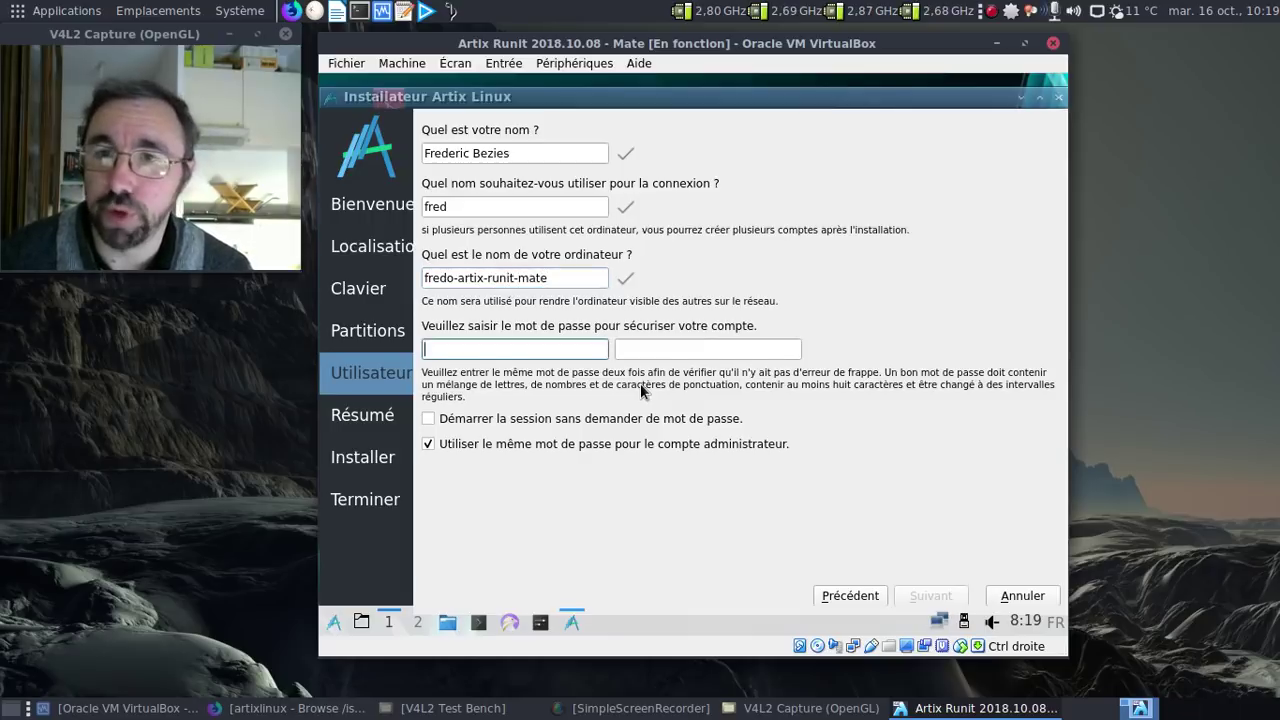
{"action": "type", "text": "********"}
{"action": "key", "text": "Tab"}
{"action": "type", "text": "********"}
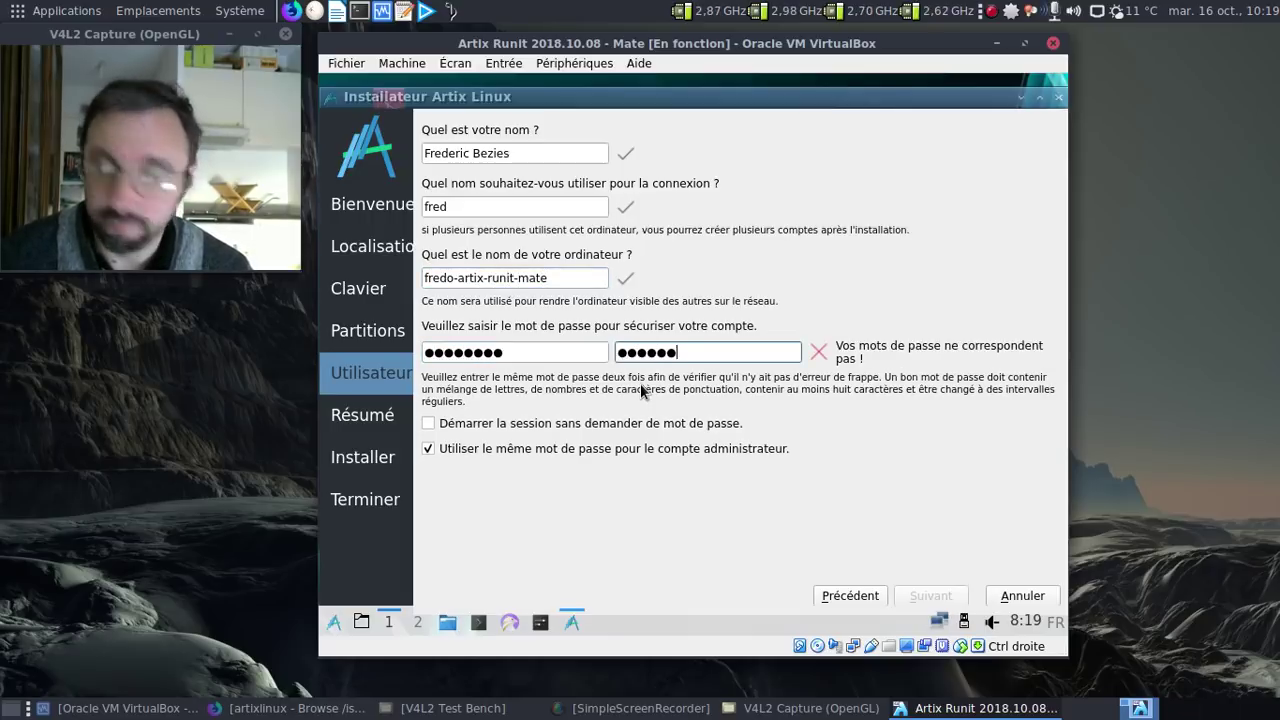
{"action": "left_click", "coordinate": [938, 598]}
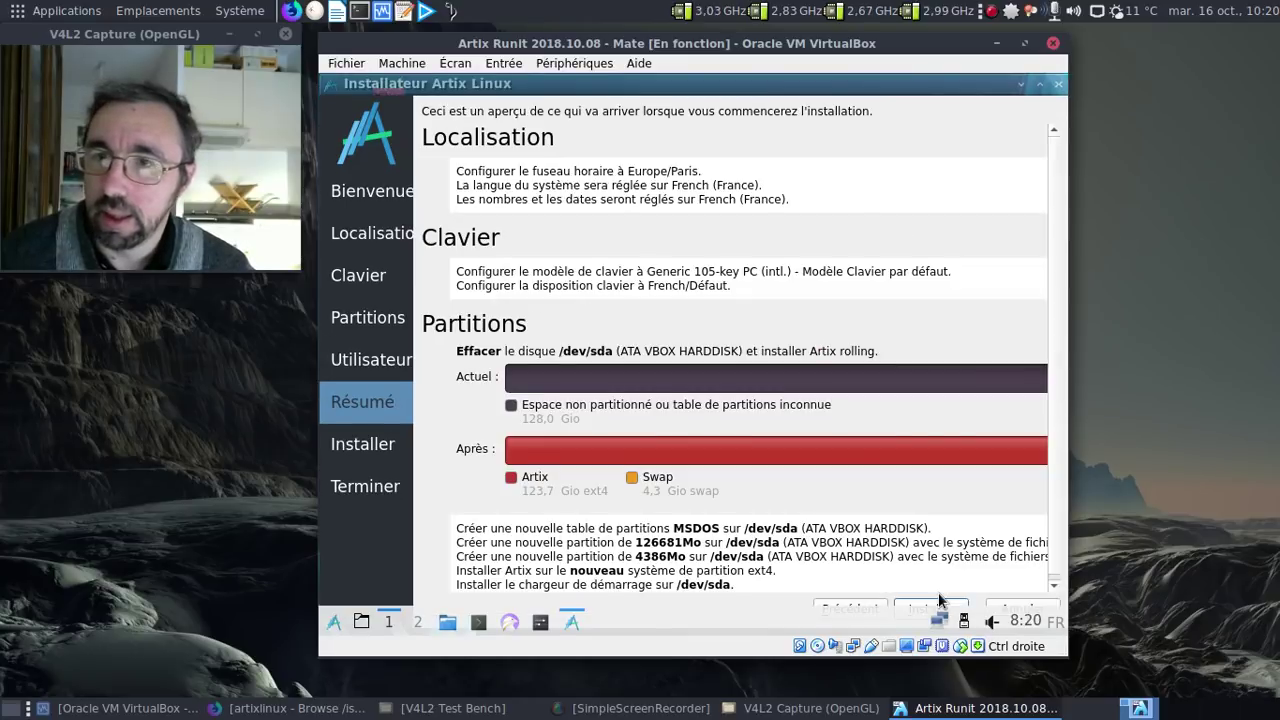
Step: Start installing Artix from the Résumé page and let it run
{"action": "left_click", "coordinate": [938, 607]}
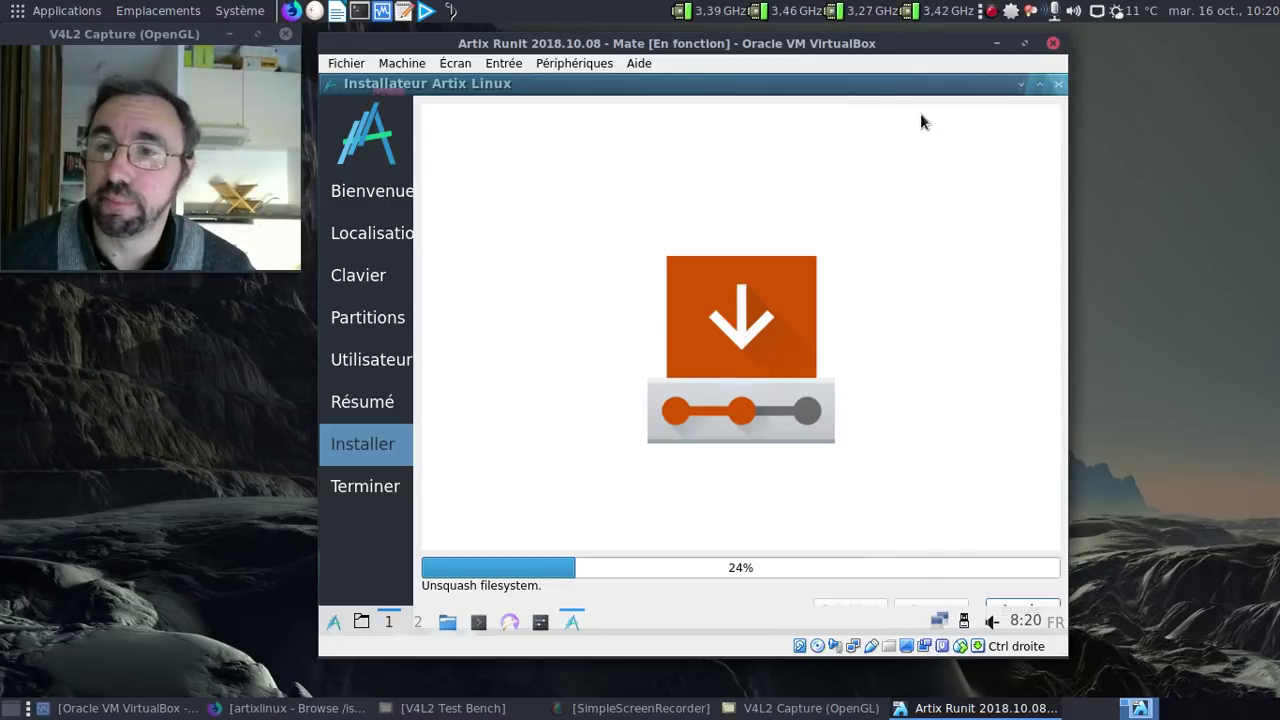
{"action": "right_click", "coordinate": [993, 13]}
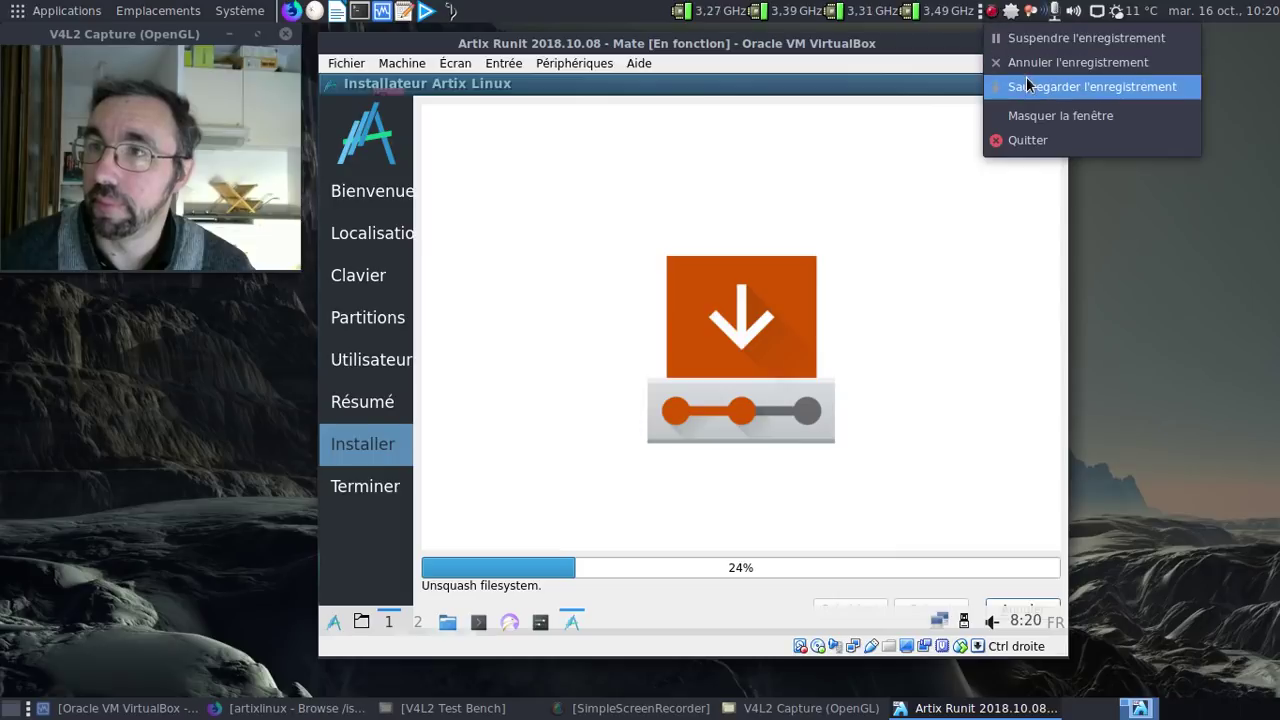
{"action": "left_click", "coordinate": [1090, 86]}
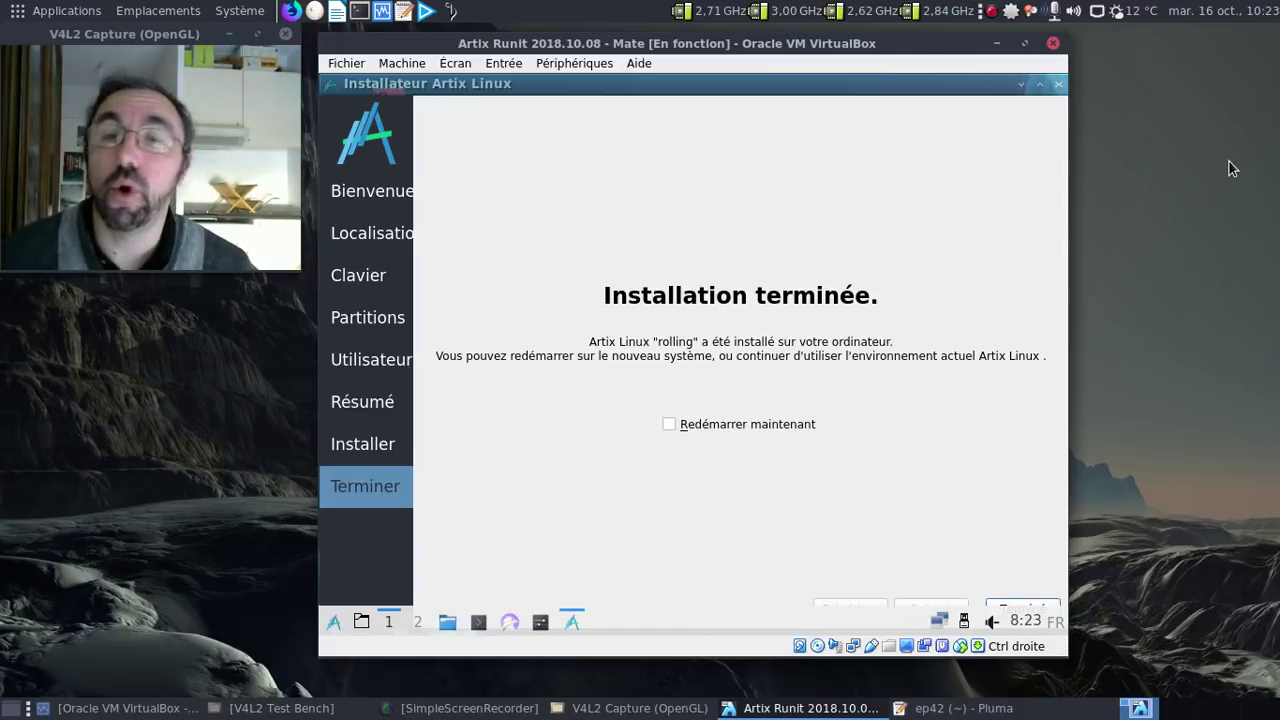
Step: Finish with Redémarrer maintenant, close Pluma, and boot Artix Linux from GRUB
{"action": "left_click", "coordinate": [738, 425]}
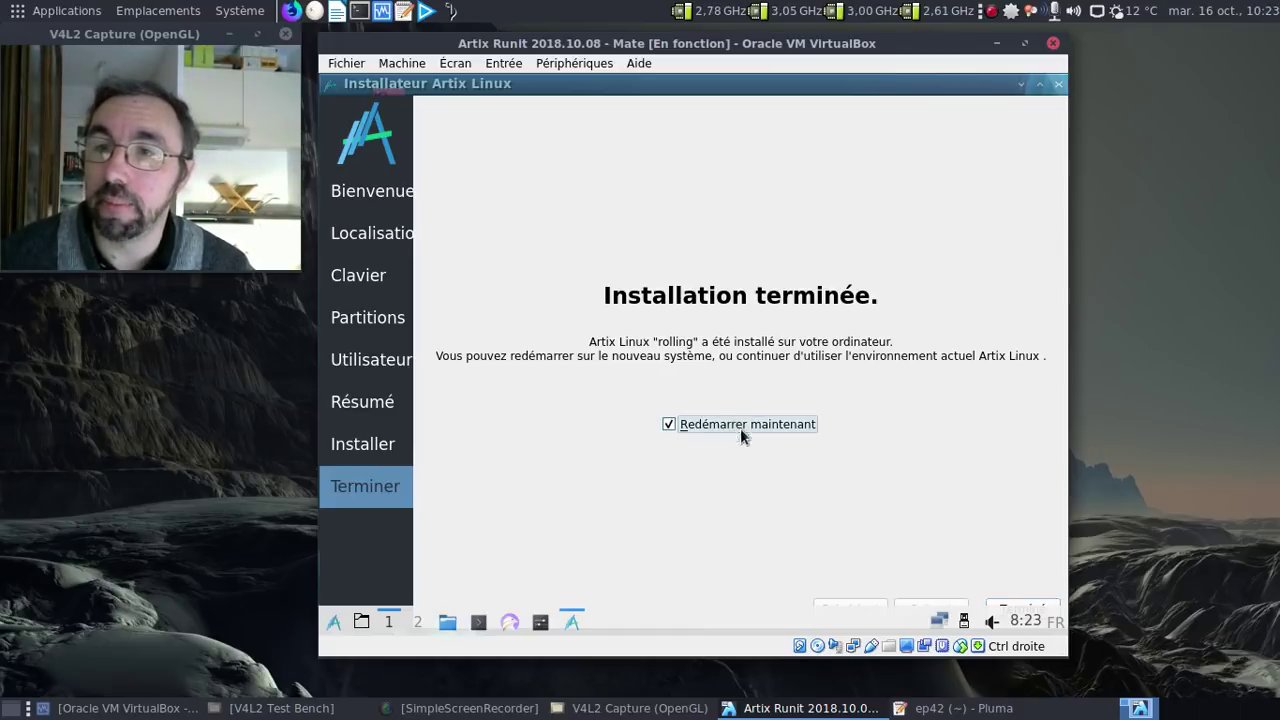
{"action": "left_click", "coordinate": [1005, 606]}
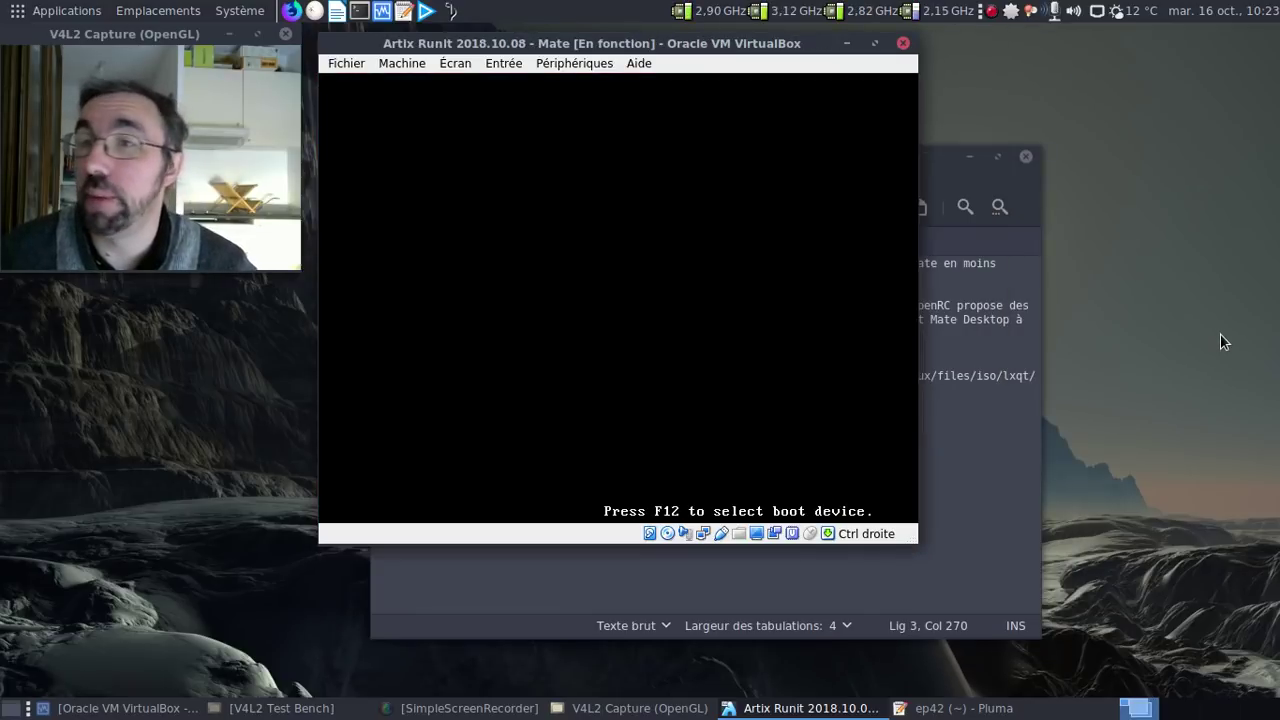
{"action": "left_click", "coordinate": [1025, 158]}
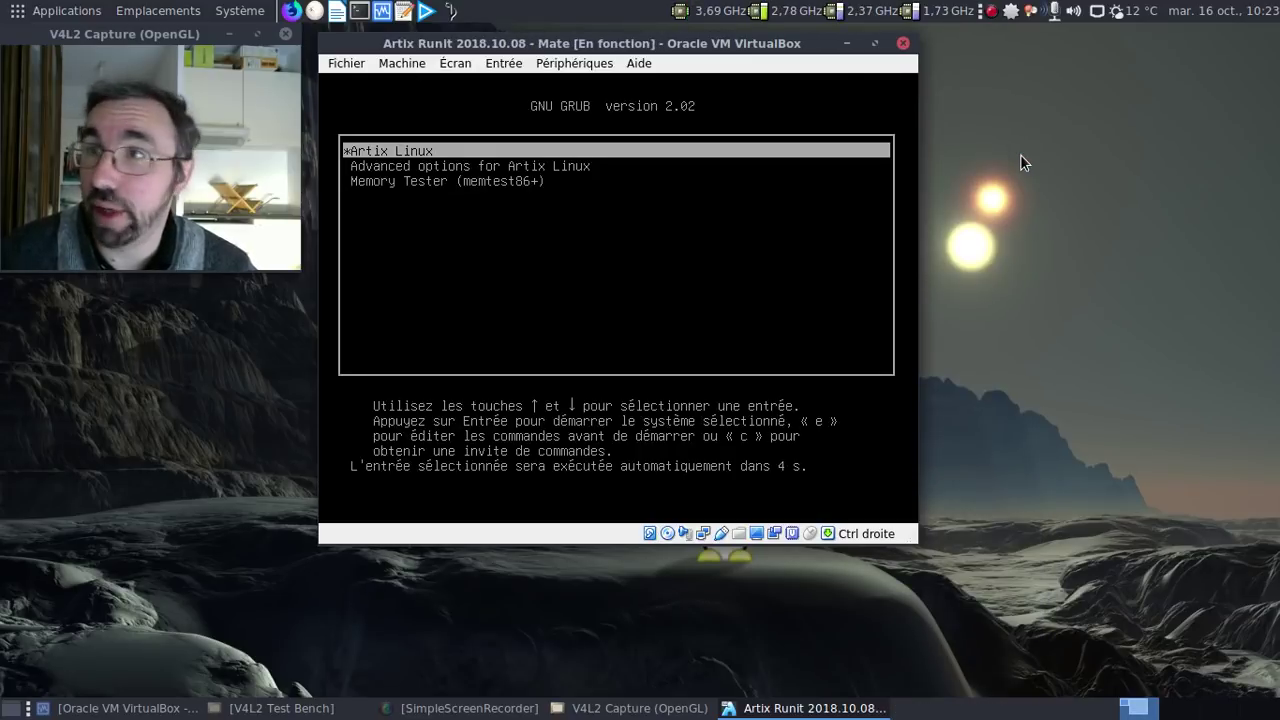
{"action": "key", "text": "Return"}
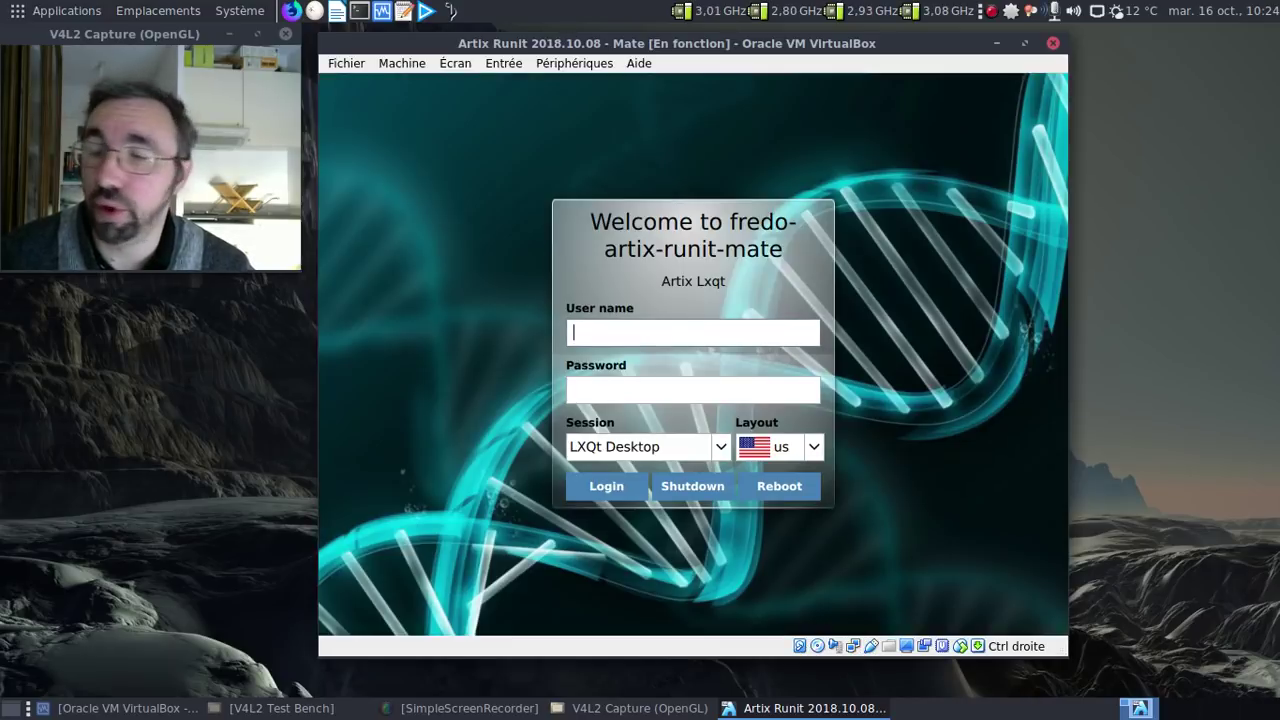
Step: Log in at the greeter with the user's login name and password
{"action": "type", "text": "fred"}
{"action": "key", "text": "Tab"}
{"action": "type", "text": "••••••••"}
{"action": "key", "text": "Return"}
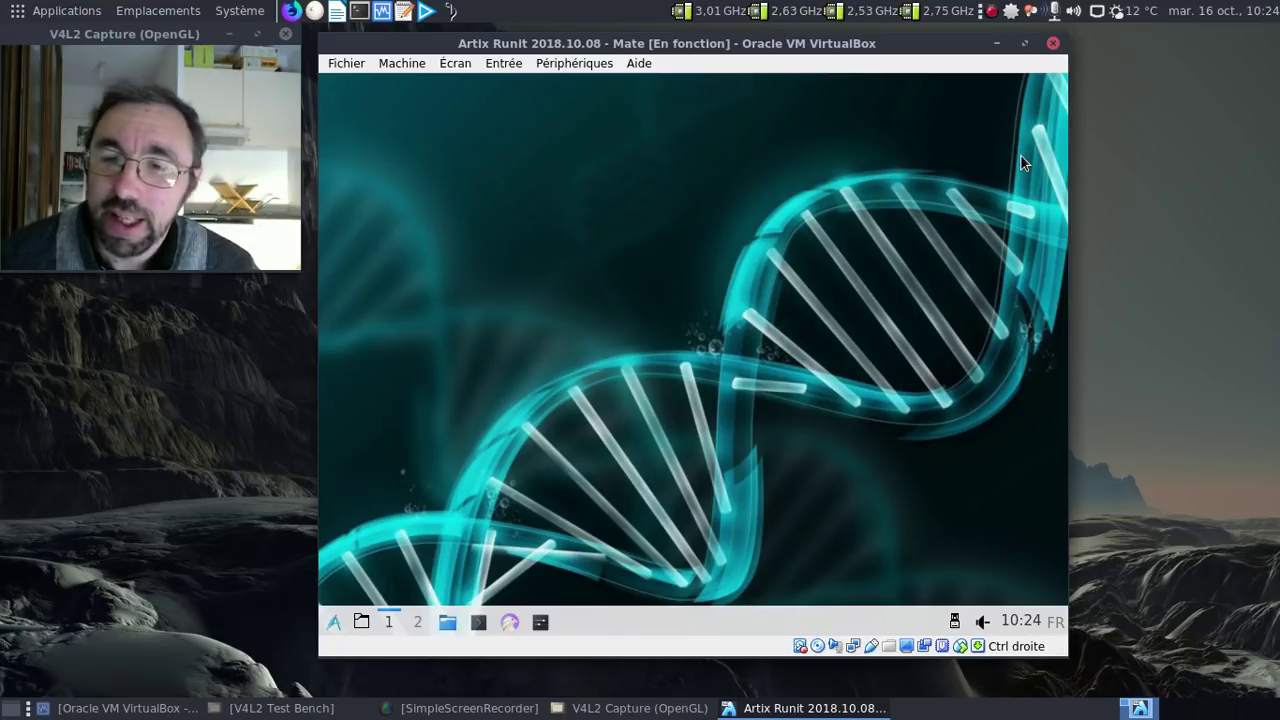
Step: Run sudo pacman -Syyu in a terminal and accept the 19-package upgrade
{"action": "left_click", "coordinate": [479, 621]}
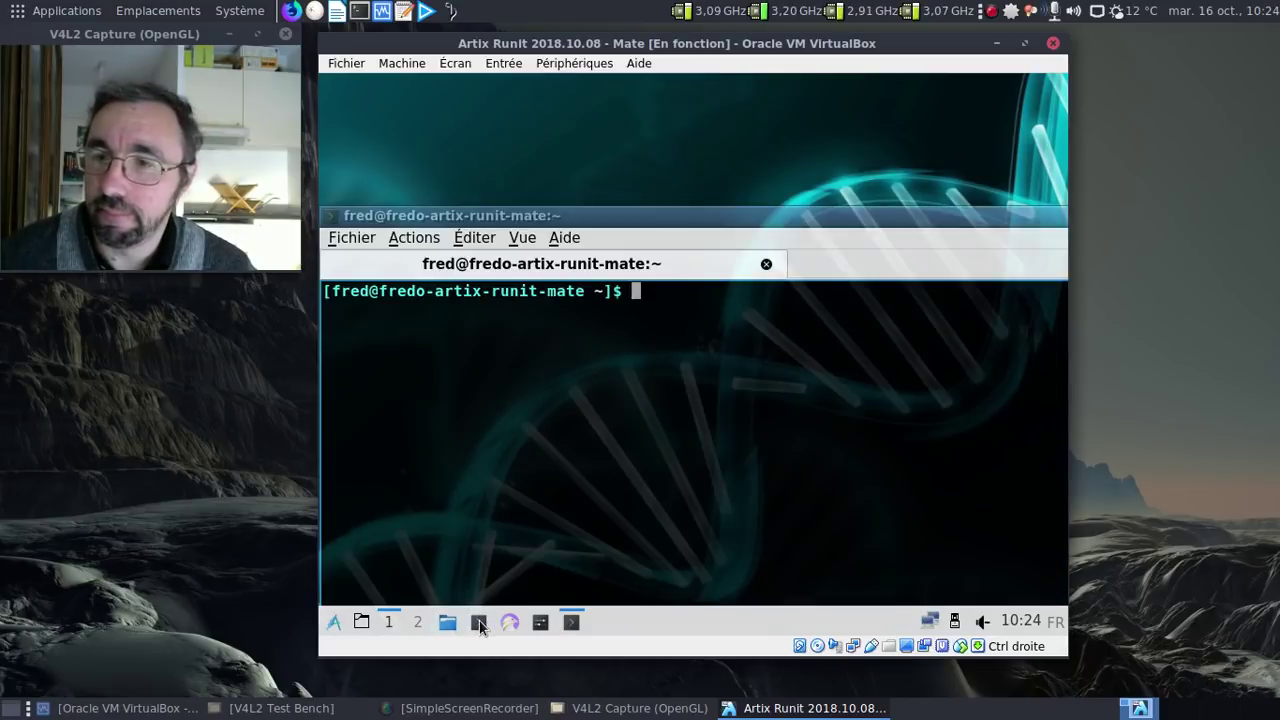
{"action": "type", "text": "sudo "}
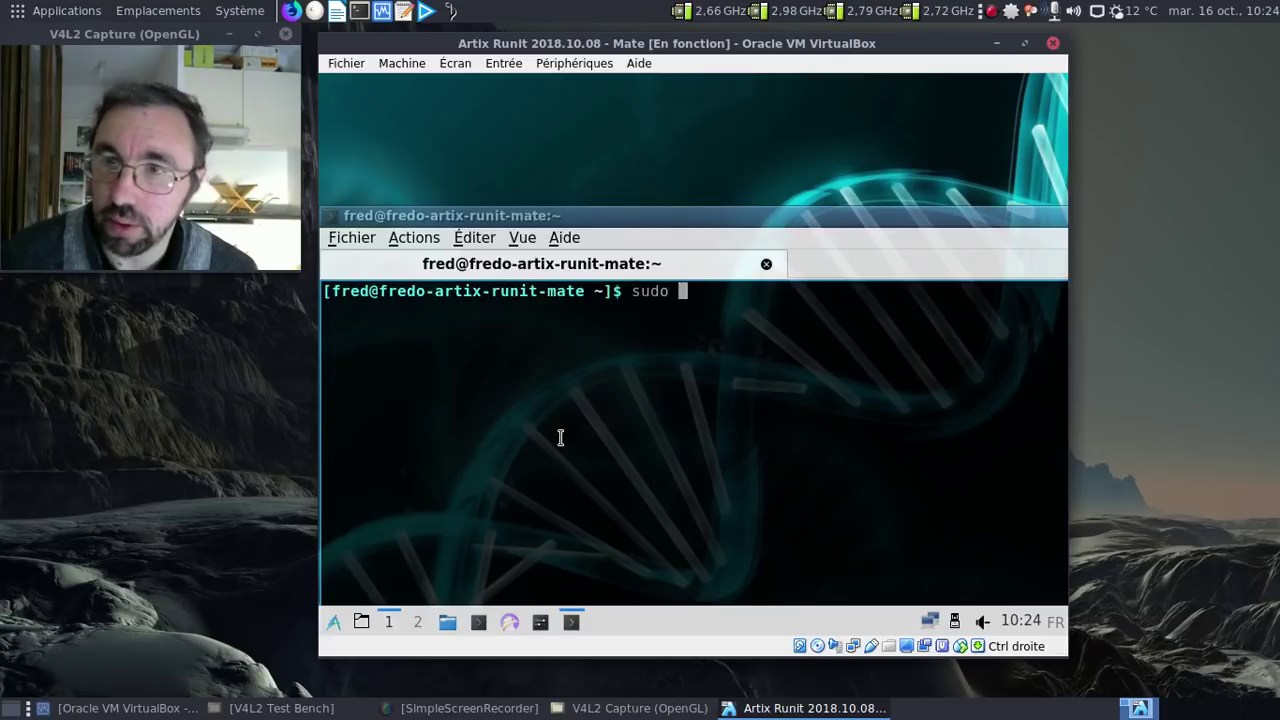
{"action": "type", "text": "pacman -Syyu"}
{"action": "key", "text": "Return"}
{"action": "key", "text": "Return"}
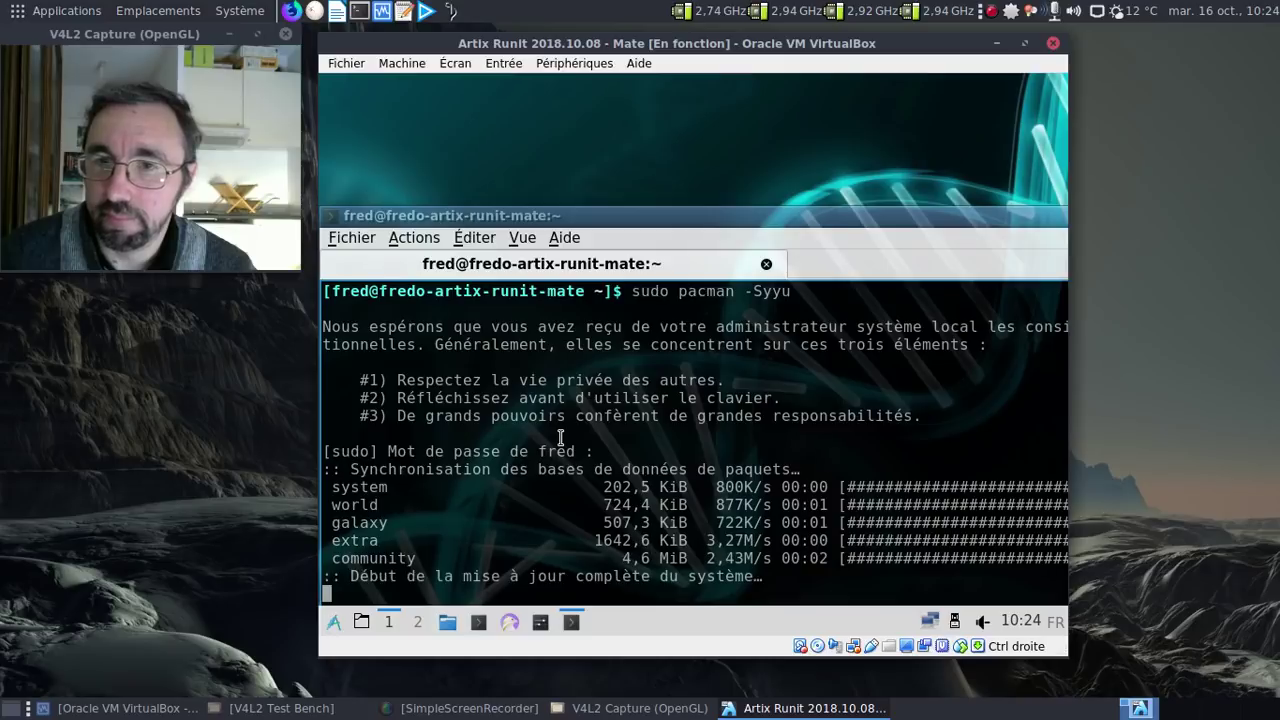
{"action": "left_click_drag", "start_coordinate": [719, 222], "coordinate": [714, 92]}
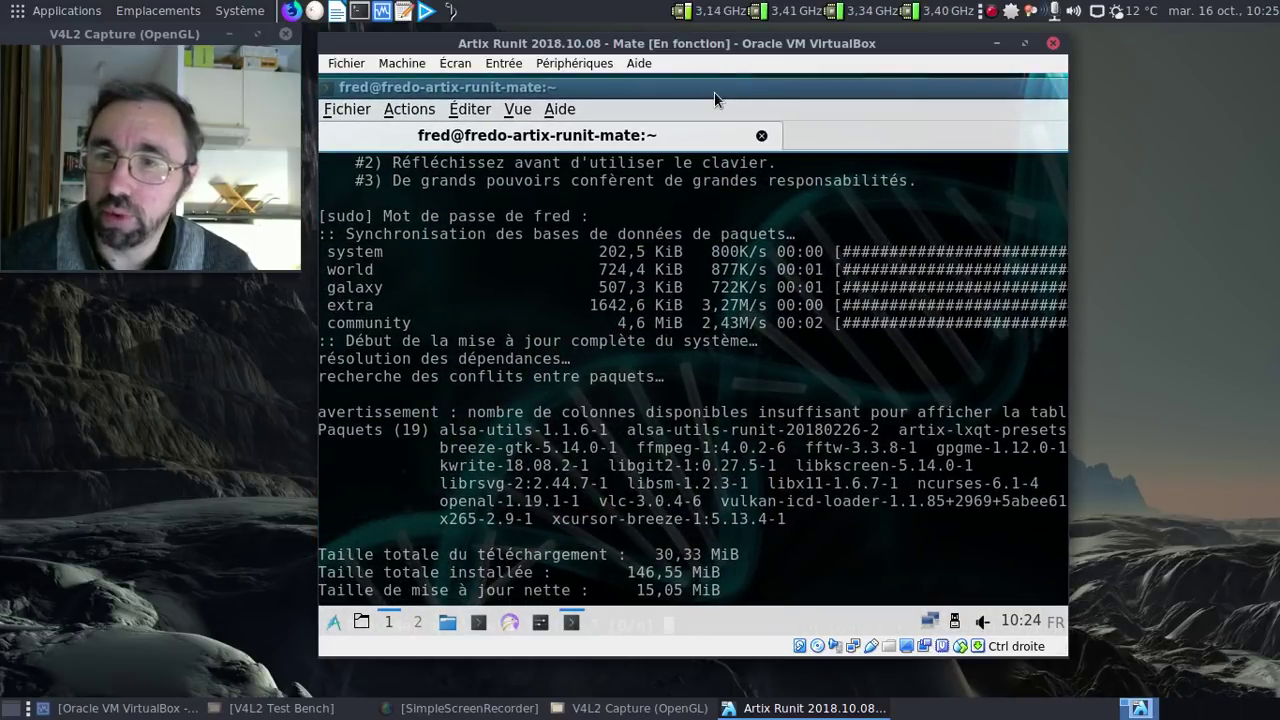
{"action": "key", "text": "Return"}
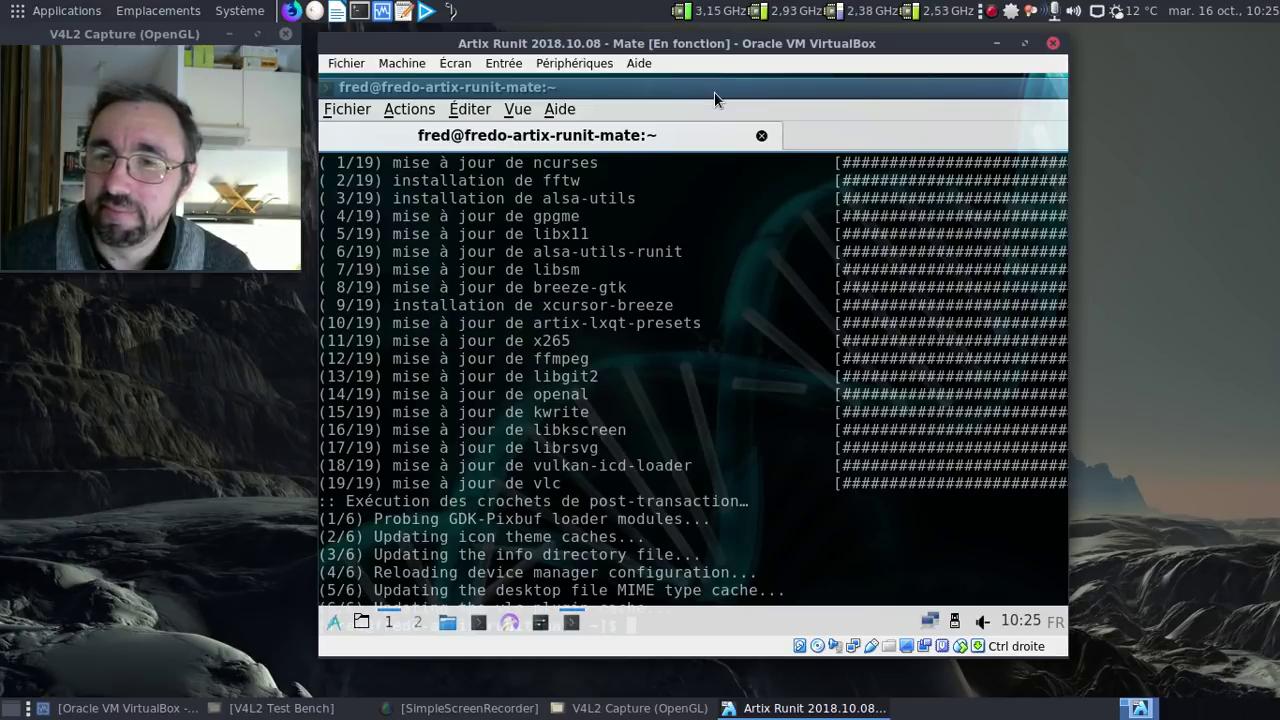
Step: Install octopi with sudo pacman -S octopi, then exit the terminal
{"action": "key", "text": "ctrl+l"}
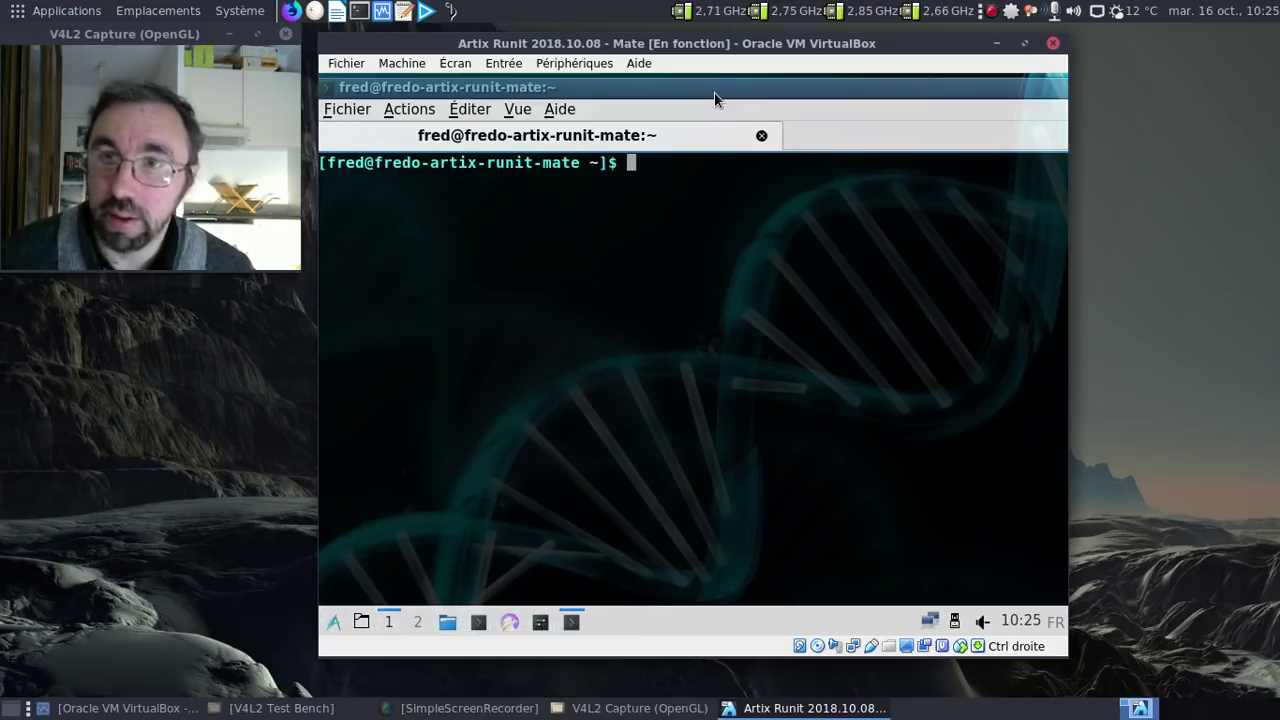
{"action": "type", "text": "sudo pacman"}
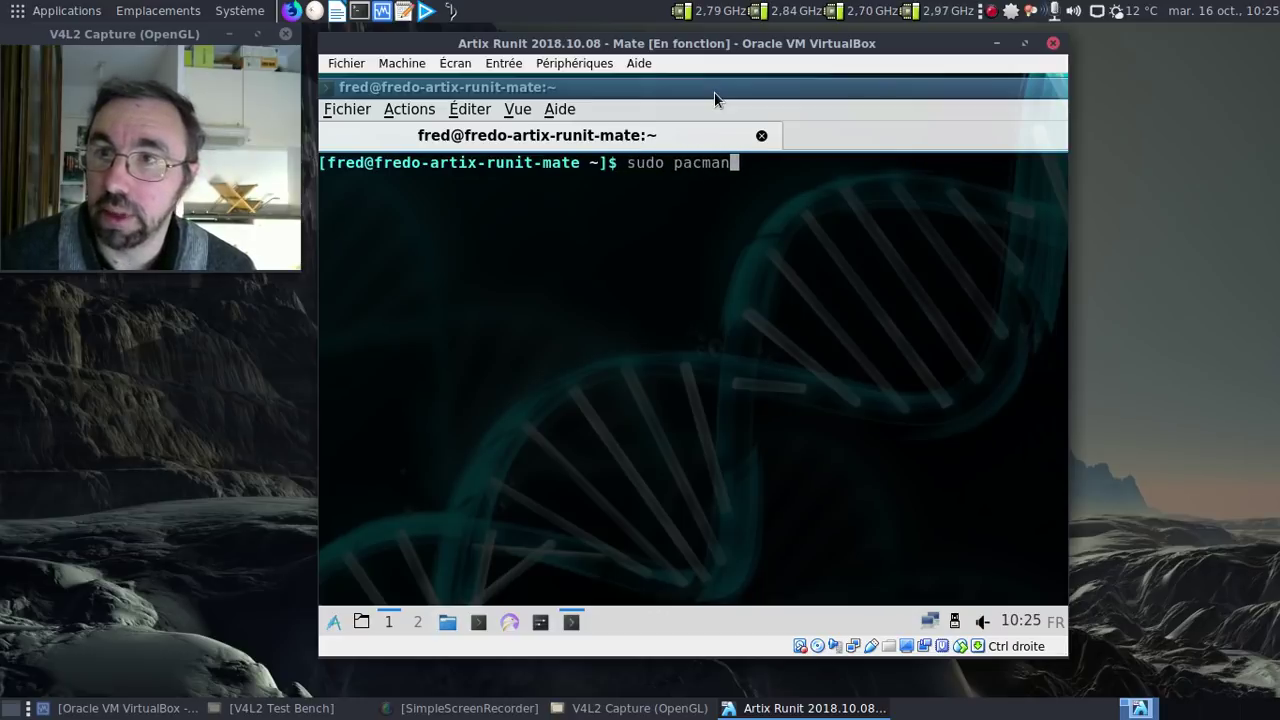
{"action": "type", "text": " -S octopi"}
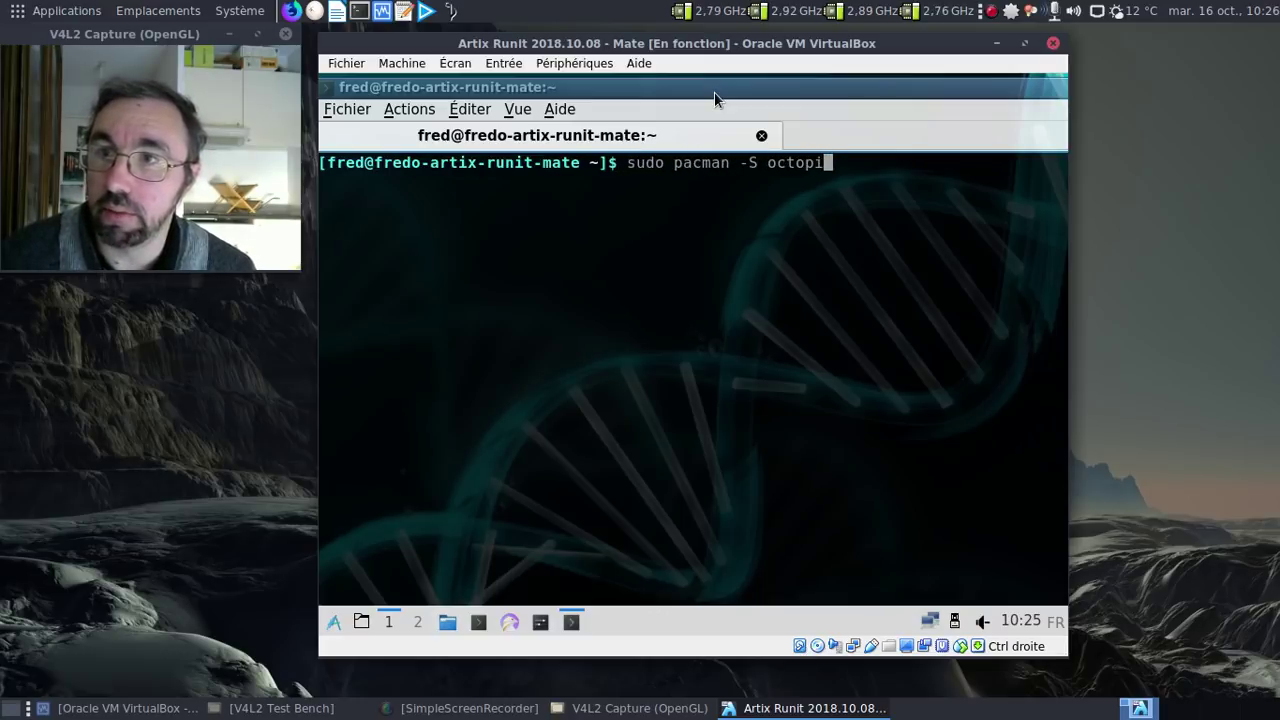
{"action": "key", "text": "Return"}
{"action": "key", "text": "Return"}
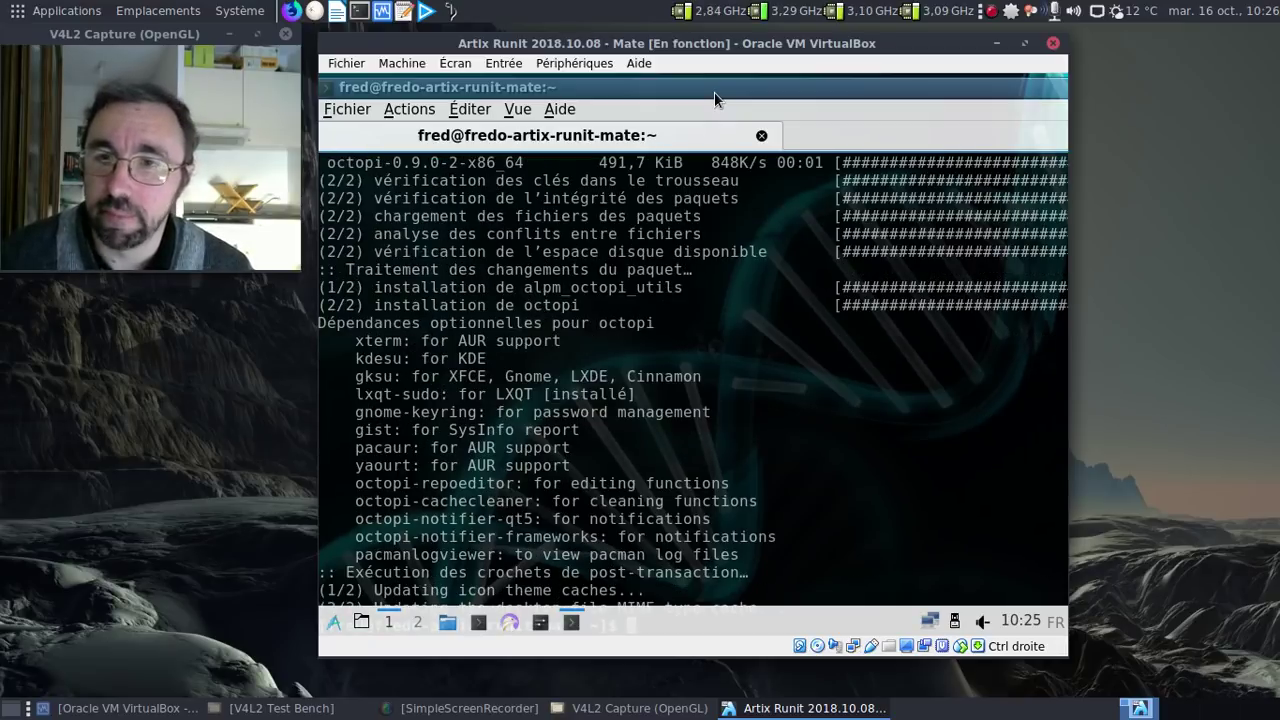
{"action": "type", "text": "exit"}
{"action": "key", "text": "Return"}
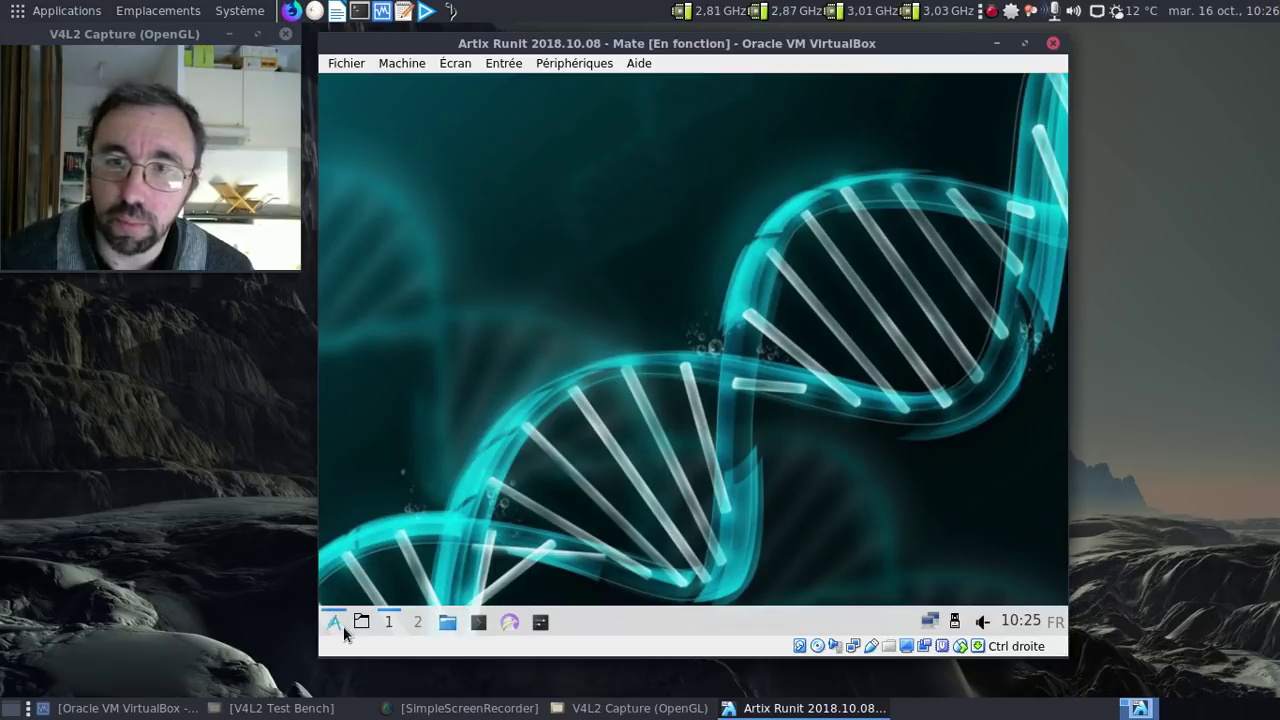
Step: Launch Octopi from the Outils système application menu
{"action": "left_click", "coordinate": [346, 625]}
{"action": "mouse_move", "coordinate": [431, 432]}
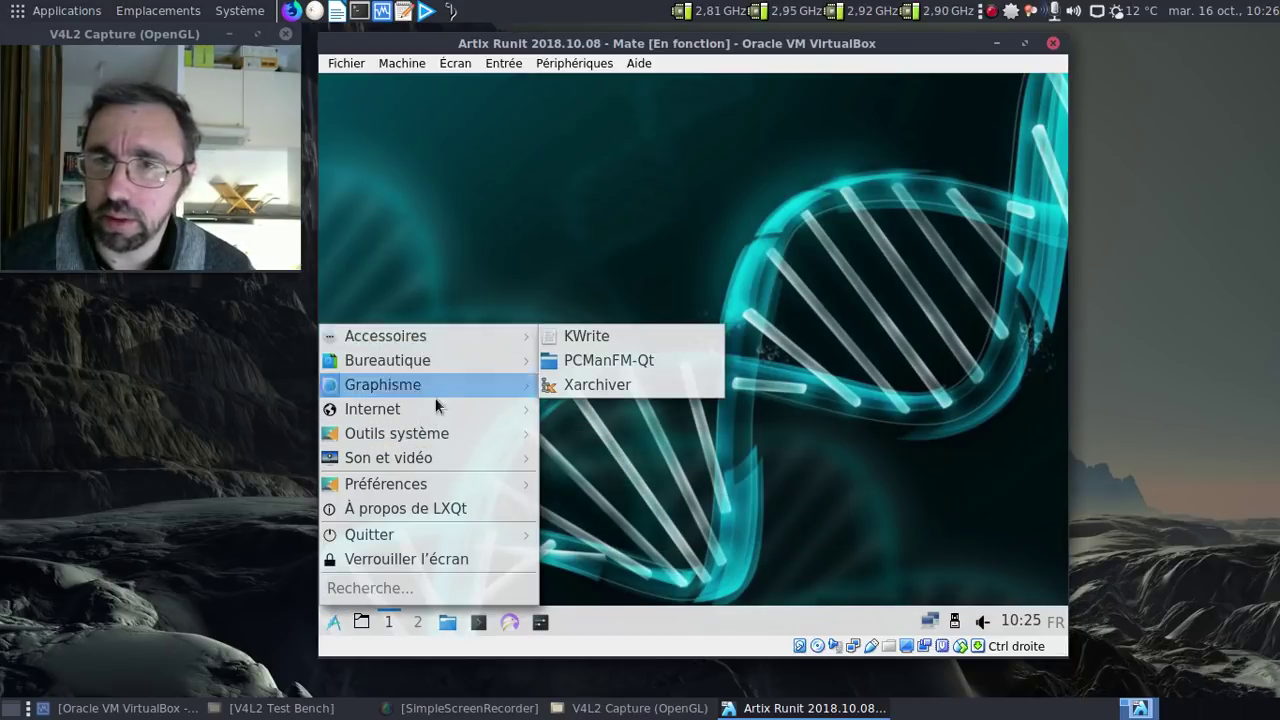
{"action": "mouse_move", "coordinate": [460, 485]}
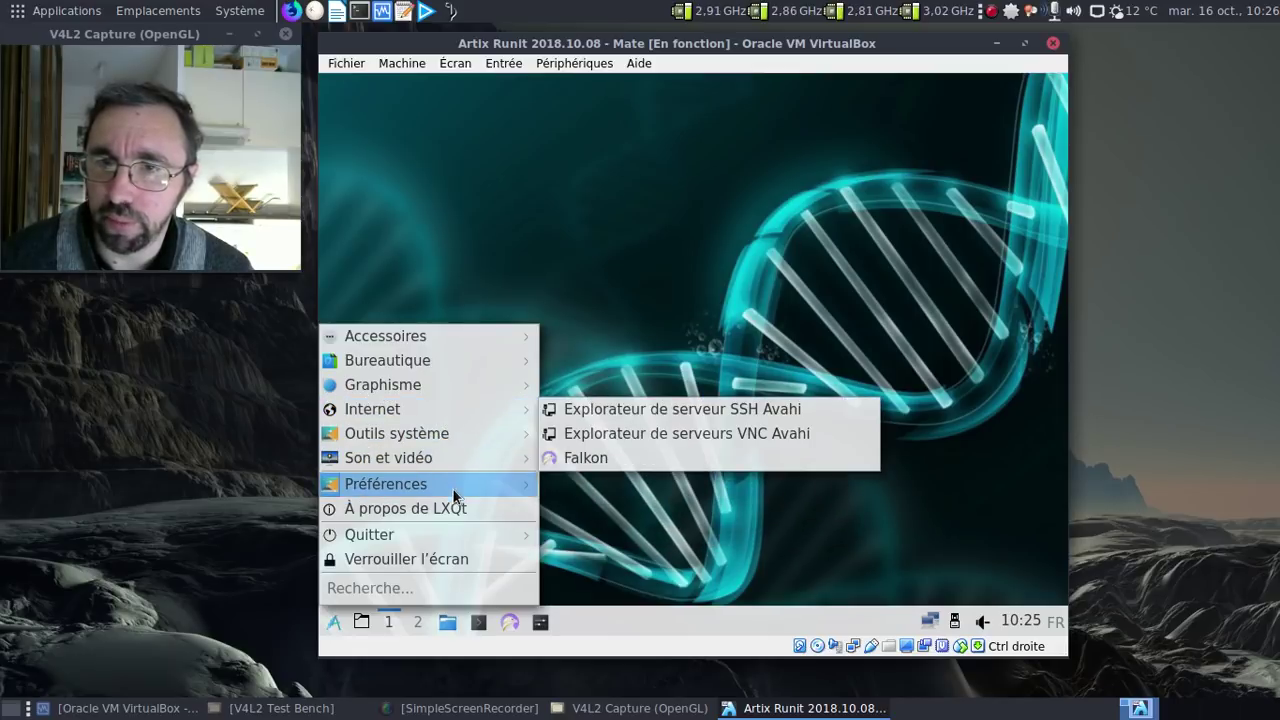
{"action": "mouse_move", "coordinate": [440, 334]}
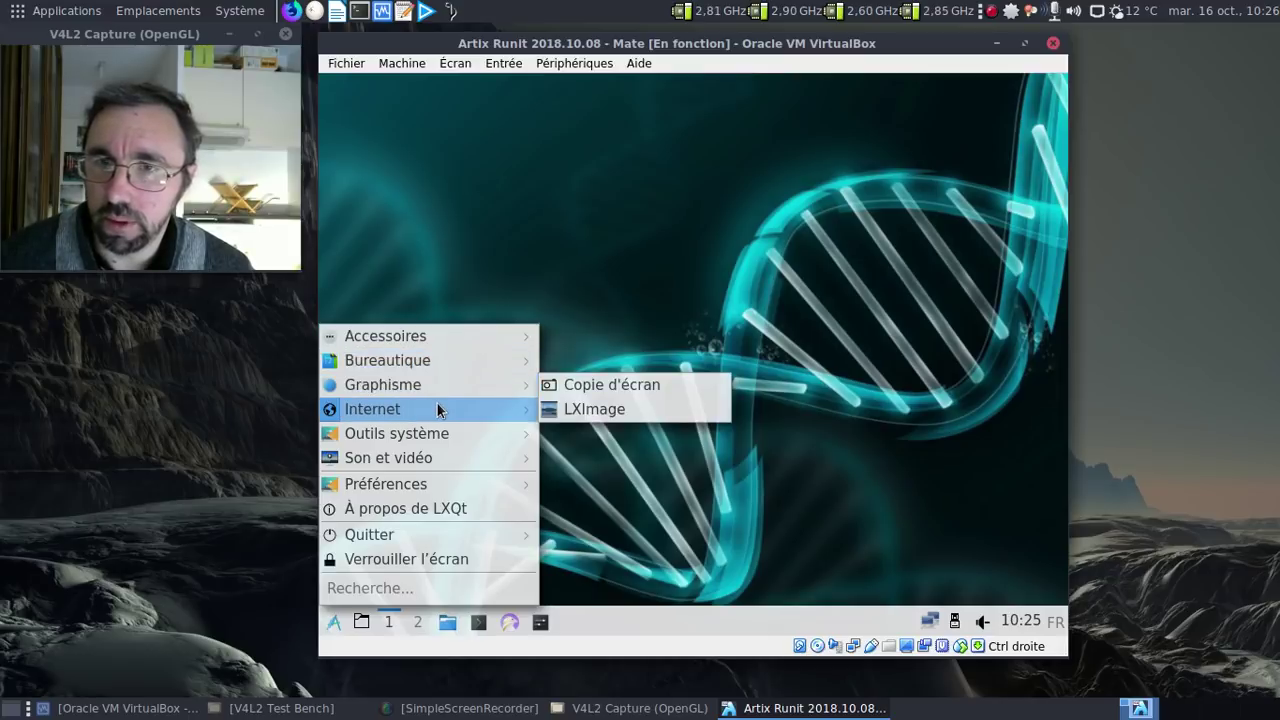
{"action": "mouse_move", "coordinate": [437, 410]}
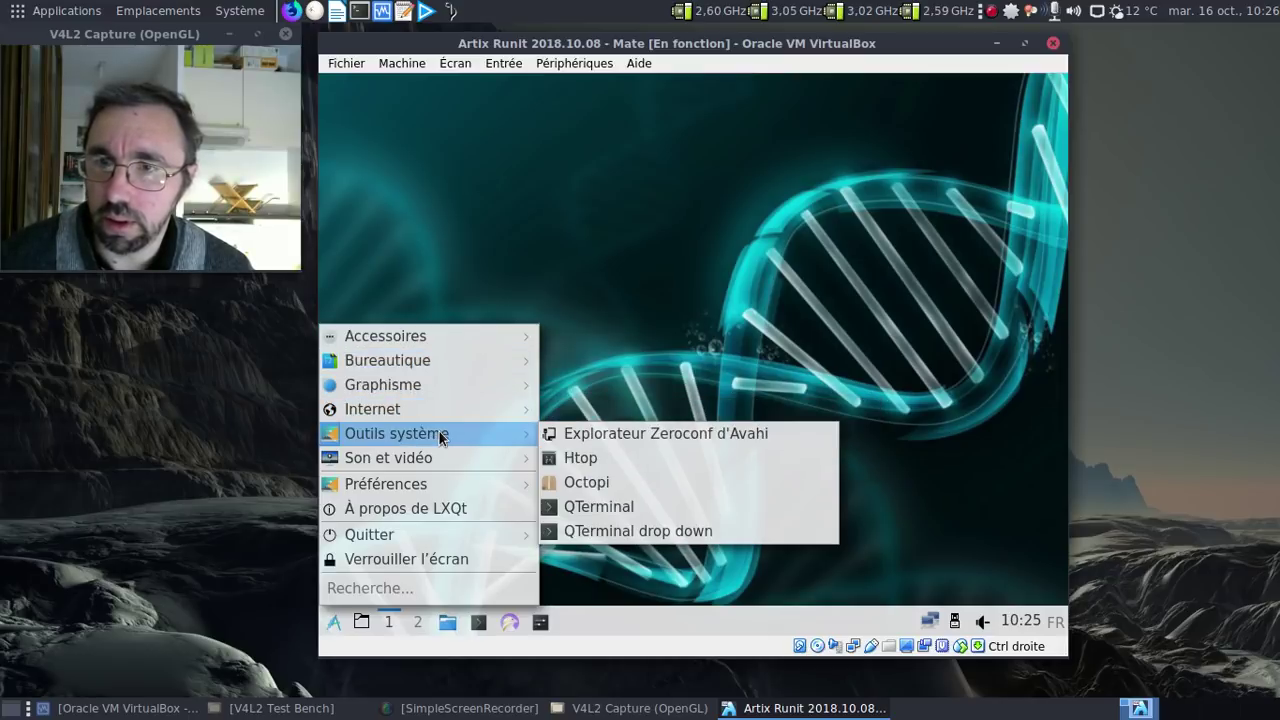
{"action": "left_click", "coordinate": [650, 481]}
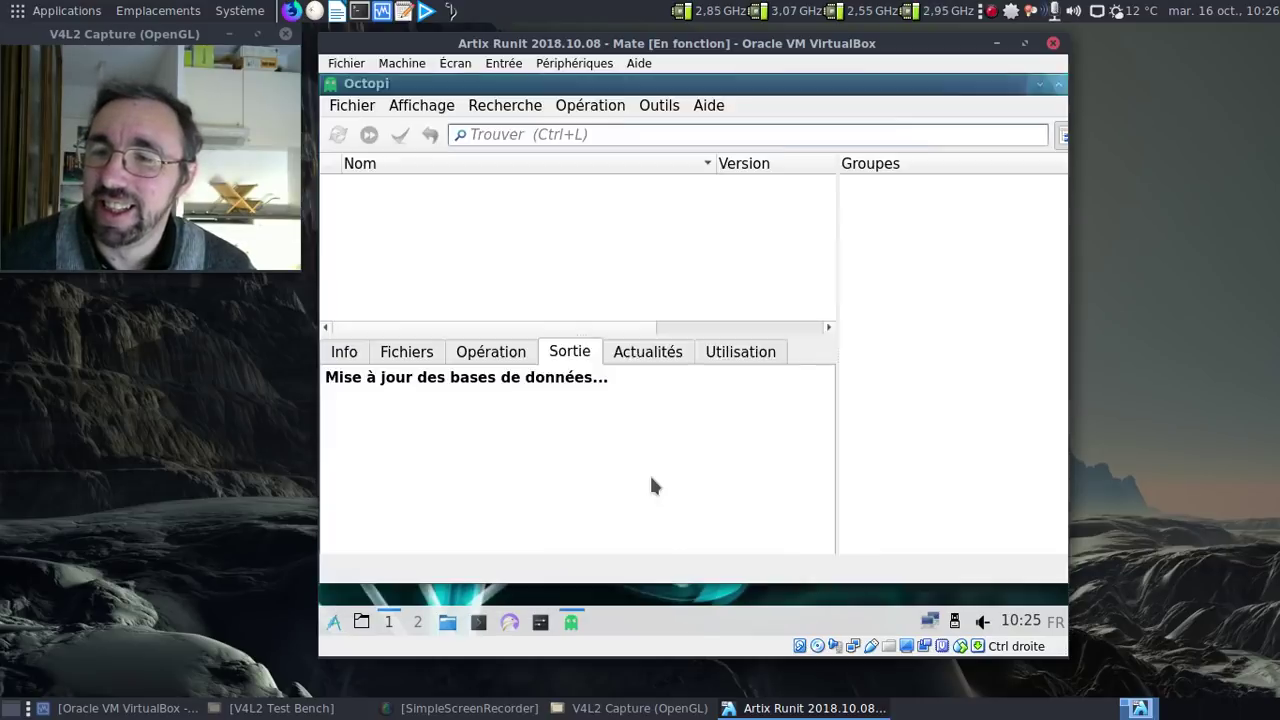
Step: Authorize the package database sync with the sudo password, then search 'systemd' to list 7 packages
{"action": "type", "text": "*********"}
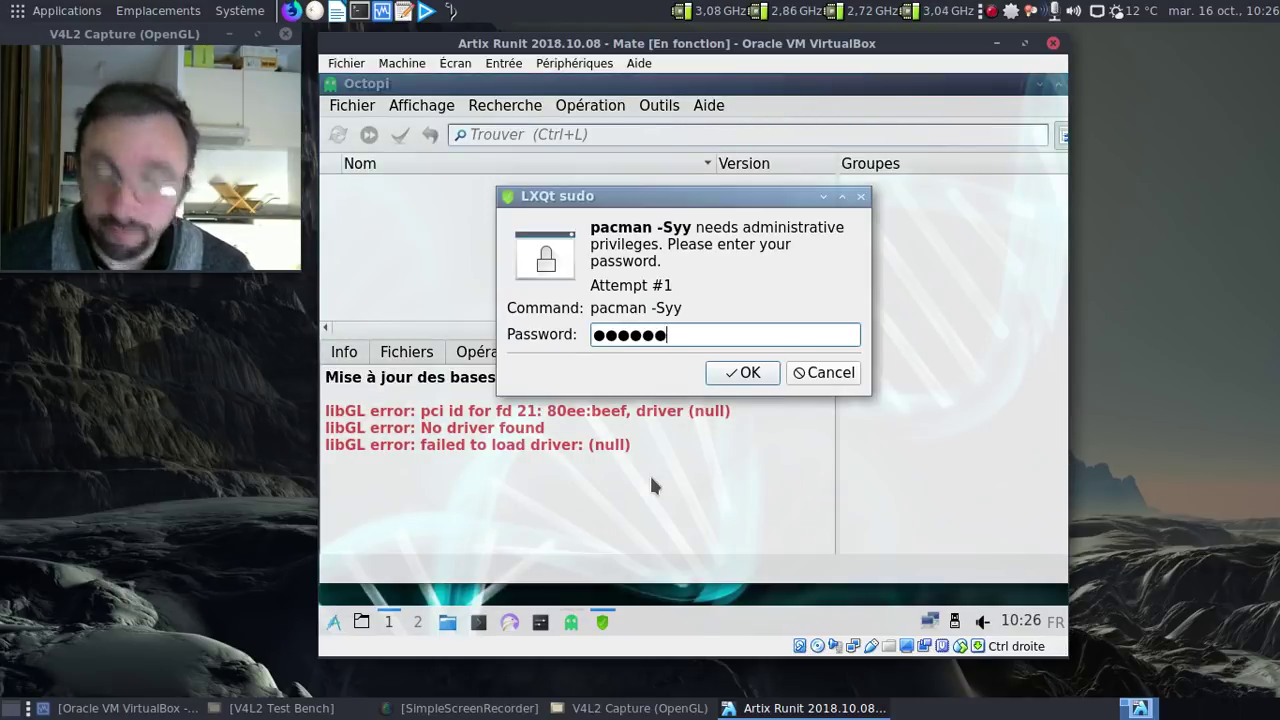
{"action": "key", "text": "Return"}
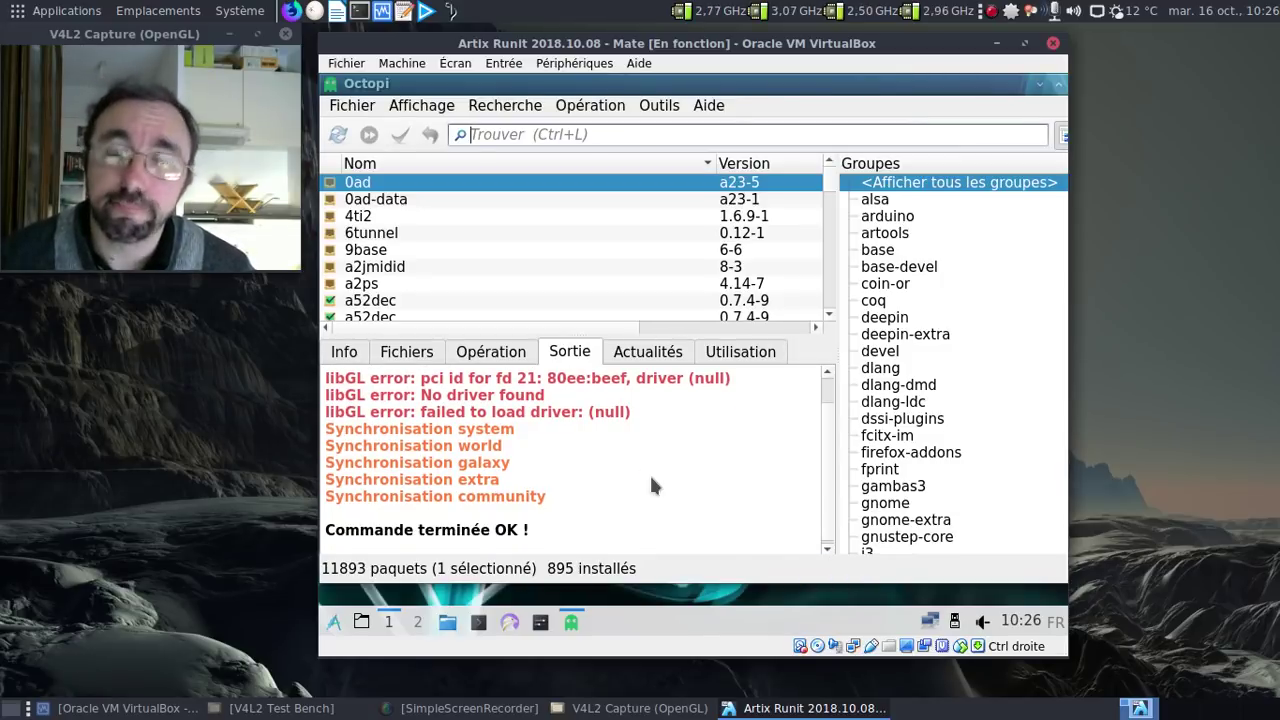
{"action": "type", "text": "sy"}
{"action": "key", "text": "BackSpace"}
{"action": "key", "text": "BackSpace"}
{"action": "type", "text": "ys"}
{"action": "key", "text": "BackSpace"}
{"action": "key", "text": "BackSpace"}
{"action": "type", "text": "s"}
{"action": "key", "text": "BackSpace"}
{"action": "type", "text": "sytemd"}
{"action": "key", "text": "Left"}
{"action": "key", "text": "Left"}
{"action": "key", "text": "Left"}
{"action": "key", "text": "Left"}
{"action": "type", "text": "s"}
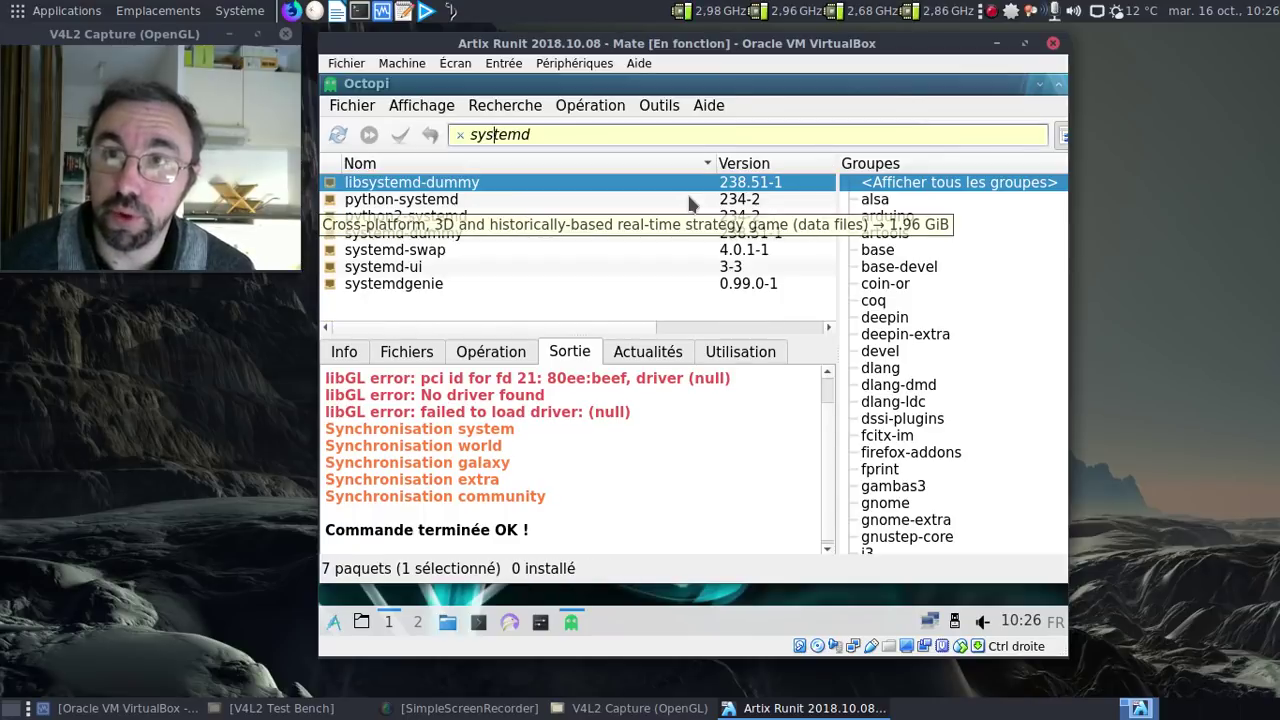
Step: Queue libsystemd-dummy and systemd-dummy for installation and view the output log
{"action": "double_click", "coordinate": [431, 188]}
{"action": "right_click", "coordinate": [432, 237]}
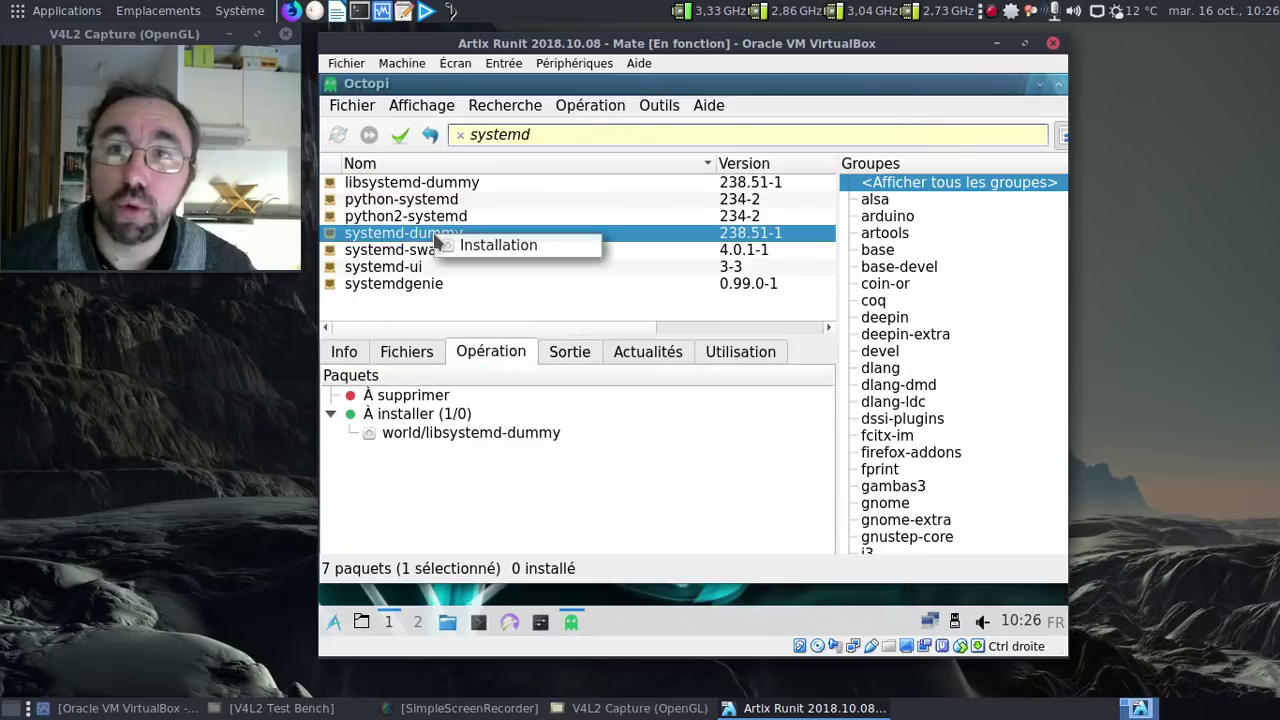
{"action": "left_click", "coordinate": [478, 246]}
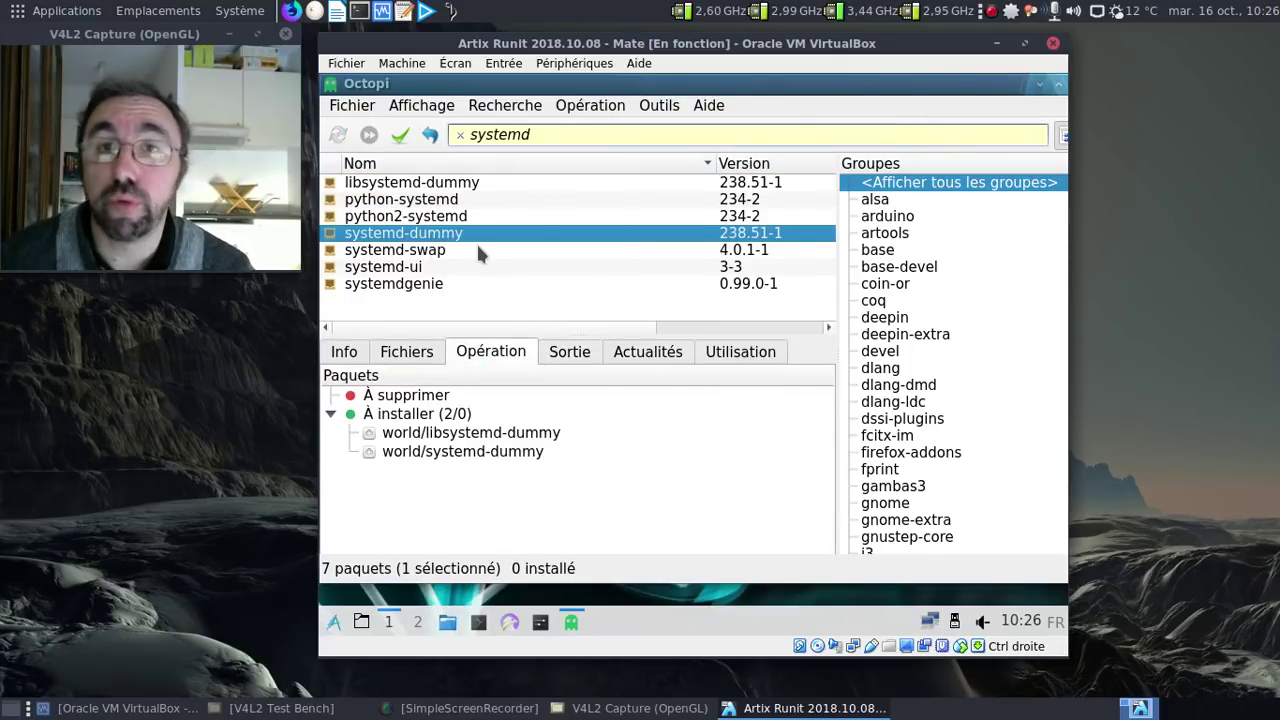
{"action": "left_click_drag", "start_coordinate": [535, 327], "coordinate": [781, 326]}
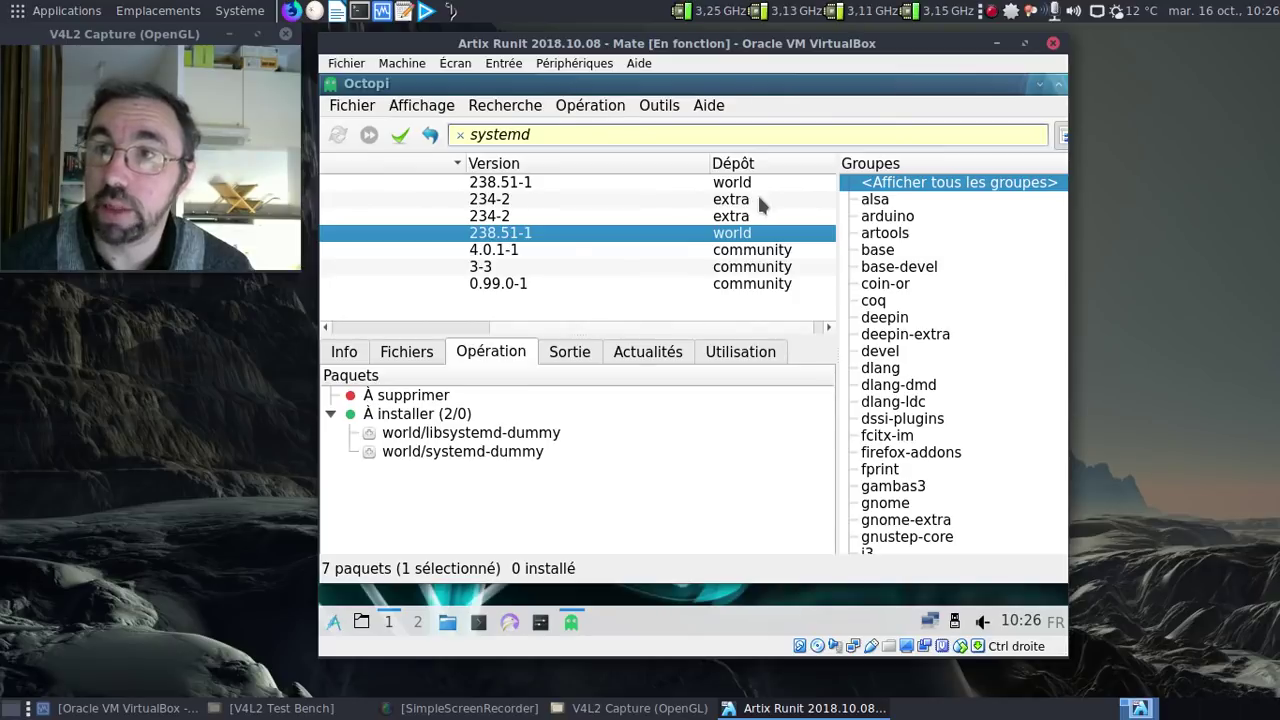
{"action": "left_click", "coordinate": [413, 327]}
{"action": "left_click", "coordinate": [545, 351]}
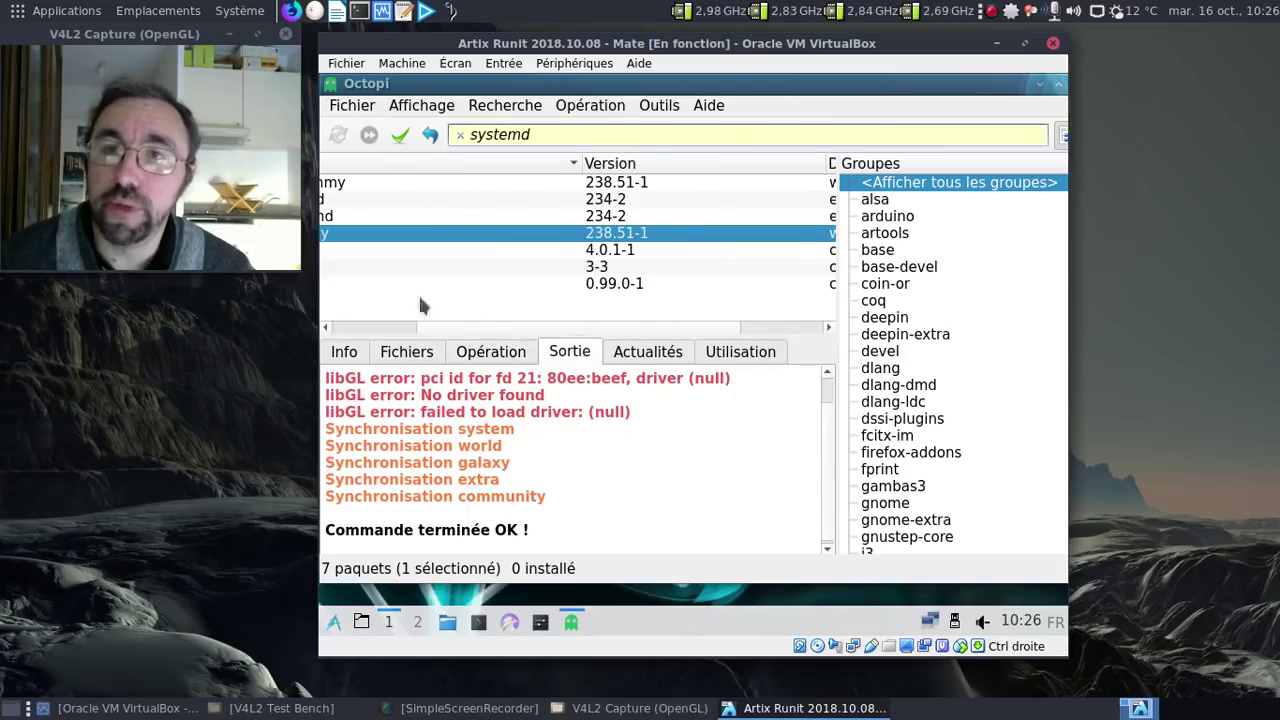
Step: Apply the two queued installations, confirming the download and authorizing with the sudo password
{"action": "left_click", "coordinate": [400, 134]}
{"action": "left_click", "coordinate": [612, 300]}
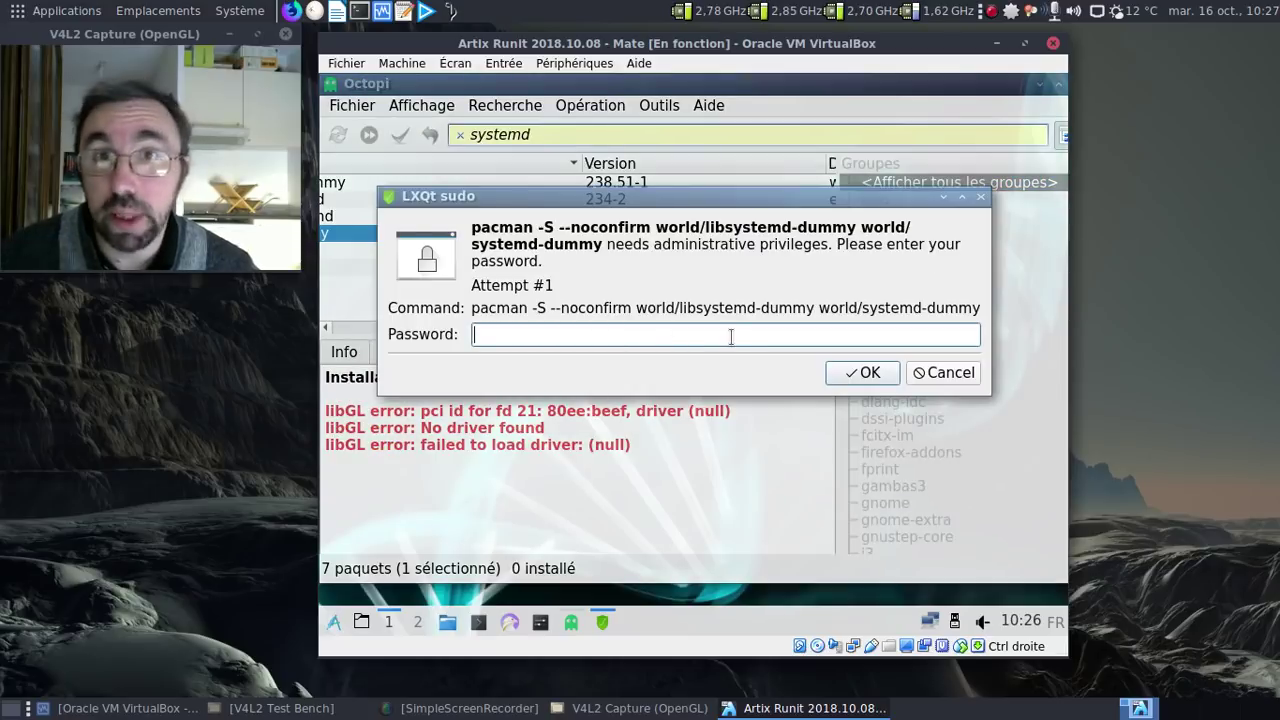
{"action": "type", "text": "*******"}
{"action": "key", "text": "Return"}
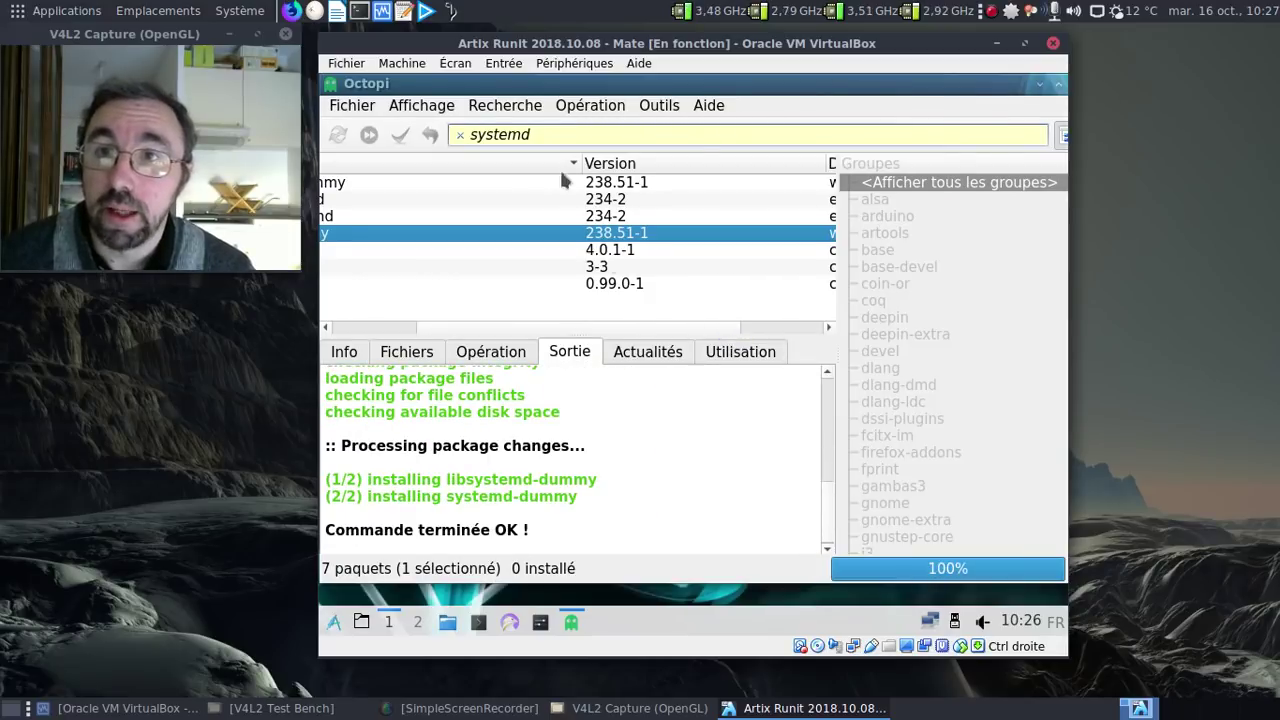
{"action": "double_click", "coordinate": [538, 135]}
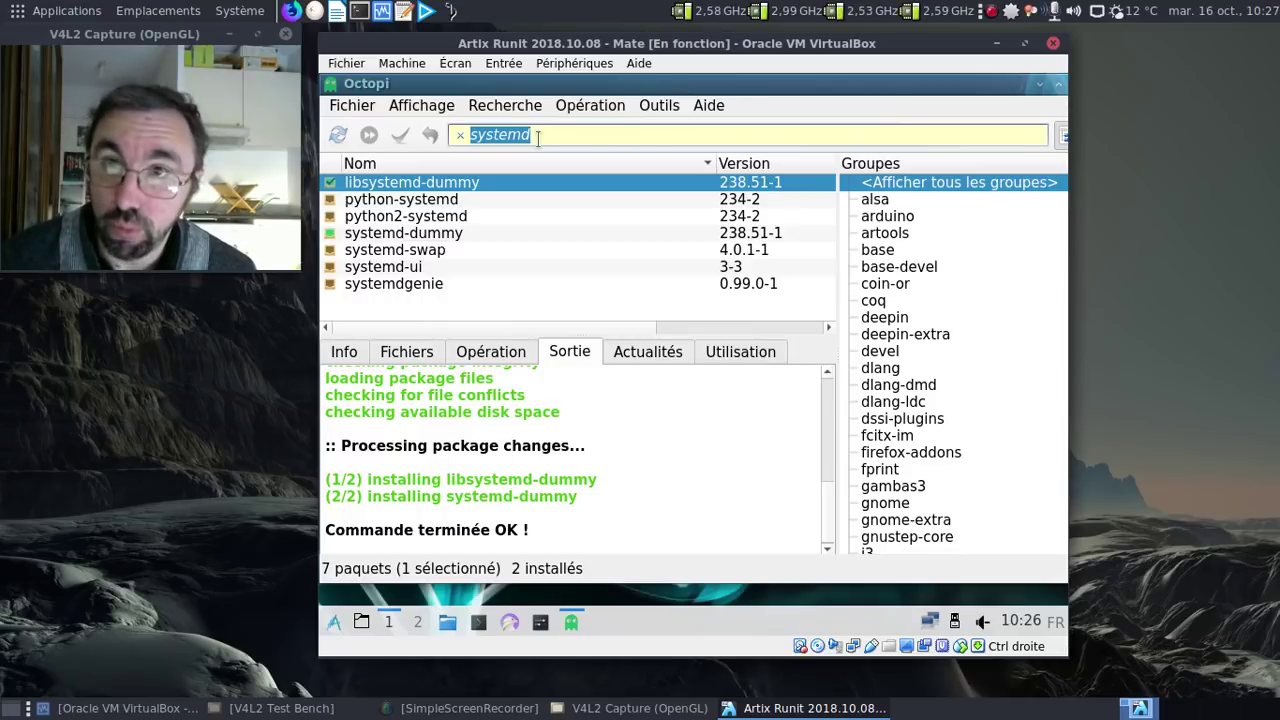
Step: Install pamac 7.1.1-1 with its eight packages and no optional dependencies, then search 'mate'
{"action": "type", "text": "pamac"}
{"action": "right_click", "coordinate": [505, 191]}
{"action": "left_click", "coordinate": [515, 194]}
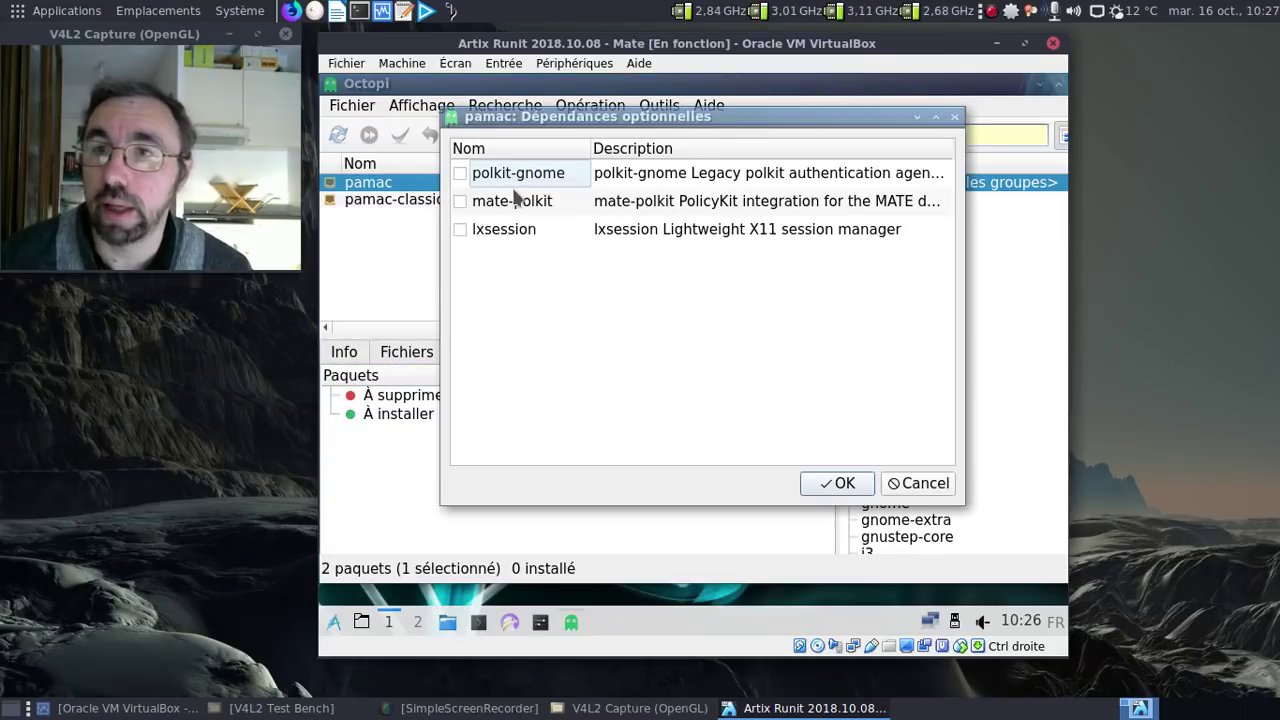
{"action": "left_click", "coordinate": [843, 486]}
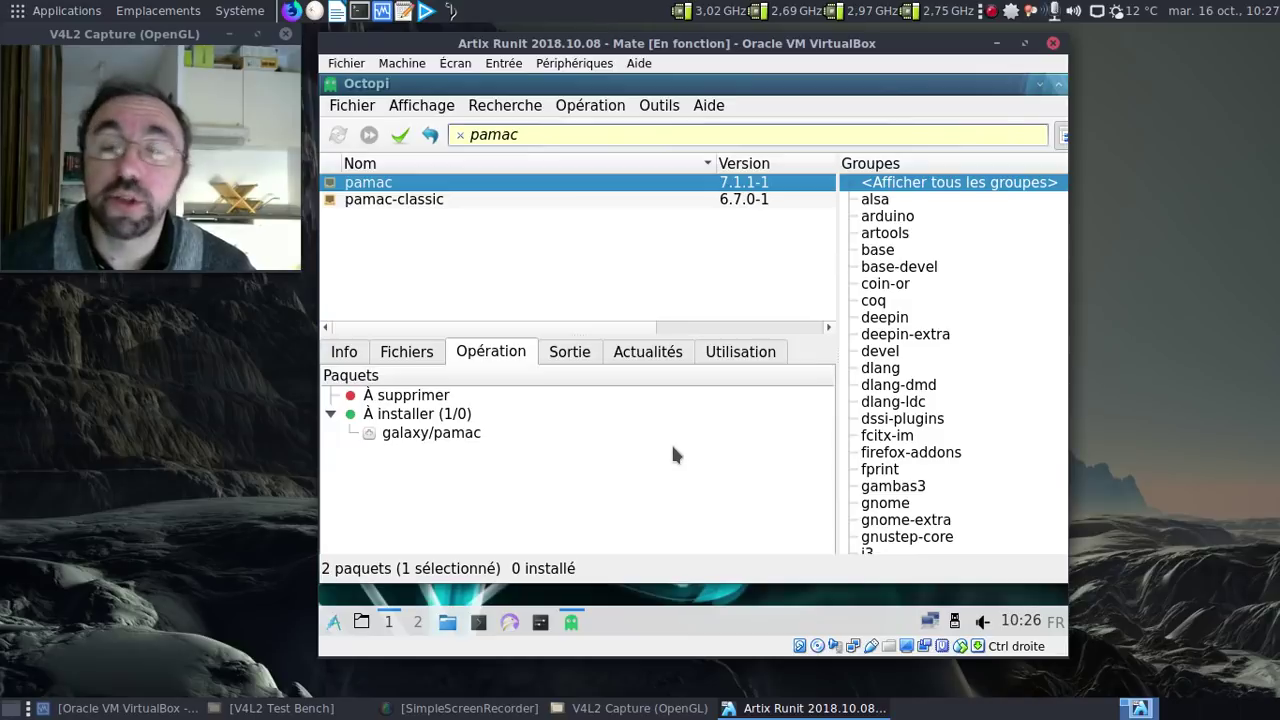
{"action": "left_click", "coordinate": [392, 144]}
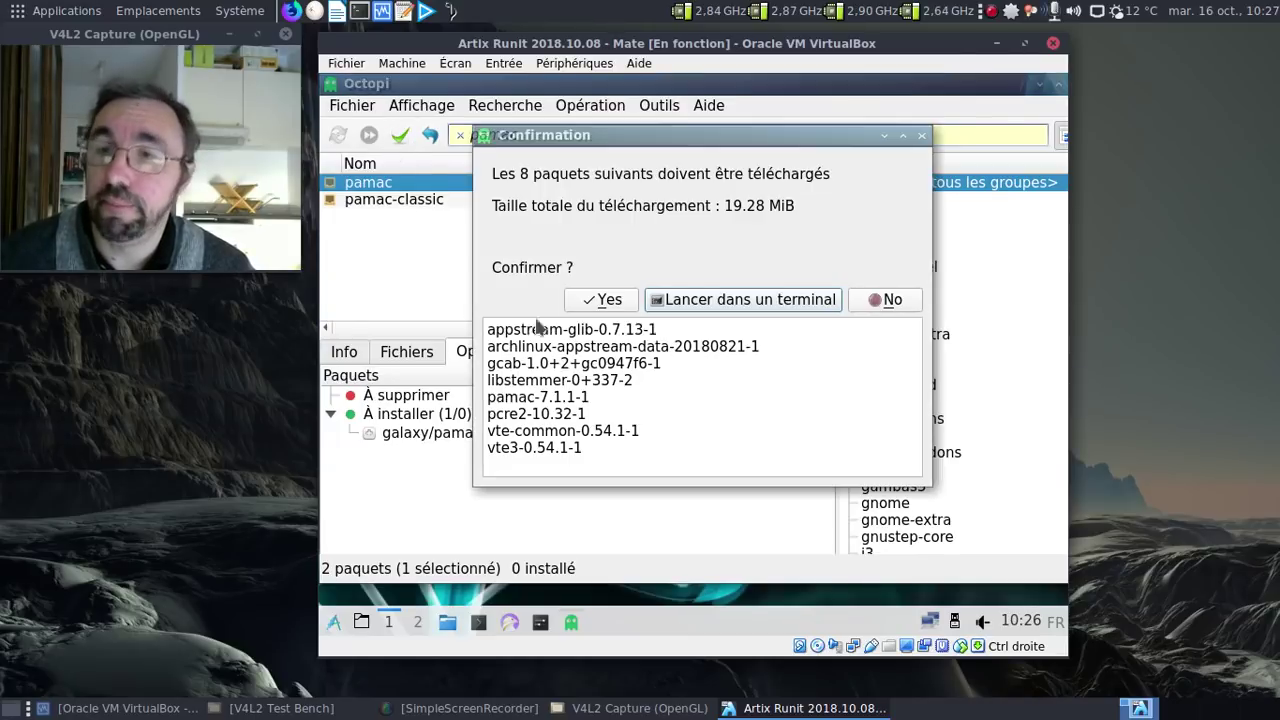
{"action": "left_click", "coordinate": [605, 300]}
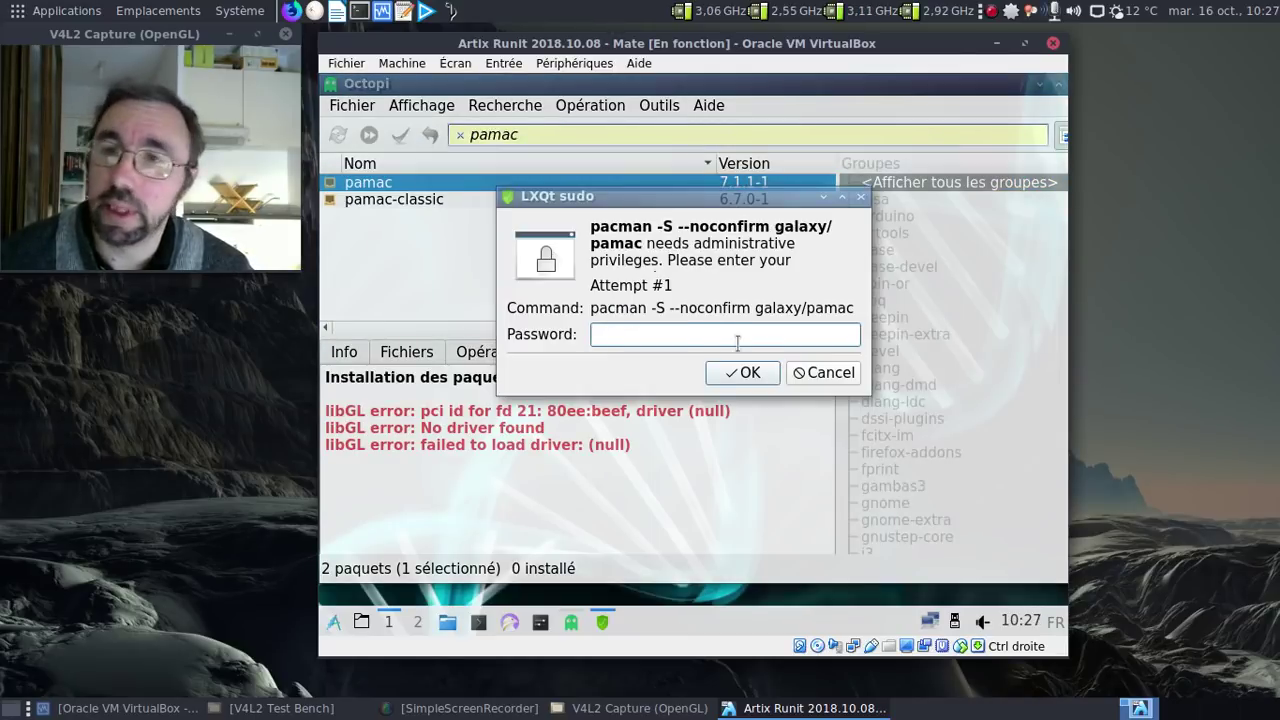
{"action": "type", "text": "*******"}
{"action": "key", "text": "Return"}
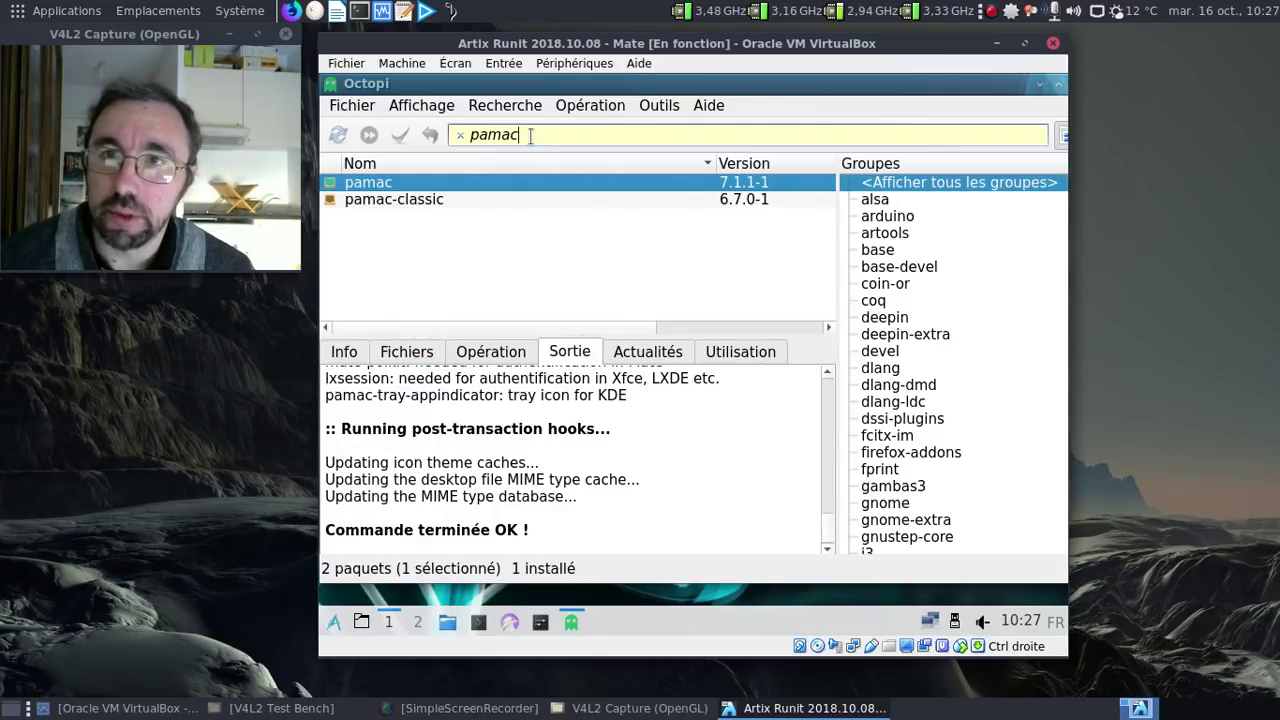
{"action": "double_click", "coordinate": [530, 135]}
{"action": "type", "text": "mate"}
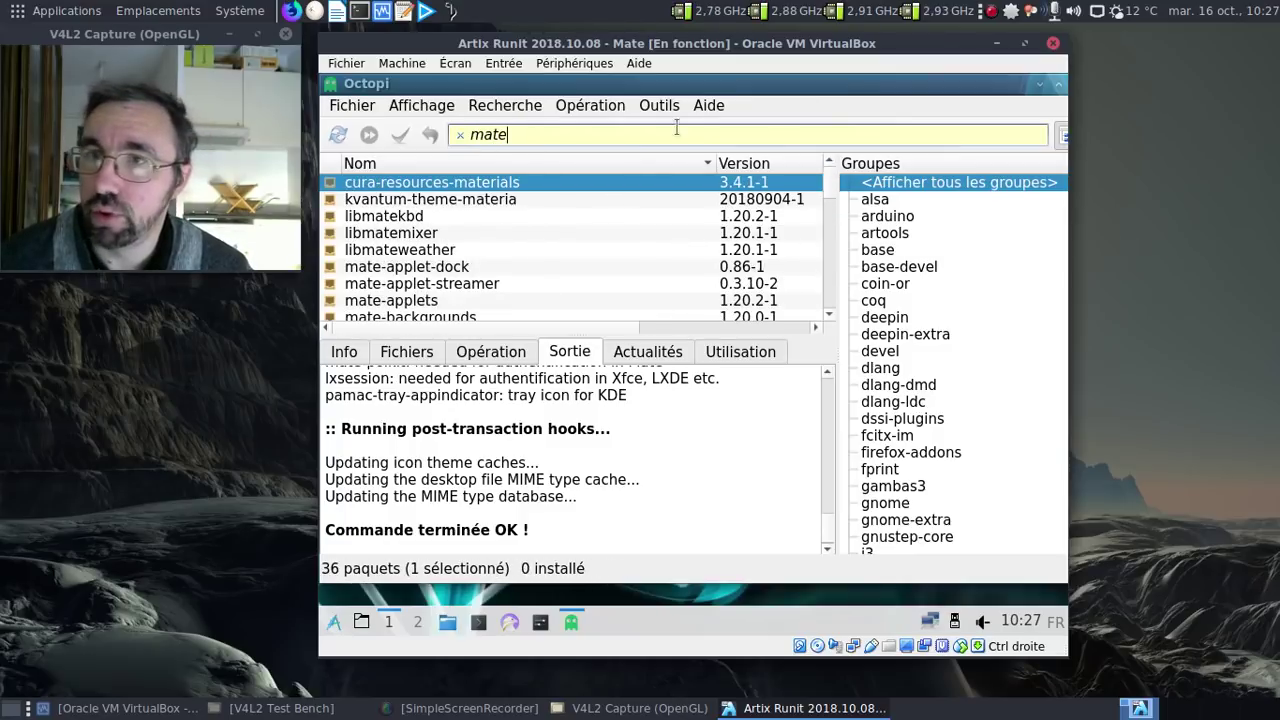
Step: Queue every package in the mate group for installation
{"action": "key", "text": "BackSpace"}
{"action": "key", "text": "BackSpace"}
{"action": "key", "text": "BackSpace"}
{"action": "key", "text": "BackSpace"}
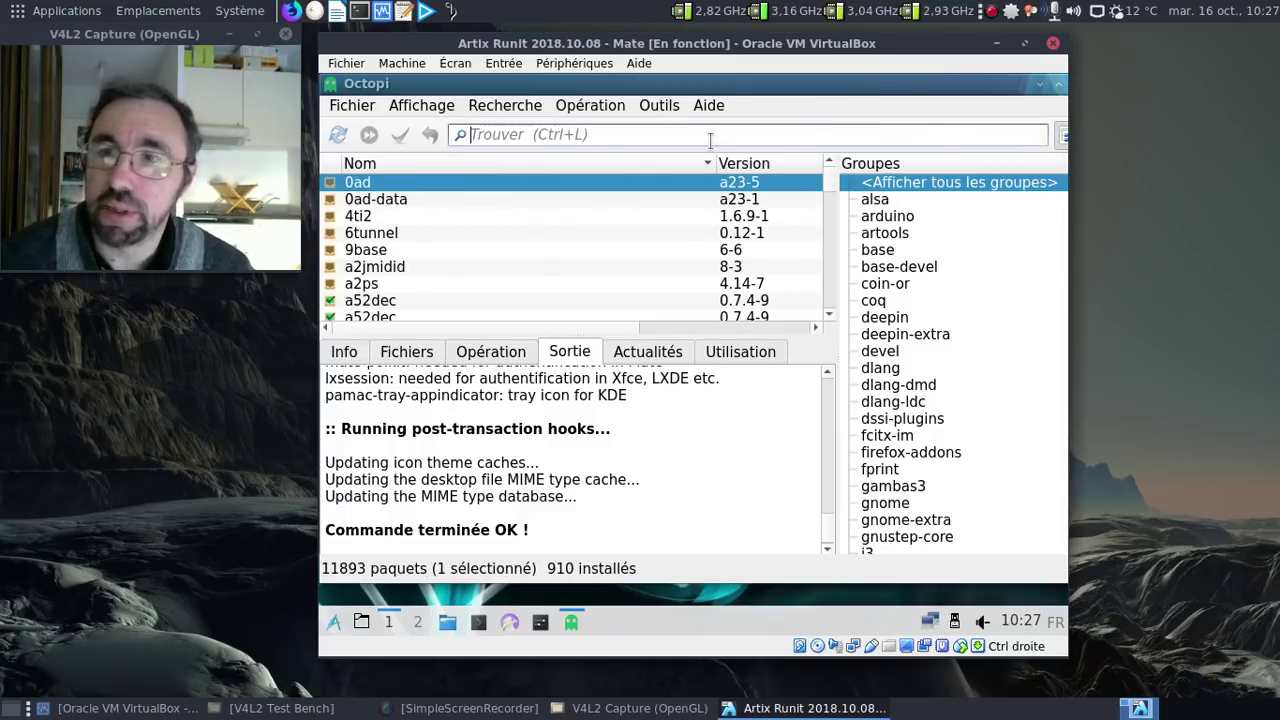
{"action": "scroll", "coordinate": [955, 460], "scroll_direction": "down", "scroll_amount": 10}
{"action": "scroll", "coordinate": [955, 462], "scroll_direction": "down", "scroll_amount": 4}
{"action": "left_click", "coordinate": [880, 319]}
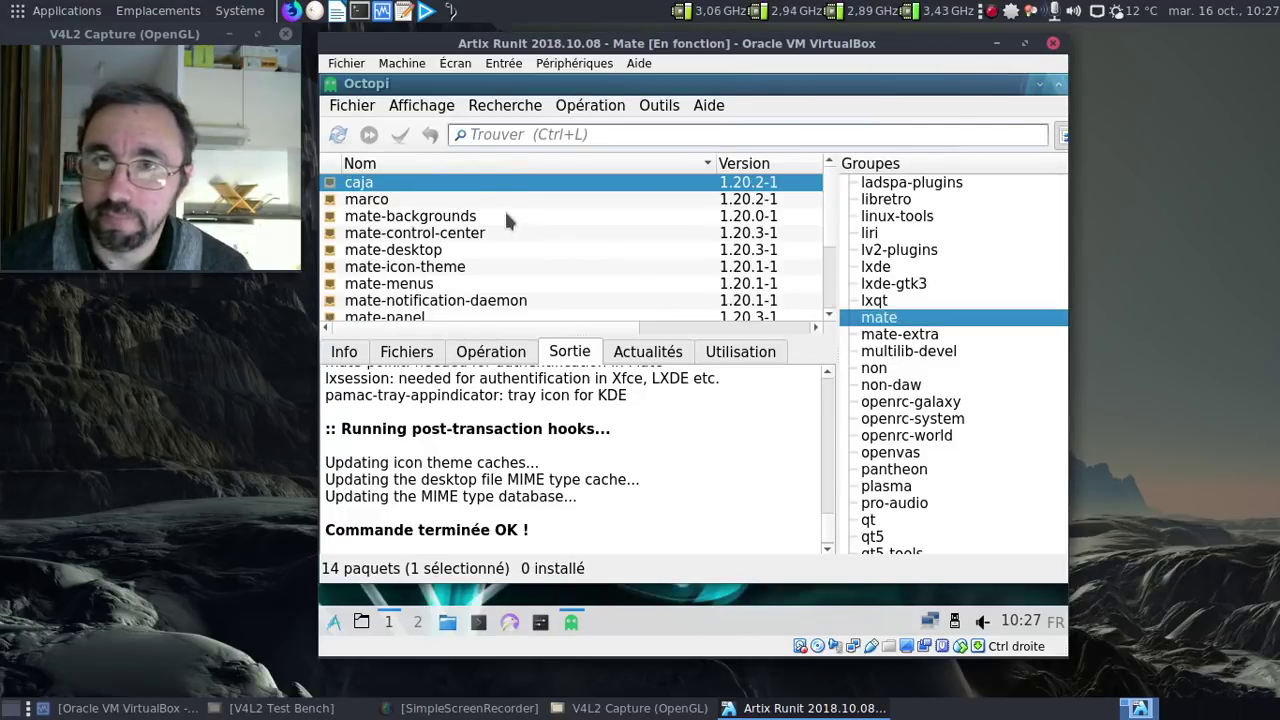
{"action": "key", "text": "ctrl+a"}
{"action": "right_click", "coordinate": [491, 184]}
{"action": "key", "text": "Escape"}
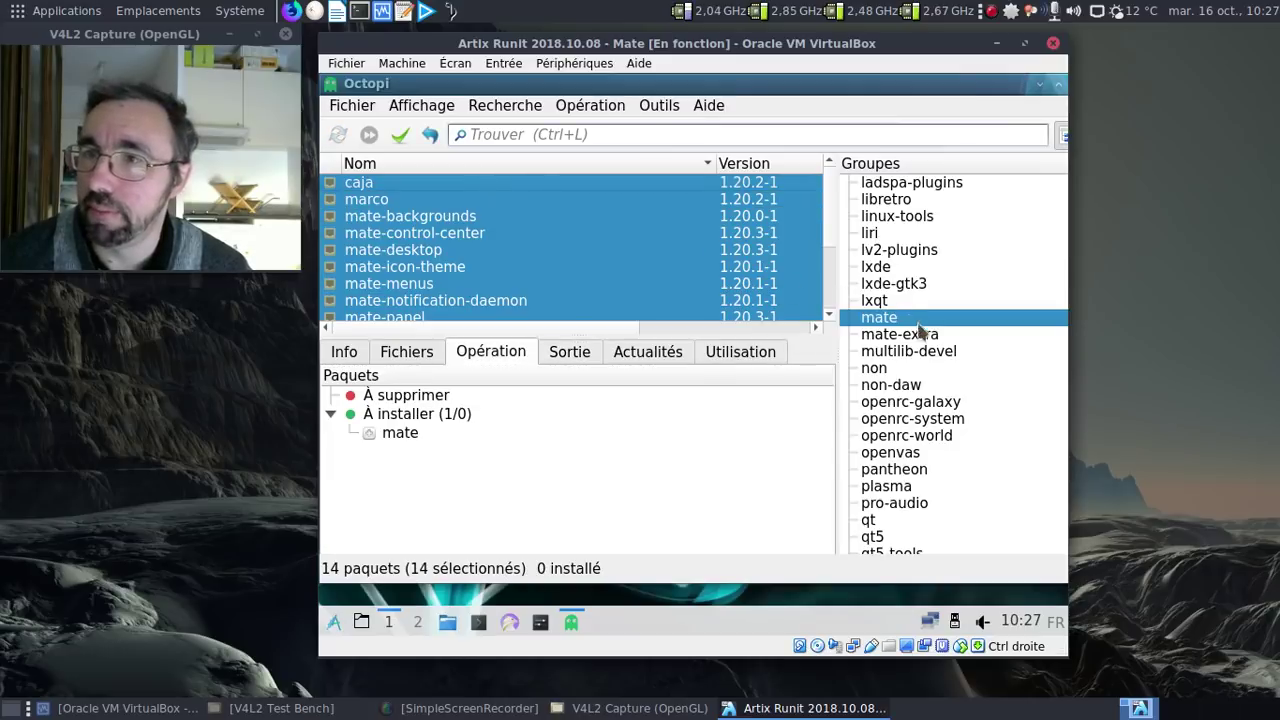
Step: Queue the whole mate-extra group for installation
{"action": "left_click", "coordinate": [924, 336]}
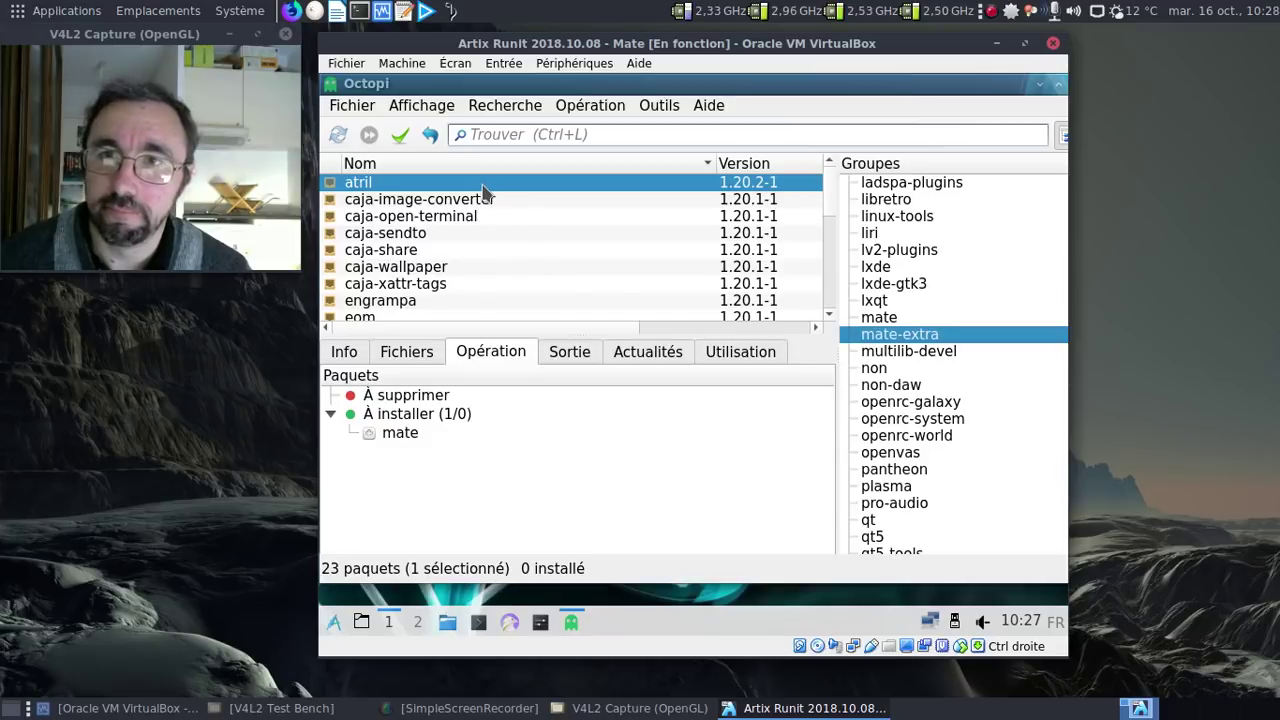
{"action": "key", "text": "ctrl+a"}
{"action": "right_click", "coordinate": [484, 190]}
{"action": "left_click", "coordinate": [512, 197]}
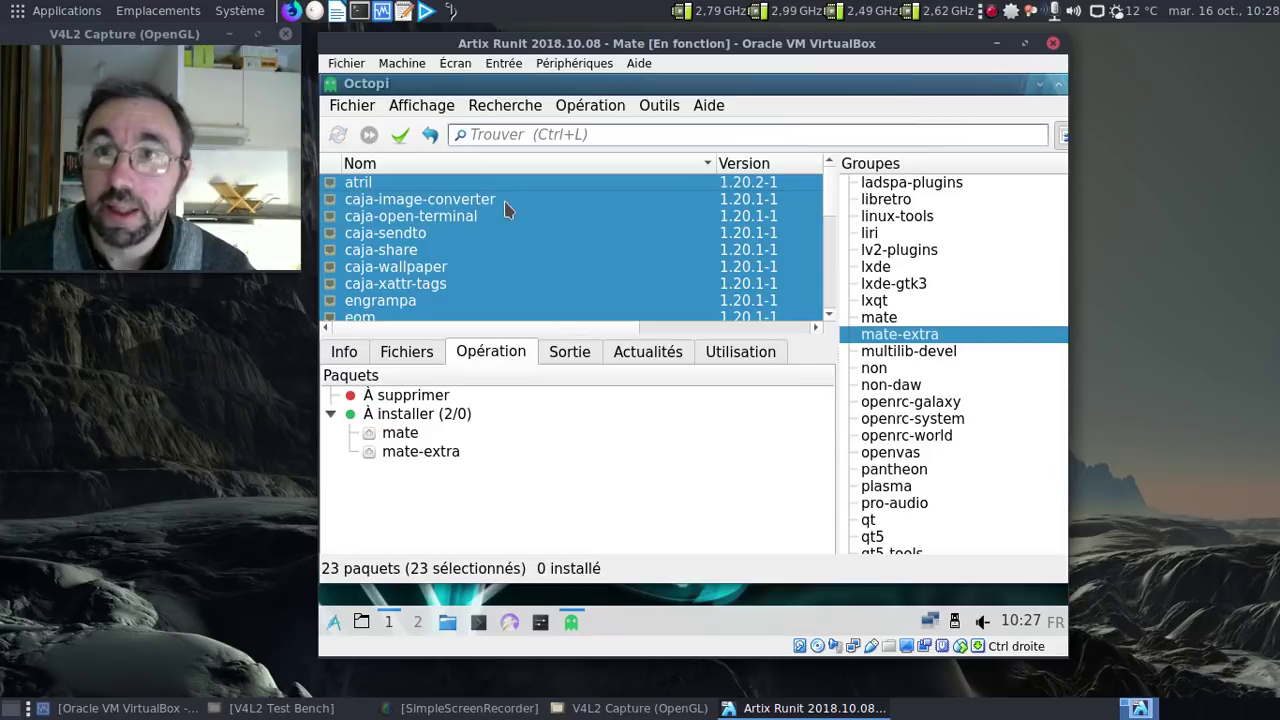
Step: Return to listing packages from all groups, showing 11893 packages
{"action": "left_click", "coordinate": [523, 135]}
{"action": "type", "text": "lightdm"}
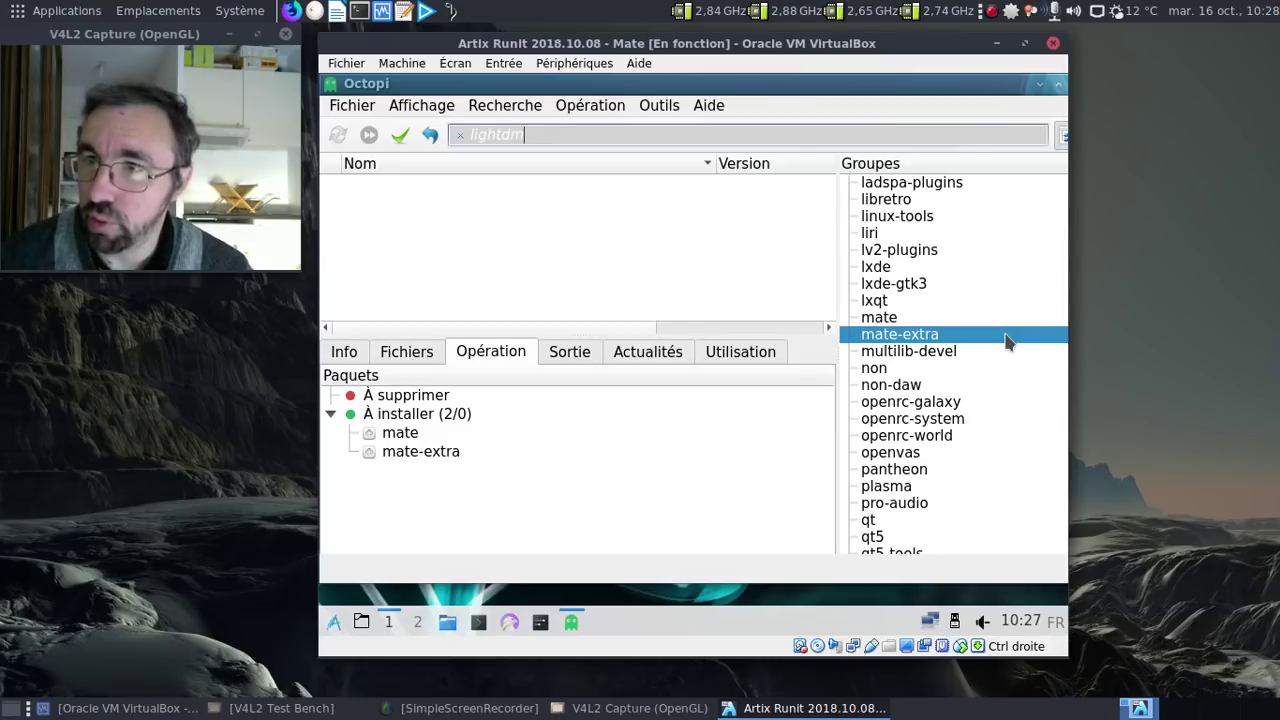
{"action": "key", "text": "Up"}
{"action": "key", "text": "Up"}
{"action": "key", "text": "Up"}
{"action": "key", "text": "Up"}
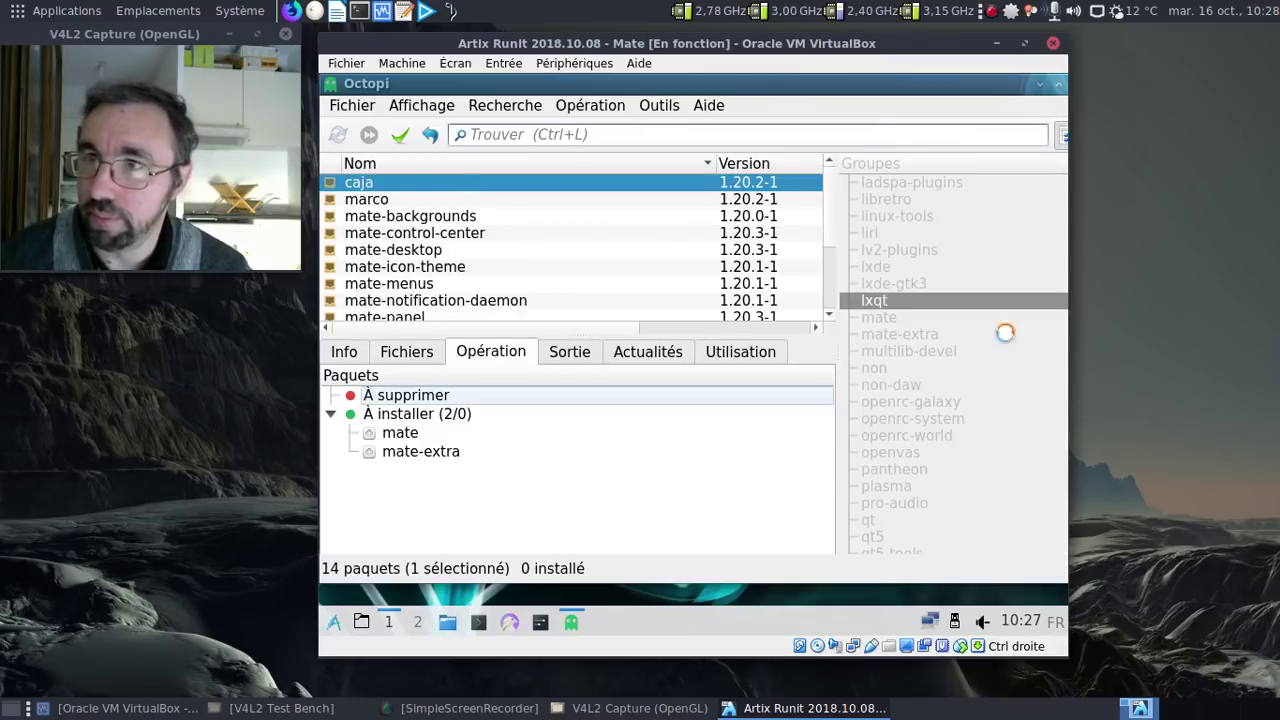
{"action": "key", "text": "Home"}
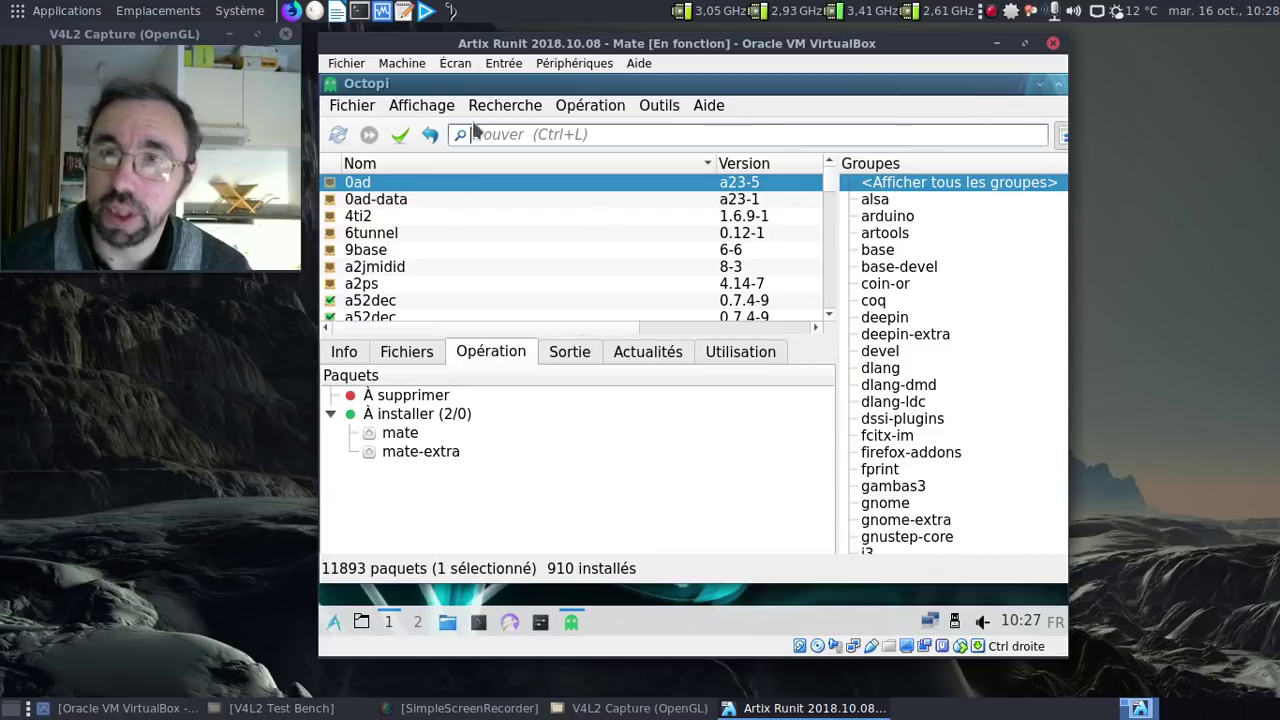
Step: Queue lightdm with optional dependencies accountsservice and lightdm-gtk-greeter
{"action": "type", "text": "lightdm"}
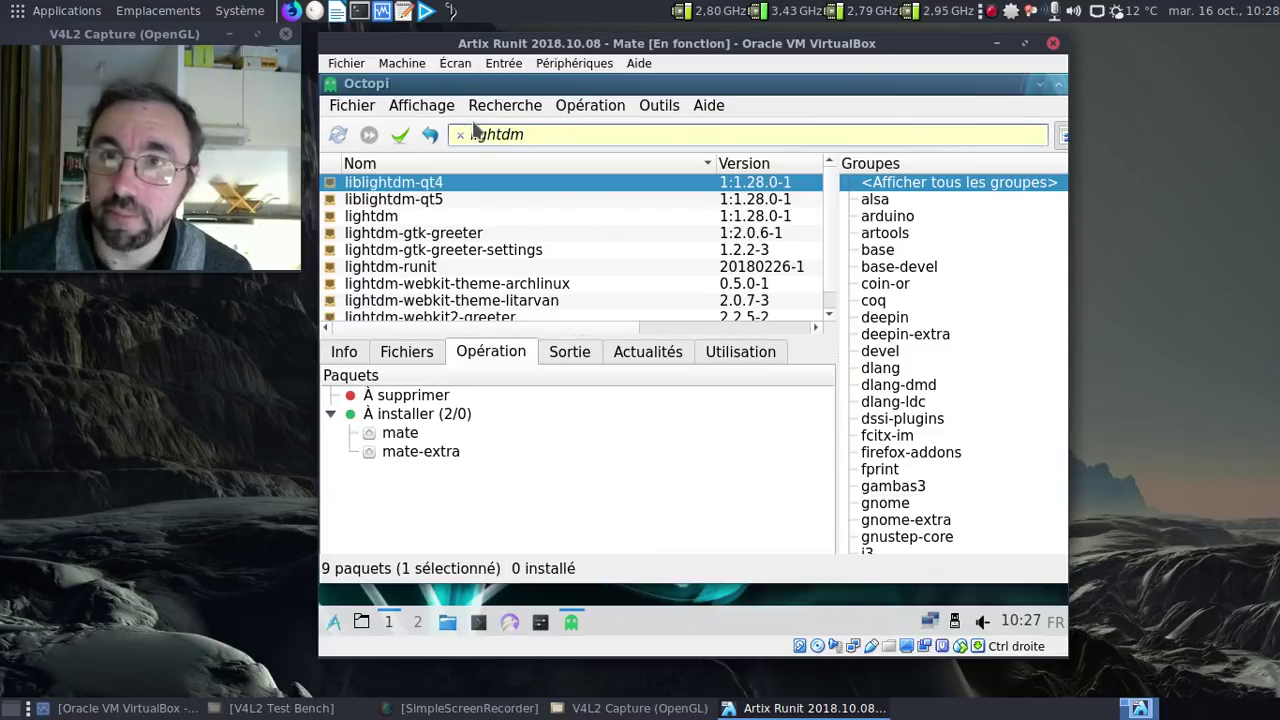
{"action": "left_click", "coordinate": [401, 217]}
{"action": "right_click", "coordinate": [401, 217]}
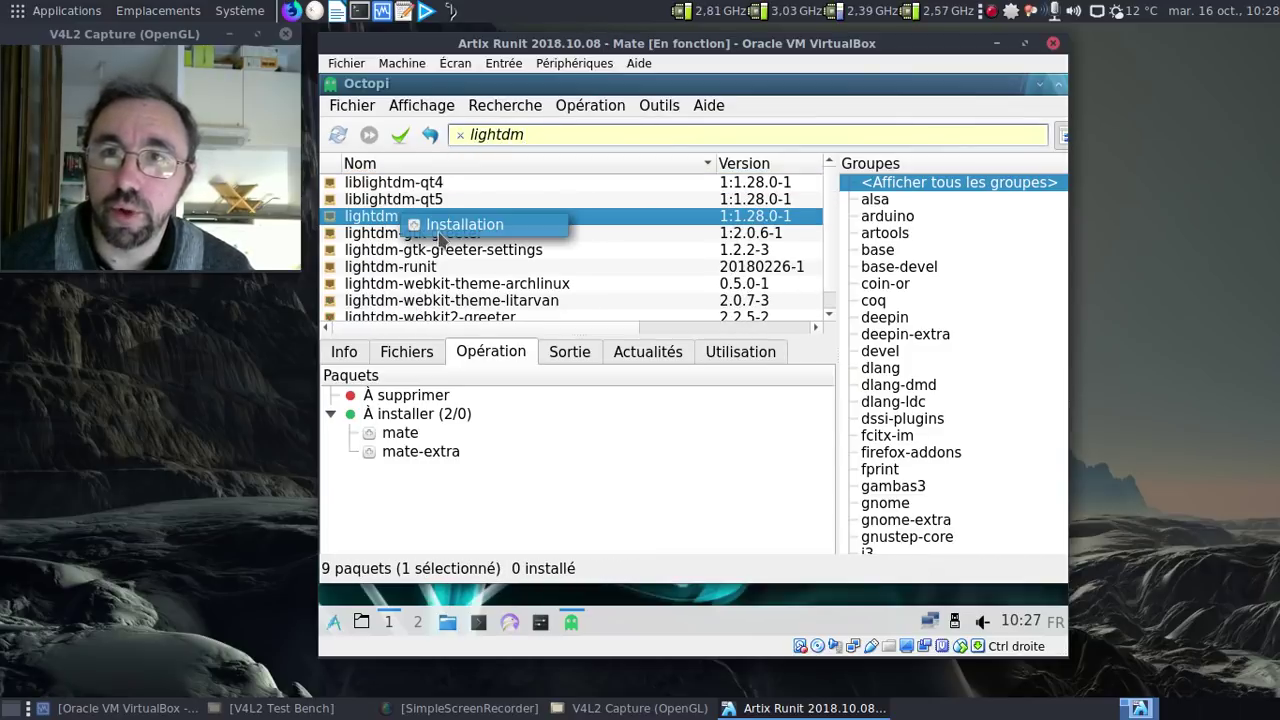
{"action": "left_click", "coordinate": [439, 229]}
{"action": "left_click", "coordinate": [460, 175]}
{"action": "left_click", "coordinate": [460, 203]}
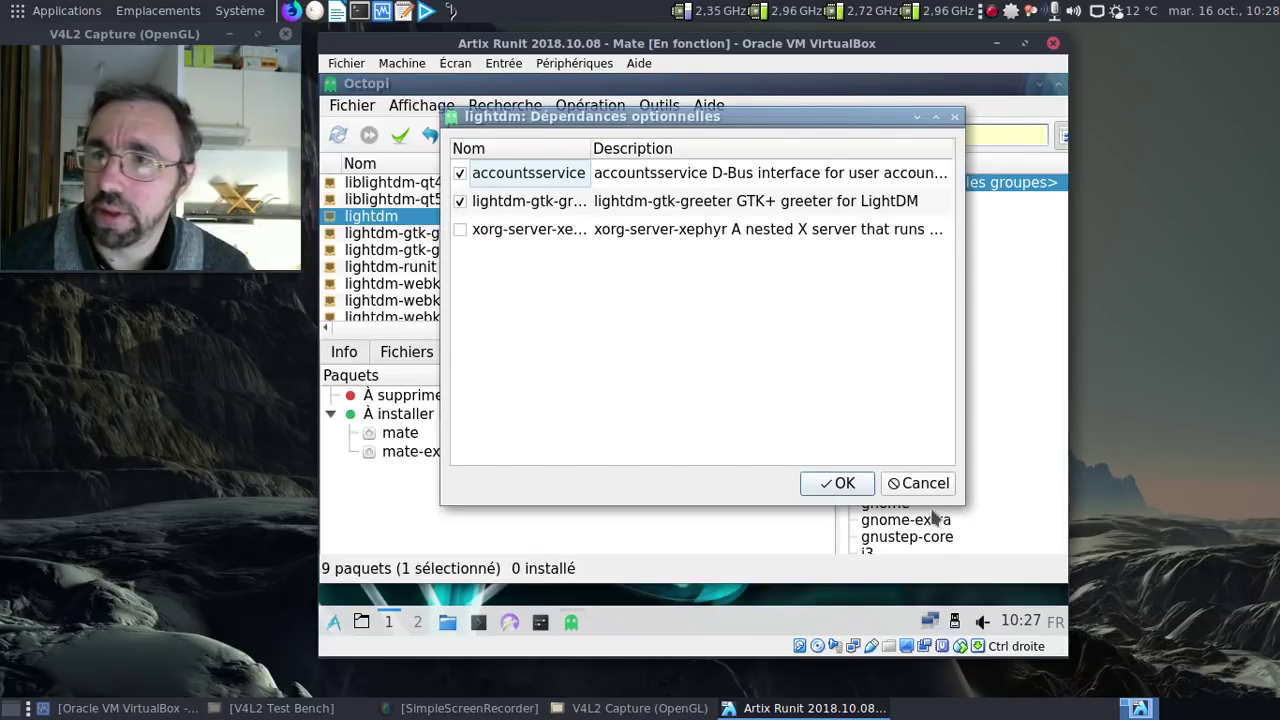
{"action": "left_click", "coordinate": [836, 483]}
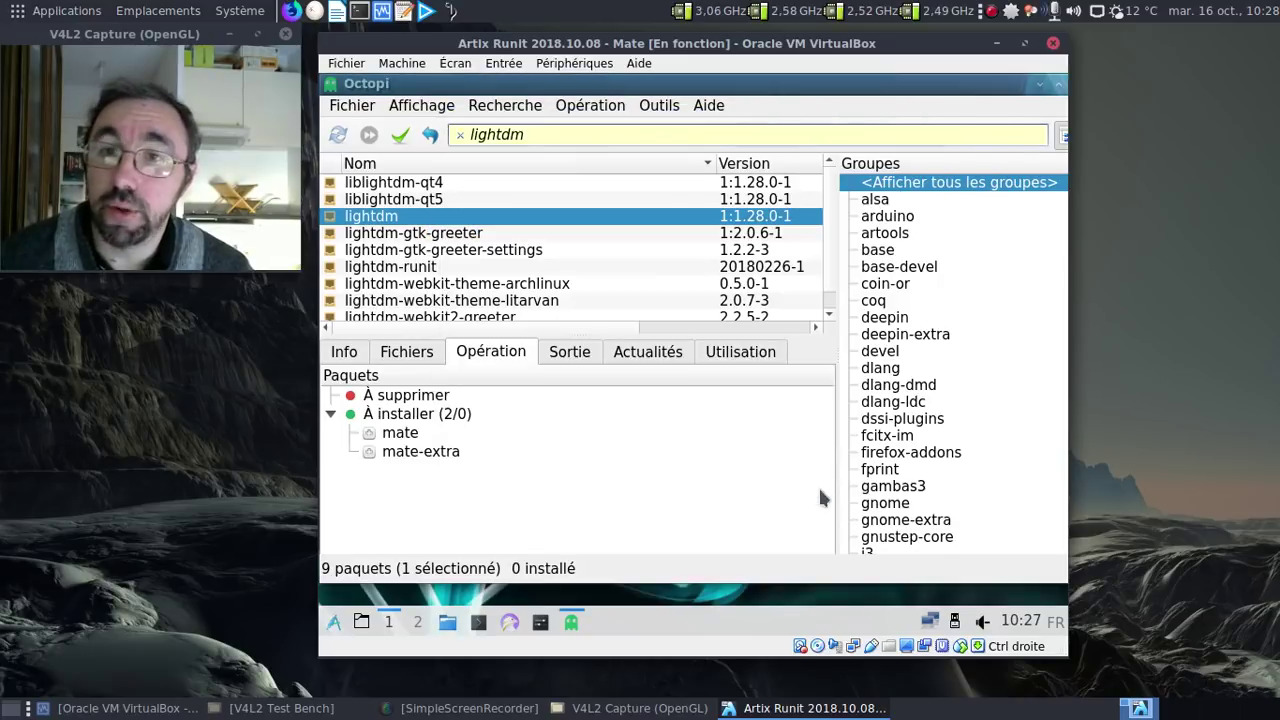
Step: Also queue lightdm-gtk-greeter-settings and lightdm-runit for installation
{"action": "left_click", "coordinate": [428, 268]}
{"action": "left_click", "coordinate": [434, 237]}
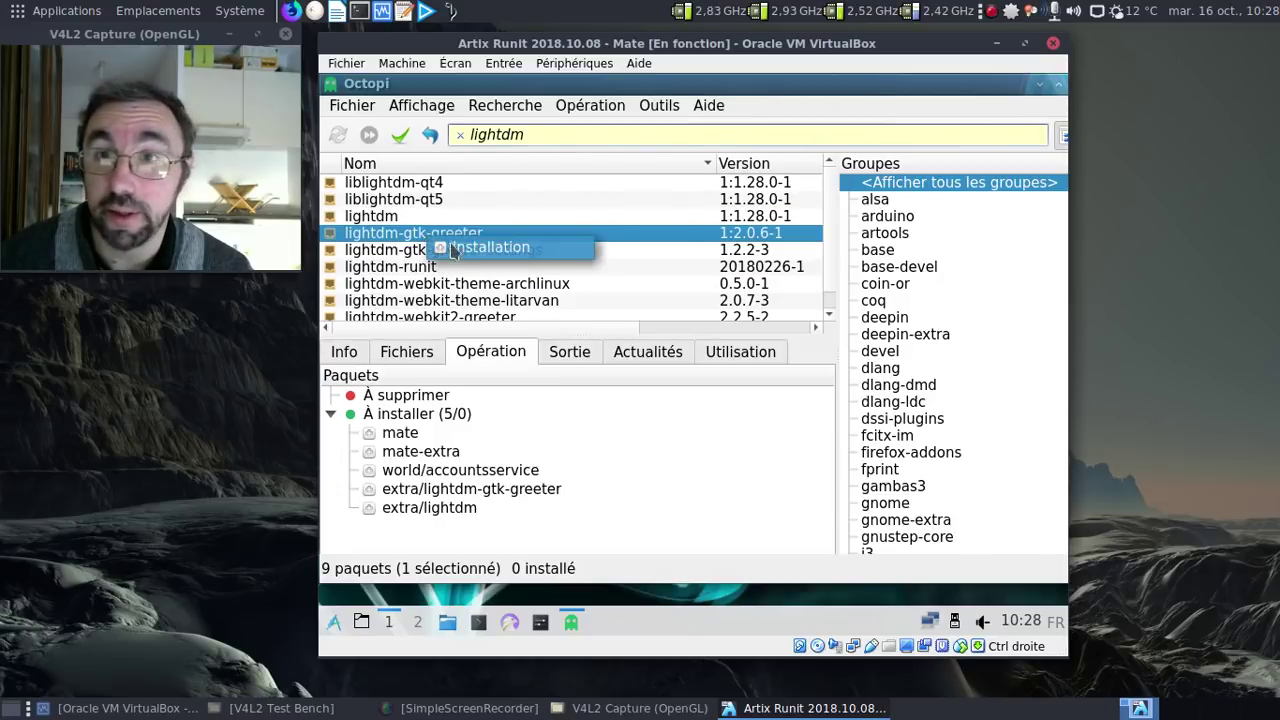
{"action": "right_click", "coordinate": [465, 255]}
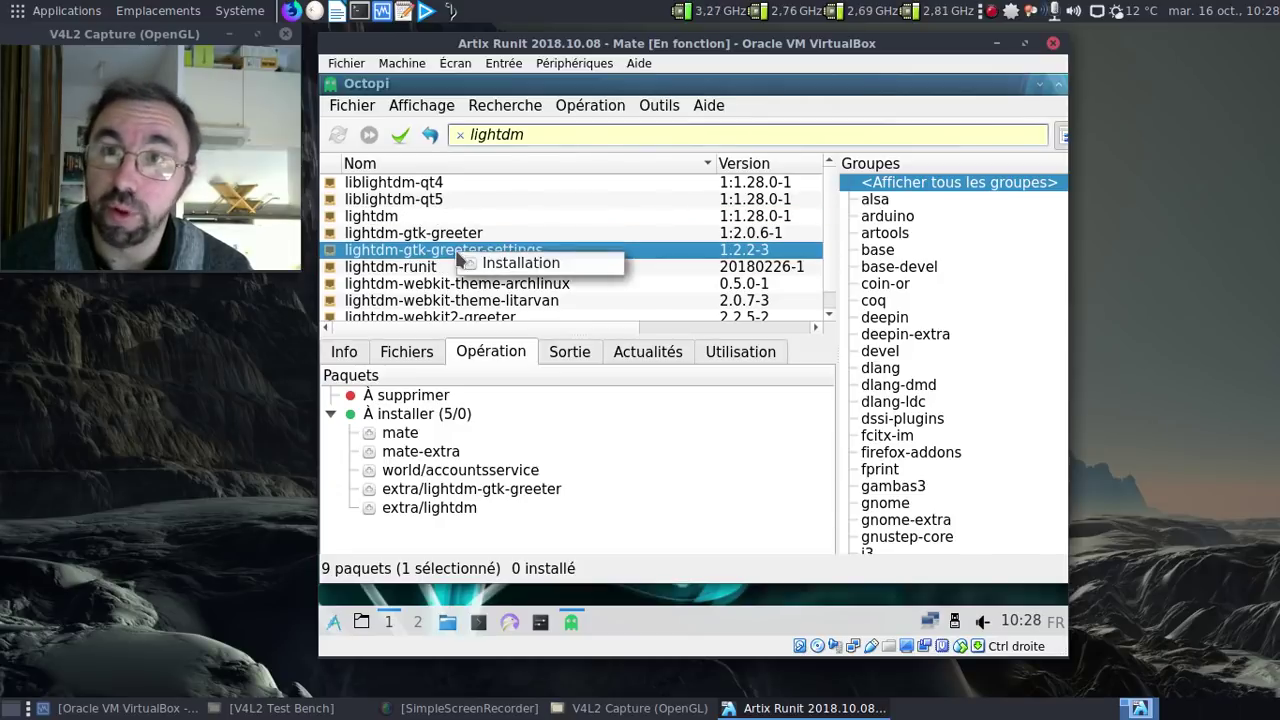
{"action": "left_click", "coordinate": [498, 264]}
{"action": "right_click", "coordinate": [443, 266]}
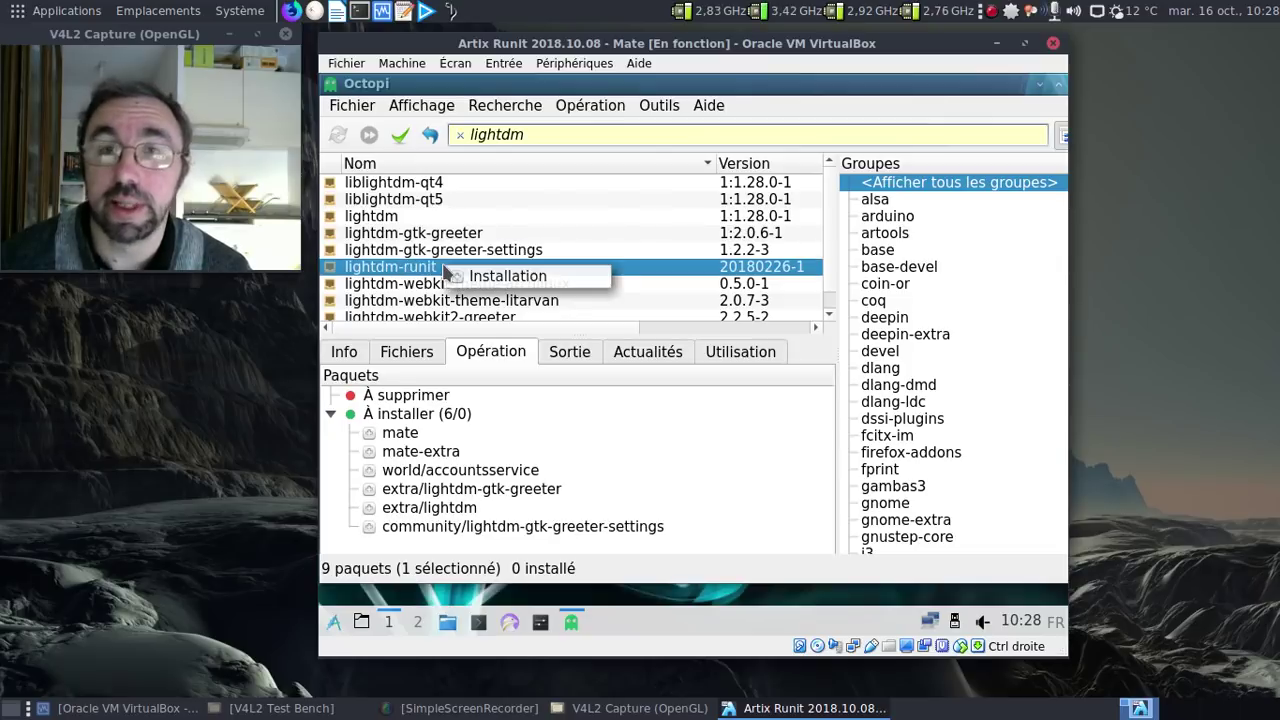
{"action": "left_click", "coordinate": [476, 268]}
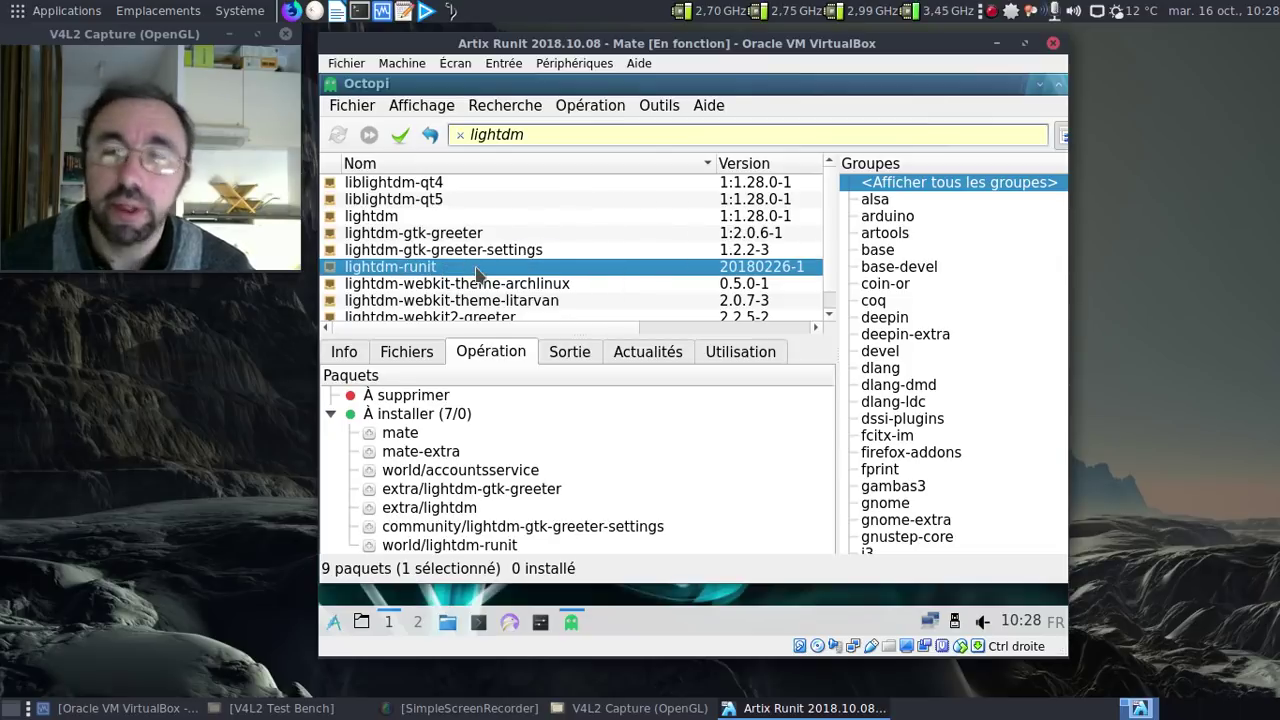
{"action": "scroll", "coordinate": [665, 265], "scroll_direction": "down", "scroll_amount": 1}
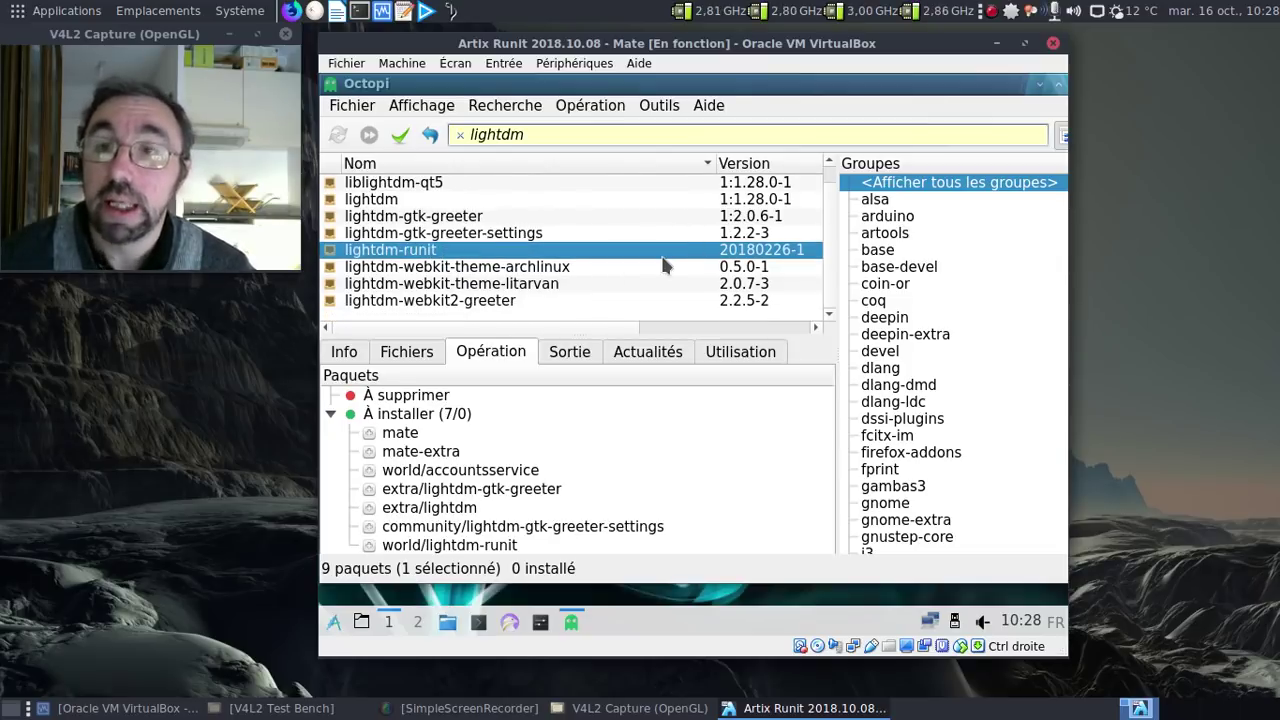
Step: Apply the queued changes, accepting the 115-package download and authorizing with the administrator password
{"action": "left_click", "coordinate": [414, 140]}
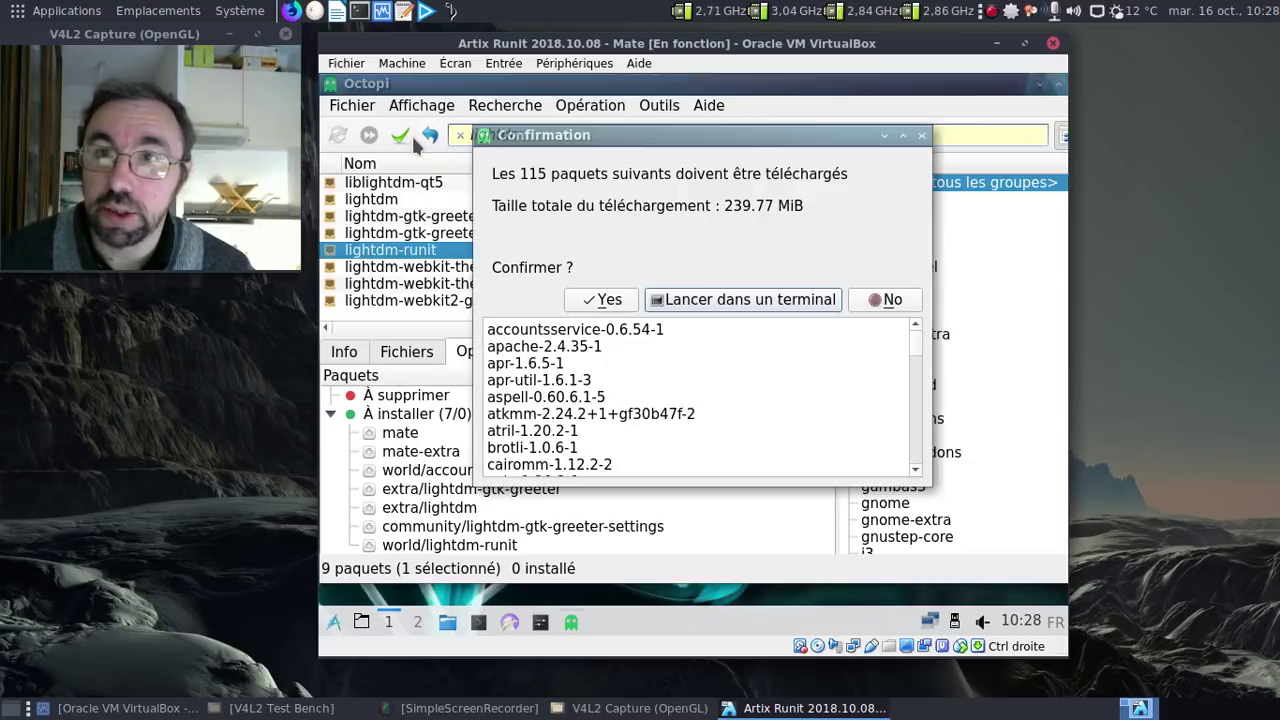
{"action": "left_click", "coordinate": [595, 300]}
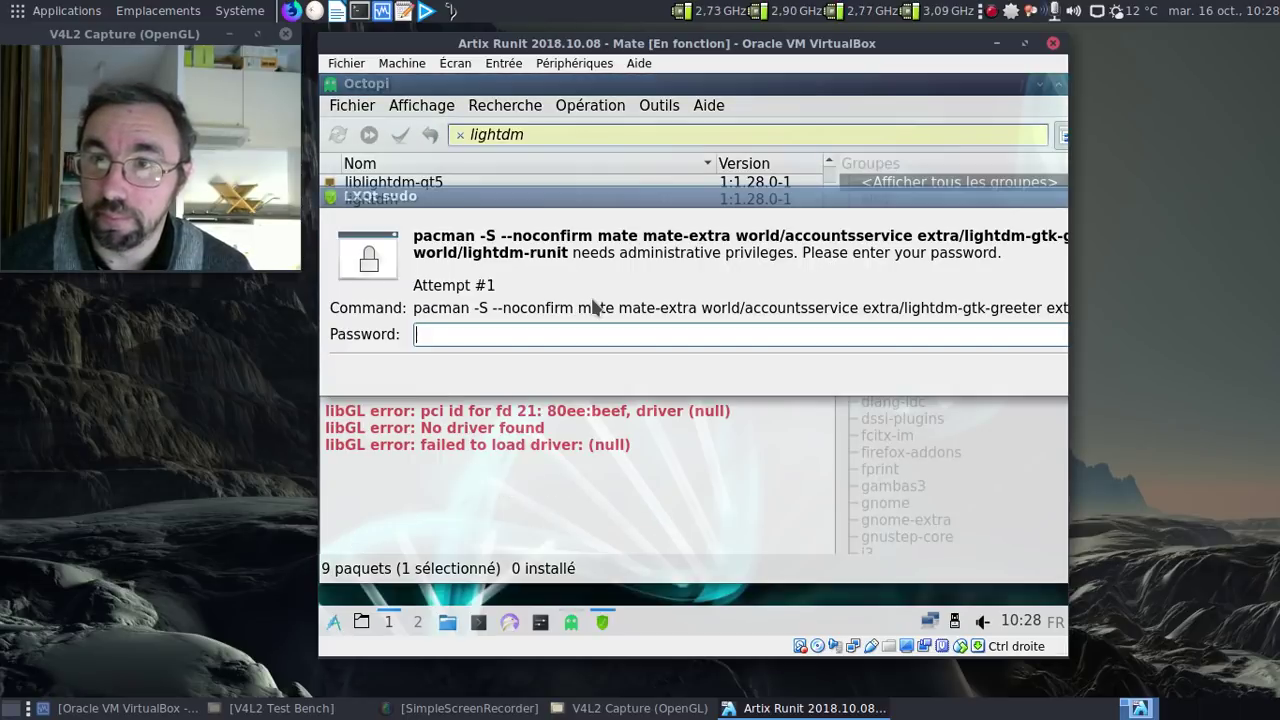
{"action": "type", "text": "●●●"}
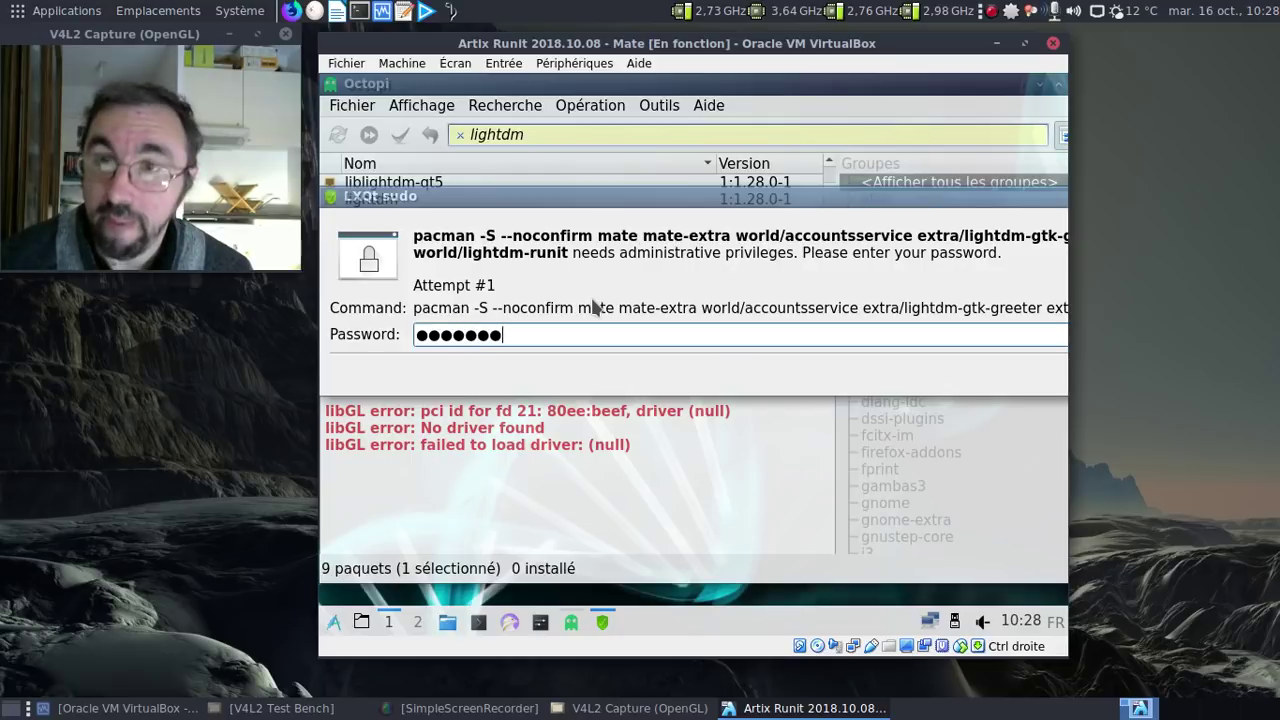
{"action": "type", "text": "●●●●"}
{"action": "key", "text": "Return"}
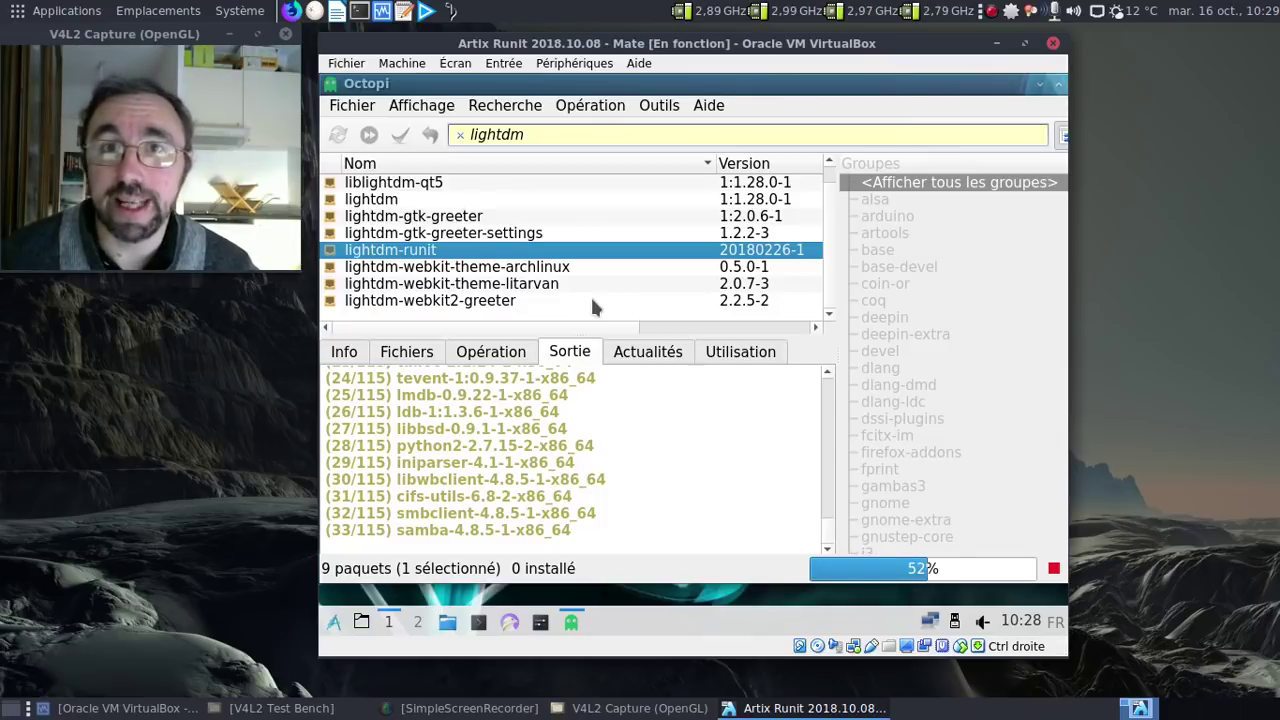
Step: Close Octopi once the installation completes
{"action": "left_click", "coordinate": [991, 12]}
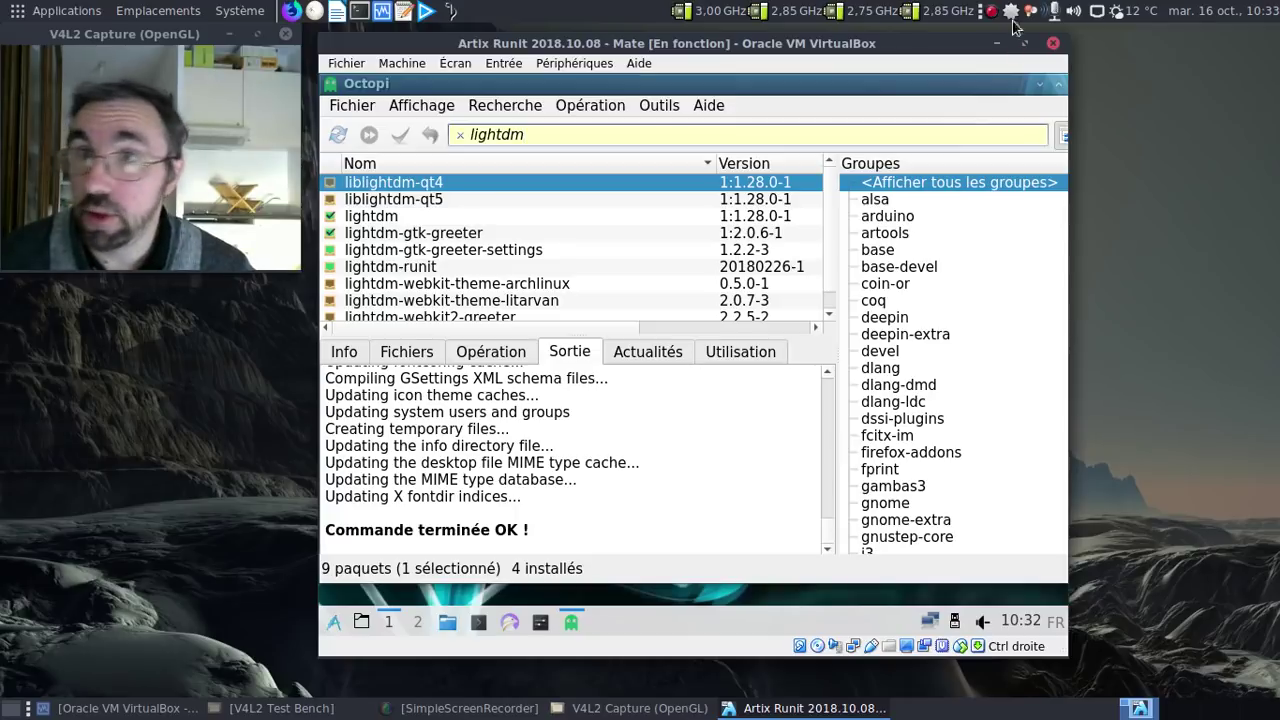
{"action": "left_click_drag", "start_coordinate": [949, 80], "coordinate": [873, 85]}
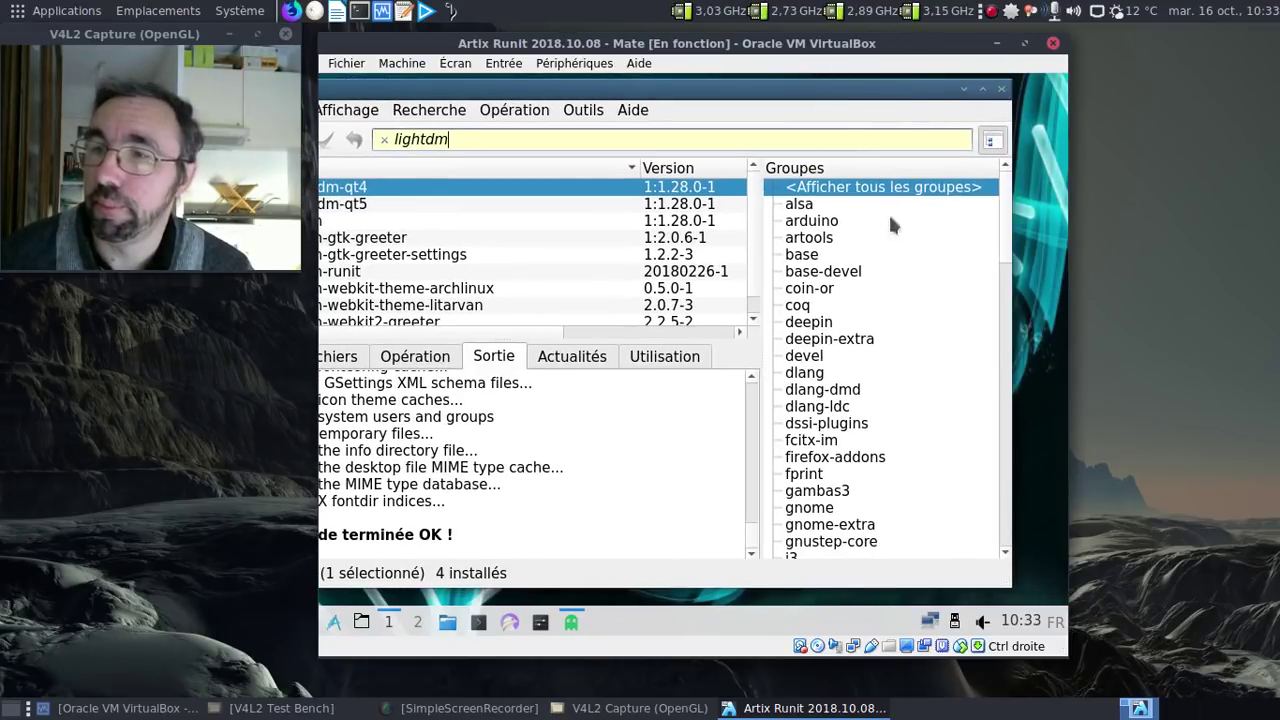
{"action": "key", "text": "alt+F4"}
Step: Log out of the LXQt session from the guest's application menu
{"action": "left_click", "coordinate": [334, 622]}
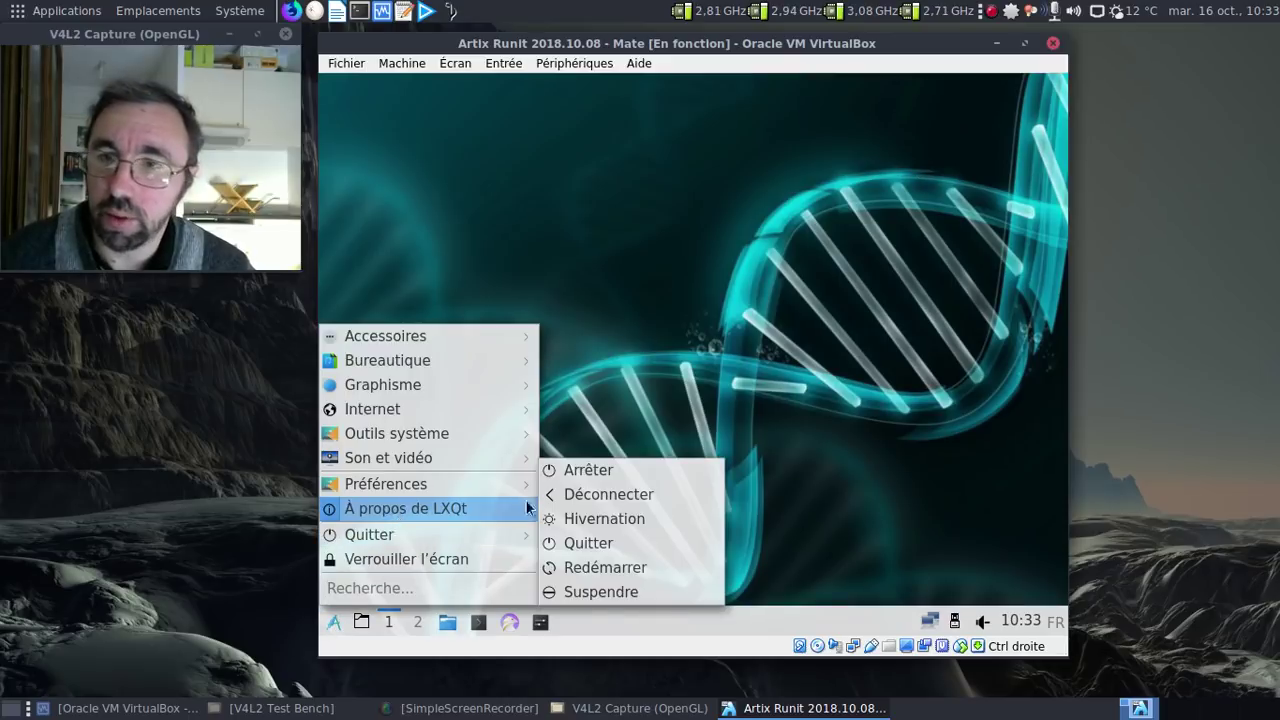
{"action": "left_click", "coordinate": [556, 495]}
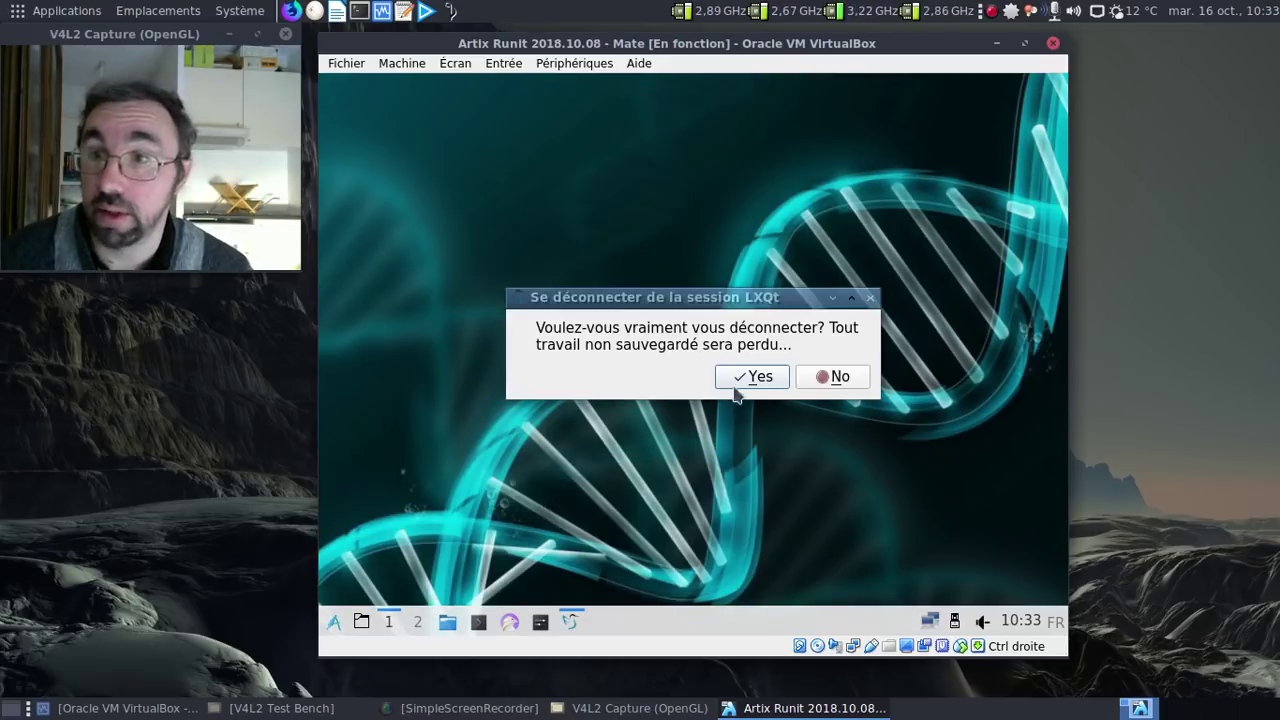
{"action": "left_click", "coordinate": [748, 373]}
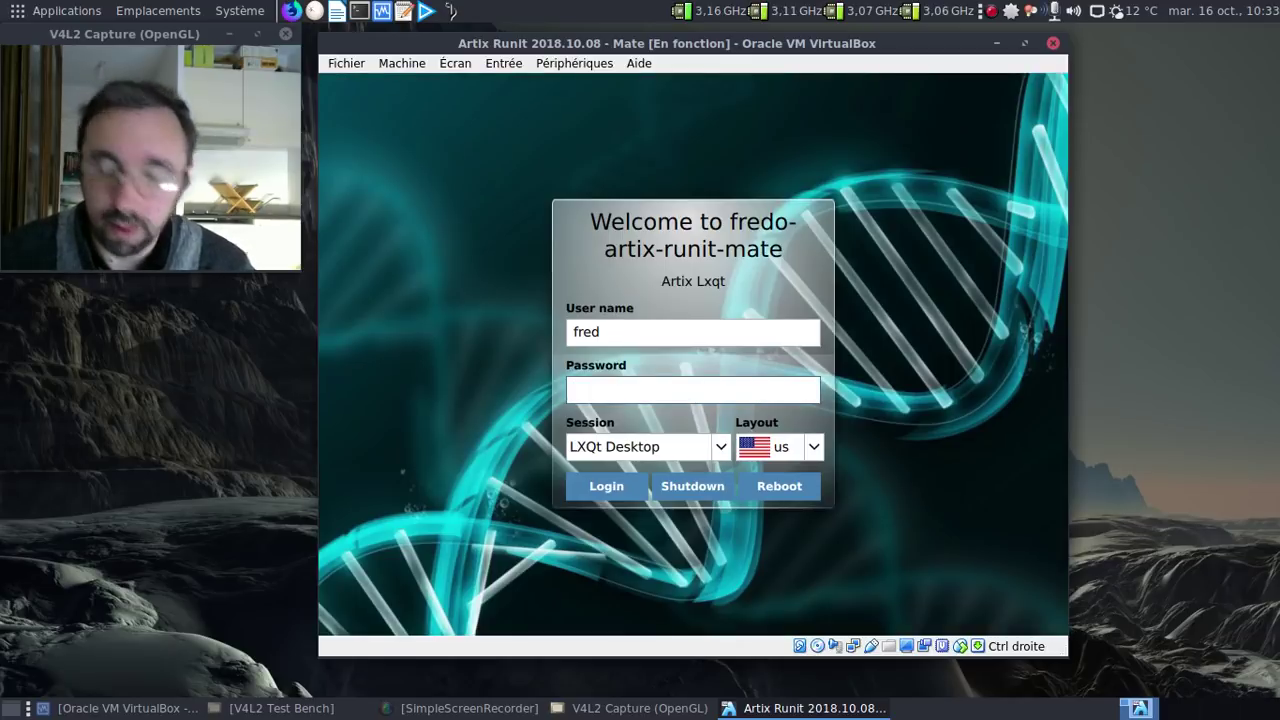
Step: At the LightDM greeter, choose the MATE session and log in with the account password
{"action": "left_click", "coordinate": [708, 440]}
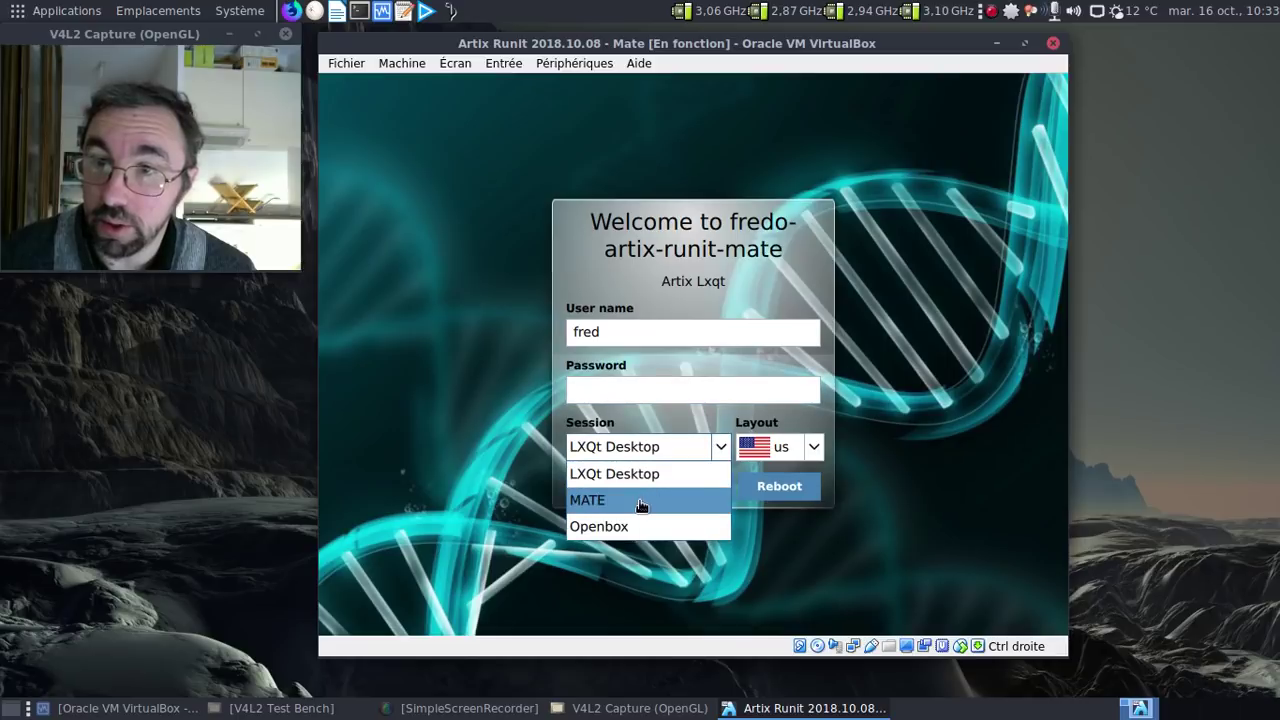
{"action": "left_click", "coordinate": [640, 500]}
{"action": "left_click", "coordinate": [618, 389]}
{"action": "type", "text": "********"}
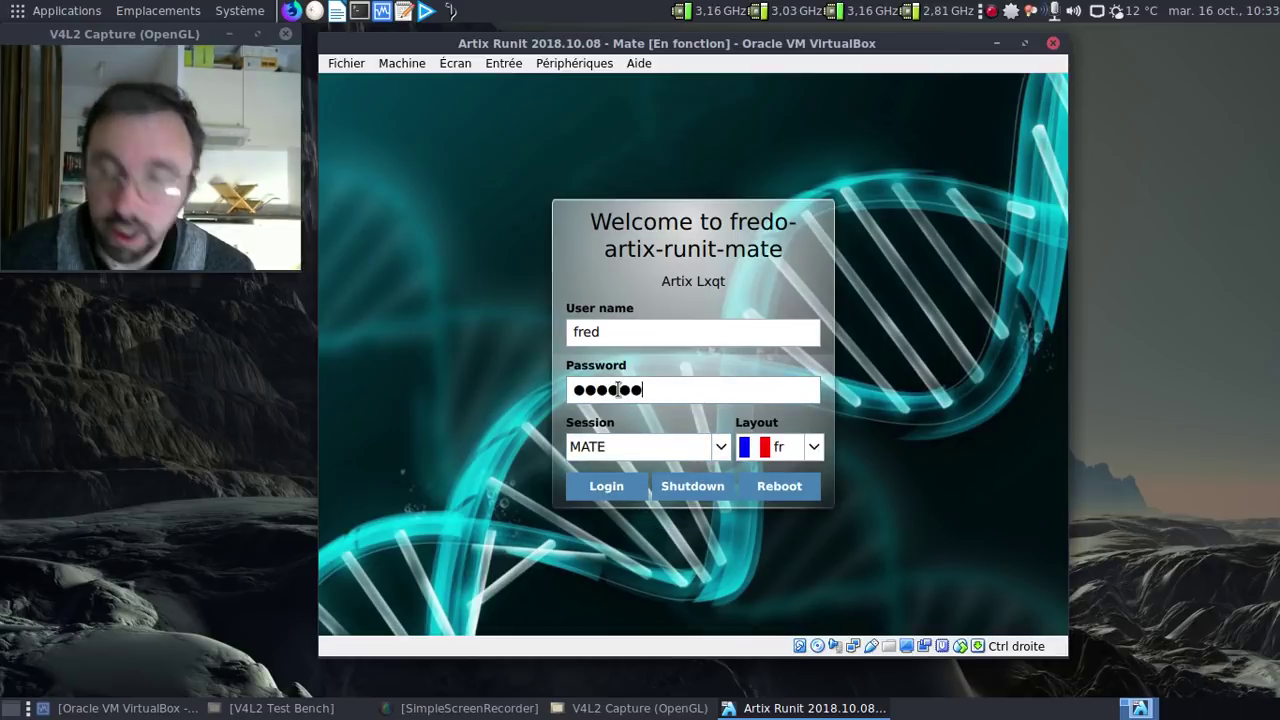
{"action": "key", "text": "Return"}
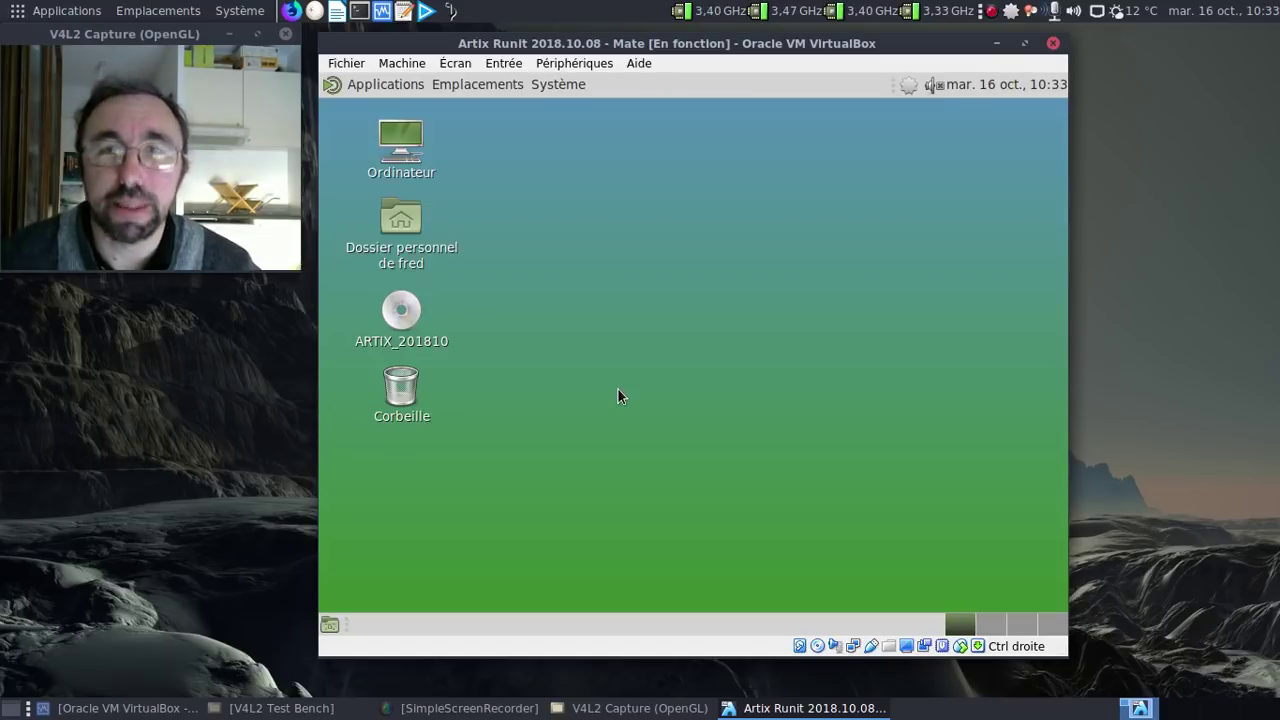
Step: Put the VM in full screen and open the MATE System > Preferences menu
{"action": "key", "text": "ctrl+f"}
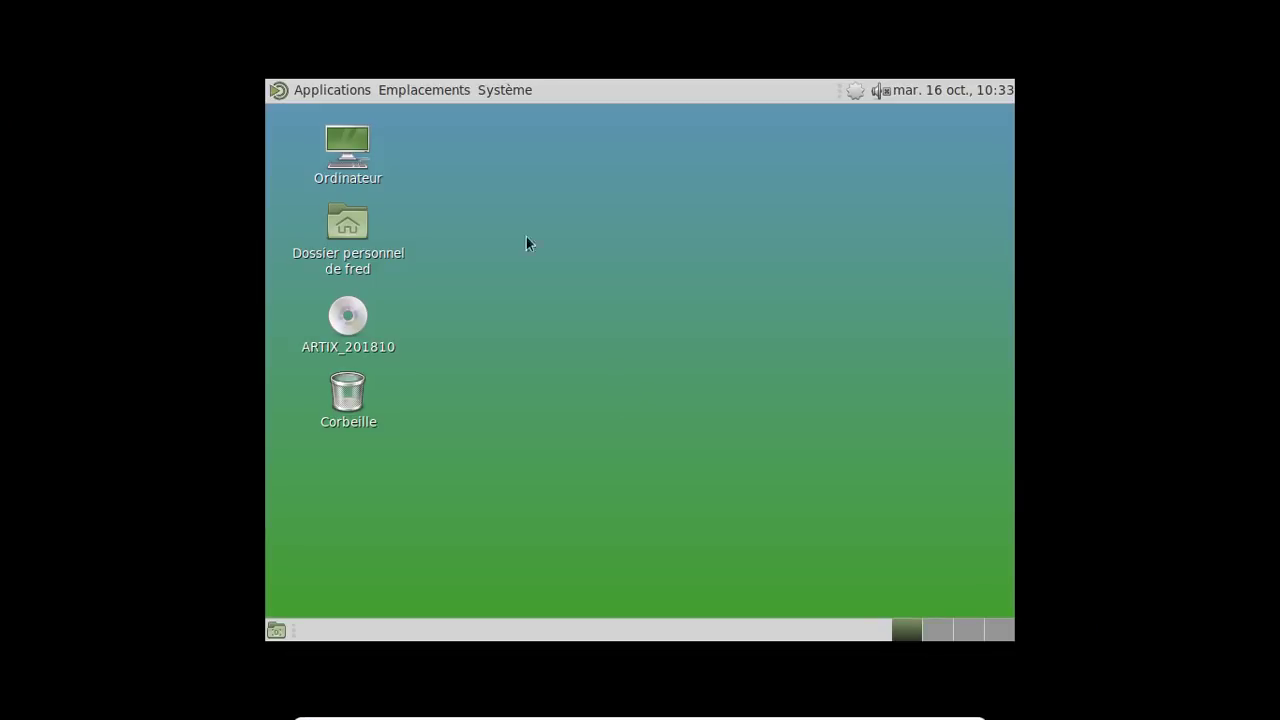
{"action": "left_click", "coordinate": [511, 90]}
{"action": "mouse_move", "coordinate": [522, 120]}
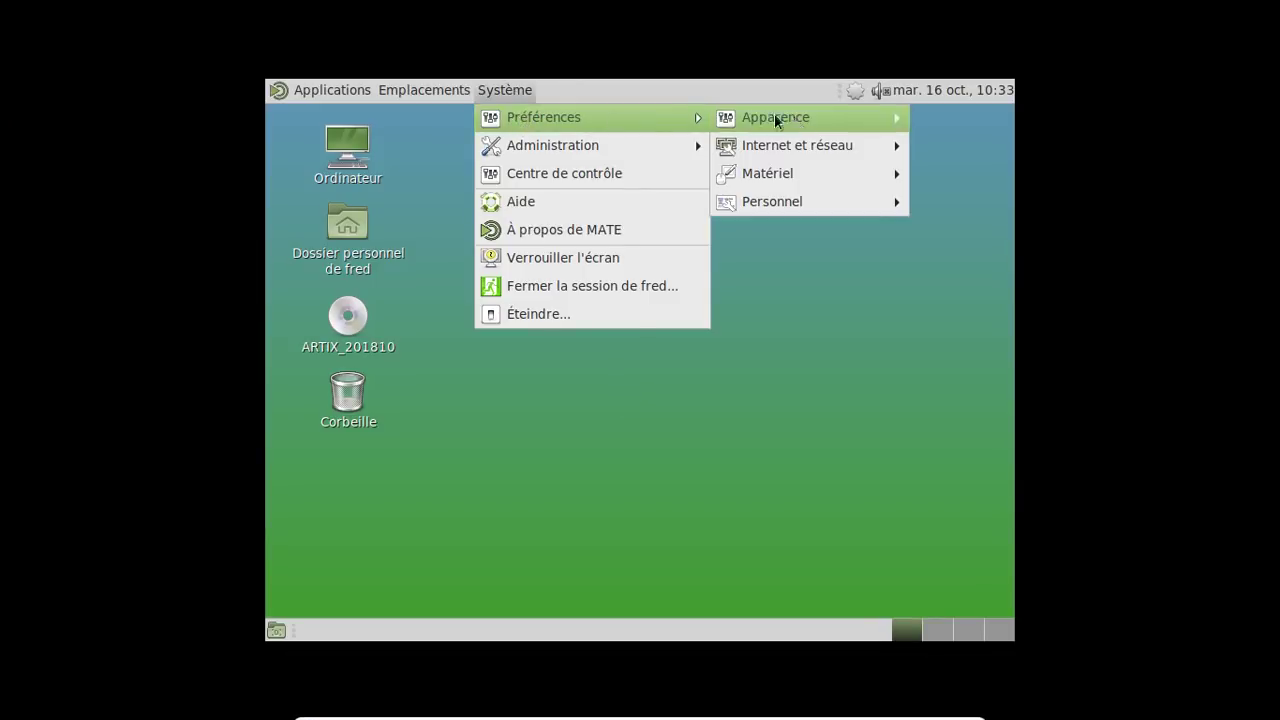
{"action": "mouse_move", "coordinate": [793, 118]}
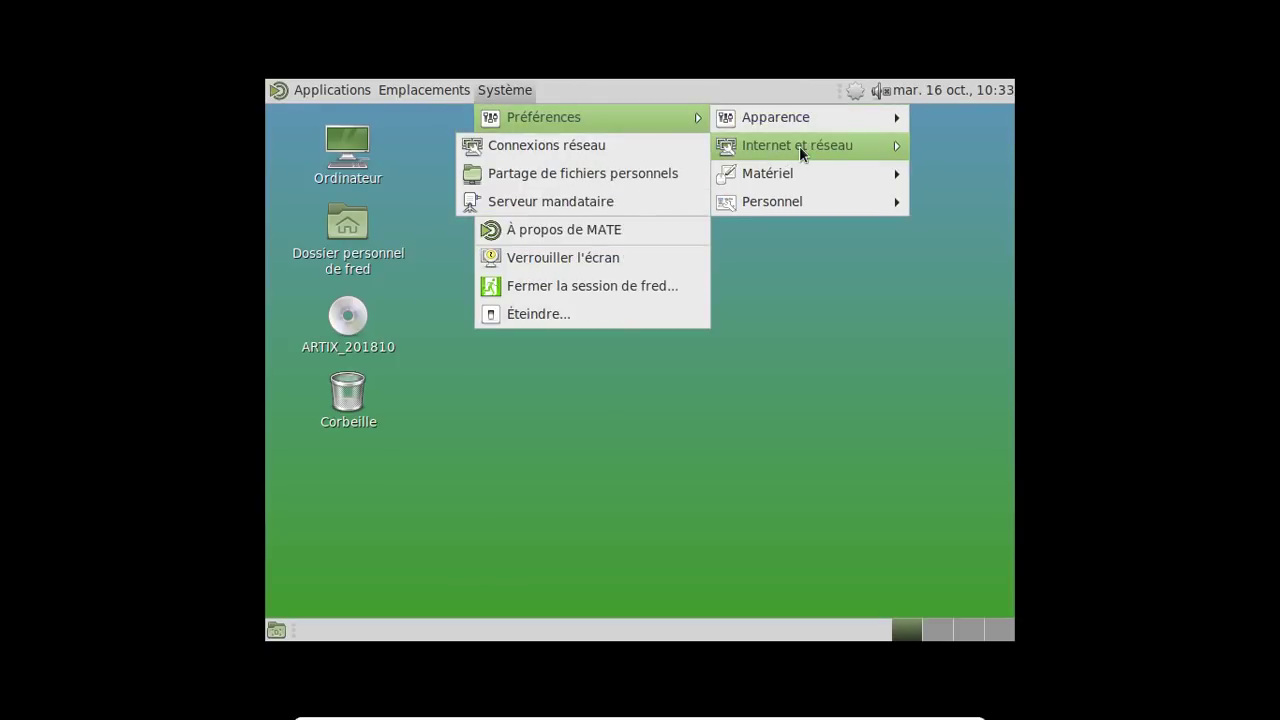
Step: Set the display resolution to 1366 x 768, keep the change, and close Display settings
{"action": "mouse_move", "coordinate": [799, 175]}
{"action": "left_click", "coordinate": [675, 175]}
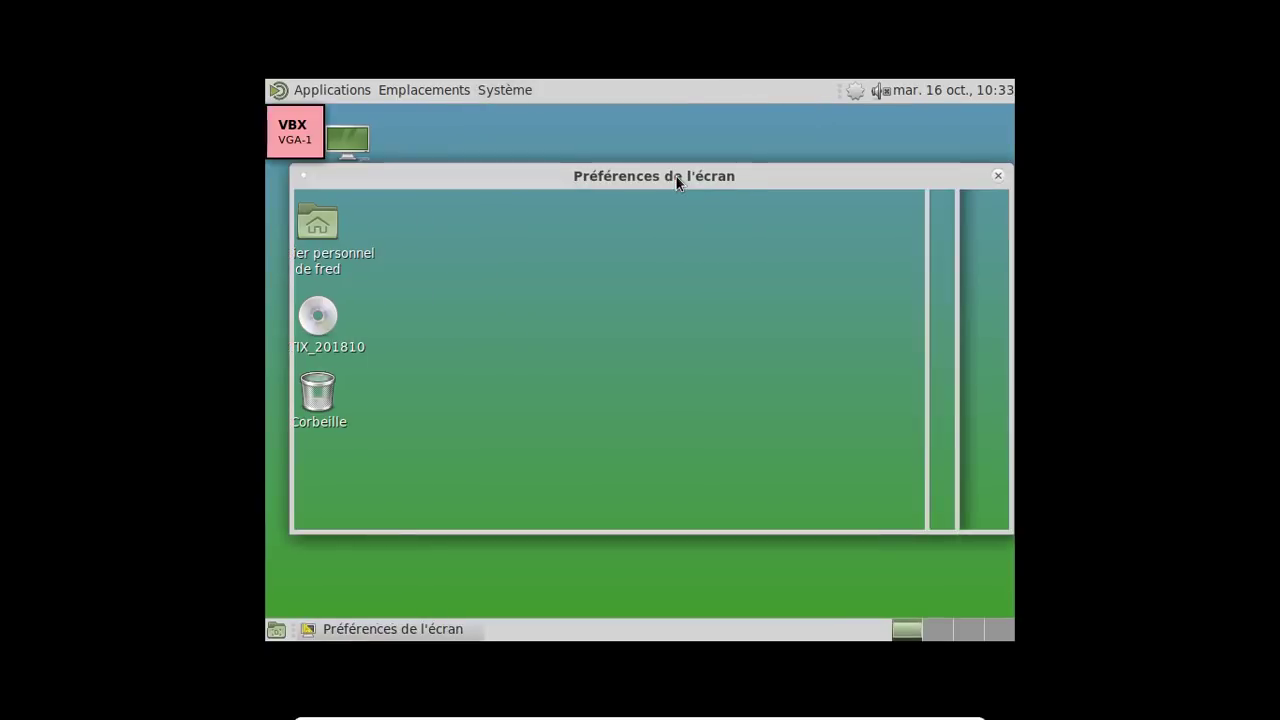
{"action": "left_click", "coordinate": [934, 291]}
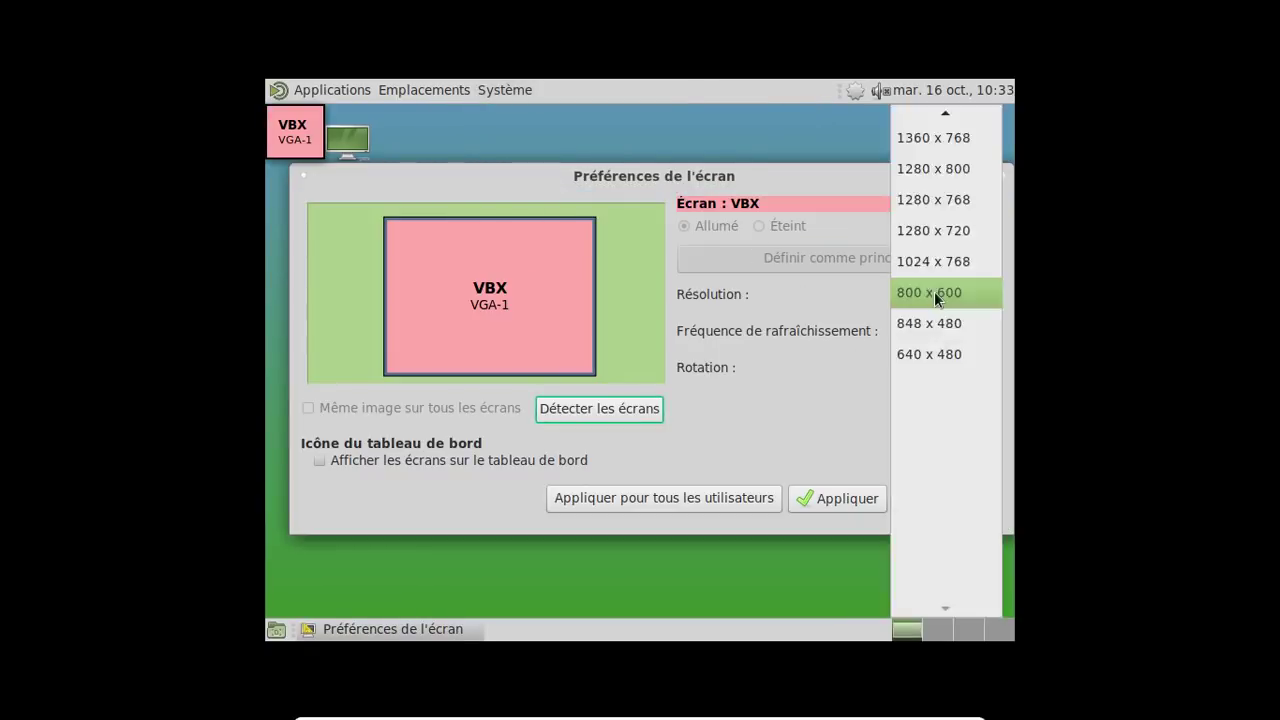
{"action": "left_click", "coordinate": [937, 143]}
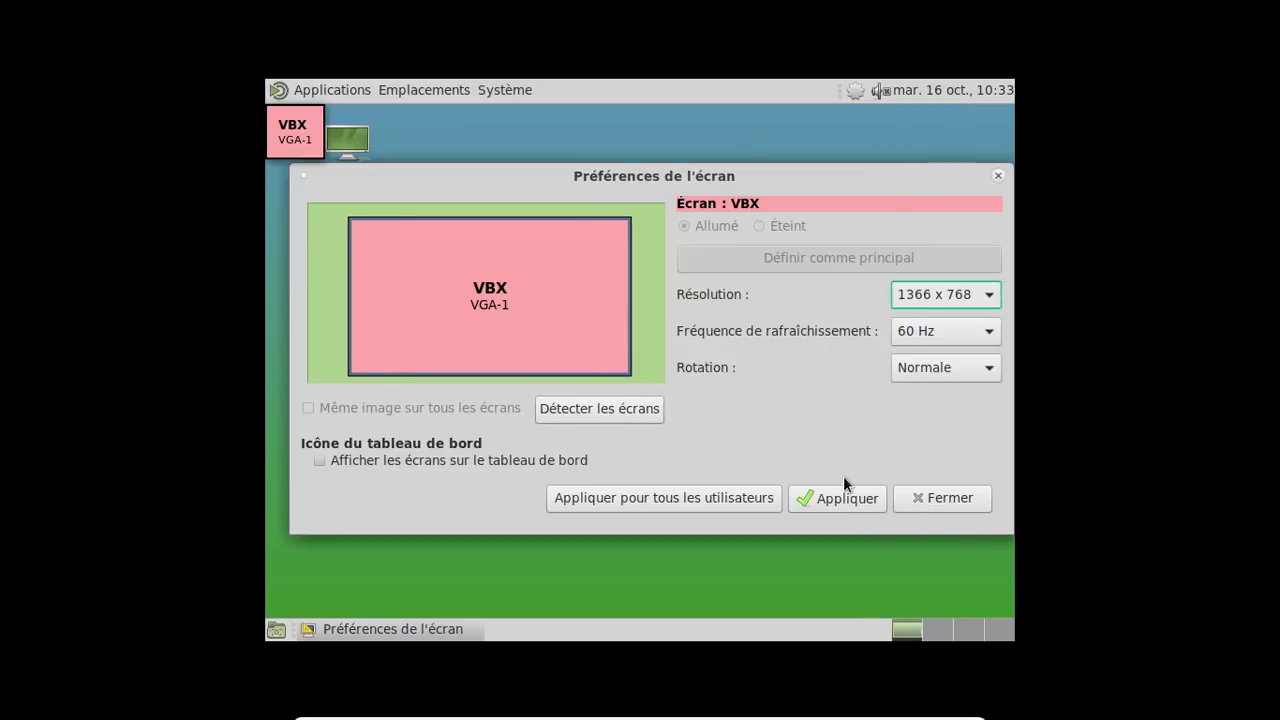
{"action": "left_click", "coordinate": [843, 490]}
{"action": "left_click", "coordinate": [557, 318]}
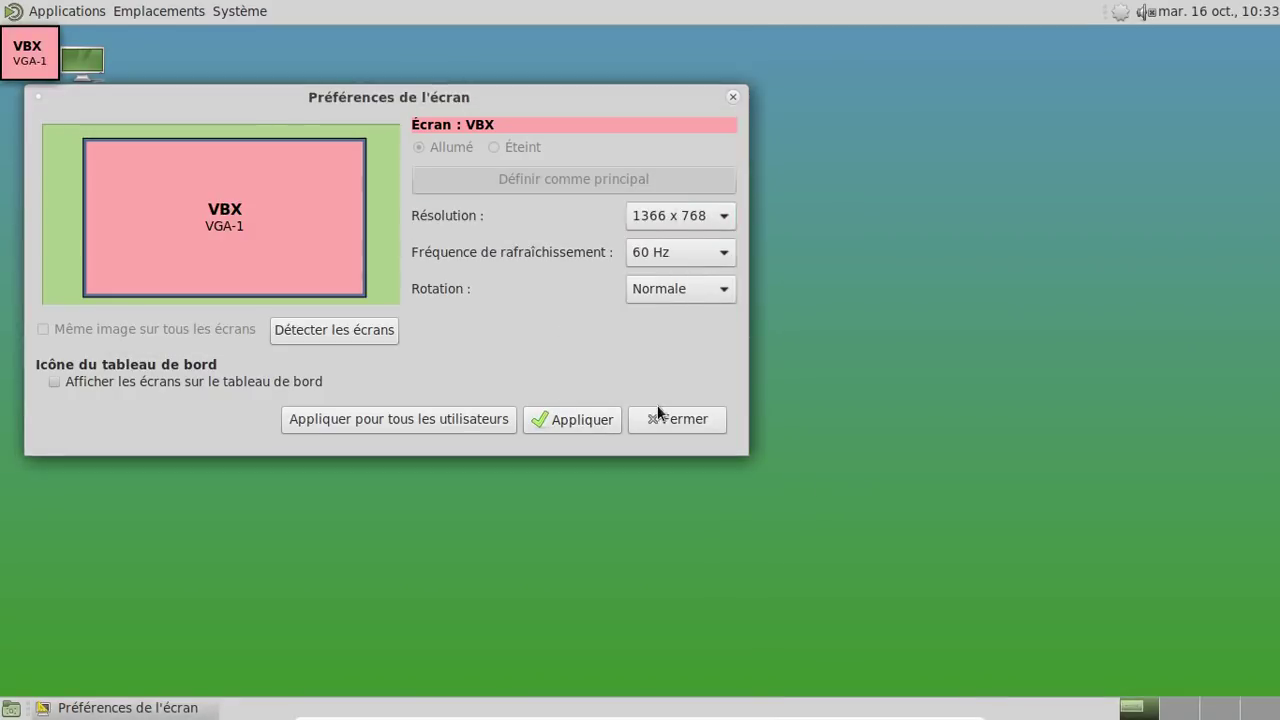
{"action": "left_click", "coordinate": [672, 337]}
Step: Add /usr/share/backgrounds/Artix_dna_spiral_dark.jpg as the desktop background and close Appearance Preferences
{"action": "right_click", "coordinate": [404, 101]}
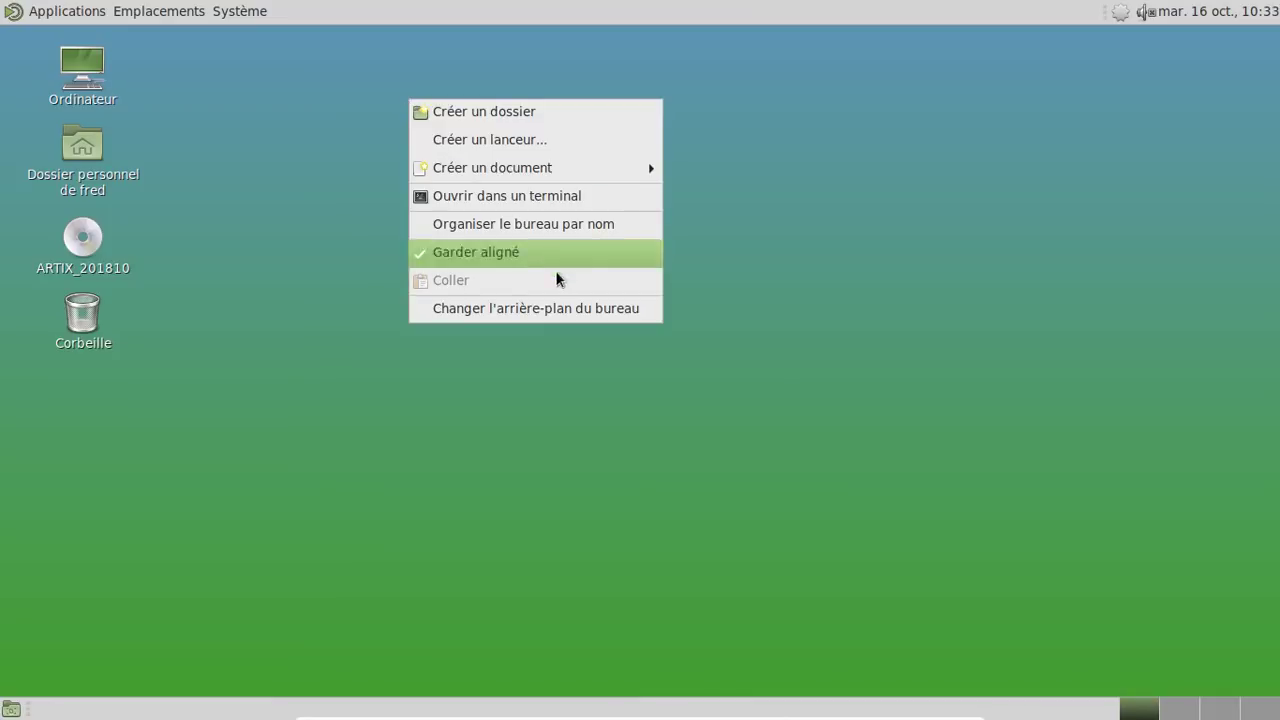
{"action": "left_click", "coordinate": [565, 304]}
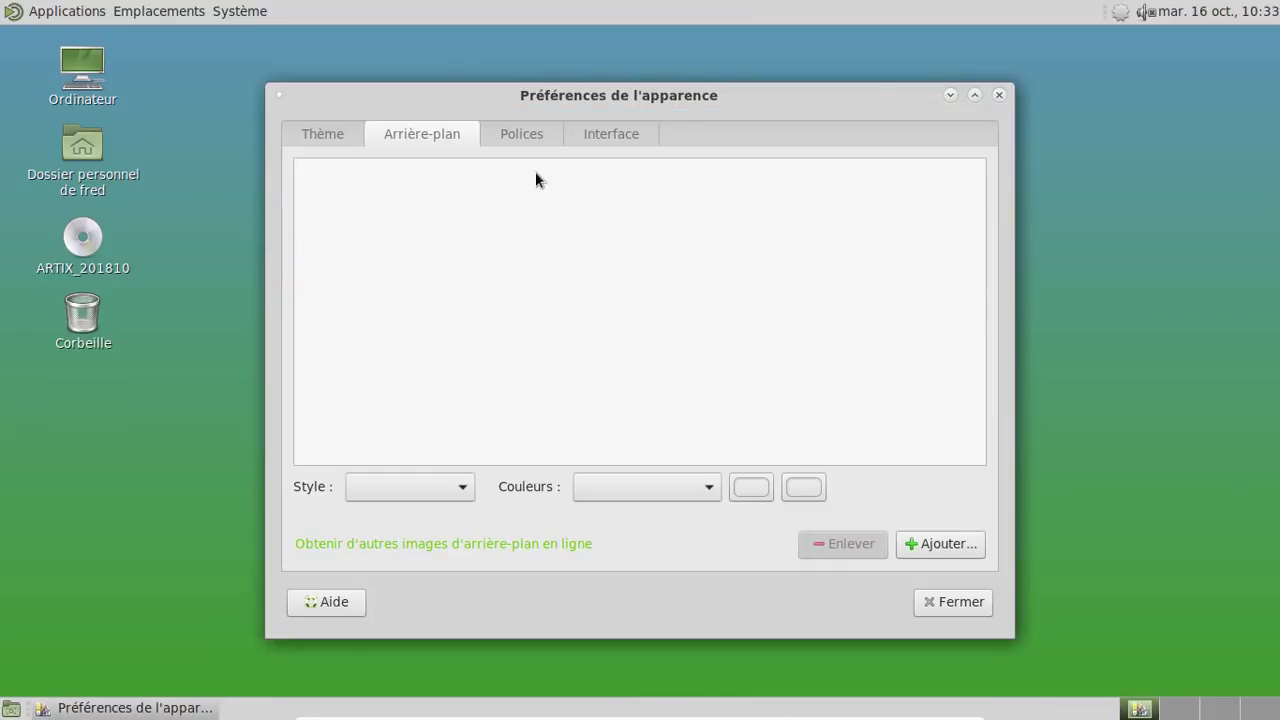
{"action": "left_click", "coordinate": [936, 545]}
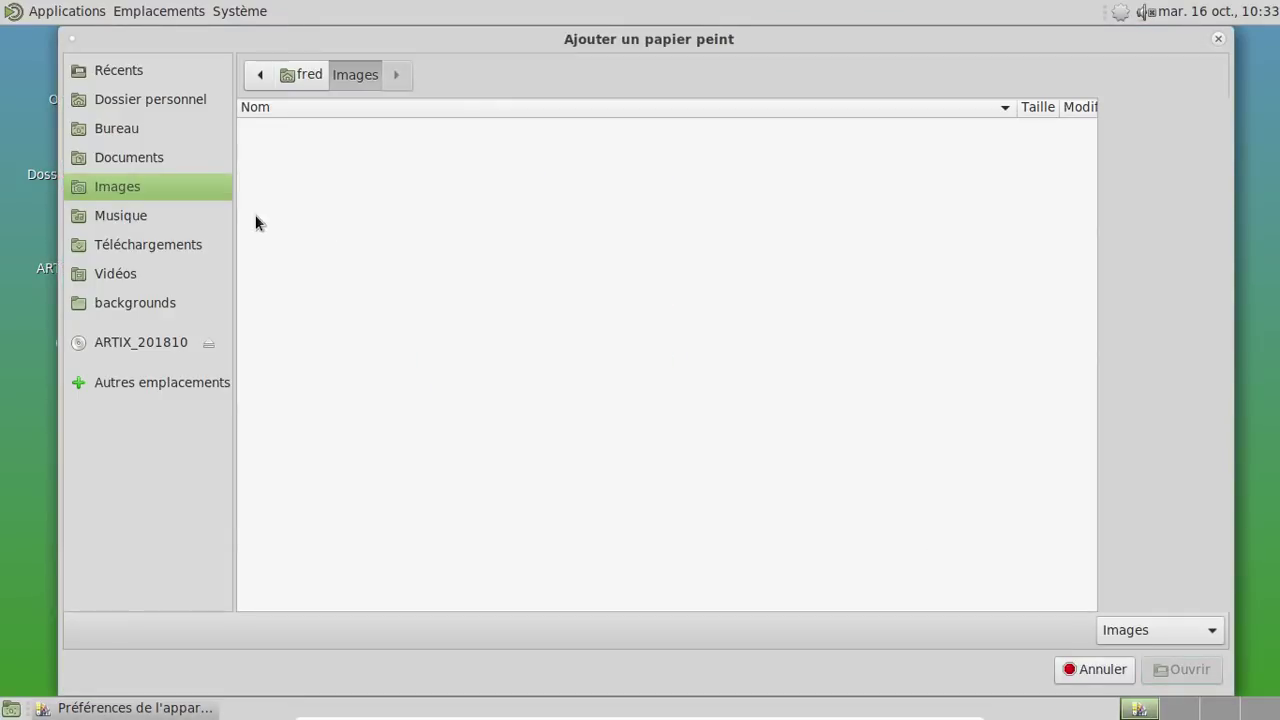
{"action": "left_click", "coordinate": [123, 302]}
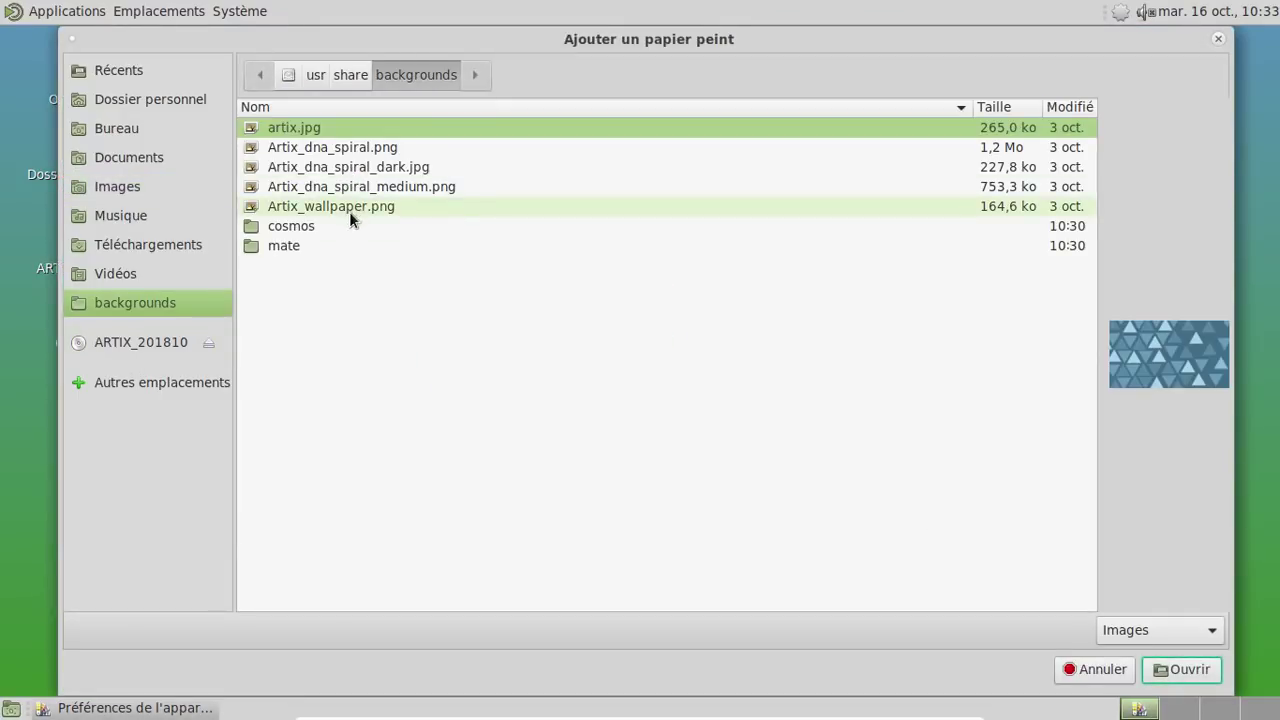
{"action": "left_click", "coordinate": [343, 174]}
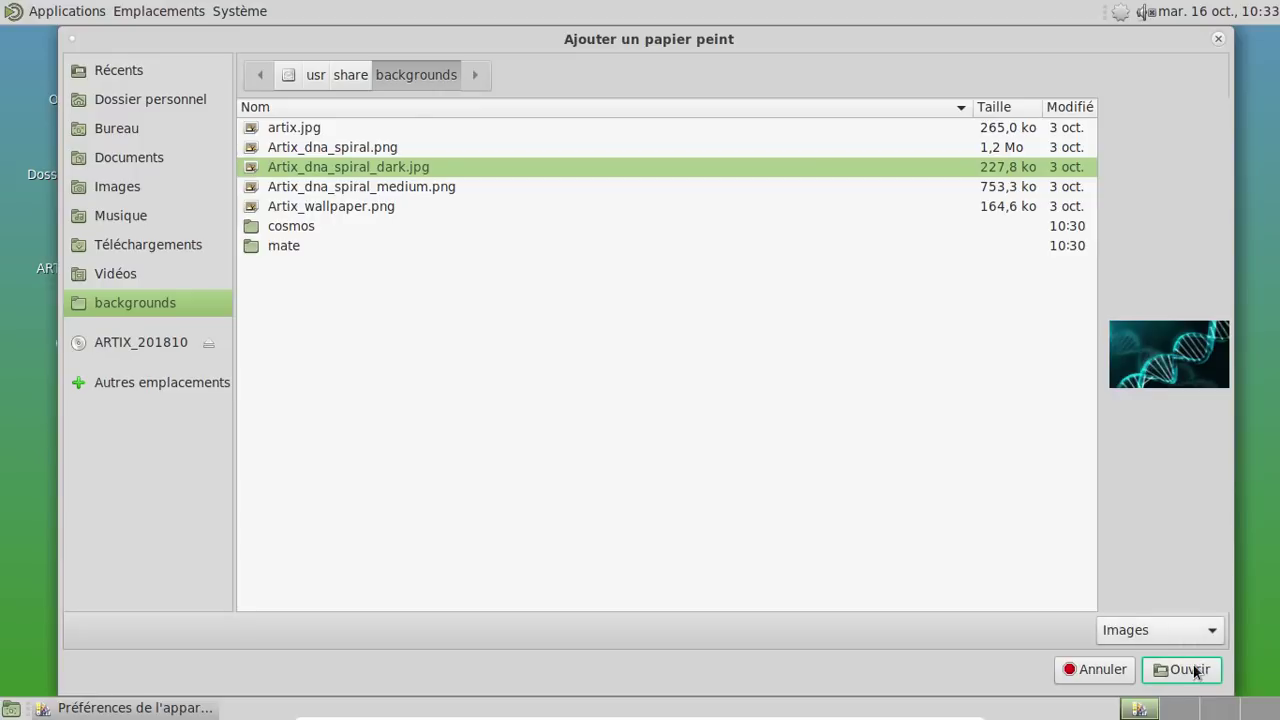
{"action": "left_click", "coordinate": [1197, 669]}
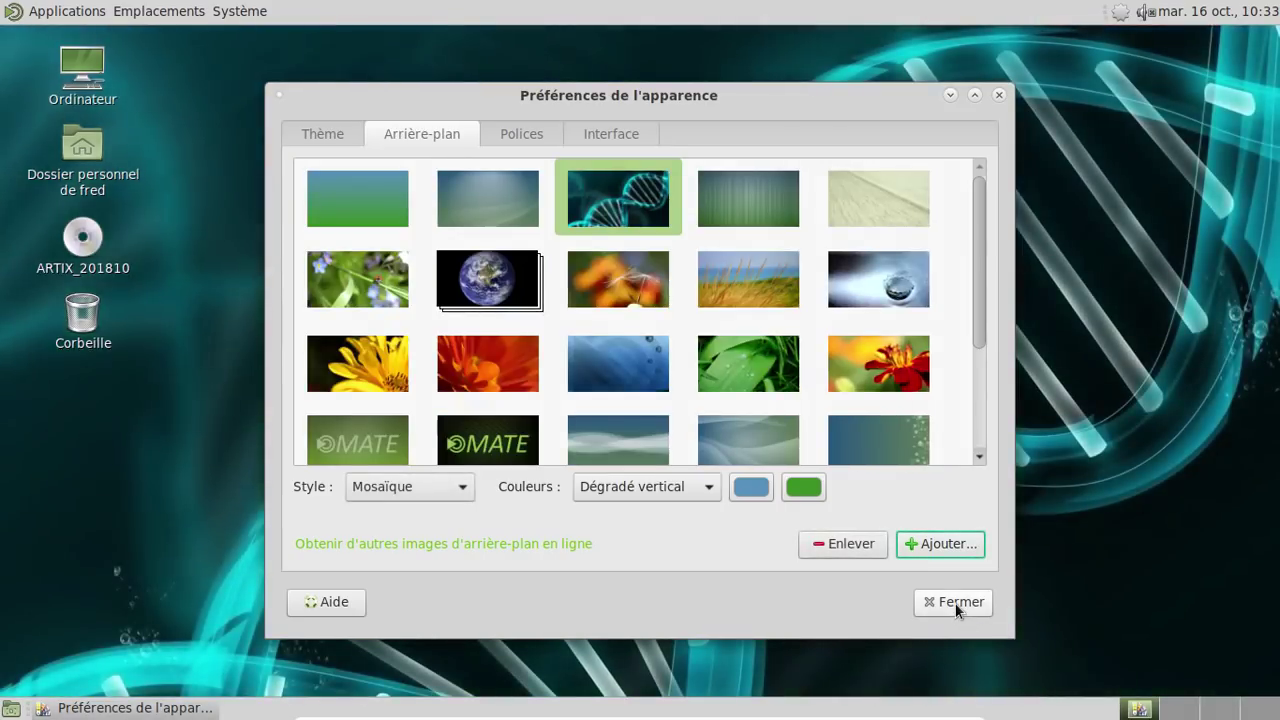
{"action": "left_click", "coordinate": [955, 602]}
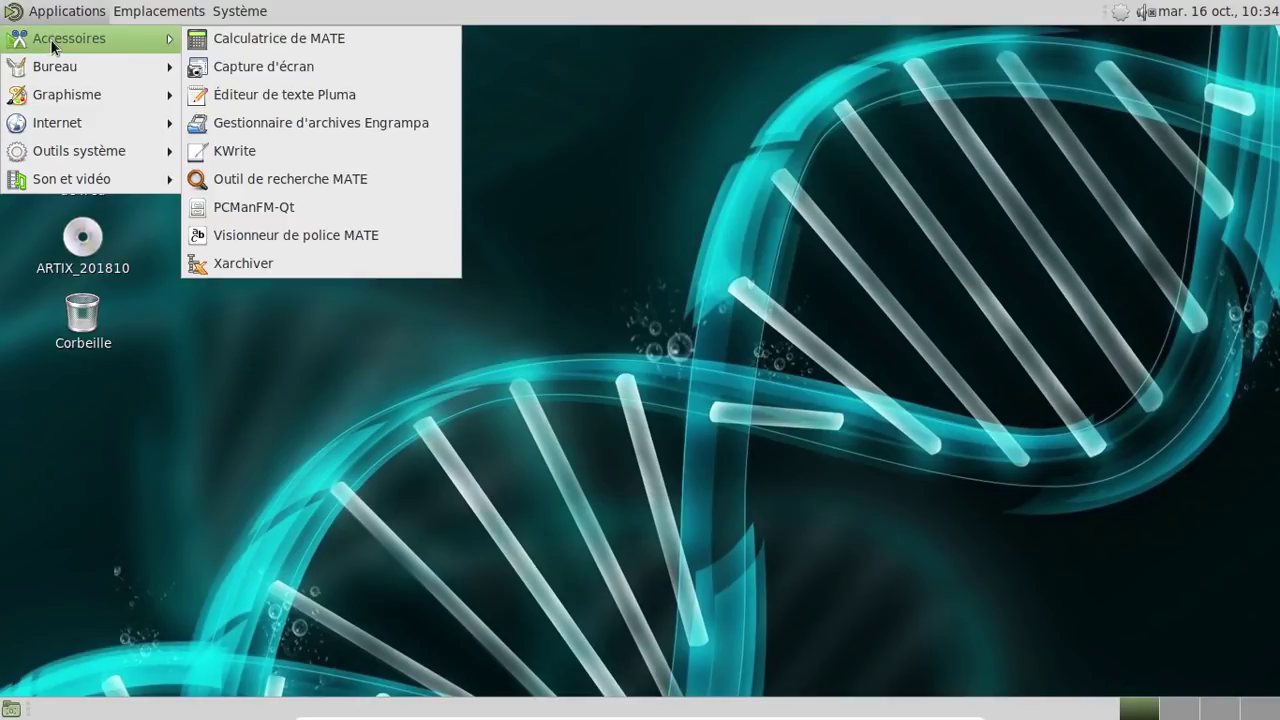
Step: Launch MATE Terminal and start the alsamixer sound mixer
{"action": "mouse_move", "coordinate": [124, 154]}
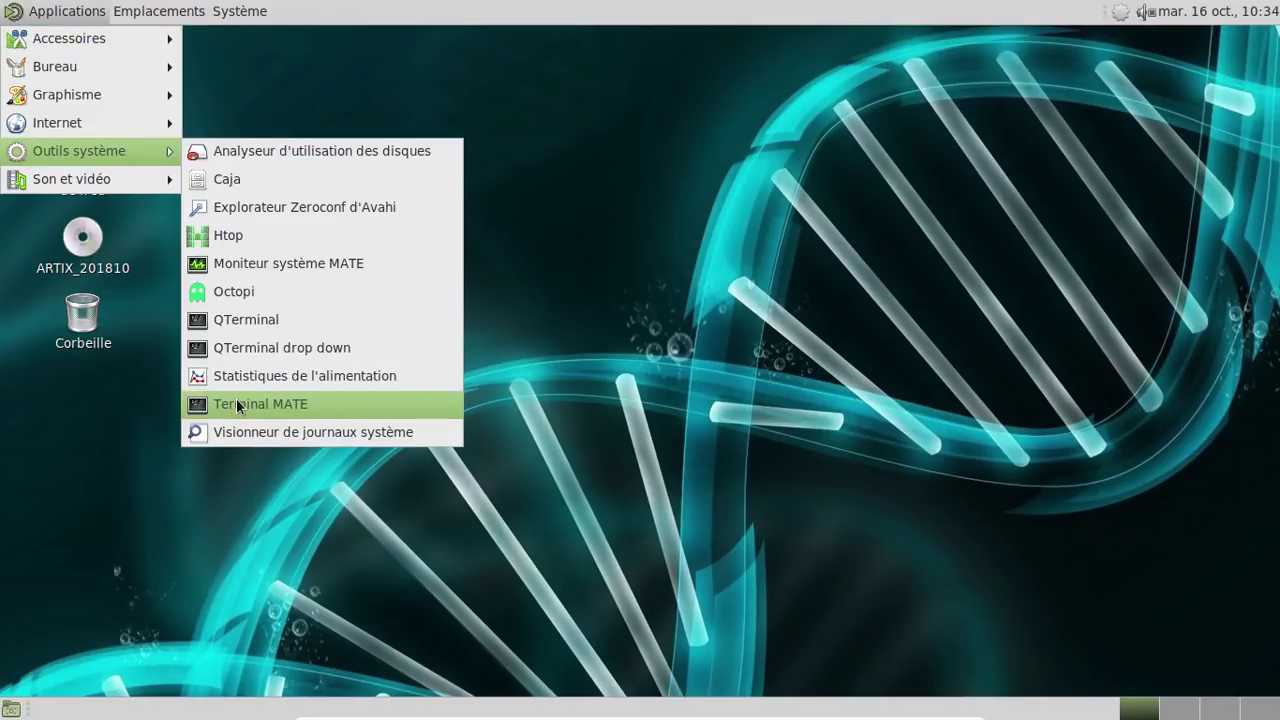
{"action": "left_click", "coordinate": [240, 404]}
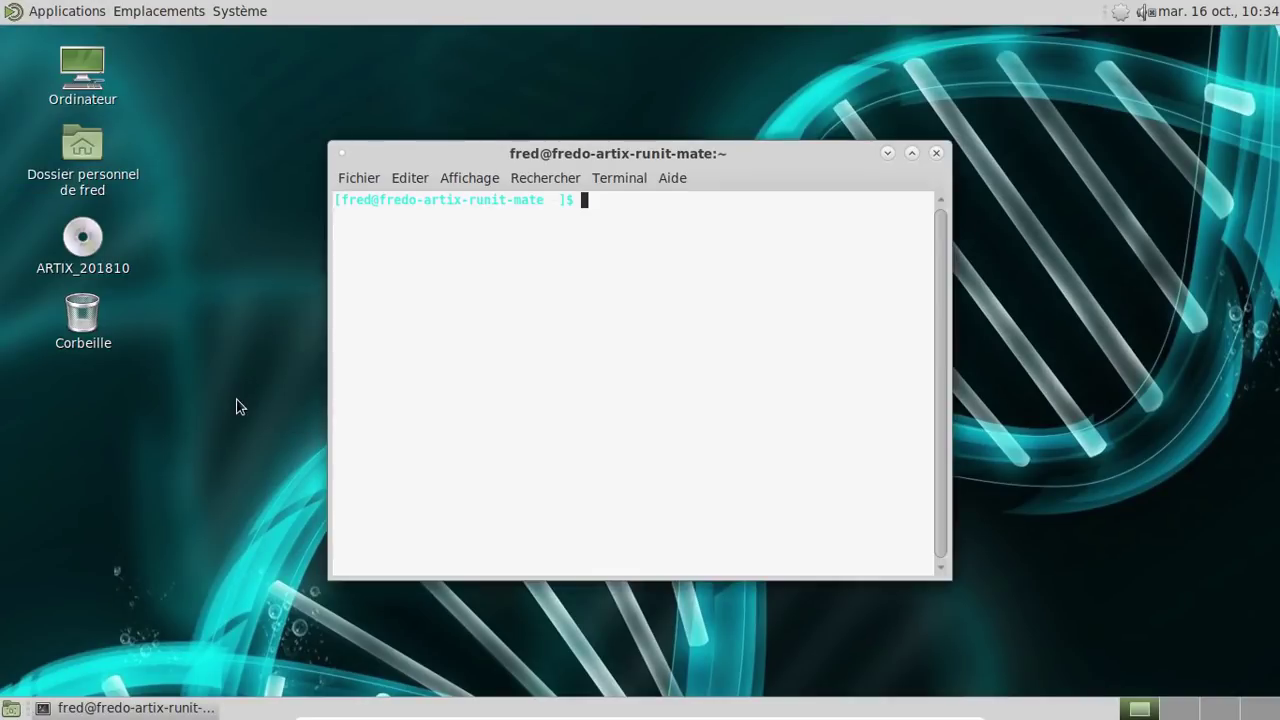
{"action": "type", "text": "alsamixdrr"}
{"action": "key", "text": "Return"}
Step: Raise Master, Master Mono and PCM to 100, then save levels with sudo alsactl store
{"action": "key", "text": "Up"}
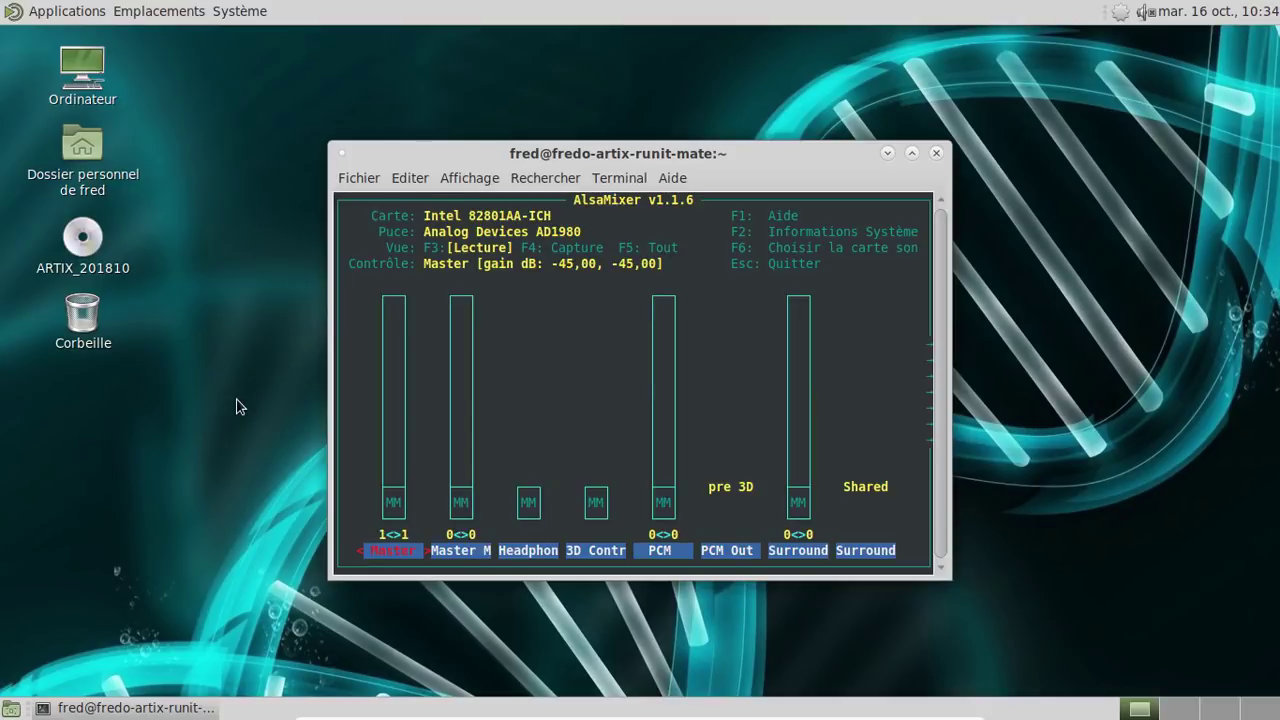
{"action": "key", "text": "Right"}
{"action": "key", "text": "Up"}
{"action": "key", "text": "Up"}
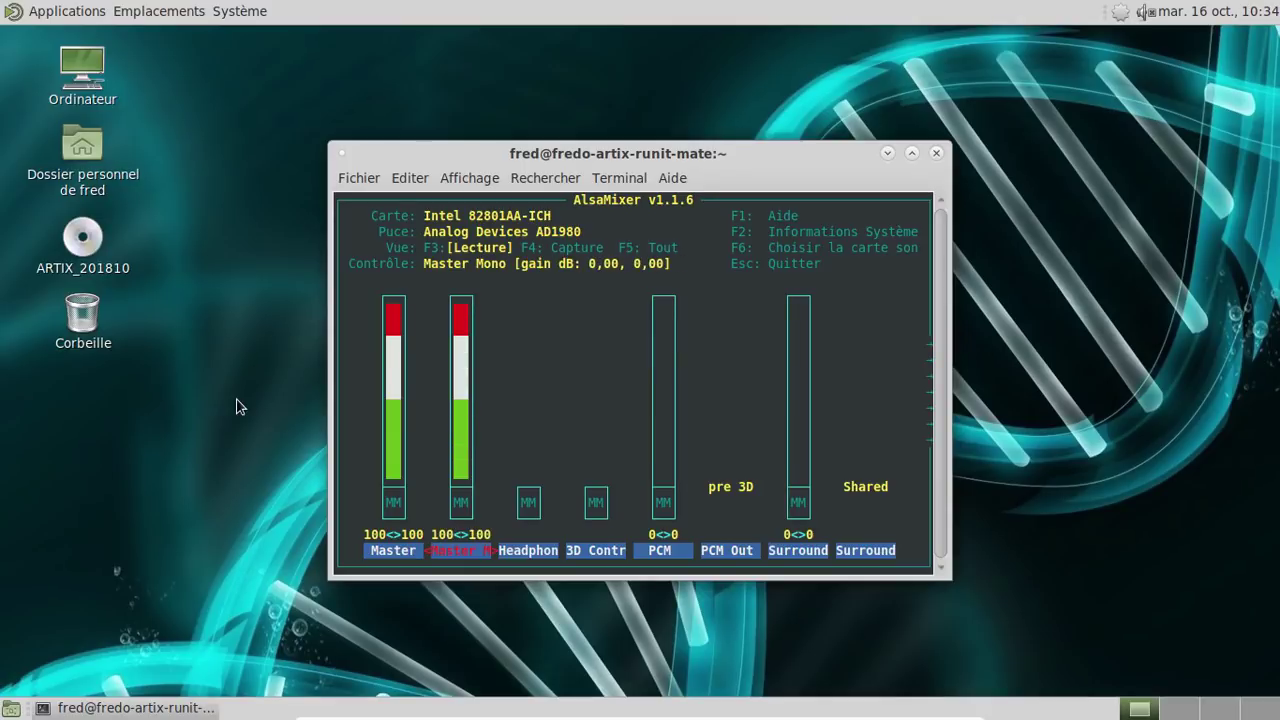
{"action": "key", "text": "Right"}
{"action": "key", "text": "Right"}
{"action": "key", "text": "Right"}
{"action": "key", "text": "Up"}
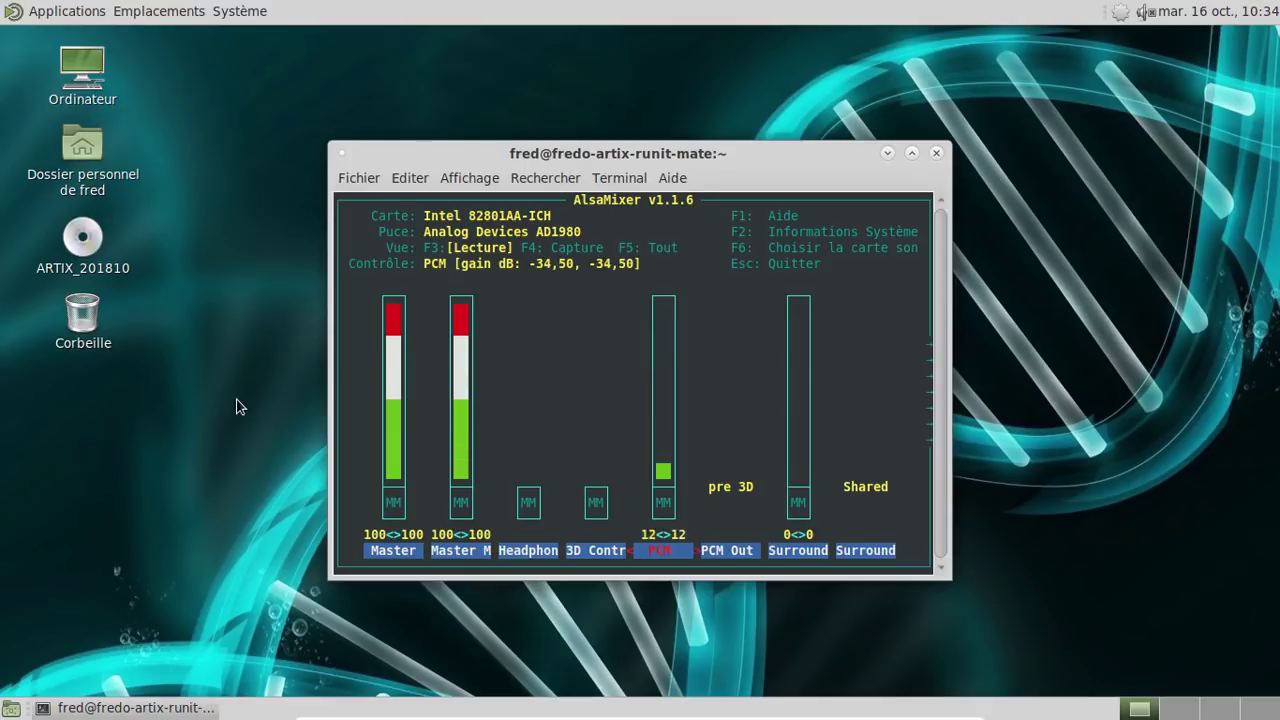
{"action": "key", "text": "Up"}
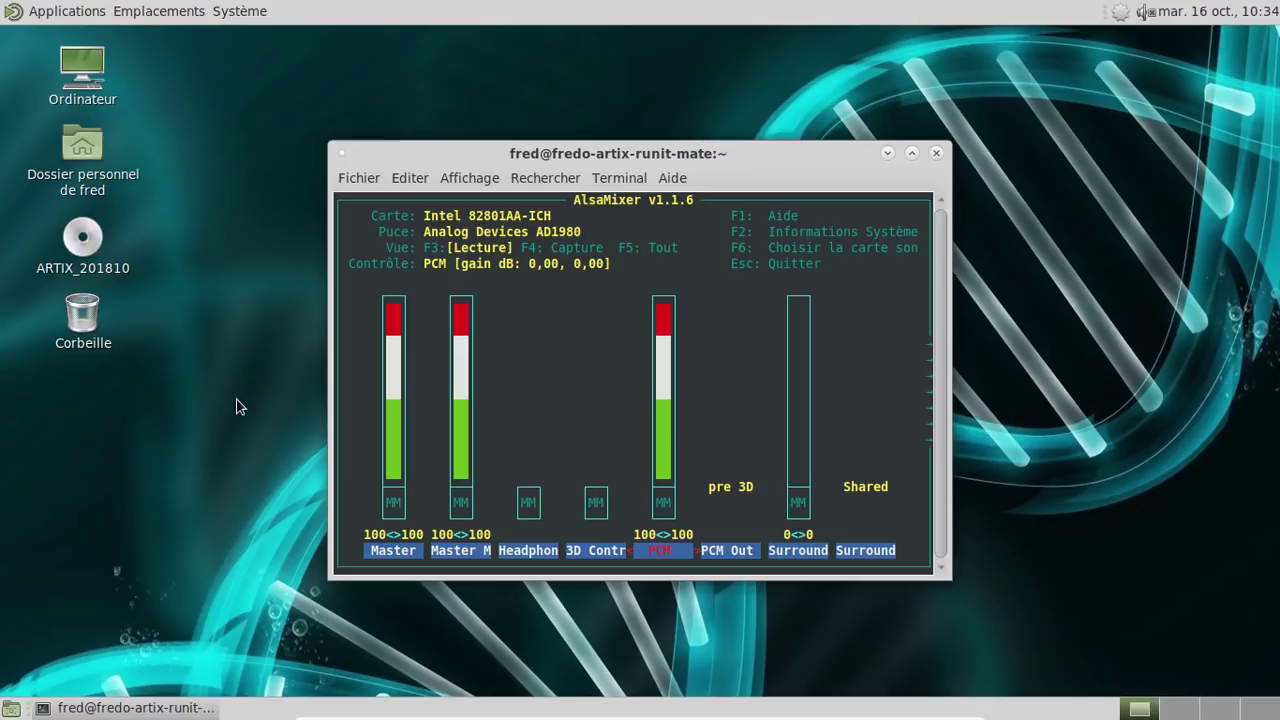
{"action": "key", "text": "Escape"}
{"action": "type", "text": "sudo al"}
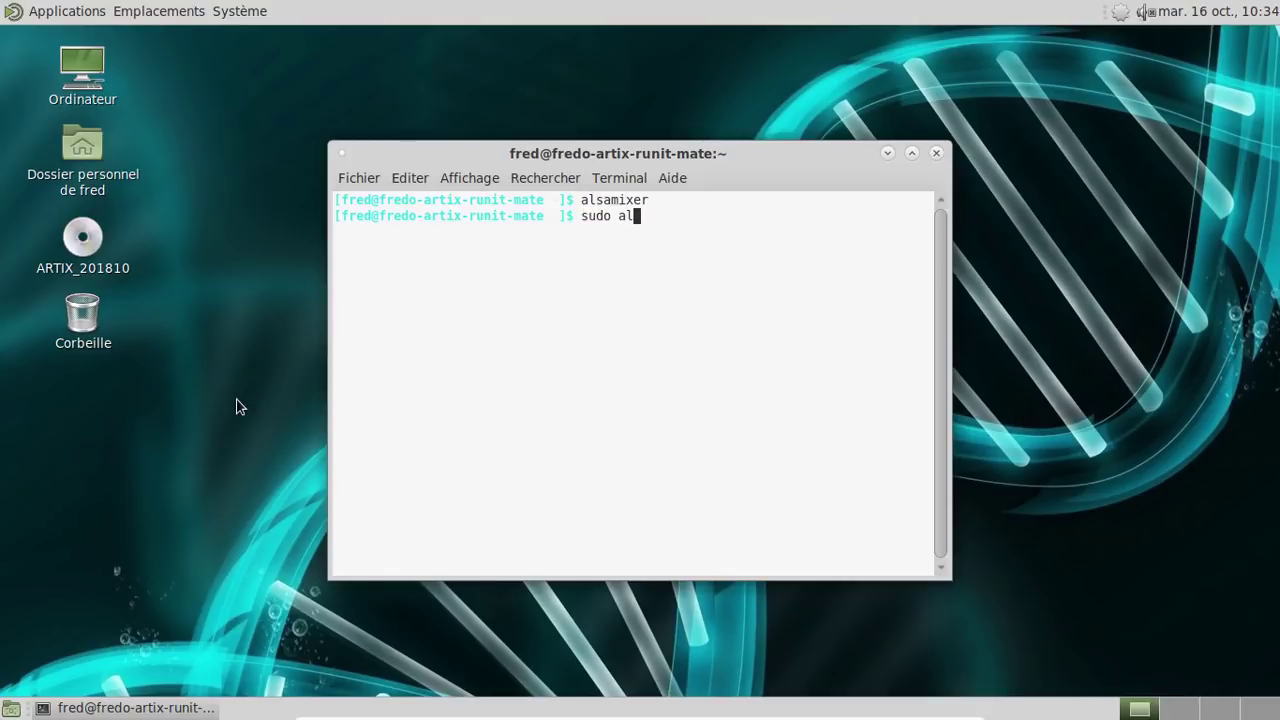
{"action": "type", "text": "sactl store"}
{"action": "key", "text": "Return"}
{"action": "key", "text": "Return"}
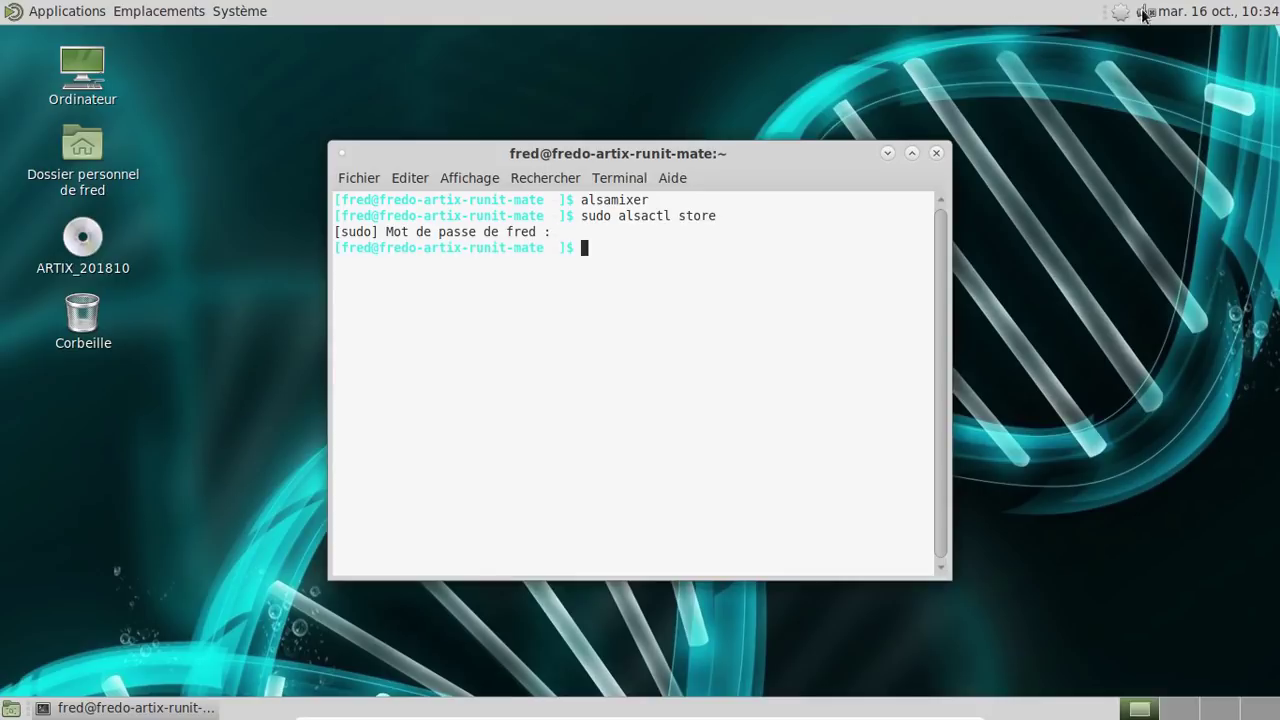
Step: Toggle sound muting, then set the terminal profile to white on black instead of system colours
{"action": "left_click", "coordinate": [1143, 11]}
{"action": "left_click", "coordinate": [1118, 38]}
{"action": "left_click", "coordinate": [367, 175]}
{"action": "mouse_move", "coordinate": [400, 182]}
{"action": "left_click", "coordinate": [472, 340]}
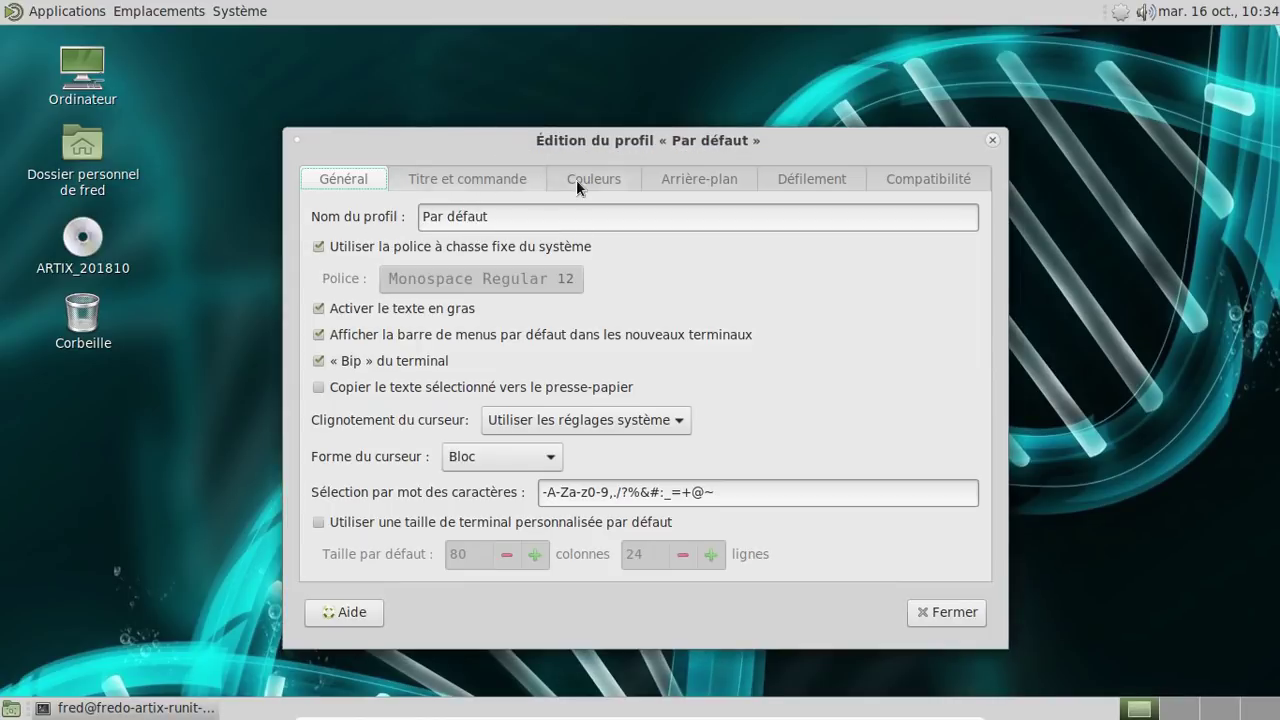
{"action": "left_click", "coordinate": [566, 180]}
{"action": "left_click", "coordinate": [365, 232]}
{"action": "left_click", "coordinate": [509, 263]}
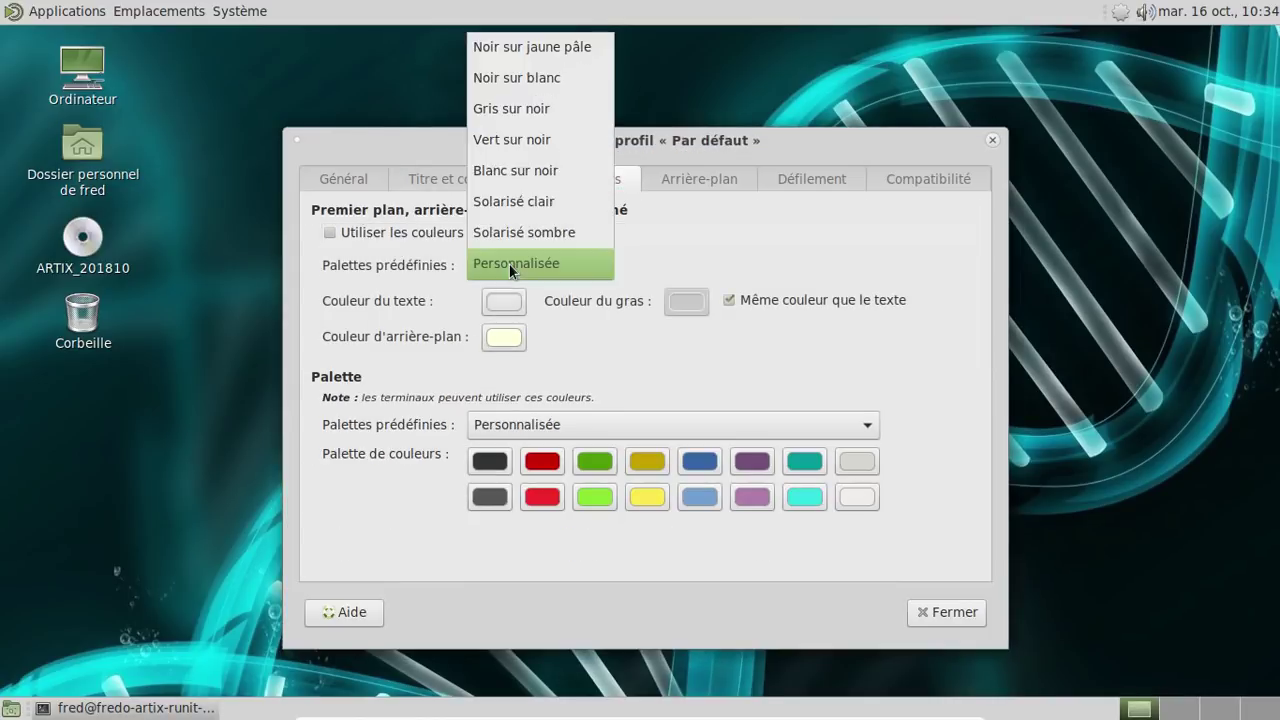
{"action": "left_click", "coordinate": [531, 172]}
{"action": "left_click", "coordinate": [952, 613]}
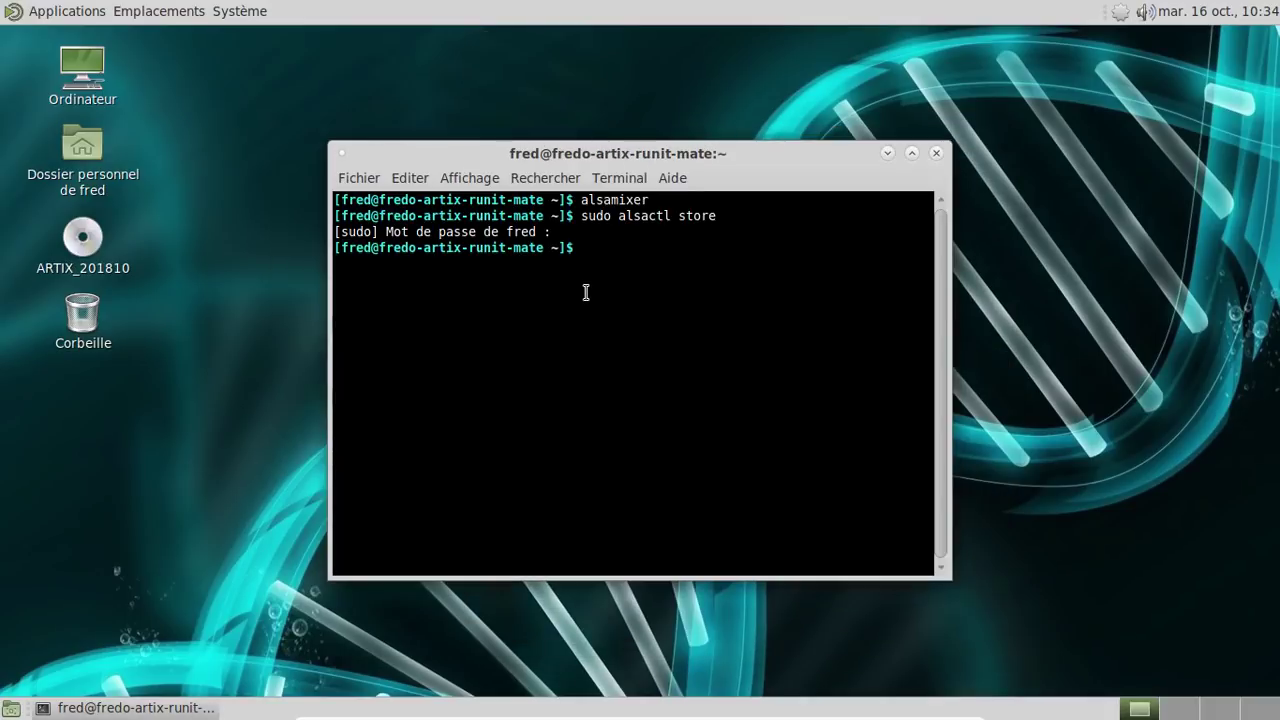
Step: Apply the Blue-Submarine theme in the MATE Appearance preferences
{"action": "left_click", "coordinate": [241, 16]}
{"action": "mouse_move", "coordinate": [251, 44]}
{"action": "mouse_move", "coordinate": [499, 42]}
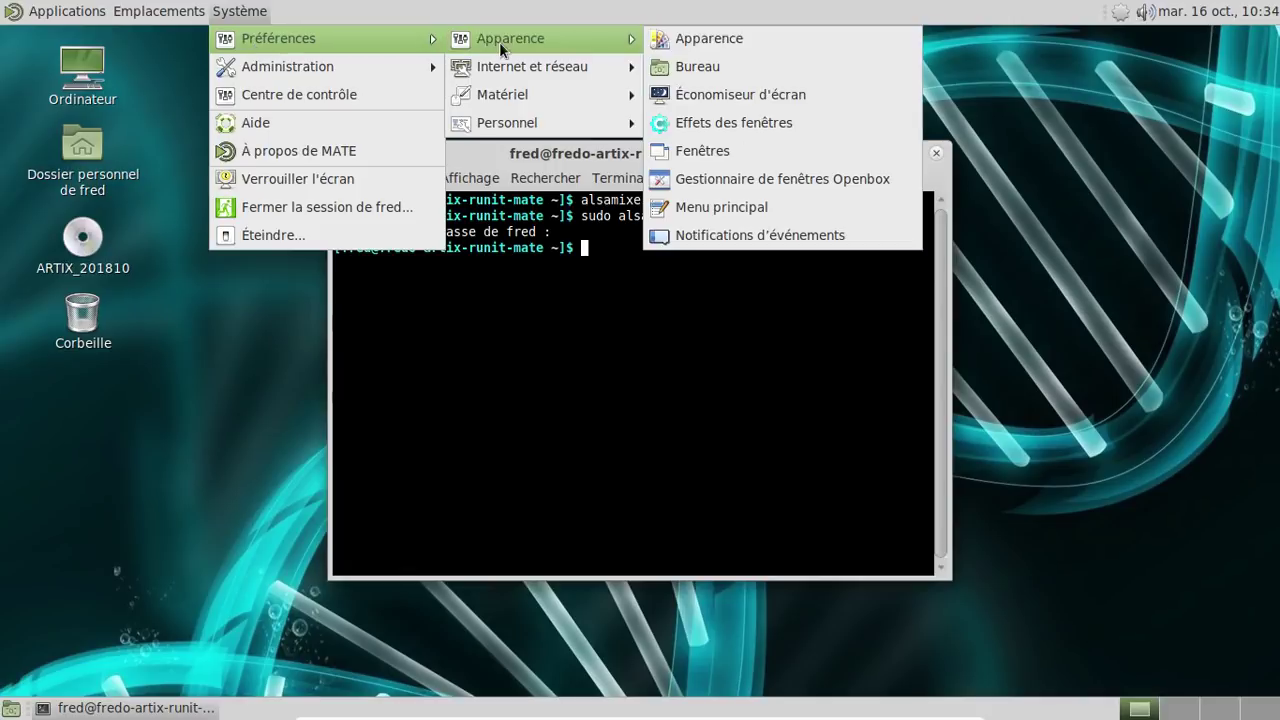
{"action": "left_click", "coordinate": [715, 50]}
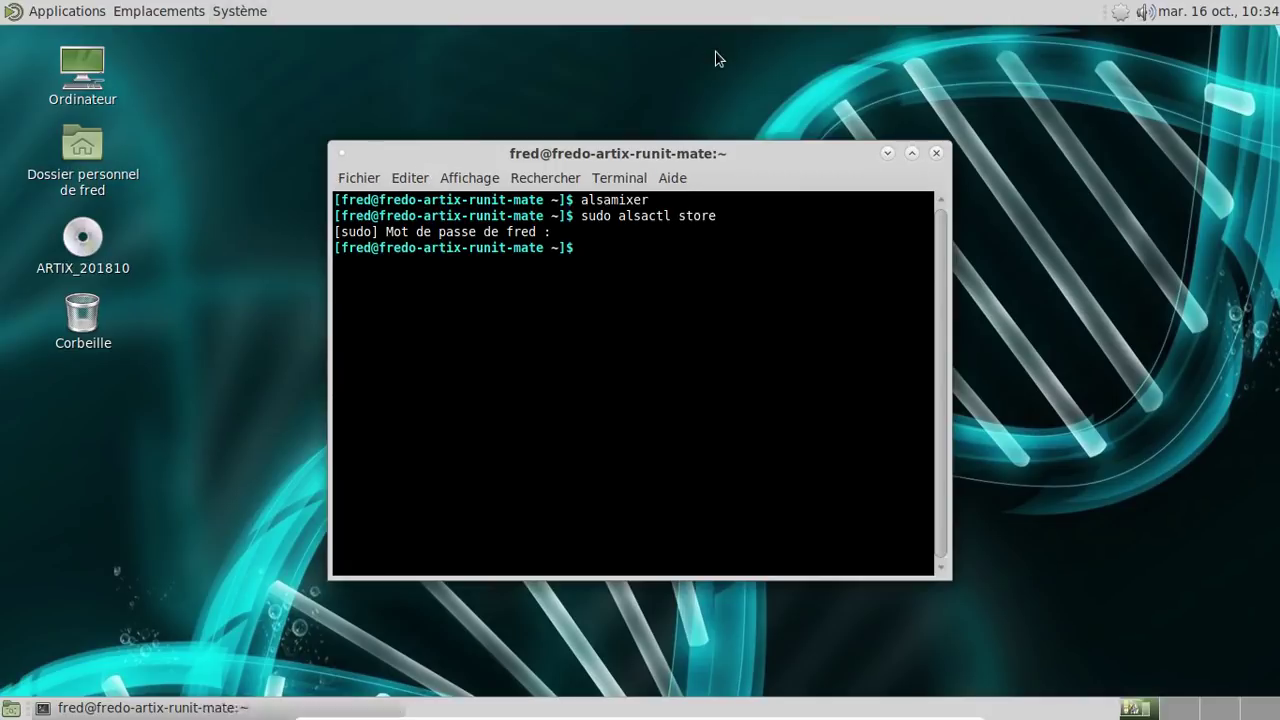
{"action": "left_click", "coordinate": [883, 296]}
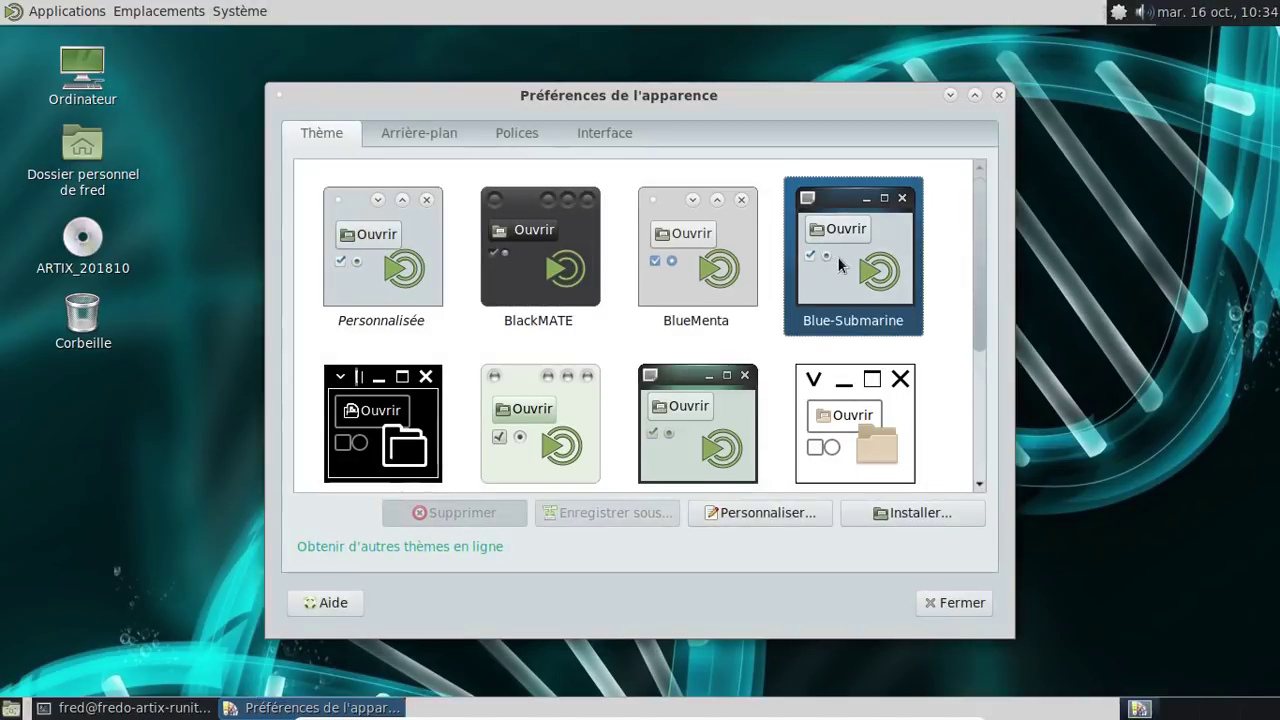
{"action": "left_click", "coordinate": [950, 607]}
Step: Close the terminal and open the package manager from the tray icon
{"action": "left_click", "coordinate": [935, 155]}
{"action": "right_click", "coordinate": [1127, 12]}
{"action": "left_click", "coordinate": [1068, 36]}
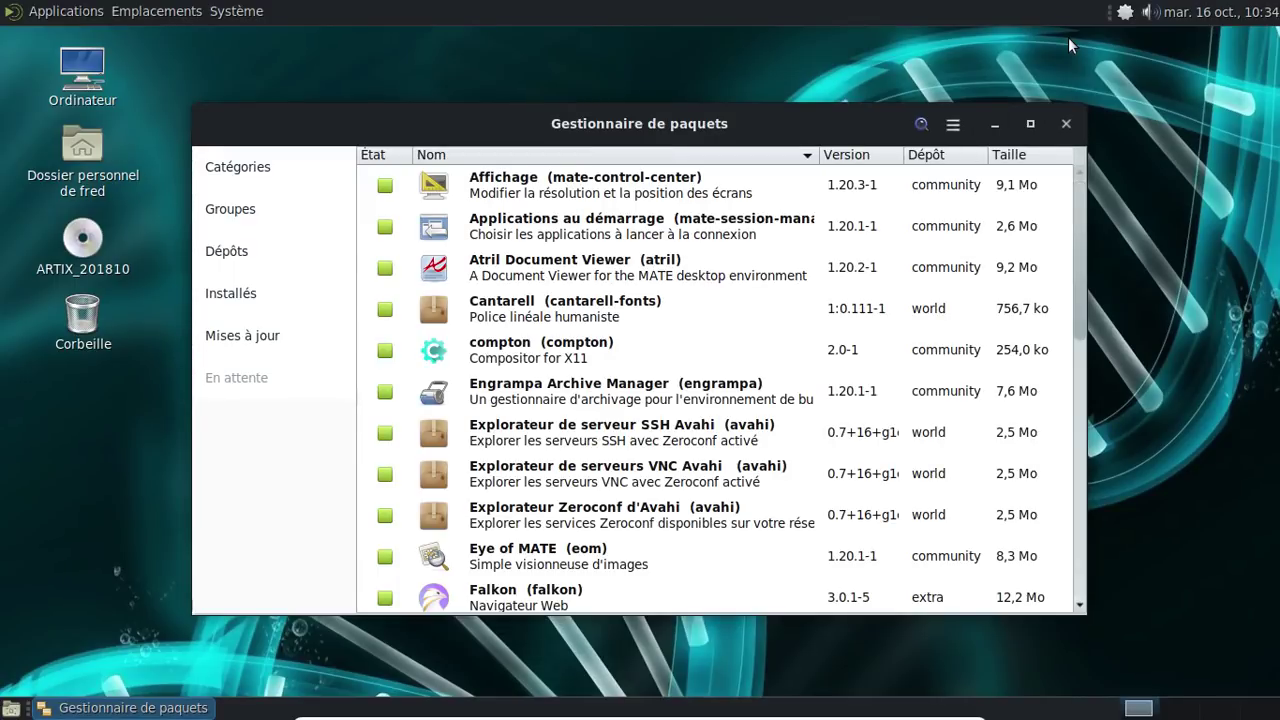
Step: Mark every package in the lxqt group for removal in Pamac
{"action": "left_click", "coordinate": [917, 127]}
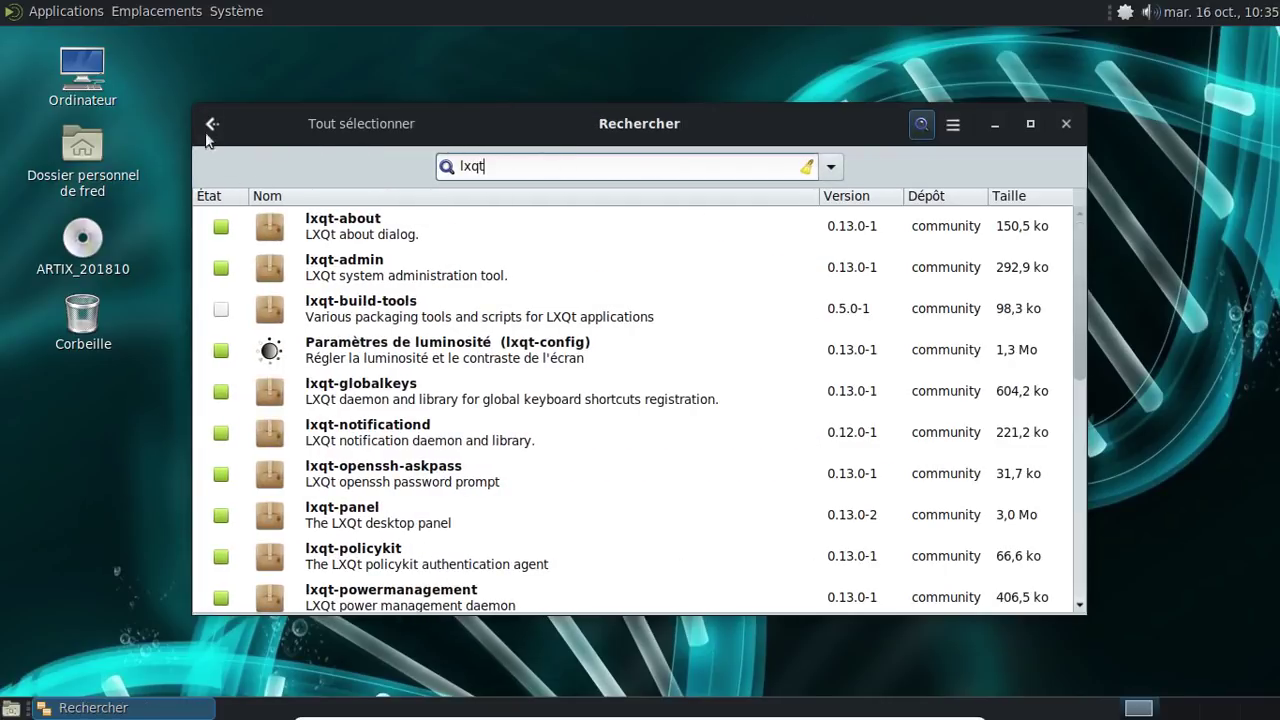
{"action": "left_click", "coordinate": [212, 123]}
{"action": "left_click", "coordinate": [232, 212]}
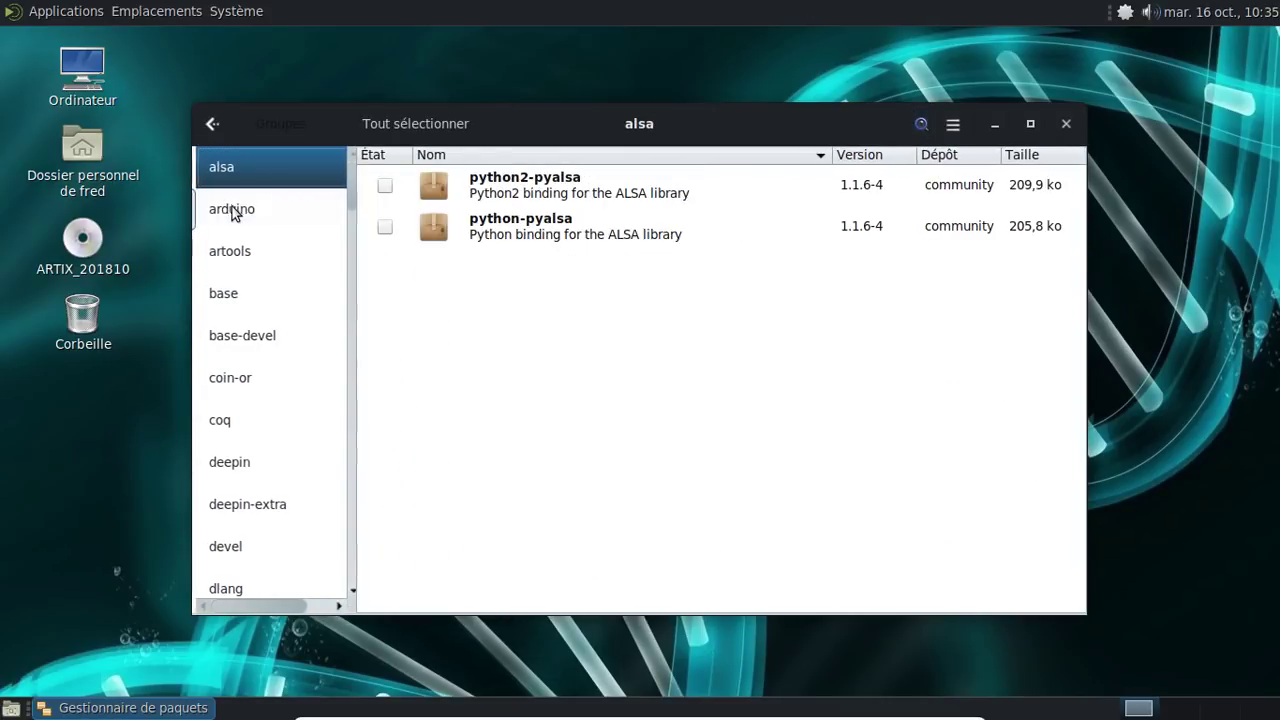
{"action": "left_click_drag", "start_coordinate": [349, 200], "coordinate": [349, 400]}
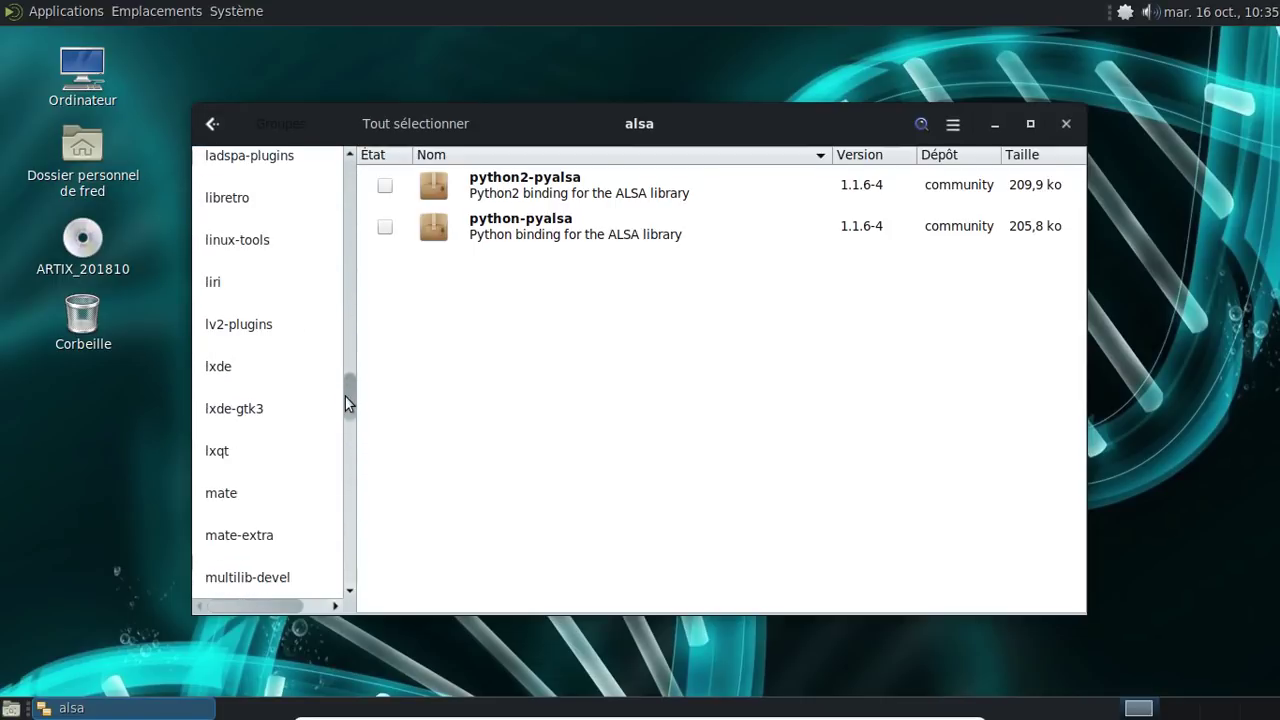
{"action": "left_click", "coordinate": [257, 450]}
{"action": "key", "text": "ctrl+a"}
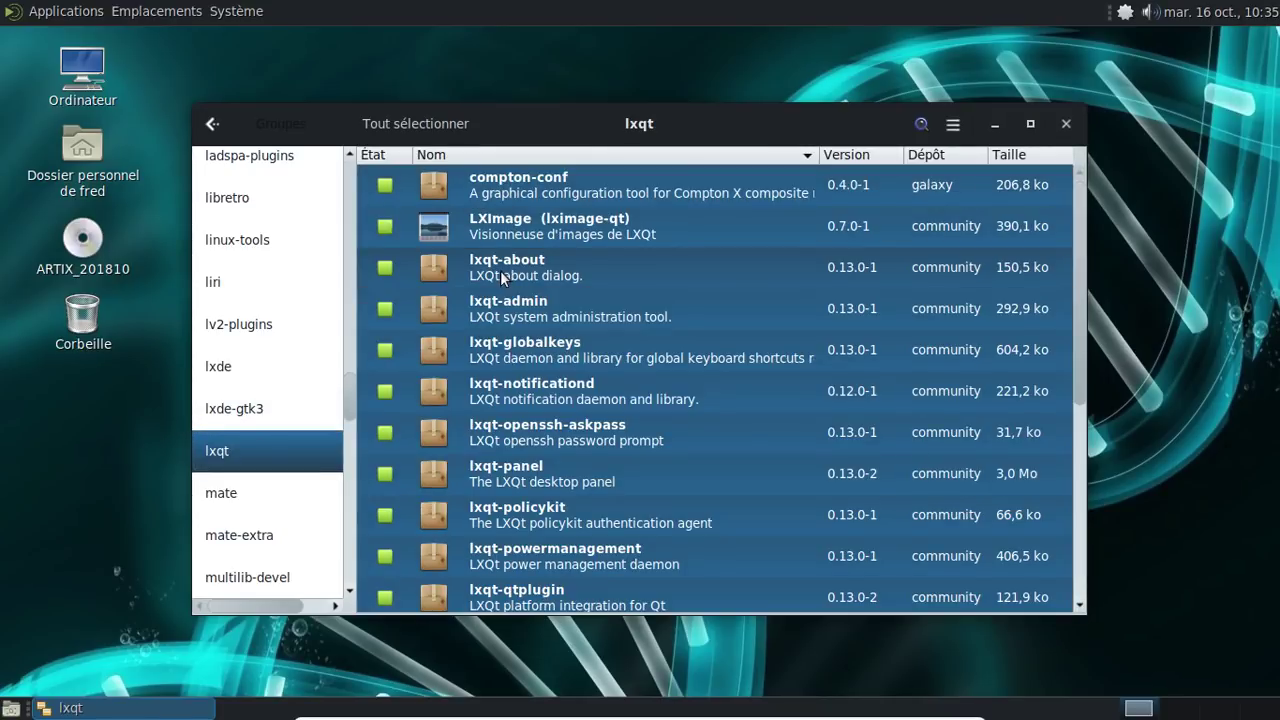
{"action": "right_click", "coordinate": [501, 270]}
{"action": "left_click", "coordinate": [571, 360]}
Step: Apply the lxqt removal, confirm the transaction summary, authenticate, and dismiss the completion notice
{"action": "left_click", "coordinate": [956, 593]}
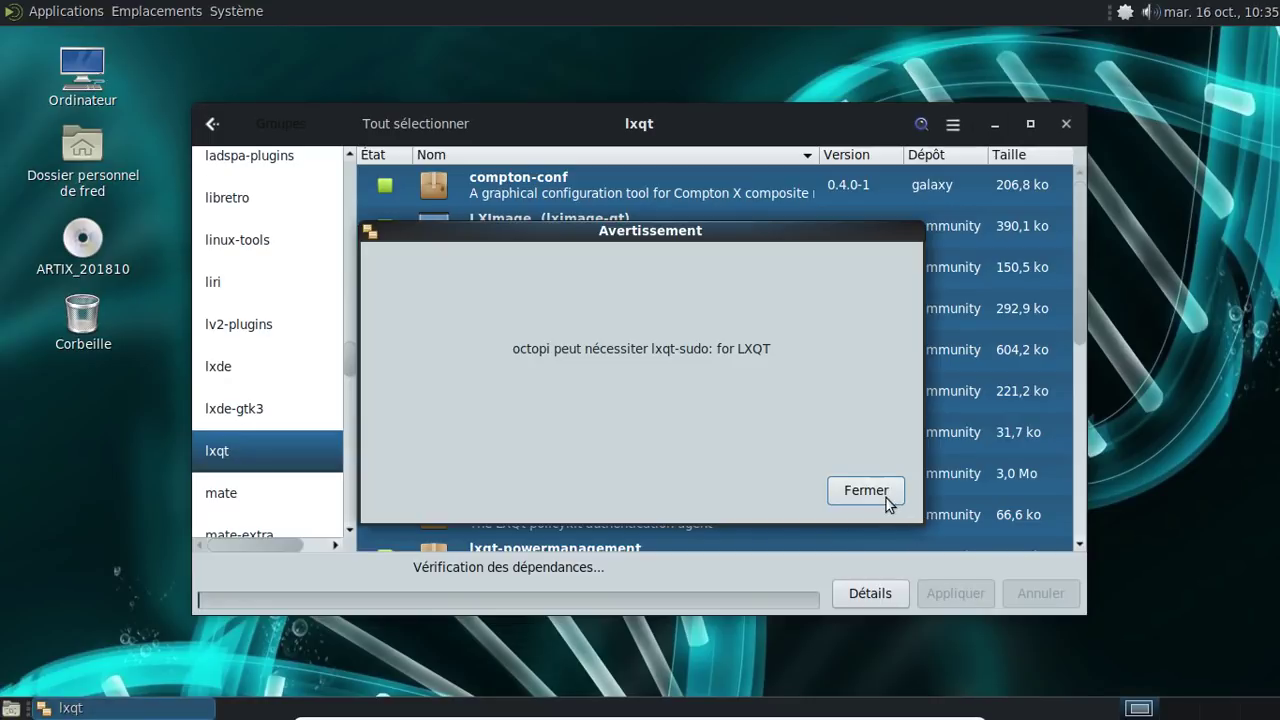
{"action": "left_click", "coordinate": [866, 491]}
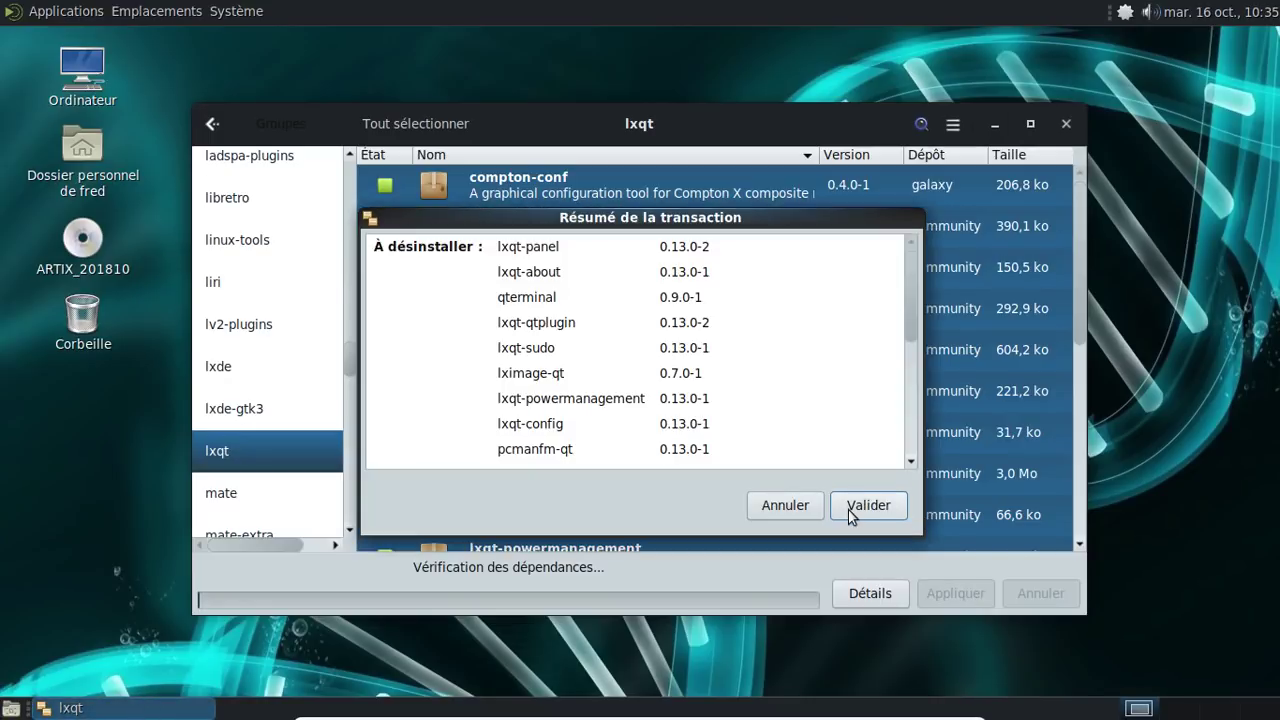
{"action": "left_click", "coordinate": [851, 514]}
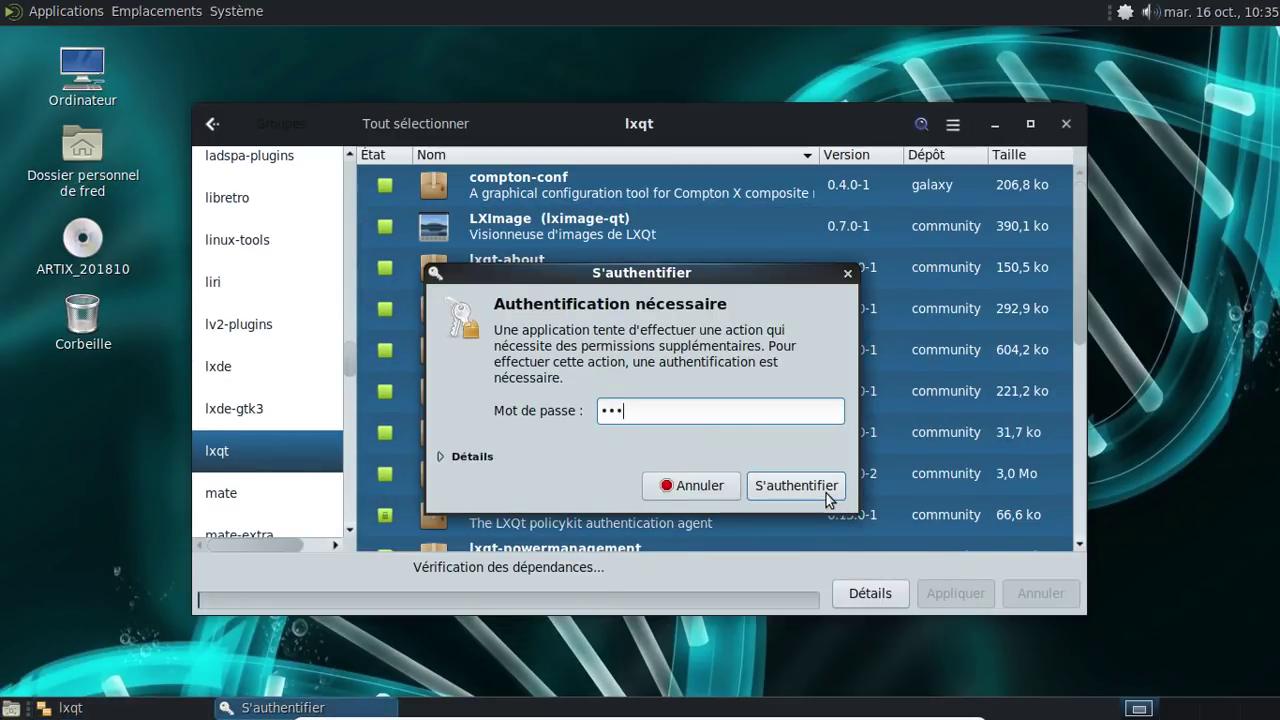
{"action": "left_click", "coordinate": [826, 489]}
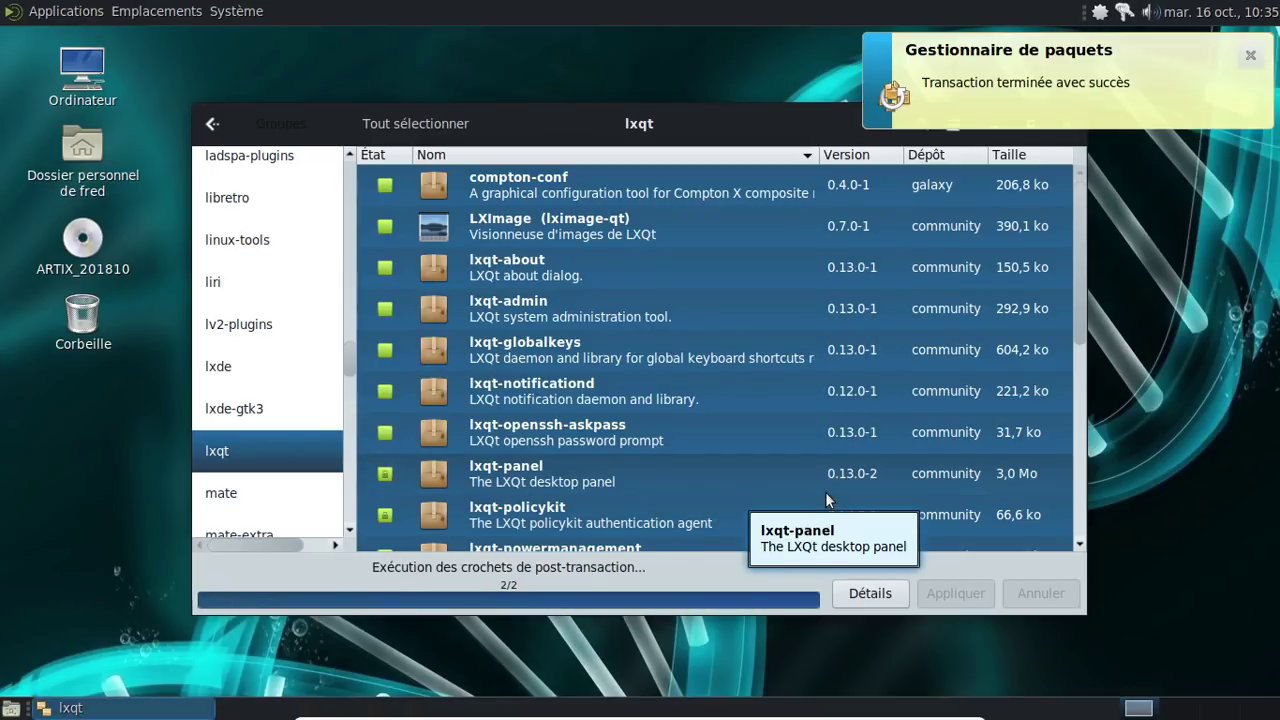
{"action": "left_click", "coordinate": [551, 214]}
{"action": "left_click", "coordinate": [1240, 62]}
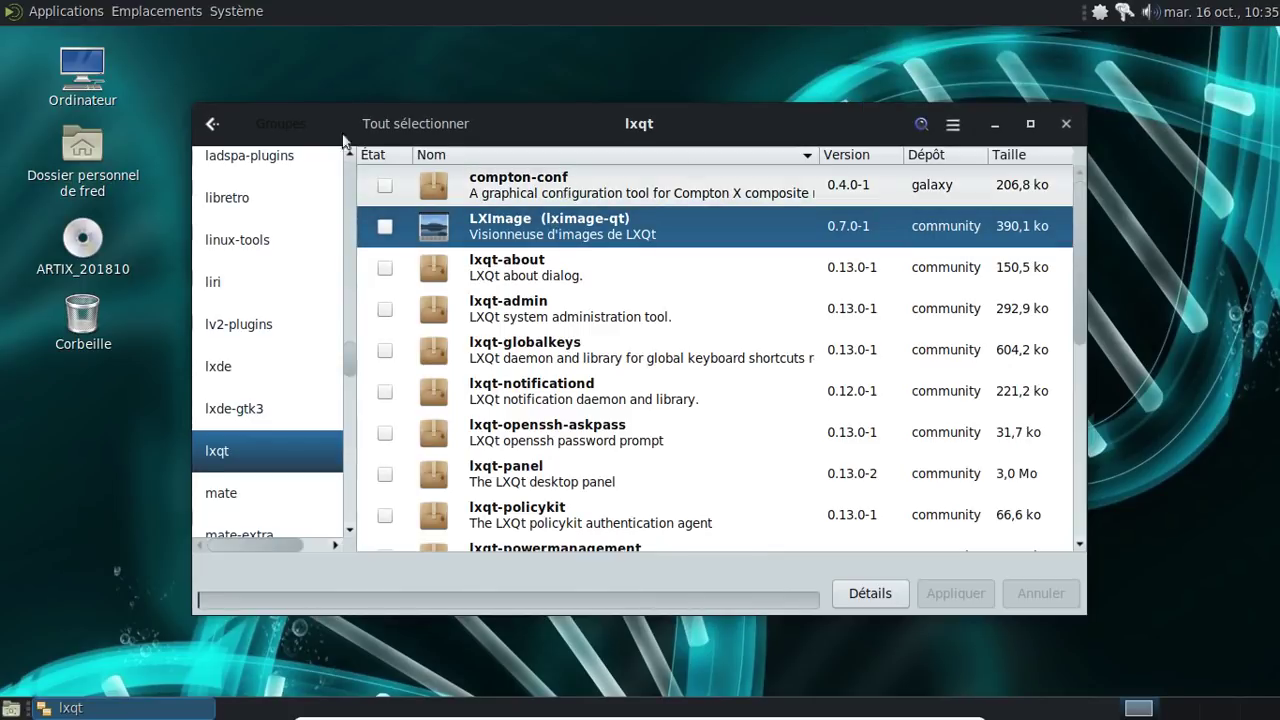
{"action": "left_click", "coordinate": [32, 12]}
{"action": "mouse_move", "coordinate": [35, 42]}
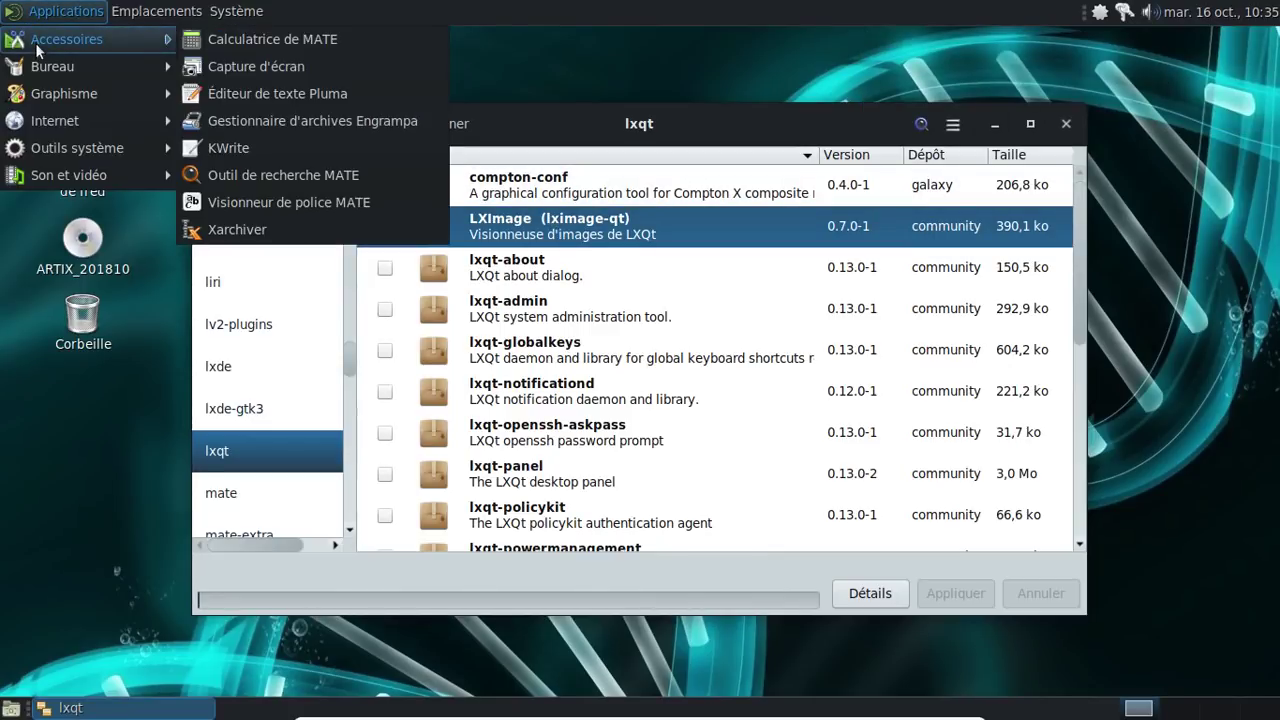
Step: Mark KWrite and xarchiver for removal via package search
{"action": "left_click", "coordinate": [606, 151]}
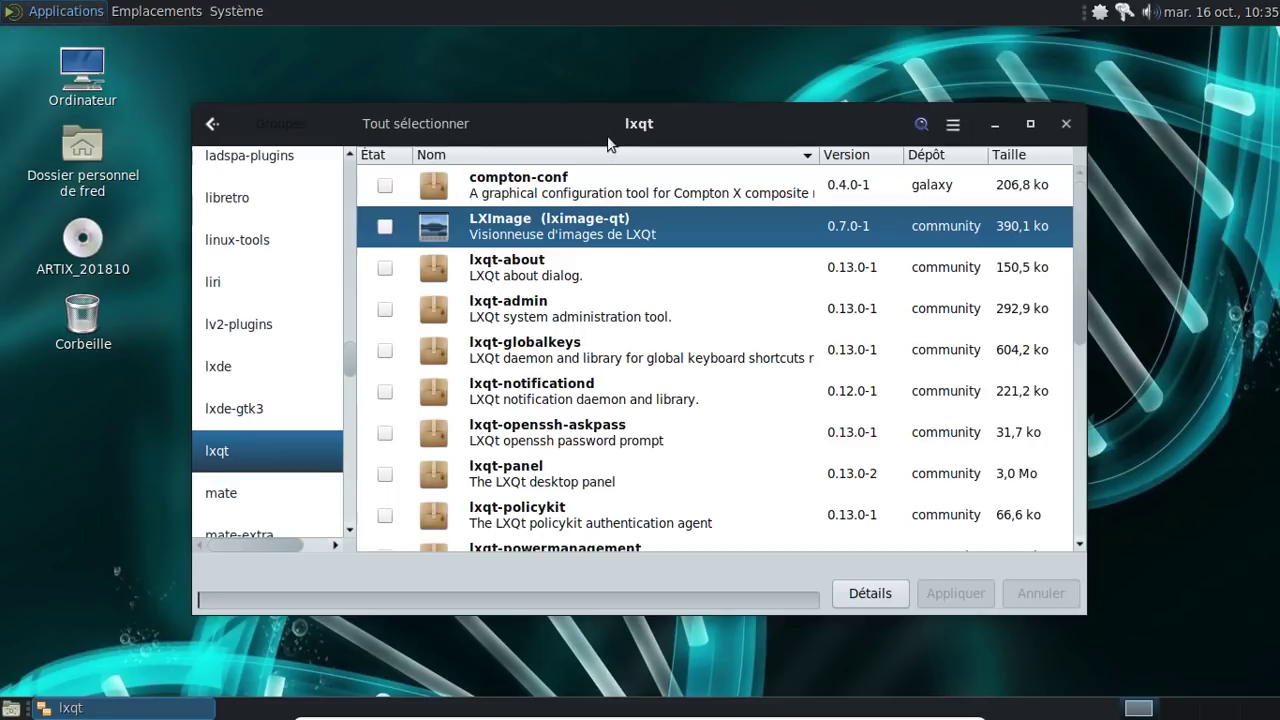
{"action": "left_click", "coordinate": [922, 124]}
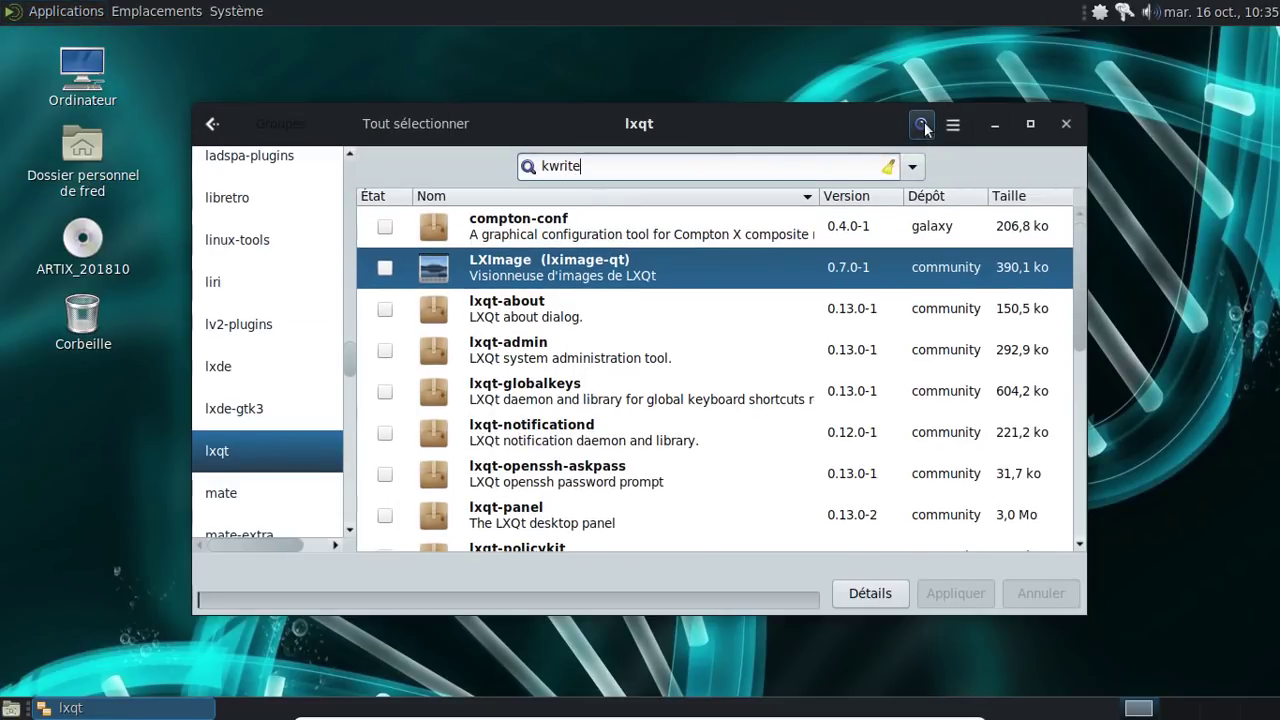
{"action": "left_click", "coordinate": [221, 227]}
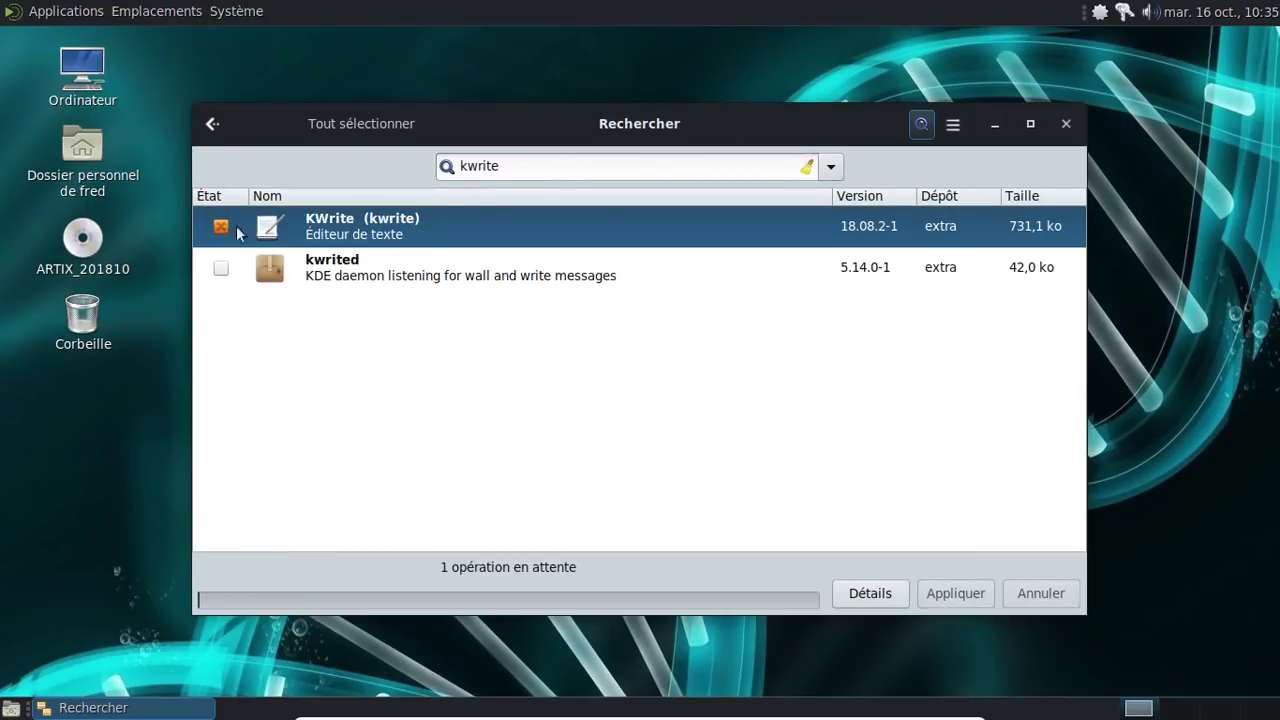
{"action": "left_click_drag", "start_coordinate": [520, 168], "coordinate": [458, 175]}
{"action": "type", "text": "xarchiver"}
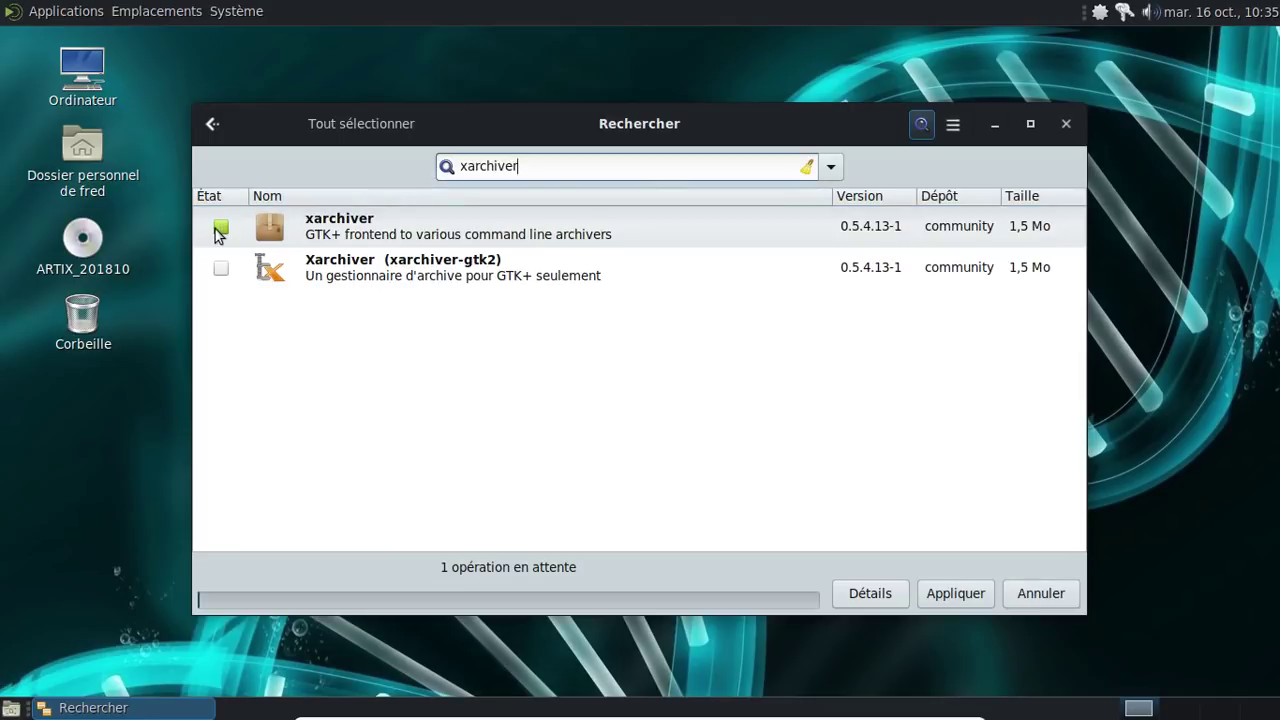
{"action": "left_click", "coordinate": [221, 227]}
{"action": "left_click", "coordinate": [214, 130]}
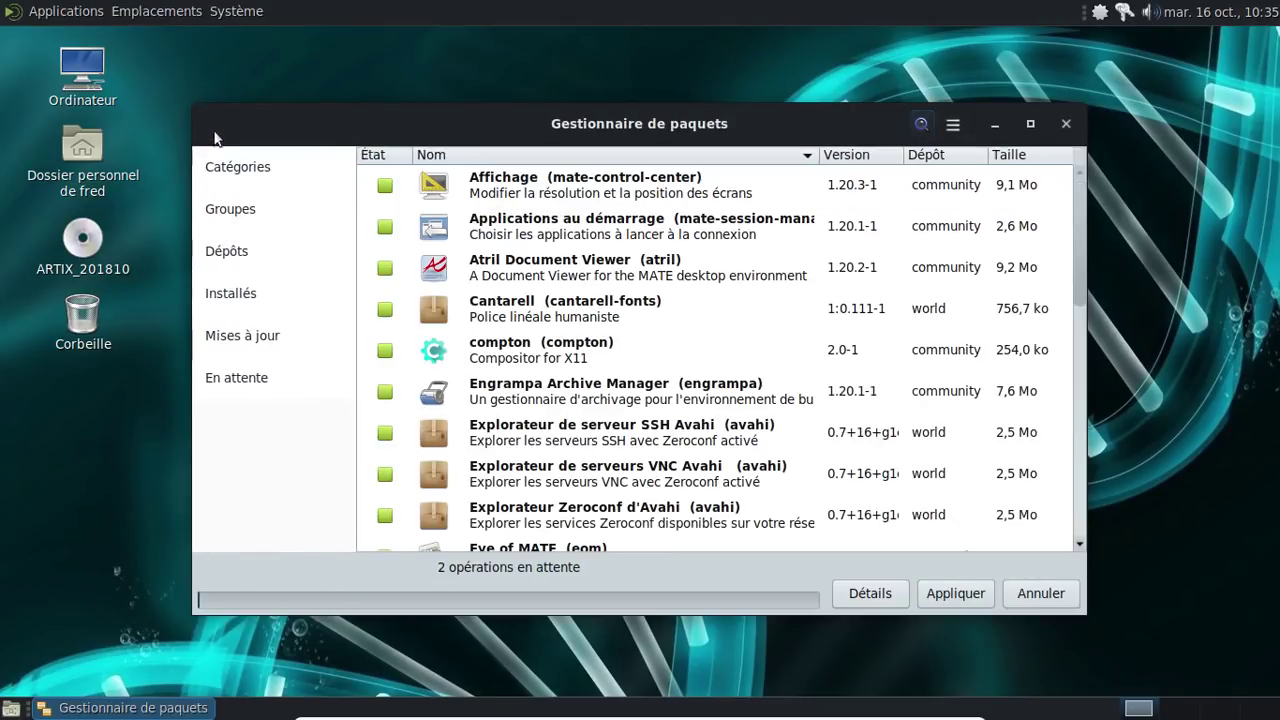
Step: Search for octopi and mark octopi and alpm_octopi_utils for removal
{"action": "left_click", "coordinate": [70, 11]}
{"action": "mouse_move", "coordinate": [74, 151]}
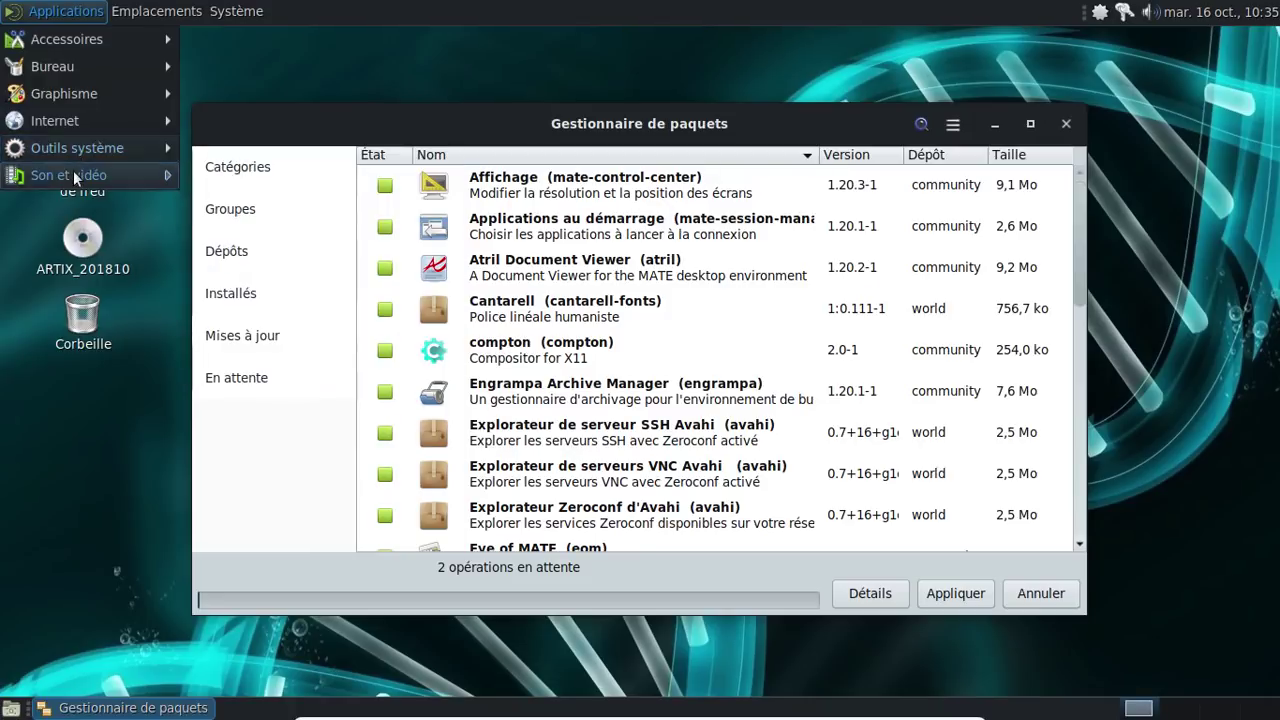
{"action": "mouse_move", "coordinate": [58, 119]}
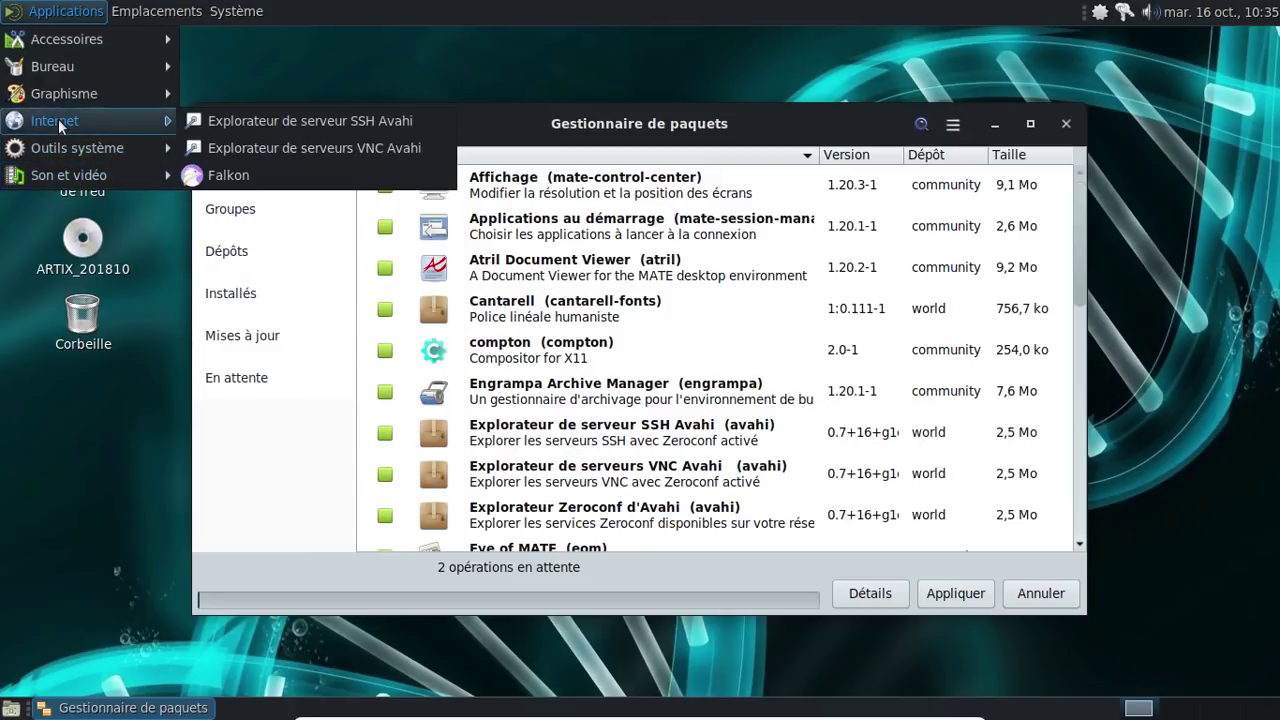
{"action": "left_click", "coordinate": [600, 125]}
{"action": "left_click", "coordinate": [922, 125]}
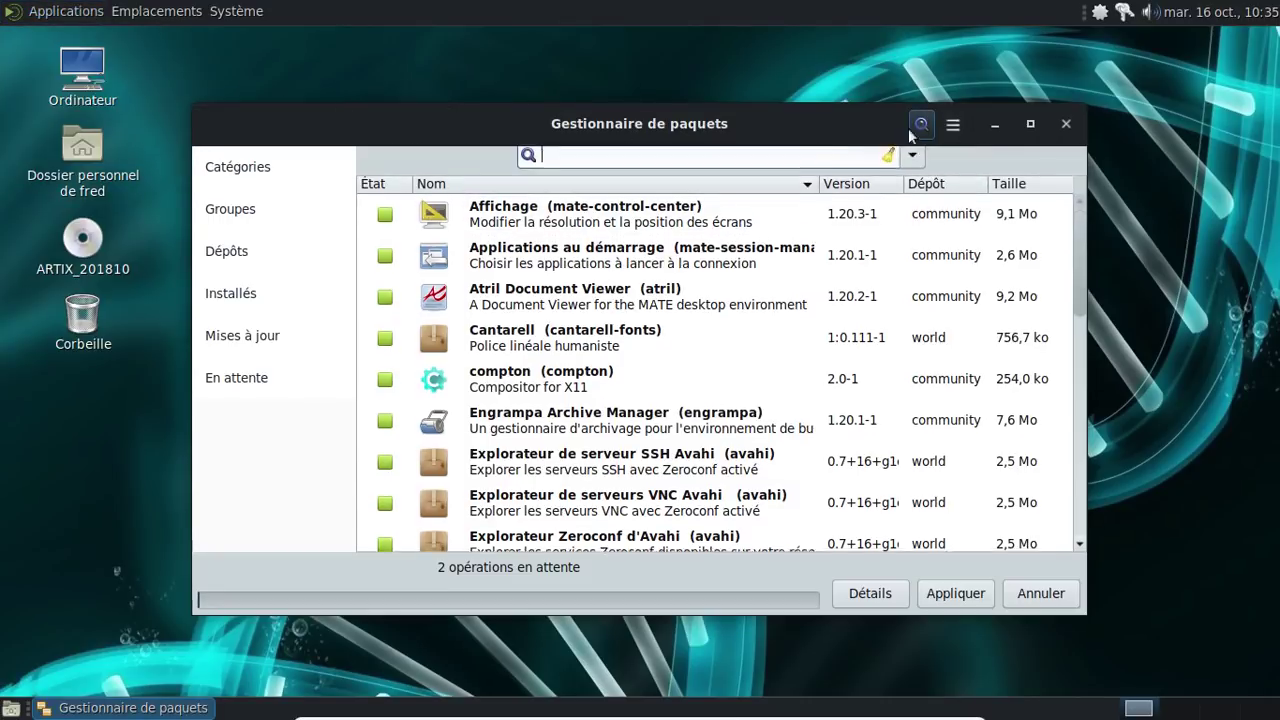
{"action": "type", "text": "octo"}
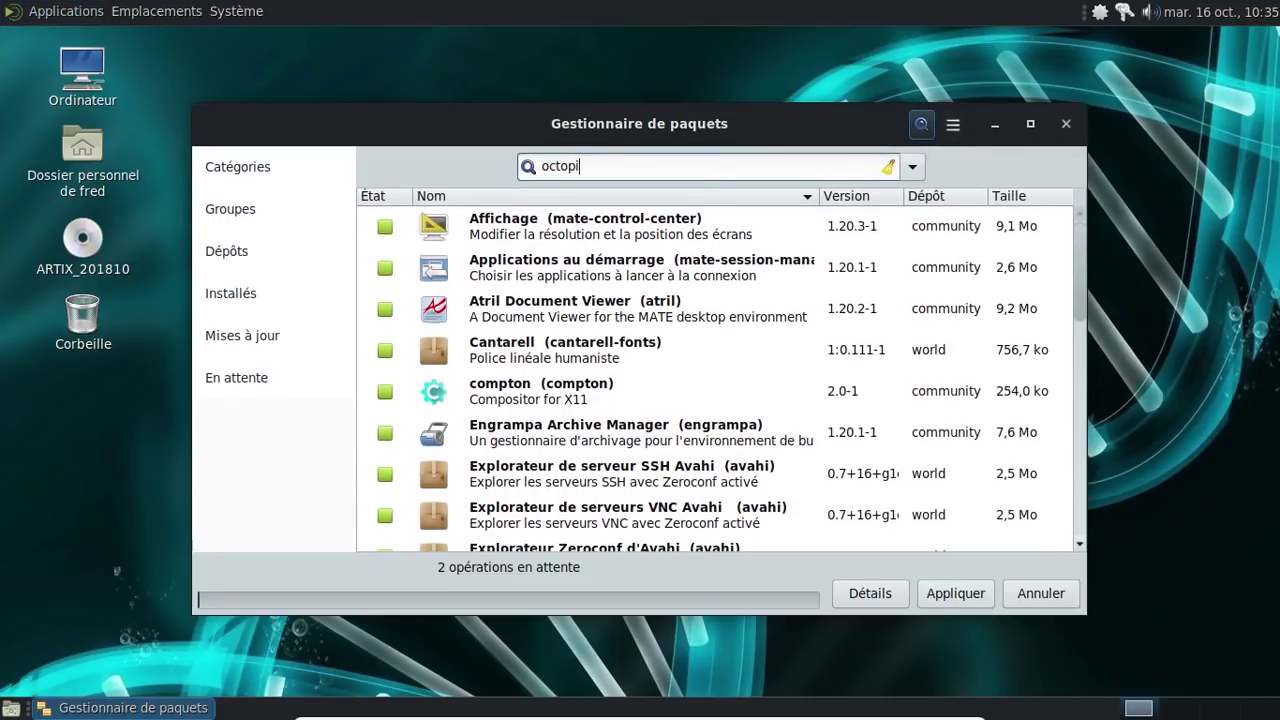
{"action": "type", "text": "pi"}
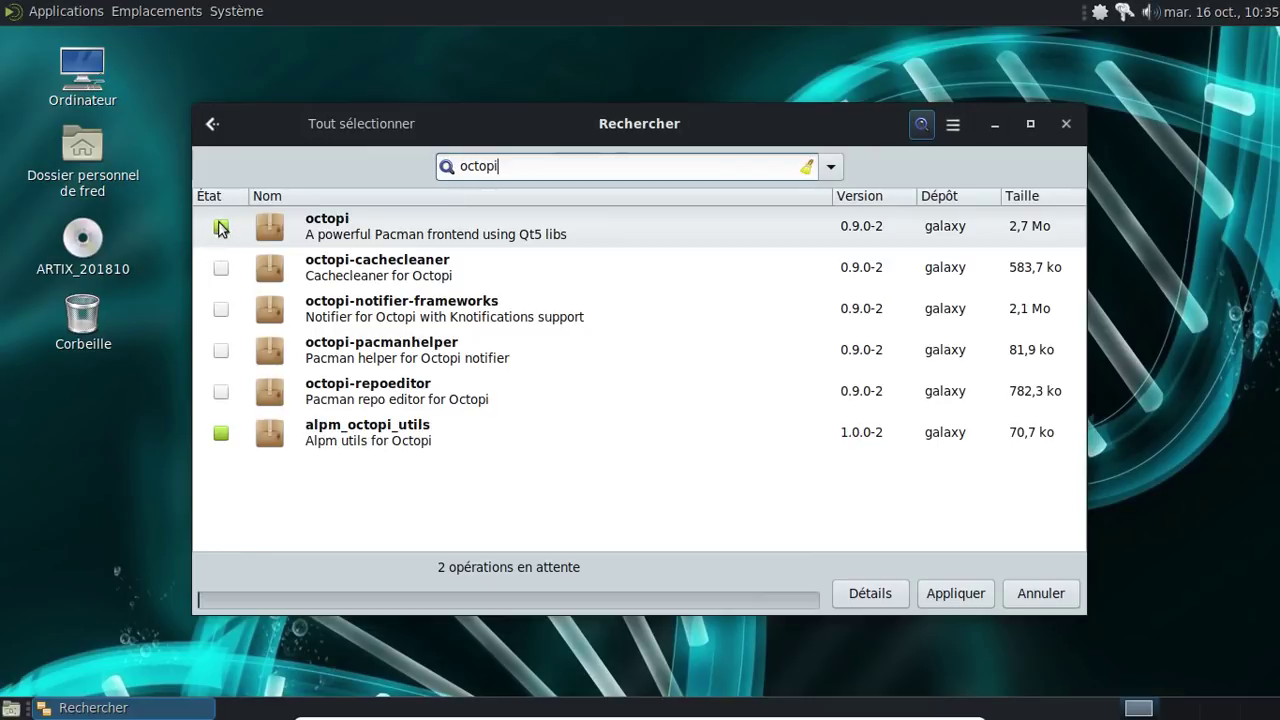
{"action": "left_click", "coordinate": [221, 226]}
{"action": "left_click", "coordinate": [221, 432]}
Step: Mark Falkon for removal, then search for firefox-i18n-fr
{"action": "double_click", "coordinate": [468, 166]}
{"action": "type", "text": "f"}
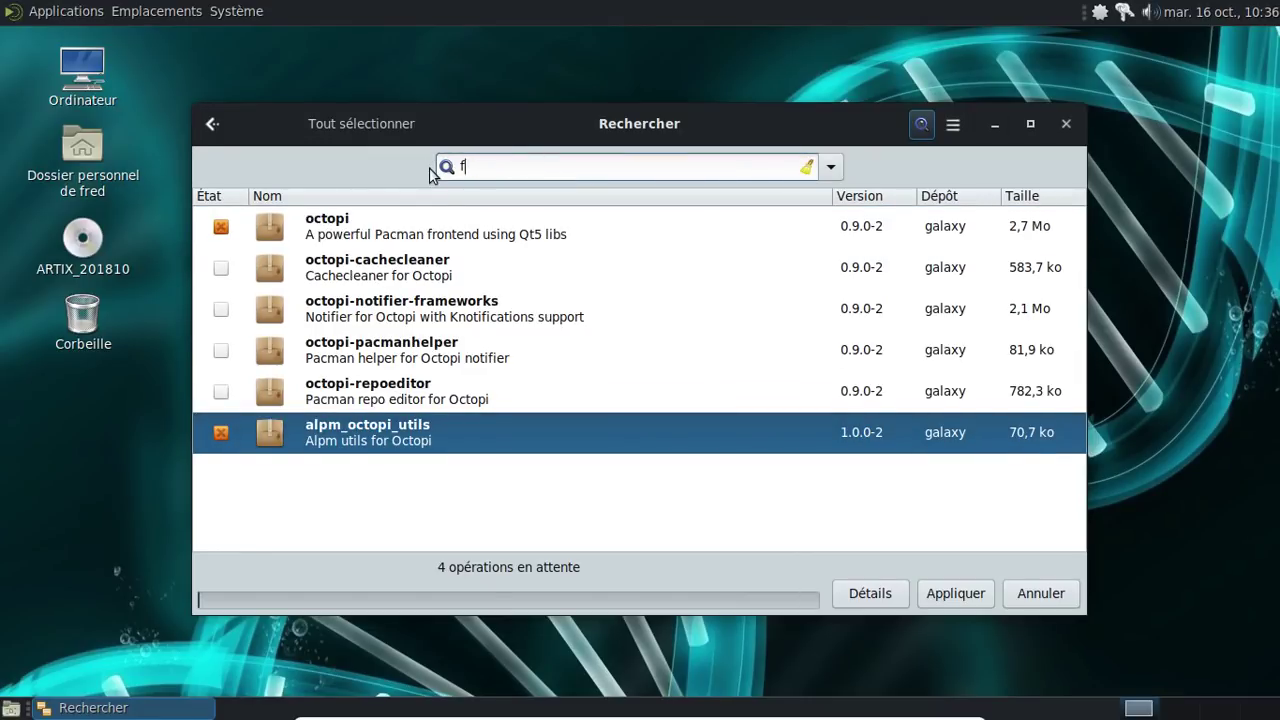
{"action": "type", "text": "llkon"}
{"action": "key", "text": "Return"}
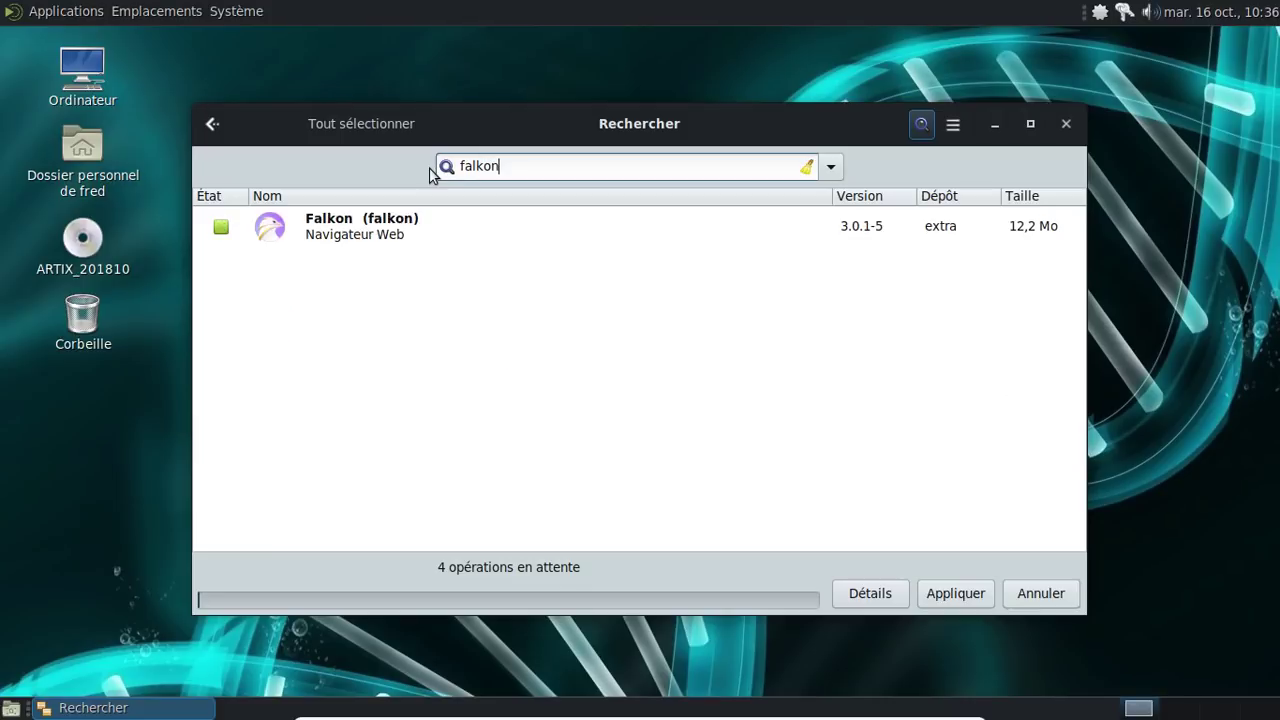
{"action": "left_click", "coordinate": [221, 226]}
{"action": "left_click", "coordinate": [212, 123]}
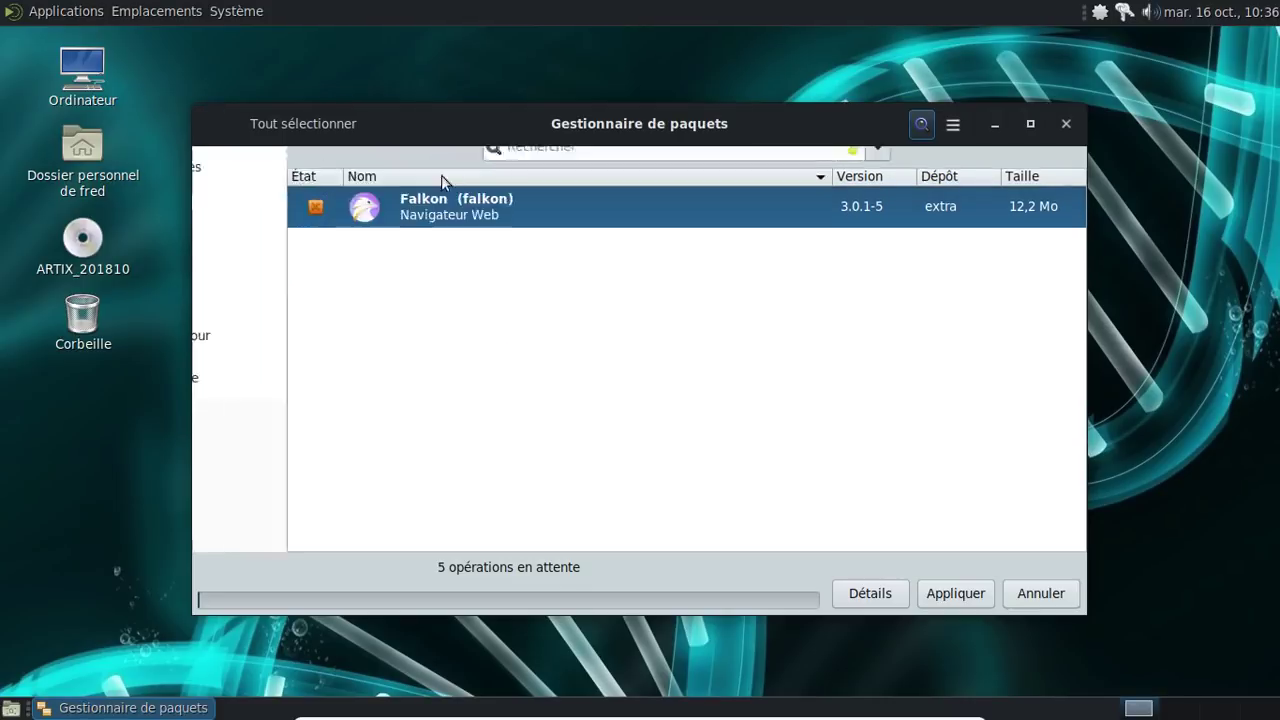
{"action": "left_click", "coordinate": [921, 124]}
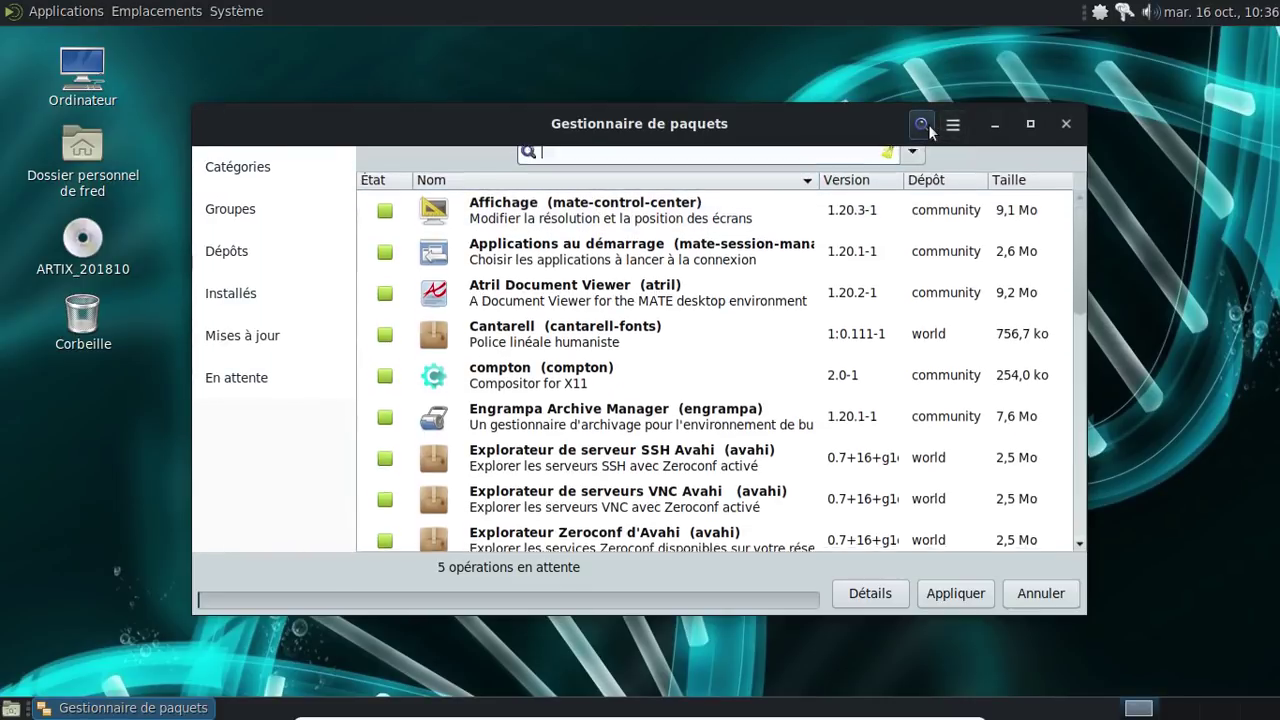
{"action": "type", "text": "firefox"}
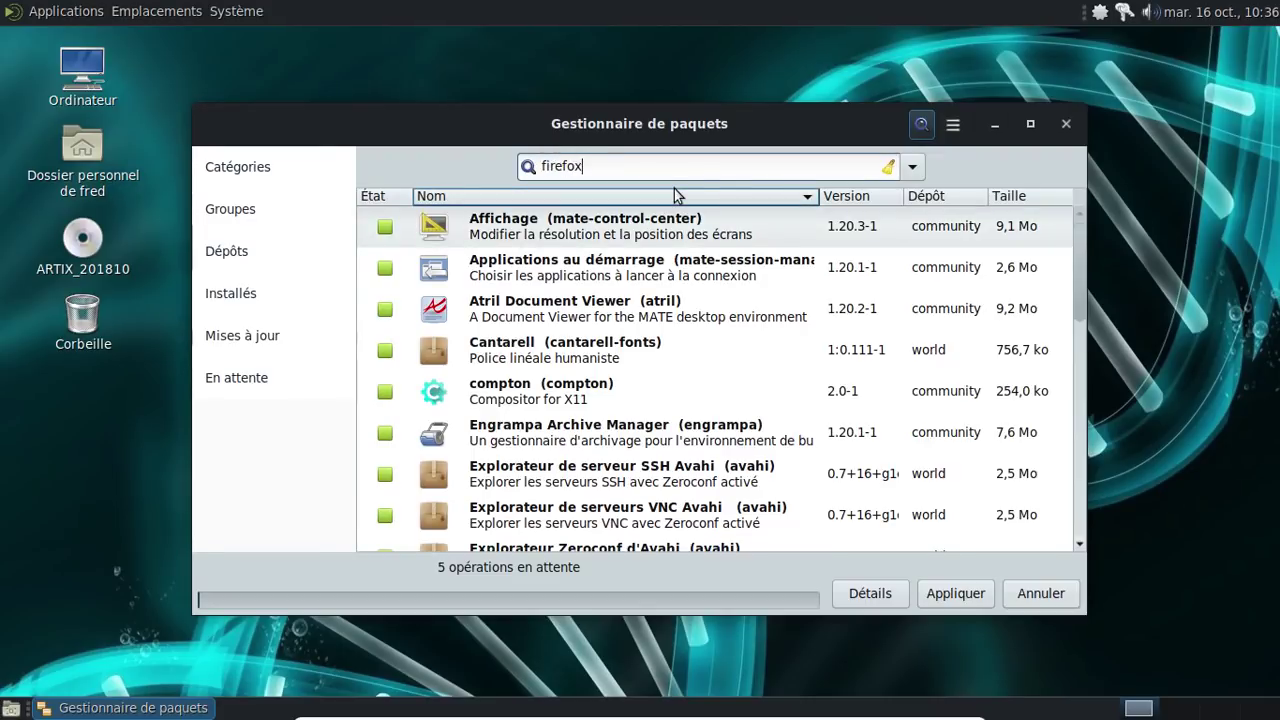
{"action": "type", "text": "-i18n-fr"}
Step: Mark firefox-i18n-fr for install, apply changes with mailcap as provider, confirm, and close Pamac
{"action": "left_click", "coordinate": [221, 227]}
{"action": "left_click", "coordinate": [949, 596]}
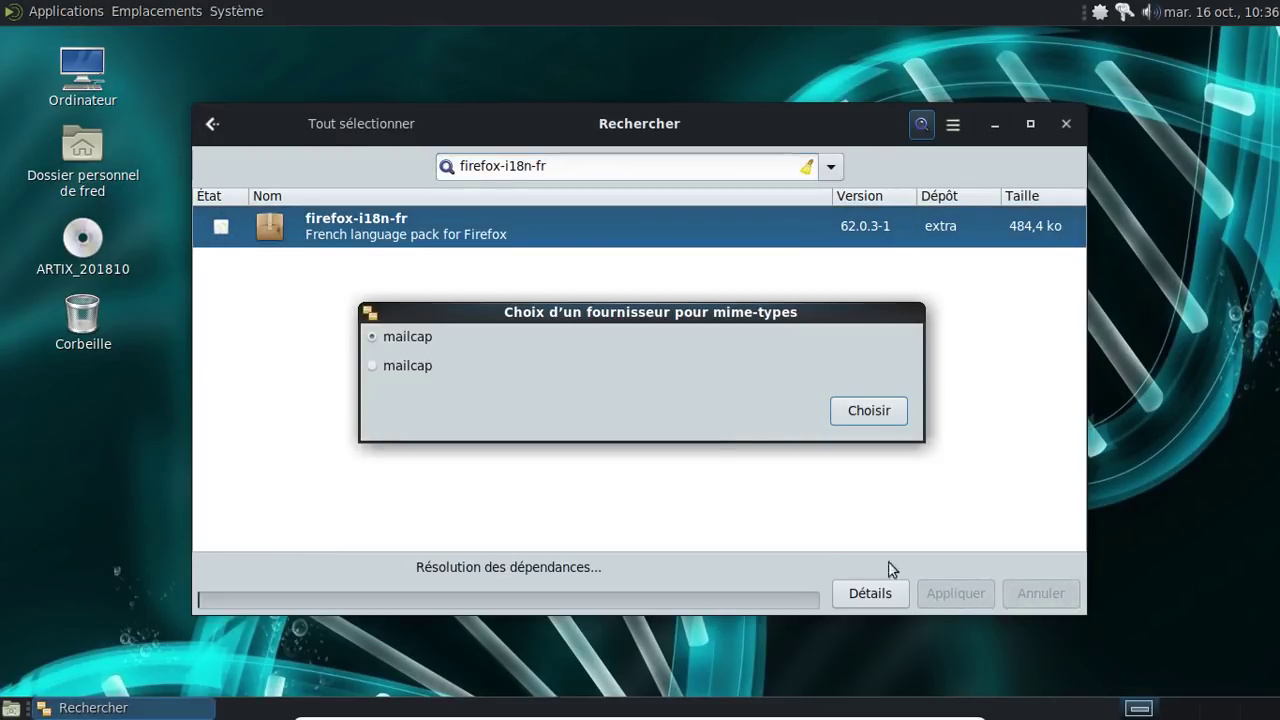
{"action": "left_click", "coordinate": [854, 412]}
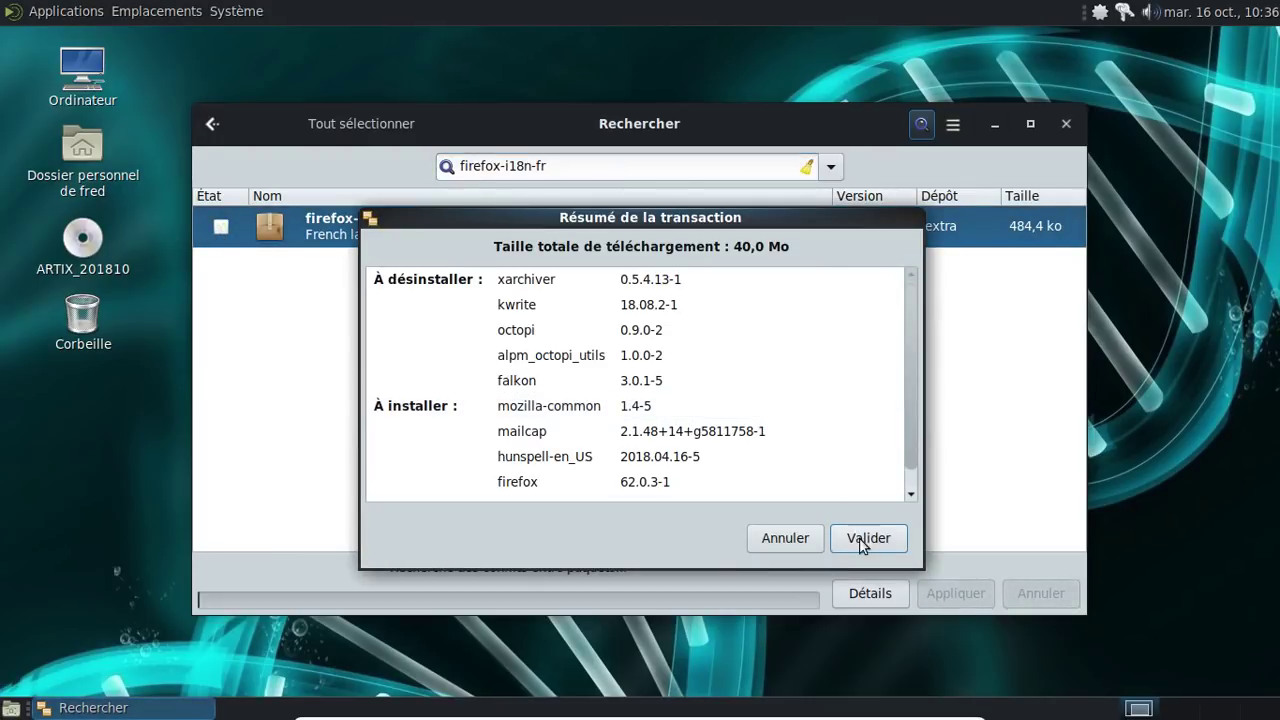
{"action": "left_click", "coordinate": [858, 538]}
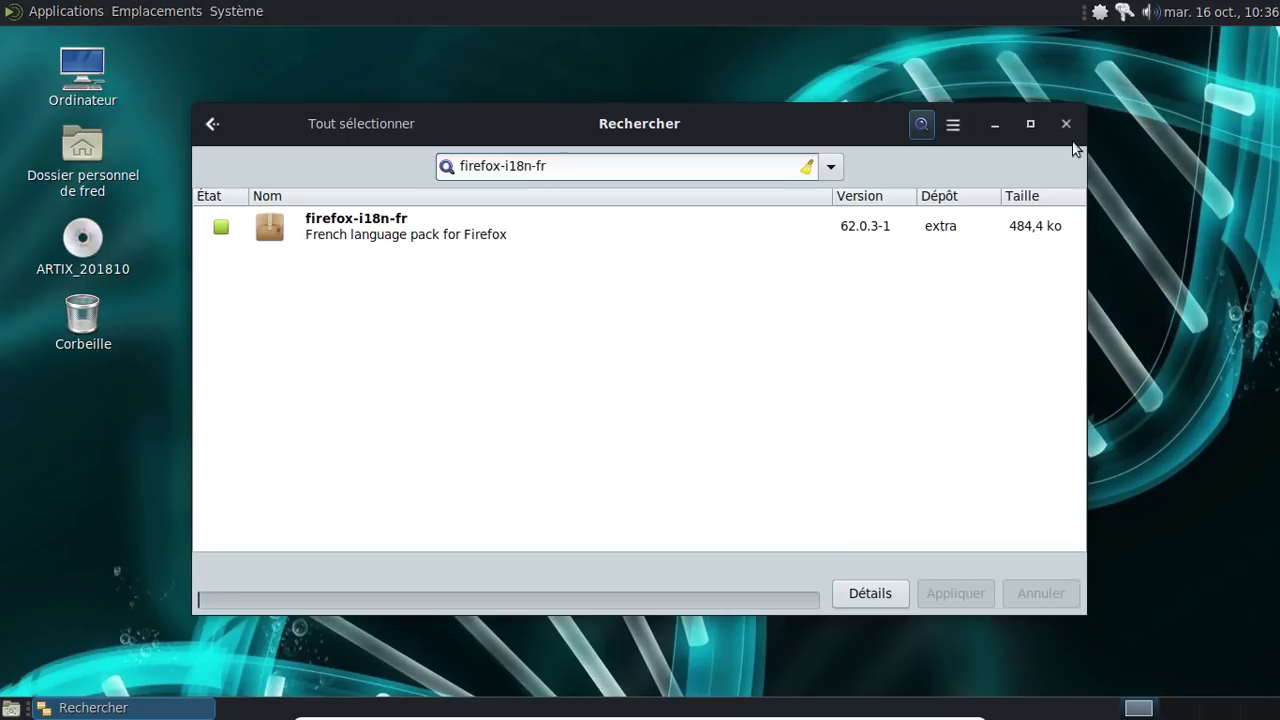
{"action": "left_click", "coordinate": [1068, 124]}
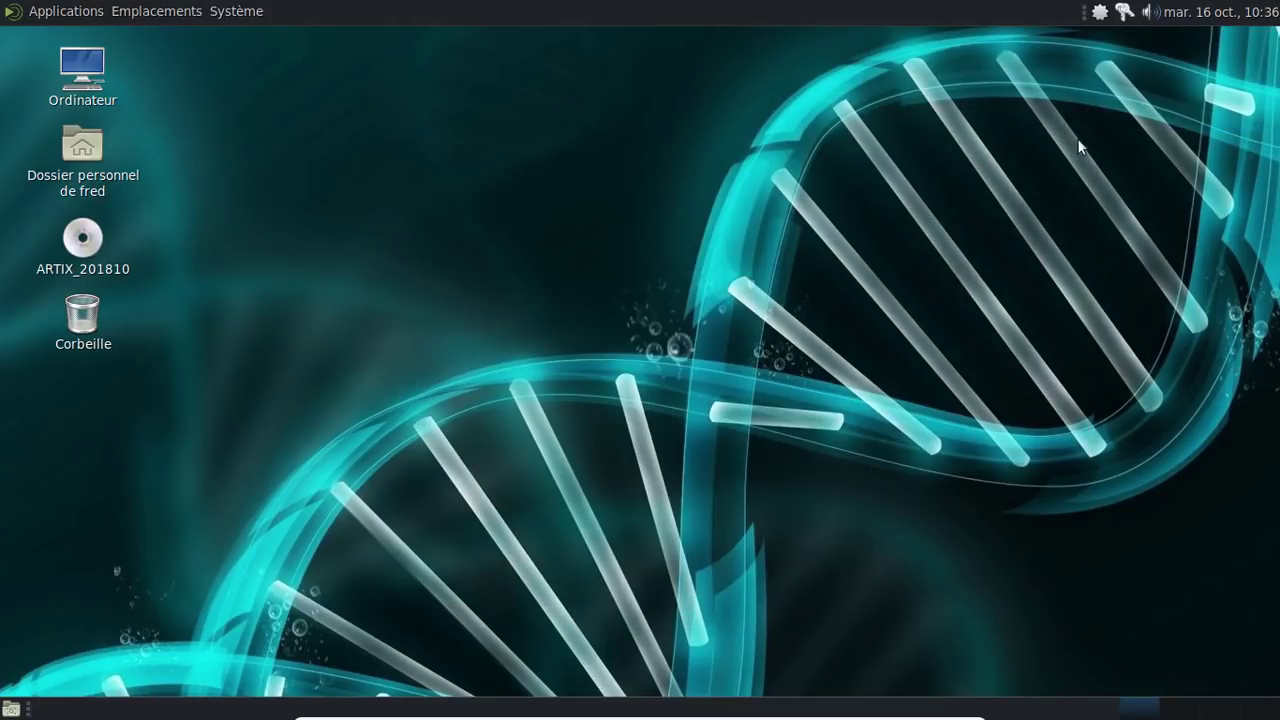
Step: Launch MATE Terminal from the Applications menu
{"action": "left_click", "coordinate": [60, 13]}
{"action": "mouse_move", "coordinate": [104, 150]}
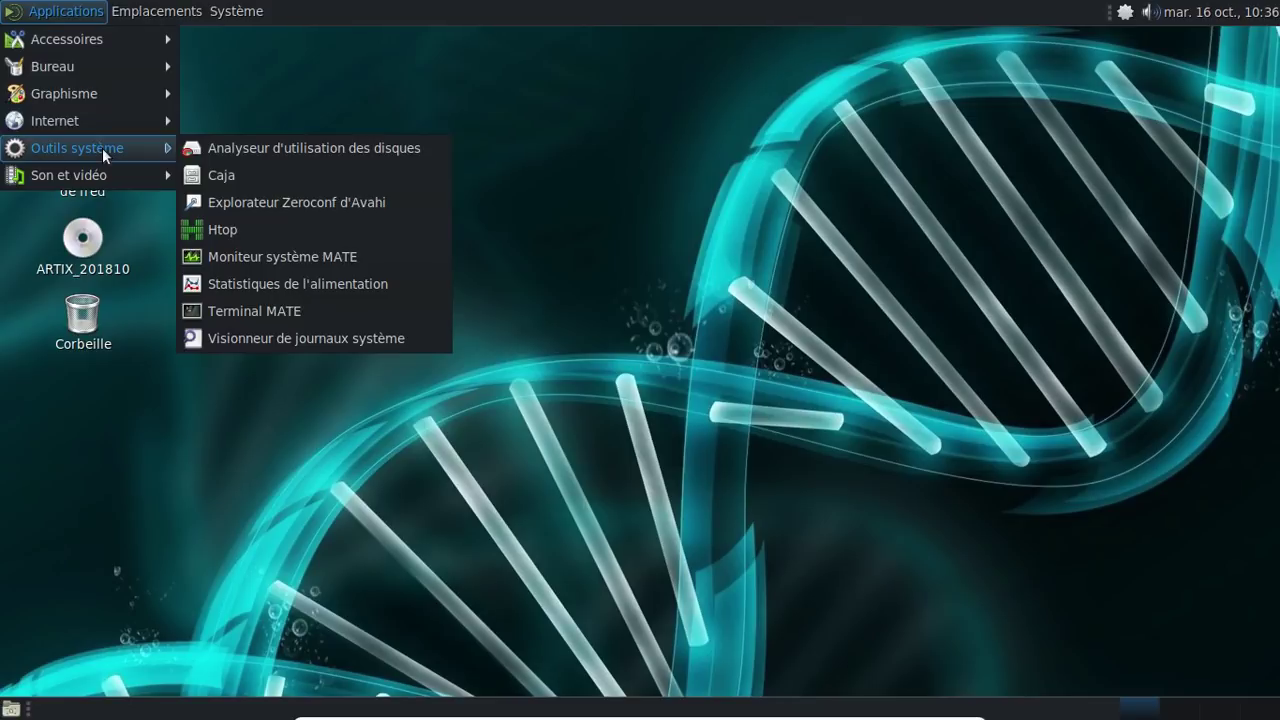
{"action": "left_click", "coordinate": [194, 311]}
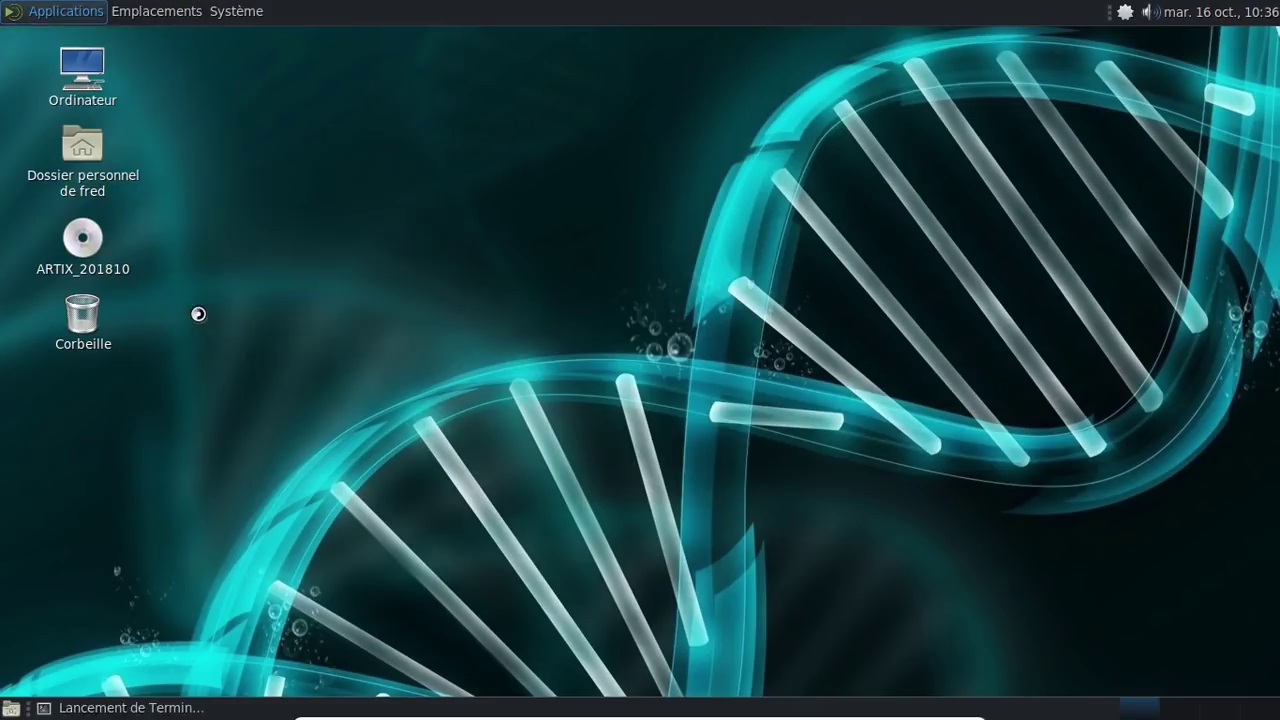
Step: Install mc with sudo pacman -S mc, then run Midnight Commander via sudo mc
{"action": "type", "text": "sudo "}
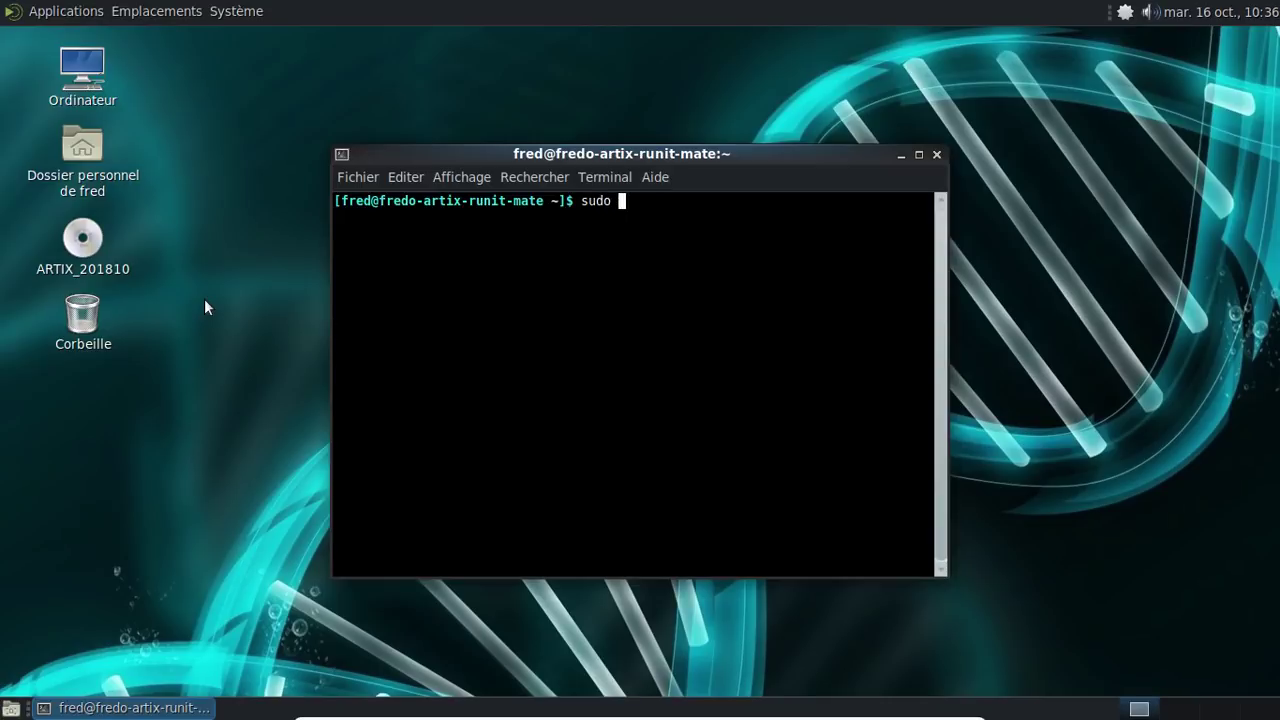
{"action": "type", "text": "pacman -S mc"}
{"action": "key", "text": "Return"}
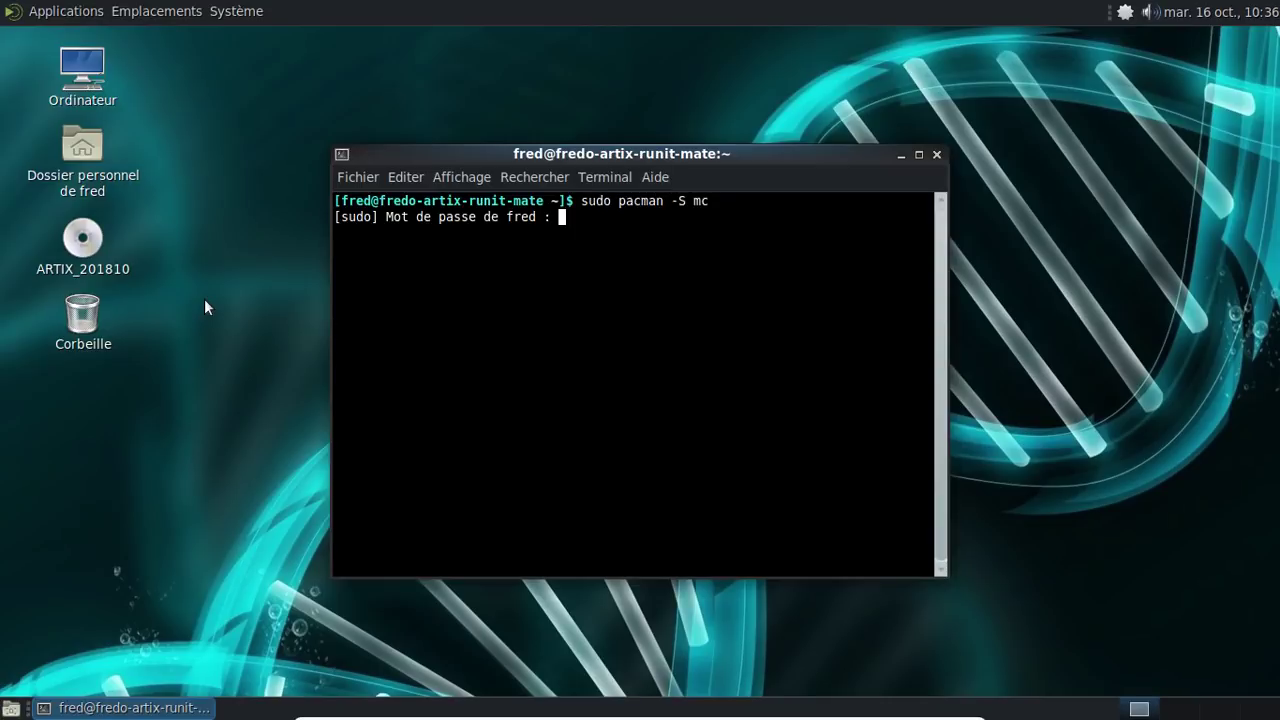
{"action": "key", "text": "Return"}
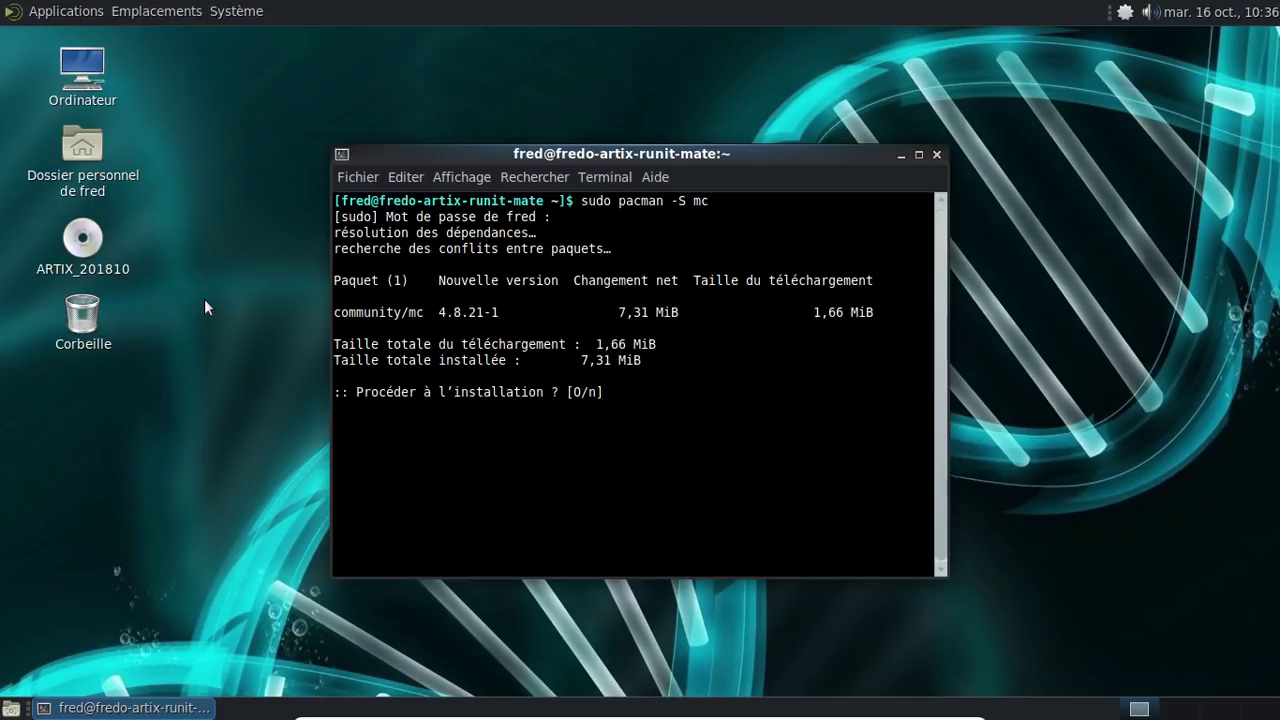
{"action": "key", "text": "Return"}
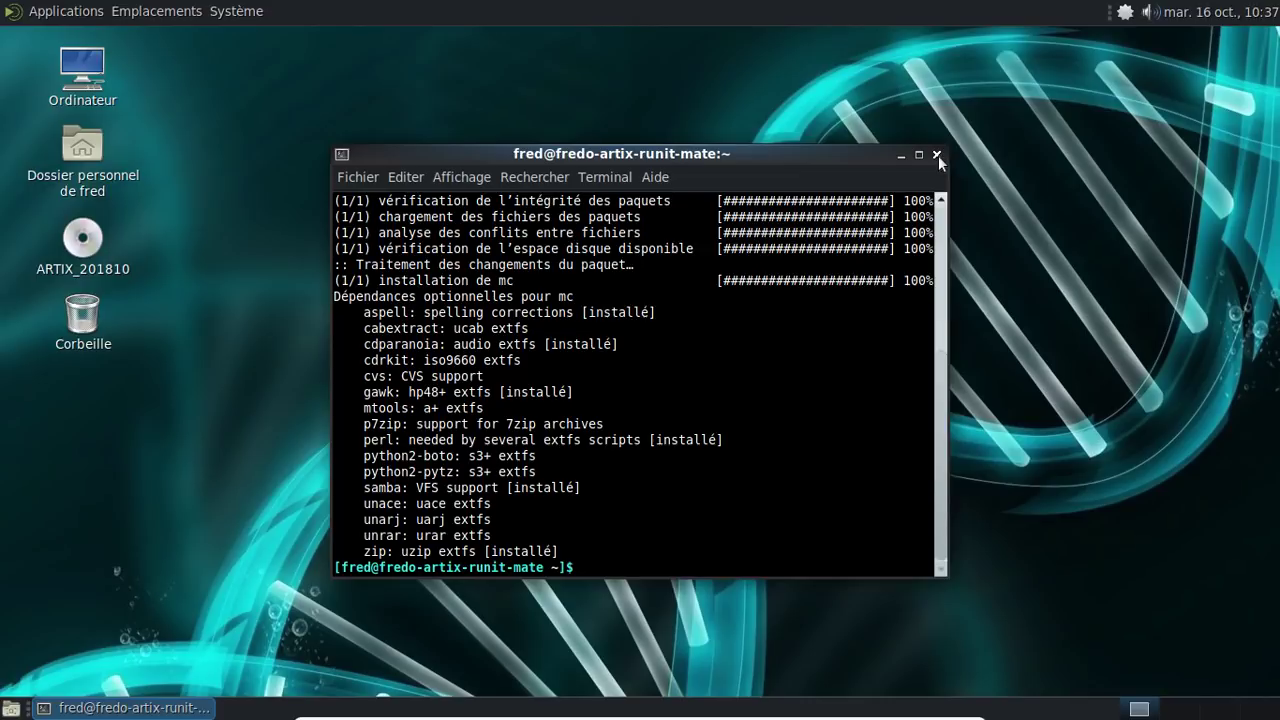
{"action": "type", "text": "sudo mc"}
{"action": "key", "text": "Return"}
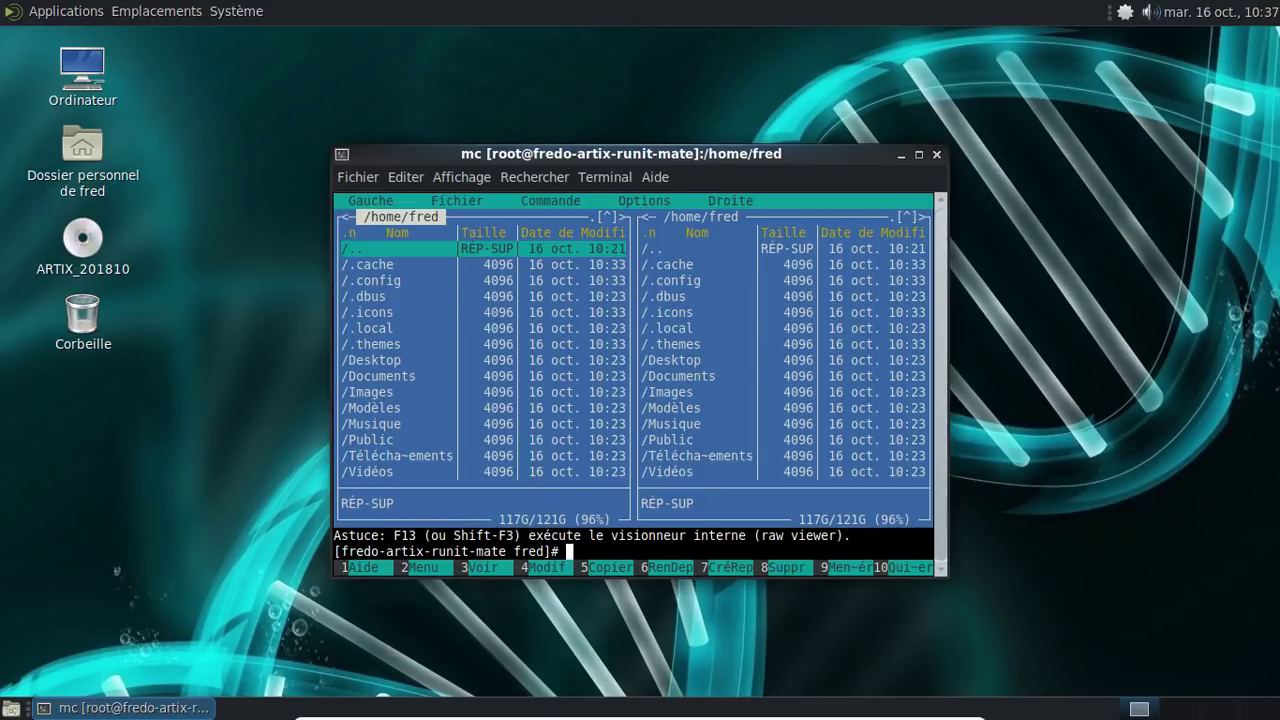
Step: Launch Firefox and close its Firefox Sync and privacy policy welcome tabs
{"action": "left_click", "coordinate": [67, 13]}
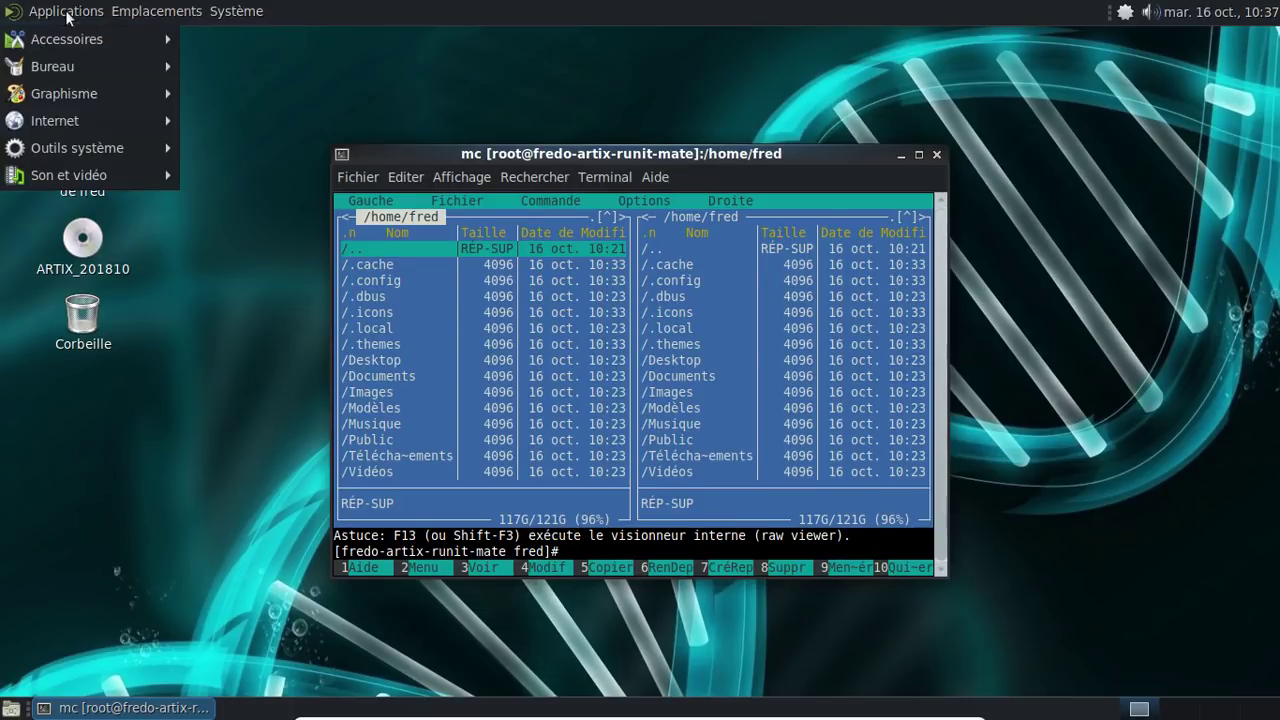
{"action": "mouse_move", "coordinate": [80, 120]}
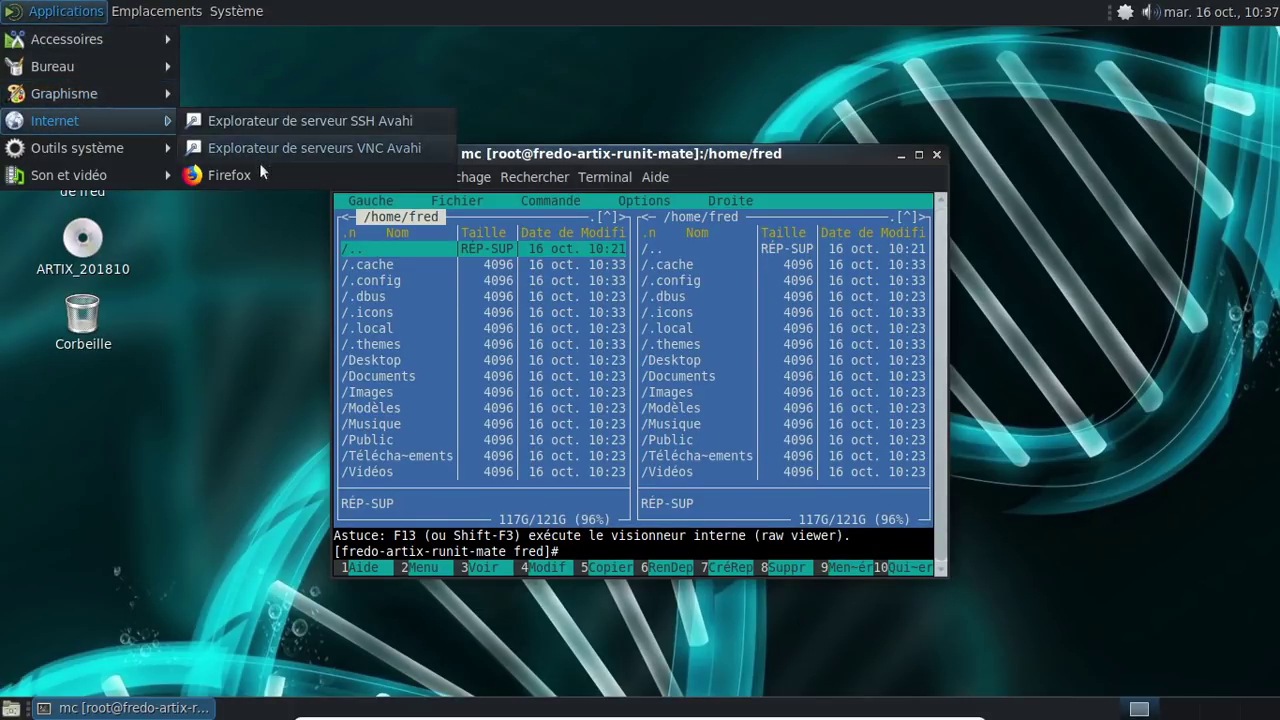
{"action": "left_click", "coordinate": [260, 170]}
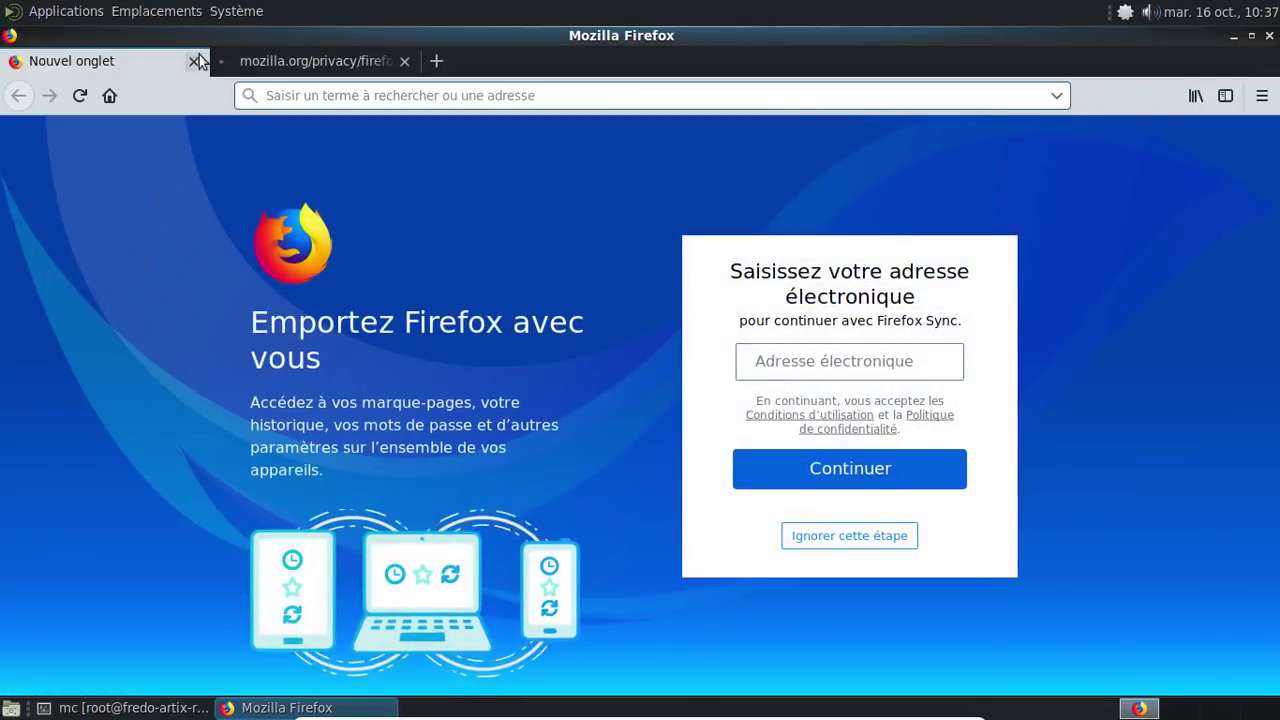
{"action": "left_click", "coordinate": [194, 61]}
{"action": "left_click", "coordinate": [246, 62]}
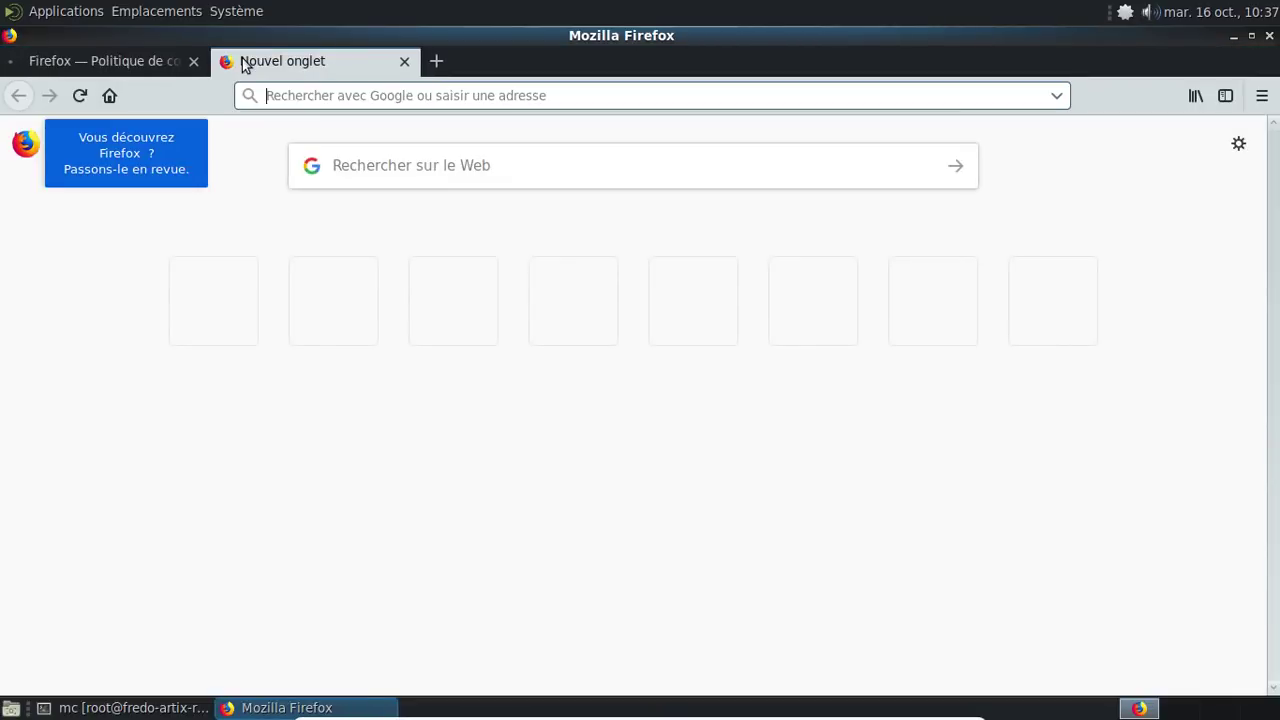
{"action": "left_click", "coordinate": [193, 60]}
Step: Go to artixlinux.org, open the Wiki's Runit page, and scroll to Basic usage
{"action": "left_click", "coordinate": [280, 97]}
{"action": "type", "text": "ar"}
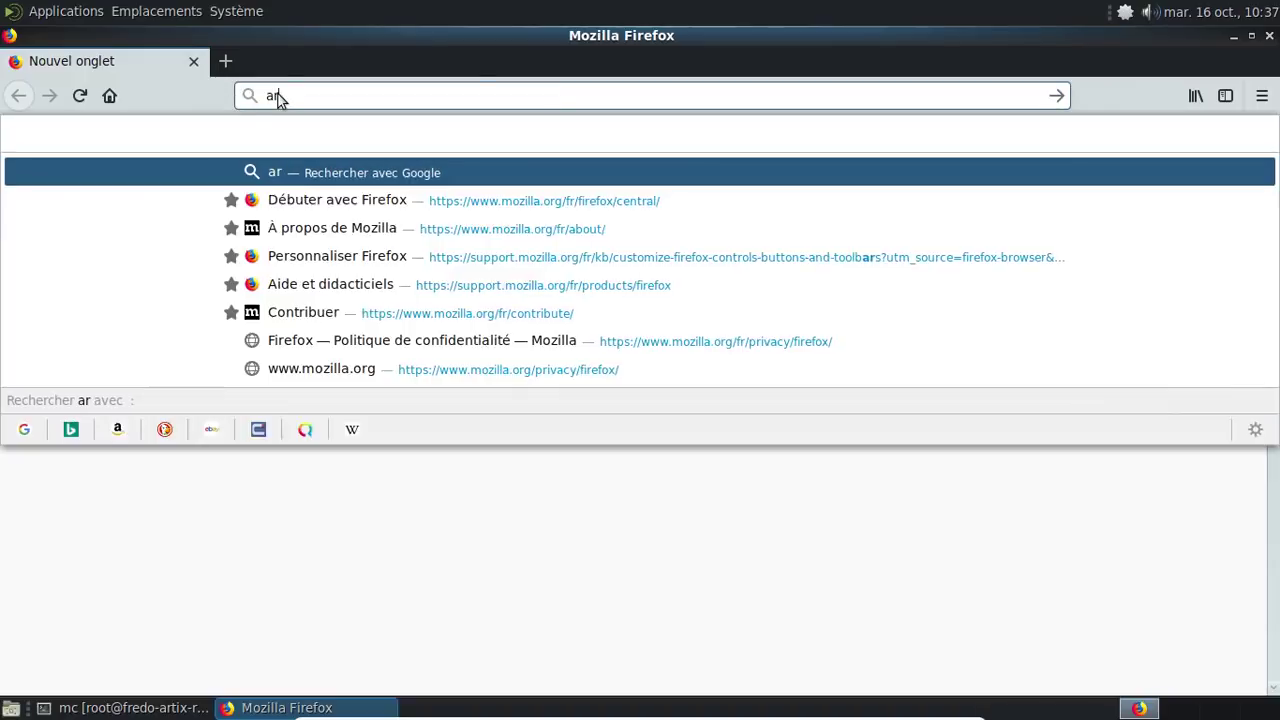
{"action": "type", "text": "tixlinux.org"}
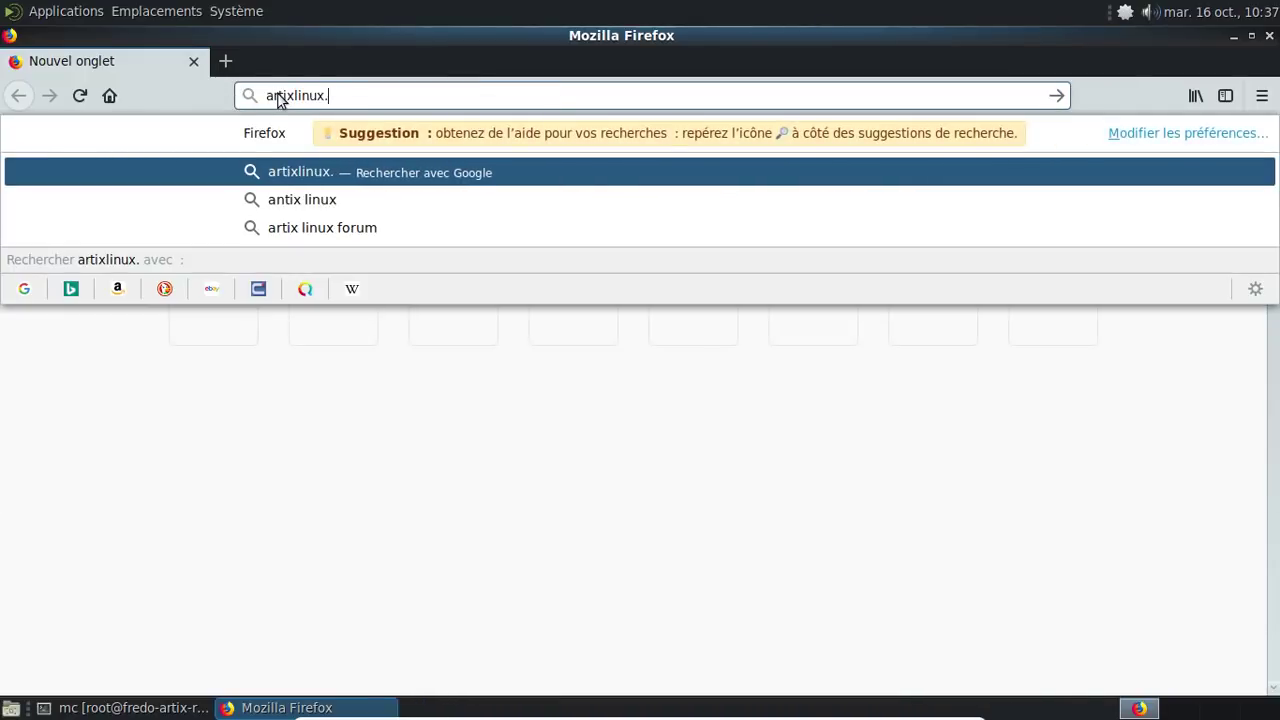
{"action": "key", "text": "Return"}
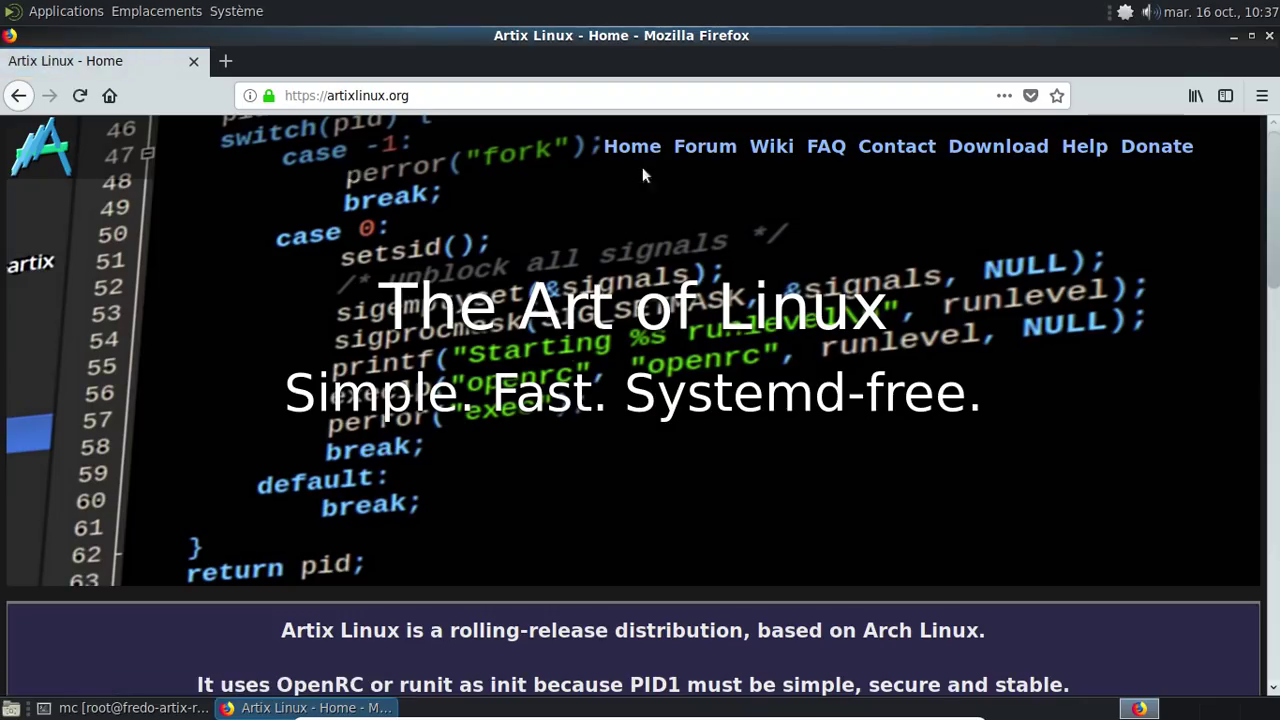
{"action": "left_click", "coordinate": [773, 150]}
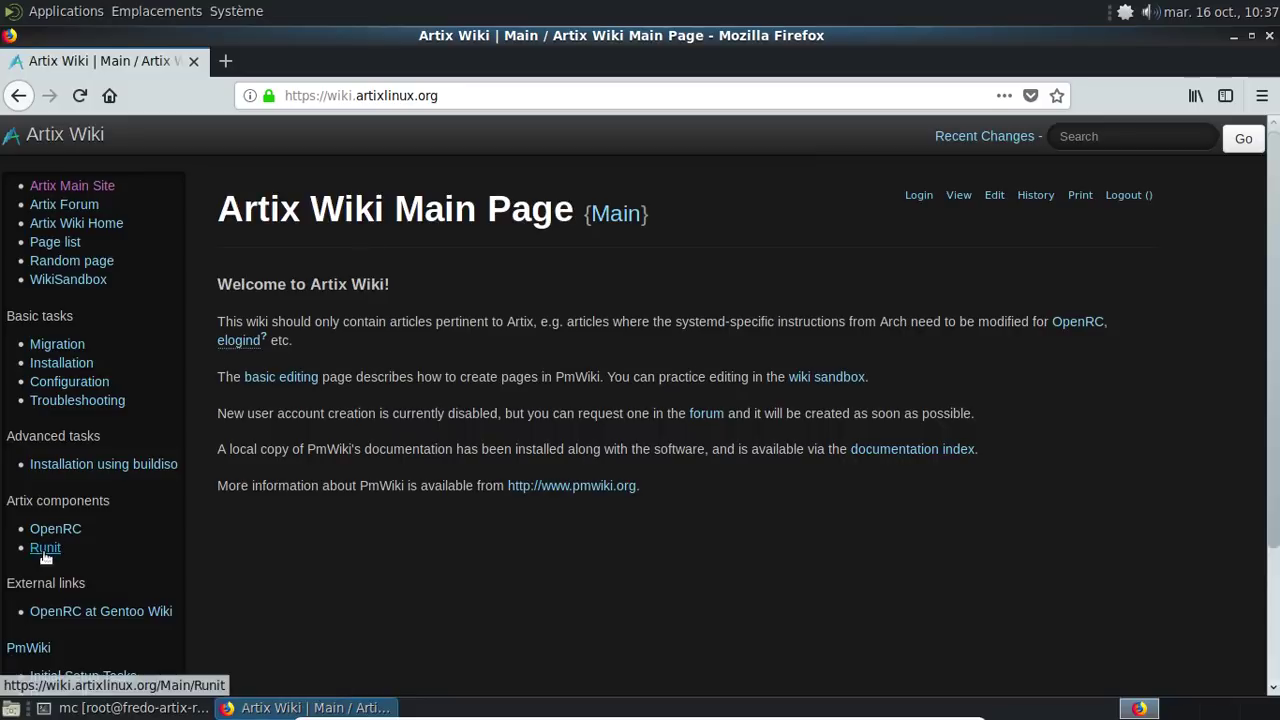
{"action": "left_click", "coordinate": [45, 548]}
{"action": "scroll", "coordinate": [460, 405], "scroll_direction": "down", "scroll_amount": 3}
{"action": "scroll", "coordinate": [460, 410], "scroll_direction": "down", "scroll_amount": 6}
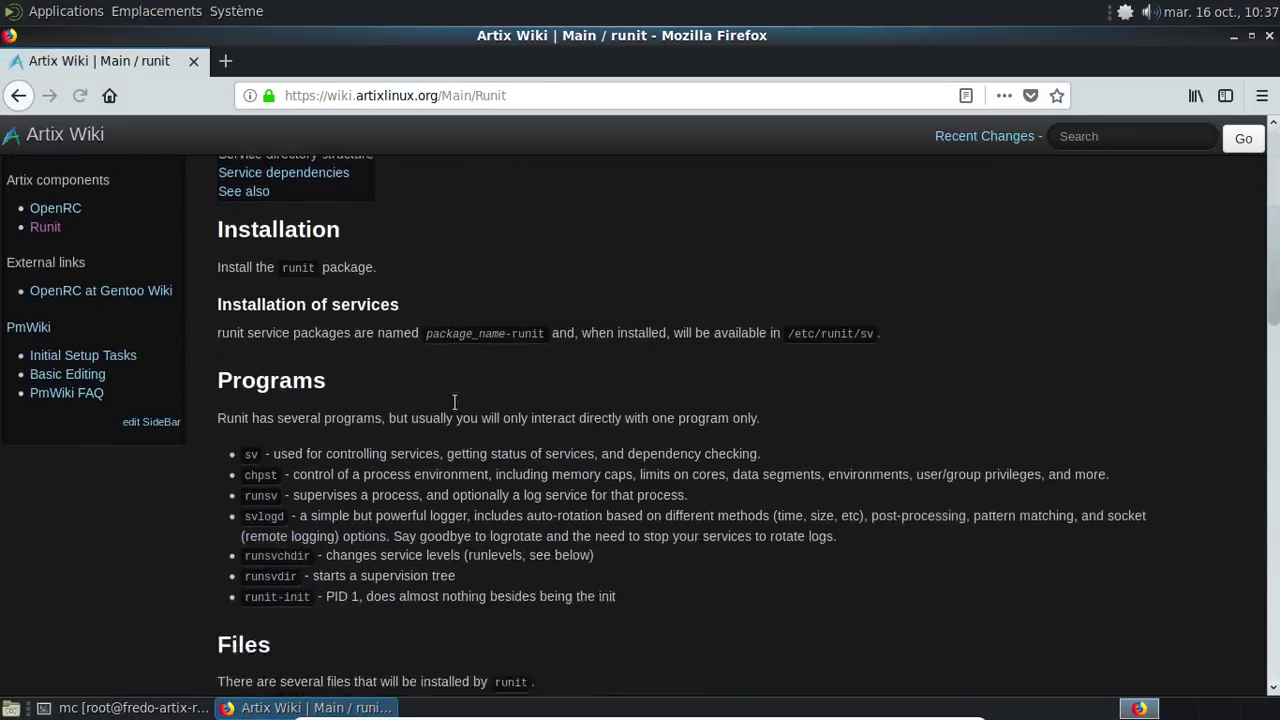
{"action": "scroll", "coordinate": [454, 401], "scroll_direction": "up", "scroll_amount": 2}
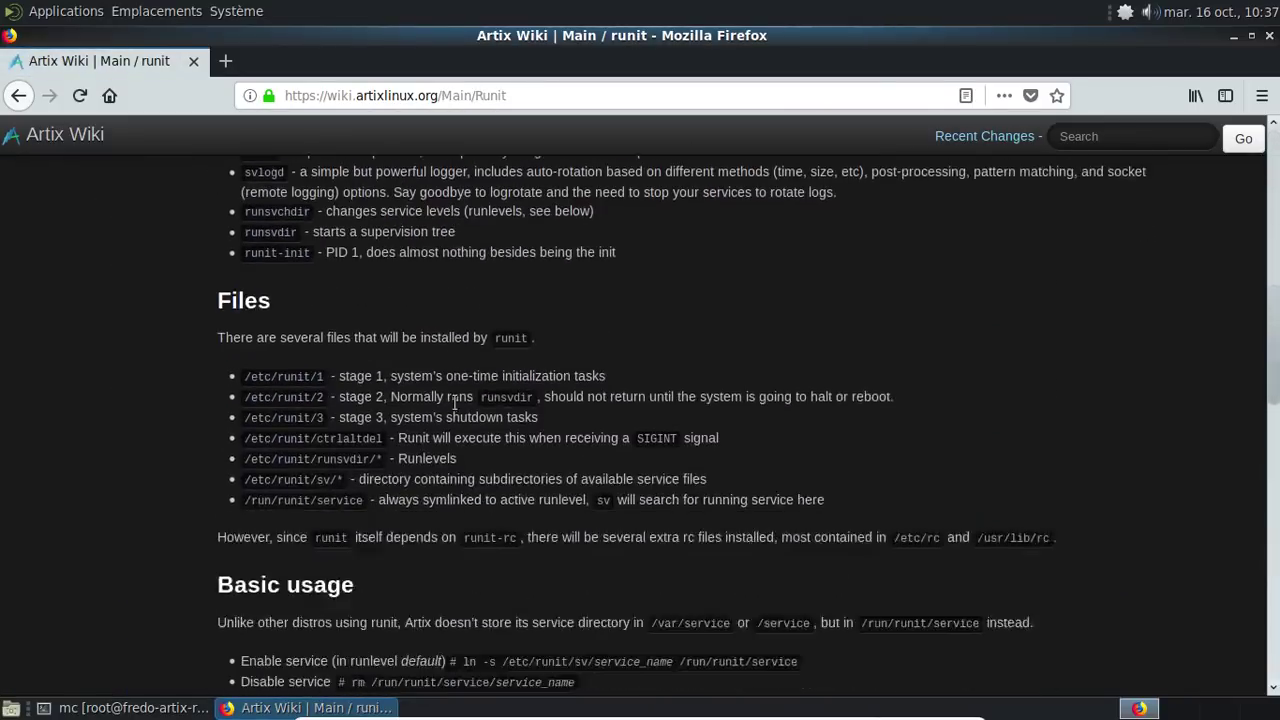
{"action": "scroll", "coordinate": [470, 400], "scroll_direction": "down", "scroll_amount": 5}
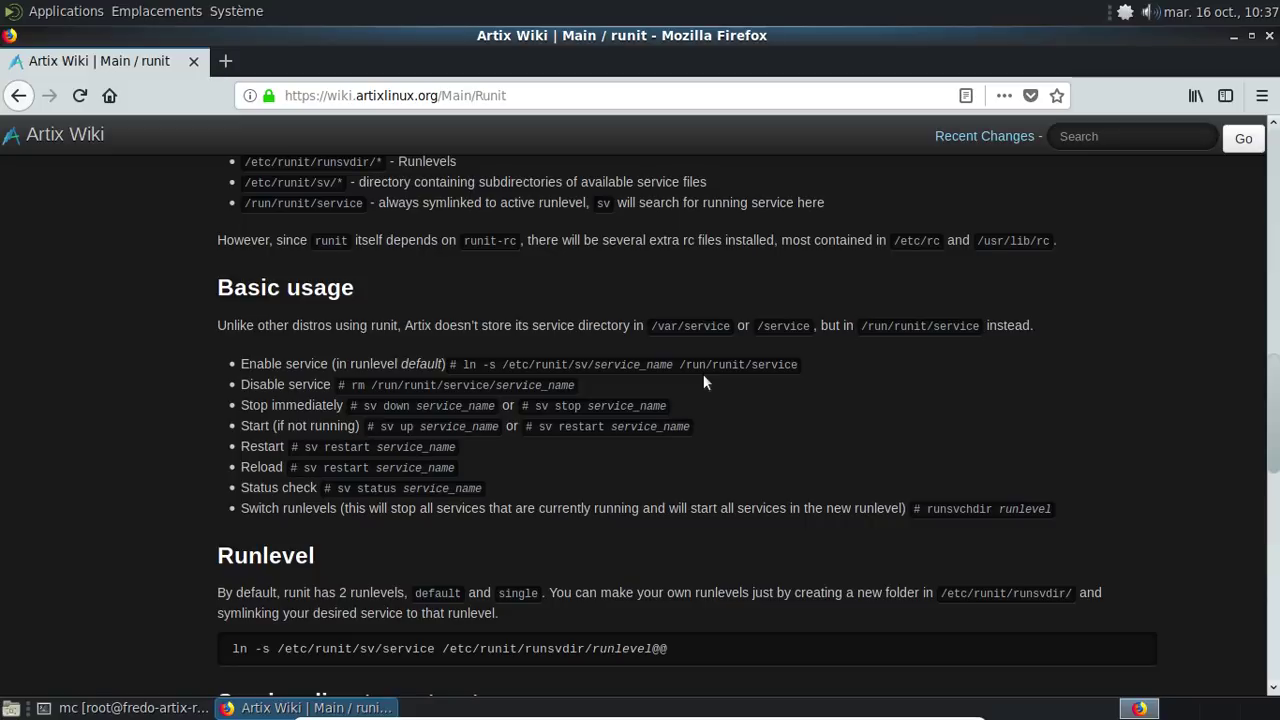
Step: Navigate Midnight Commander's right panel to /run/runit/service
{"action": "key", "text": "alt+Tab"}
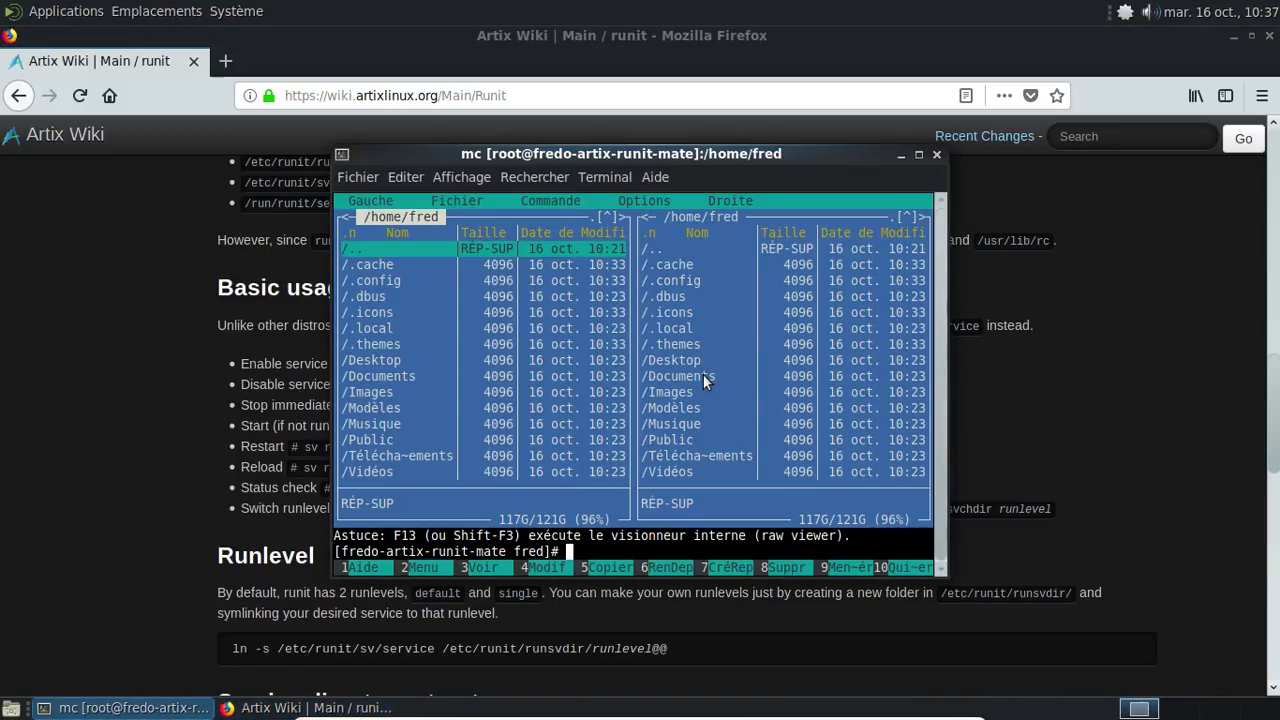
{"action": "key", "text": "Tab"}
{"action": "key", "text": "Return"}
{"action": "key", "text": "Return"}
{"action": "key", "text": "Up"}
{"action": "key", "text": "Down"}
{"action": "key", "text": "Down"}
{"action": "key", "text": "Down"}
{"action": "key", "text": "Down"}
{"action": "key", "text": "Down"}
{"action": "key", "text": "Down"}
{"action": "key", "text": "Down"}
{"action": "key", "text": "Down"}
{"action": "key", "text": "Down"}
{"action": "key", "text": "Down"}
{"action": "key", "text": "Down"}
{"action": "key", "text": "Down"}
{"action": "key", "text": "Down"}
{"action": "key", "text": "Down"}
{"action": "key", "text": "Down"}
{"action": "key", "text": "Return"}
{"action": "key", "text": "Return"}
{"action": "key", "text": "Up"}
{"action": "key", "text": "Up"}
{"action": "key", "text": "Up"}
{"action": "key", "text": "Up"}
{"action": "key", "text": "Up"}
{"action": "key", "text": "Up"}
{"action": "key", "text": "Return"}
{"action": "key", "text": "Down"}
{"action": "key", "text": "Down"}
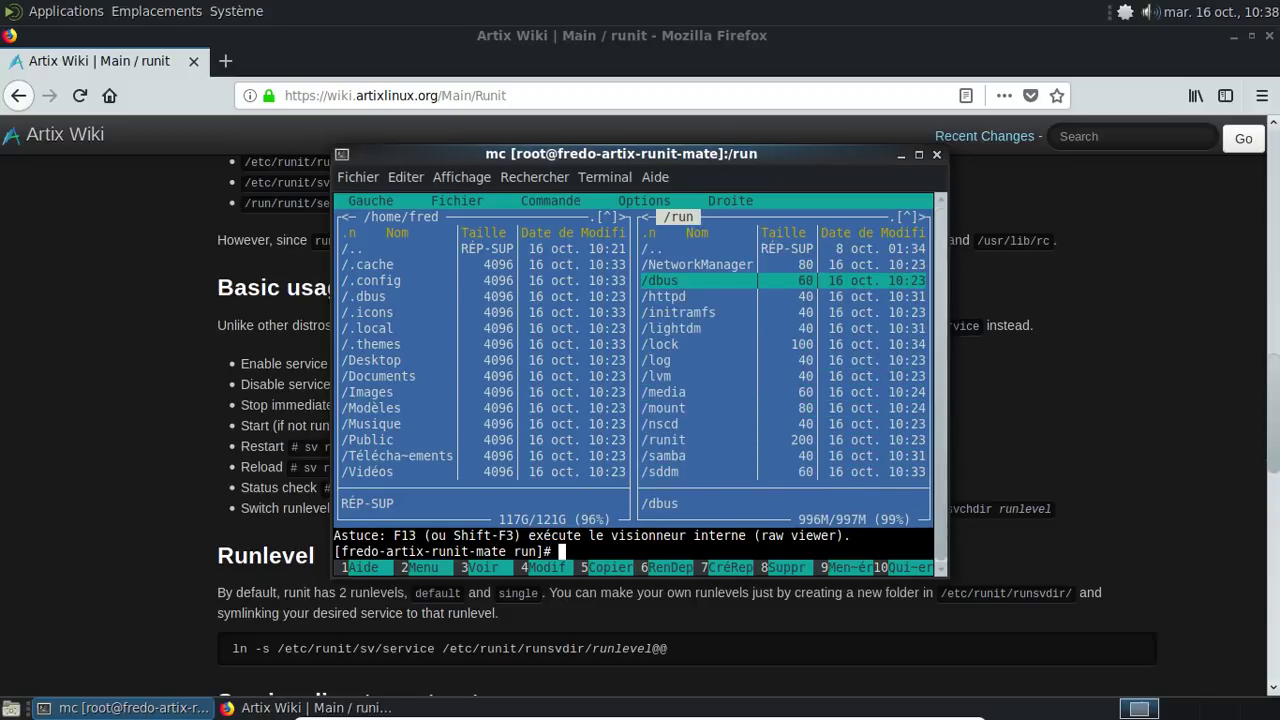
{"action": "key", "text": "Page_Down"}
{"action": "key", "text": "Down"}
{"action": "key", "text": "Down"}
{"action": "key", "text": "Down"}
{"action": "key", "text": "Up"}
{"action": "key", "text": "Up"}
{"action": "key", "text": "Up"}
{"action": "key", "text": "Up"}
{"action": "key", "text": "Up"}
{"action": "key", "text": "Up"}
{"action": "key", "text": "Up"}
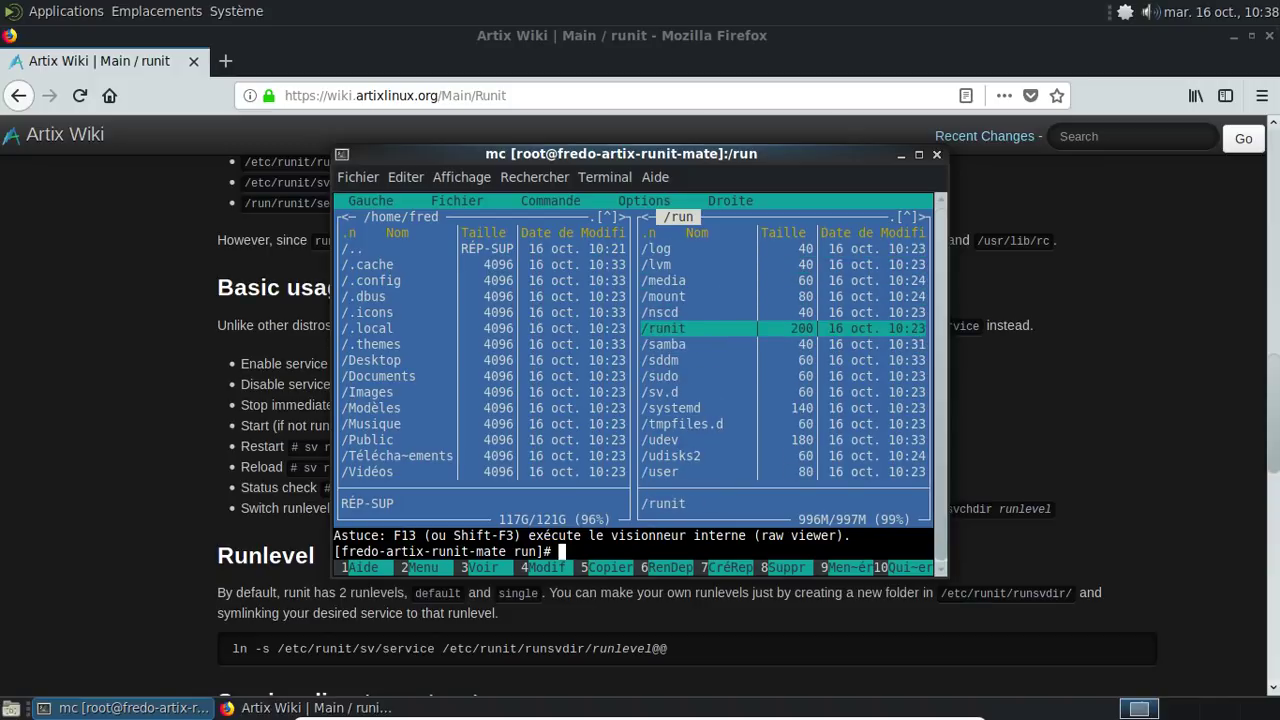
{"action": "key", "text": "Return"}
{"action": "key", "text": "Down"}
{"action": "key", "text": "Down"}
{"action": "key", "text": "Return"}
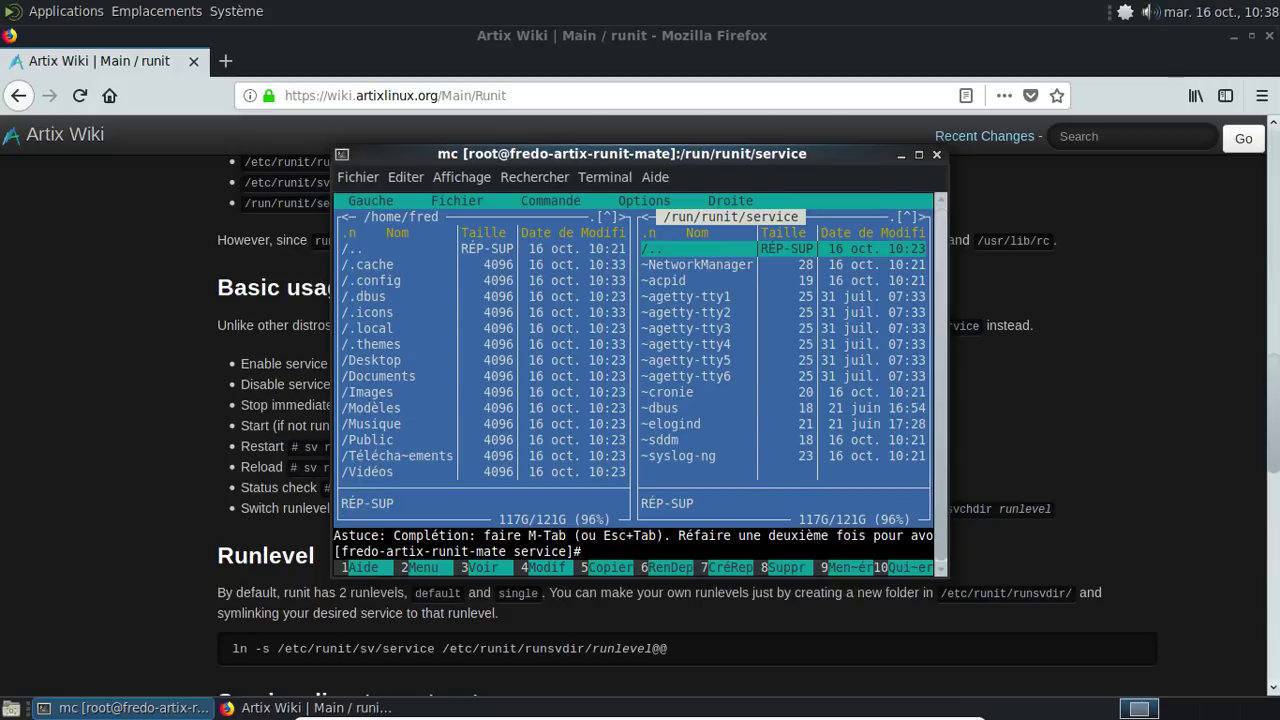
Step: Navigate the left panel to /etc/runit/sv, the available runit services
{"action": "key", "text": "Tab"}
{"action": "key", "text": "Return"}
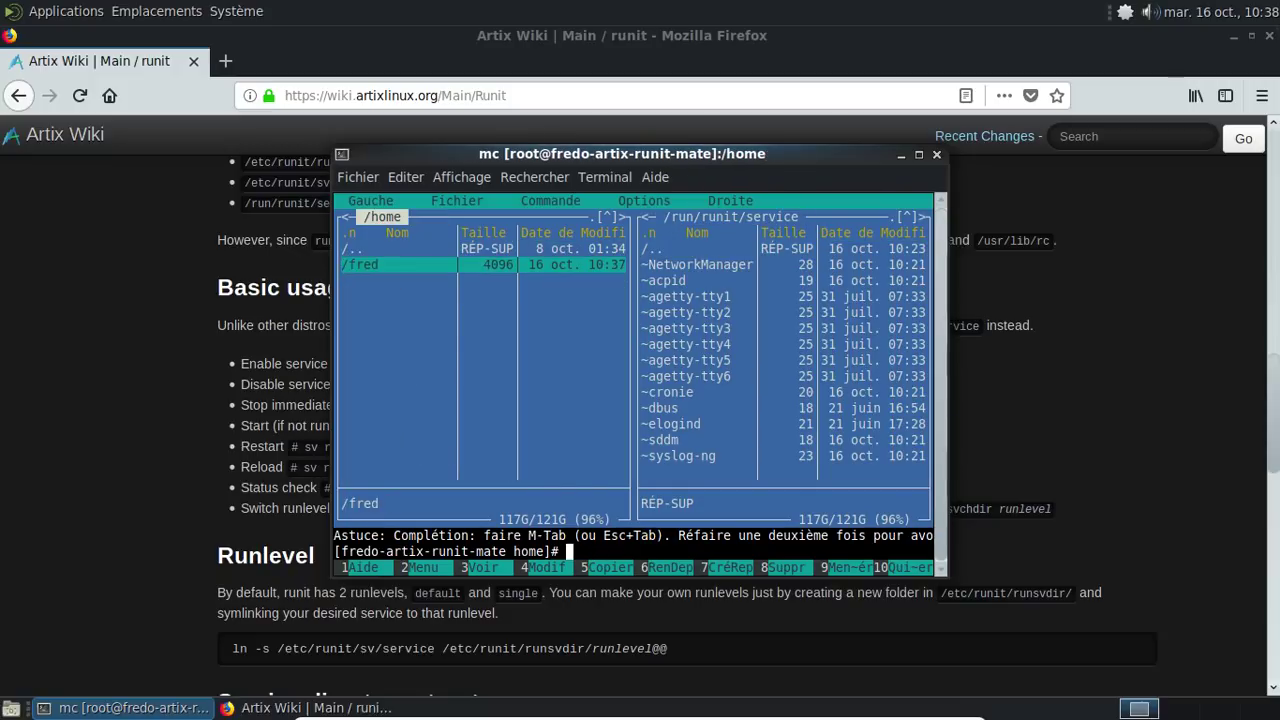
{"action": "key", "text": "Up"}
{"action": "key", "text": "Return"}
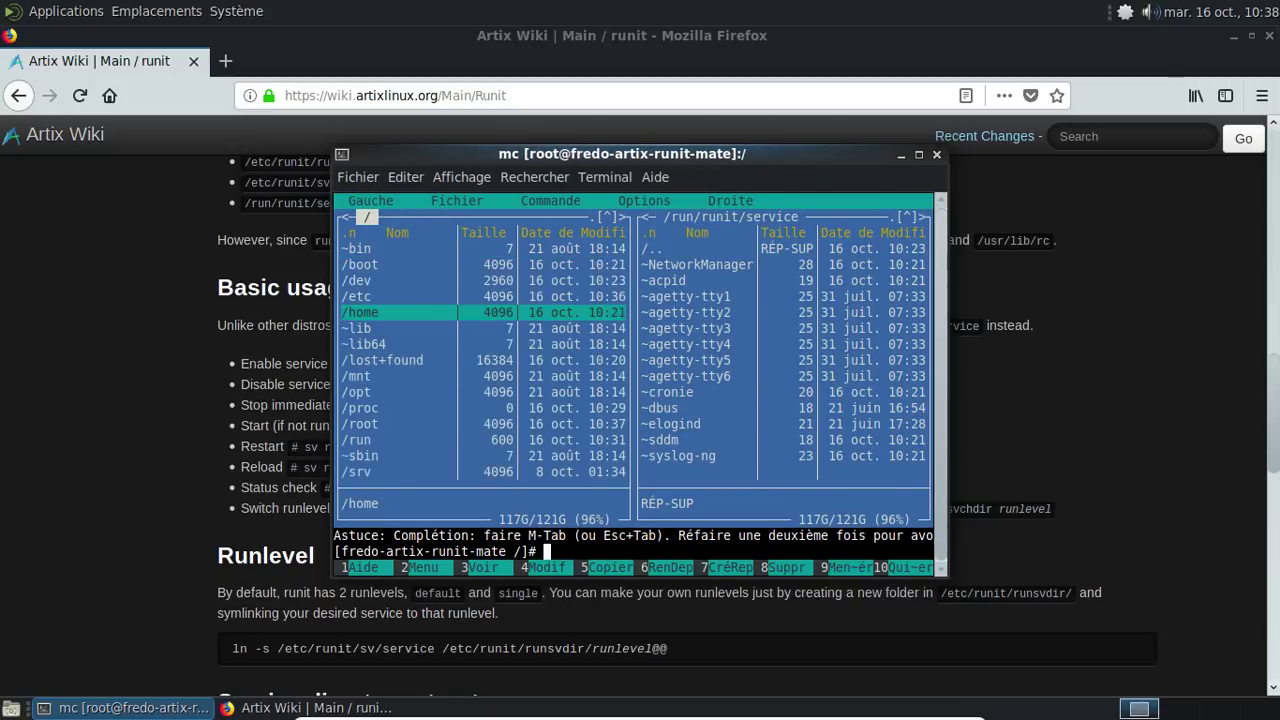
{"action": "key", "text": "Up"}
{"action": "key", "text": "Return"}
{"action": "key", "text": "Down"}
{"action": "key", "text": "Down"}
{"action": "key", "text": "Down"}
{"action": "key", "text": "Down"}
{"action": "key", "text": "Down"}
{"action": "key", "text": "Down"}
{"action": "key", "text": "Down"}
{"action": "key", "text": "Down"}
{"action": "key", "text": "Down"}
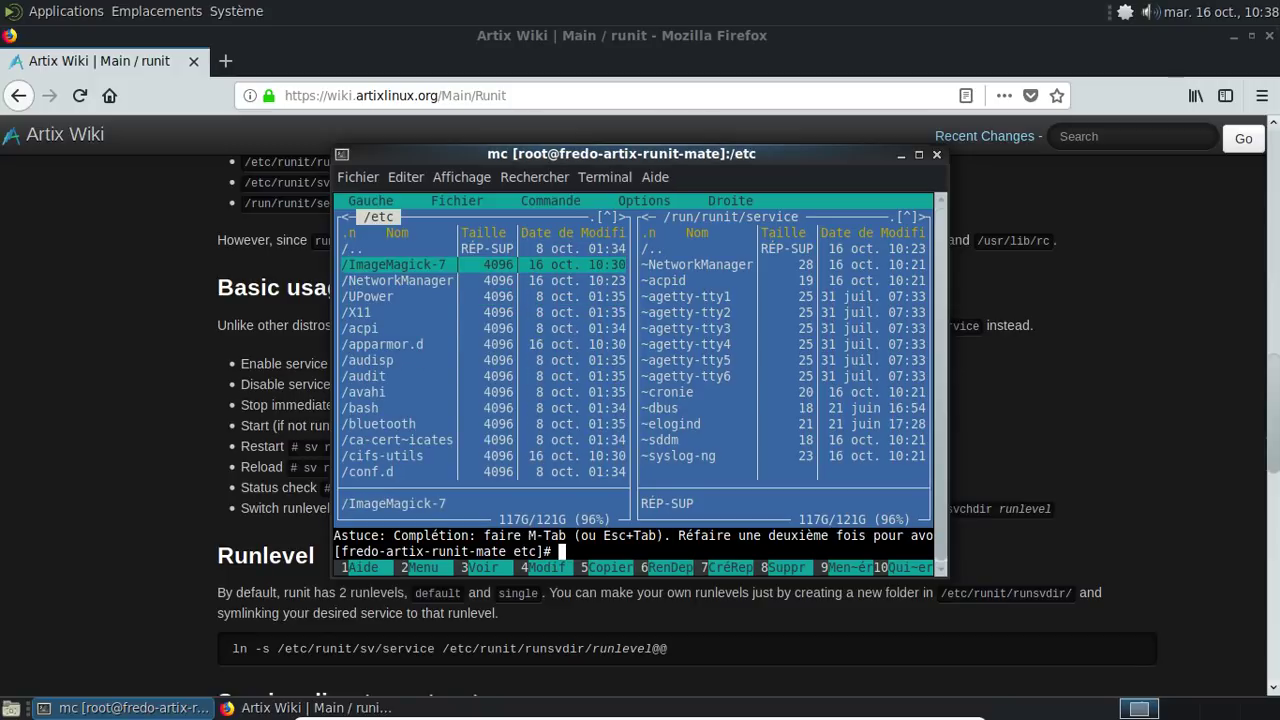
{"action": "key", "text": "Down"}
{"action": "key", "text": "Down"}
{"action": "key", "text": "Down"}
{"action": "key", "text": "Down"}
{"action": "key", "text": "Down"}
{"action": "key", "text": "Down"}
{"action": "key", "text": "Down"}
{"action": "key", "text": "Down"}
{"action": "key", "text": "Down"}
{"action": "key", "text": "Down"}
{"action": "key", "text": "Down"}
{"action": "key", "text": "Down"}
{"action": "key", "text": "Down"}
{"action": "key", "text": "Down"}
{"action": "key", "text": "Down"}
{"action": "key", "text": "Down"}
{"action": "key", "text": "Down"}
{"action": "key", "text": "Down"}
{"action": "key", "text": "Down"}
{"action": "key", "text": "Down"}
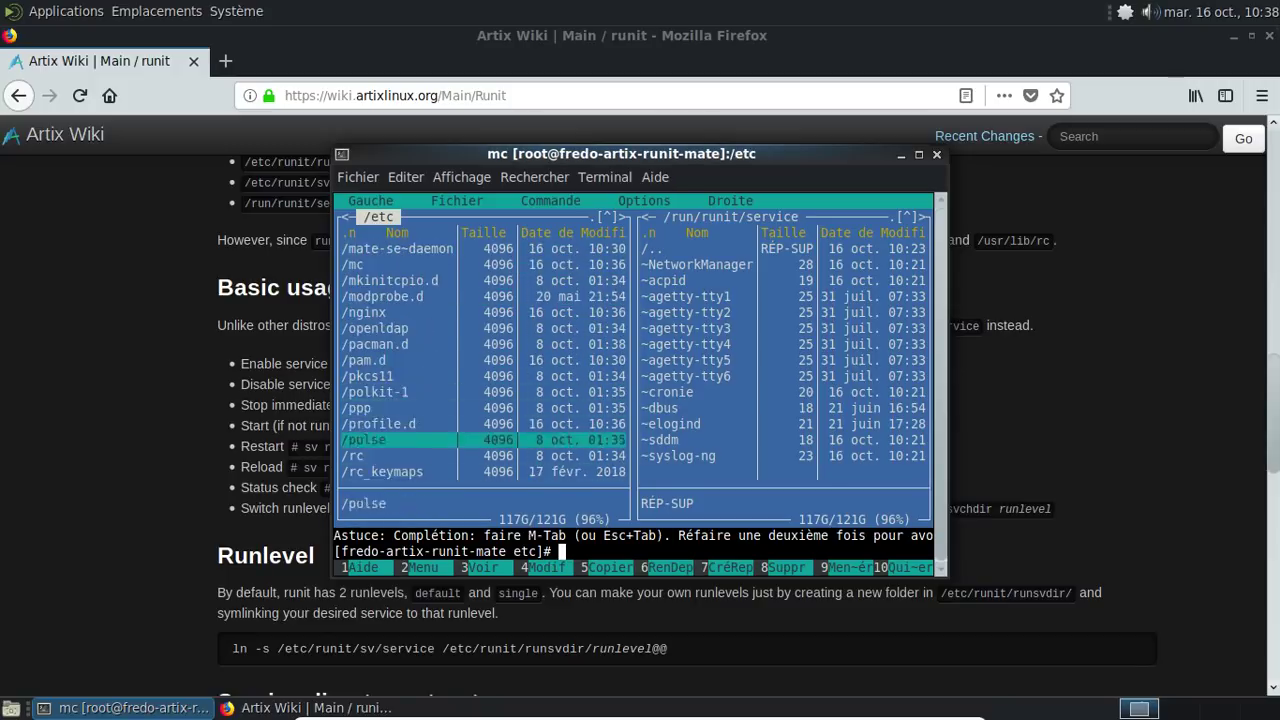
{"action": "key", "text": "Down"}
{"action": "key", "text": "Down"}
{"action": "key", "text": "Down"}
{"action": "key", "text": "Up"}
{"action": "key", "text": "Up"}
{"action": "key", "text": "Up"}
{"action": "key", "text": "Up"}
{"action": "key", "text": "Up"}
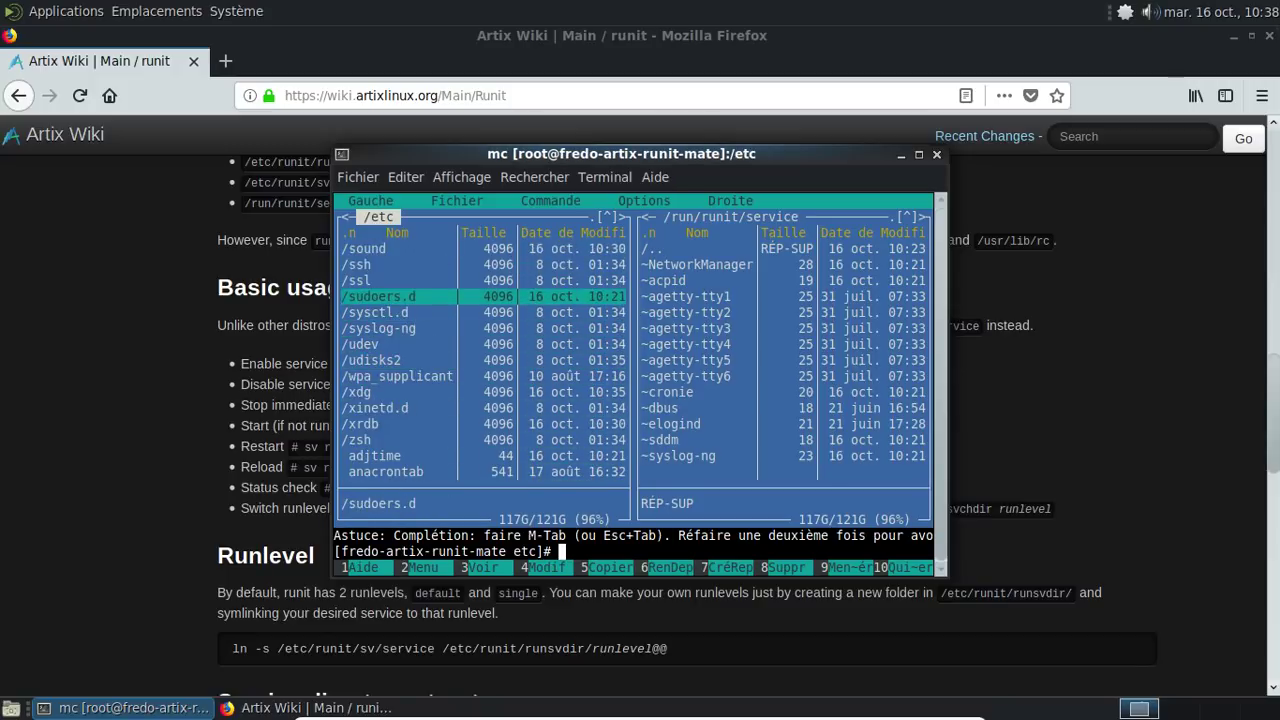
{"action": "key", "text": "Down"}
{"action": "key", "text": "Down"}
{"action": "key", "text": "Up"}
{"action": "key", "text": "Up"}
{"action": "key", "text": "Up"}
{"action": "key", "text": "Up"}
{"action": "key", "text": "Up"}
{"action": "key", "text": "Up"}
{"action": "key", "text": "Up"}
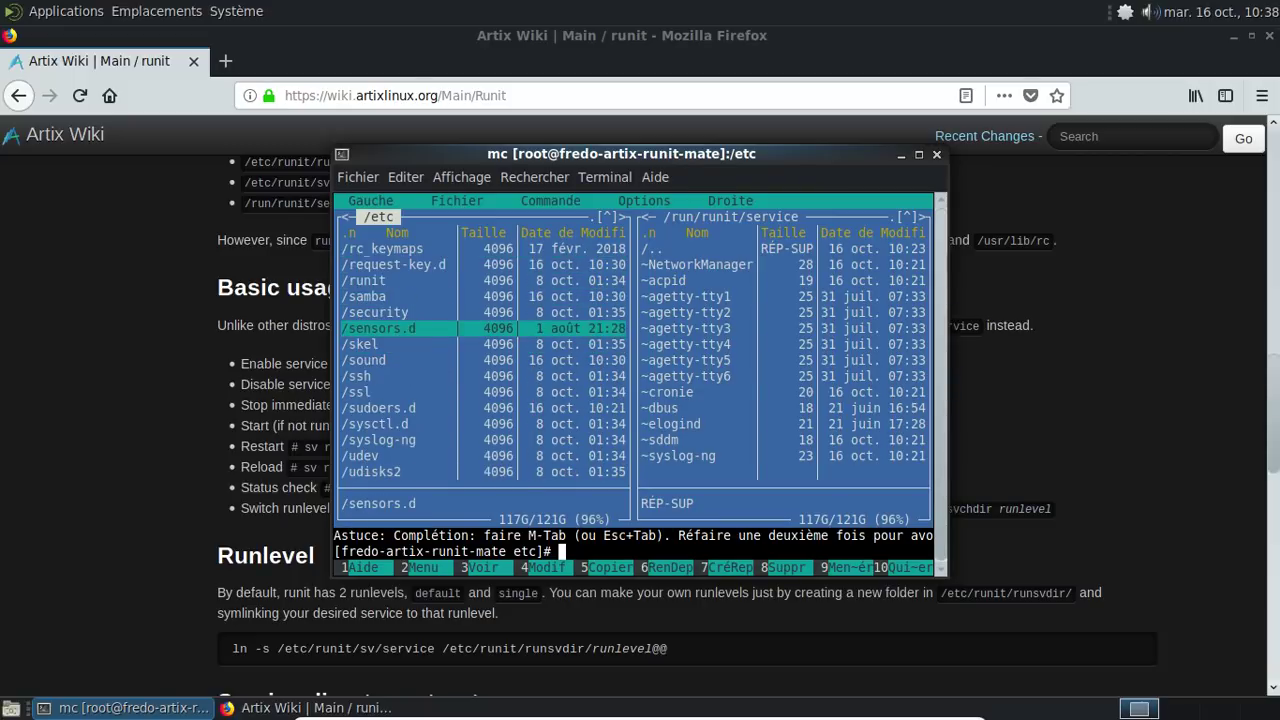
{"action": "key", "text": "Up"}
{"action": "key", "text": "Up"}
{"action": "key", "text": "Up"}
{"action": "key", "text": "Return"}
{"action": "key", "text": "Down"}
{"action": "key", "text": "Down"}
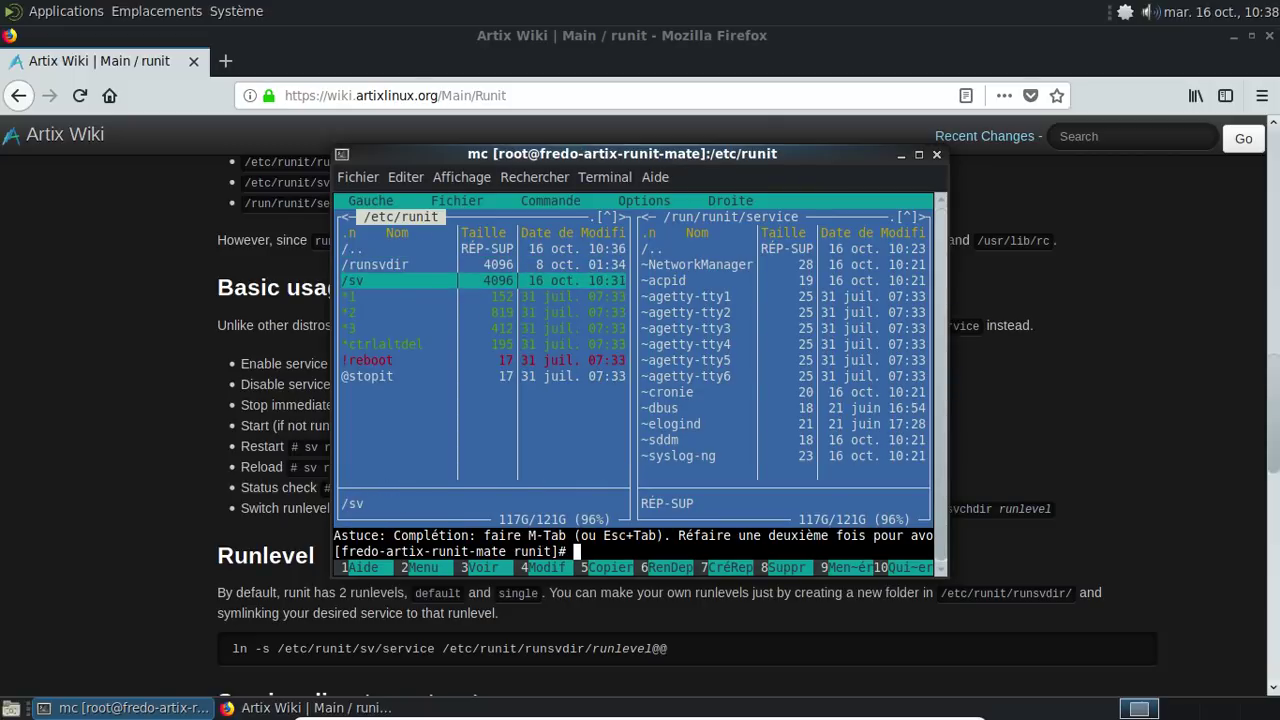
{"action": "key", "text": "Return"}
Step: Symlink the lightdm service into /run/runit/service with Ctrl+X S and check the enabled list
{"action": "key", "text": "Down"}
{"action": "key", "text": "Down"}
{"action": "key", "text": "Down"}
{"action": "key", "text": "Down"}
{"action": "key", "text": "Down"}
{"action": "key", "text": "Down"}
{"action": "key", "text": "Down"}
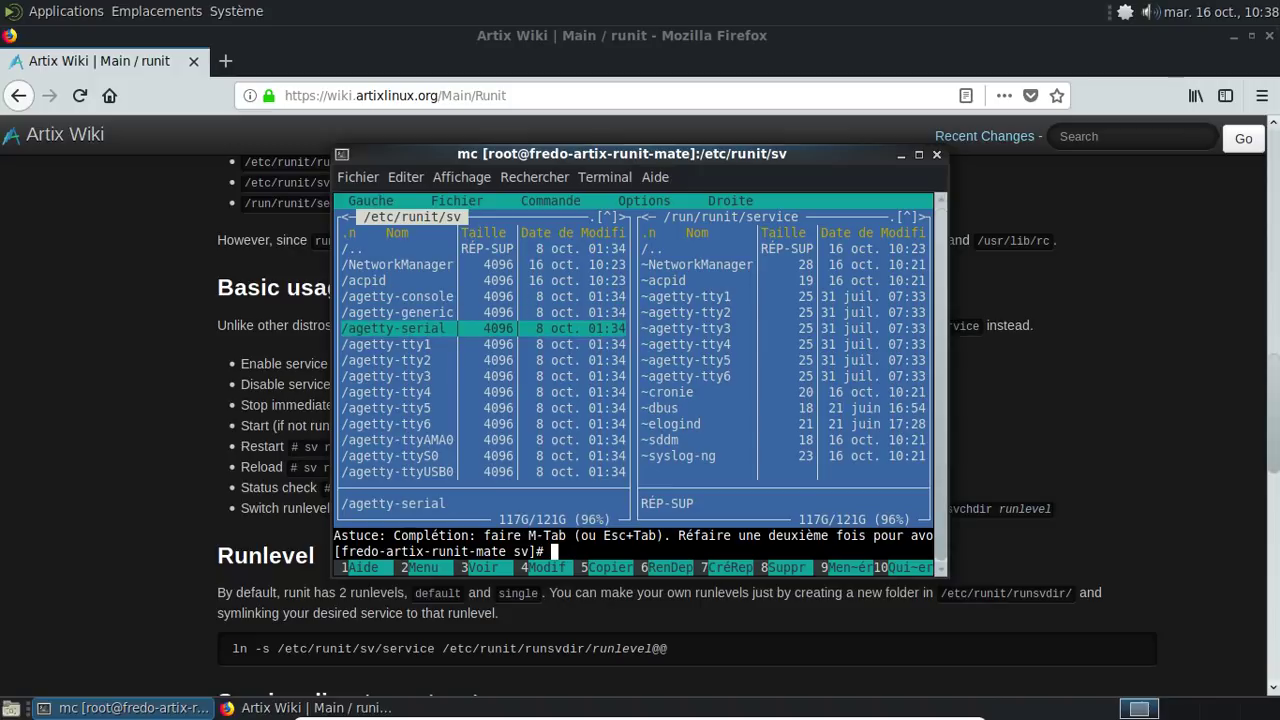
{"action": "key", "text": "Down"}
{"action": "key", "text": "Down"}
{"action": "key", "text": "Down"}
{"action": "key", "text": "Down"}
{"action": "key", "text": "Down"}
{"action": "key", "text": "Down"}
{"action": "key", "text": "Down"}
{"action": "key", "text": "Down"}
{"action": "key", "text": "Down"}
{"action": "key", "text": "Down"}
{"action": "key", "text": "Down"}
{"action": "key", "text": "Down"}
{"action": "key", "text": "Down"}
{"action": "key", "text": "Down"}
{"action": "key", "text": "Down"}
{"action": "key", "text": "Down"}
{"action": "key", "text": "Down"}
{"action": "key", "text": "Down"}
{"action": "key", "text": "Down"}
{"action": "key", "text": "Down"}
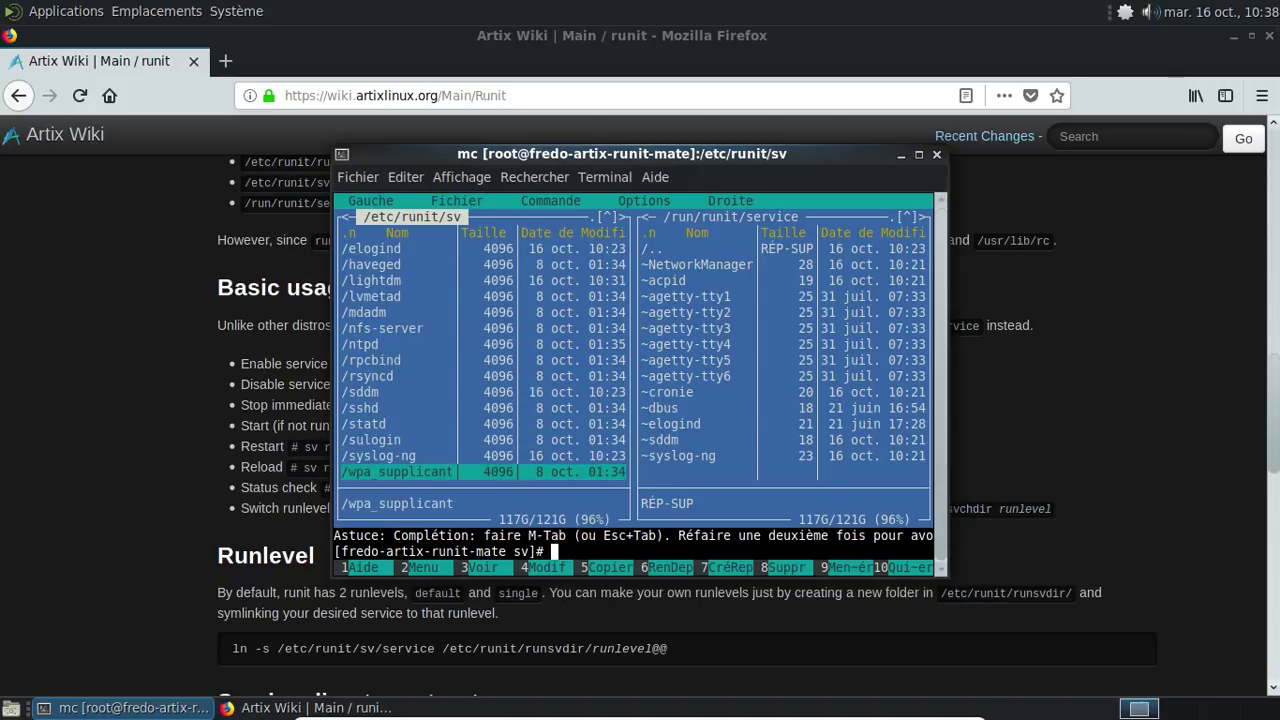
{"action": "key", "text": "Up"}
{"action": "key", "text": "Up"}
{"action": "key", "text": "Up"}
{"action": "key", "text": "Up"}
{"action": "key", "text": "Up"}
{"action": "key", "text": "Up"}
{"action": "key", "text": "Up"}
{"action": "key", "text": "Up"}
{"action": "key", "text": "Up"}
{"action": "key", "text": "Up"}
{"action": "key", "text": "Up"}
{"action": "key", "text": "Up"}
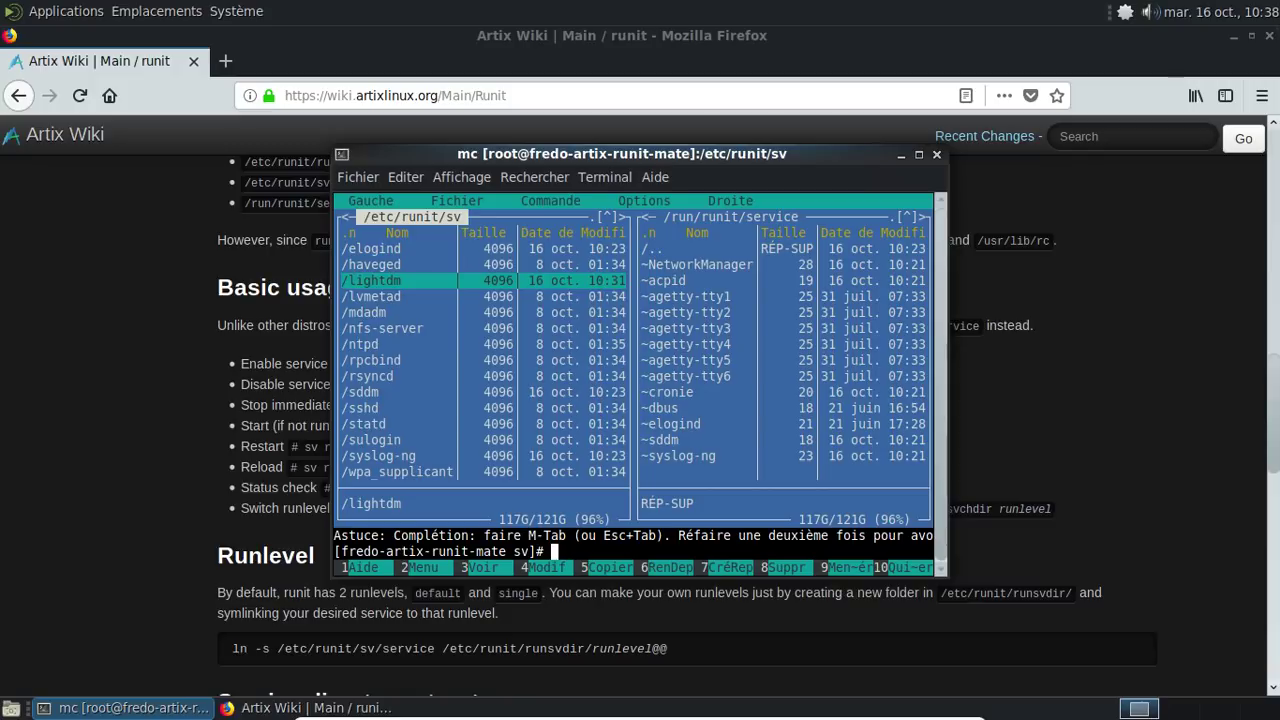
{"action": "key", "text": "ctrl+x"}
{"action": "key", "text": "s"}
{"action": "key", "text": "Return"}
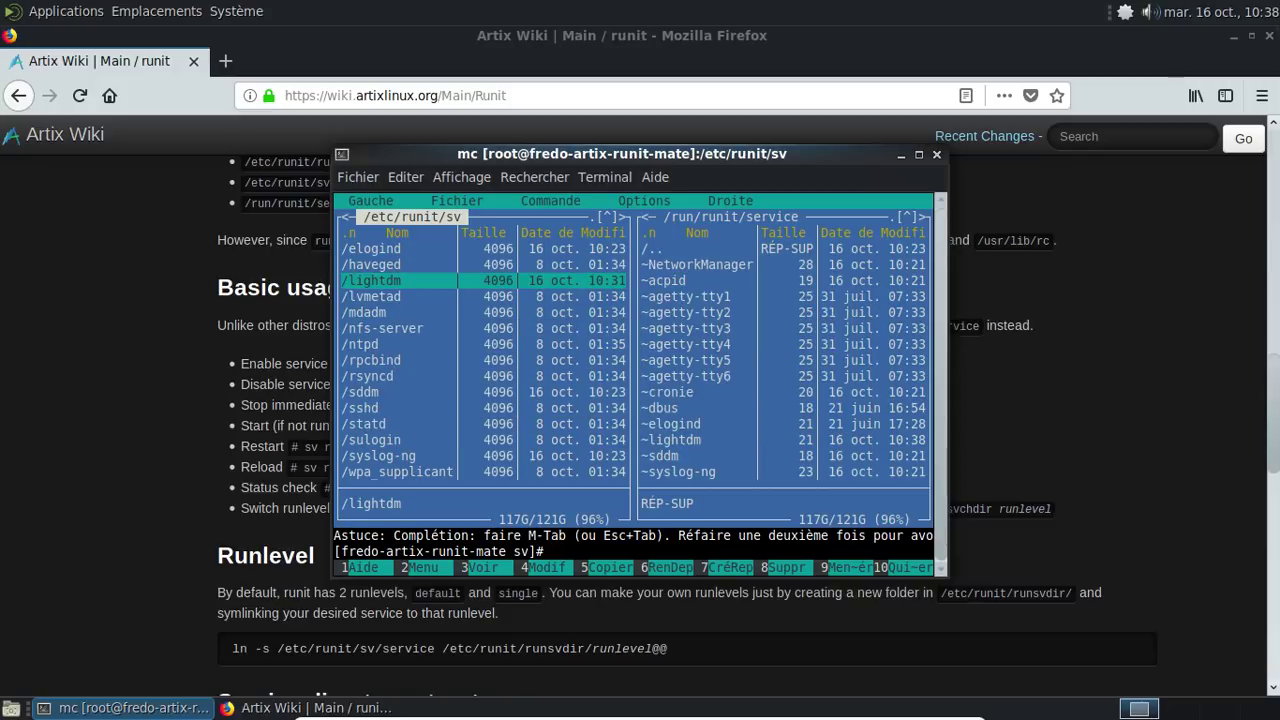
{"action": "key", "text": "Down"}
{"action": "key", "text": "Down"}
{"action": "key", "text": "Down"}
{"action": "key", "text": "Down"}
{"action": "key", "text": "Down"}
{"action": "key", "text": "Down"}
{"action": "key", "text": "Down"}
{"action": "key", "text": "Down"}
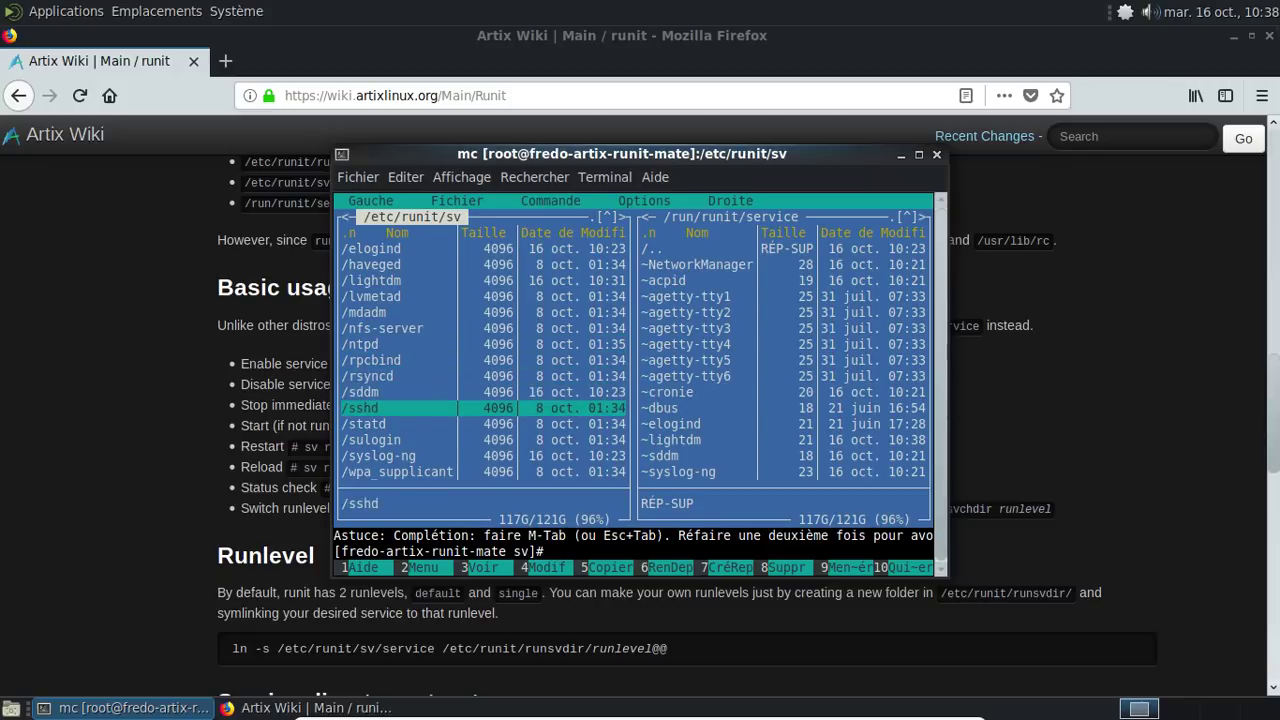
{"action": "key", "text": "Tab"}
{"action": "key", "text": "Down"}
{"action": "key", "text": "Down"}
{"action": "key", "text": "Down"}
{"action": "key", "text": "Down"}
{"action": "key", "text": "Down"}
{"action": "key", "text": "Down"}
{"action": "key", "text": "Down"}
{"action": "key", "text": "Down"}
{"action": "key", "text": "Down"}
{"action": "key", "text": "Down"}
{"action": "key", "text": "Down"}
{"action": "key", "text": "Down"}
{"action": "key", "text": "Down"}
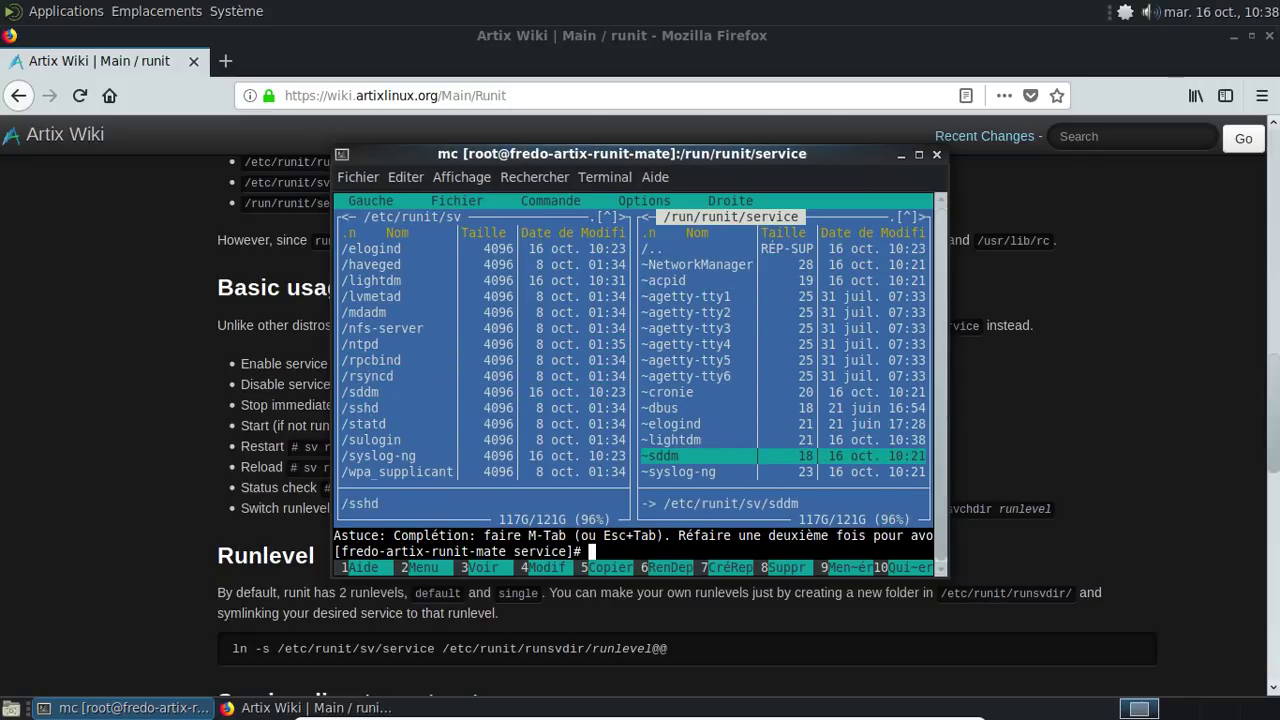
{"action": "key", "text": "Down"}
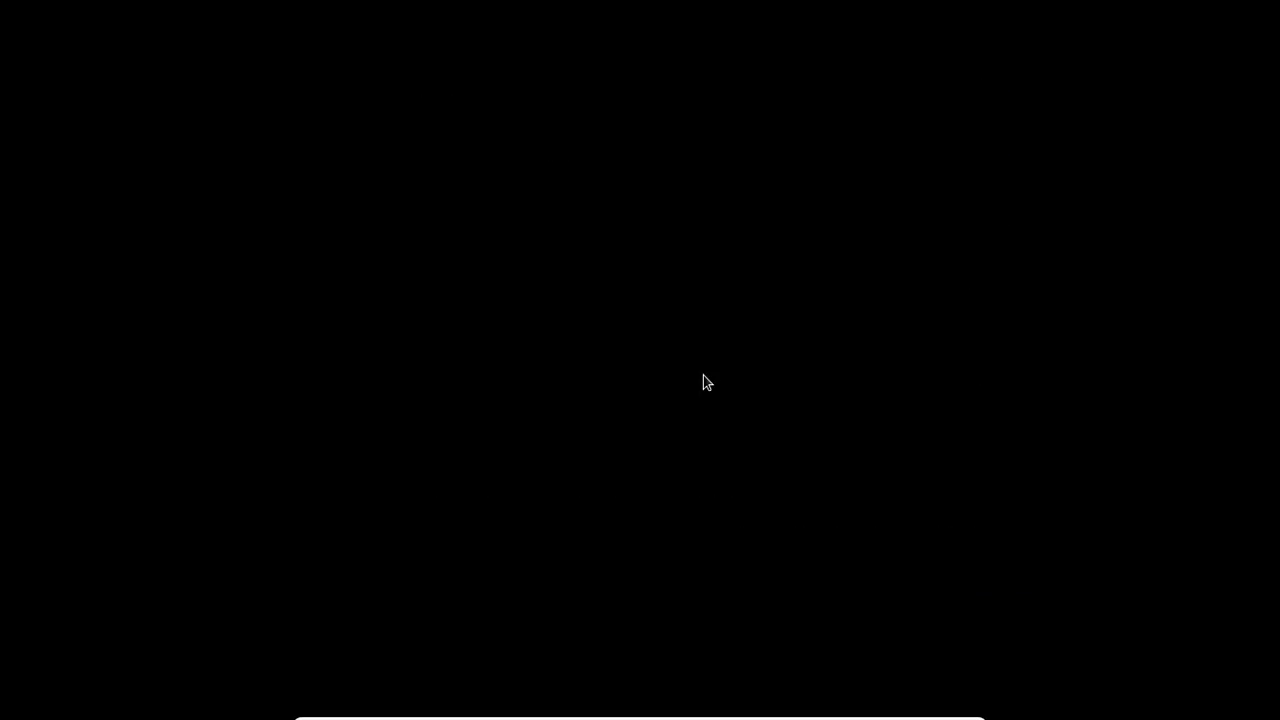
Step: Log back into the MATE desktop at the LightDM greeter with the account password
{"action": "type", "text": "••••••••"}
{"action": "key", "text": "Return"}
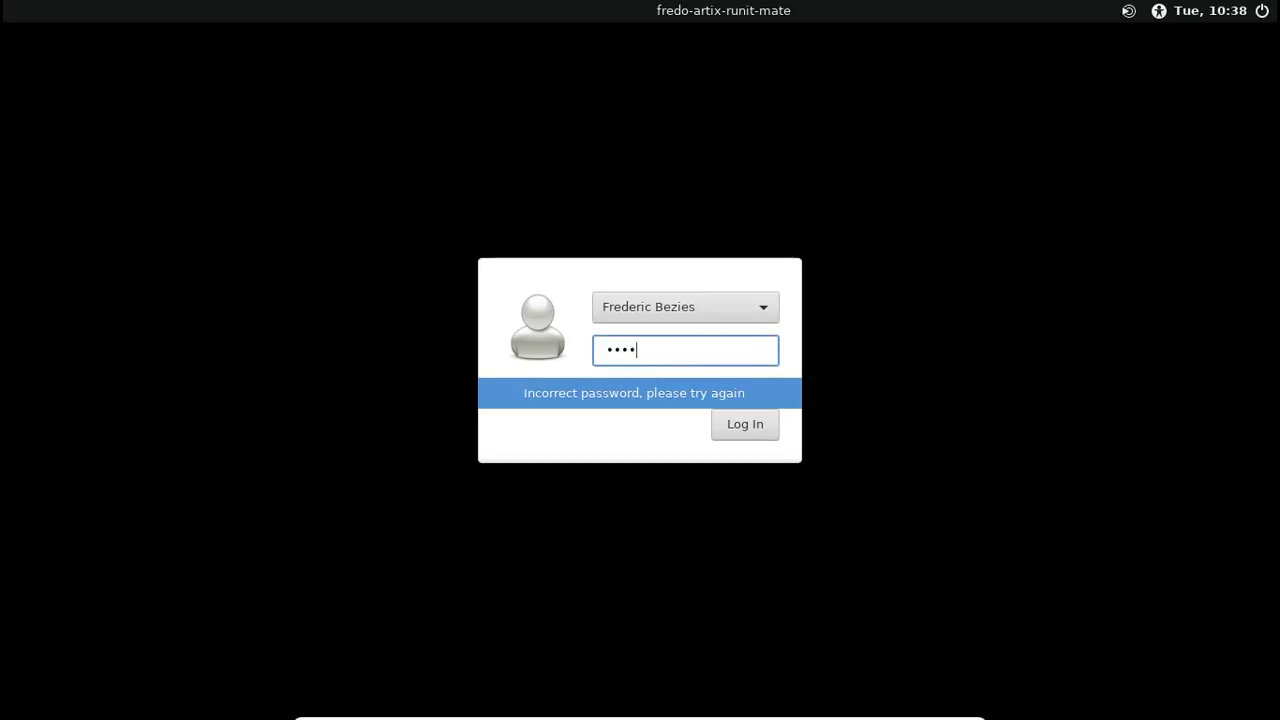
{"action": "type", "text": "••••••••"}
{"action": "key", "text": "Return"}
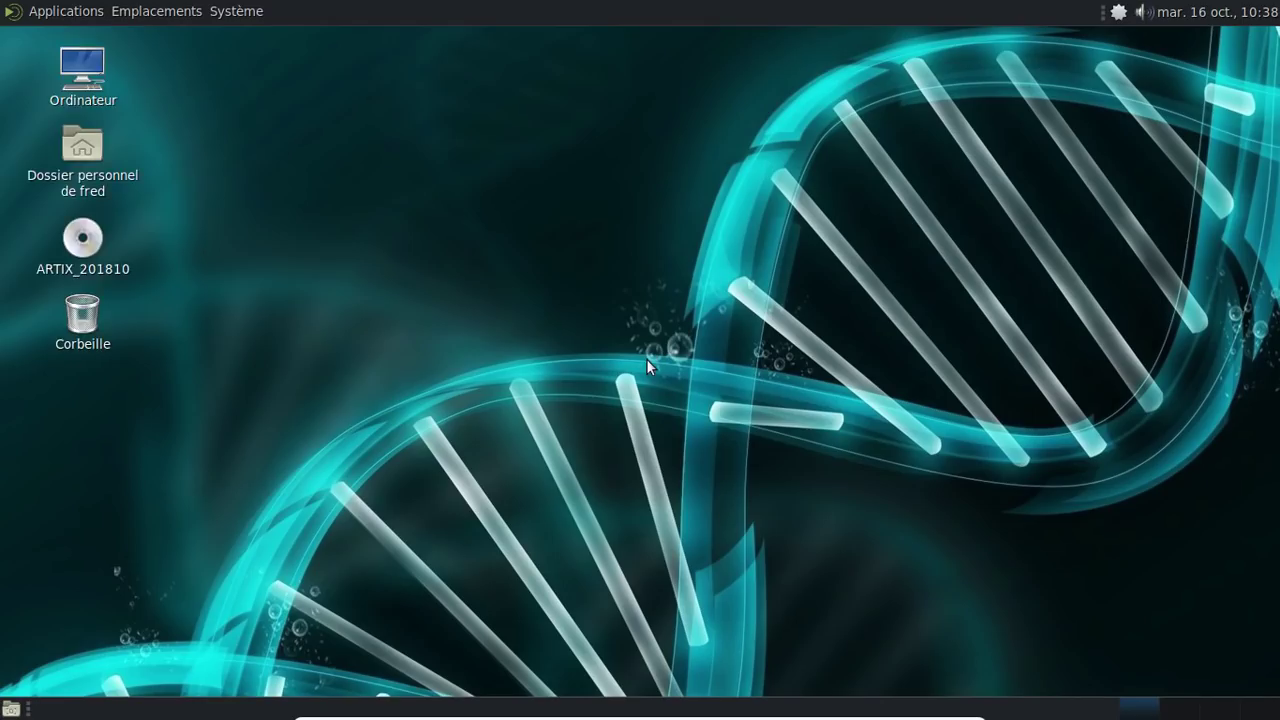
Step: Launch the Pamac package manager (Gestionnaire de paquets) from its tray icon and search for cups
{"action": "right_click", "coordinate": [1117, 13]}
{"action": "left_click", "coordinate": [1089, 42]}
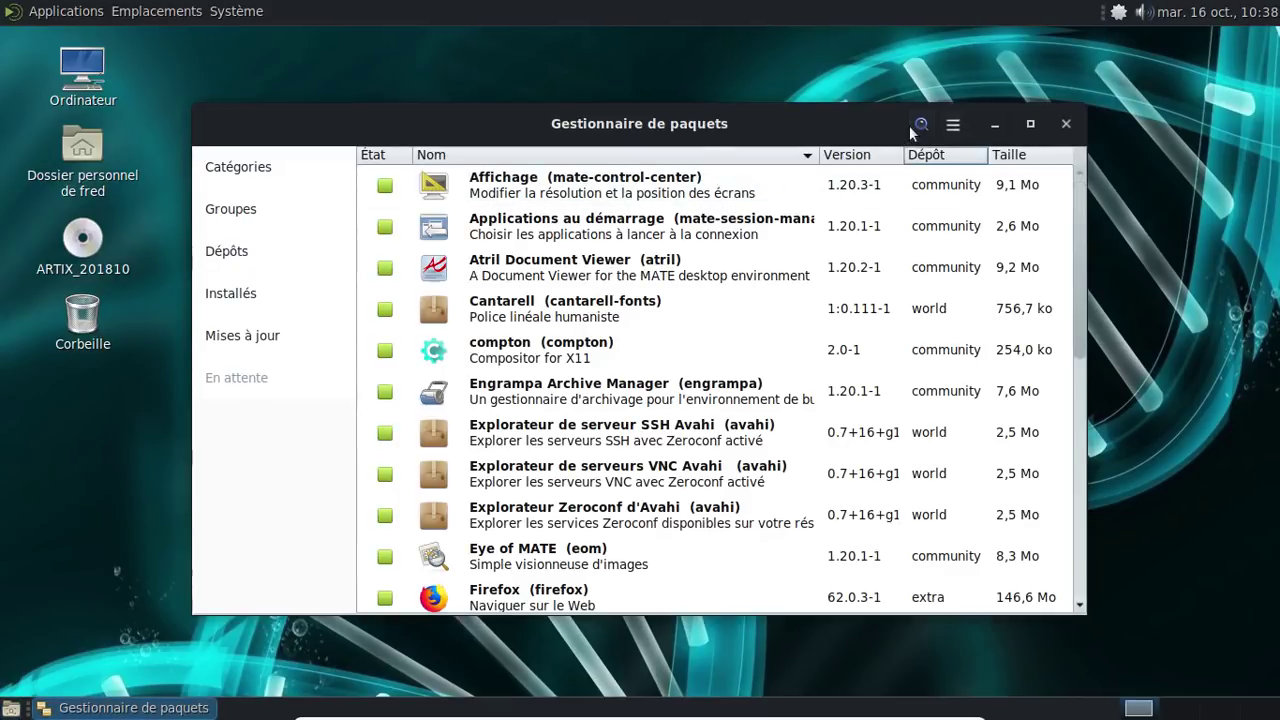
{"action": "left_click", "coordinate": [913, 126]}
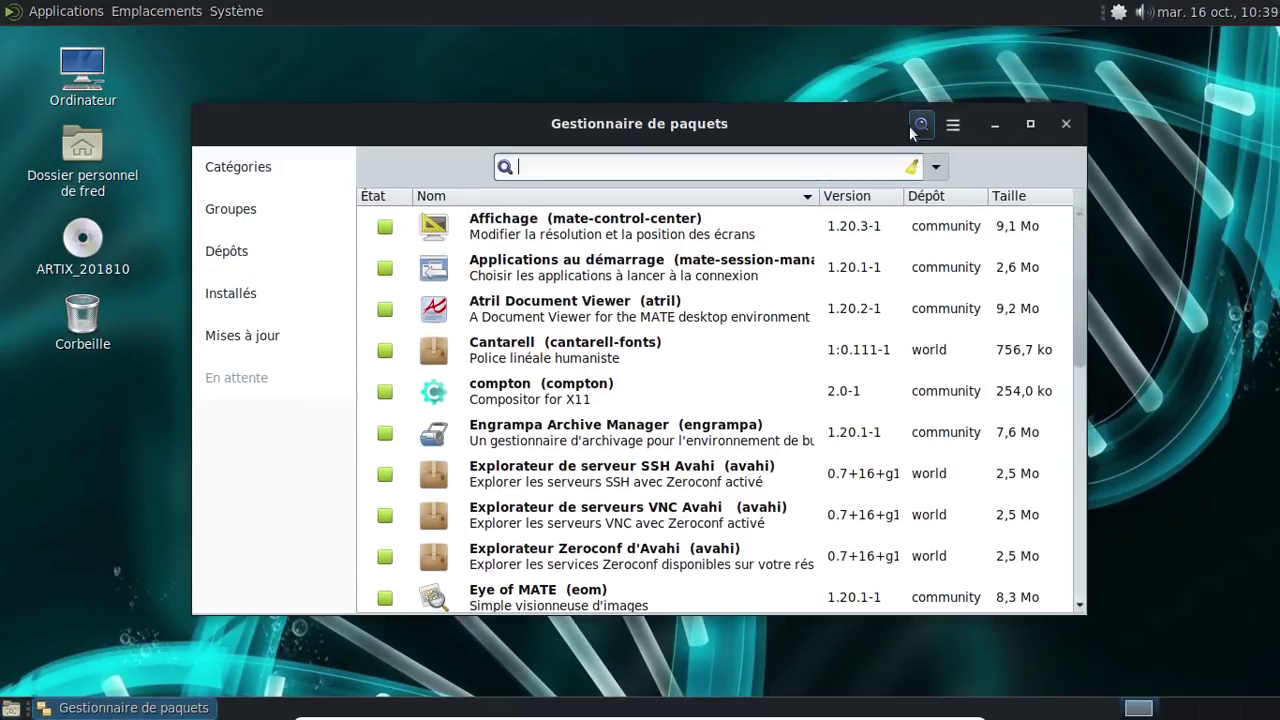
{"action": "type", "text": "cups"}
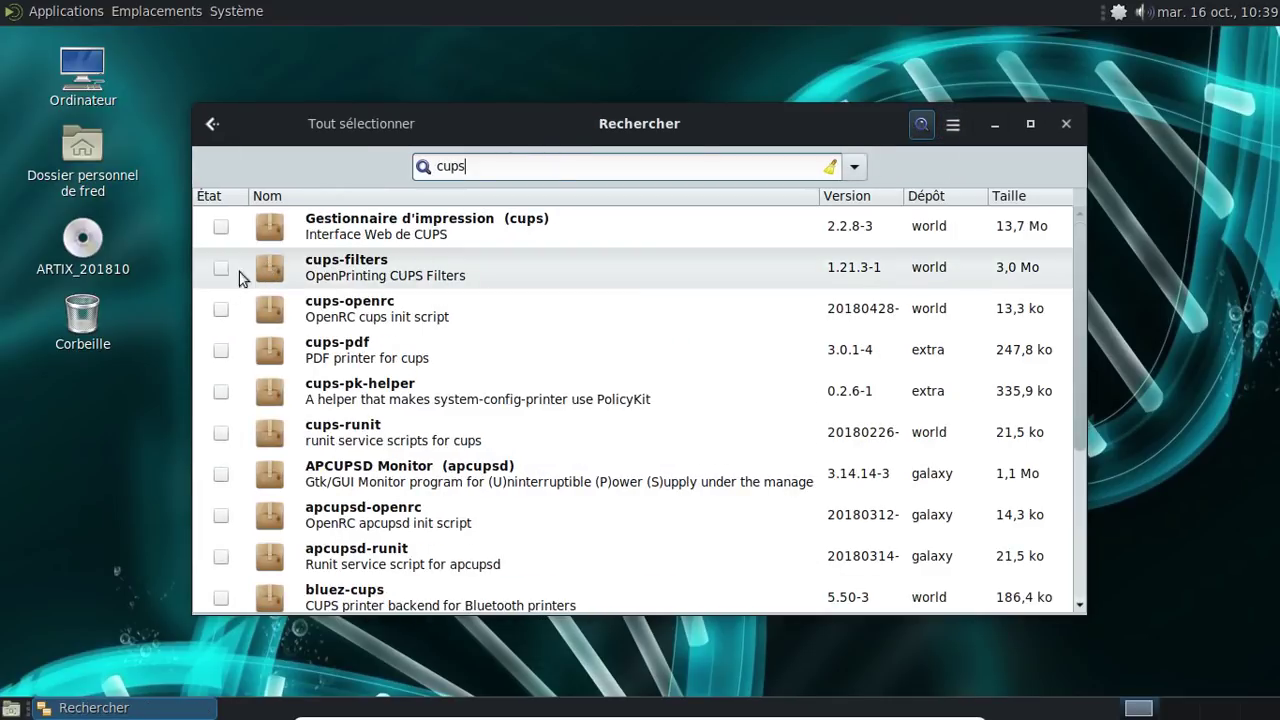
Step: Queue cups-runit, cups-filters, cups and system-config-printer for install, and mark qpdfview for removal
{"action": "left_click", "coordinate": [221, 432]}
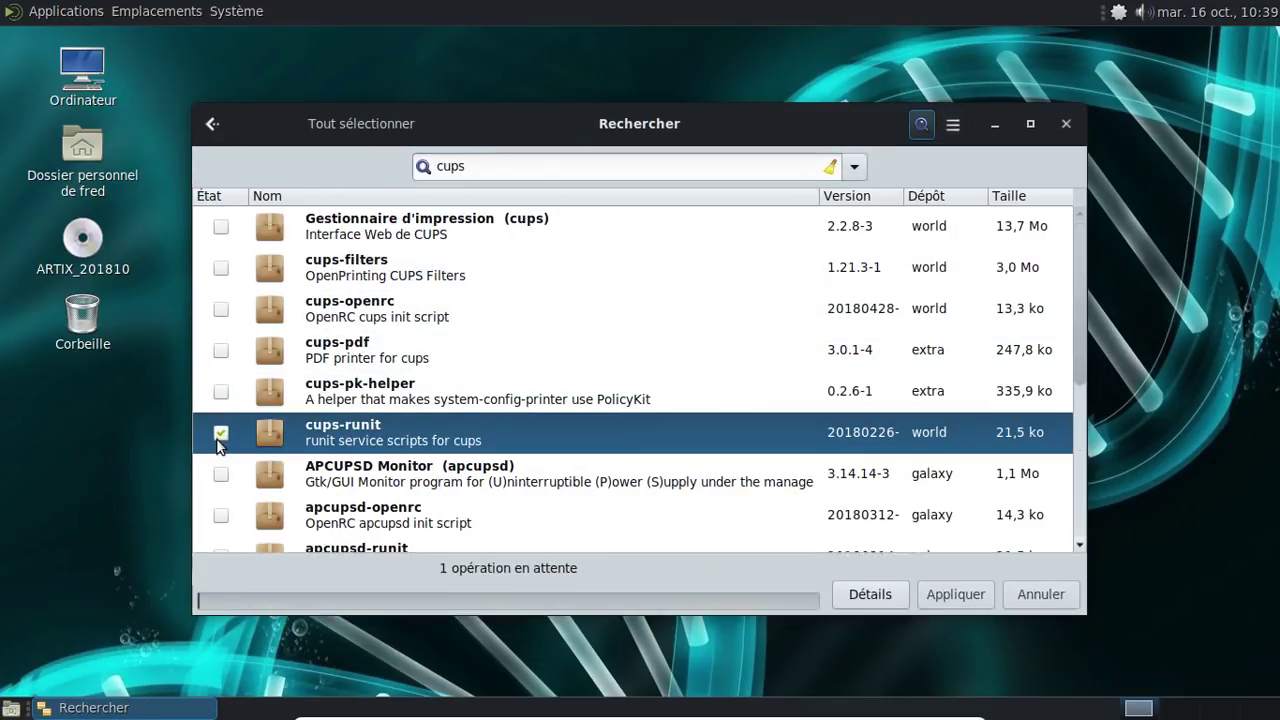
{"action": "left_click", "coordinate": [221, 268]}
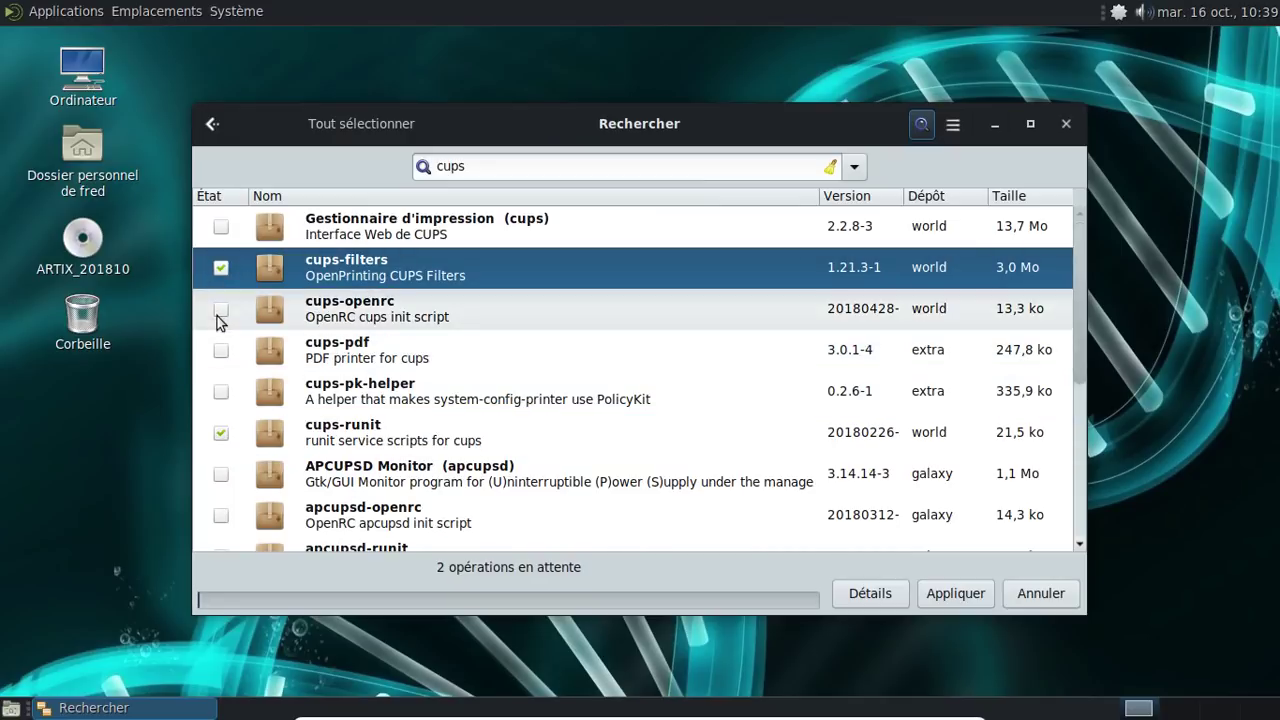
{"action": "left_click", "coordinate": [221, 226]}
{"action": "scroll", "coordinate": [439, 343], "scroll_direction": "down", "scroll_amount": 3}
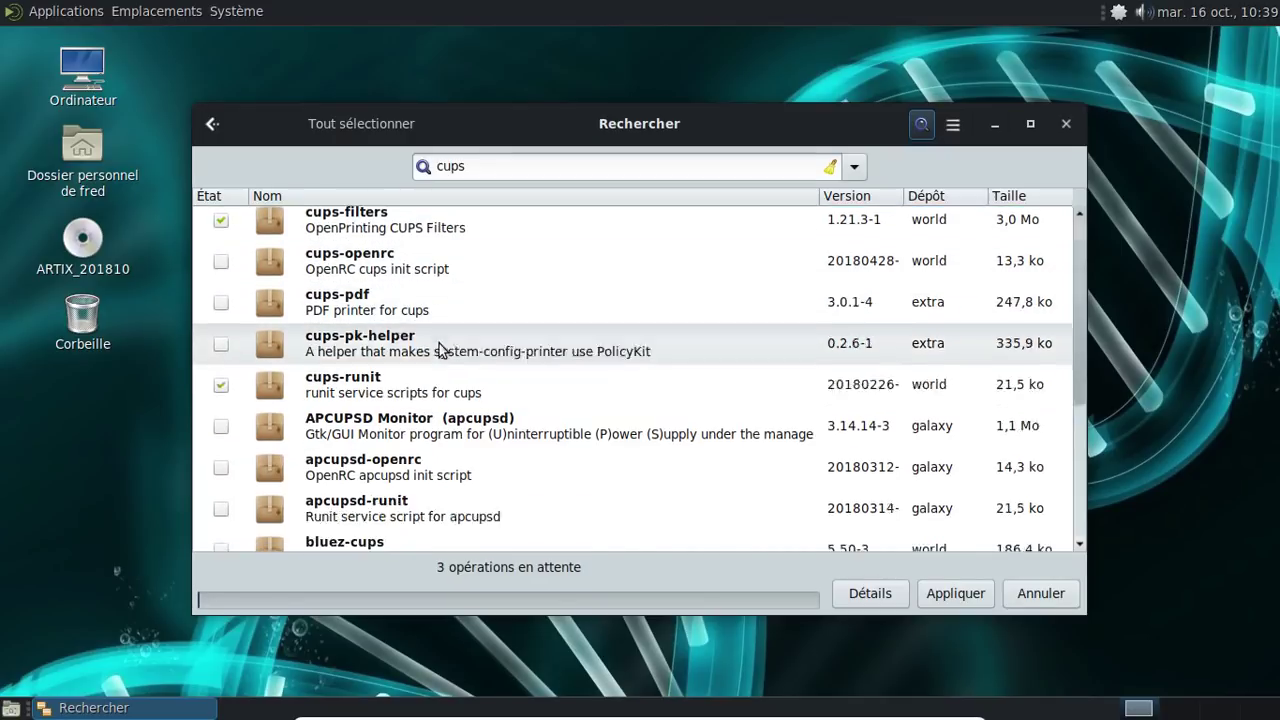
{"action": "scroll", "coordinate": [439, 343], "scroll_direction": "down", "scroll_amount": 2}
{"action": "left_click", "coordinate": [219, 448]}
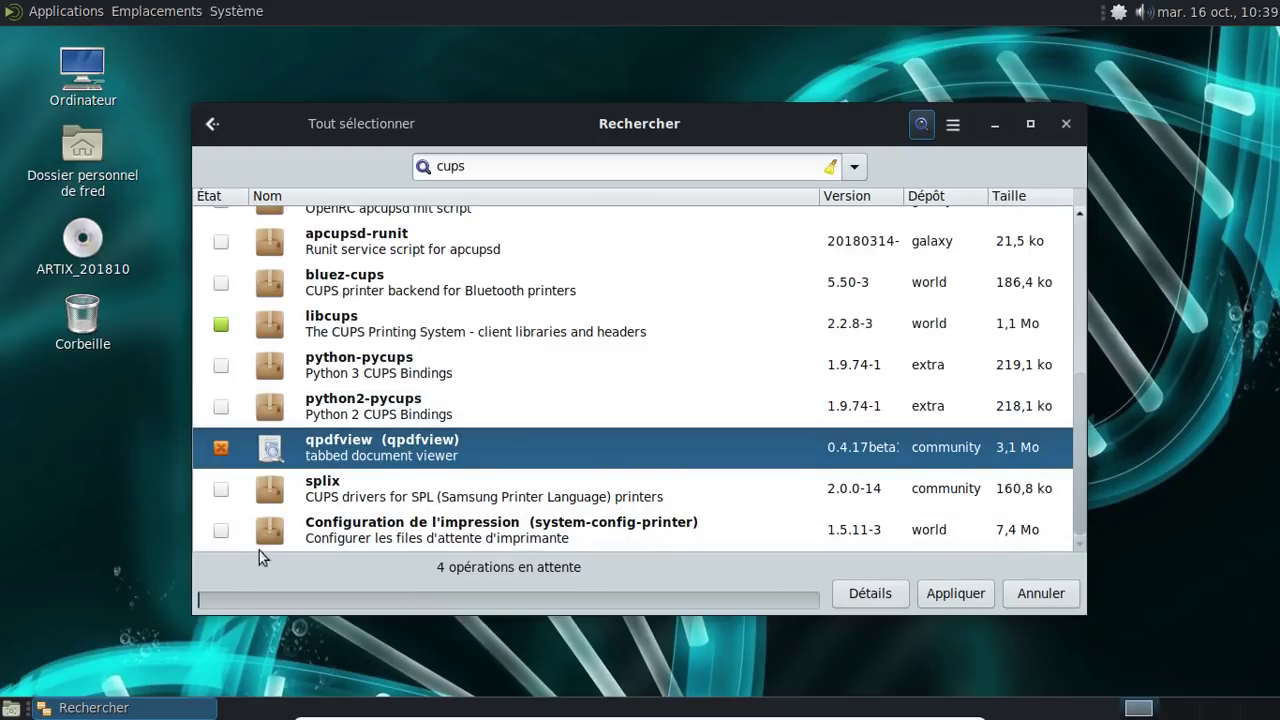
{"action": "left_click", "coordinate": [221, 530]}
Step: Search for hplip and python-pyqt5 and queue each for installation
{"action": "triple_click", "coordinate": [494, 171]}
{"action": "type", "text": "hplip"}
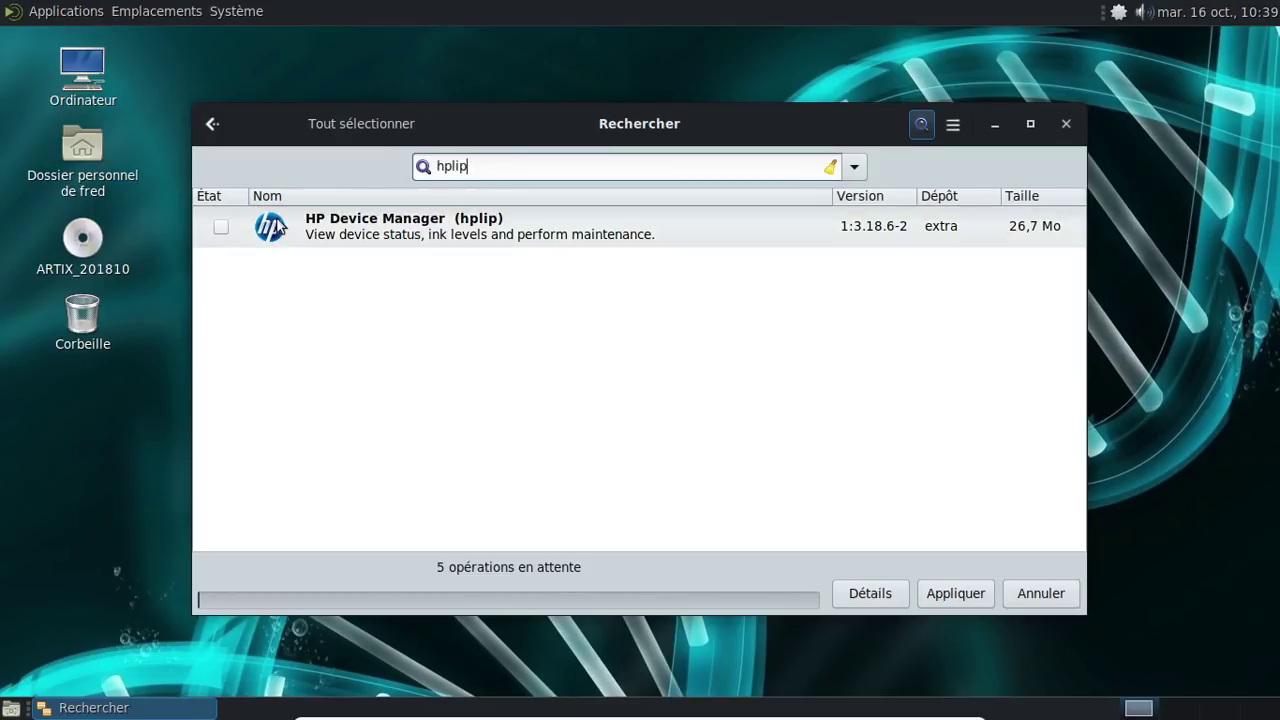
{"action": "left_click", "coordinate": [221, 227]}
{"action": "left_click_drag", "start_coordinate": [479, 167], "coordinate": [403, 169]}
{"action": "type", "text": "python-pyqt5"}
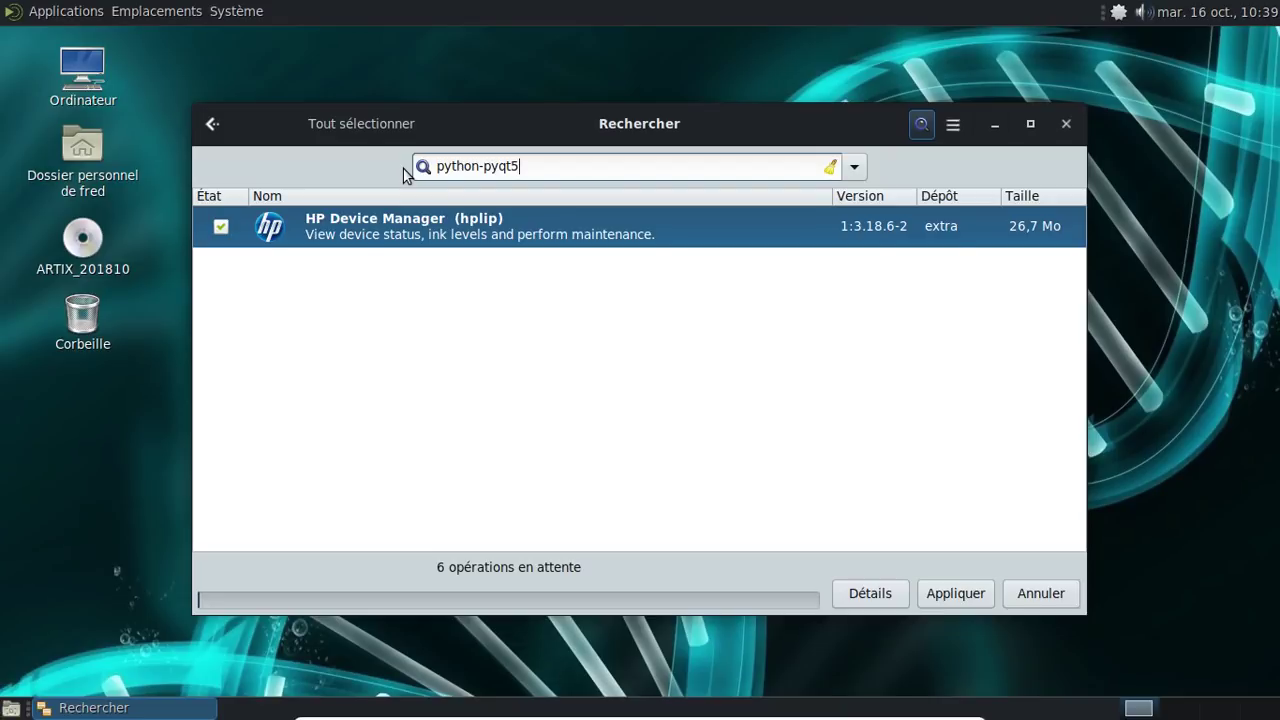
{"action": "left_click", "coordinate": [222, 227]}
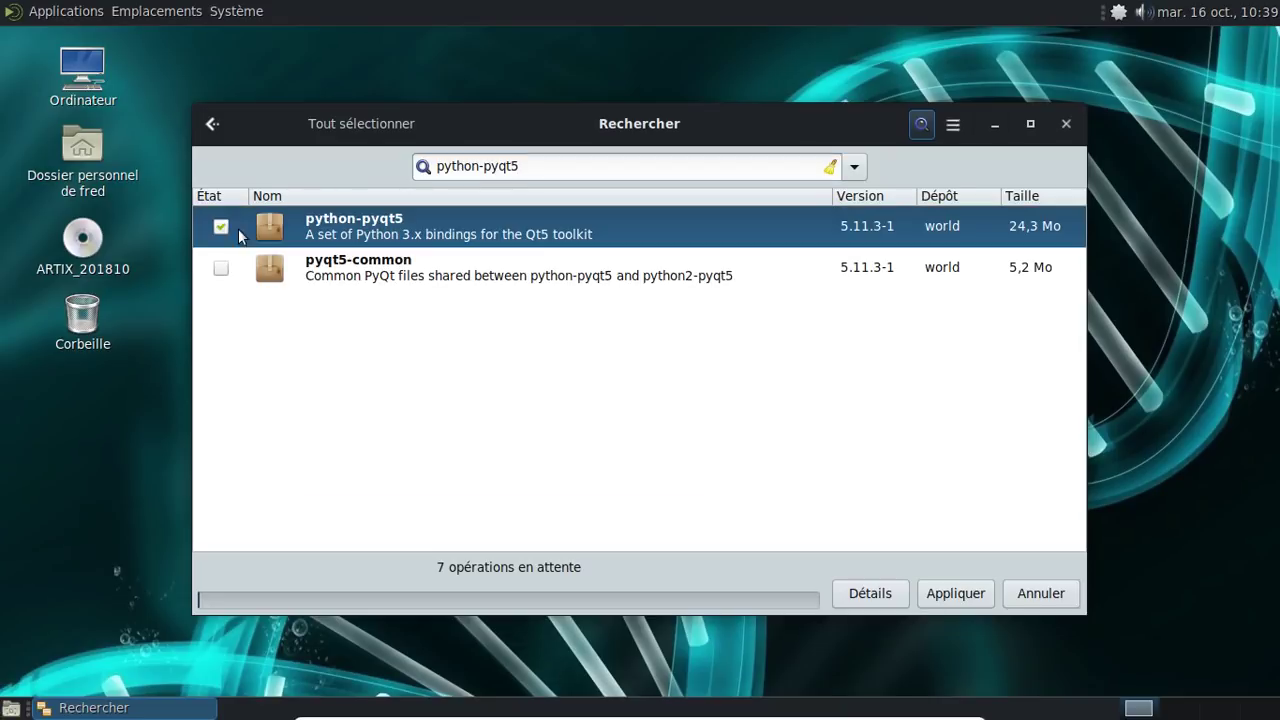
Step: Replace the package search with libreoffice
{"action": "left_click_drag", "start_coordinate": [531, 166], "coordinate": [427, 170]}
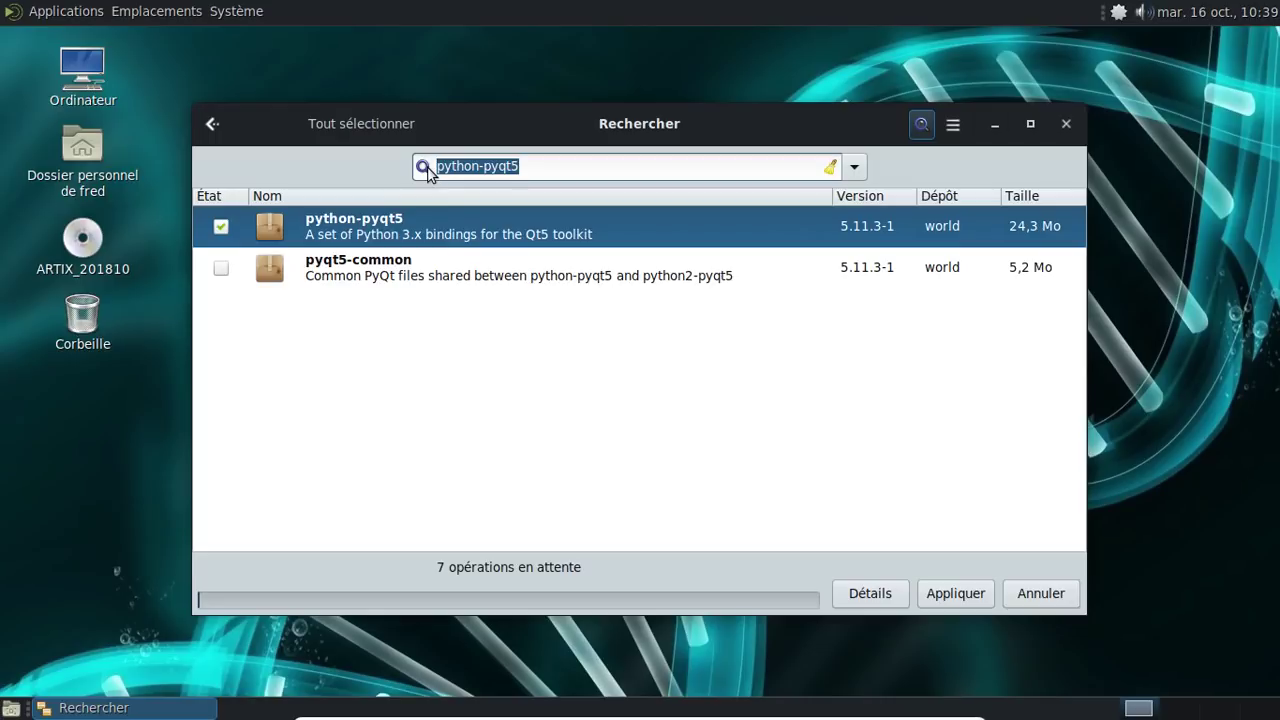
{"action": "key", "text": "BackSpace"}
{"action": "type", "text": "libreoffice"}
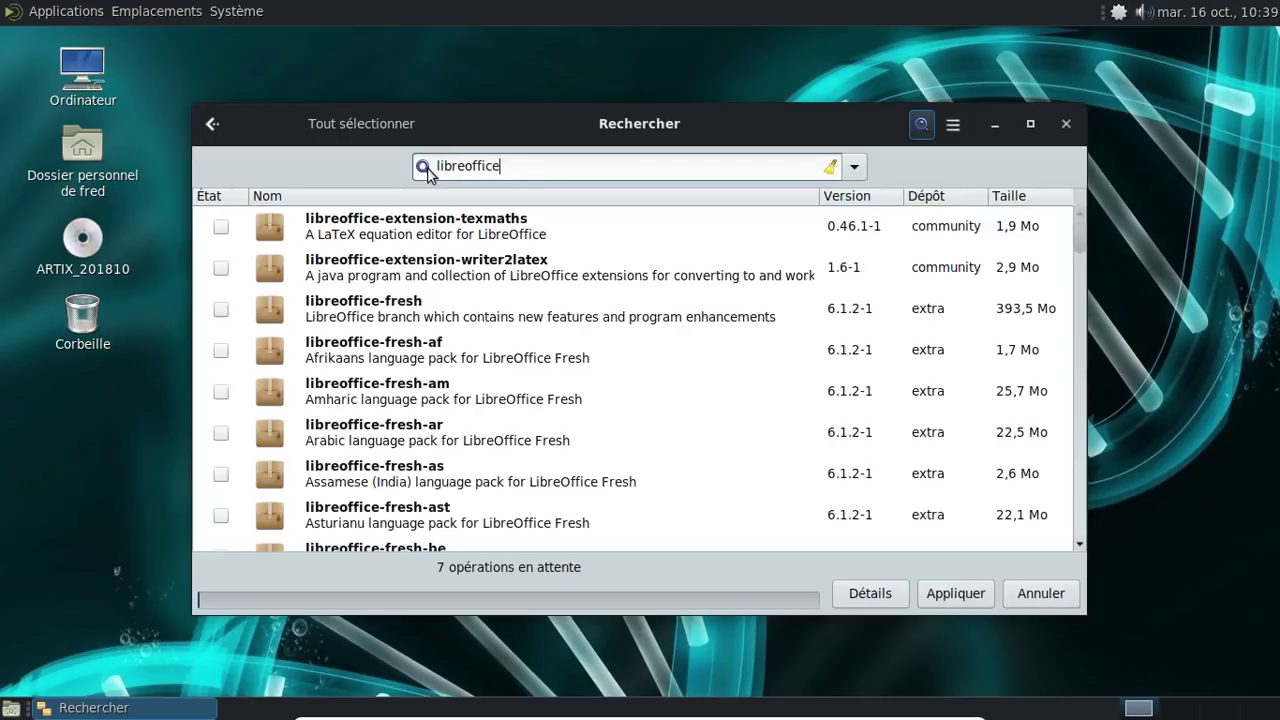
Step: Queue the French LibreOffice language pack libreoffice-fresh-fr from the libreoffice results
{"action": "scroll", "coordinate": [275, 335], "scroll_direction": "down", "scroll_amount": 10}
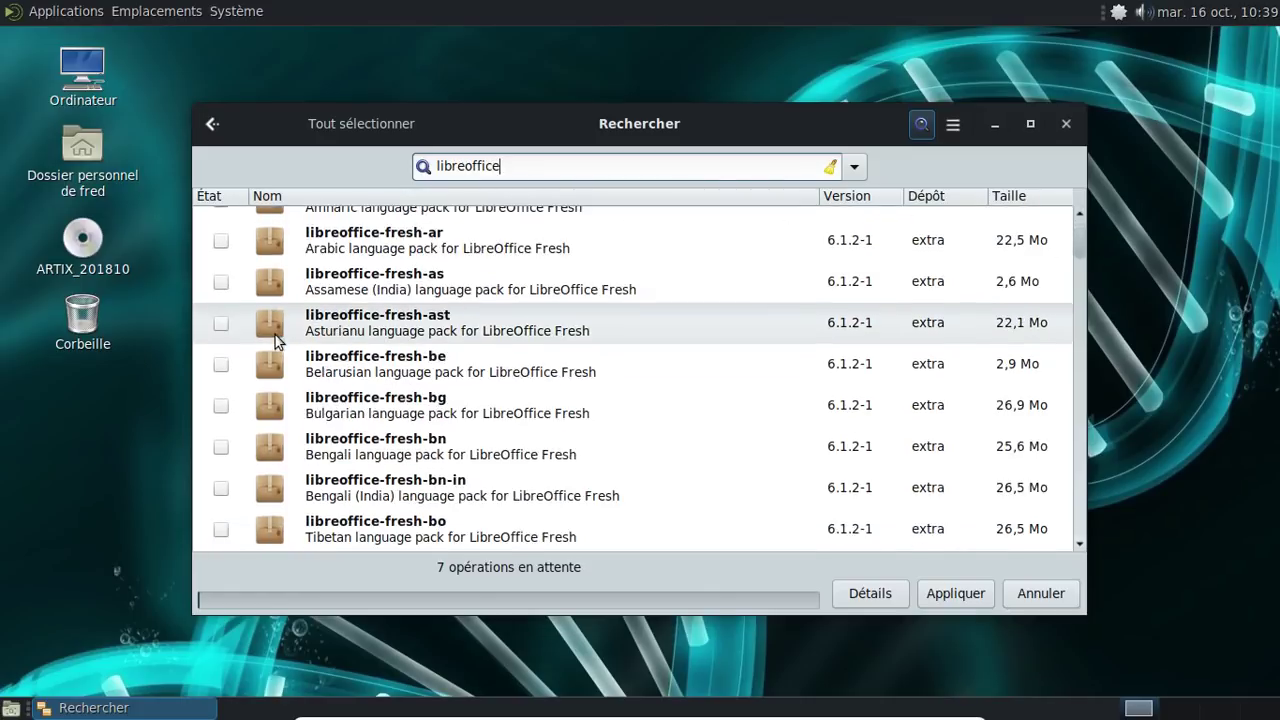
{"action": "scroll", "coordinate": [275, 335], "scroll_direction": "down", "scroll_amount": 5}
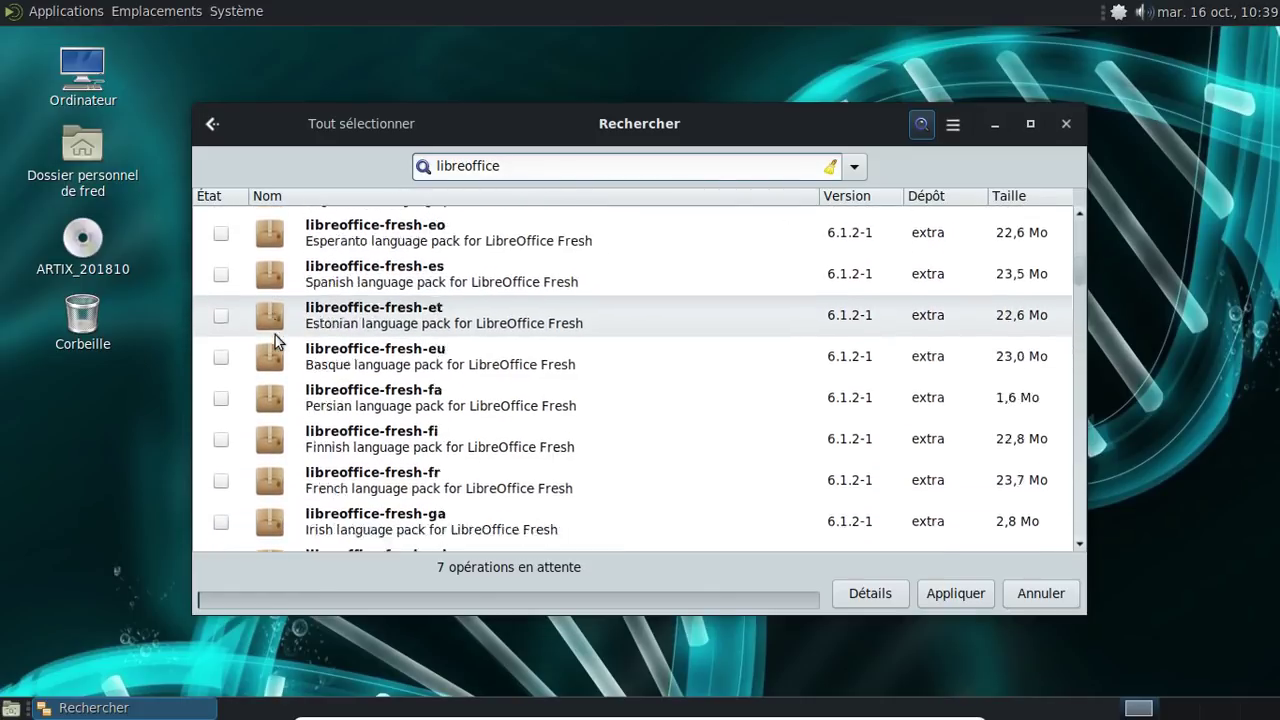
{"action": "left_click", "coordinate": [221, 432]}
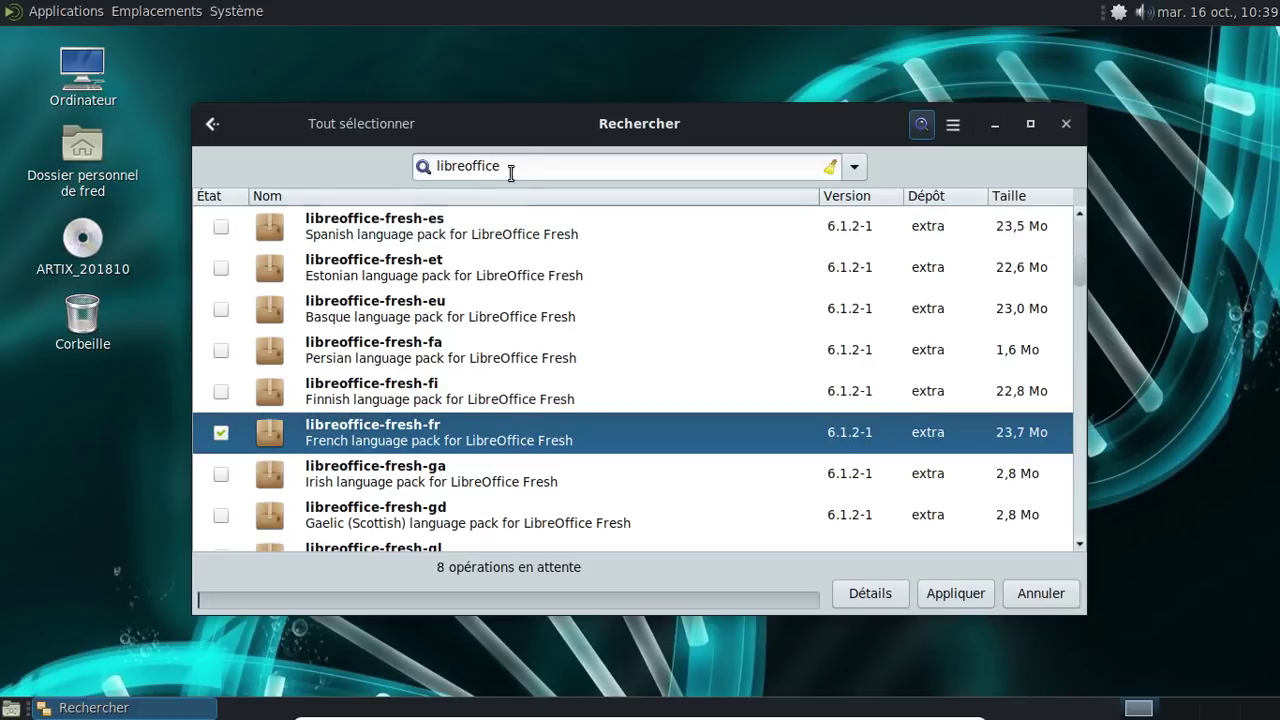
Step: Search thunderbird and queue Thunderbird and its French pack thunderbird-i18n-fr
{"action": "double_click", "coordinate": [437, 163]}
{"action": "type", "text": "thunderbird"}
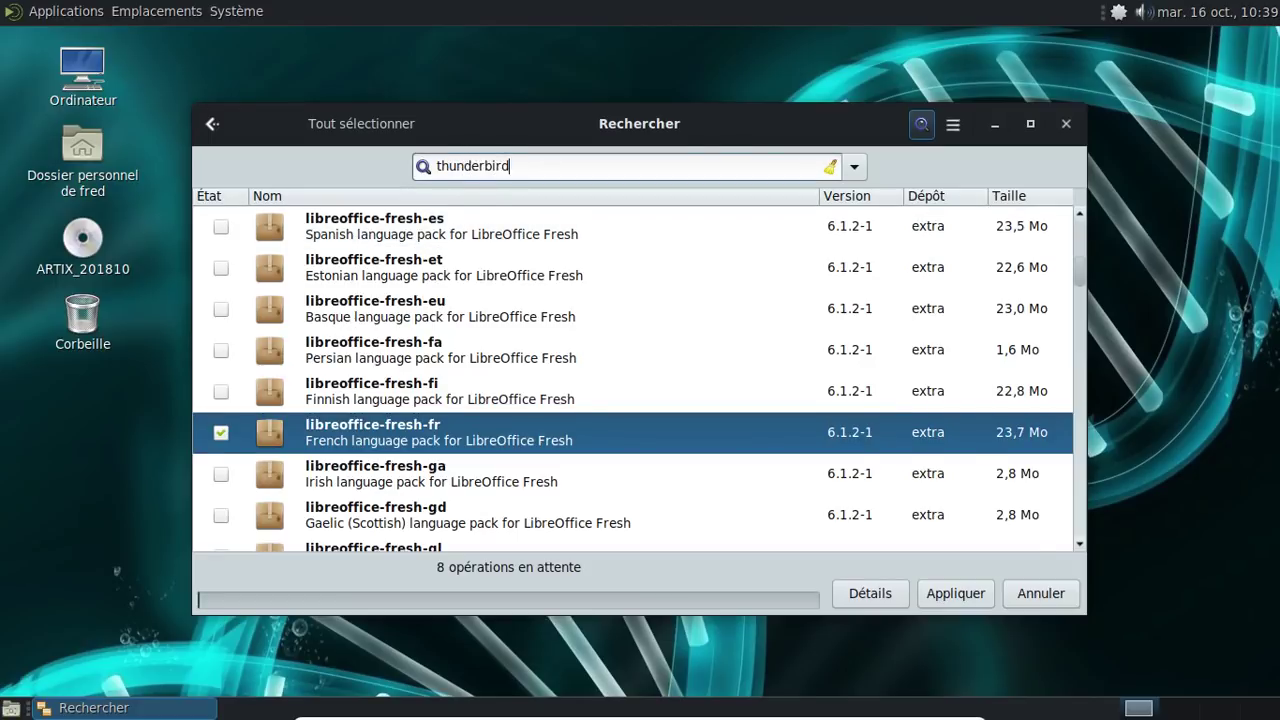
{"action": "left_click", "coordinate": [221, 226]}
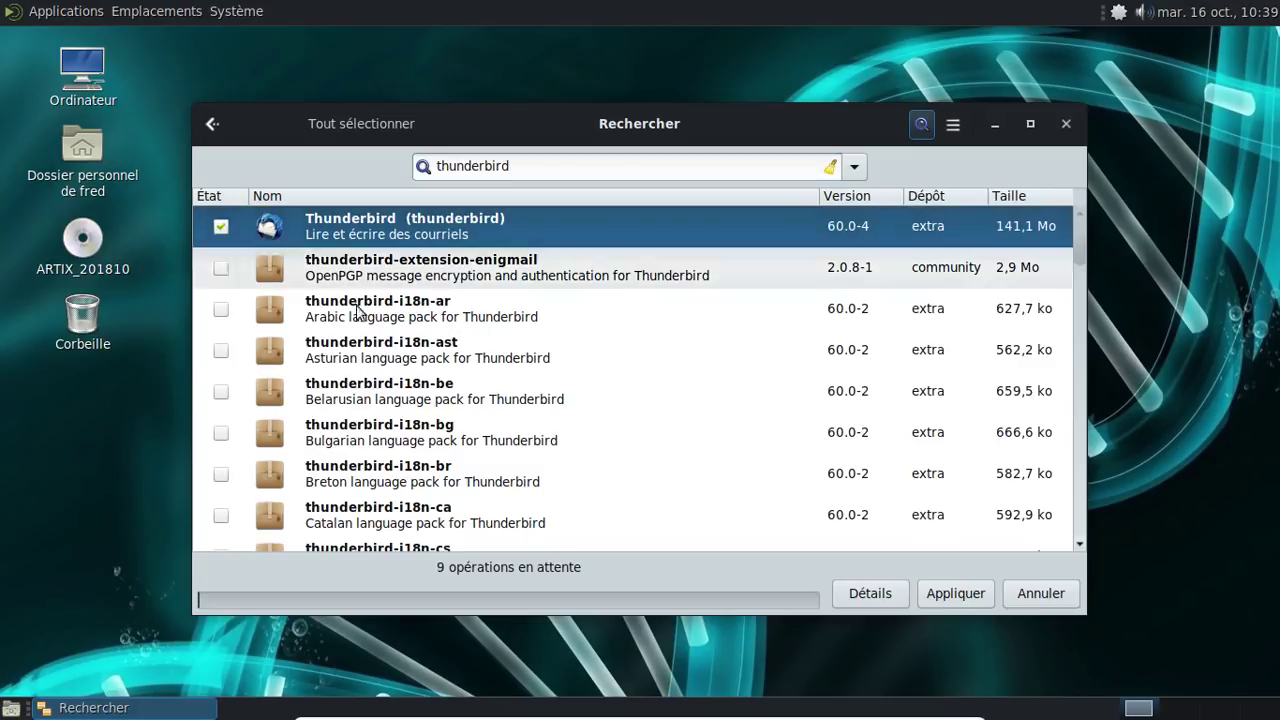
{"action": "scroll", "coordinate": [300, 288], "scroll_direction": "down", "scroll_amount": 10}
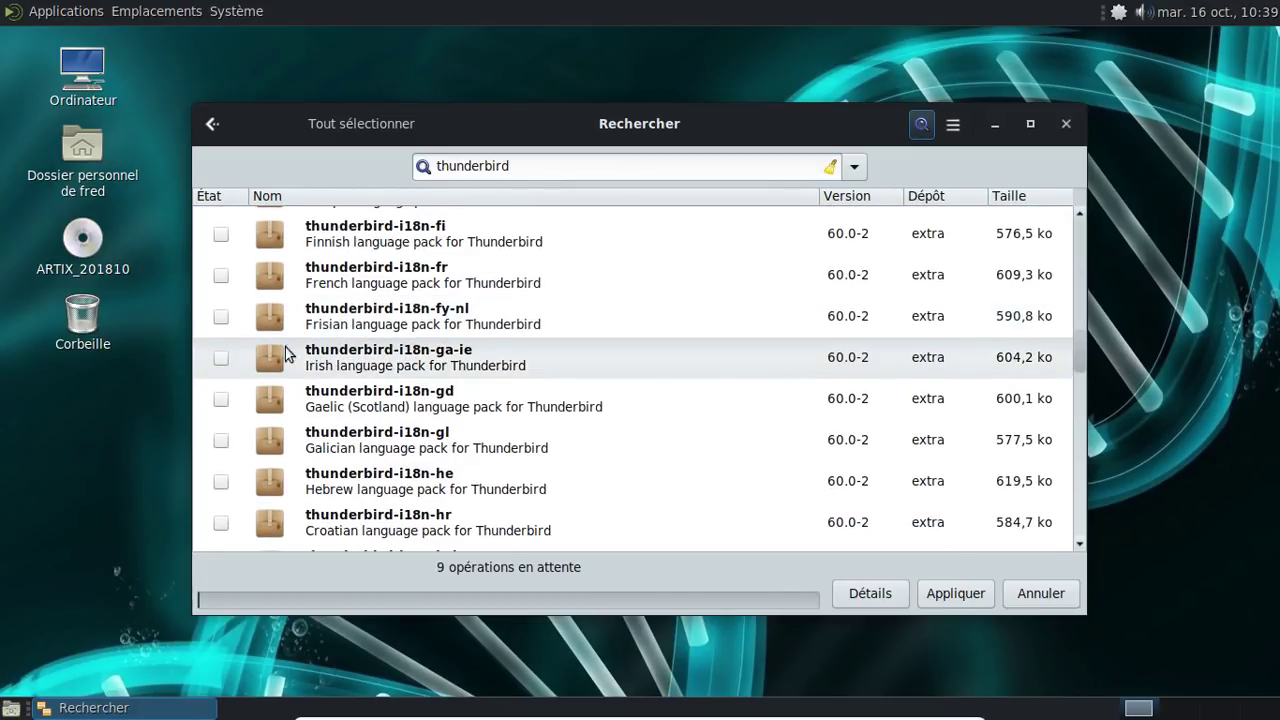
{"action": "left_click", "coordinate": [221, 278]}
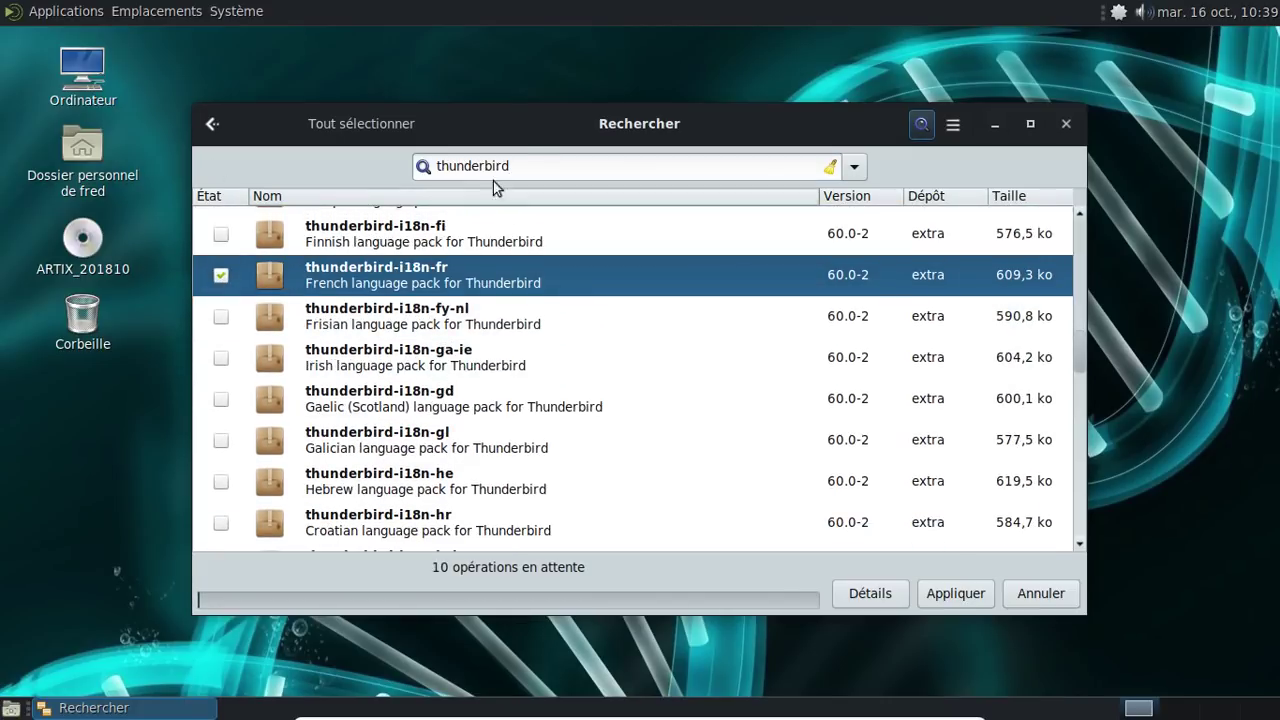
Step: Replace the package search with gimp
{"action": "left_click_drag", "start_coordinate": [484, 166], "coordinate": [412, 166]}
{"action": "key", "text": "Delete"}
{"action": "key", "text": "Delete"}
{"action": "key", "text": "Delete"}
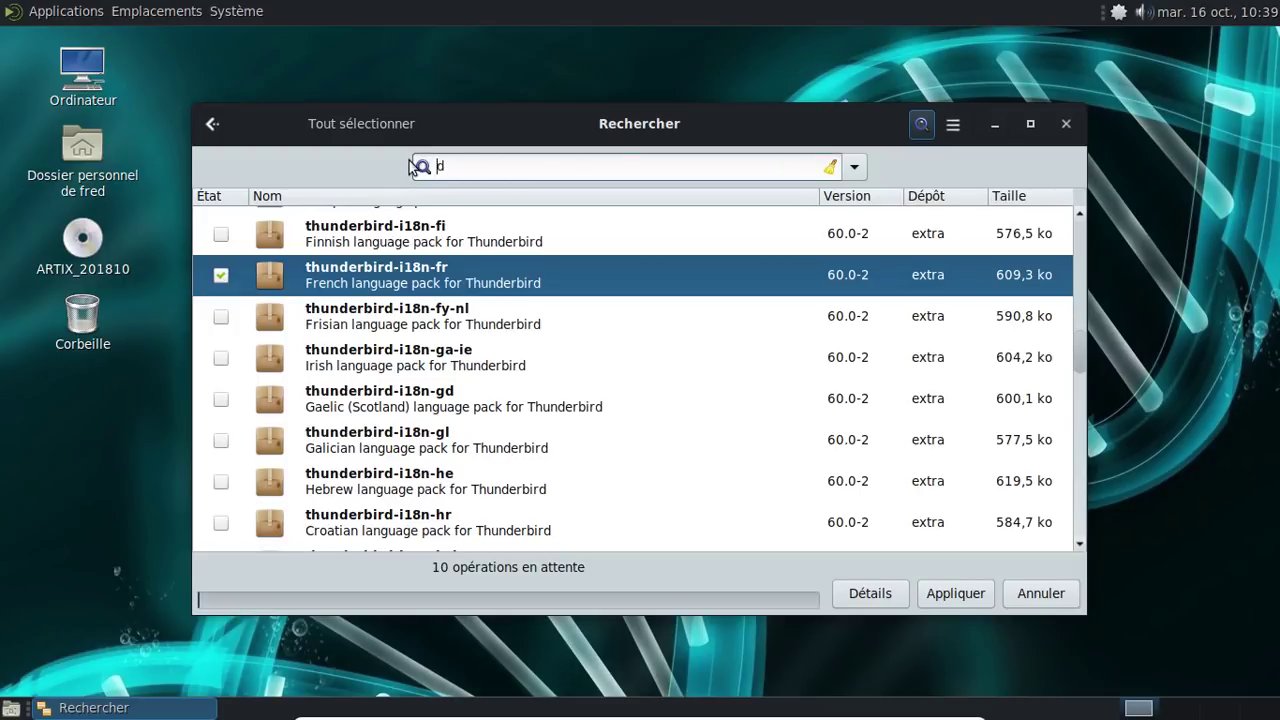
{"action": "type", "text": "gimp"}
Step: Queue the GIMP image editor and its French help gimp-help-fr for installation
{"action": "left_click", "coordinate": [222, 267]}
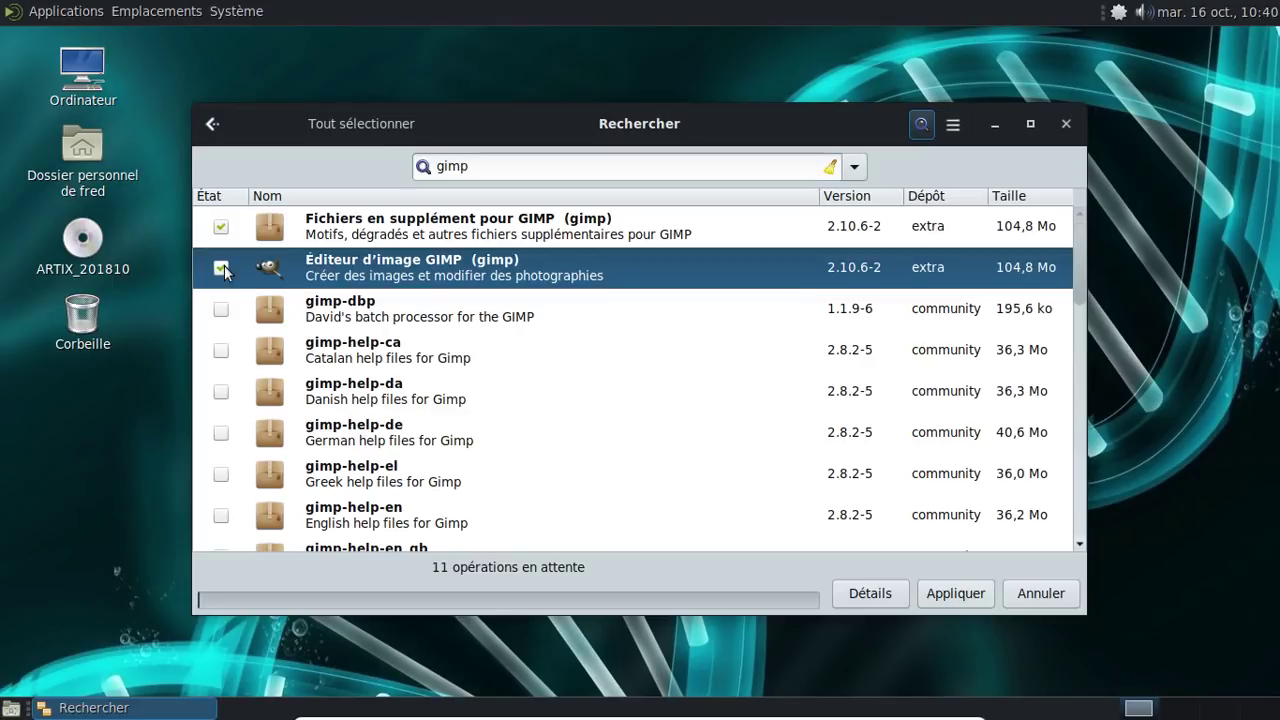
{"action": "scroll", "coordinate": [411, 449], "scroll_direction": "down", "scroll_amount": 4}
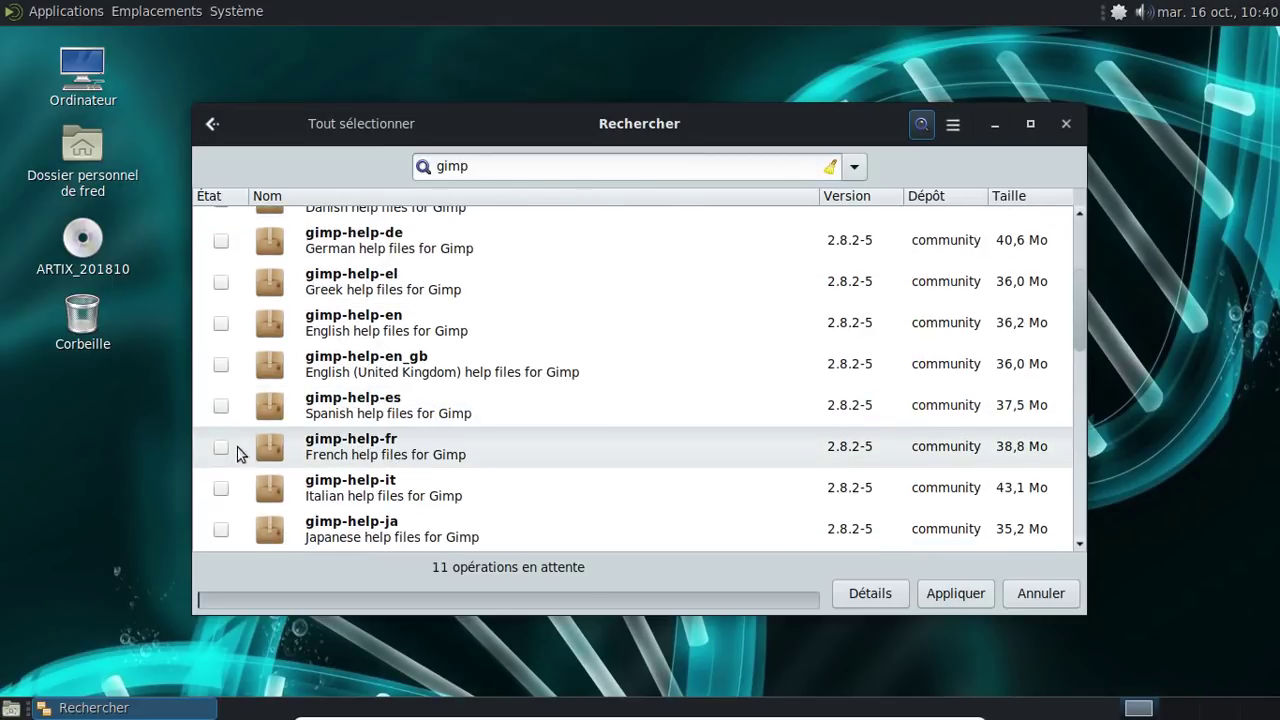
{"action": "left_click", "coordinate": [221, 447]}
{"action": "left_click", "coordinate": [62, 11]}
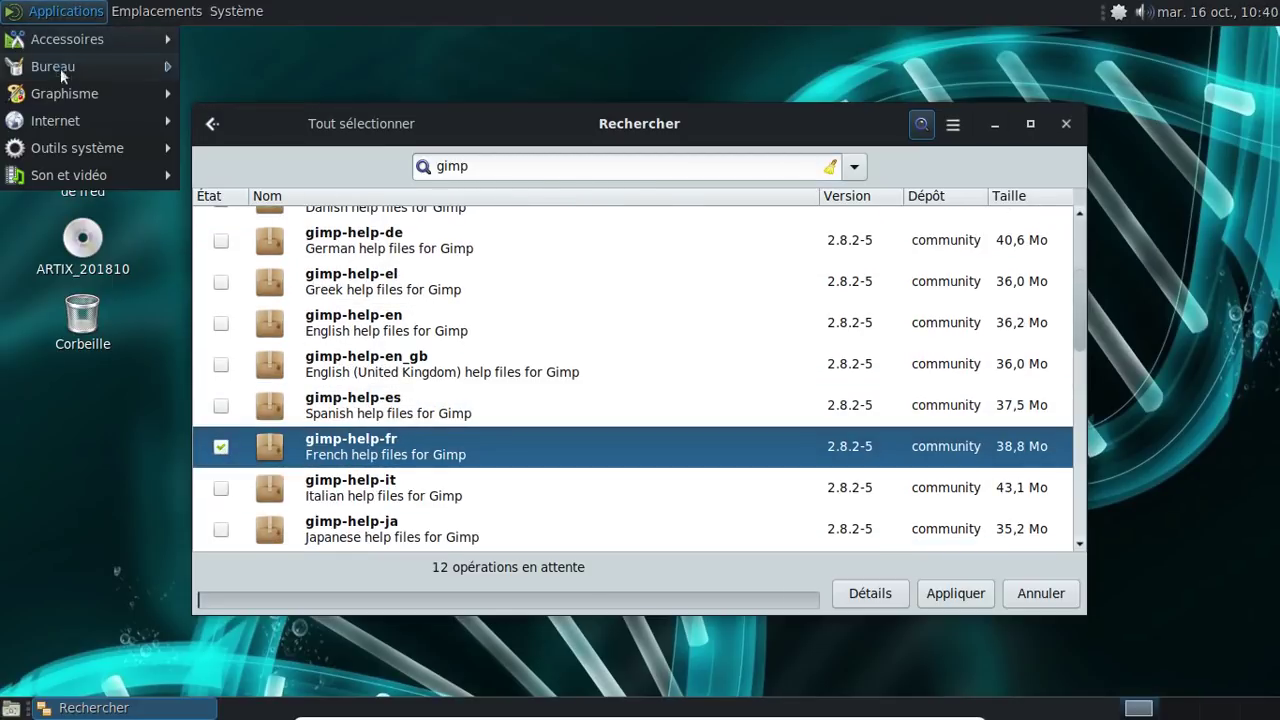
{"action": "mouse_move", "coordinate": [63, 94]}
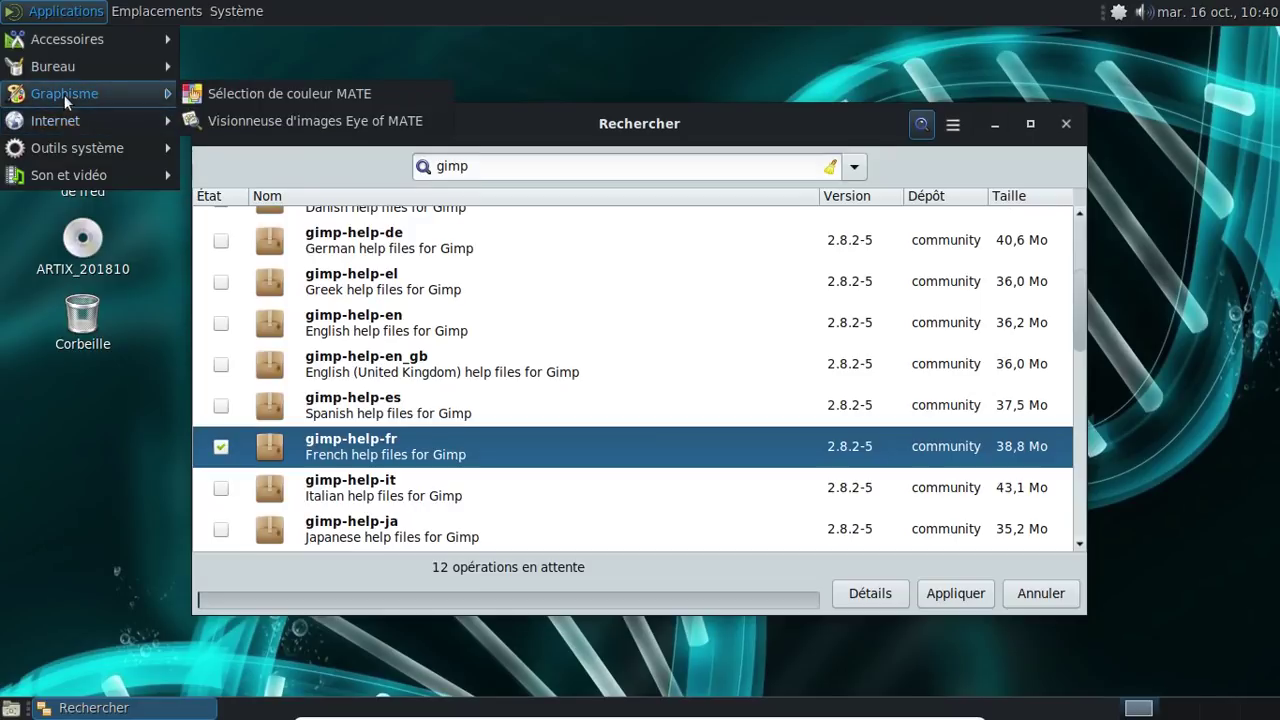
{"action": "left_click", "coordinate": [514, 166]}
Step: Search quodlibet and queue Quod Libet, then start a gvfs search
{"action": "left_click_drag", "start_coordinate": [514, 166], "coordinate": [371, 157]}
{"action": "type", "text": "quobl"}
{"action": "key", "text": "BackSpace"}
{"action": "key", "text": "BackSpace"}
{"action": "type", "text": "dlibet"}
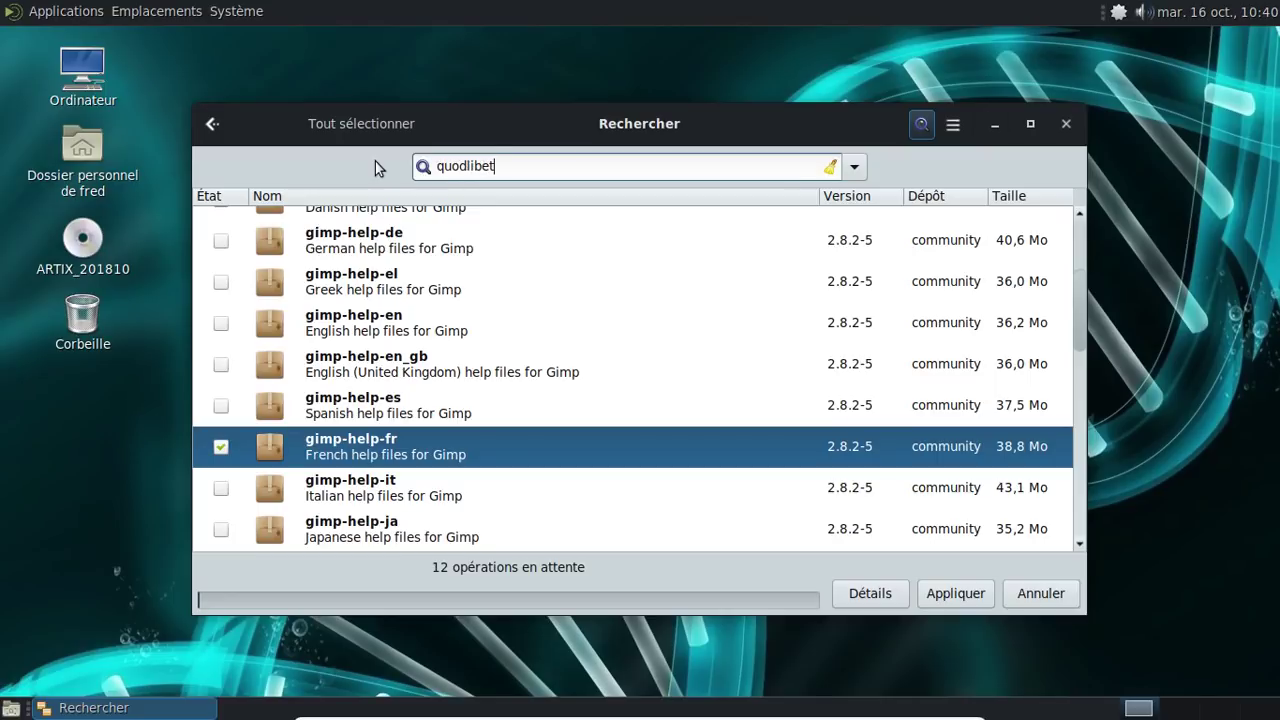
{"action": "left_click", "coordinate": [221, 227]}
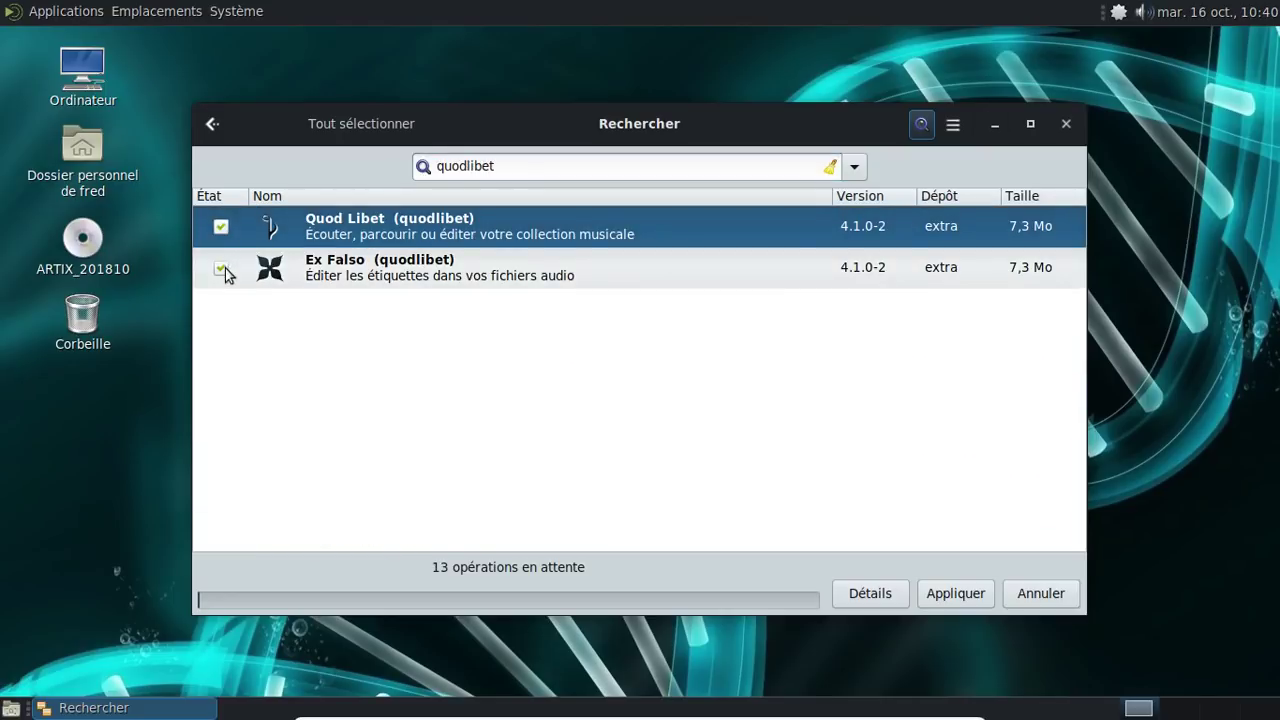
{"action": "left_click_drag", "start_coordinate": [520, 165], "coordinate": [430, 168]}
{"action": "type", "text": "gvfs"}
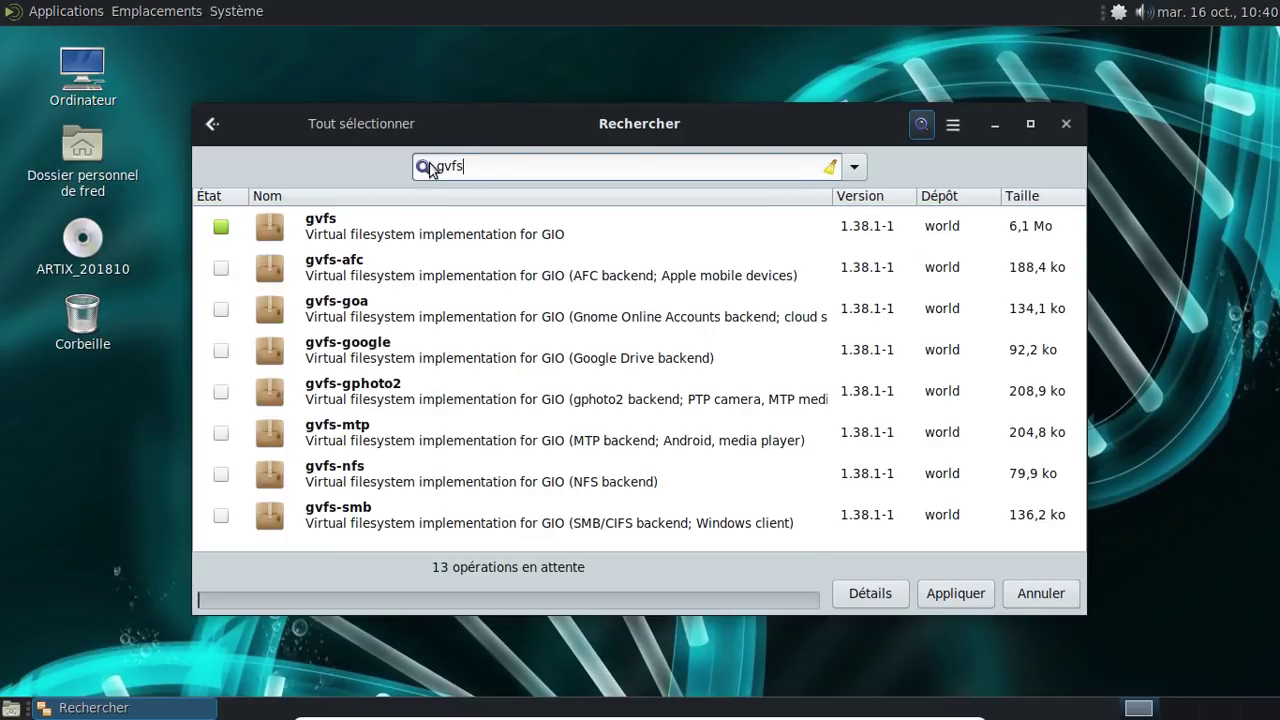
Step: Queue the gvfs backends afc, goa, google, gphoto2, mtp, nfs and smb
{"action": "left_click", "coordinate": [221, 268]}
{"action": "left_click", "coordinate": [221, 309]}
{"action": "left_click", "coordinate": [221, 350]}
{"action": "left_click", "coordinate": [221, 391]}
{"action": "left_click", "coordinate": [221, 432]}
{"action": "left_click", "coordinate": [222, 480]}
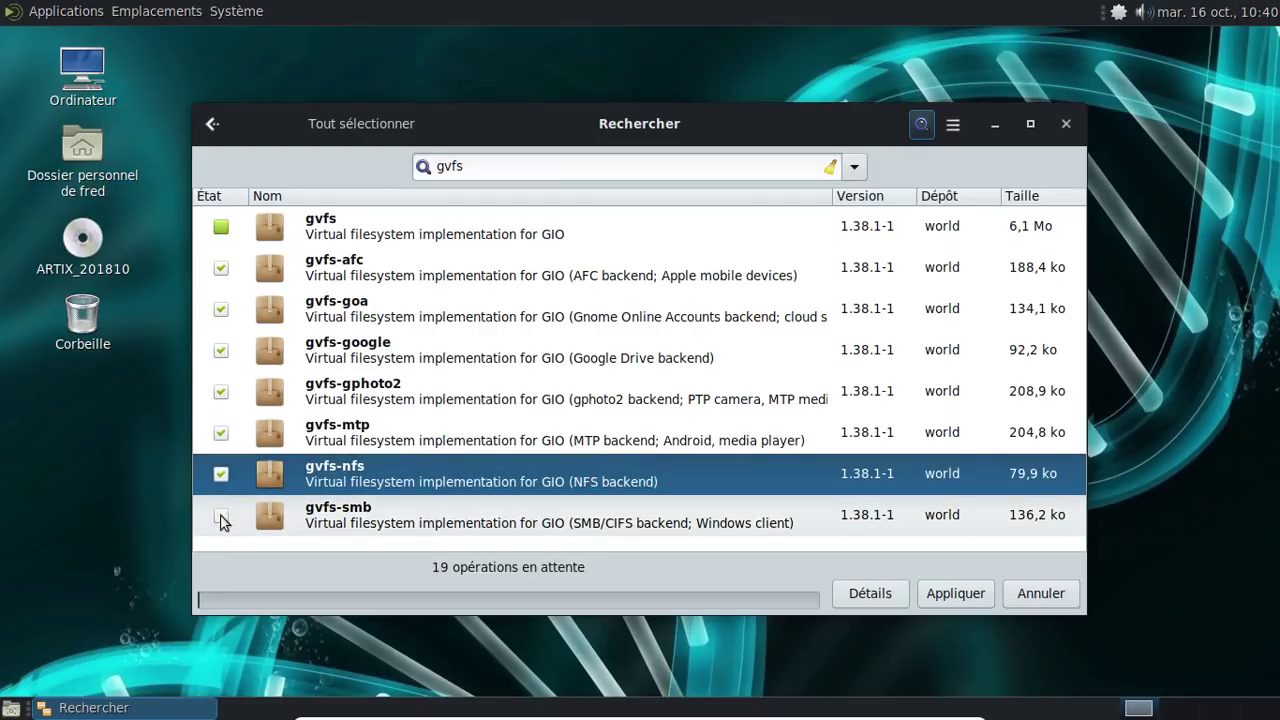
{"action": "left_click", "coordinate": [221, 516]}
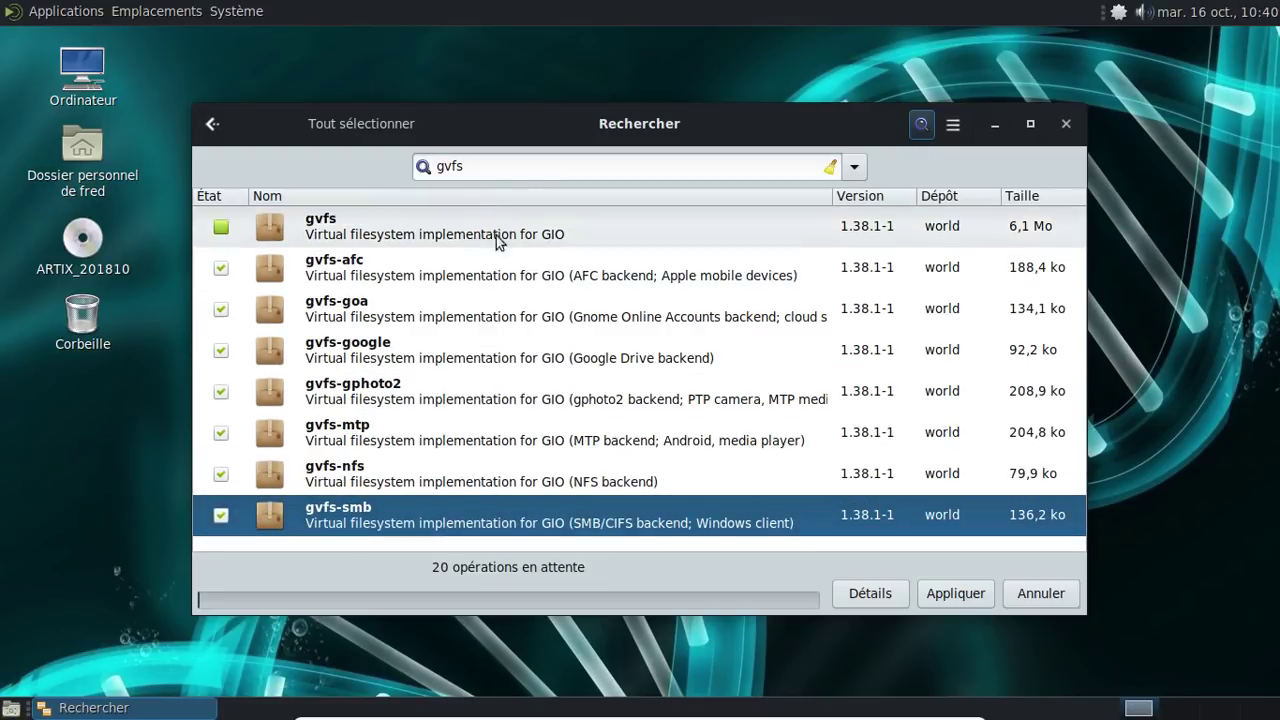
Step: Search the gst packages and queue gst-plugins-bad, gst-libav, gst-plugins-good and gst-plugins-ugly
{"action": "left_click", "coordinate": [494, 169]}
{"action": "key", "text": "BackSpace"}
{"action": "key", "text": "BackSpace"}
{"action": "key", "text": "BackSpace"}
{"action": "type", "text": "s"}
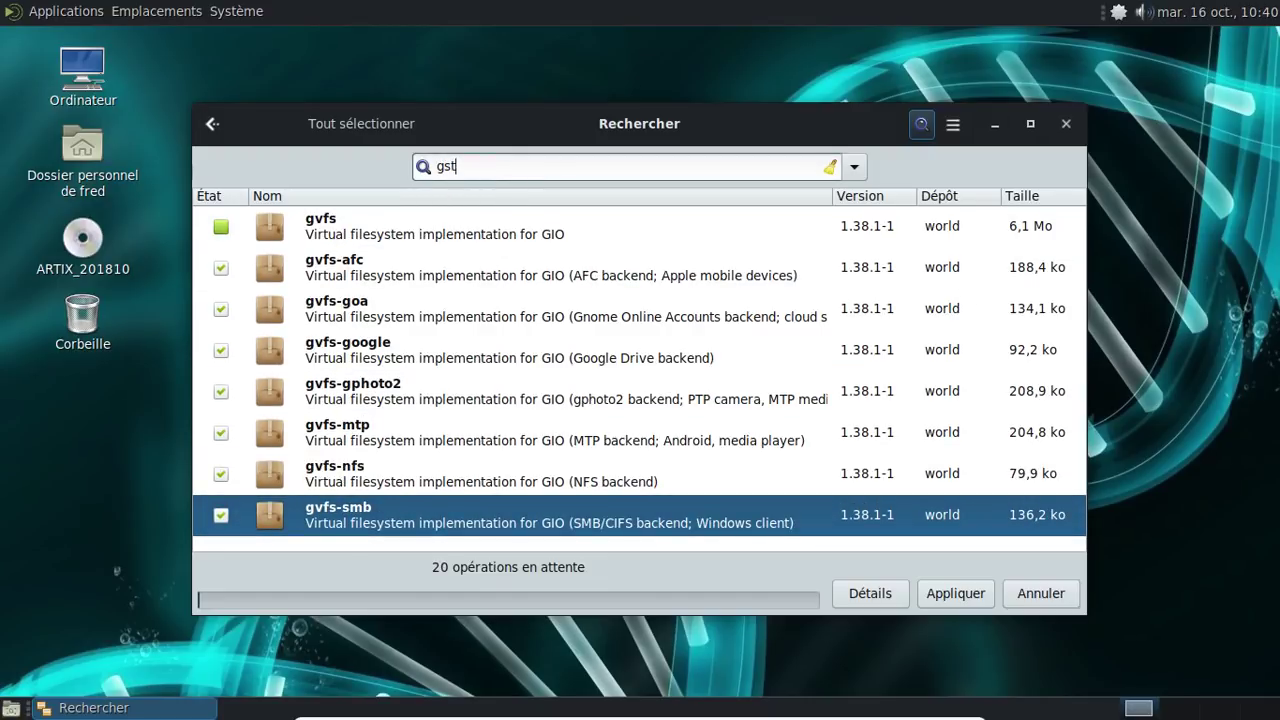
{"action": "left_click", "coordinate": [221, 309]}
{"action": "left_click", "coordinate": [221, 268]}
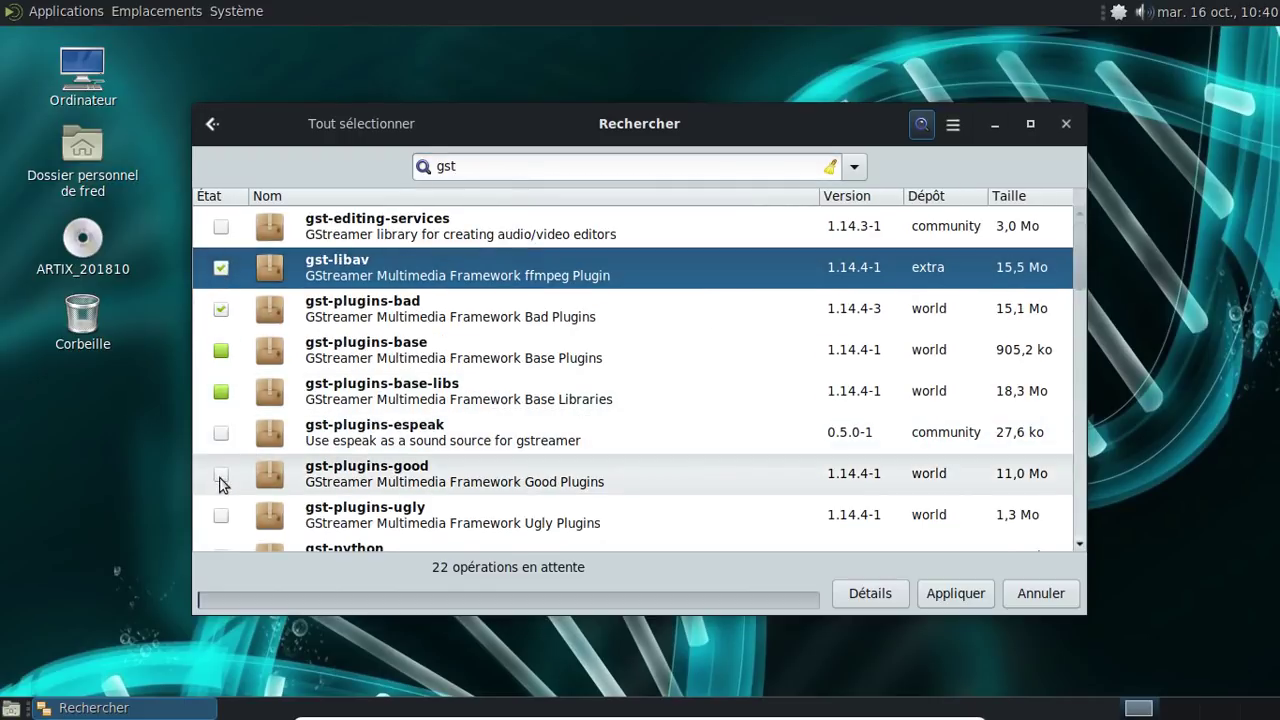
{"action": "left_click", "coordinate": [221, 474]}
{"action": "left_click", "coordinate": [221, 516]}
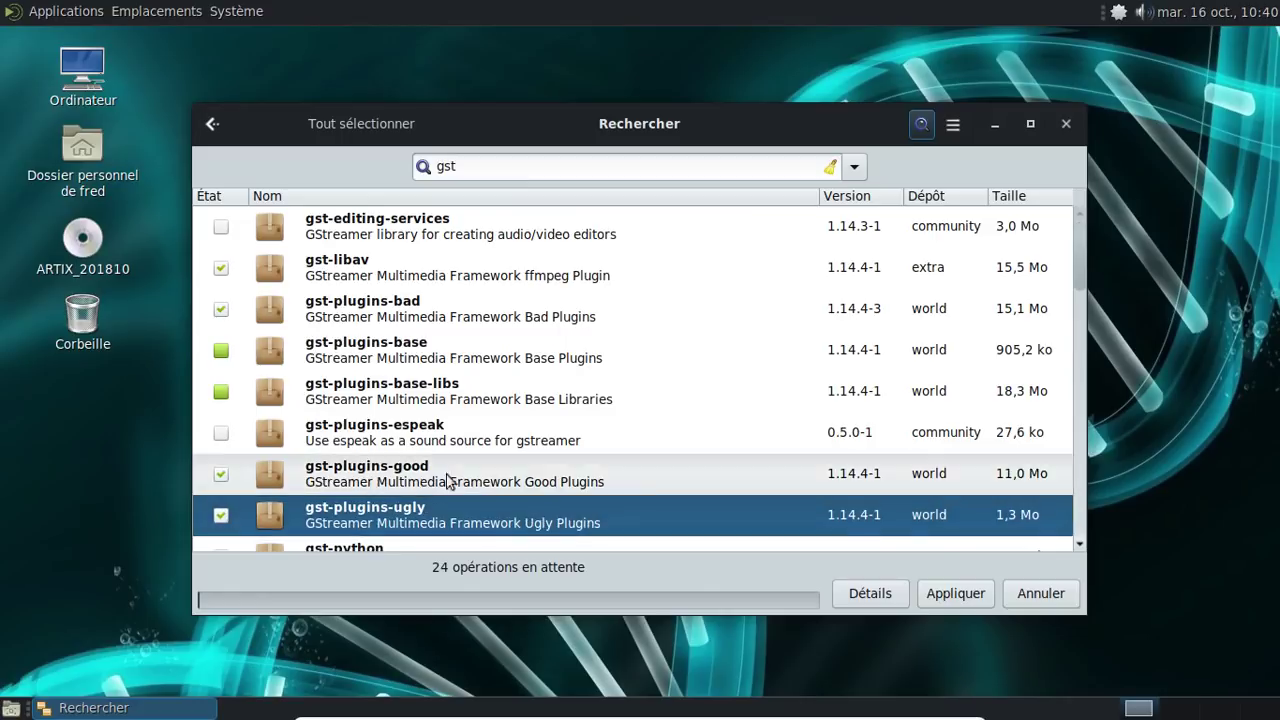
{"action": "scroll", "coordinate": [443, 475], "scroll_direction": "down", "scroll_amount": 2}
{"action": "scroll", "coordinate": [451, 448], "scroll_direction": "down", "scroll_amount": 2}
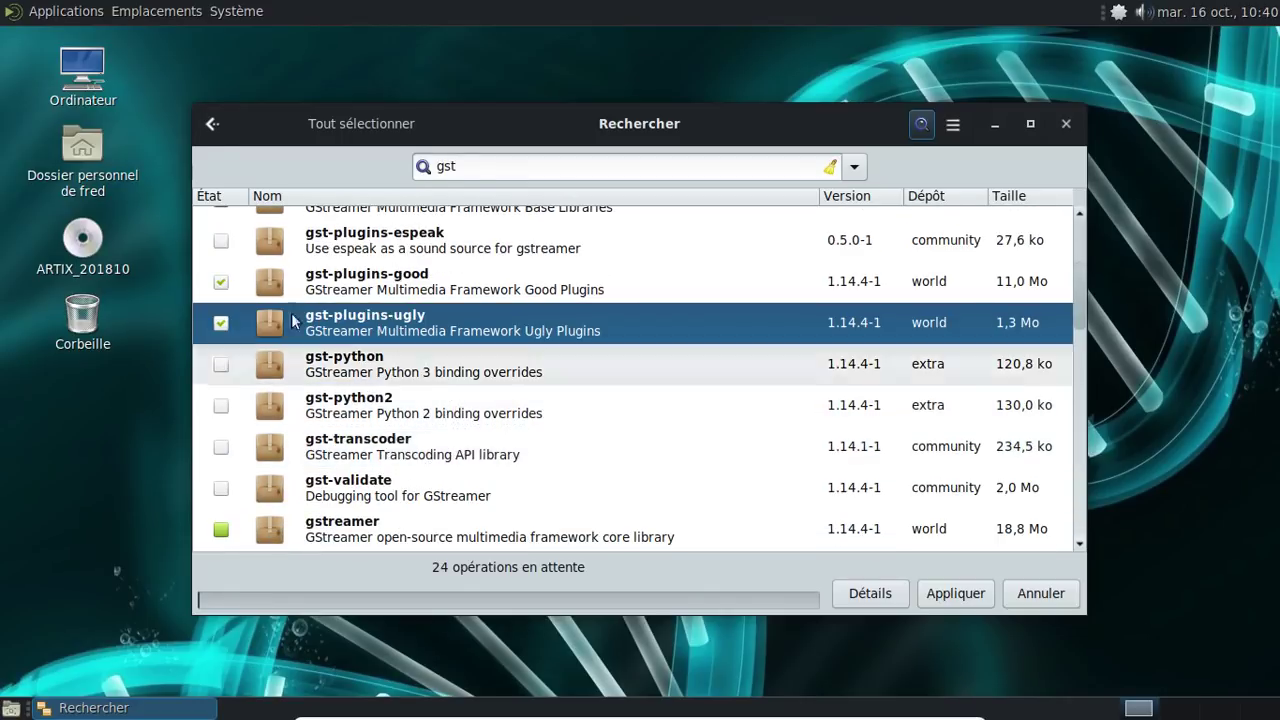
Step: Close the Applications menu and search the packages for neo(fetch)
{"action": "left_click", "coordinate": [10, 8]}
{"action": "mouse_move", "coordinate": [64, 149]}
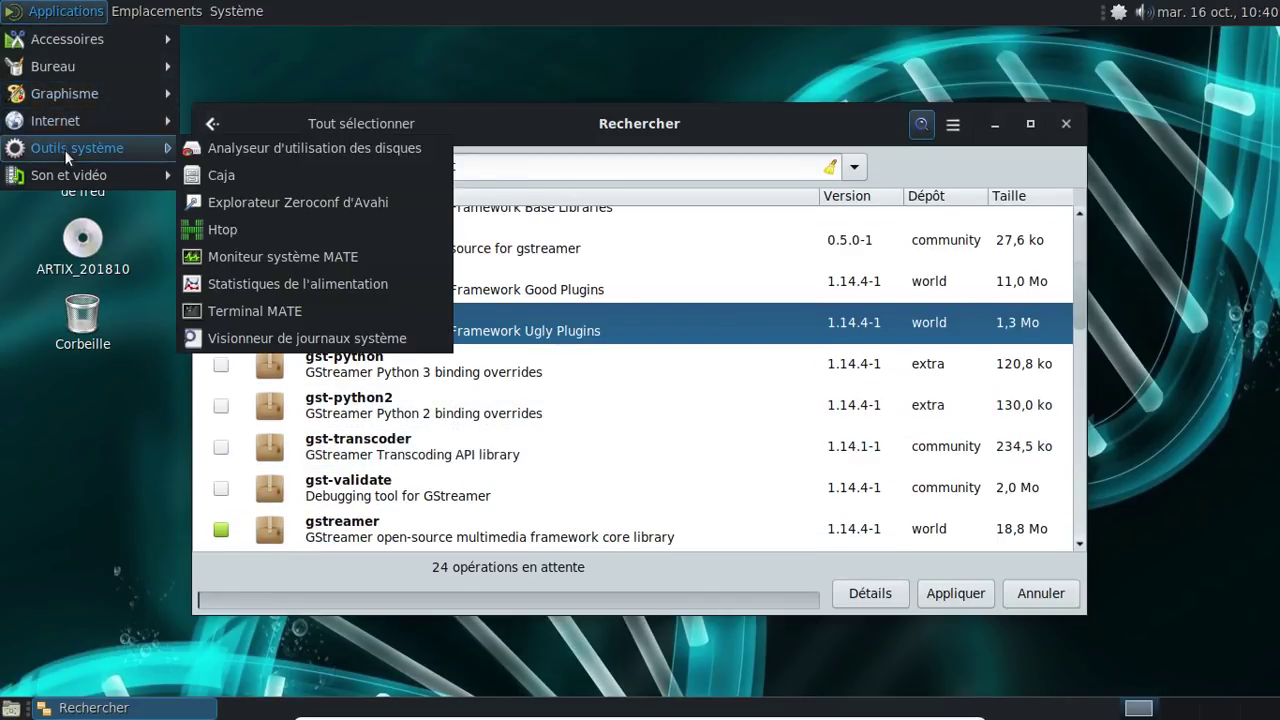
{"action": "key", "text": "Escape"}
{"action": "key", "text": "Escape"}
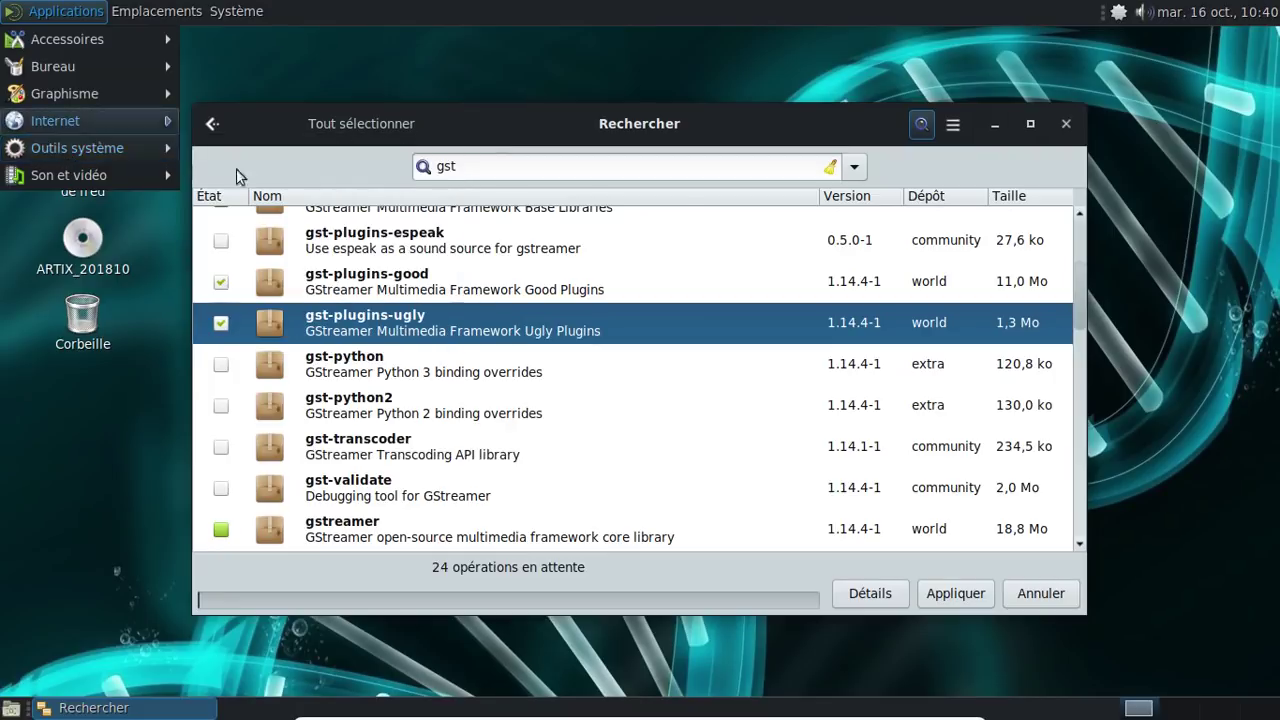
{"action": "triple_click", "coordinate": [633, 167]}
{"action": "type", "text": "neofetch"}
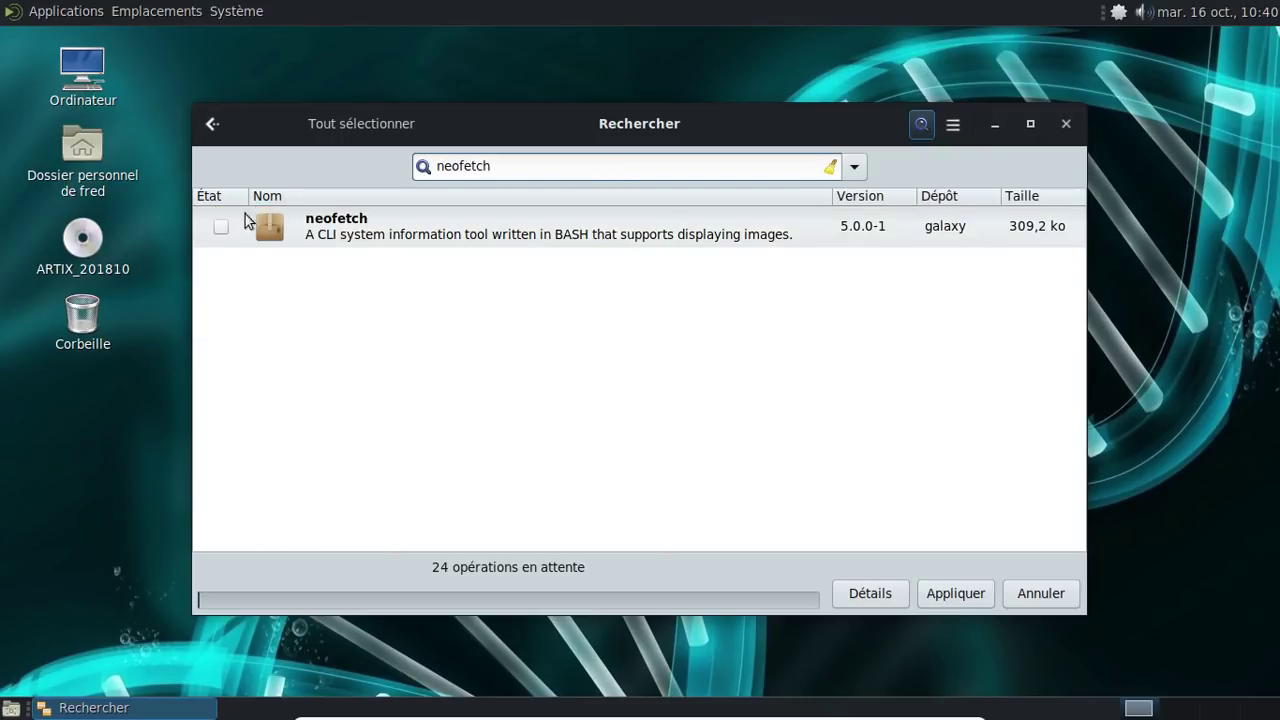
Step: Mark neofetch for installation, then look through the Applications menu
{"action": "left_click", "coordinate": [222, 230]}
{"action": "left_click", "coordinate": [36, 13]}
{"action": "mouse_move", "coordinate": [65, 147]}
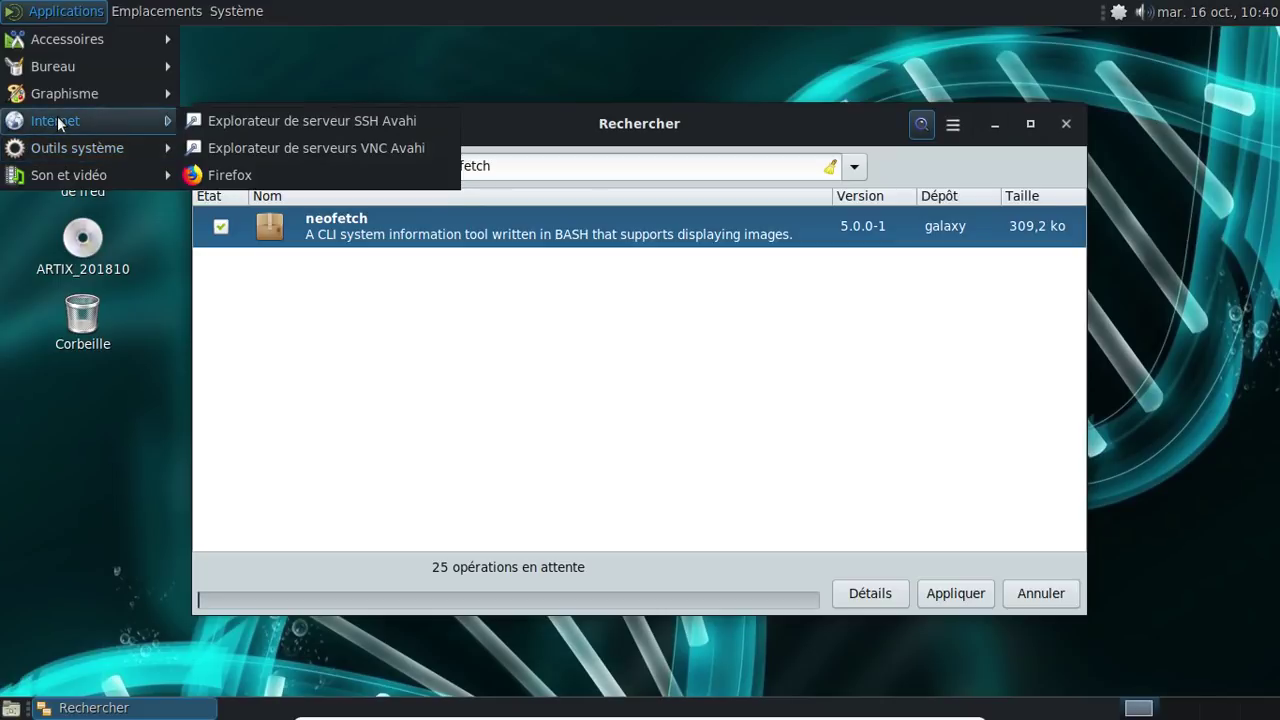
{"action": "mouse_move", "coordinate": [48, 91]}
{"action": "mouse_move", "coordinate": [45, 69]}
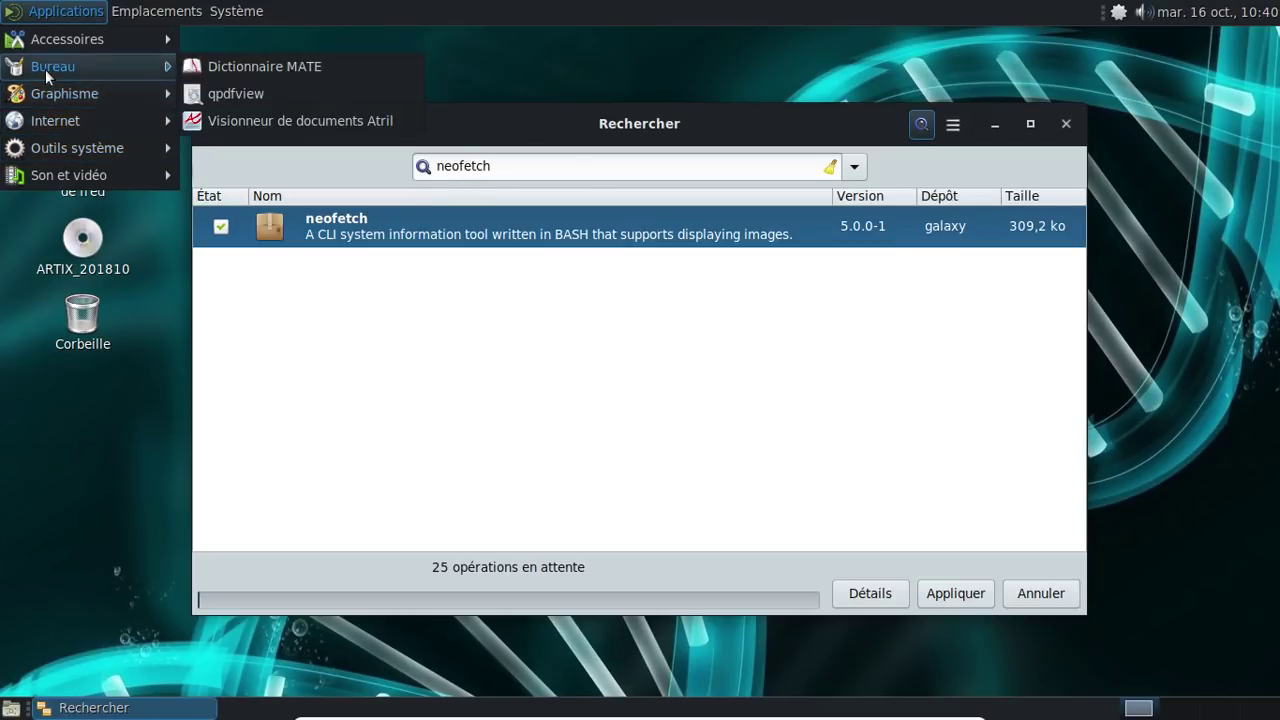
{"action": "mouse_move", "coordinate": [138, 38]}
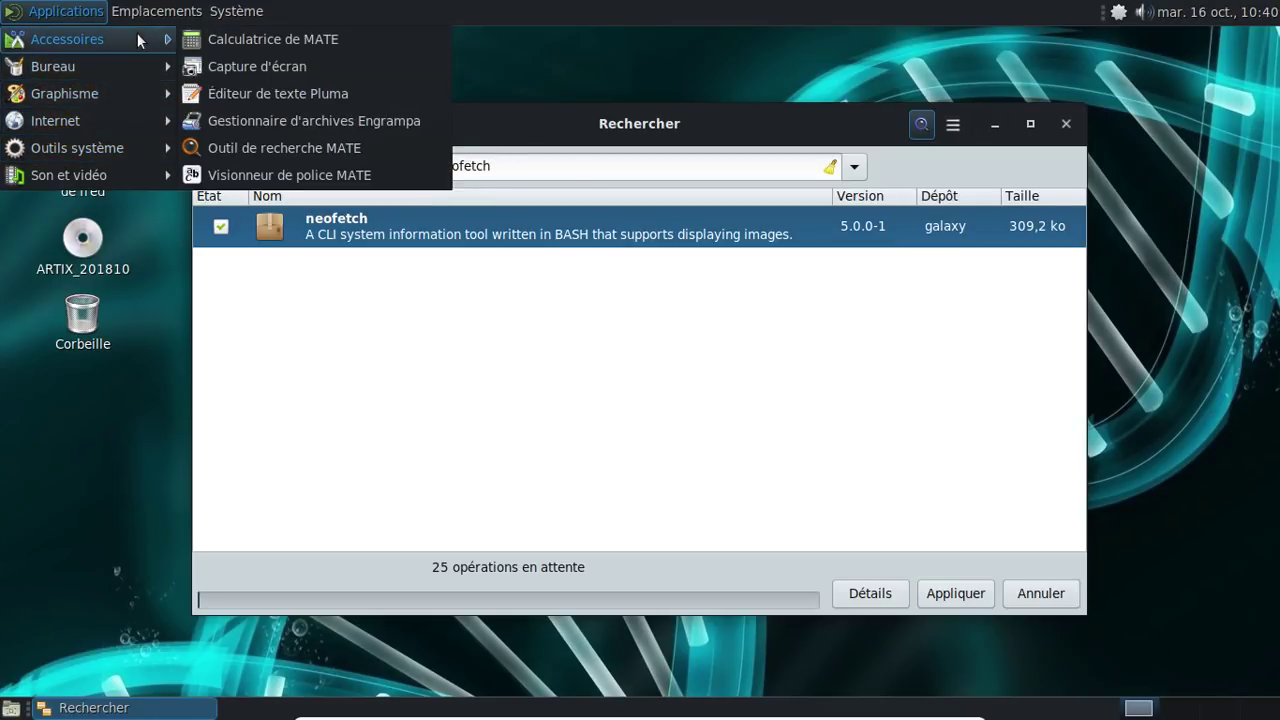
{"action": "left_click", "coordinate": [579, 120]}
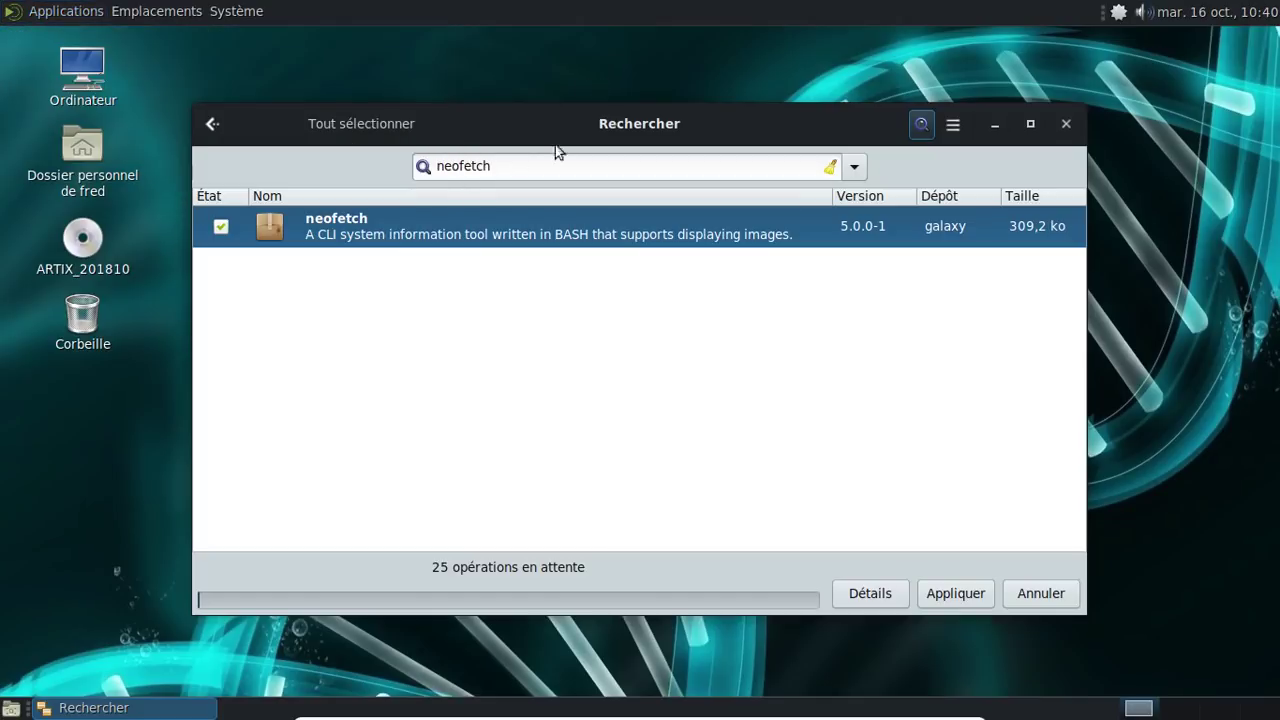
Step: Search unzip, then p7zip, and mark p7zip for installation
{"action": "left_click_drag", "start_coordinate": [526, 166], "coordinate": [428, 172]}
{"action": "type", "text": "unzip"}
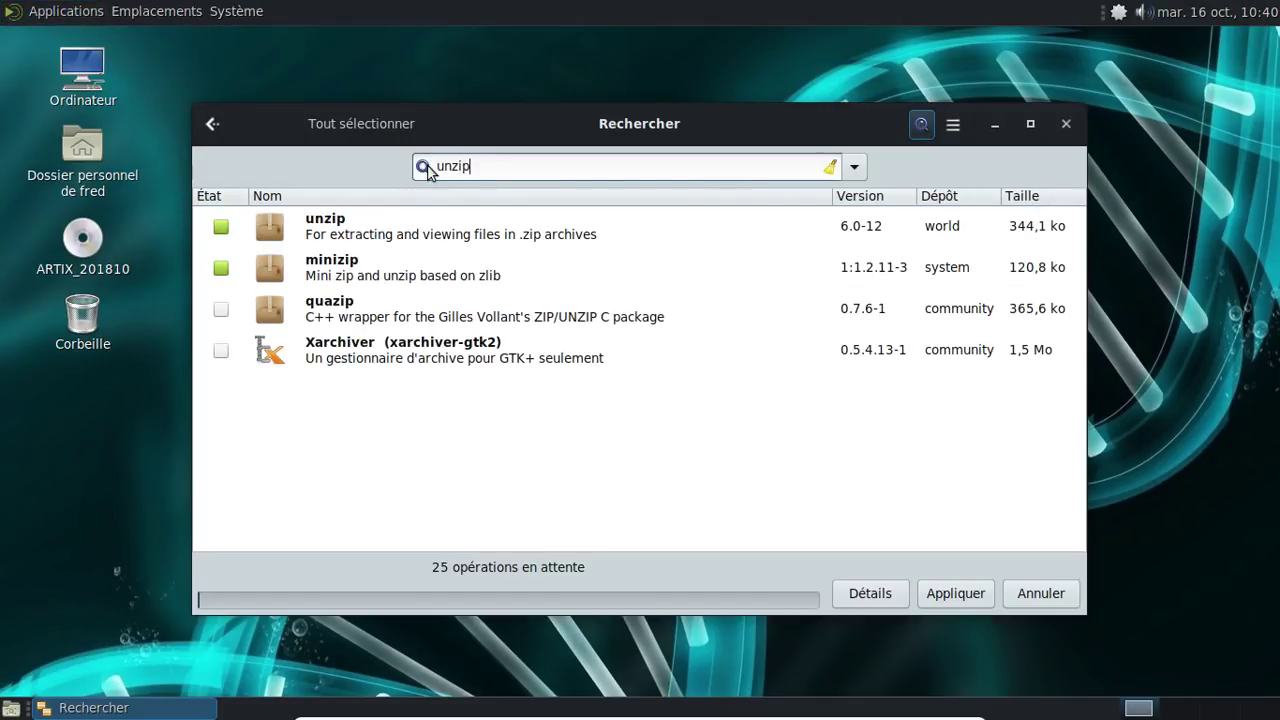
{"action": "left_click_drag", "start_coordinate": [500, 167], "coordinate": [394, 169]}
{"action": "type", "text": "p7zip"}
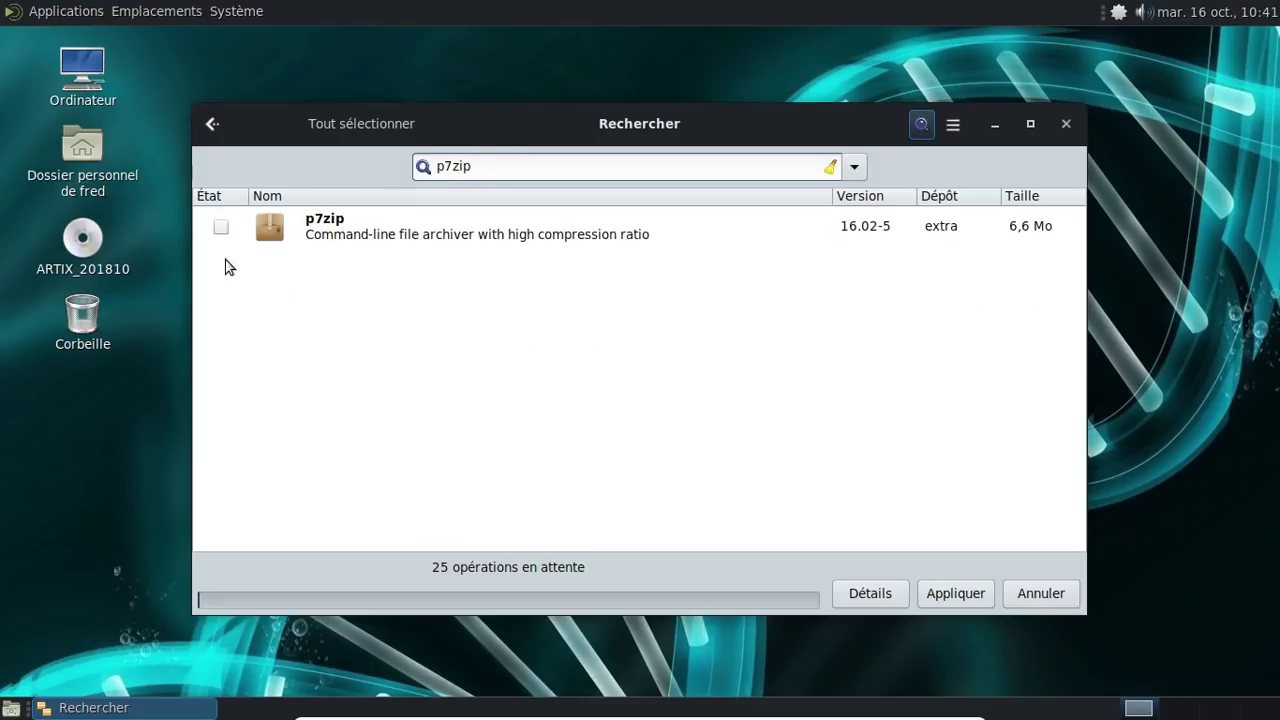
{"action": "left_click", "coordinate": [221, 228]}
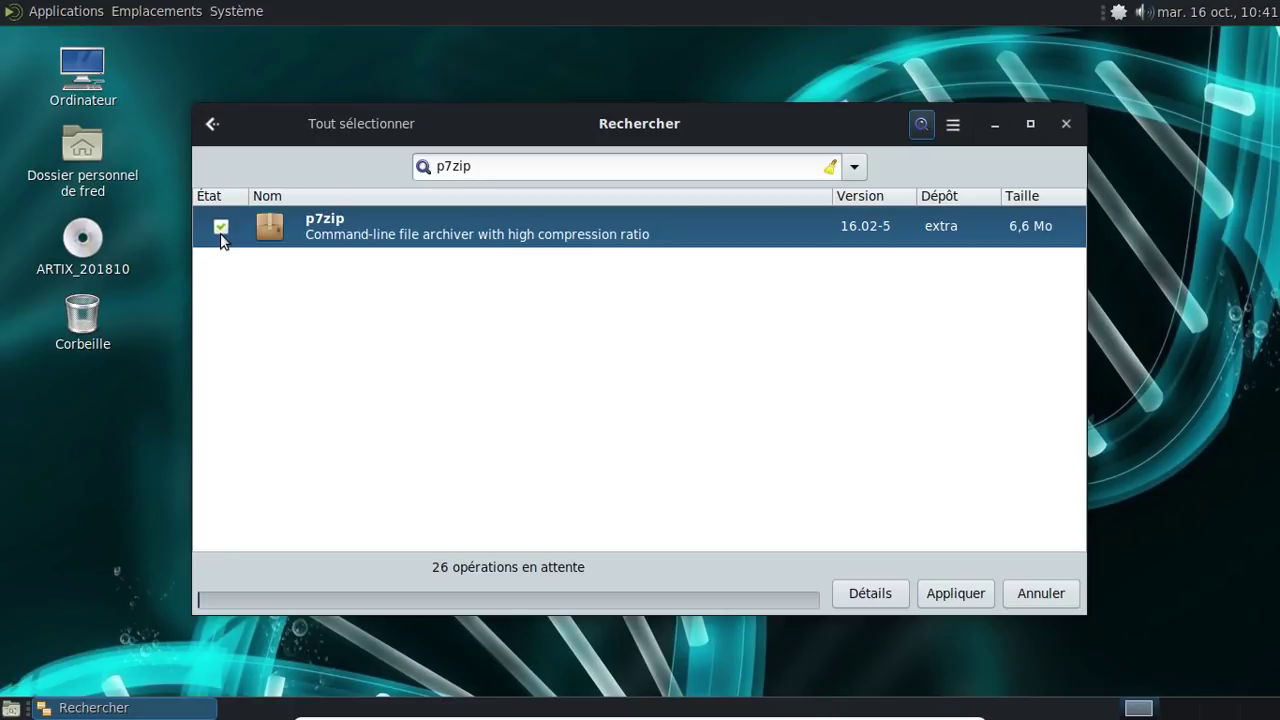
Step: Search xarchiver, then bring up the transaction summary with Appliquer
{"action": "left_click", "coordinate": [70, 12]}
{"action": "mouse_move", "coordinate": [70, 43]}
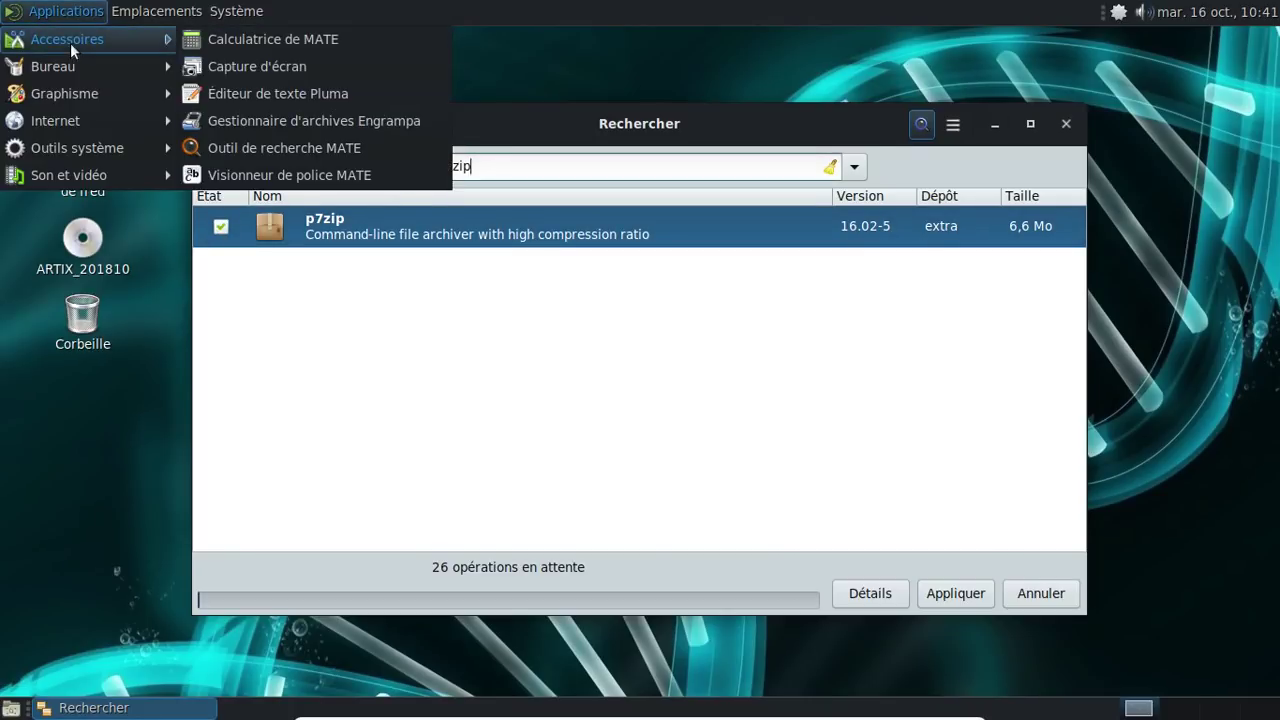
{"action": "mouse_move", "coordinate": [58, 94]}
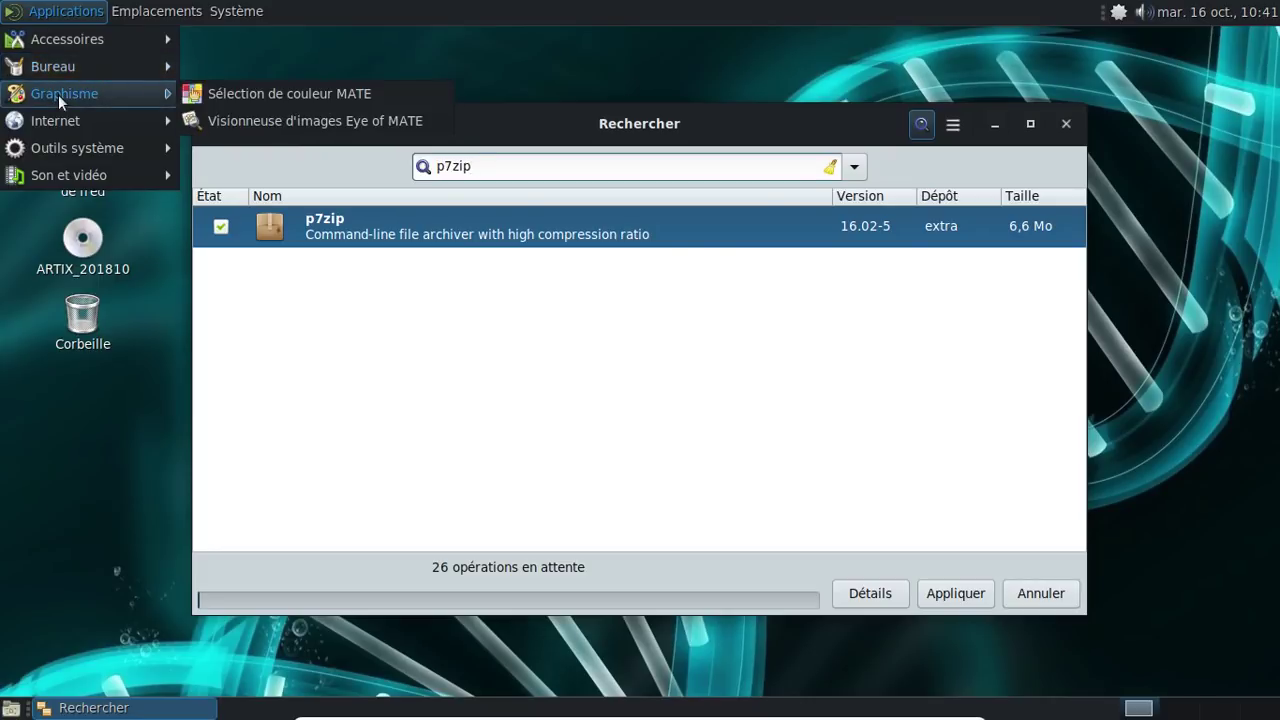
{"action": "left_click", "coordinate": [535, 167]}
{"action": "left_click_drag", "start_coordinate": [535, 167], "coordinate": [421, 167]}
{"action": "type", "text": "xarchiver"}
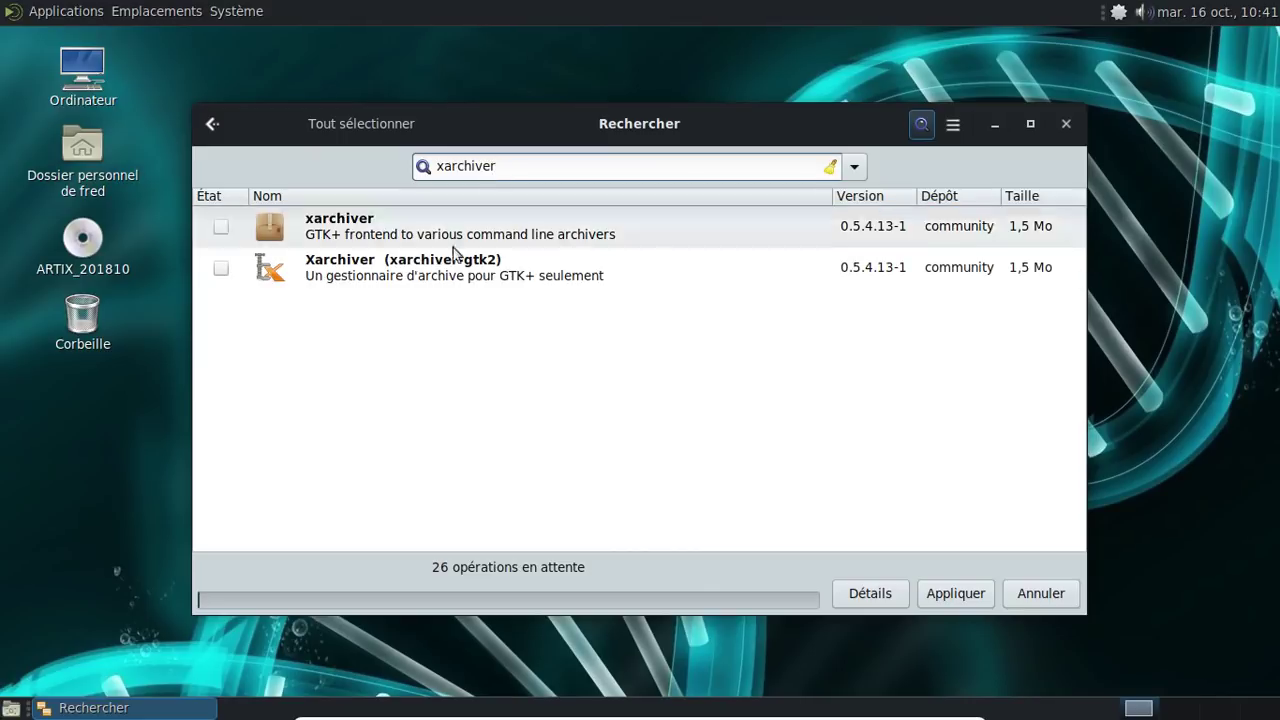
{"action": "left_click", "coordinate": [955, 594]}
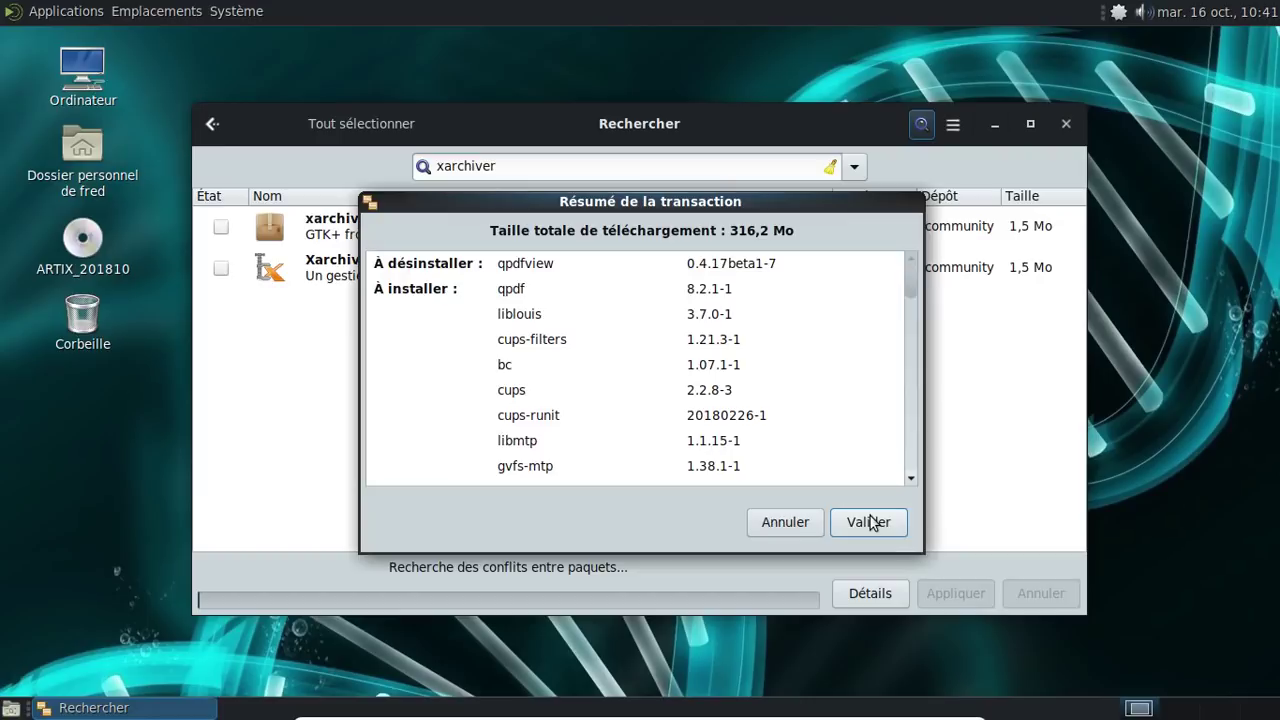
Step: Take the VM out of full screen with Host+F, leaving Pamac's summary showing
{"action": "key", "text": "Control_R+f"}
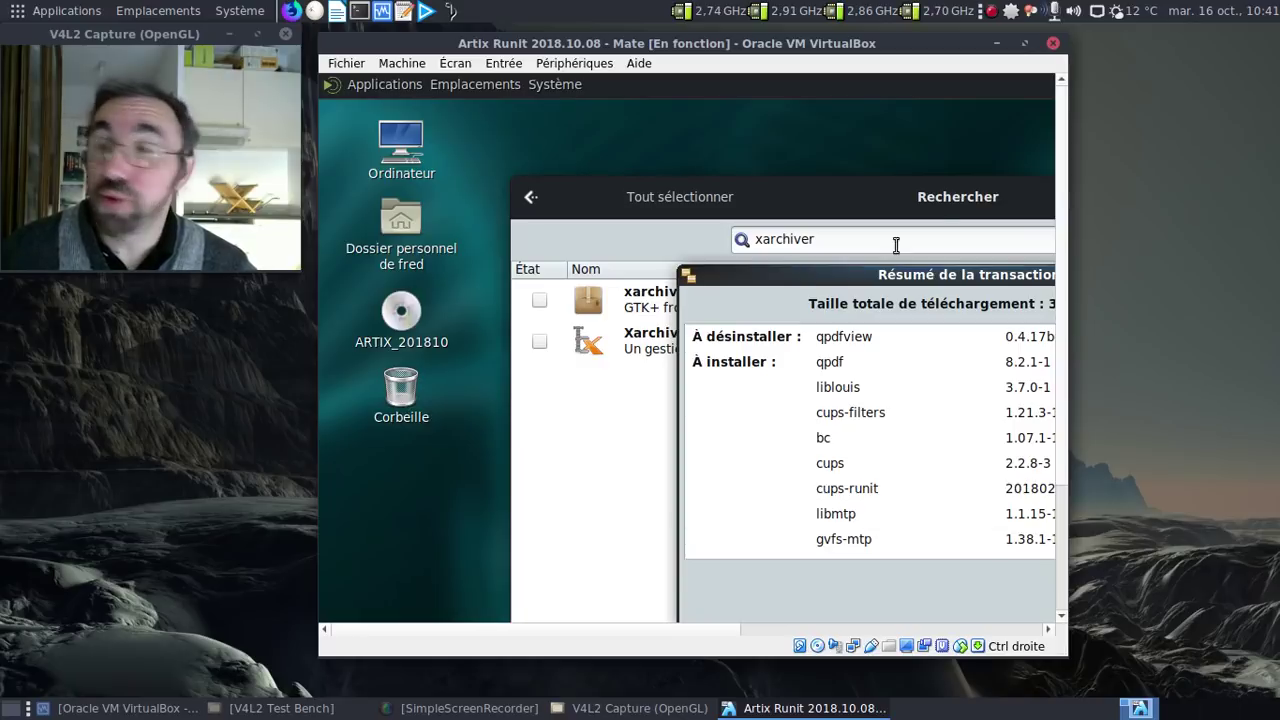
Step: Bring the VirtualBox guest back to full screen once the Pamac transaction has finished
{"action": "right_click", "coordinate": [991, 12]}
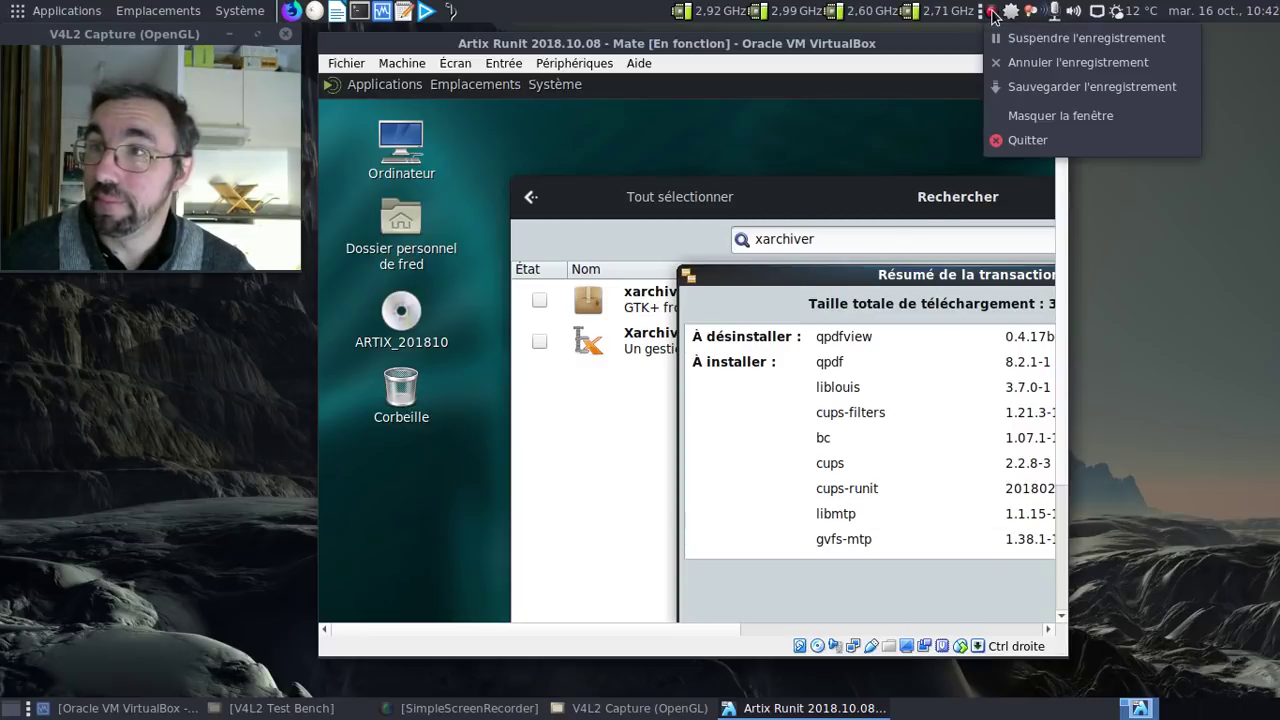
{"action": "left_click", "coordinate": [1050, 87]}
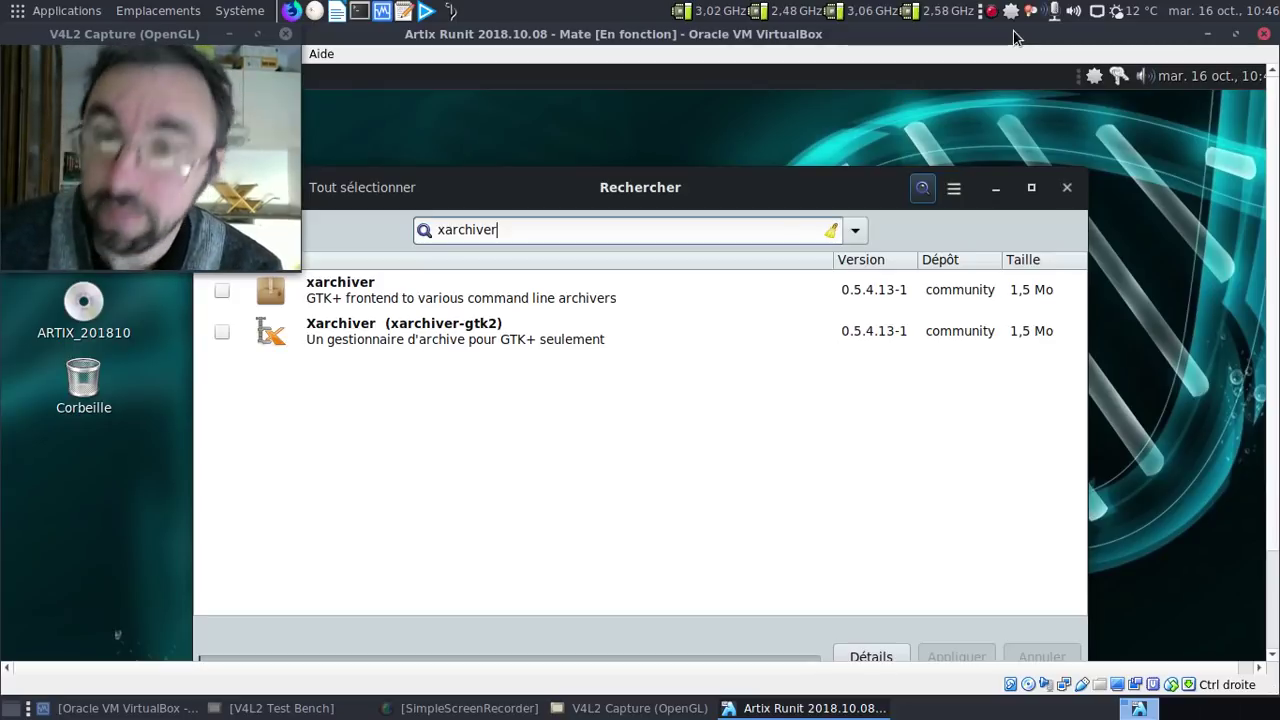
{"action": "middle_click", "coordinate": [831, 34]}
{"action": "key", "text": "alt+Tab"}
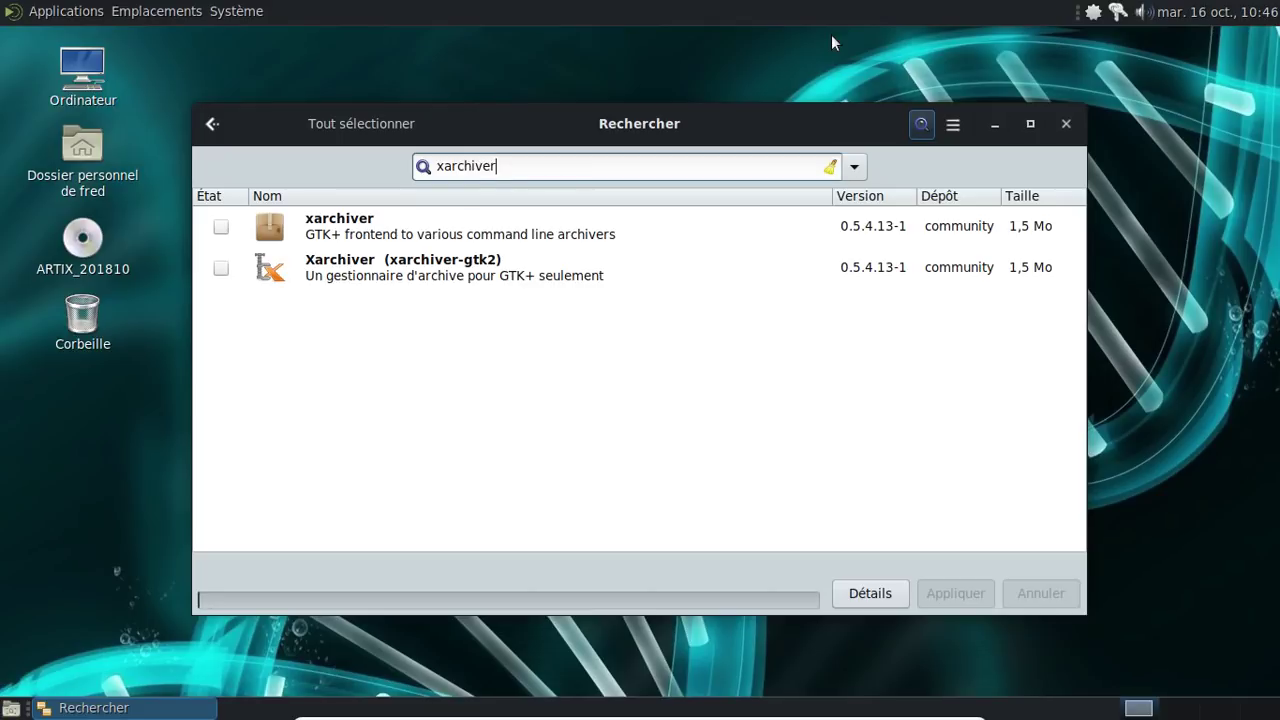
Step: Clear Pamac's xarchiver search and look through the Applications menu
{"action": "key", "text": "BackSpace"}
{"action": "key", "text": "BackSpace"}
{"action": "key", "text": "BackSpace"}
{"action": "key", "text": "BackSpace"}
{"action": "key", "text": "BackSpace"}
{"action": "key", "text": "BackSpace"}
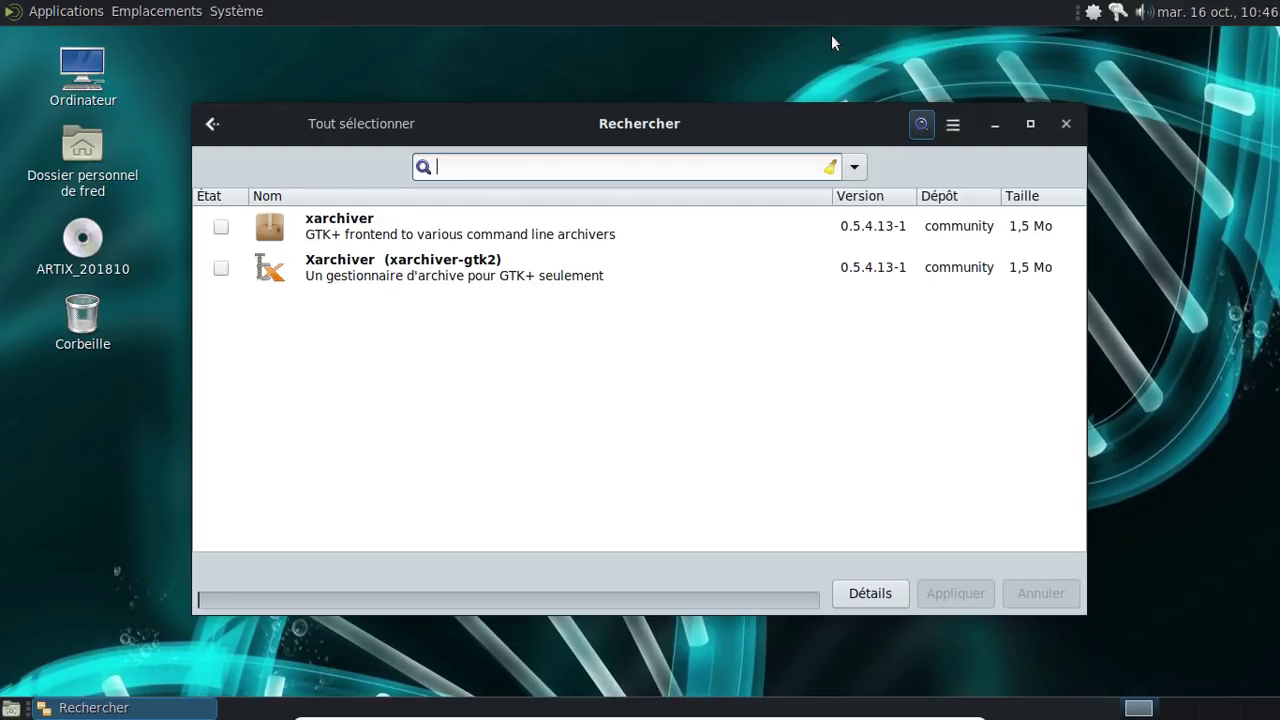
{"action": "left_click", "coordinate": [60, 11]}
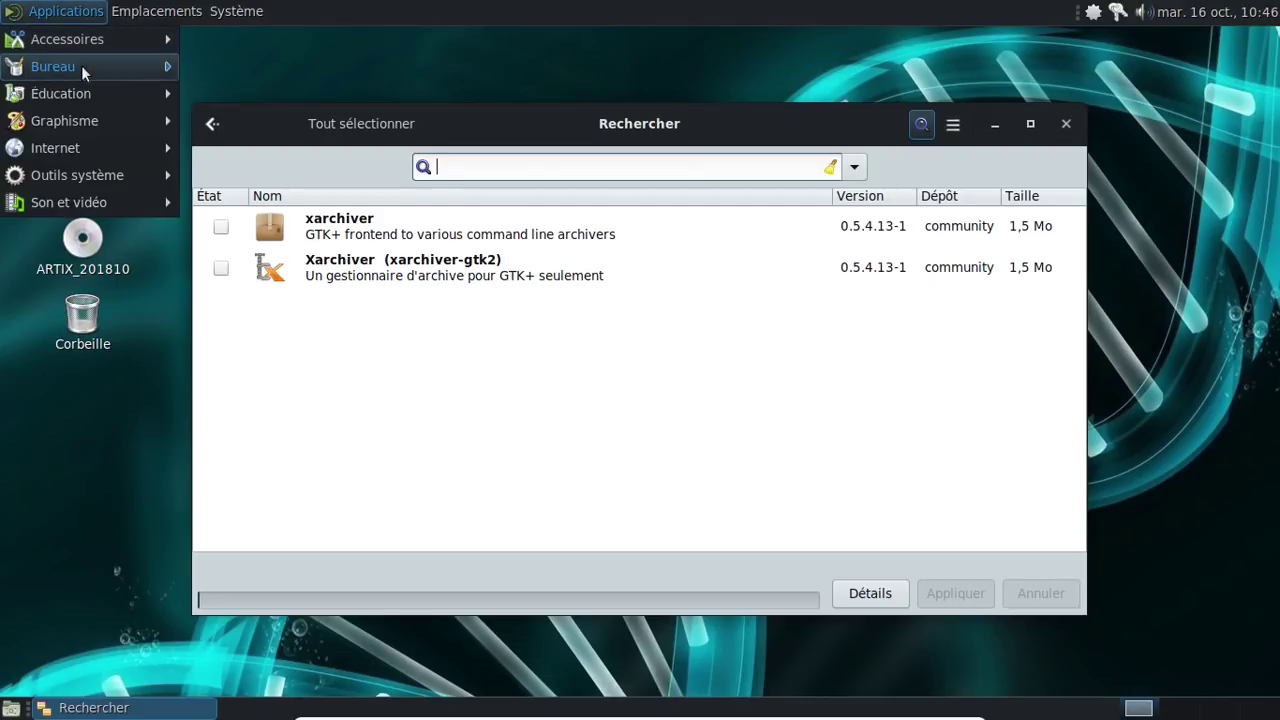
{"action": "mouse_move", "coordinate": [81, 65]}
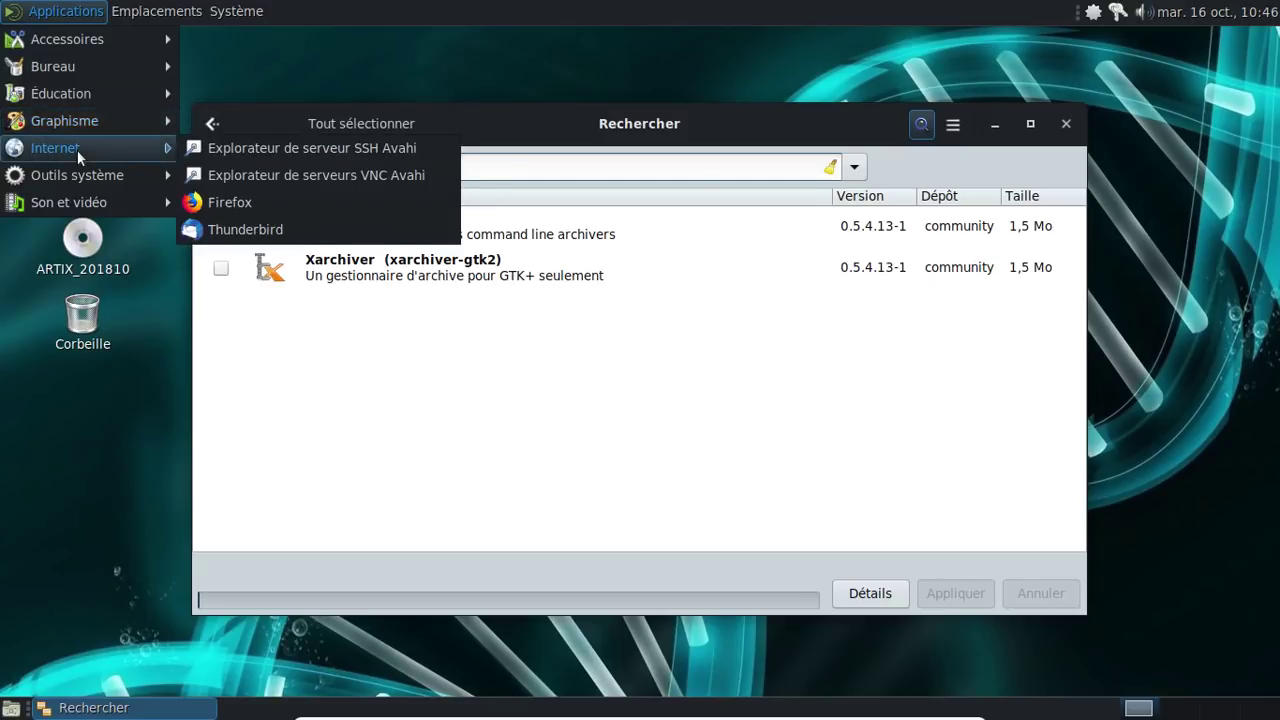
{"action": "mouse_move", "coordinate": [80, 184]}
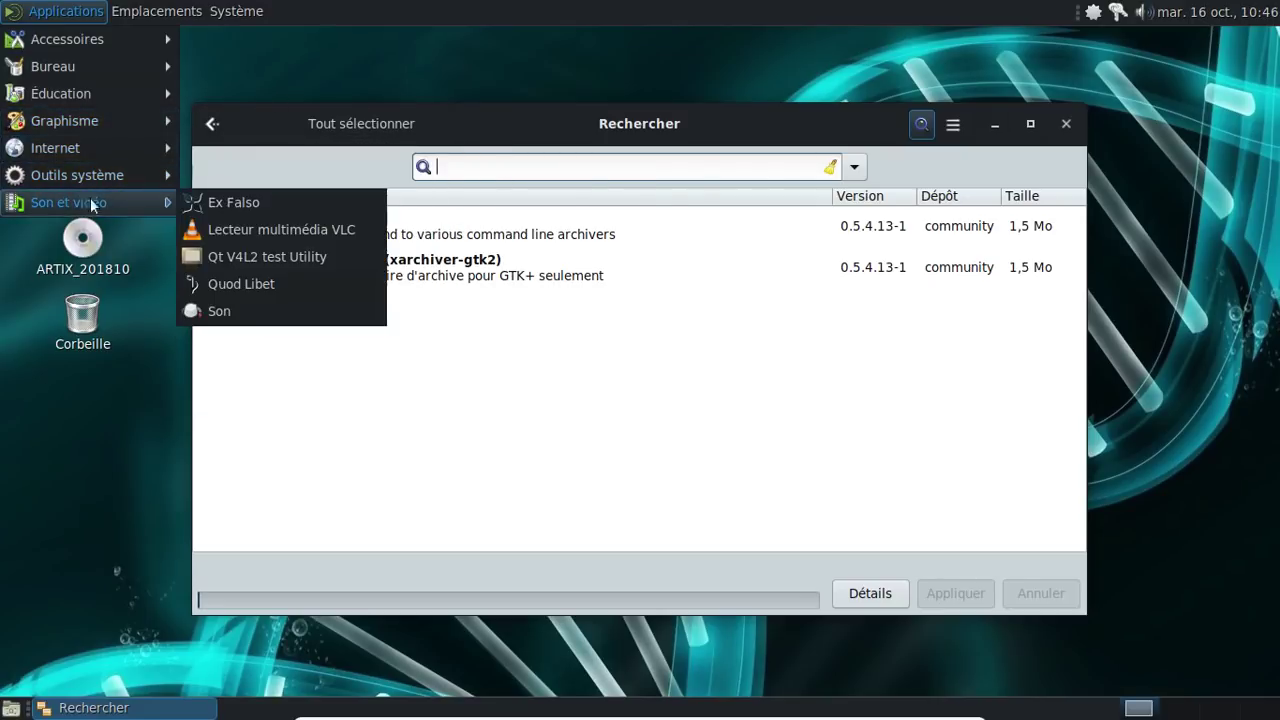
{"action": "left_click", "coordinate": [220, 30]}
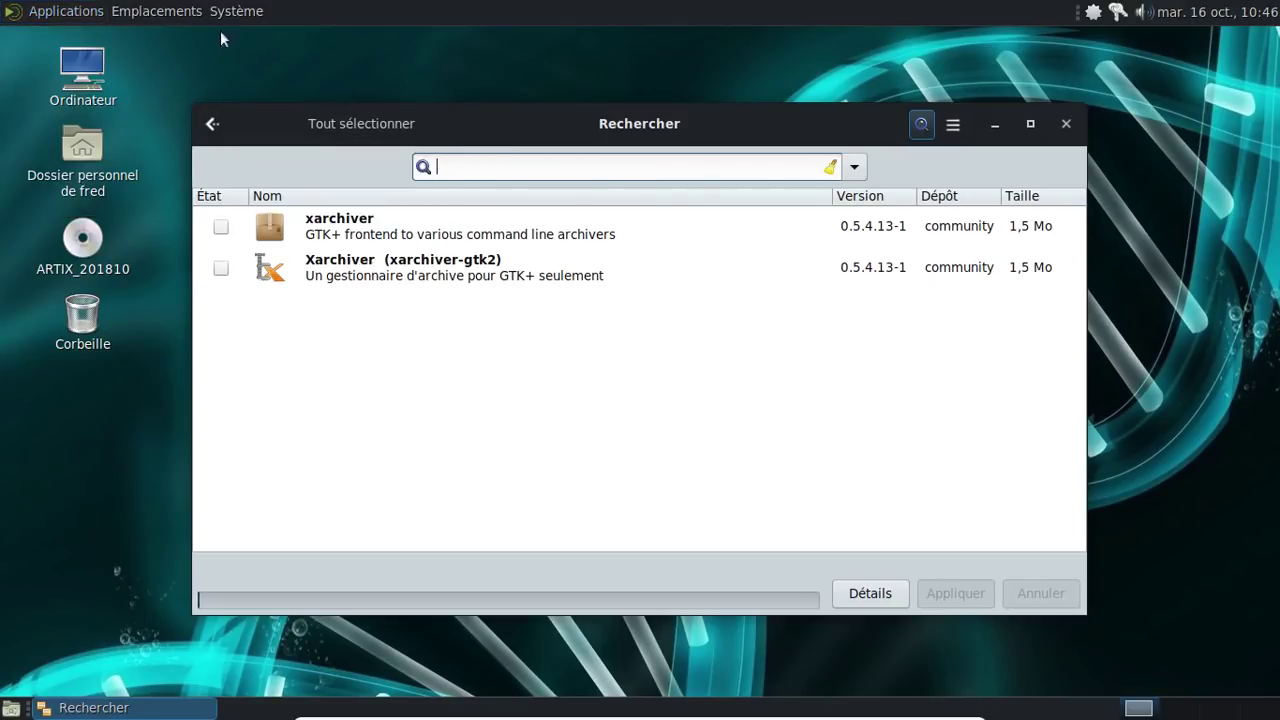
Step: Launch Terminal MATE from Applications > Outils système
{"action": "left_click", "coordinate": [73, 12]}
{"action": "mouse_move", "coordinate": [95, 157]}
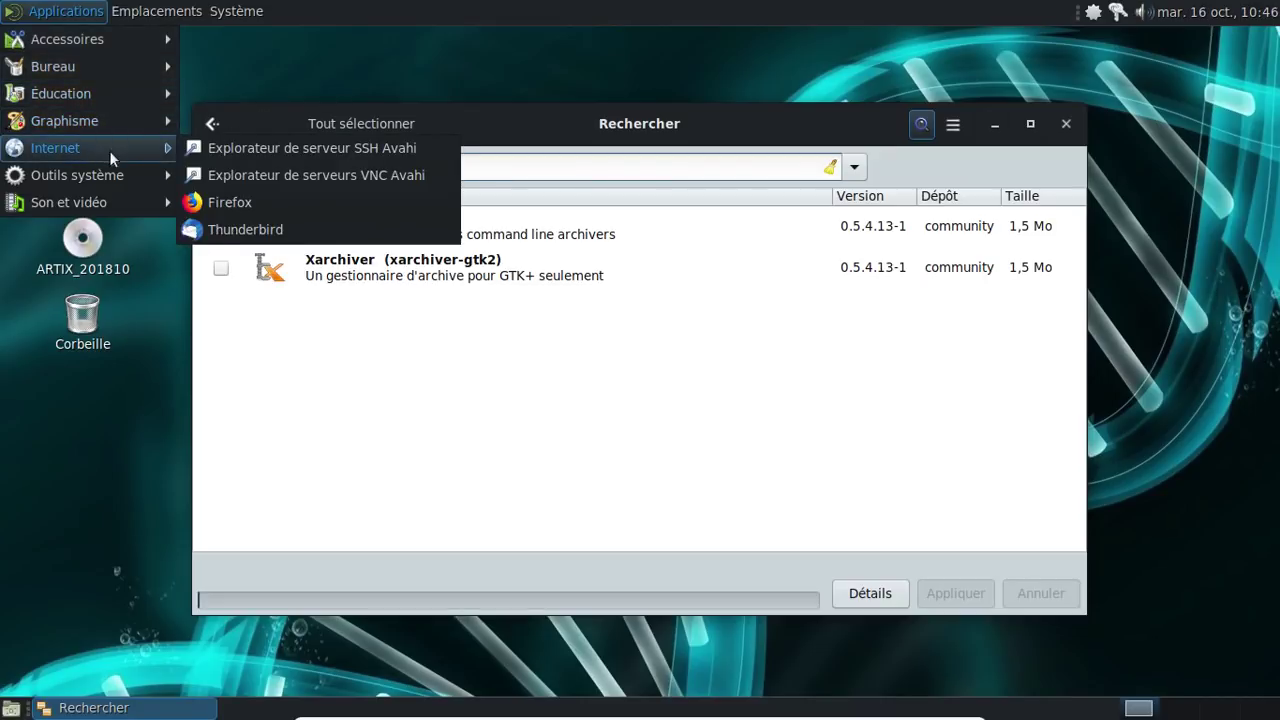
{"action": "mouse_move", "coordinate": [105, 179]}
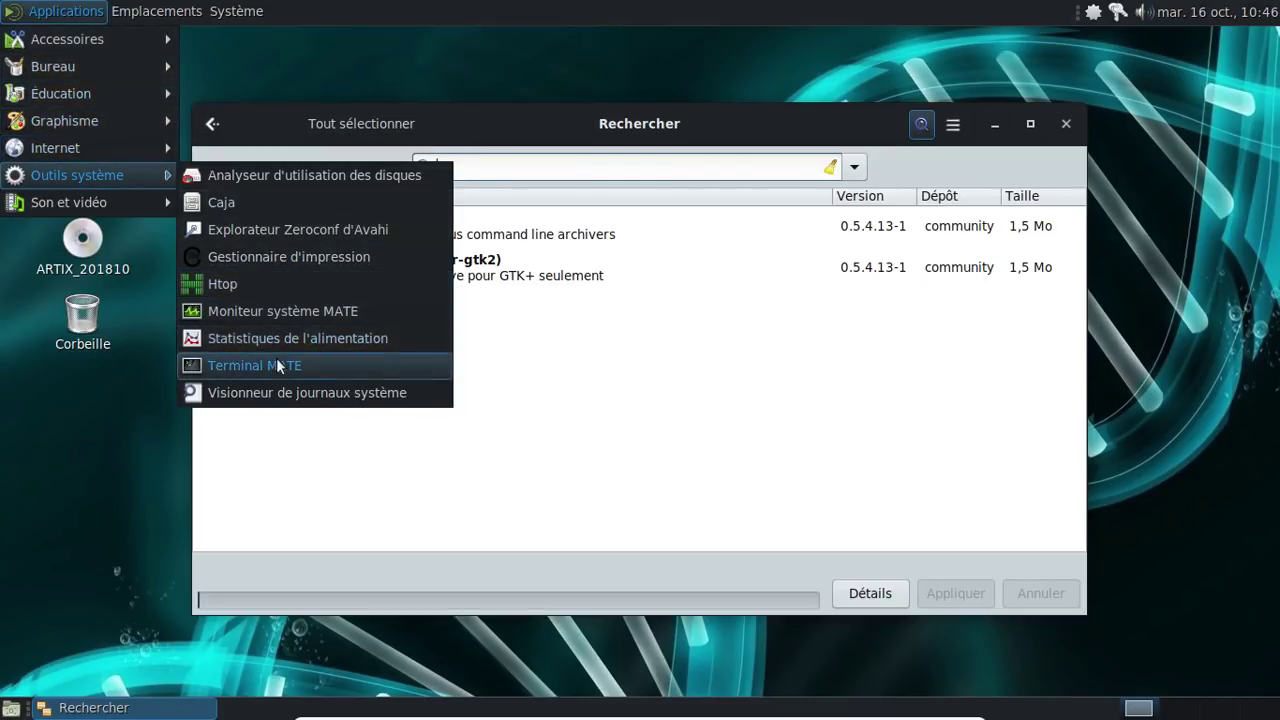
{"action": "left_click", "coordinate": [278, 366]}
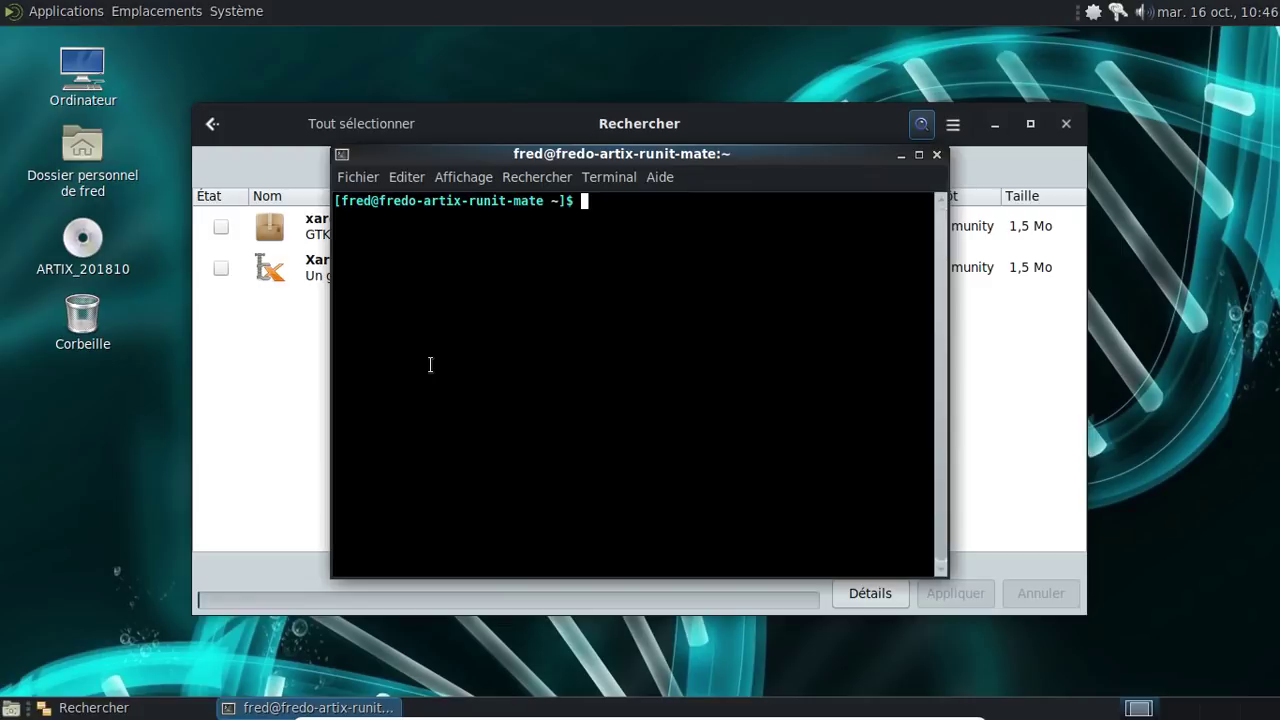
Step: Launch Midnight Commander as root with sudo mc, entering the account password
{"action": "type", "text": "sudo mc"}
{"action": "key", "text": "Return"}
{"action": "key", "text": "Return"}
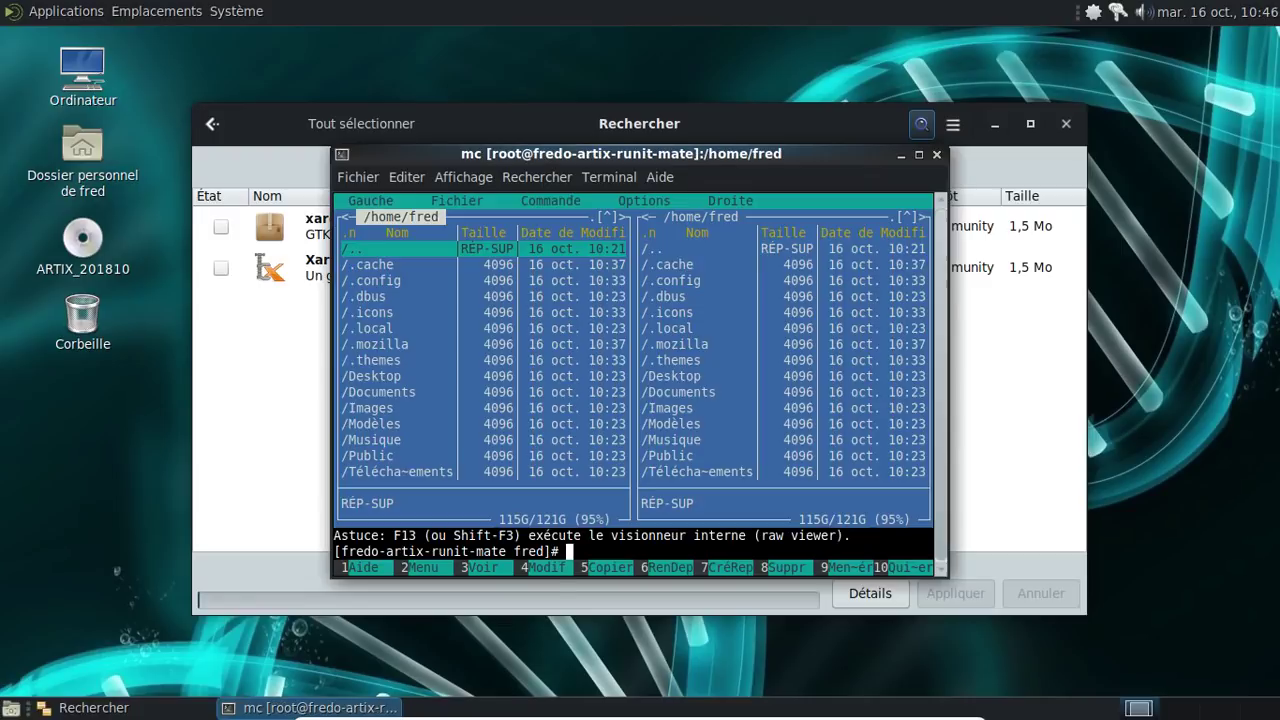
{"action": "key", "text": "Tab"}
Step: Browse the right-hand panel to /run/runit/service to show the running services
{"action": "key", "text": "Return"}
{"action": "key", "text": "Up"}
{"action": "key", "text": "Return"}
{"action": "key", "text": "Up"}
{"action": "key", "text": "Up"}
{"action": "key", "text": "Up"}
{"action": "key", "text": "Down"}
{"action": "key", "text": "Down"}
{"action": "key", "text": "Down"}
{"action": "key", "text": "Down"}
{"action": "key", "text": "Down"}
{"action": "key", "text": "Down"}
{"action": "key", "text": "Down"}
{"action": "key", "text": "Down"}
{"action": "key", "text": "Down"}
{"action": "key", "text": "Down"}
{"action": "key", "text": "Down"}
{"action": "key", "text": "Down"}
{"action": "key", "text": "Down"}
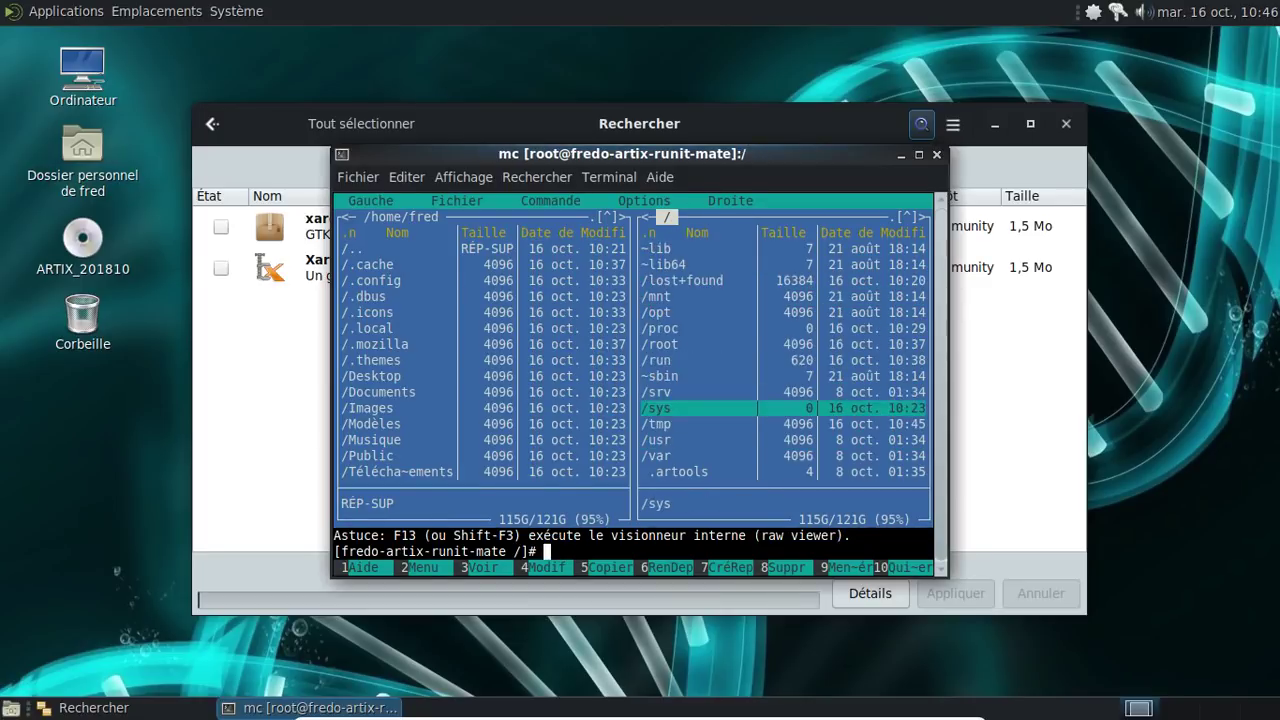
{"action": "key", "text": "Up"}
{"action": "key", "text": "Up"}
{"action": "key", "text": "Return"}
{"action": "key", "text": "Down"}
{"action": "key", "text": "Down"}
{"action": "key", "text": "Down"}
{"action": "key", "text": "Down"}
{"action": "key", "text": "Down"}
{"action": "key", "text": "Down"}
{"action": "key", "text": "Down"}
{"action": "key", "text": "Down"}
{"action": "key", "text": "Down"}
{"action": "key", "text": "Down"}
{"action": "key", "text": "Down"}
{"action": "key", "text": "Down"}
{"action": "key", "text": "Down"}
{"action": "key", "text": "Down"}
{"action": "key", "text": "Down"}
{"action": "key", "text": "Down"}
{"action": "key", "text": "Down"}
{"action": "key", "text": "Down"}
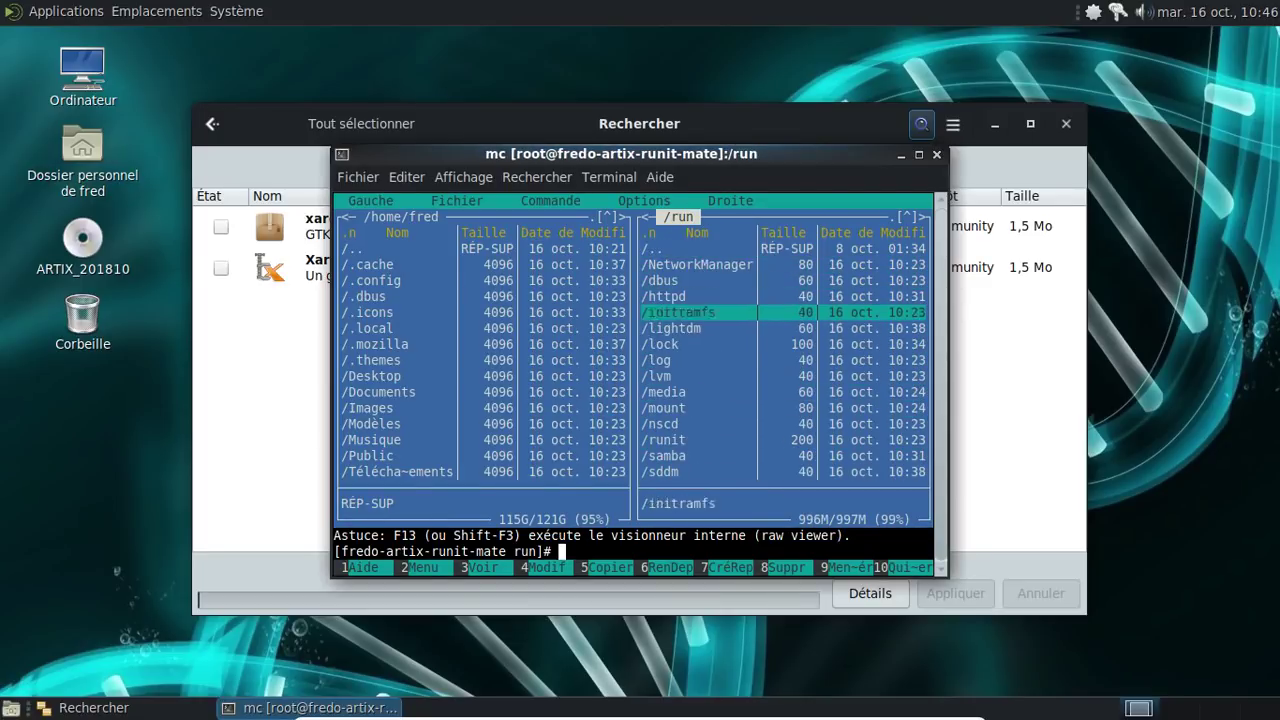
{"action": "key", "text": "Up"}
{"action": "key", "text": "Up"}
{"action": "key", "text": "Up"}
{"action": "key", "text": "Up"}
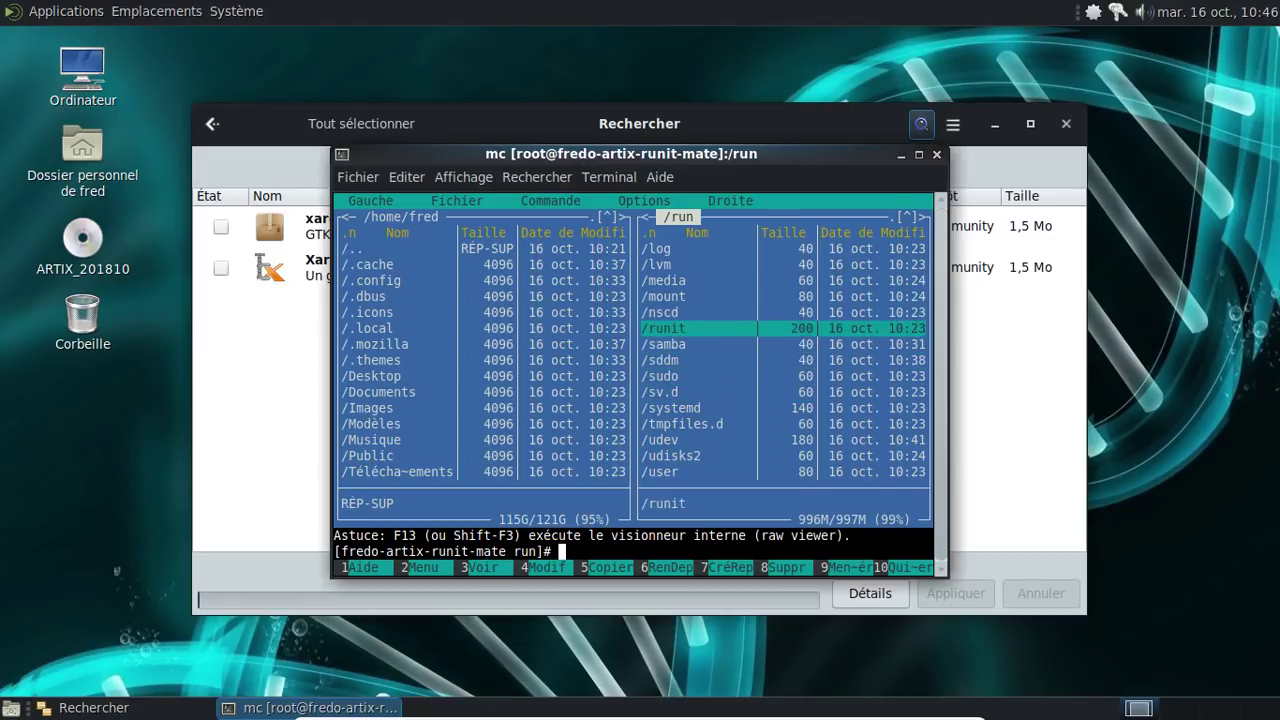
{"action": "key", "text": "Return"}
{"action": "key", "text": "Down"}
{"action": "key", "text": "Down"}
{"action": "key", "text": "Up"}
{"action": "key", "text": "Return"}
Step: Browse the left-hand panel to /etc/runit/sv and select the cupsd service
{"action": "key", "text": "Tab"}
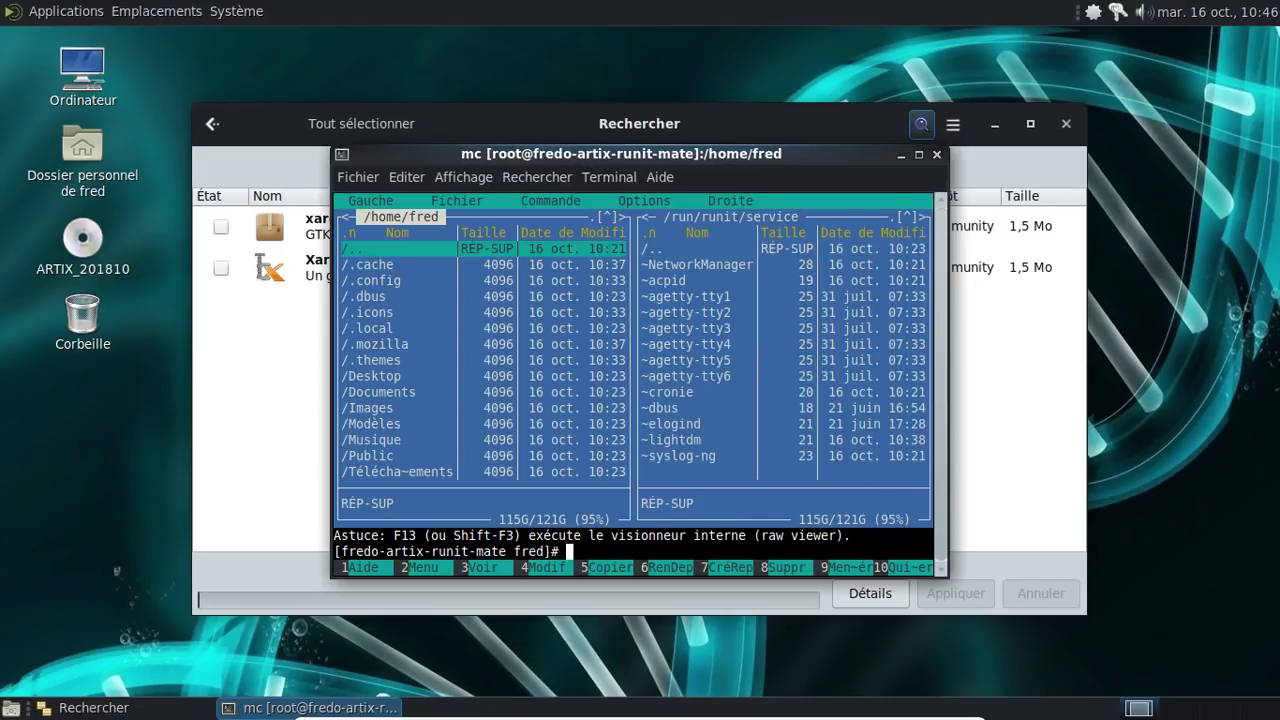
{"action": "key", "text": "Return"}
{"action": "key", "text": "Up"}
{"action": "key", "text": "Return"}
{"action": "key", "text": "Up"}
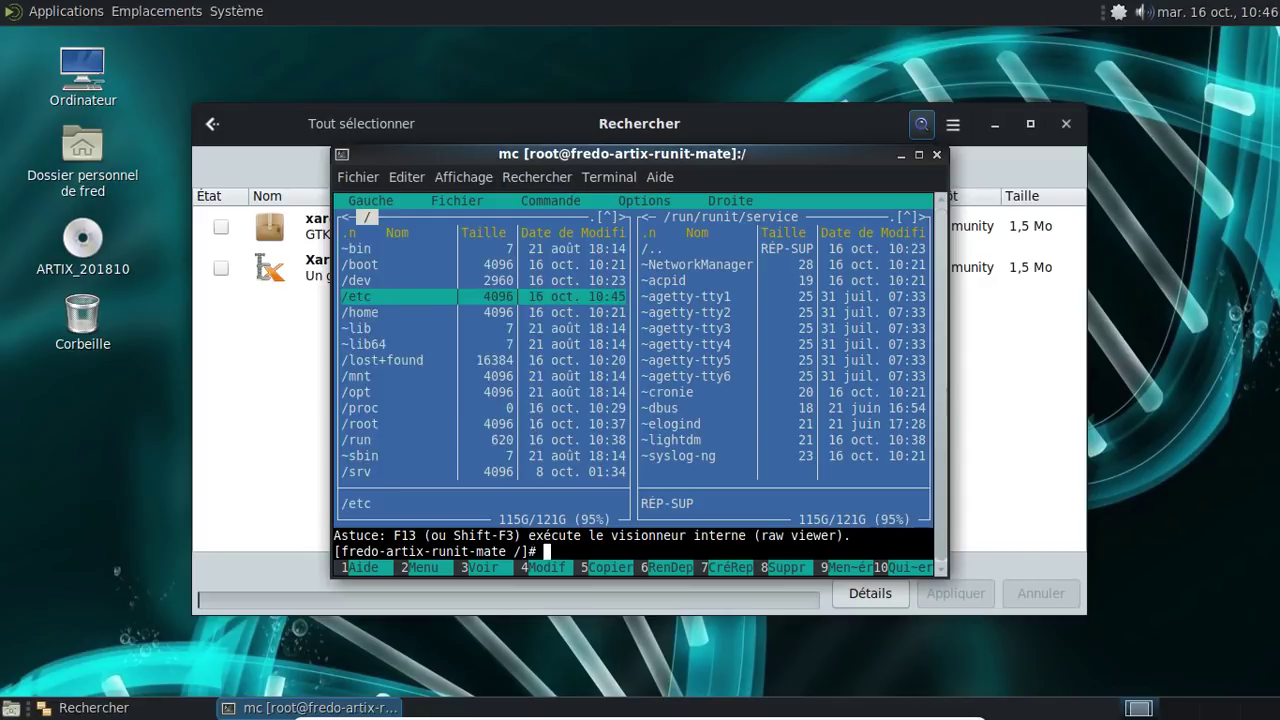
{"action": "key", "text": "Return"}
{"action": "key", "text": "Down"}
{"action": "key", "text": "Down"}
{"action": "key", "text": "Down"}
{"action": "key", "text": "Down"}
{"action": "key", "text": "Down"}
{"action": "key", "text": "Down"}
{"action": "key", "text": "Down"}
{"action": "key", "text": "Down"}
{"action": "key", "text": "Down"}
{"action": "key", "text": "Down"}
{"action": "key", "text": "Down"}
{"action": "key", "text": "Down"}
{"action": "key", "text": "Down"}
{"action": "key", "text": "Down"}
{"action": "key", "text": "Down"}
{"action": "key", "text": "Down"}
{"action": "key", "text": "Down"}
{"action": "key", "text": "Down"}
{"action": "key", "text": "Down"}
{"action": "key", "text": "Down"}
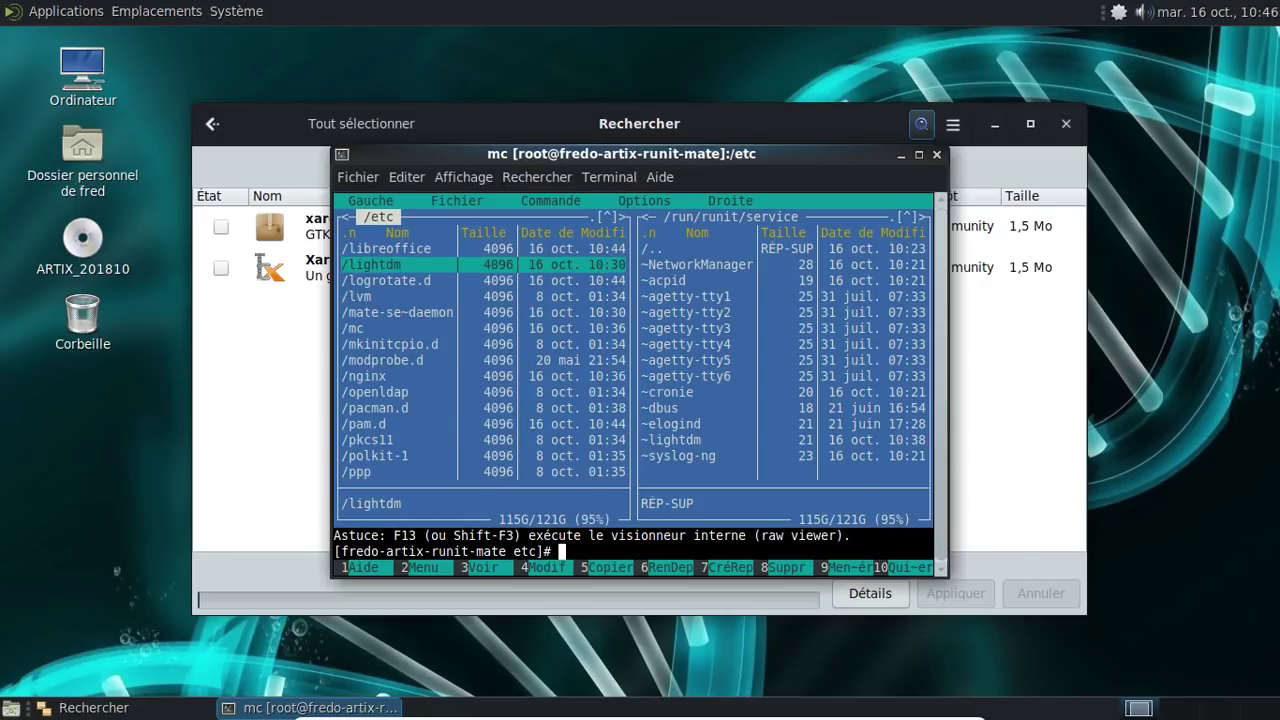
{"action": "key", "text": "Down"}
{"action": "key", "text": "Down"}
{"action": "key", "text": "Down"}
{"action": "key", "text": "Down"}
{"action": "key", "text": "Down"}
{"action": "key", "text": "Down"}
{"action": "key", "text": "Down"}
{"action": "key", "text": "Down"}
{"action": "key", "text": "Down"}
{"action": "key", "text": "Down"}
{"action": "key", "text": "Return"}
{"action": "key", "text": "Down"}
{"action": "key", "text": "Down"}
{"action": "key", "text": "Return"}
{"action": "key", "text": "Down"}
{"action": "key", "text": "Down"}
{"action": "key", "text": "Down"}
{"action": "key", "text": "Down"}
{"action": "key", "text": "Down"}
{"action": "key", "text": "Down"}
{"action": "key", "text": "Down"}
{"action": "key", "text": "Down"}
{"action": "key", "text": "Down"}
{"action": "key", "text": "Down"}
{"action": "key", "text": "Down"}
{"action": "key", "text": "Down"}
{"action": "key", "text": "Down"}
{"action": "key", "text": "Down"}
{"action": "key", "text": "Down"}
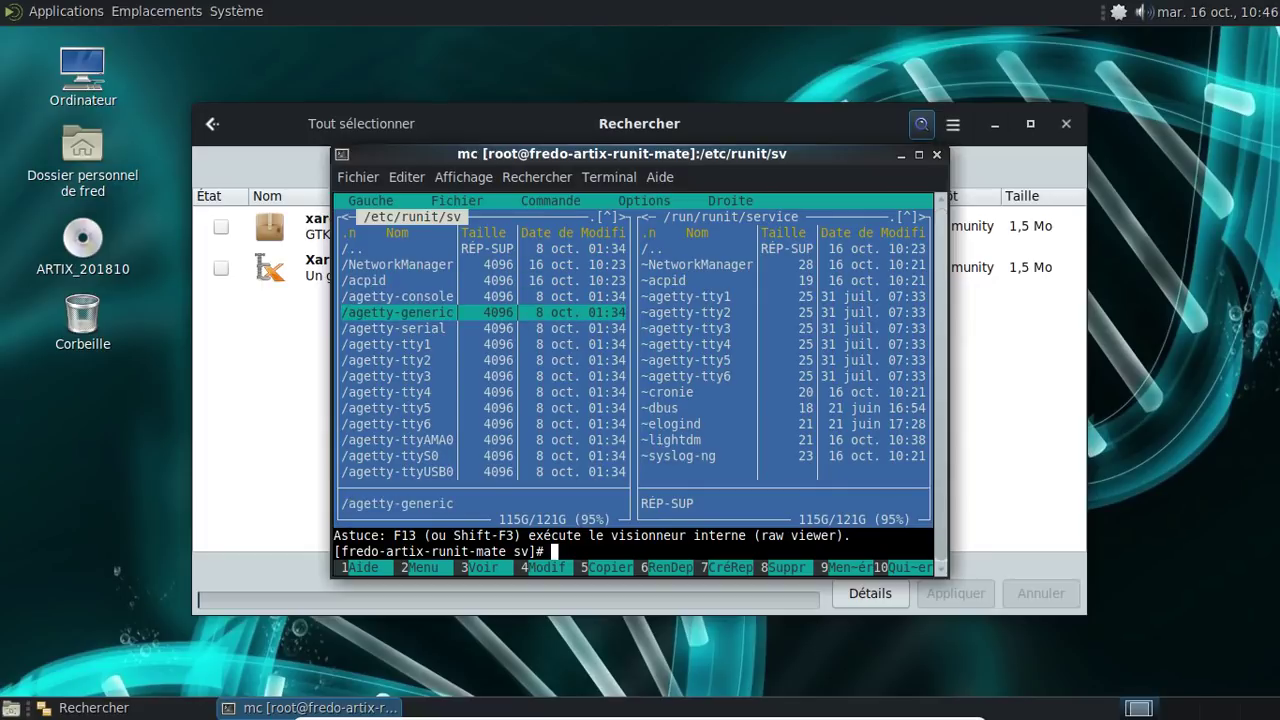
{"action": "key", "text": "Down"}
{"action": "key", "text": "Down"}
{"action": "key", "text": "Down"}
{"action": "key", "text": "Down"}
{"action": "key", "text": "Down"}
{"action": "key", "text": "Down"}
{"action": "key", "text": "Down"}
{"action": "key", "text": "Up"}
{"action": "key", "text": "Up"}
{"action": "key", "text": "Up"}
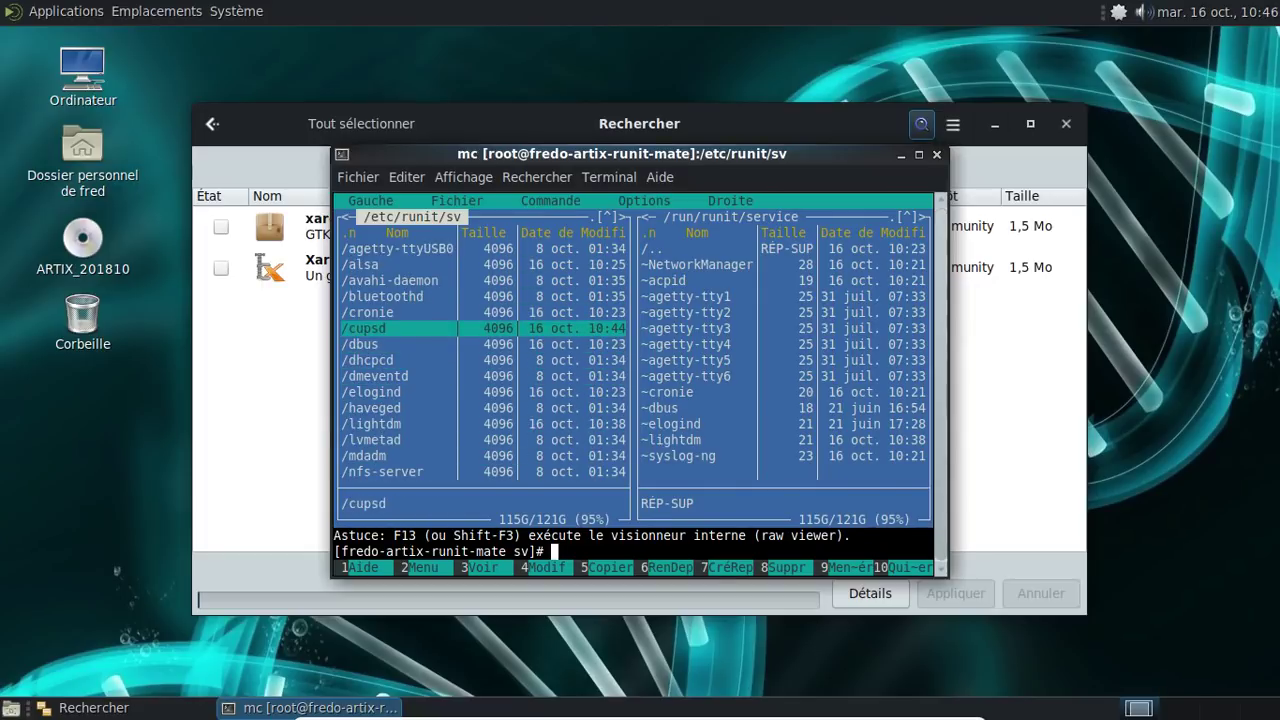
Step: Symlink cupsd into /run/runit/service with Ctrl+X S, after dismissing a not-a-link error
{"action": "key", "text": "ctrl+x"}
{"action": "key", "text": "ctrl+s"}
{"action": "key", "text": "Escape"}
{"action": "key", "text": "ctrl+x"}
{"action": "key", "text": "s"}
{"action": "key", "text": "Return"}
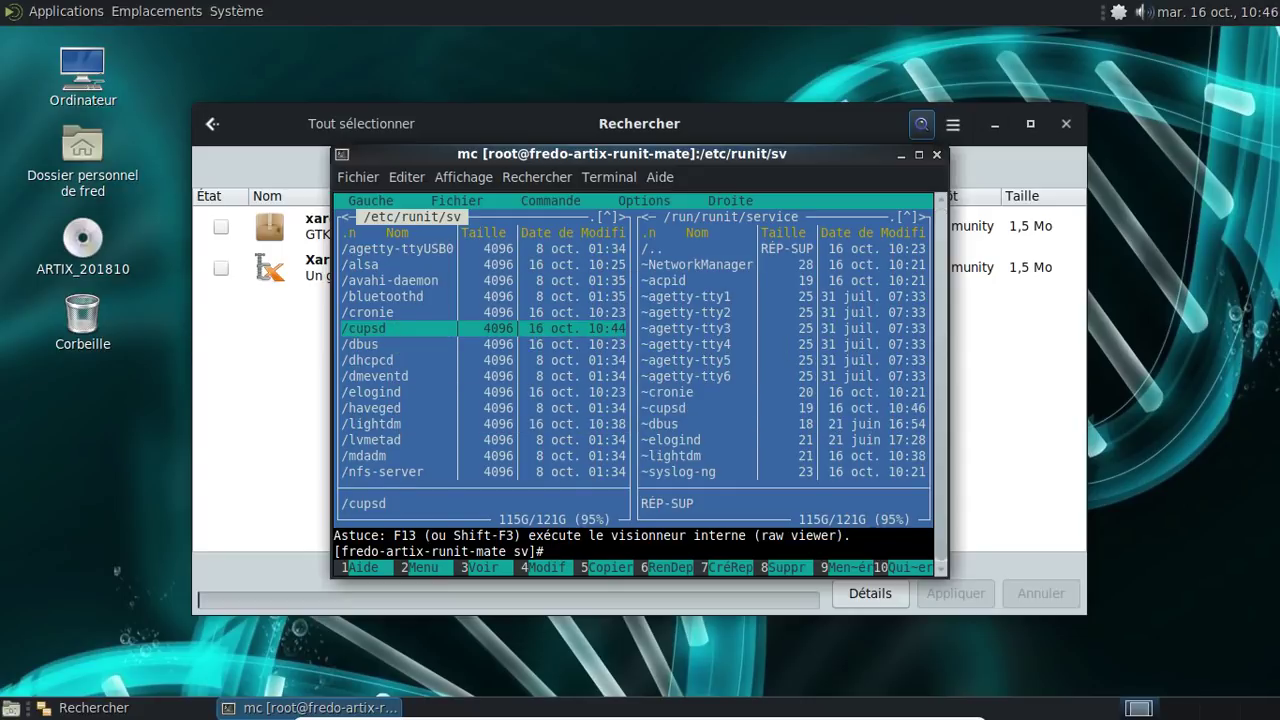
Step: Create a symlink for the cronie service in /run/runit/service
{"action": "key", "text": "Up"}
{"action": "key", "text": "ctrl+x"}
{"action": "key", "text": "s"}
{"action": "key", "text": "Return"}
{"action": "key", "text": "Return"}
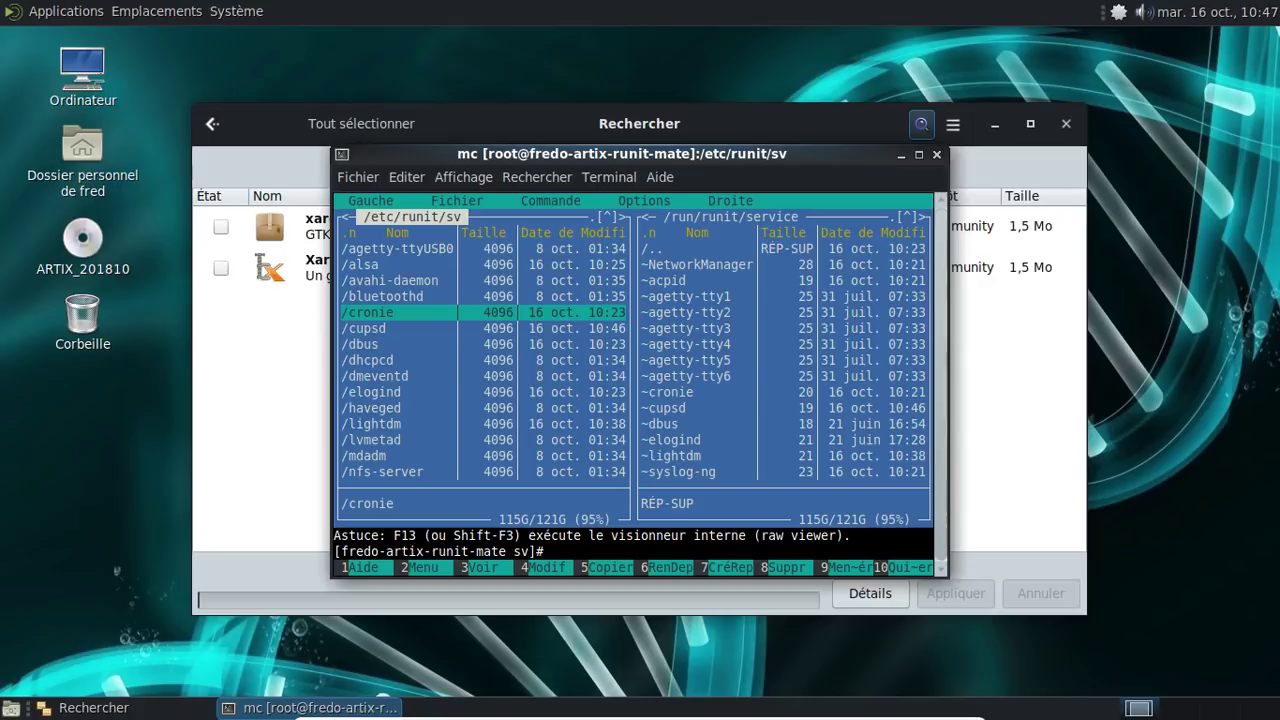
Step: Try linking syslog-ng several times, dismissing the file-exists errors
{"action": "key", "text": "Down"}
{"action": "key", "text": "Down"}
{"action": "key", "text": "Down"}
{"action": "key", "text": "Down"}
{"action": "key", "text": "Down"}
{"action": "key", "text": "Down"}
{"action": "key", "text": "Down"}
{"action": "key", "text": "Down"}
{"action": "key", "text": "Down"}
{"action": "key", "text": "Down"}
{"action": "key", "text": "Down"}
{"action": "key", "text": "Down"}
{"action": "key", "text": "Down"}
{"action": "key", "text": "Down"}
{"action": "key", "text": "Down"}
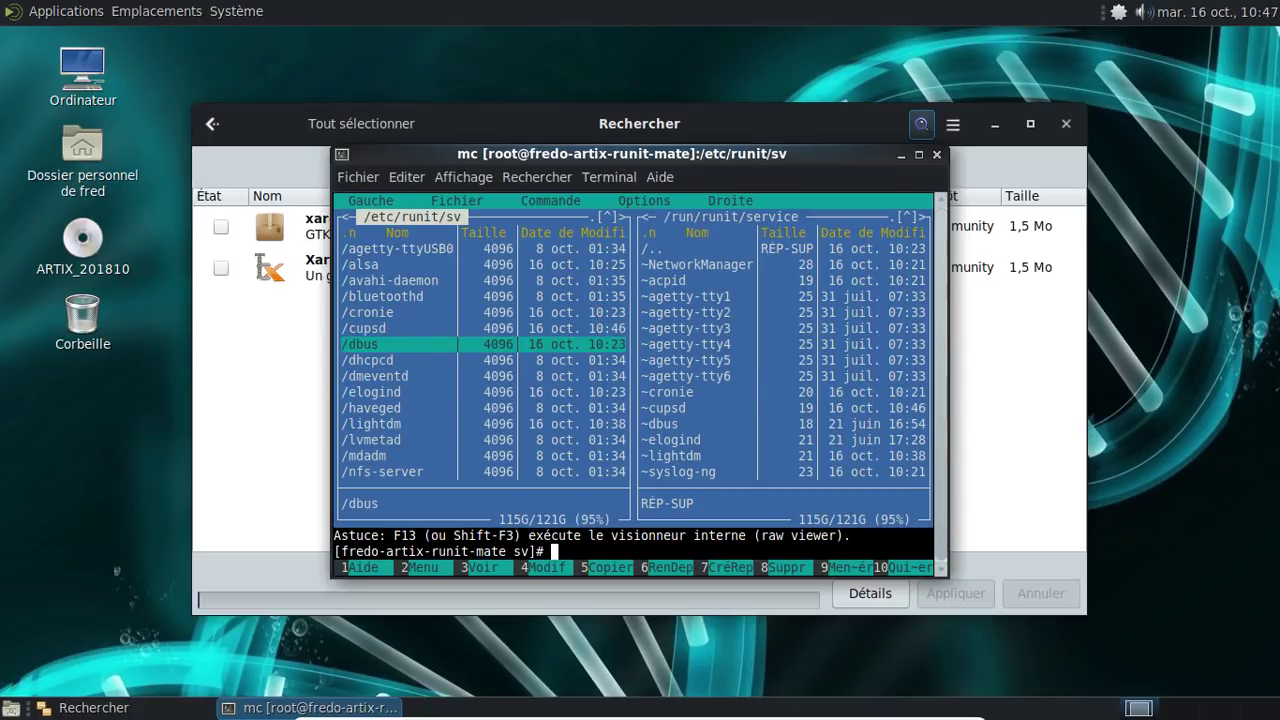
{"action": "key", "text": "Down"}
{"action": "key", "text": "Down"}
{"action": "key", "text": "Down"}
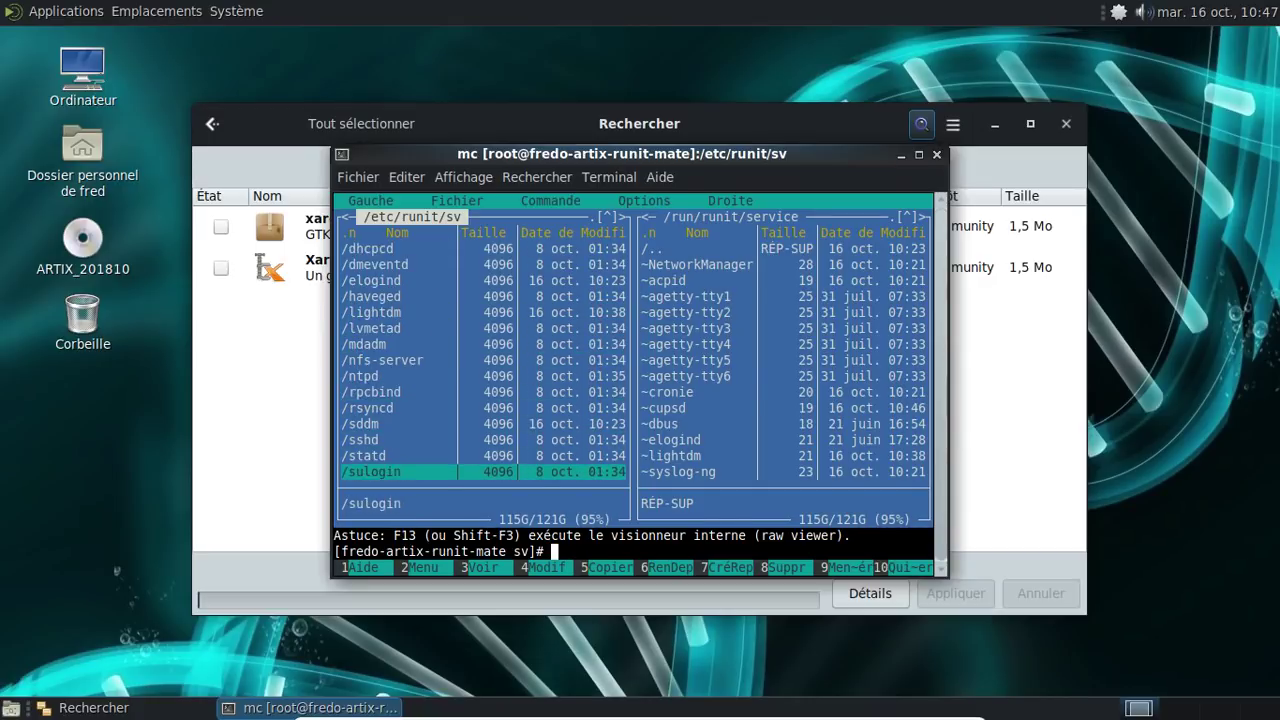
{"action": "key", "text": "ctrl+x"}
{"action": "key", "text": "s"}
{"action": "key", "text": "Return"}
{"action": "key", "text": "Return"}
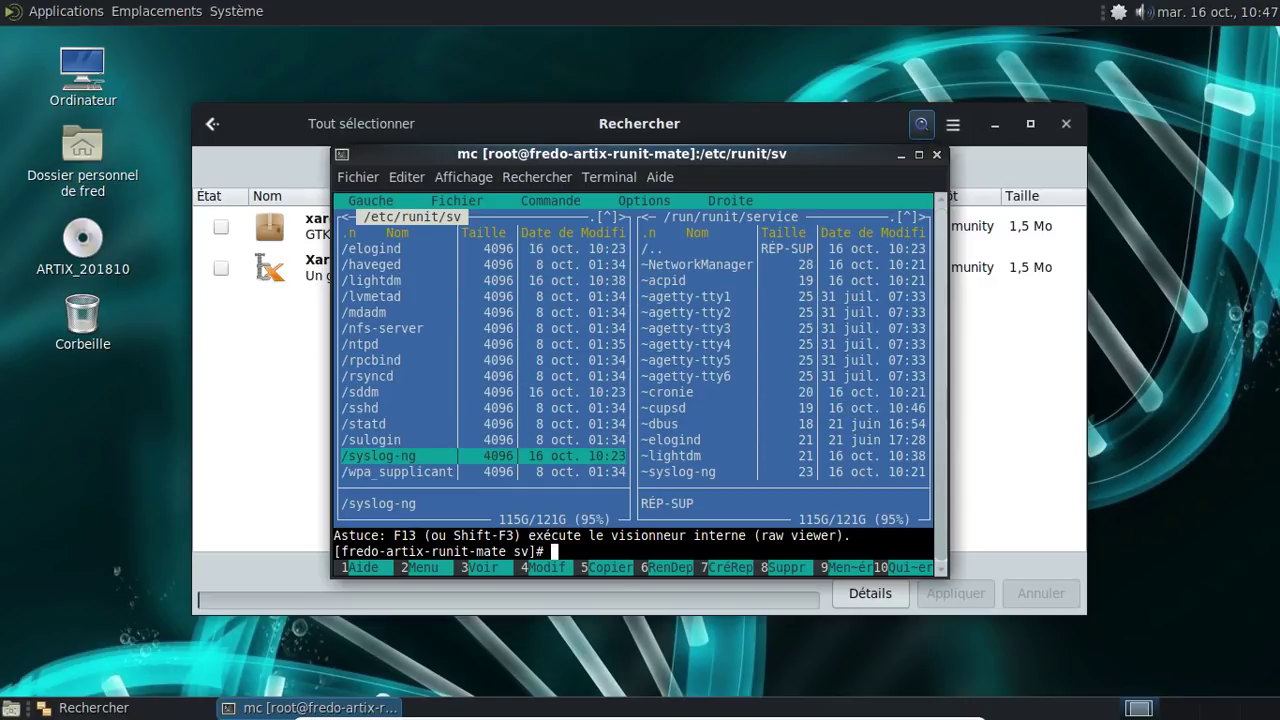
{"action": "key", "text": "ctrl+x"}
{"action": "key", "text": "s"}
{"action": "key", "text": "Return"}
{"action": "key", "text": "Return"}
{"action": "key", "text": "ctrl+x"}
{"action": "key", "text": "s"}
{"action": "key", "text": "Return"}
{"action": "key", "text": "Return"}
Step: Move the selection toward ntpd and check the running-services panel
{"action": "key", "text": "Up"}
{"action": "key", "text": "Up"}
{"action": "key", "text": "Up"}
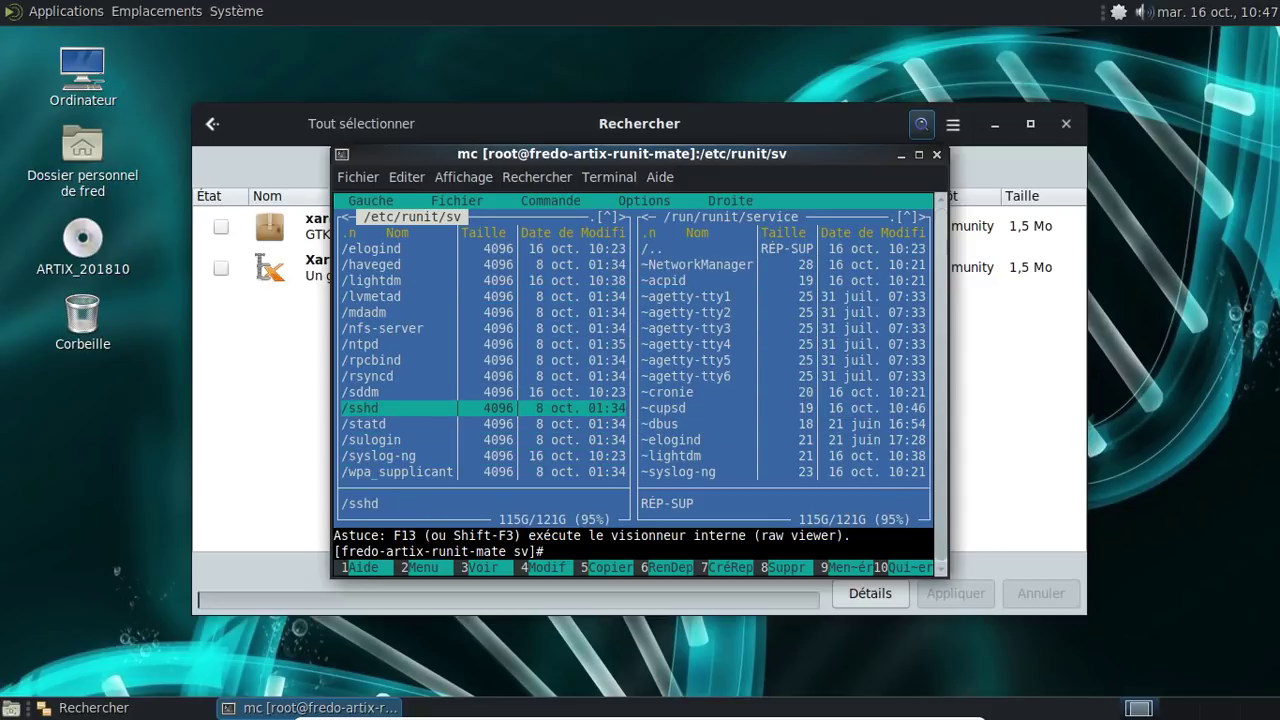
{"action": "key", "text": "Up"}
{"action": "key", "text": "Up"}
{"action": "key", "text": "Up"}
{"action": "key", "text": "Up"}
{"action": "key", "text": "Tab"}
{"action": "key", "text": "End"}
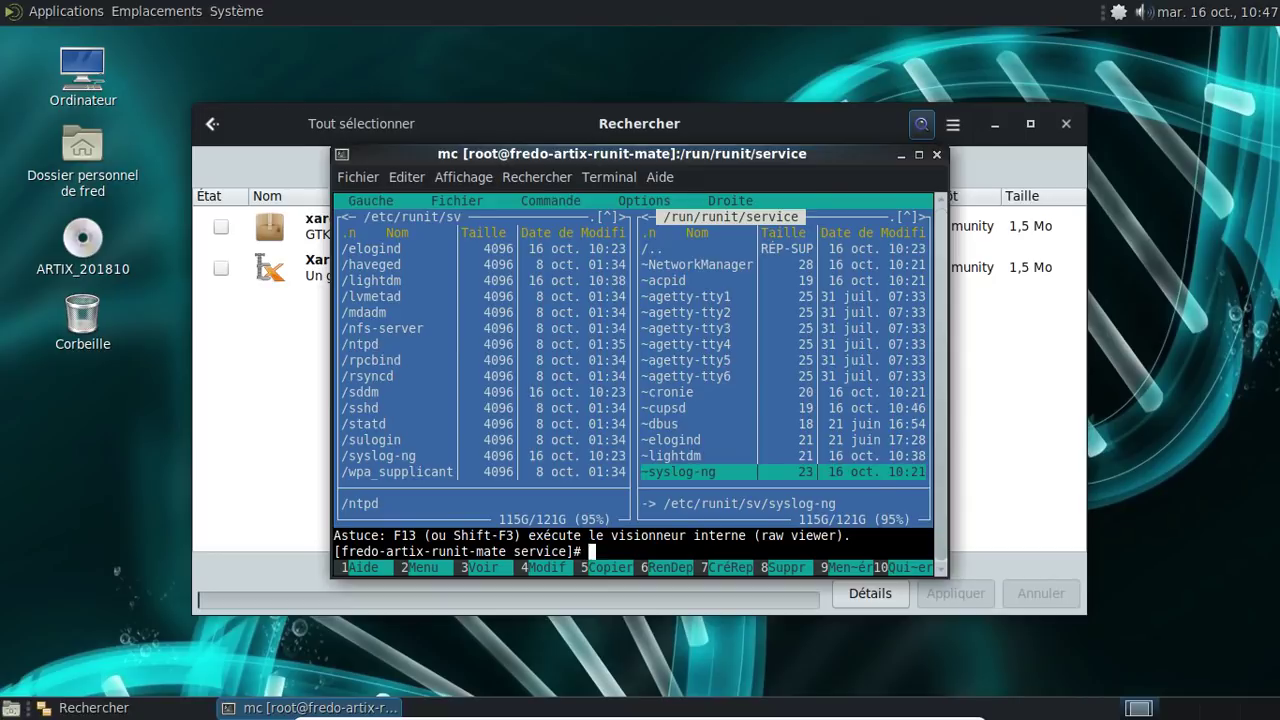
{"action": "key", "text": "Tab"}
Step: Symlink ntpd into /run/runit/service with Ctrl+X S
{"action": "key", "text": "ctrl+x"}
{"action": "key", "text": "s"}
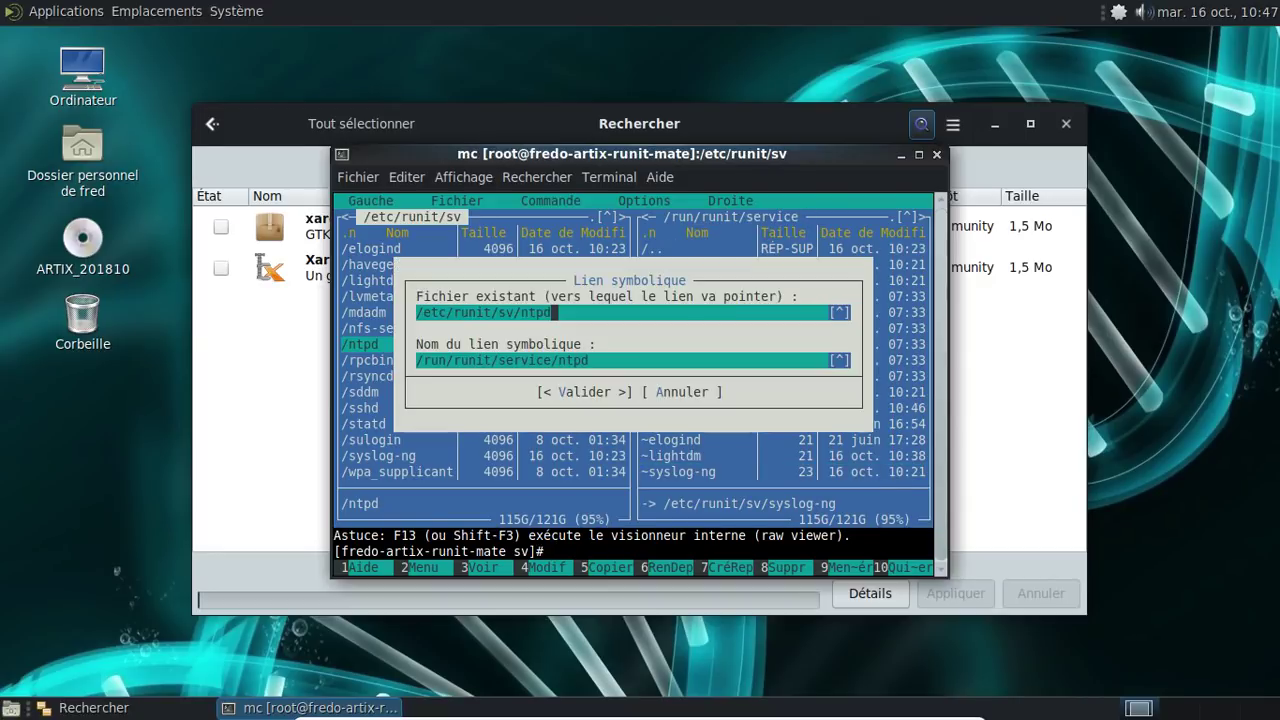
{"action": "key", "text": "Return"}
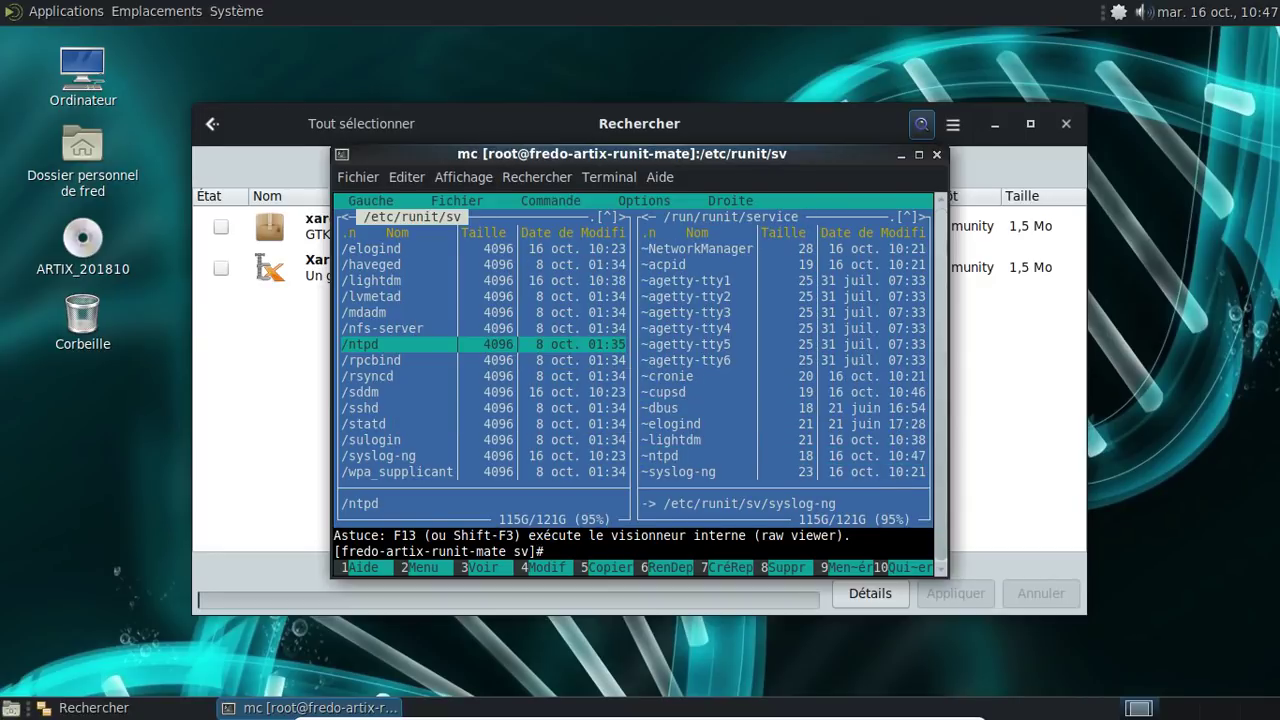
Step: Check the running-services panel, then close the terminal with Fermer le terminal
{"action": "key", "text": "End"}
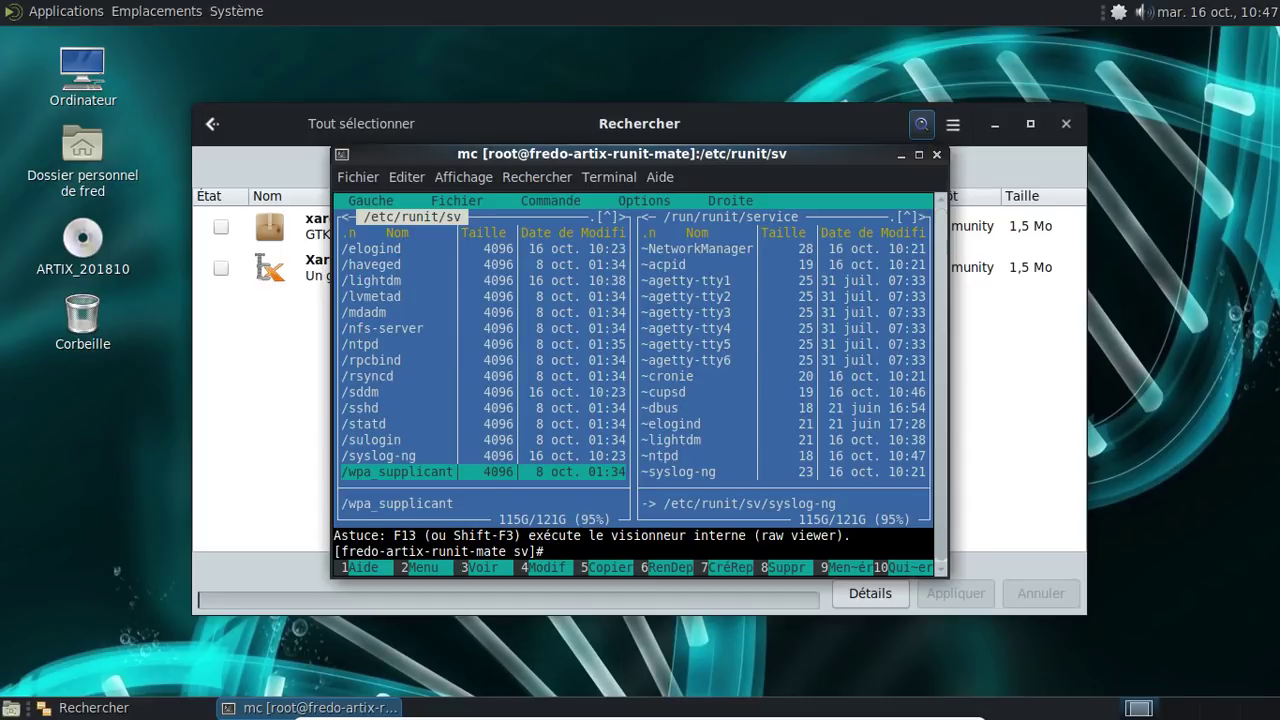
{"action": "key", "text": "Tab"}
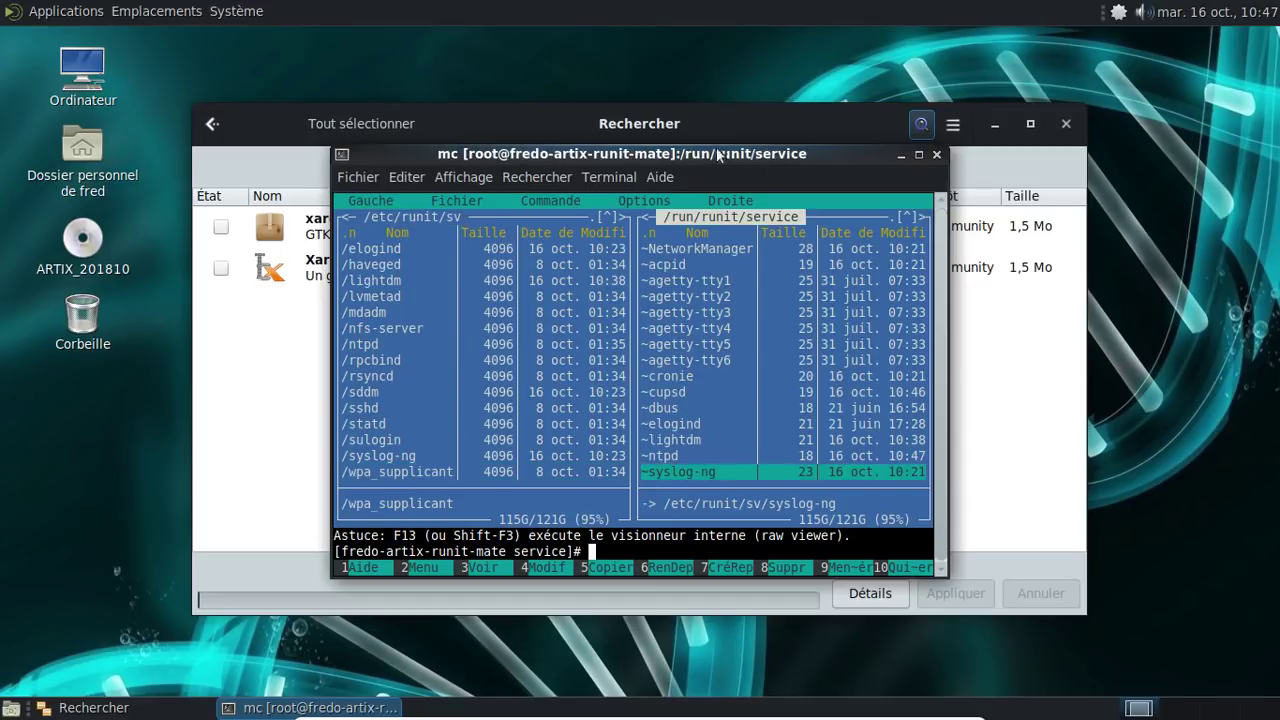
{"action": "left_click", "coordinate": [937, 155]}
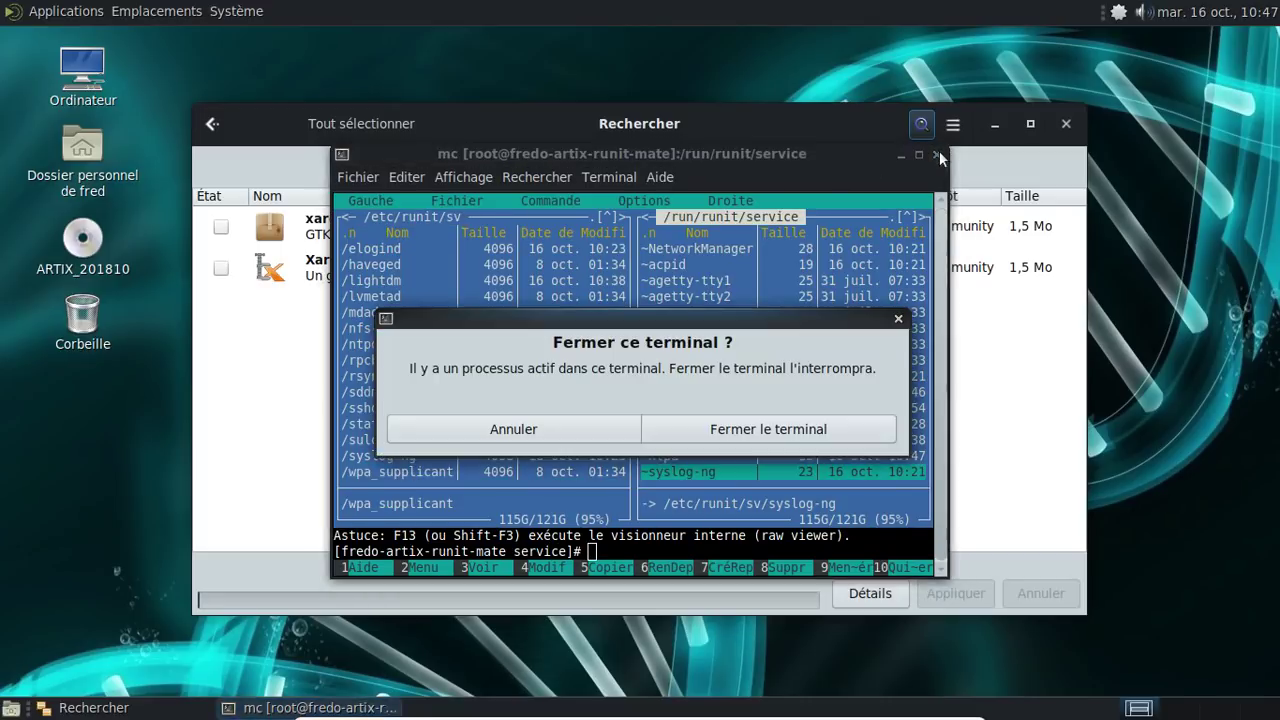
{"action": "left_click", "coordinate": [744, 432]}
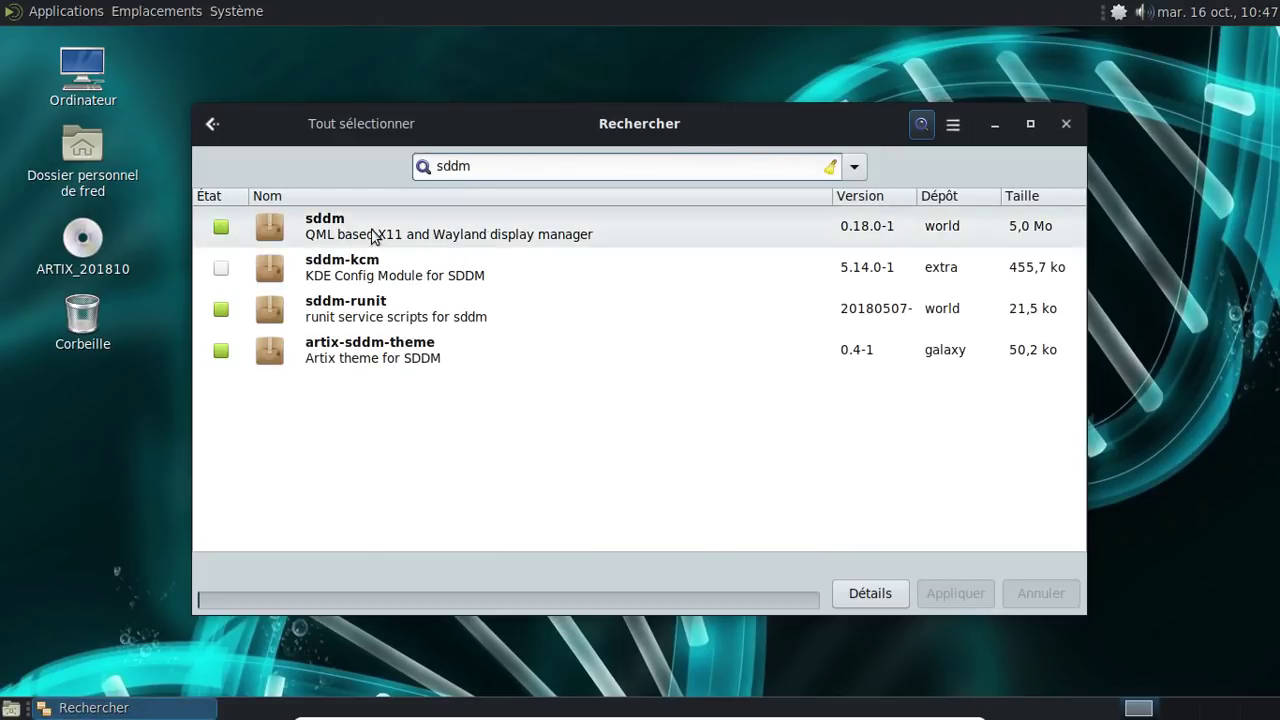
Step: Remove sddm, sddm-runit and artix-sddm-theme via Appliquer and Valider, authorizing with the password
{"action": "left_click", "coordinate": [221, 228]}
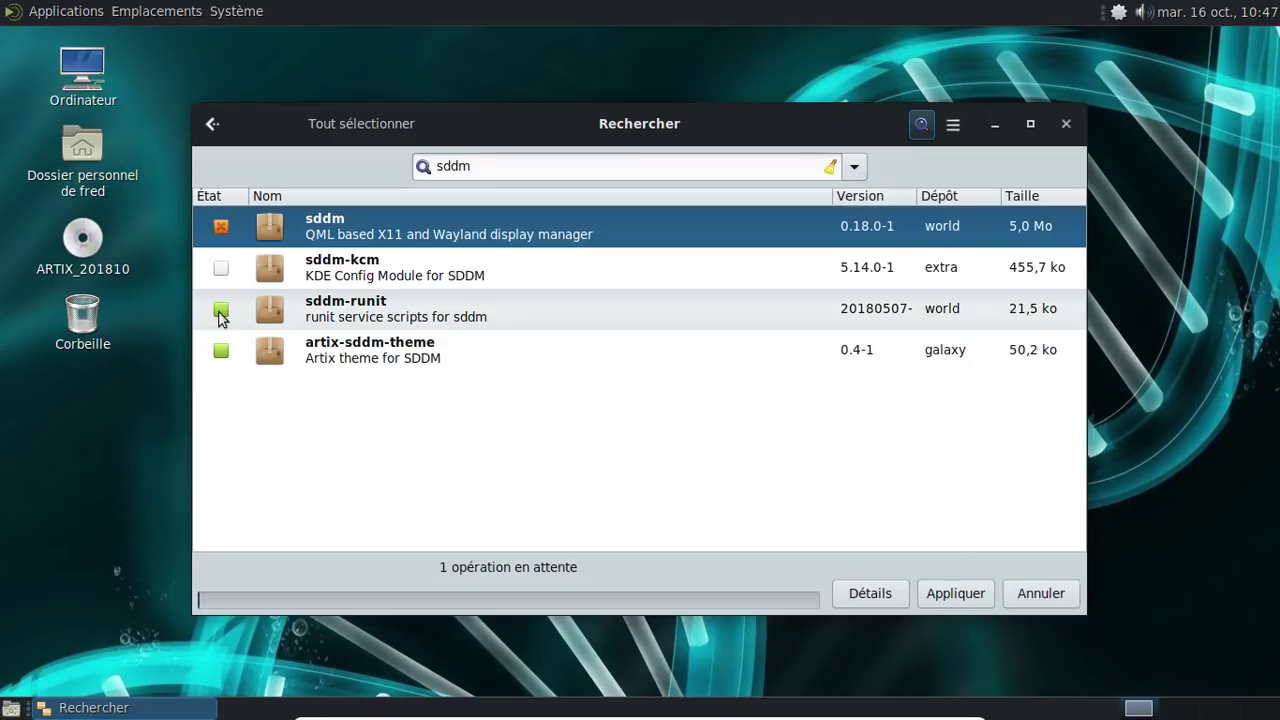
{"action": "left_click", "coordinate": [221, 309]}
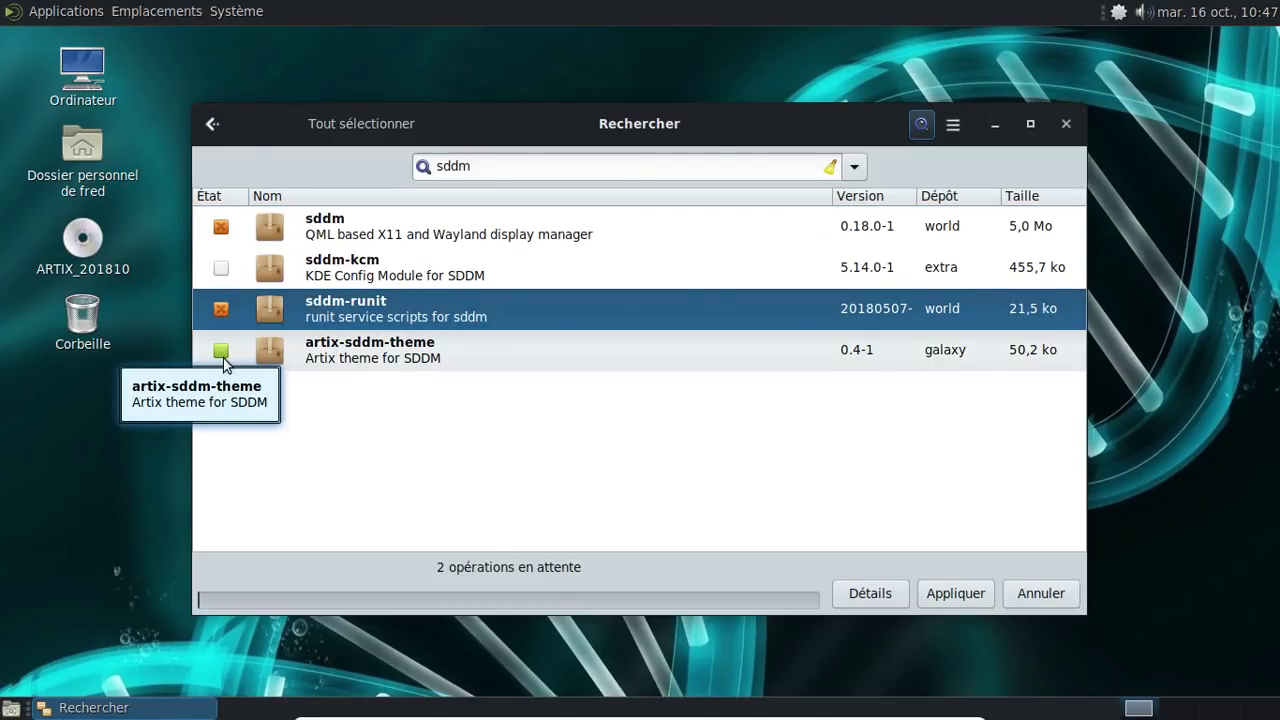
{"action": "left_click", "coordinate": [219, 350]}
{"action": "left_click", "coordinate": [945, 596]}
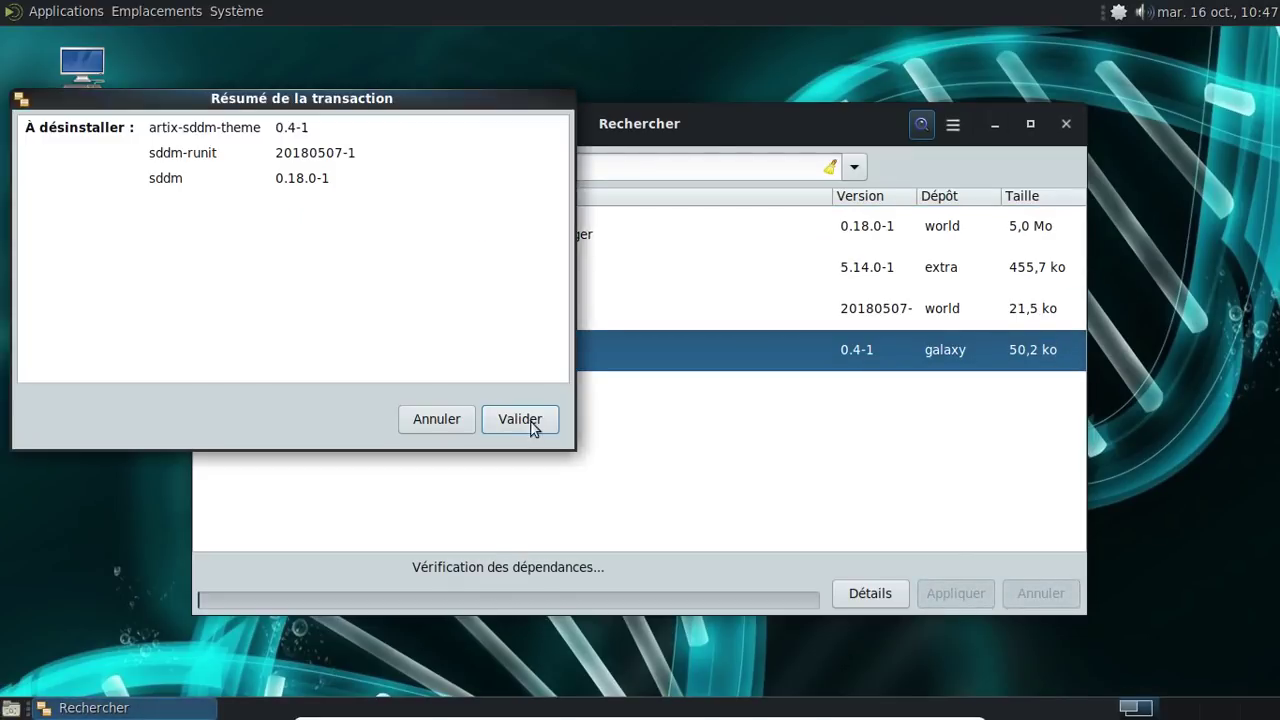
{"action": "left_click", "coordinate": [530, 424]}
{"action": "type", "text": "••••••••"}
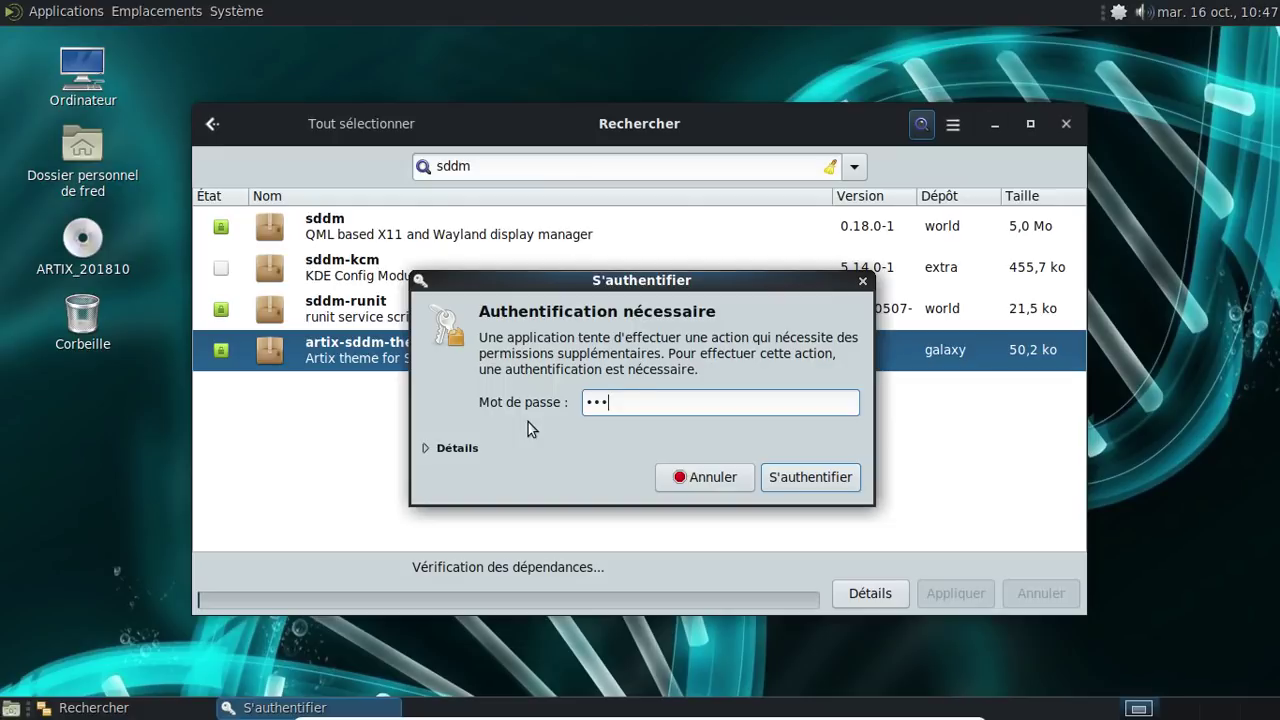
{"action": "key", "text": "Return"}
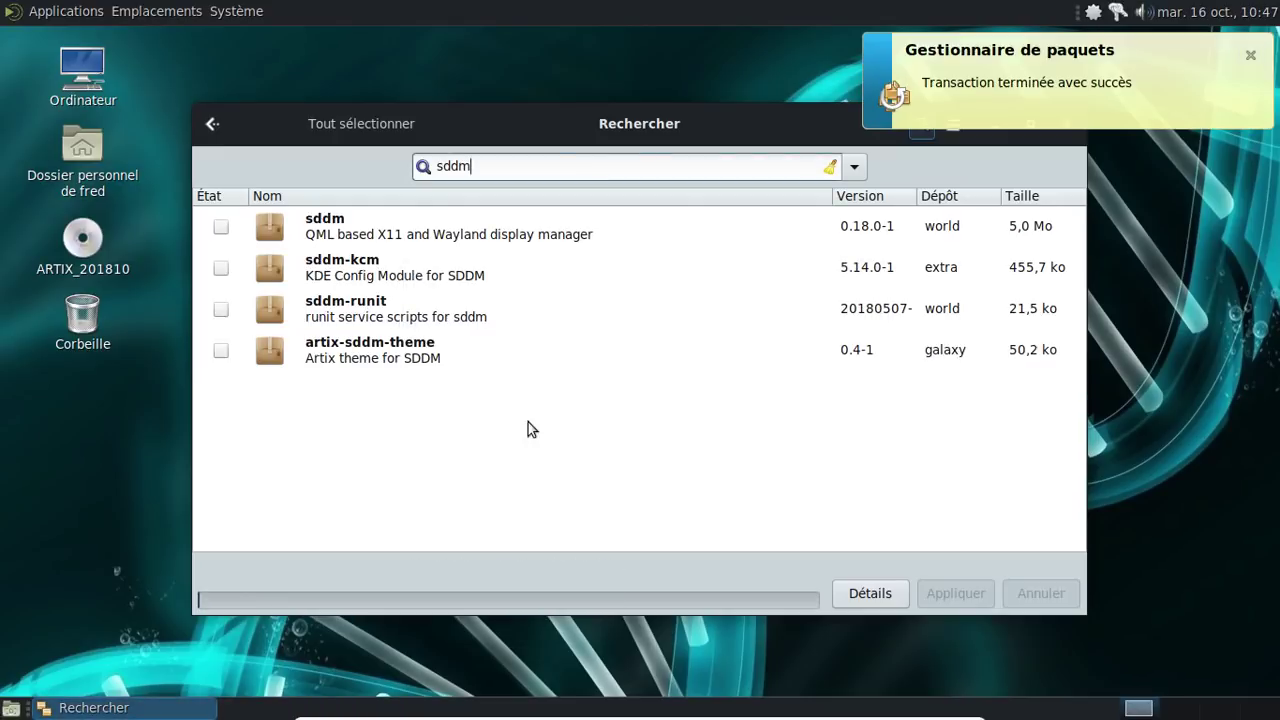
{"action": "left_click", "coordinate": [57, 12]}
Step: Launch Firefox from the Internet menu and dismiss the transaction-complete notification
{"action": "mouse_move", "coordinate": [68, 142]}
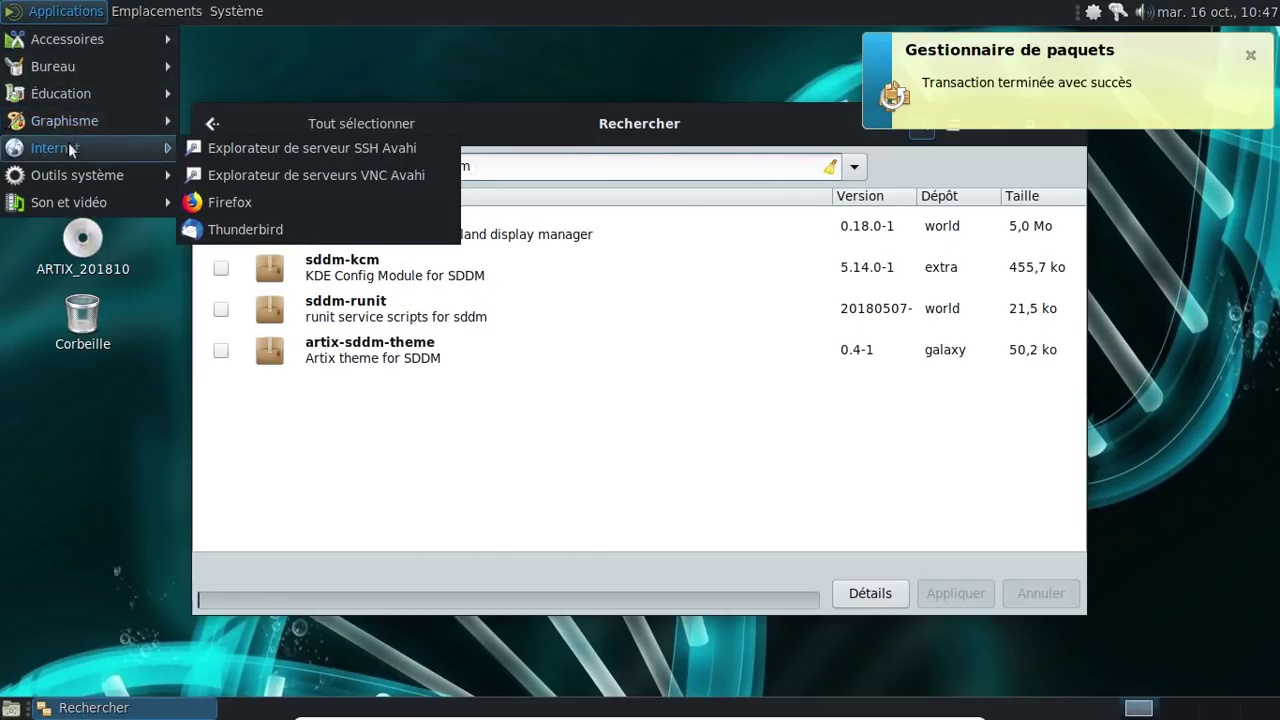
{"action": "left_click", "coordinate": [205, 194]}
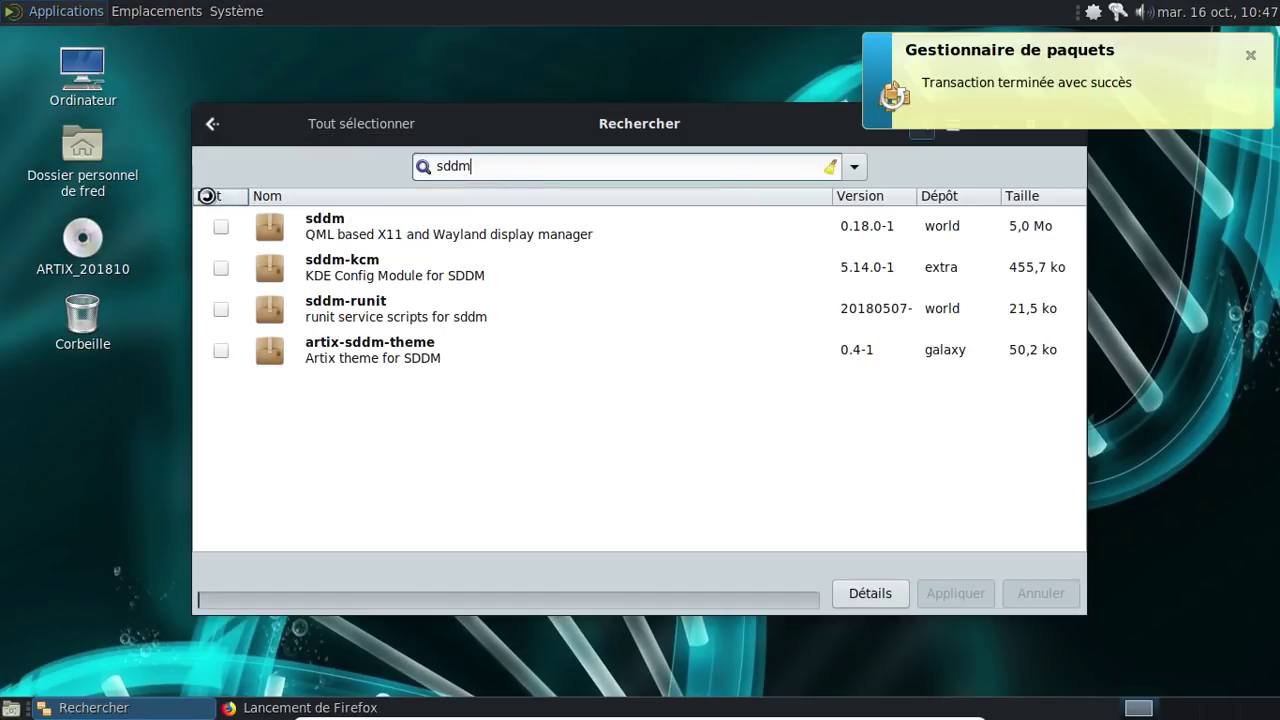
{"action": "left_click", "coordinate": [1251, 62]}
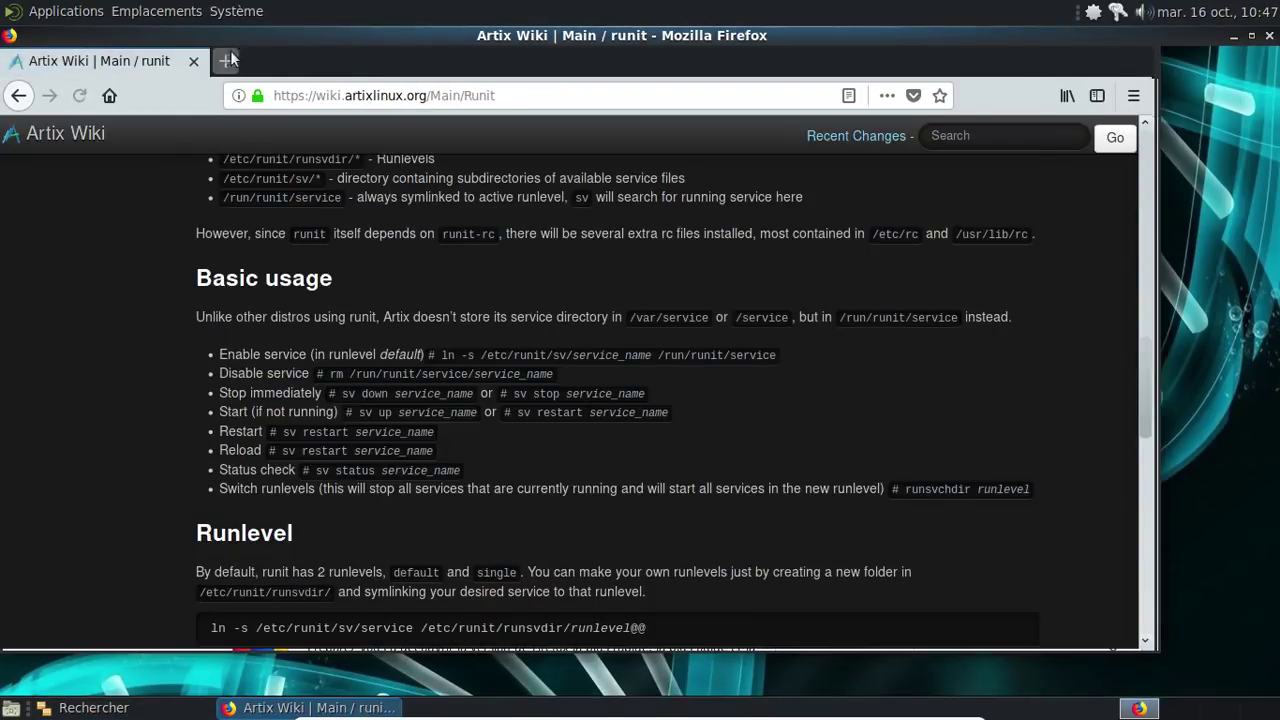
Step: Load localhost:631 in a new tab showing CUPS 2.2.8, then close Firefox and both tabs
{"action": "left_click", "coordinate": [225, 61]}
{"action": "type", "text": "localhg"}
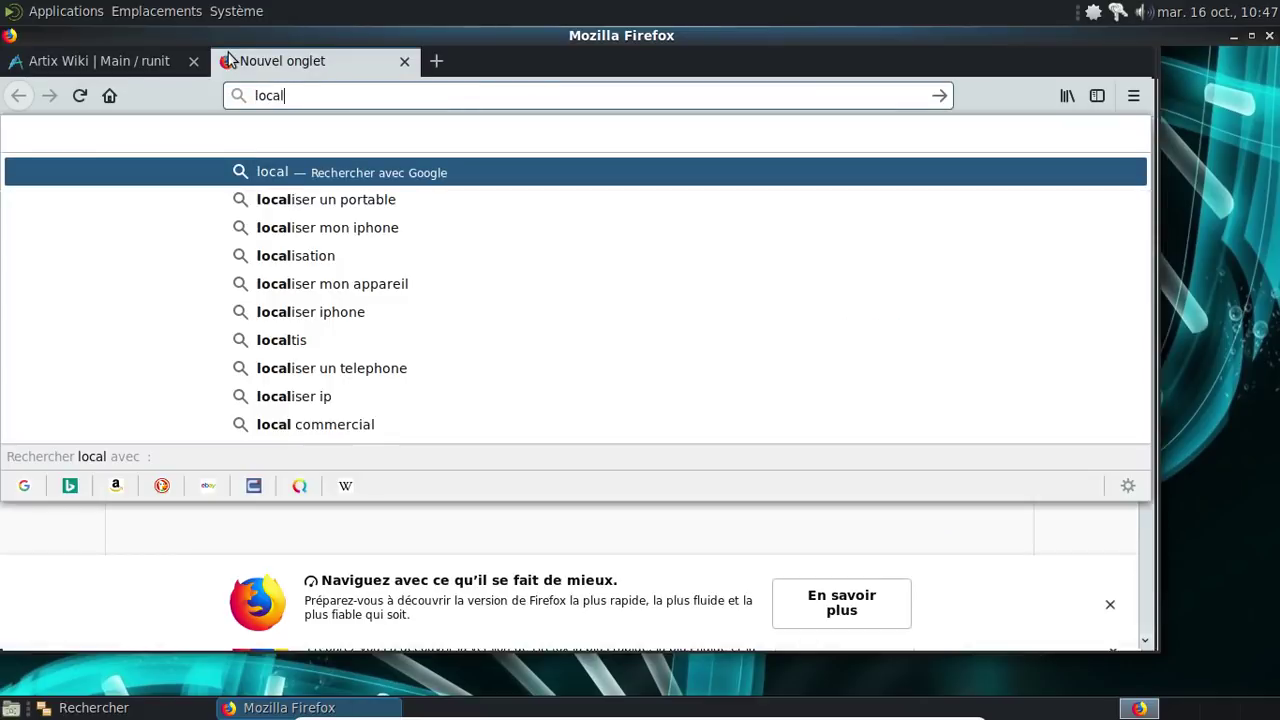
{"action": "key", "text": "BackSpace"}
{"action": "key", "text": "BackSpace"}
{"action": "type", "text": "gh"}
{"action": "key", "text": "BackSpace"}
{"action": "key", "text": "BackSpace"}
{"action": "type", "text": "h"}
{"action": "key", "text": "BackSpace"}
{"action": "type", "text": "host:631"}
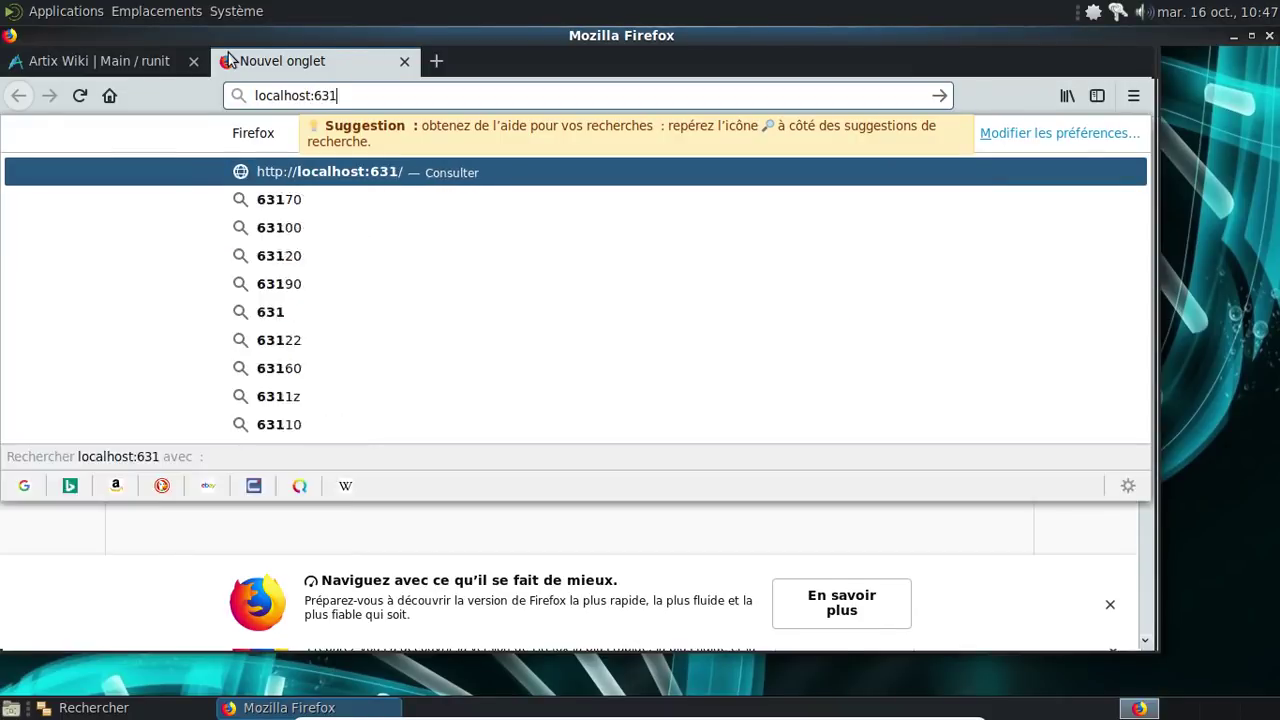
{"action": "key", "text": "Return"}
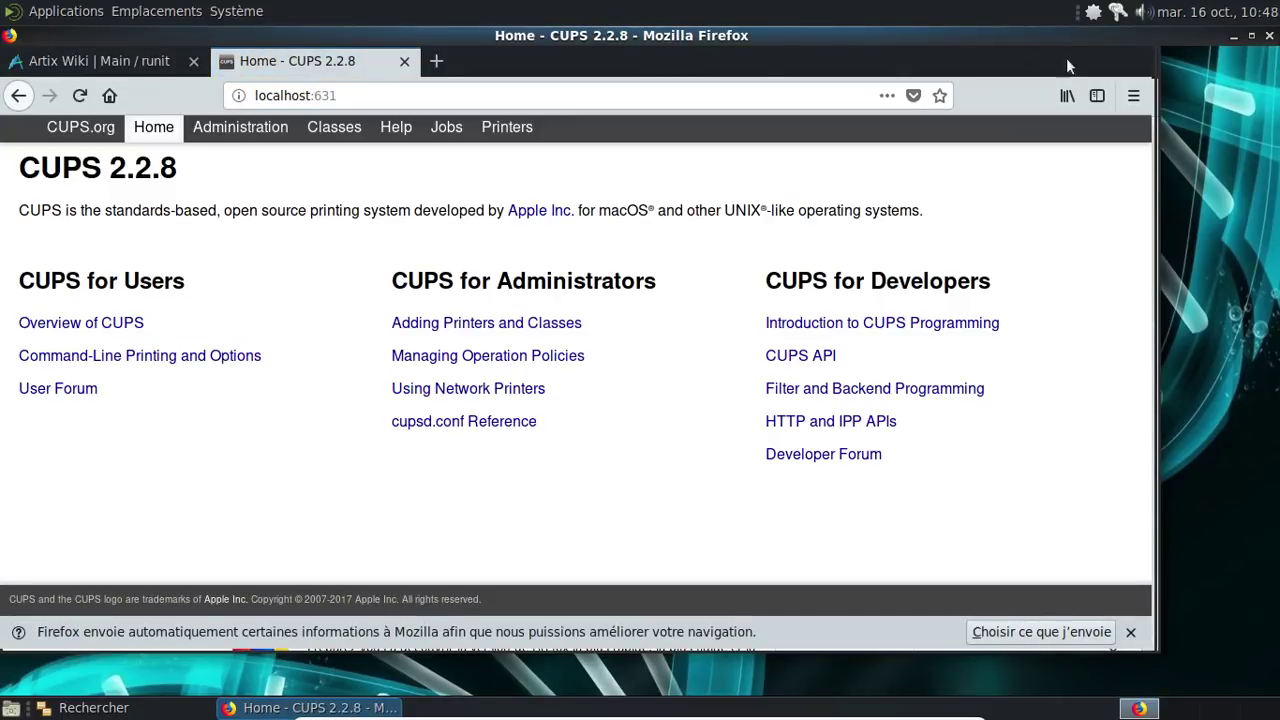
{"action": "left_click", "coordinate": [1269, 37]}
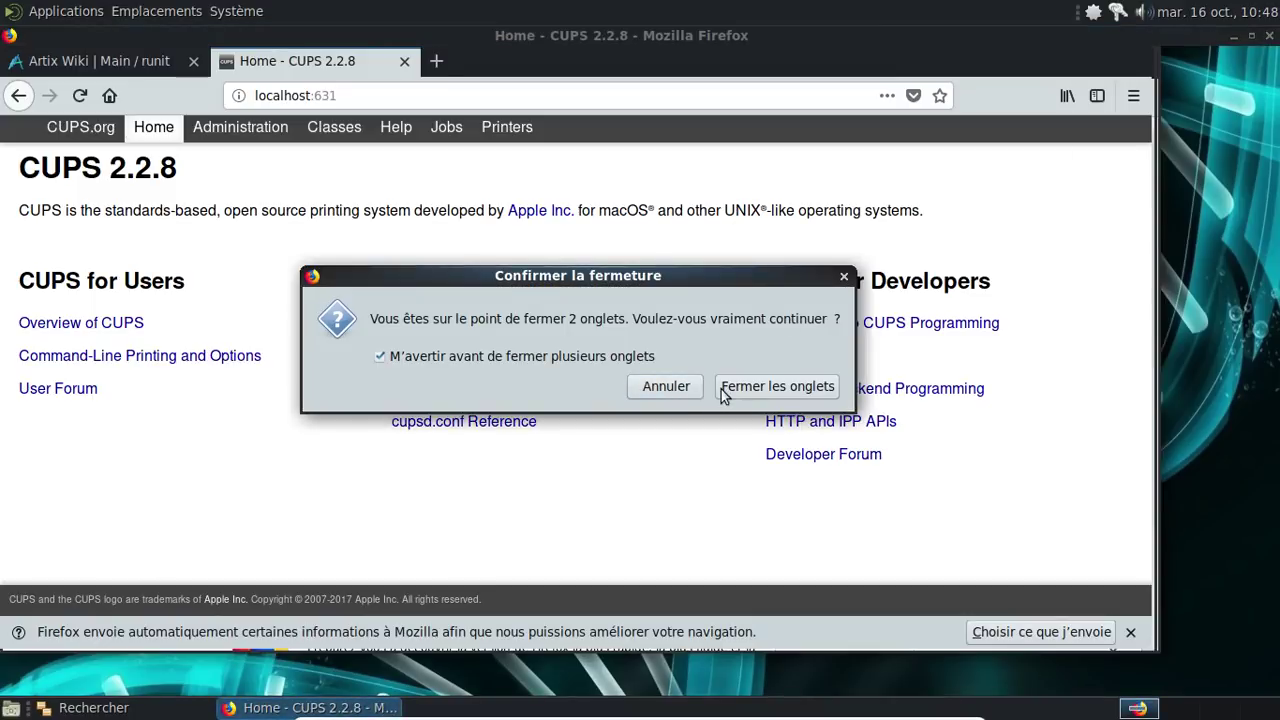
{"action": "left_click", "coordinate": [721, 389]}
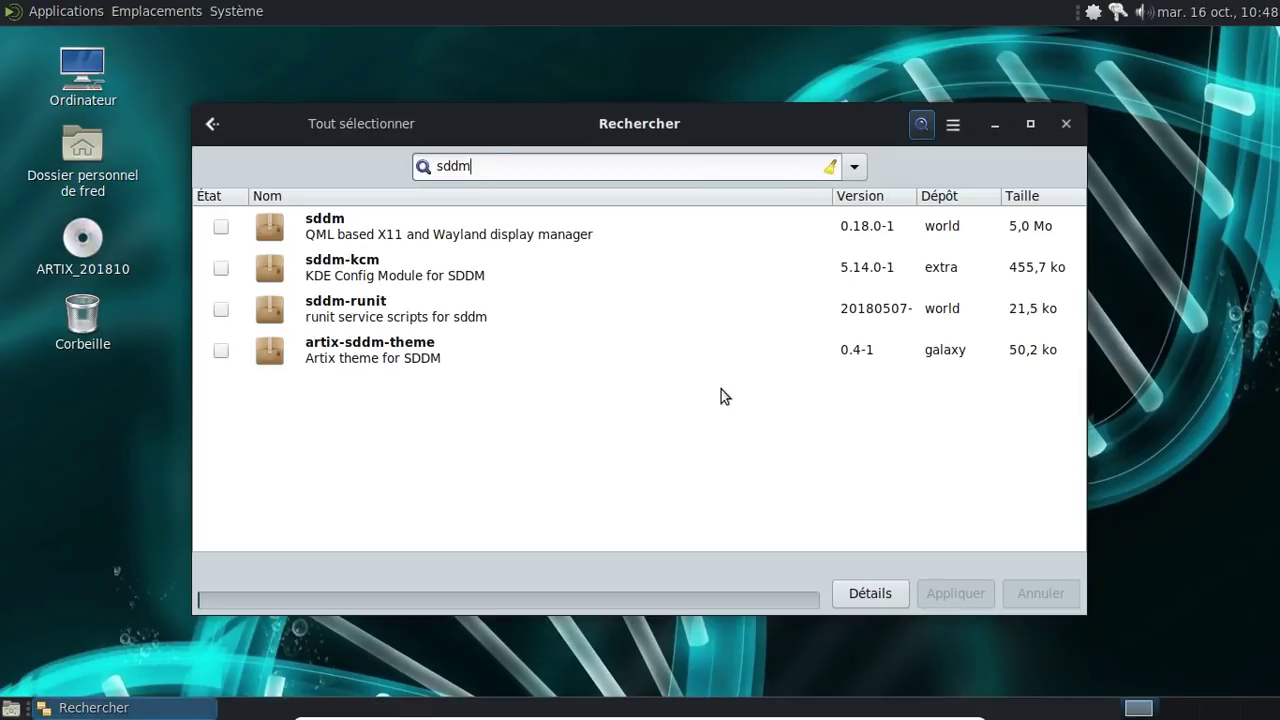
Step: Close Pamac and bring up the Système shutdown prompt to restart the machine
{"action": "left_click", "coordinate": [1066, 124]}
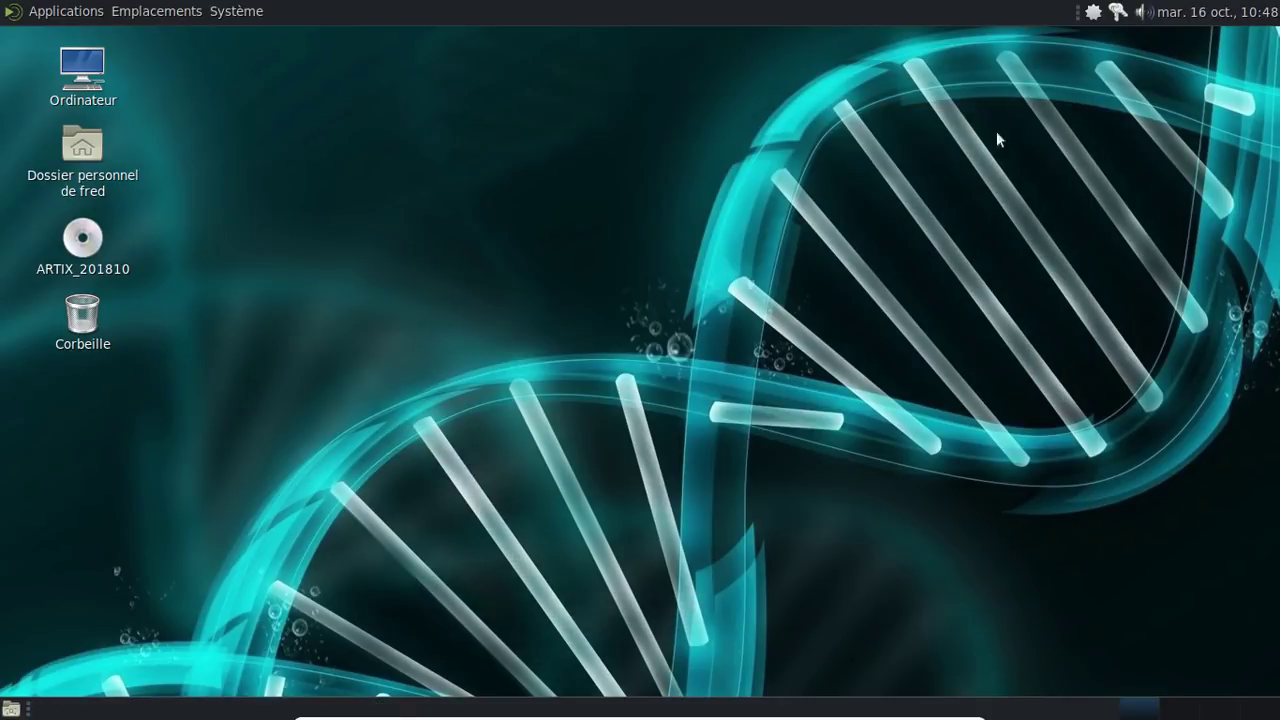
{"action": "left_click", "coordinate": [234, 12]}
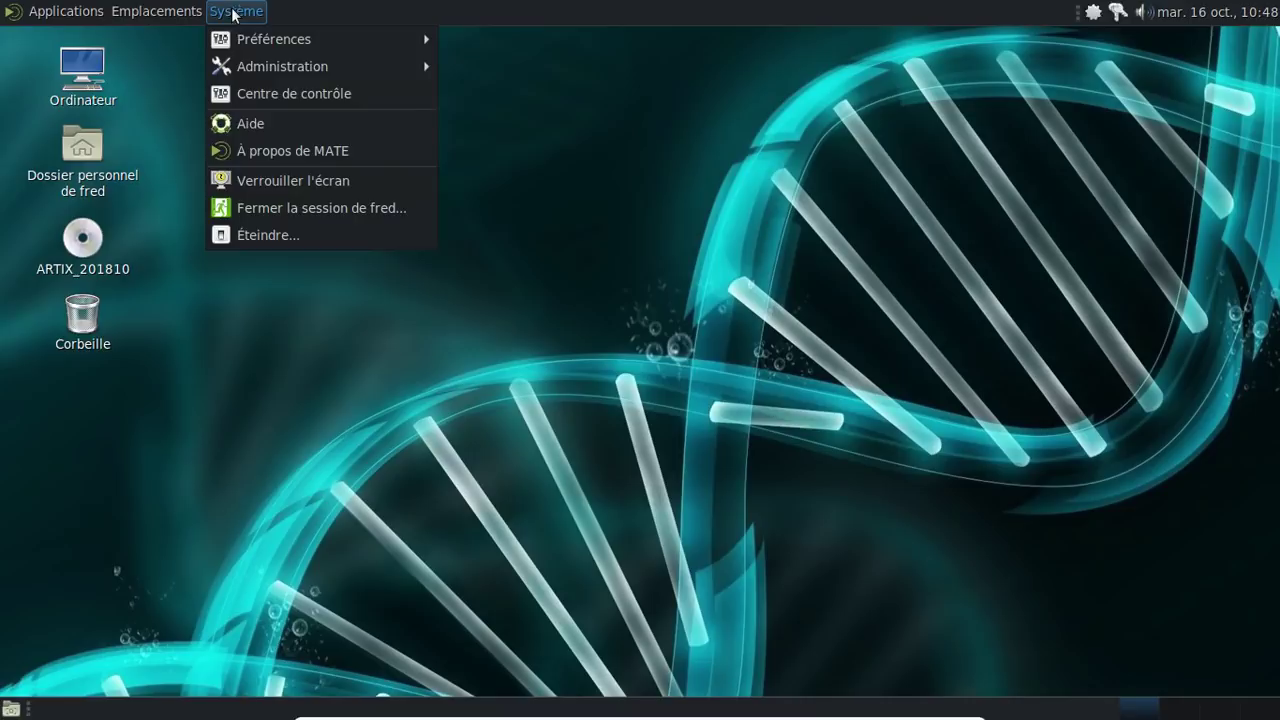
{"action": "left_click", "coordinate": [294, 233]}
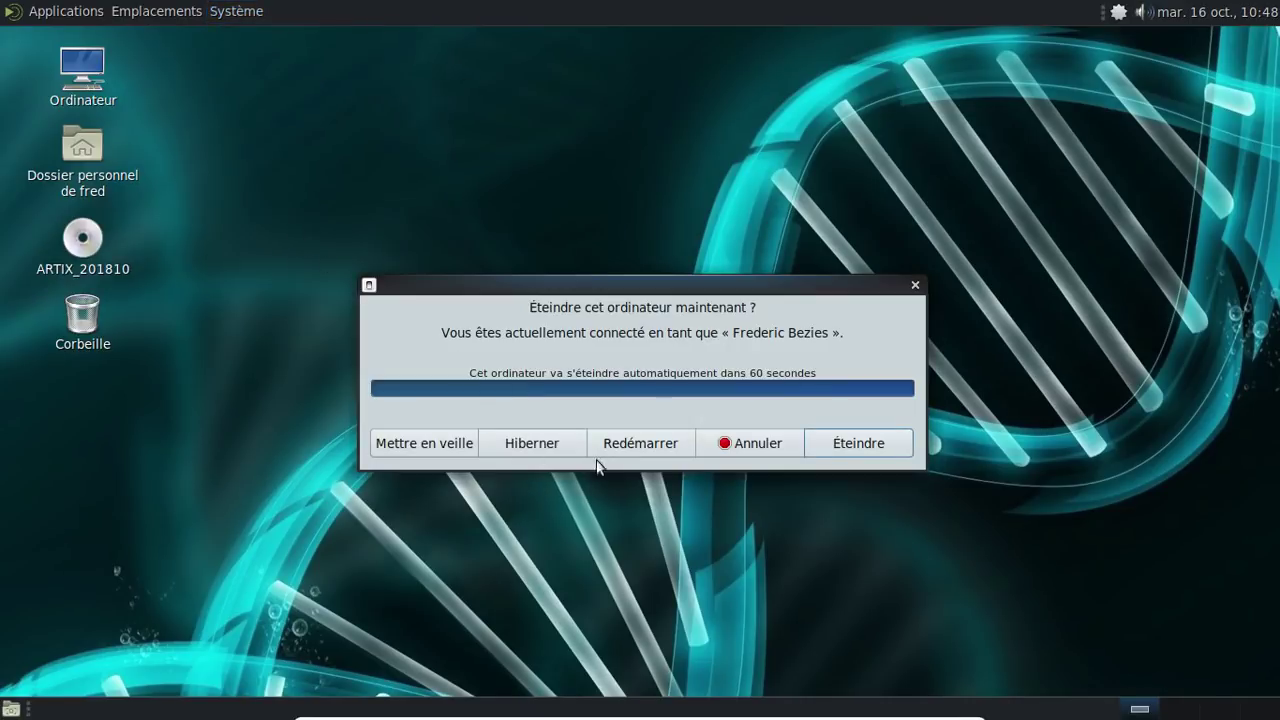
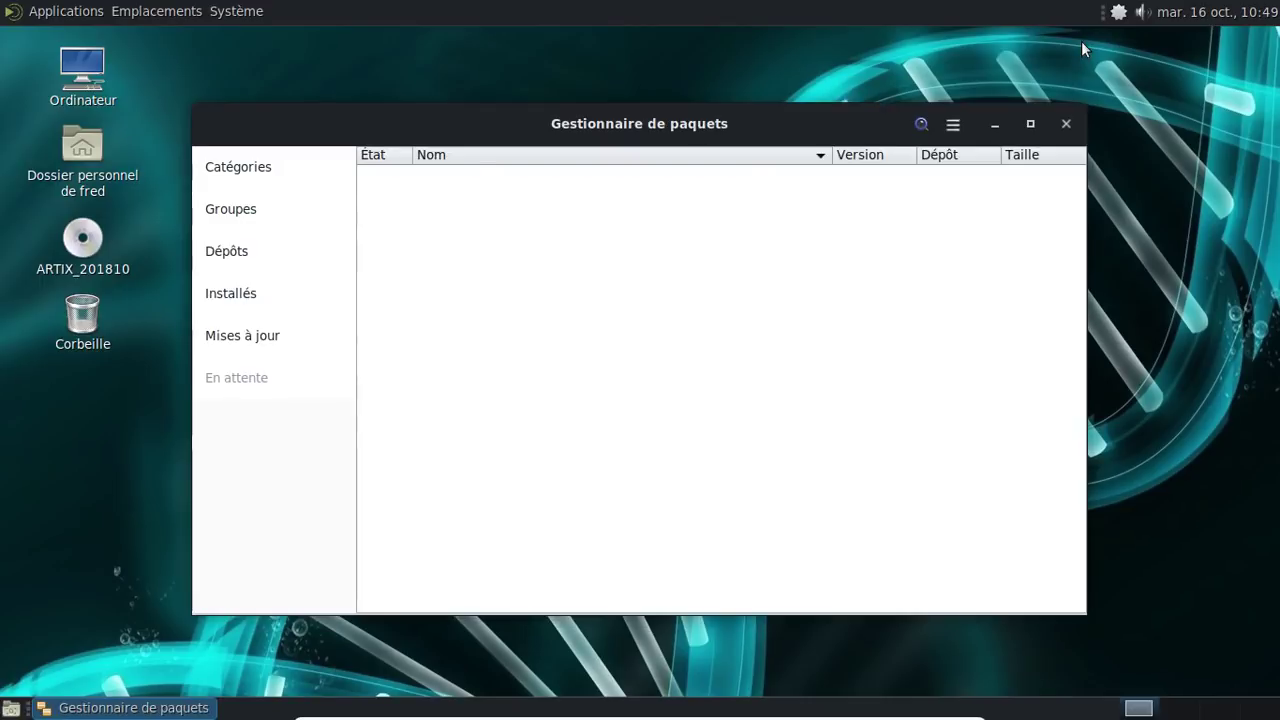
Step: Search 'arc' and mark arc-gtk-theme, arc-icon-theme and arc-solid-gtk-theme for installation
{"action": "left_click", "coordinate": [921, 126]}
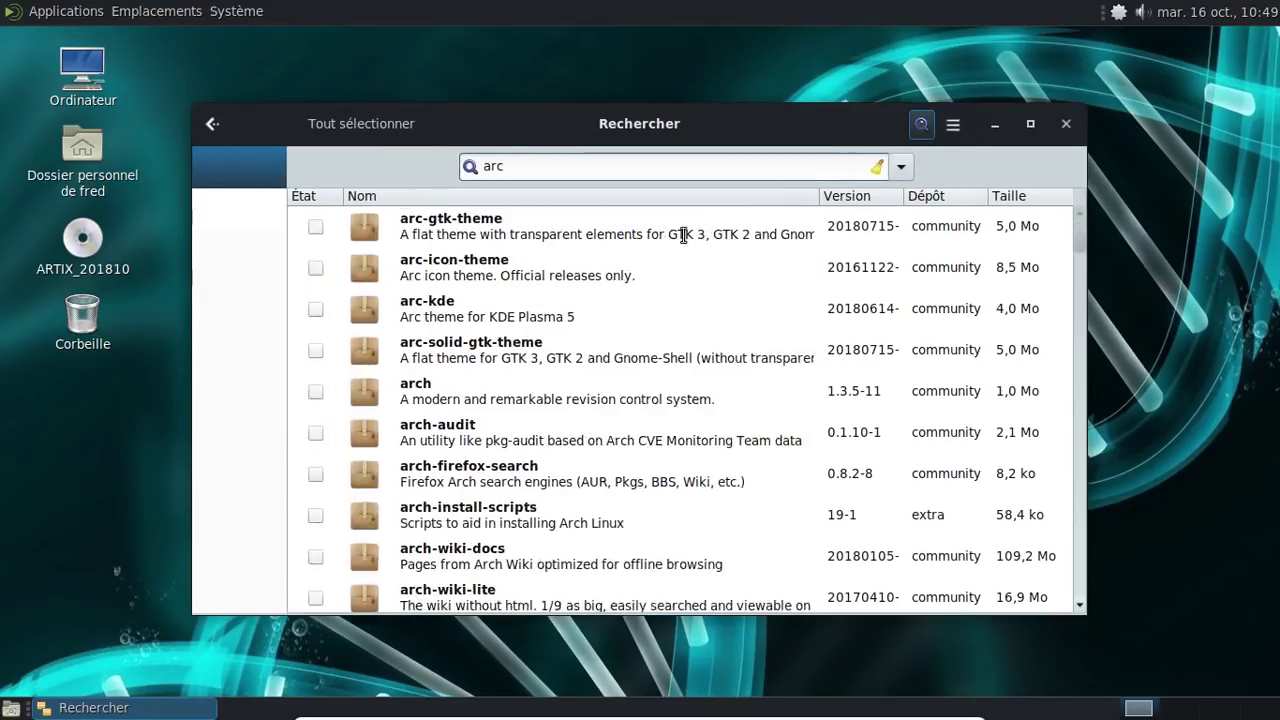
{"action": "left_click", "coordinate": [221, 227]}
{"action": "left_click", "coordinate": [221, 267]}
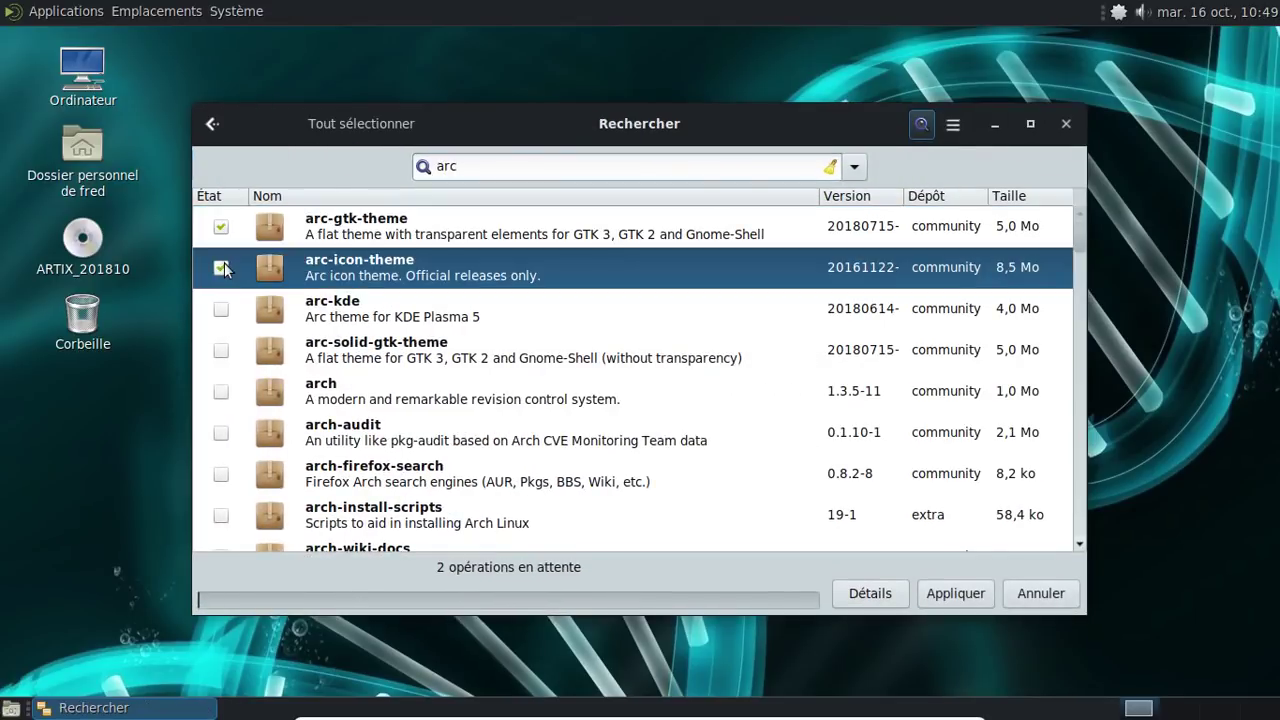
{"action": "left_click", "coordinate": [221, 351]}
Step: Search for gnome-icon-theme and mark it for installation too
{"action": "left_click", "coordinate": [424, 168]}
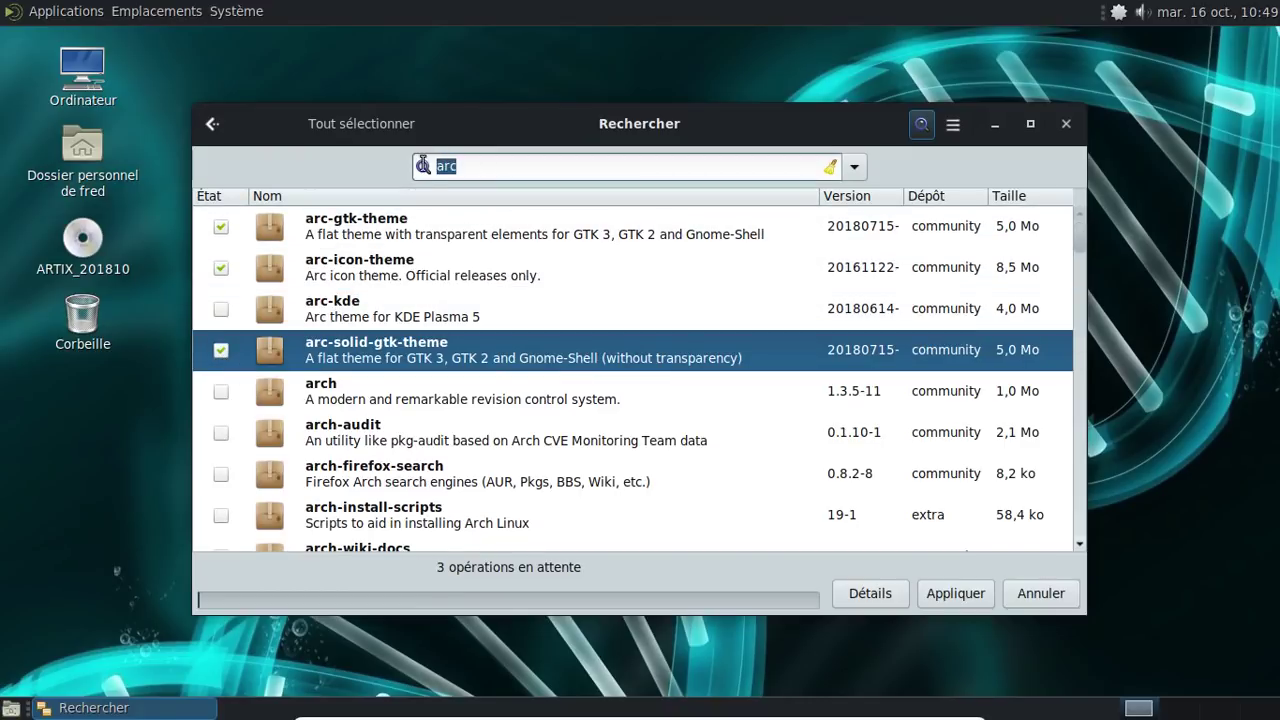
{"action": "type", "text": "gnome-ic"}
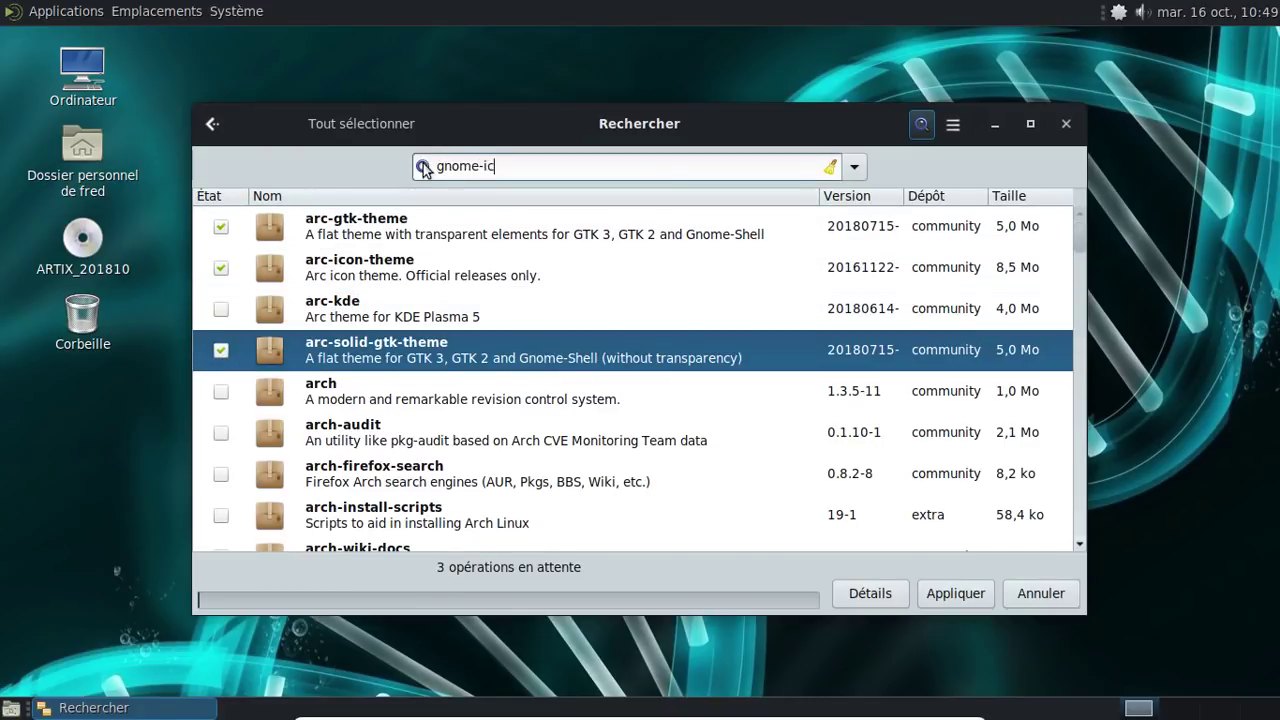
{"action": "type", "text": "on-theme"}
{"action": "left_click", "coordinate": [221, 227]}
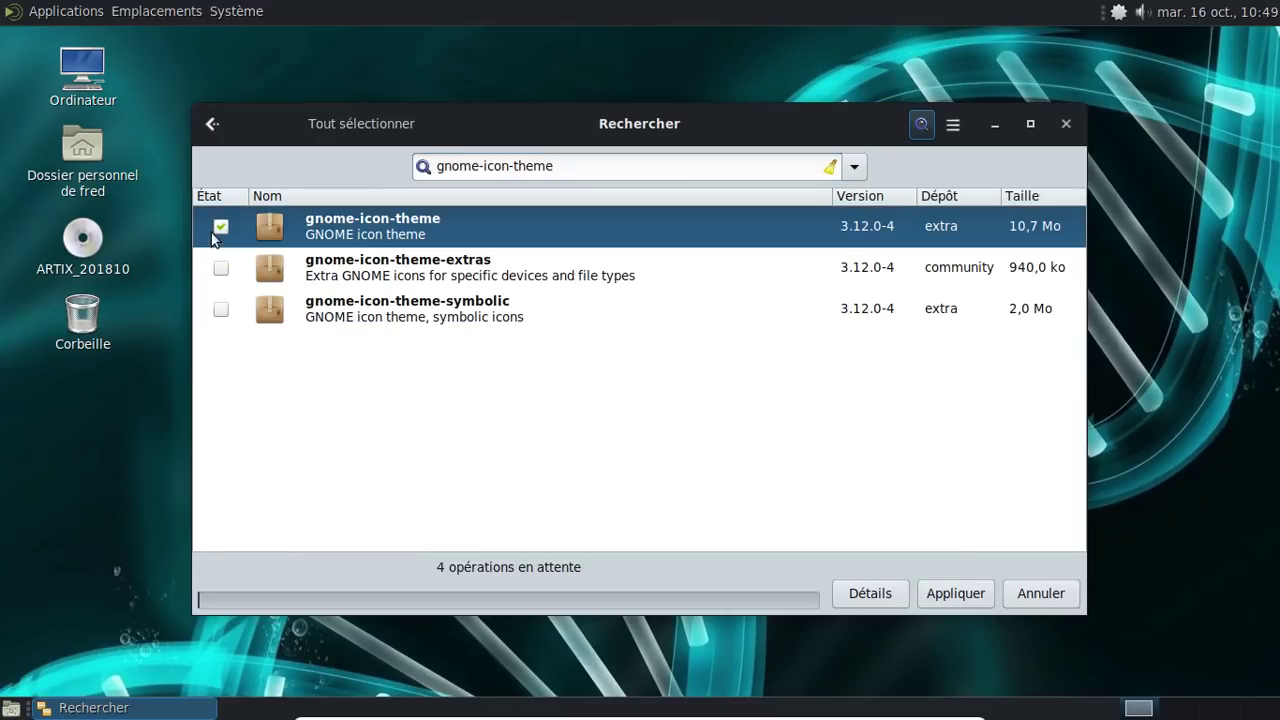
Step: Apply and confirm the transaction with the password, then close Pamac once it succeeds
{"action": "left_click", "coordinate": [953, 593]}
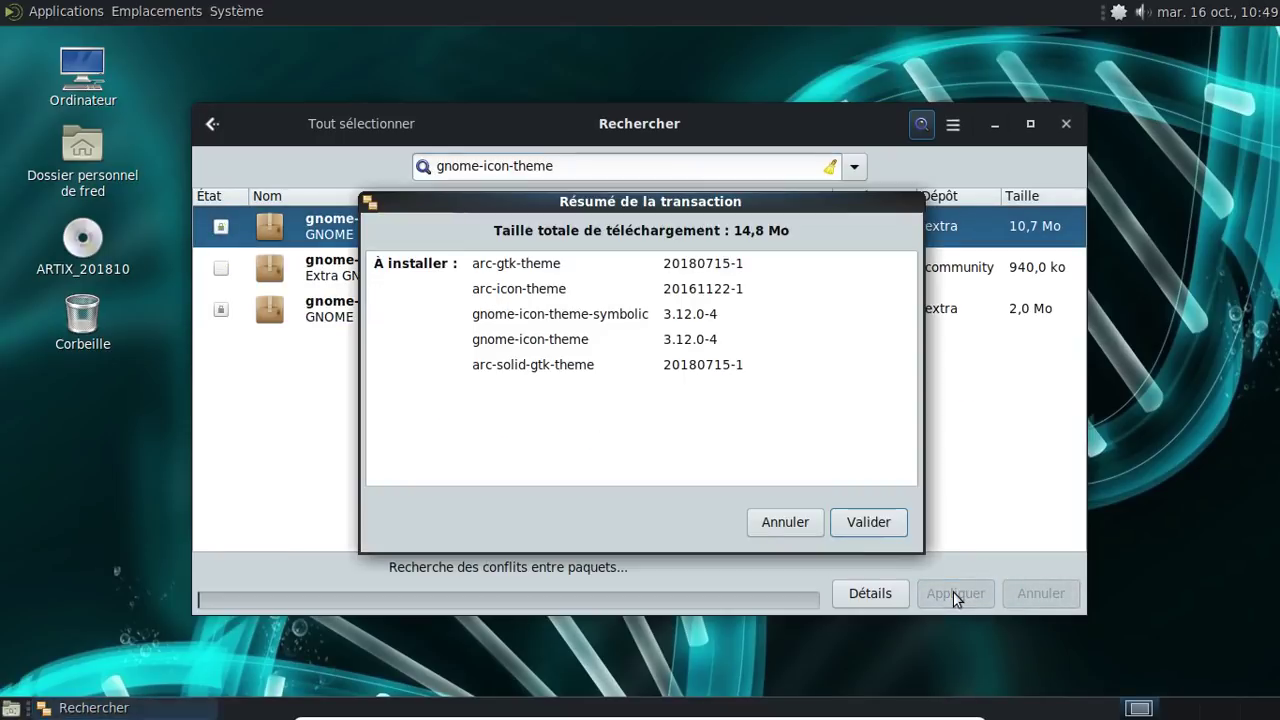
{"action": "left_click", "coordinate": [882, 531]}
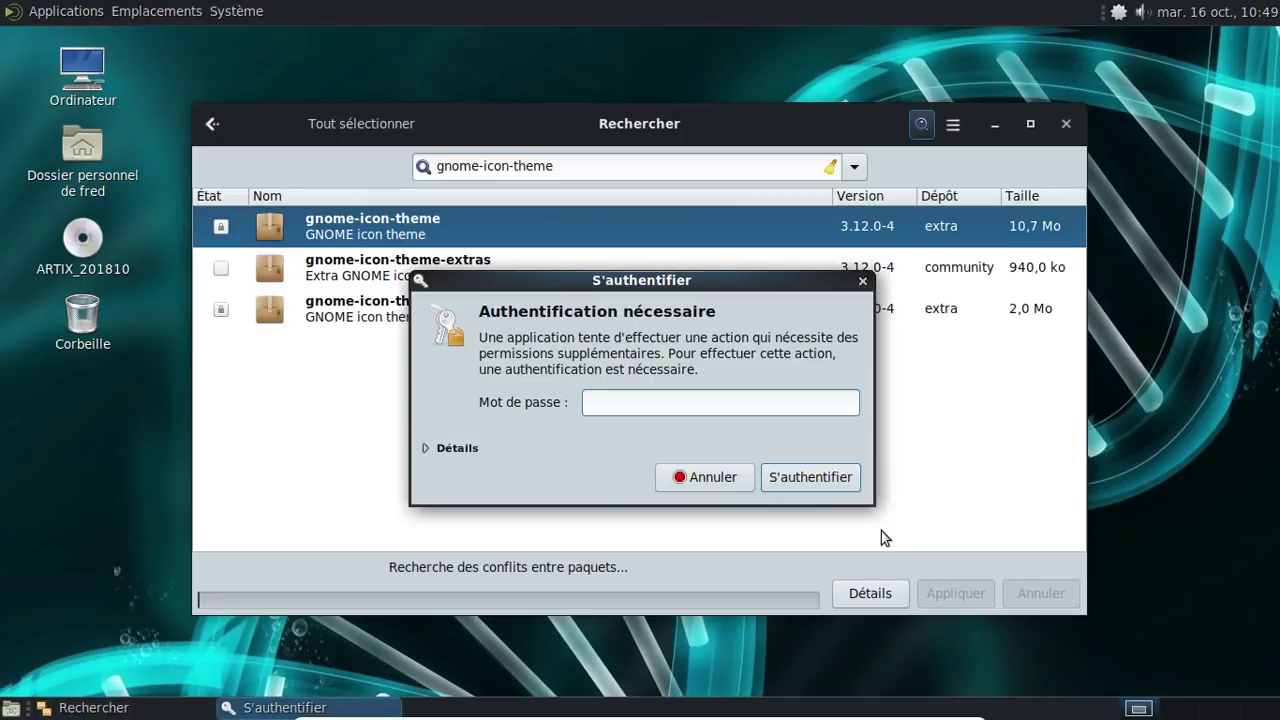
{"action": "key", "text": "Return"}
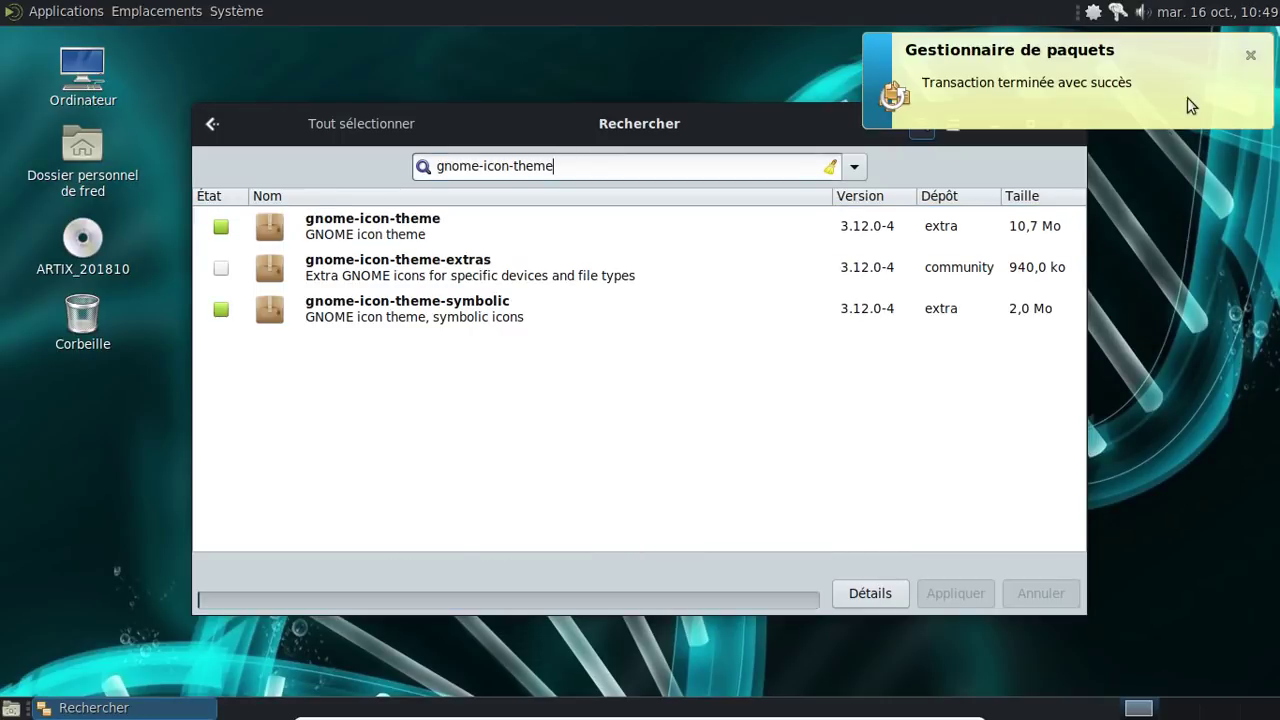
{"action": "left_click", "coordinate": [1250, 55]}
{"action": "left_click", "coordinate": [1066, 123]}
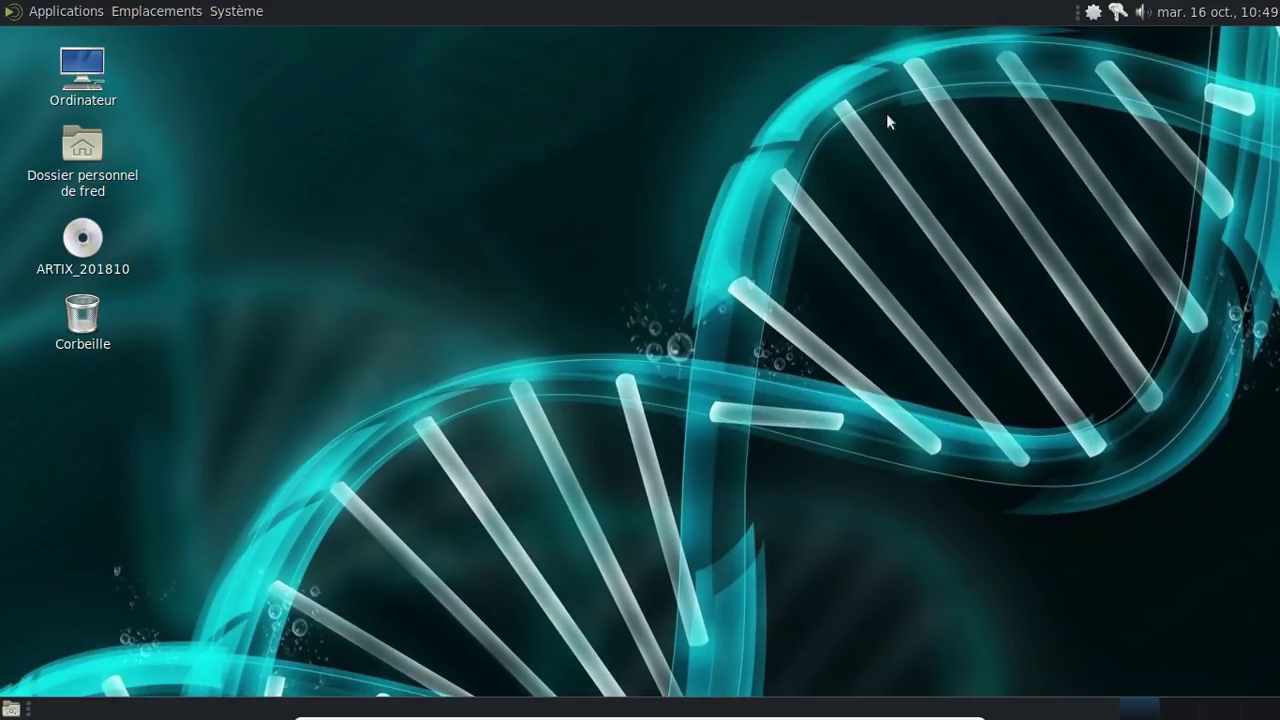
Step: Open Préférences de l'apparence from the Système menu and select the Arc-Darker theme
{"action": "left_click", "coordinate": [250, 12]}
{"action": "mouse_move", "coordinate": [250, 41]}
{"action": "mouse_move", "coordinate": [538, 60]}
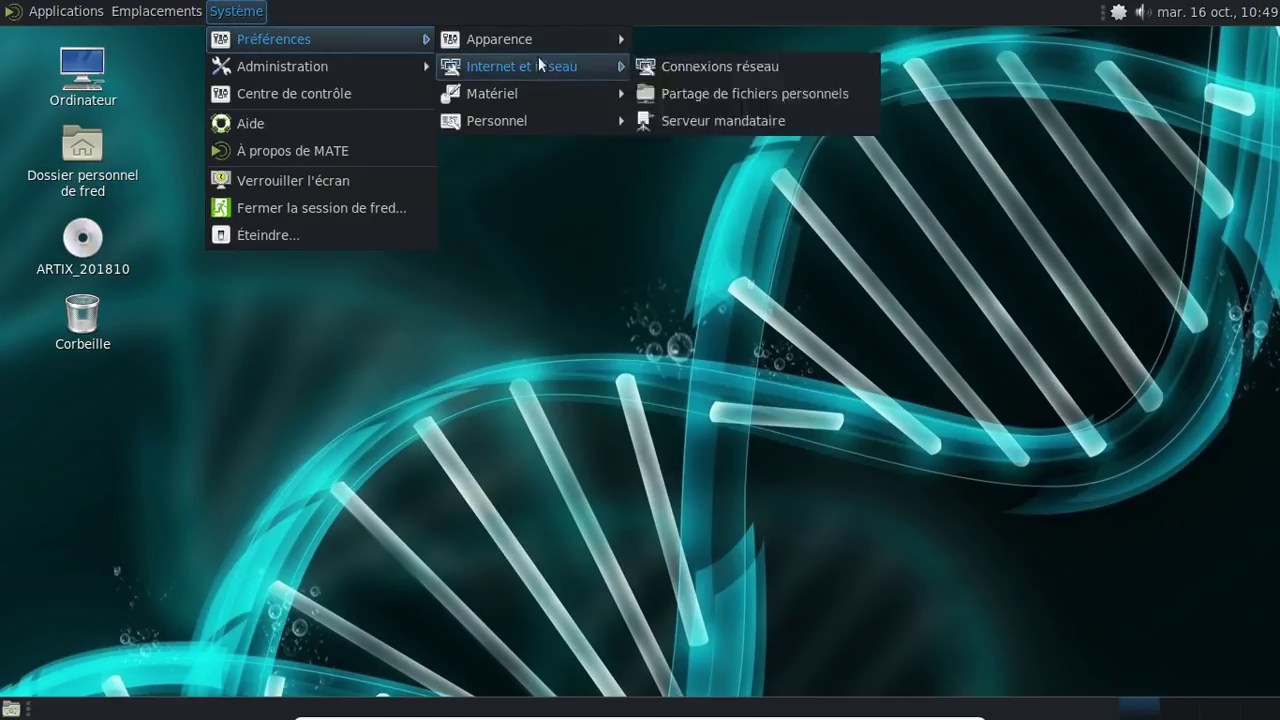
{"action": "left_click", "coordinate": [681, 44]}
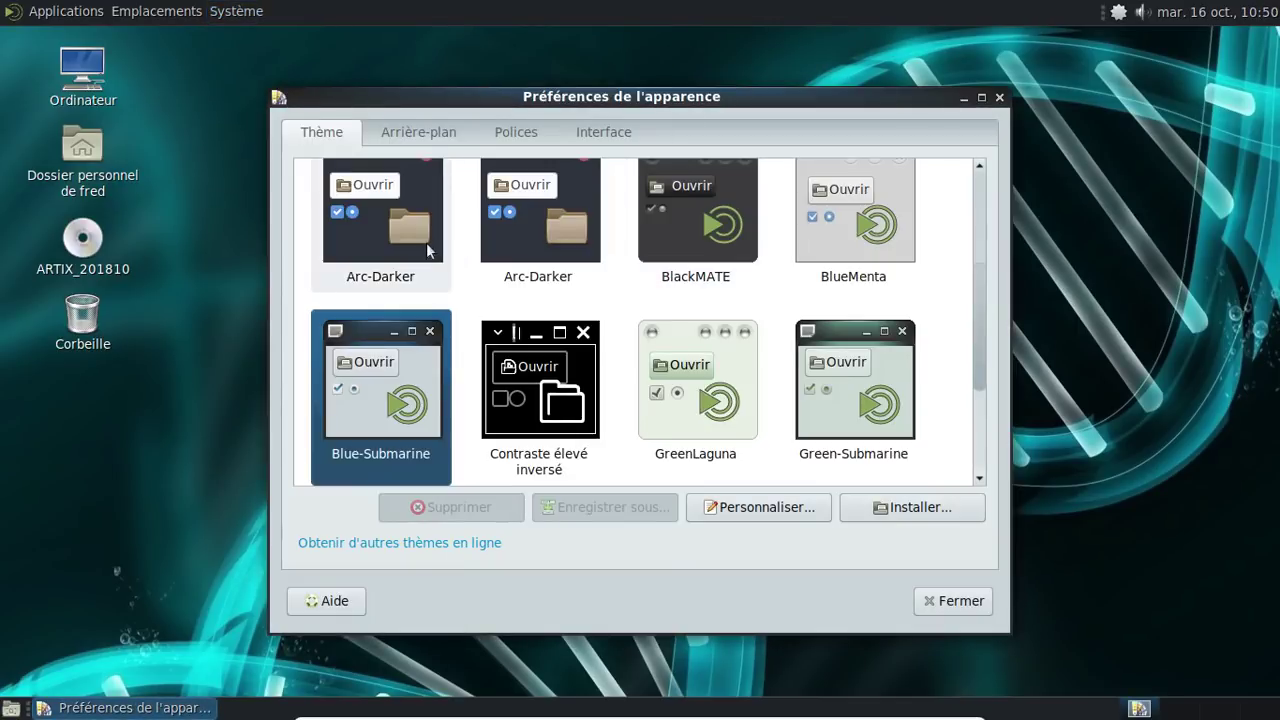
{"action": "left_click", "coordinate": [570, 248]}
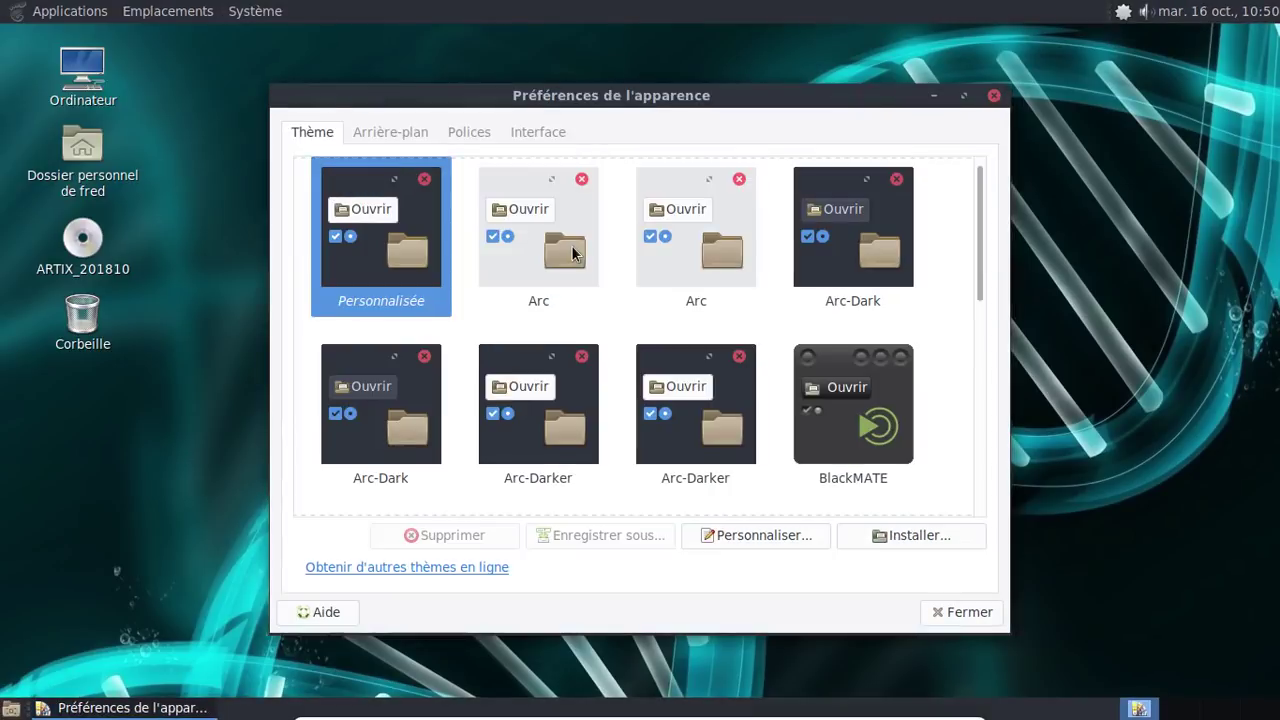
Step: Customize the theme with Arc-Dark-solid controls and Arc-Dark-solid window borders
{"action": "left_click", "coordinate": [735, 536]}
{"action": "left_click", "coordinate": [656, 395]}
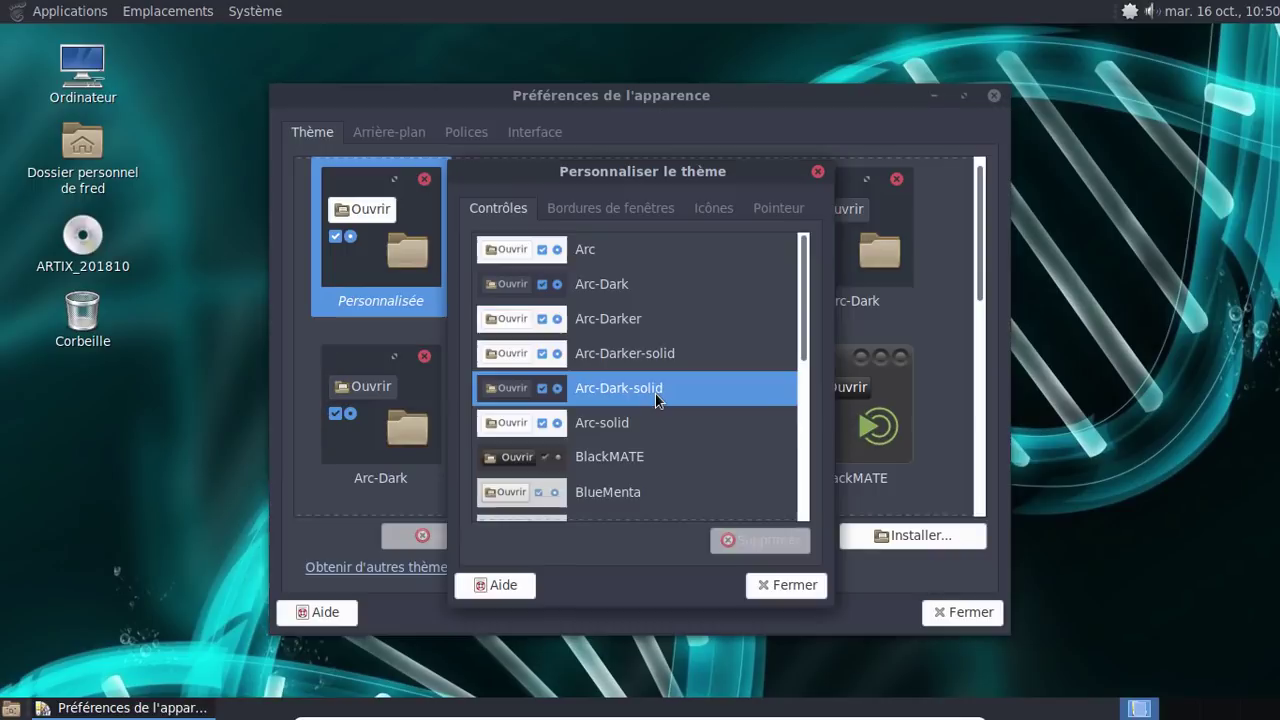
{"action": "left_click", "coordinate": [594, 210]}
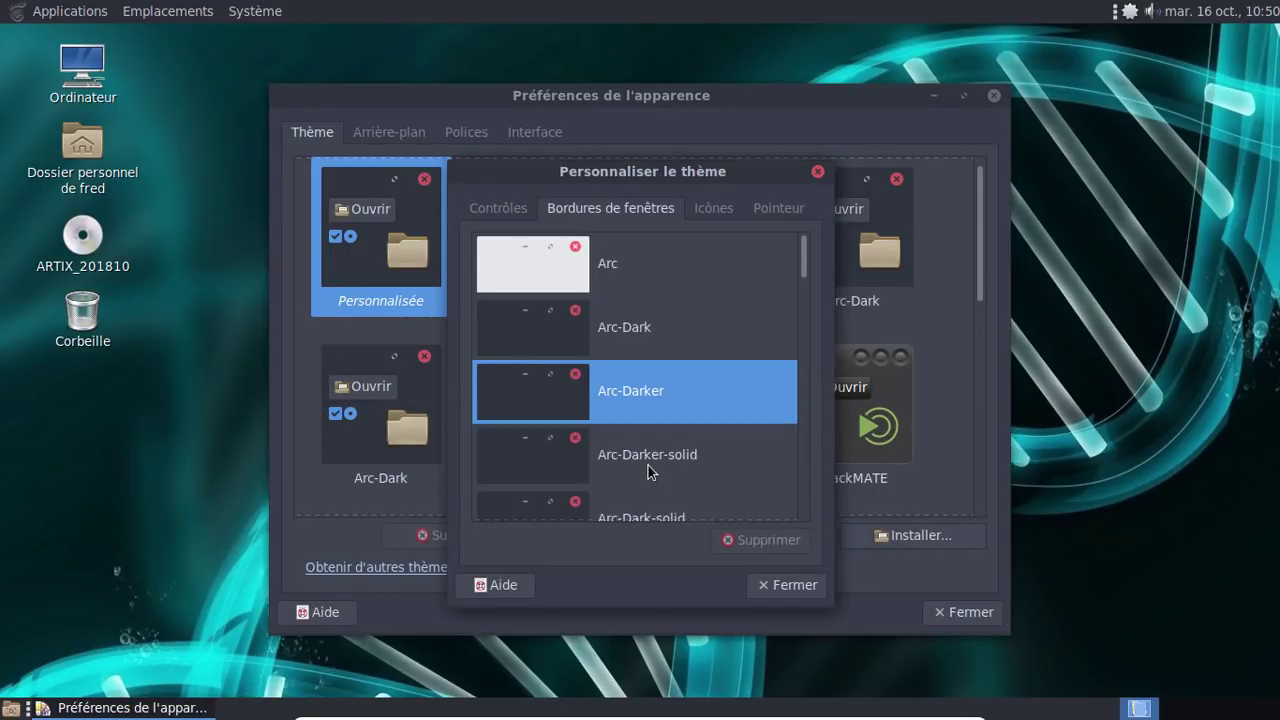
{"action": "left_click", "coordinate": [637, 508]}
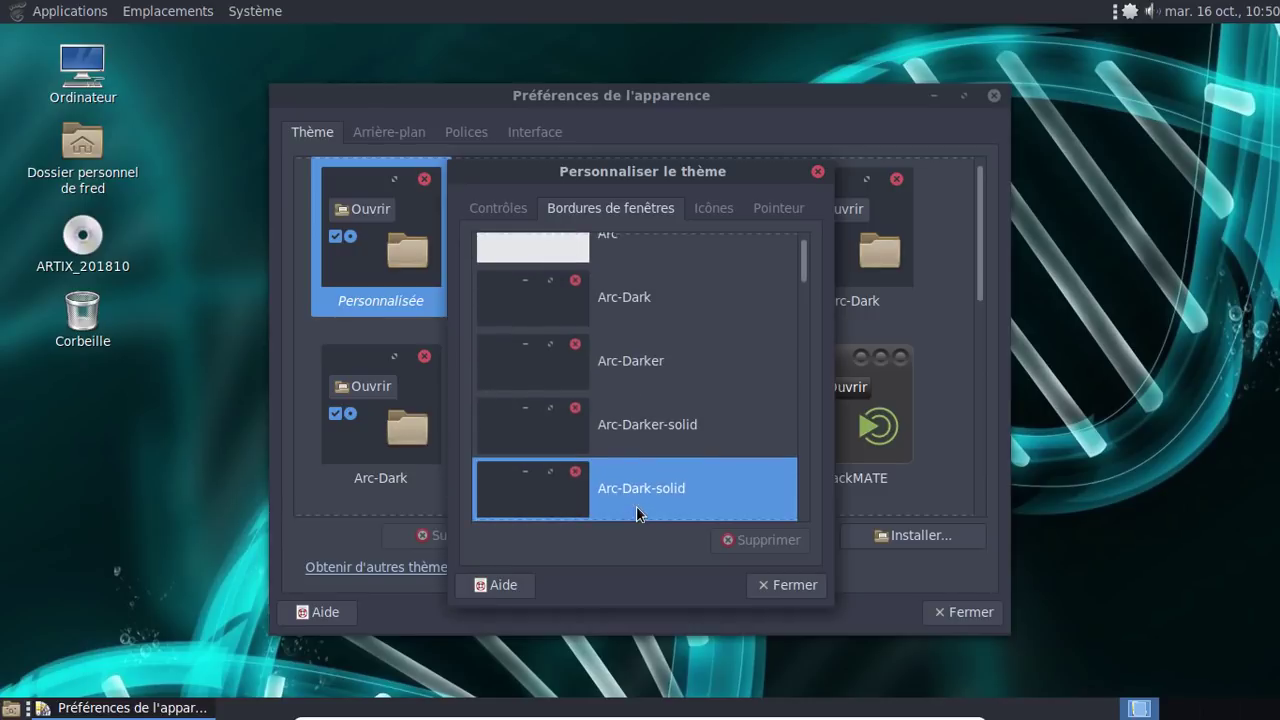
Step: Set the icons to Arc and the pointer to MATE (Black), then close both dialogs
{"action": "left_click", "coordinate": [725, 210]}
{"action": "scroll", "coordinate": [611, 351], "scroll_direction": "up", "scroll_amount": 3}
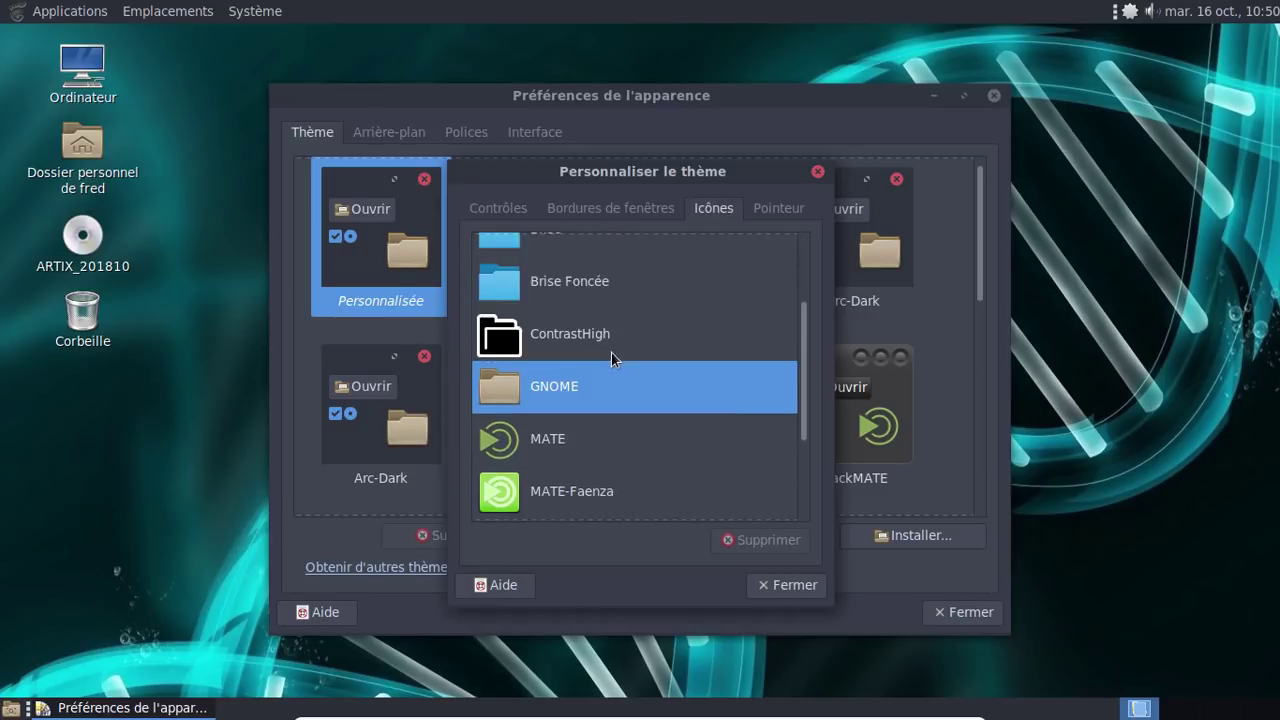
{"action": "scroll", "coordinate": [574, 314], "scroll_direction": "up", "scroll_amount": 2}
{"action": "scroll", "coordinate": [574, 314], "scroll_direction": "up", "scroll_amount": 1}
{"action": "left_click", "coordinate": [545, 304]}
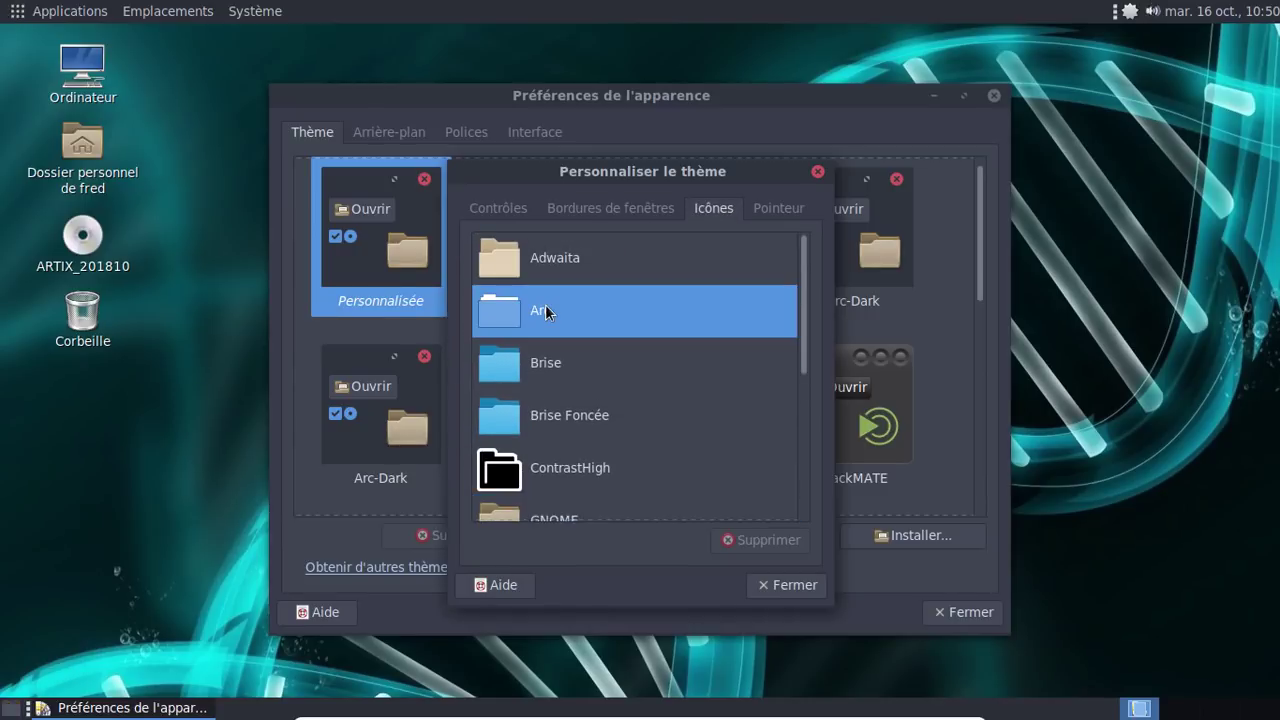
{"action": "left_click", "coordinate": [762, 212]}
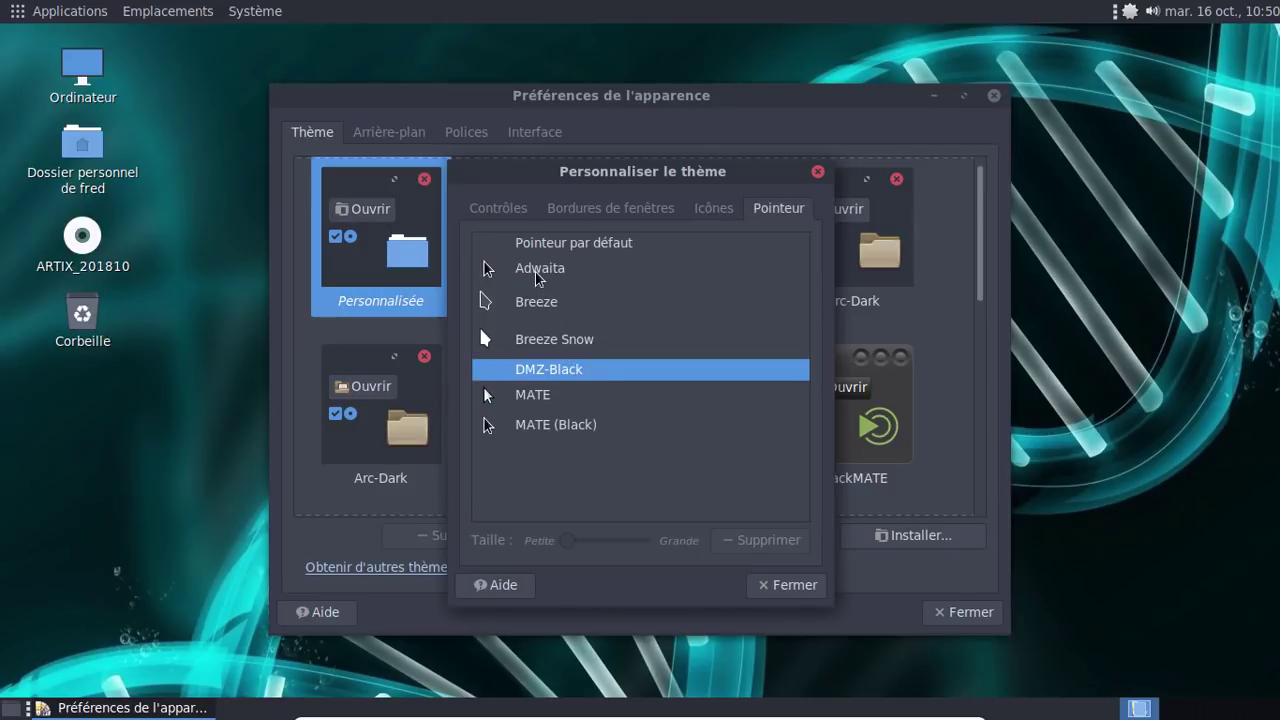
{"action": "left_click", "coordinate": [551, 424]}
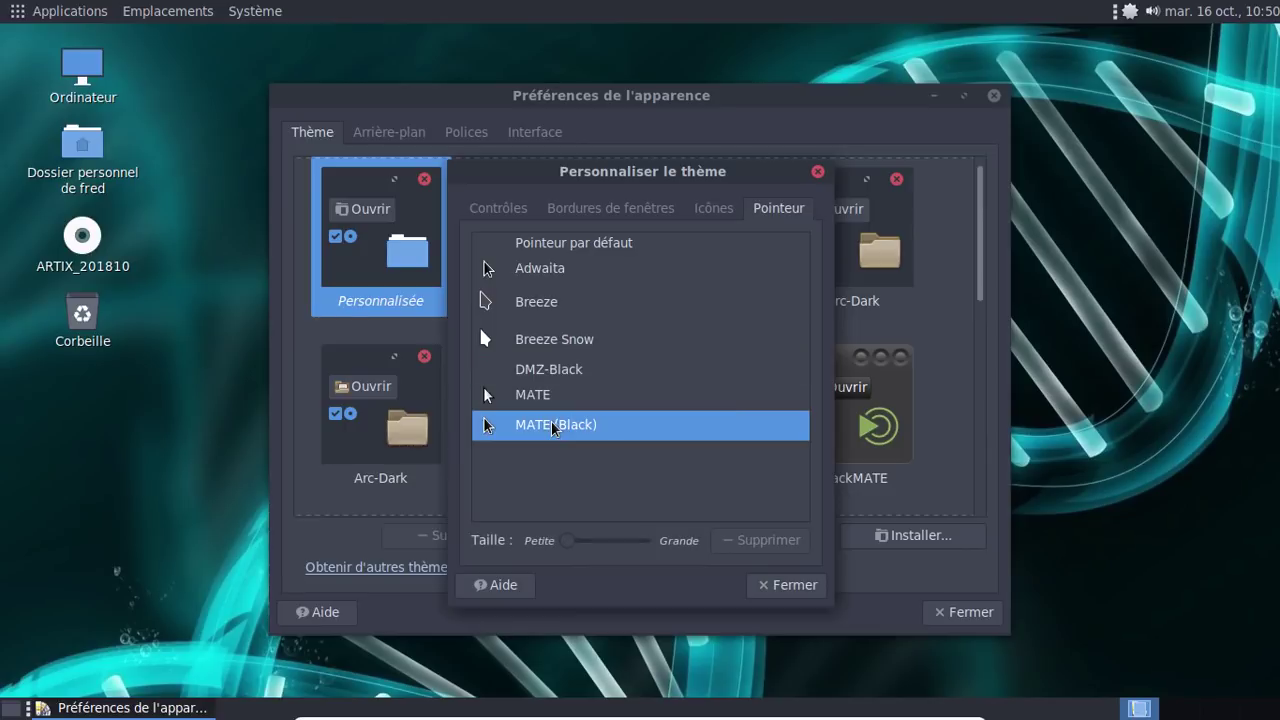
{"action": "left_click", "coordinate": [786, 585]}
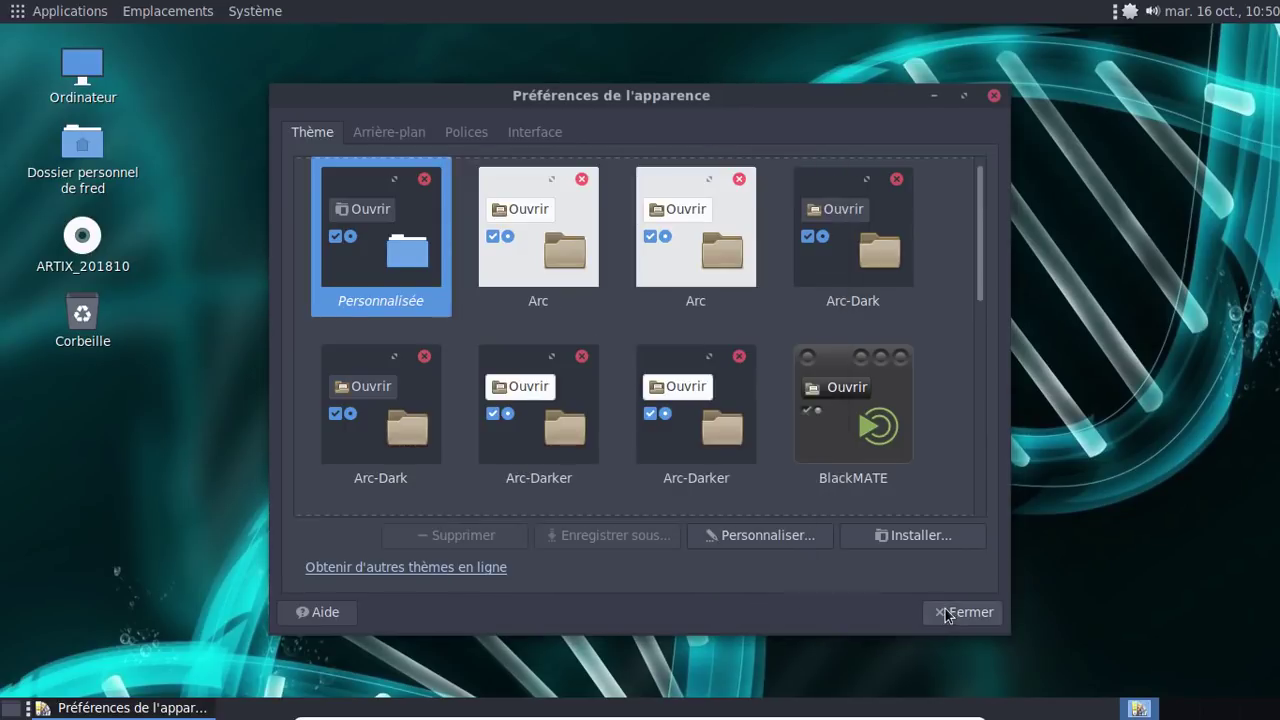
{"action": "left_click", "coordinate": [948, 612]}
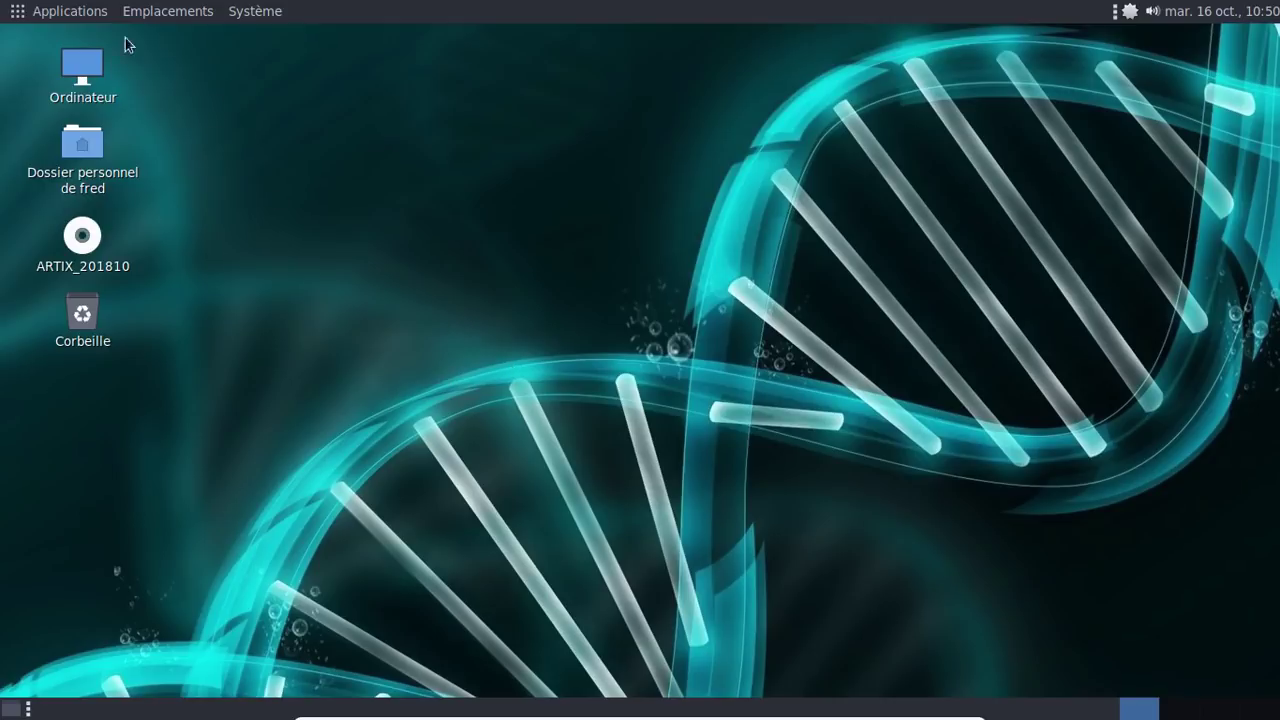
Step: Launch LibreOffice Writer from the Applications menu
{"action": "left_click", "coordinate": [88, 18]}
{"action": "mouse_move", "coordinate": [92, 46]}
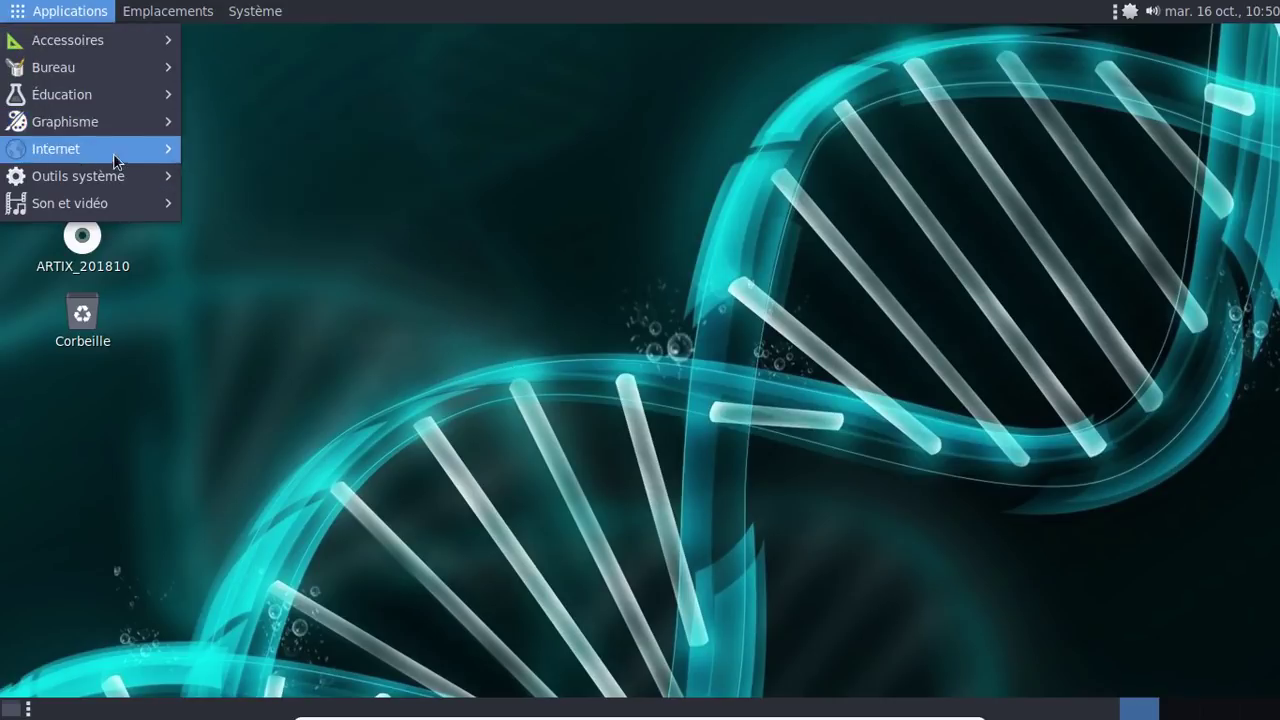
{"action": "mouse_move", "coordinate": [114, 154]}
{"action": "mouse_move", "coordinate": [112, 123]}
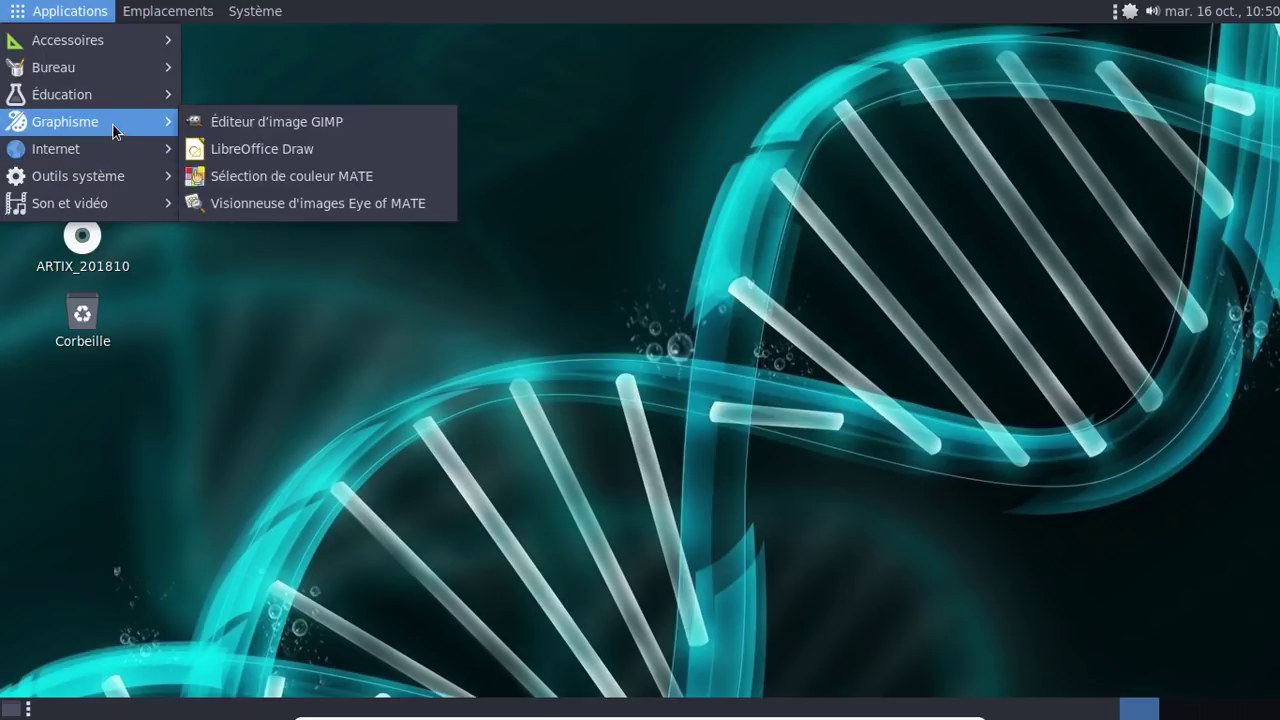
{"action": "mouse_move", "coordinate": [111, 72]}
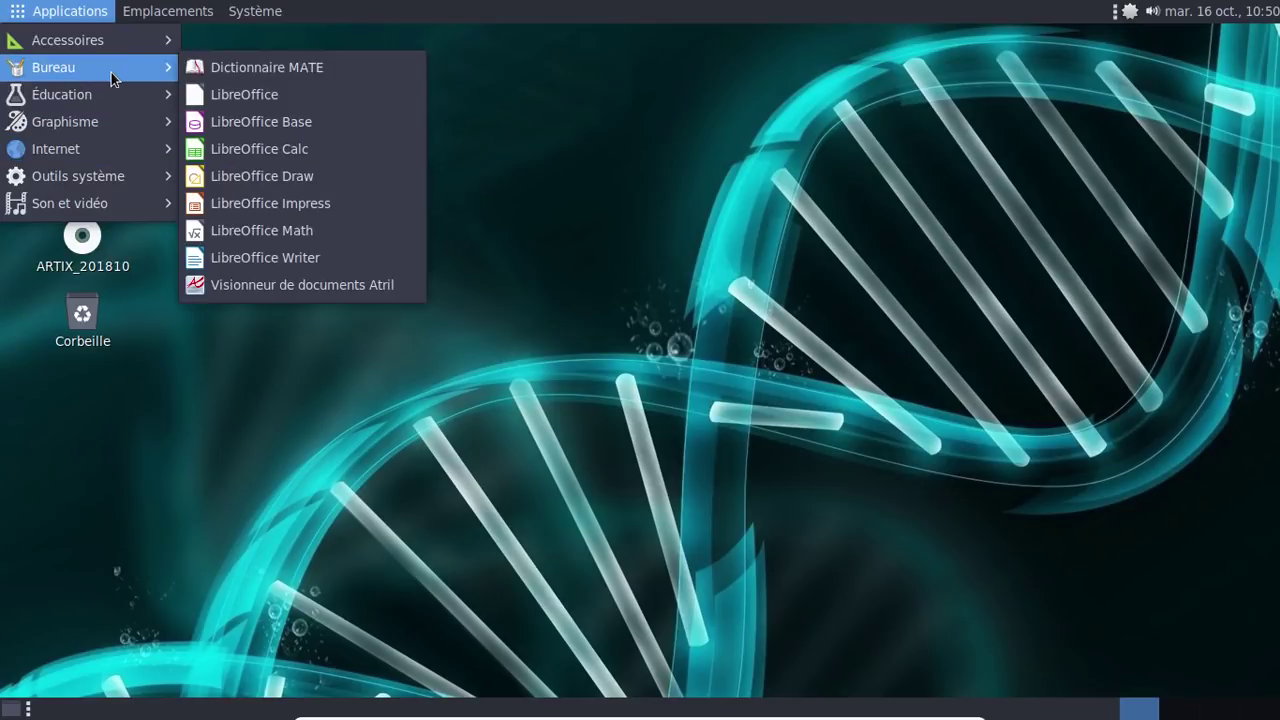
{"action": "left_click", "coordinate": [250, 256]}
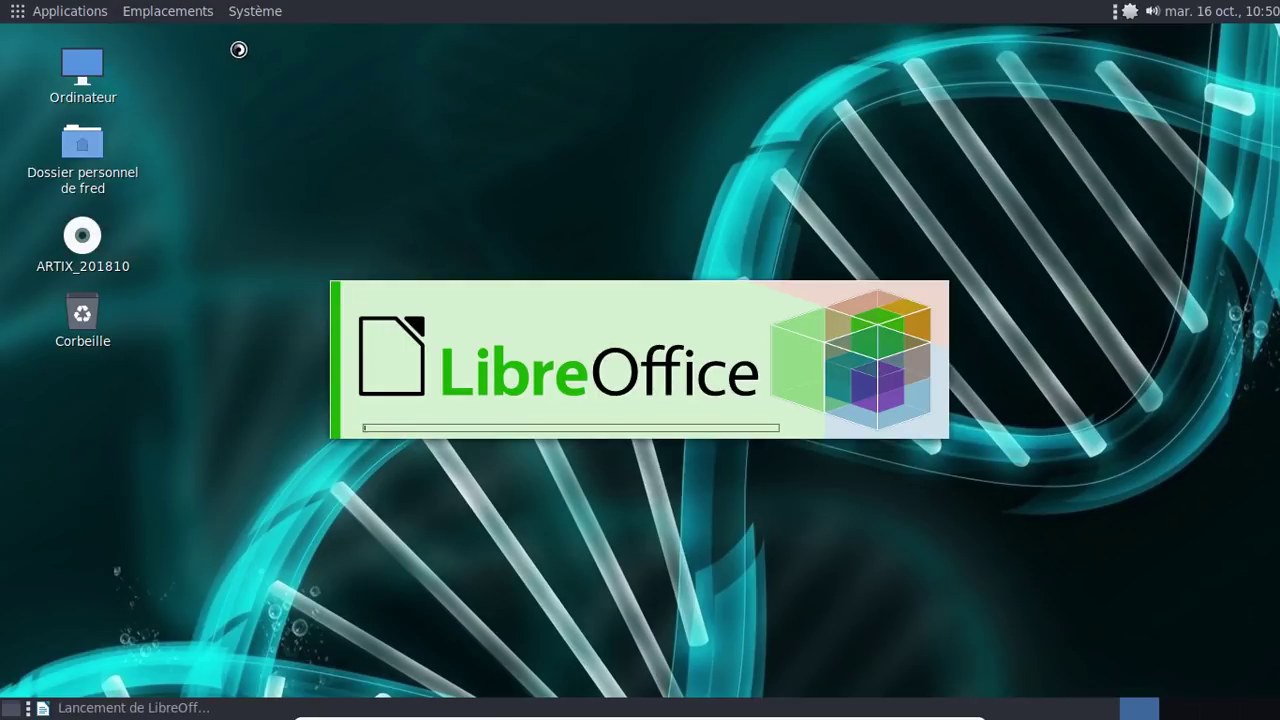
Step: View the About MATE version information, then close it
{"action": "left_click", "coordinate": [241, 14]}
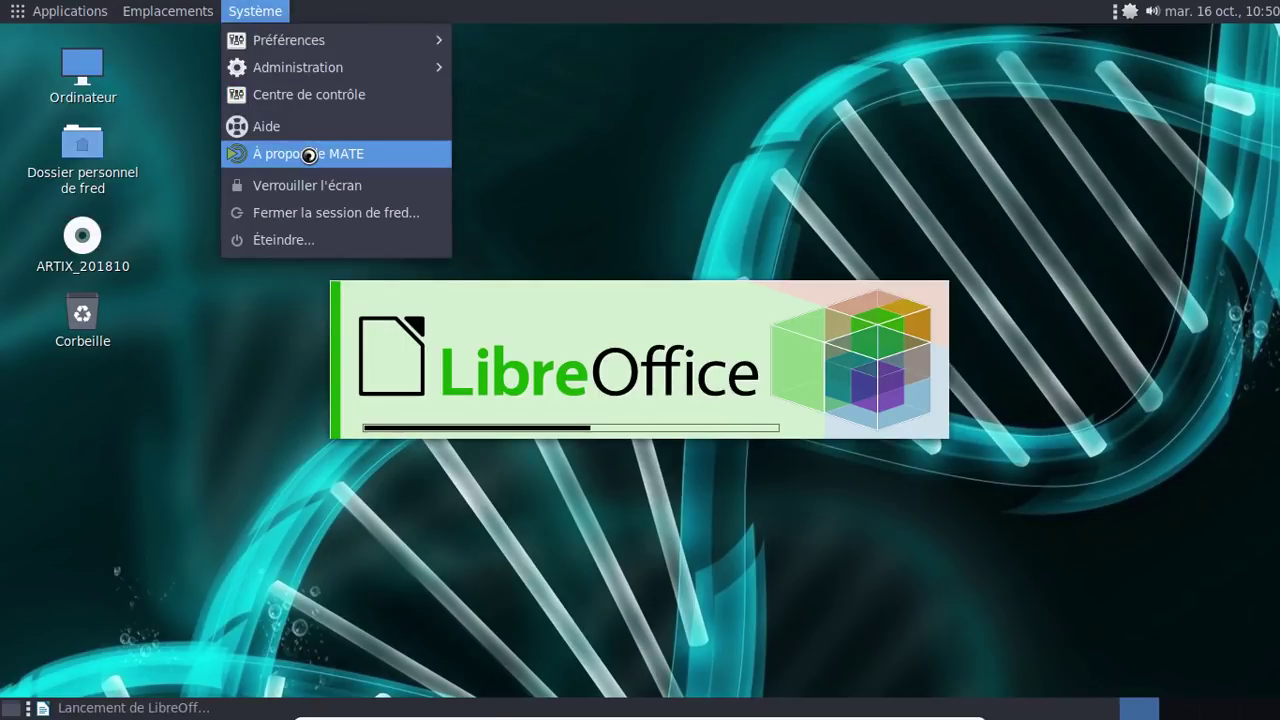
{"action": "left_click", "coordinate": [308, 154]}
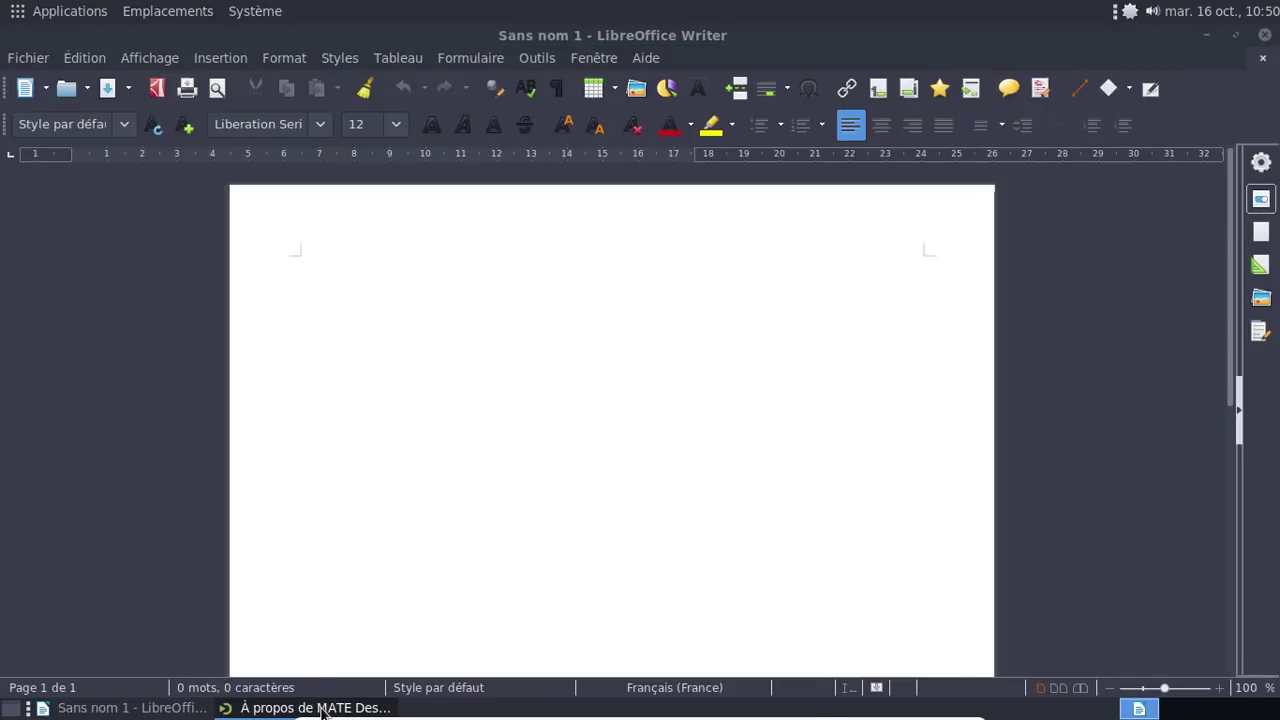
{"action": "left_click", "coordinate": [318, 708]}
{"action": "left_click", "coordinate": [320, 708]}
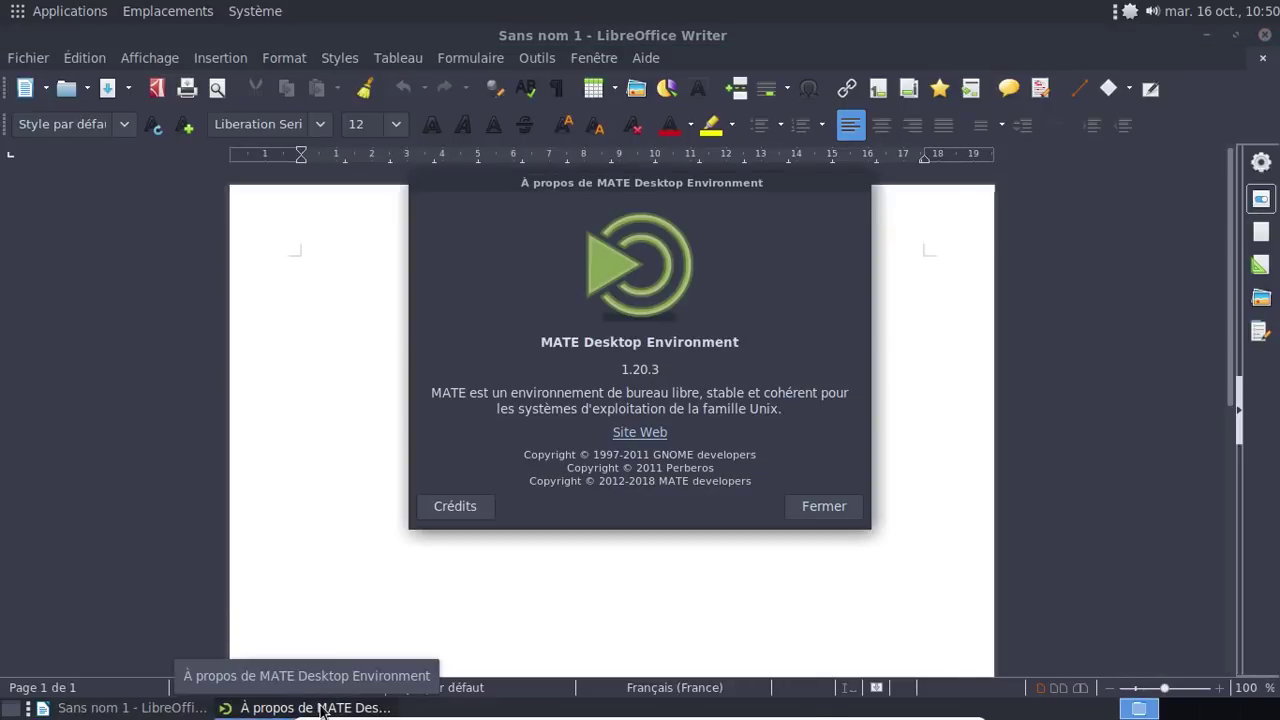
{"action": "left_click", "coordinate": [826, 508]}
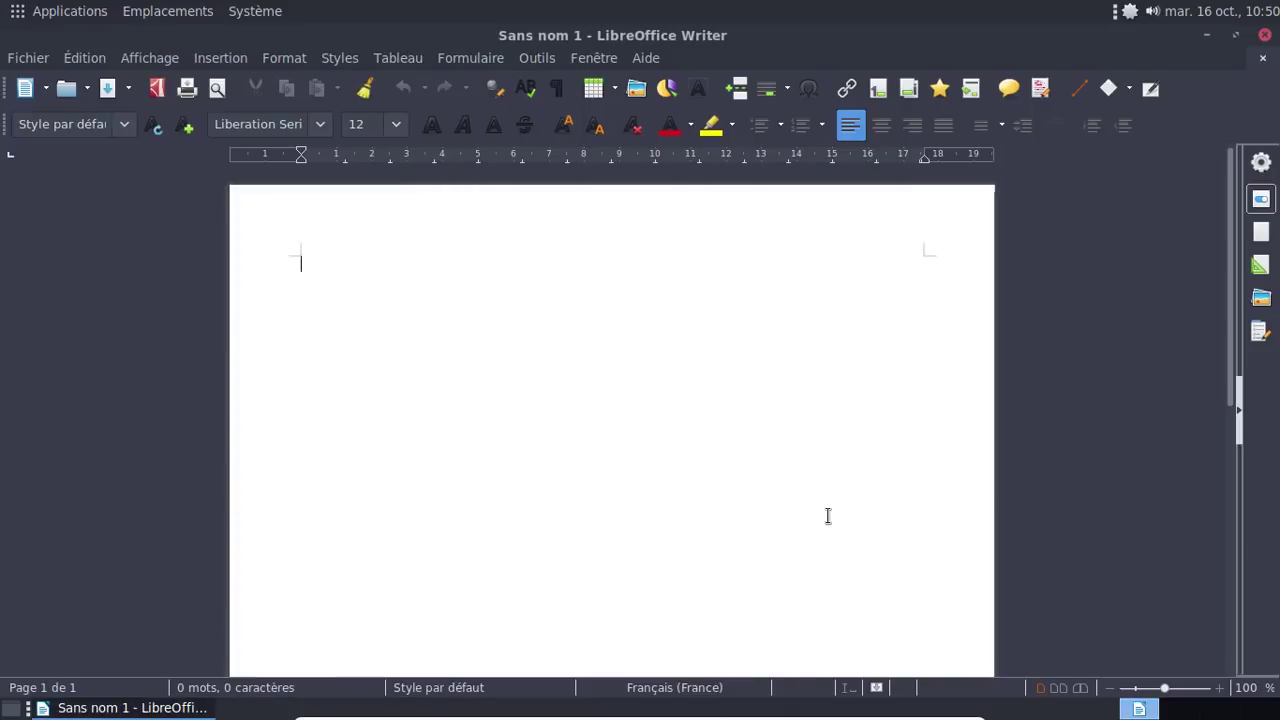
Step: View Aide > À propos de LibreOffice, close it, then close the Writer window
{"action": "left_click", "coordinate": [646, 60]}
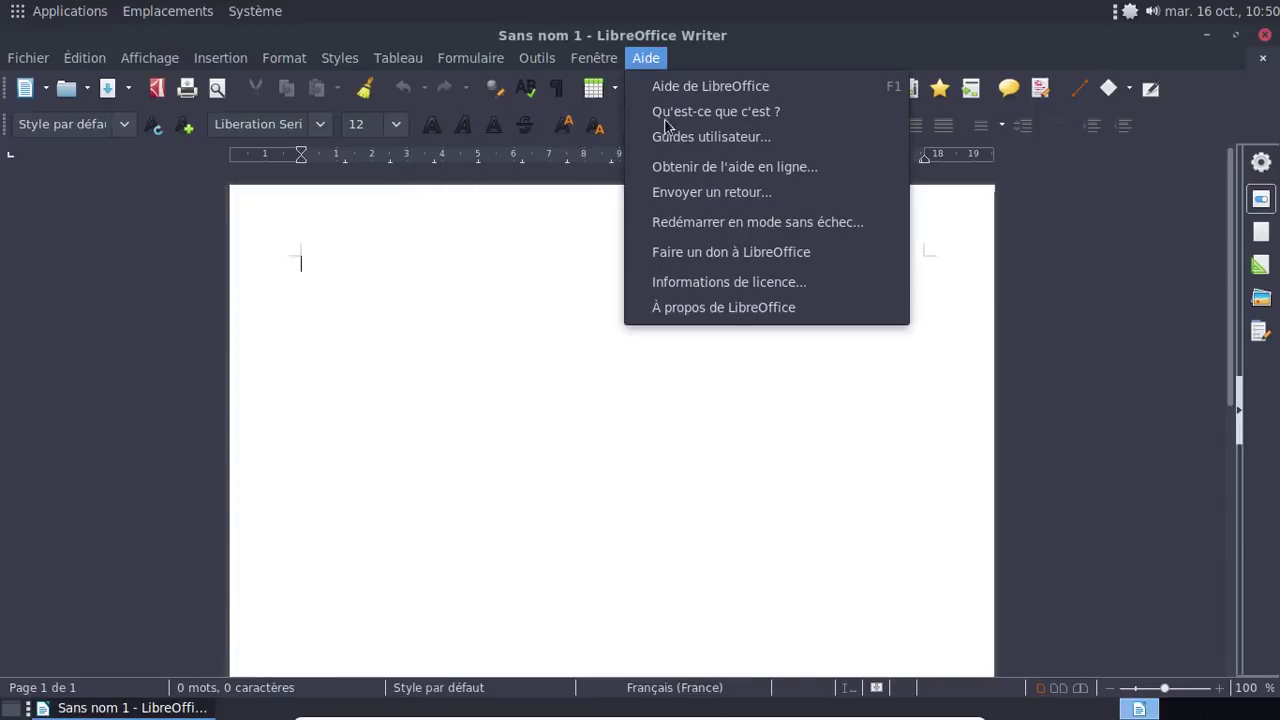
{"action": "left_click", "coordinate": [706, 307]}
{"action": "left_click", "coordinate": [866, 518]}
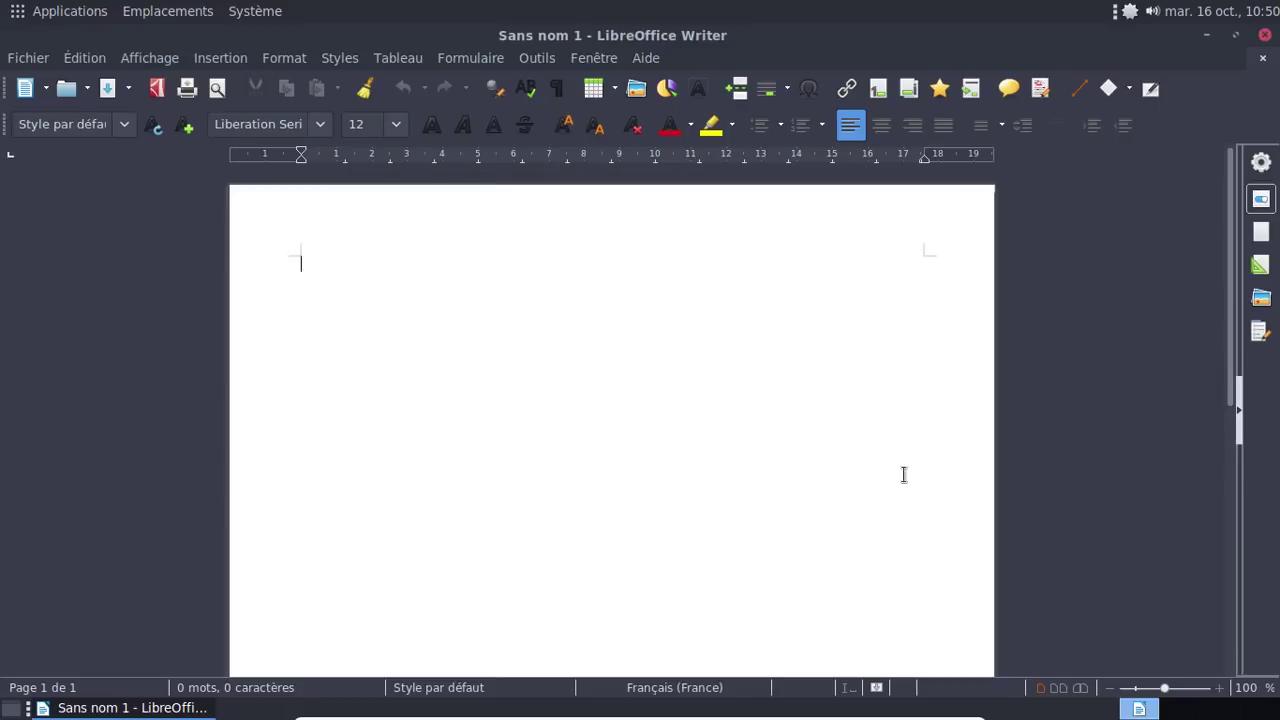
{"action": "left_click", "coordinate": [1264, 35]}
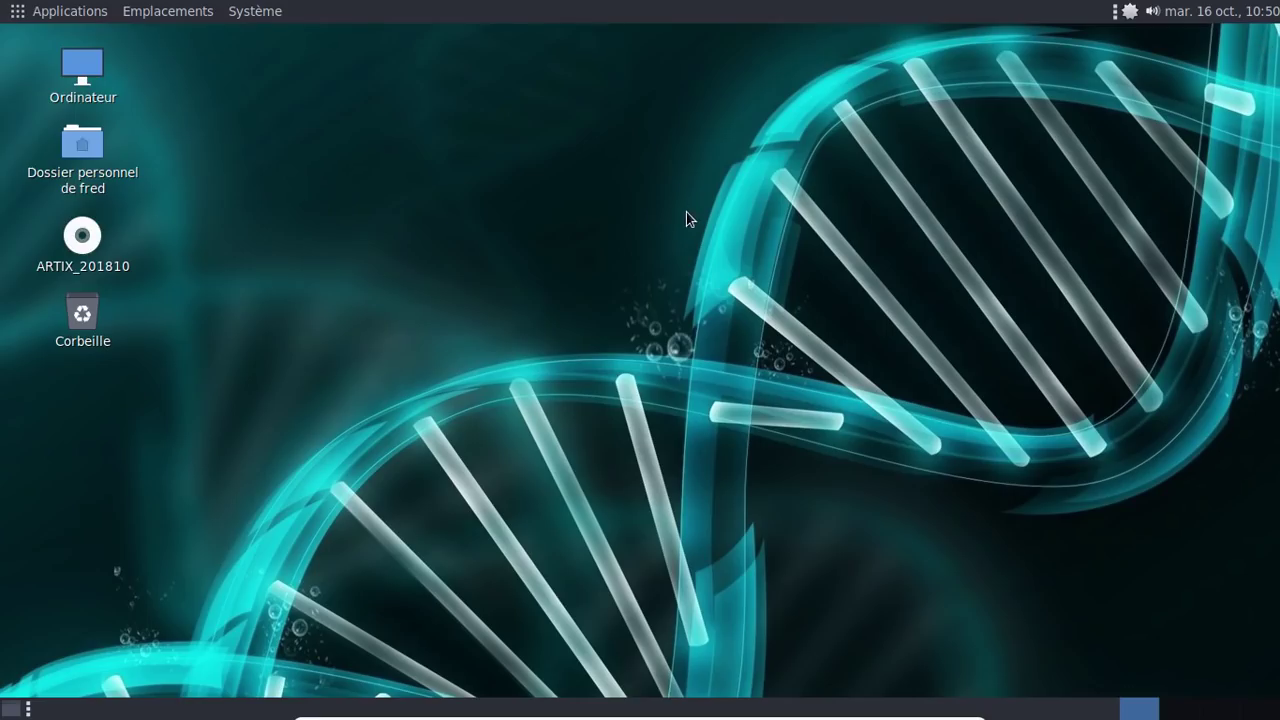
Step: Log out of the MATE session via Système > Fermer la session and Déconnexion
{"action": "left_click", "coordinate": [94, 12]}
{"action": "mouse_move", "coordinate": [104, 181]}
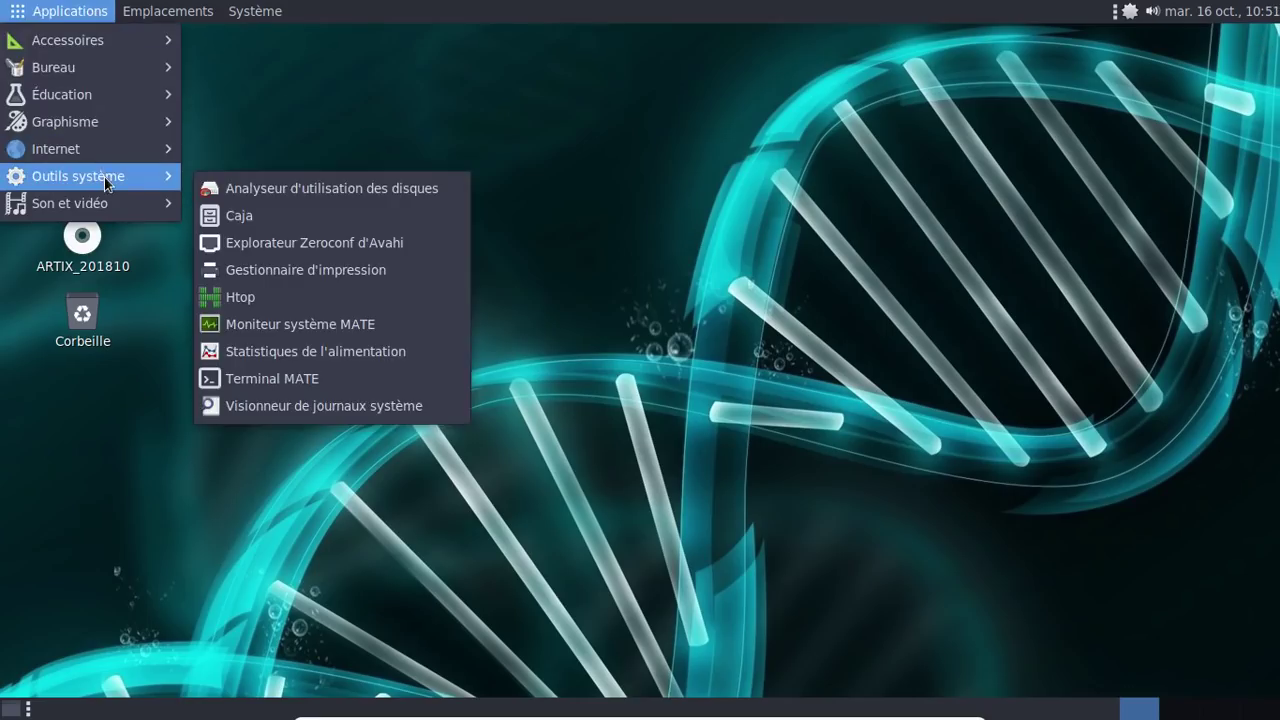
{"action": "mouse_move", "coordinate": [265, 14]}
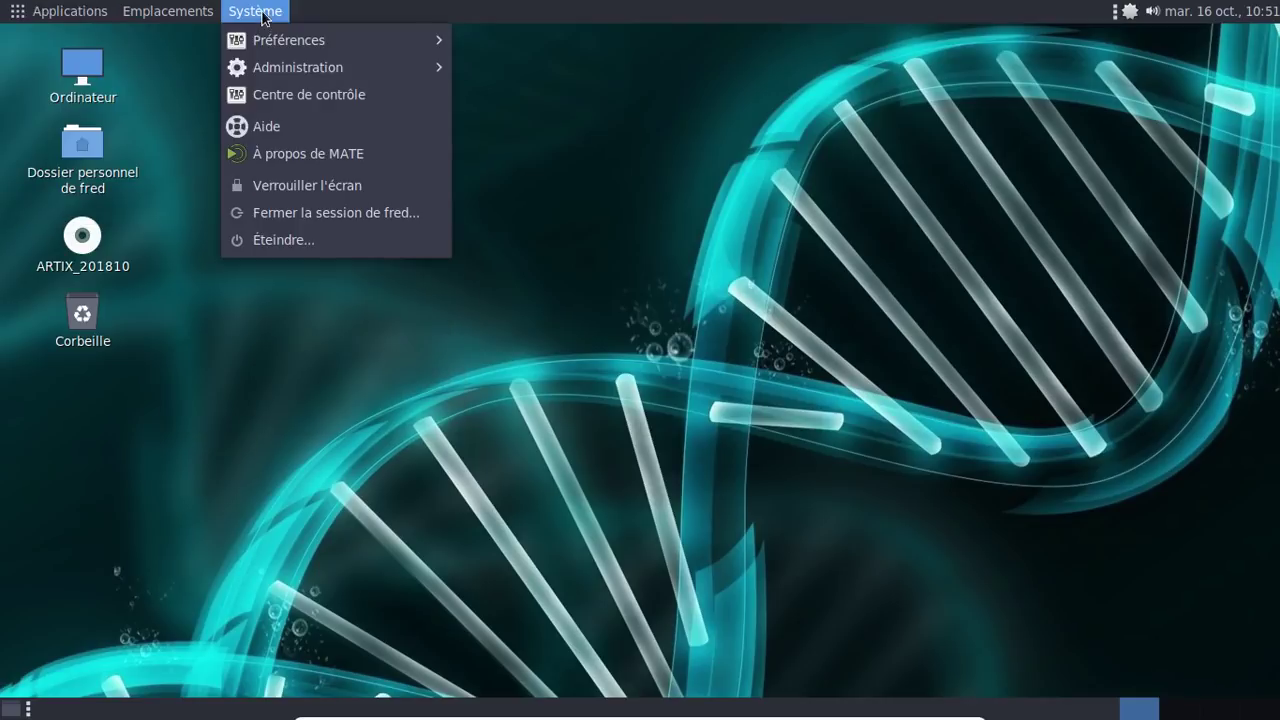
{"action": "left_click", "coordinate": [337, 212]}
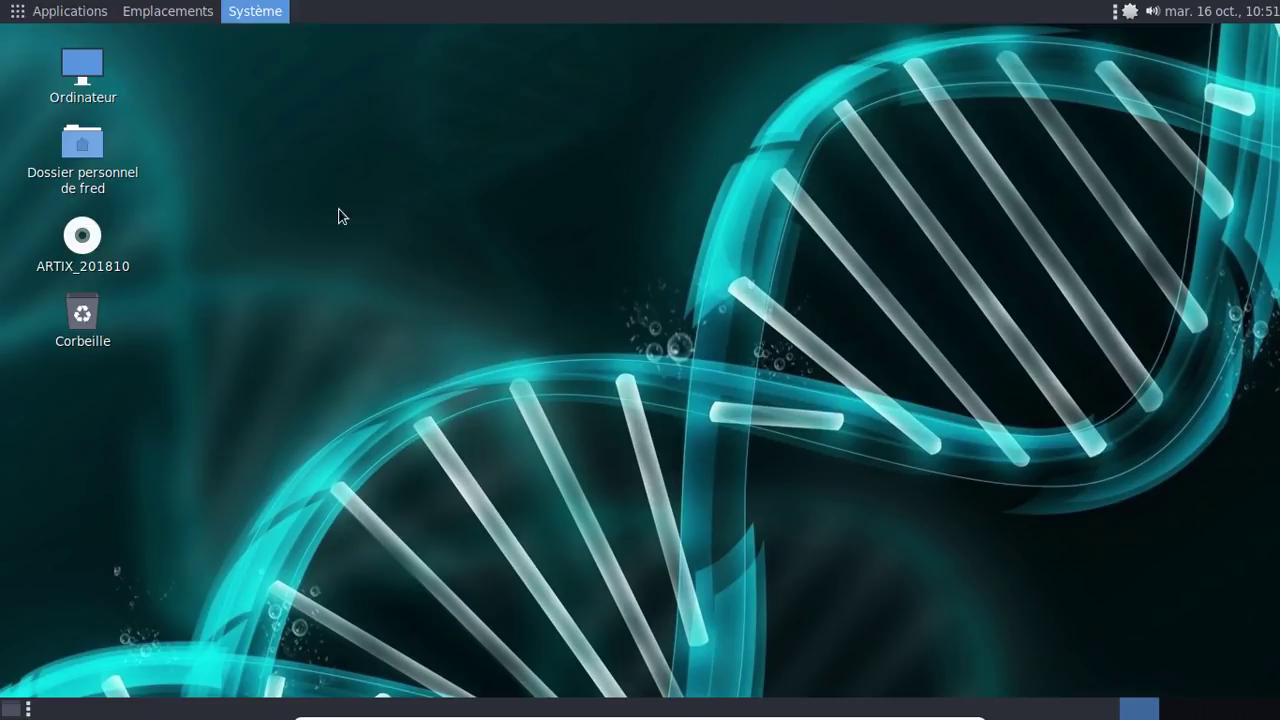
{"action": "left_click", "coordinate": [755, 445]}
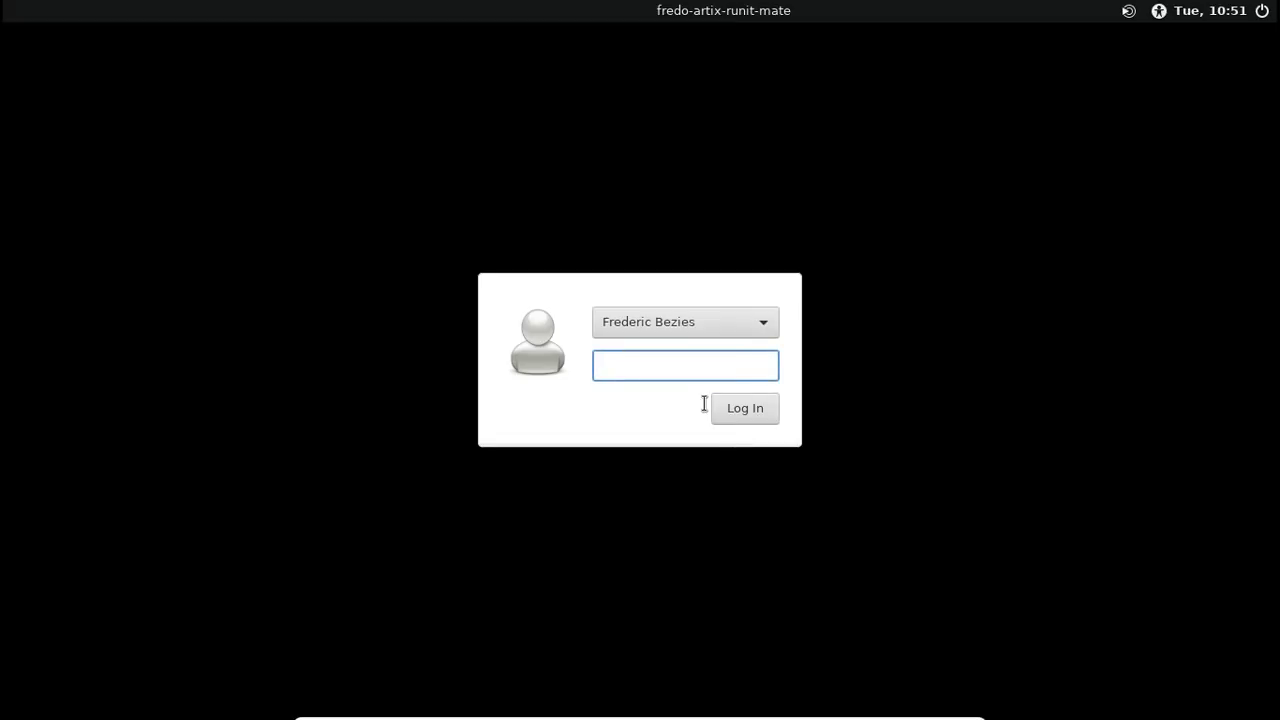
Step: Sign back in at the login screen with the account password
{"action": "type", "text": "********"}
{"action": "key", "text": "Return"}
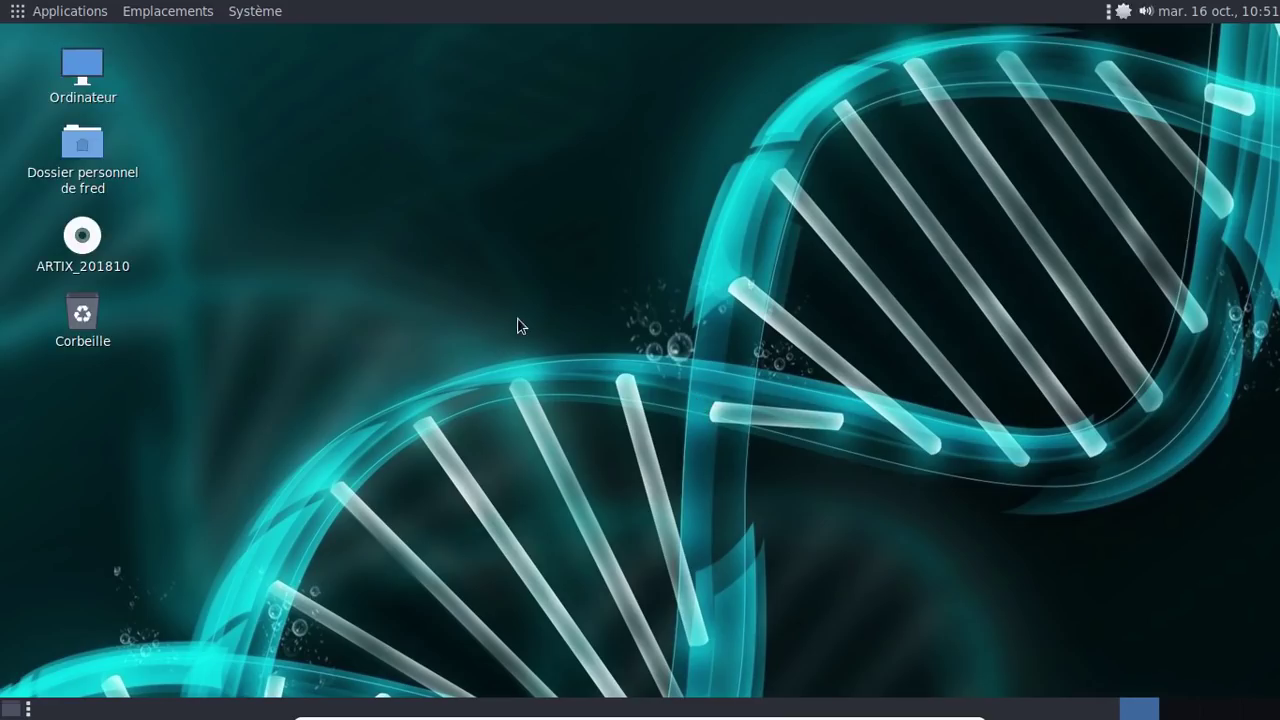
{"action": "left_click", "coordinate": [42, 12]}
Step: Attach the HP DeskJet 2130 series USB printer to the VM and launch Configuration de l'impression
{"action": "mouse_move", "coordinate": [90, 189]}
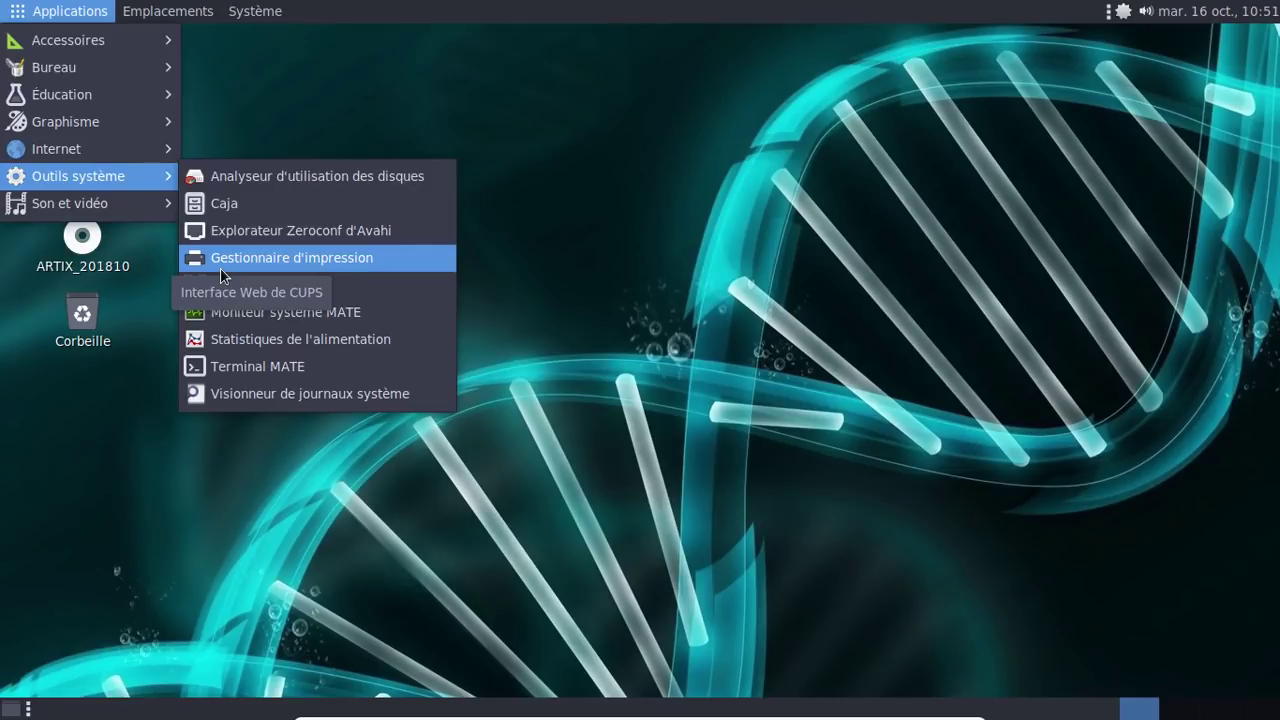
{"action": "mouse_move", "coordinate": [255, 11]}
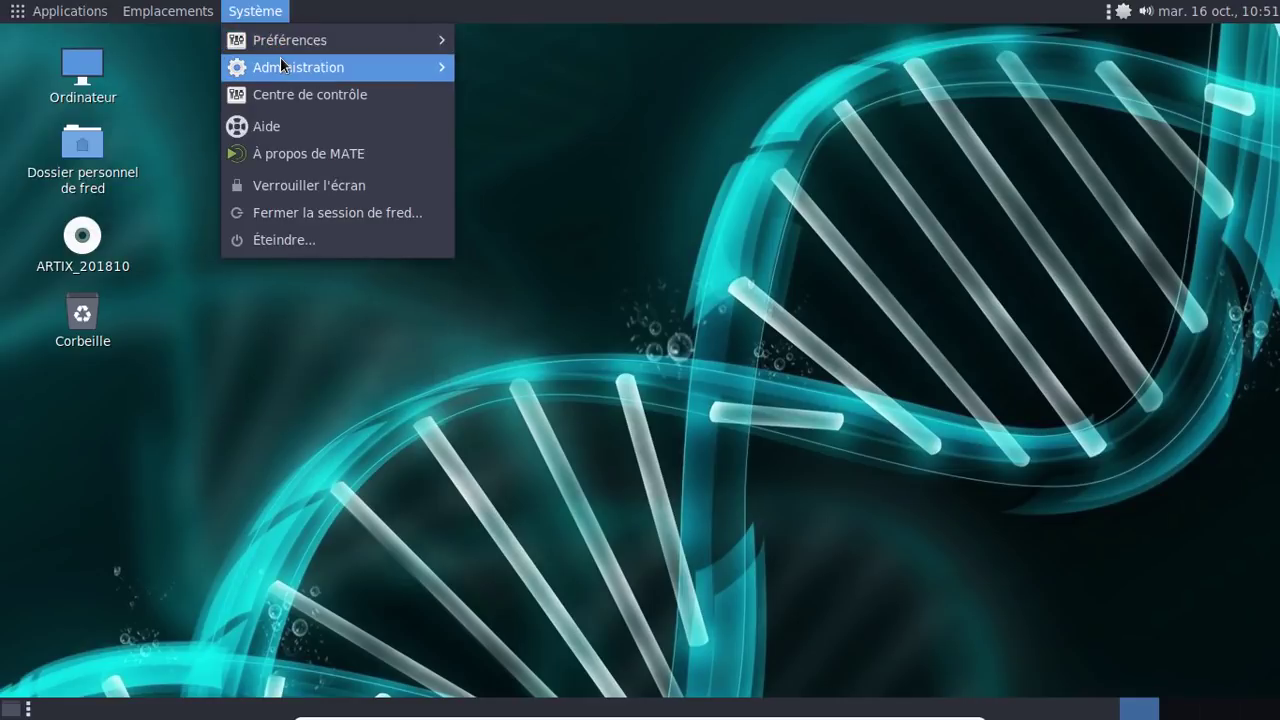
{"action": "mouse_move", "coordinate": [281, 66]}
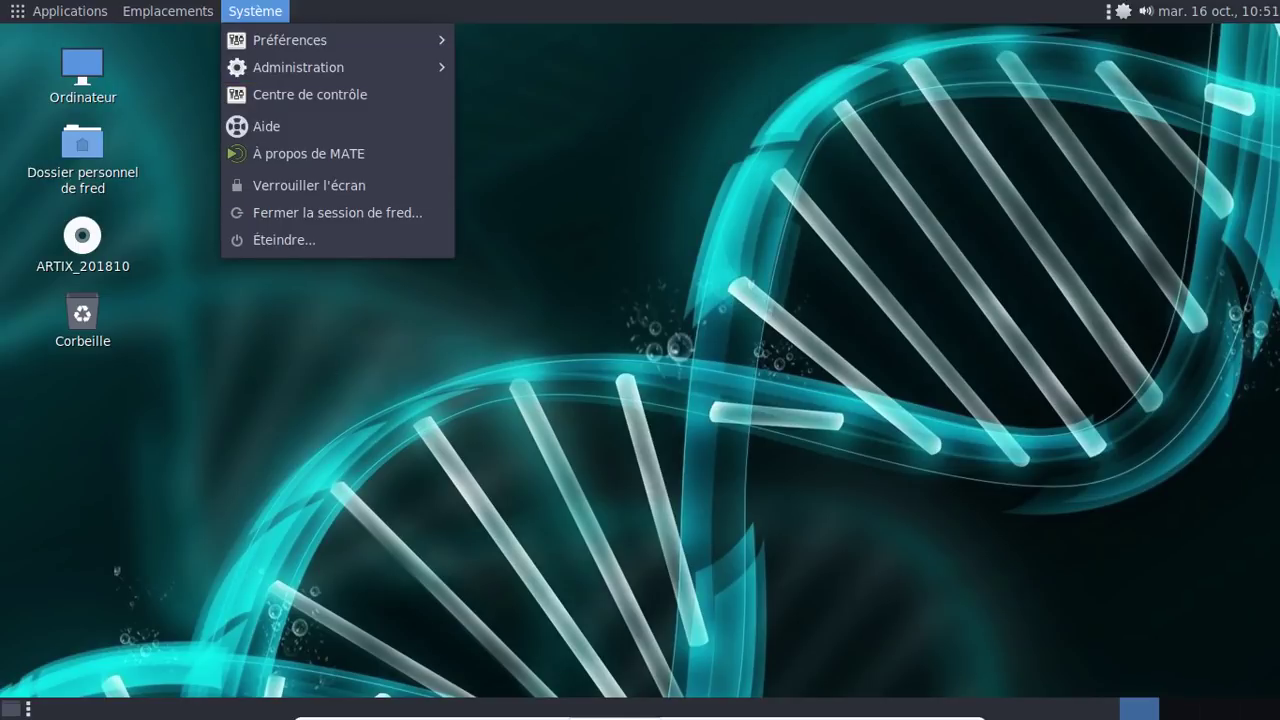
{"action": "left_click", "coordinate": [602, 714]}
{"action": "mouse_move", "coordinate": [651, 574]}
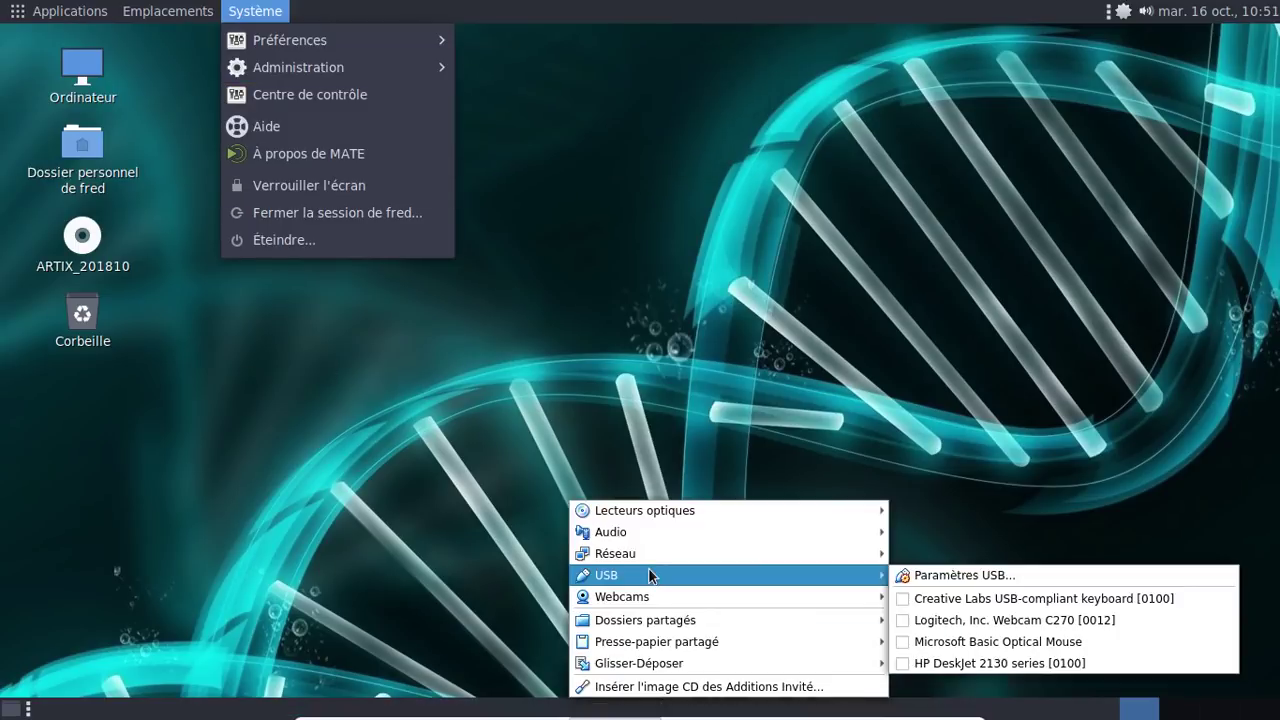
{"action": "left_click", "coordinate": [966, 663]}
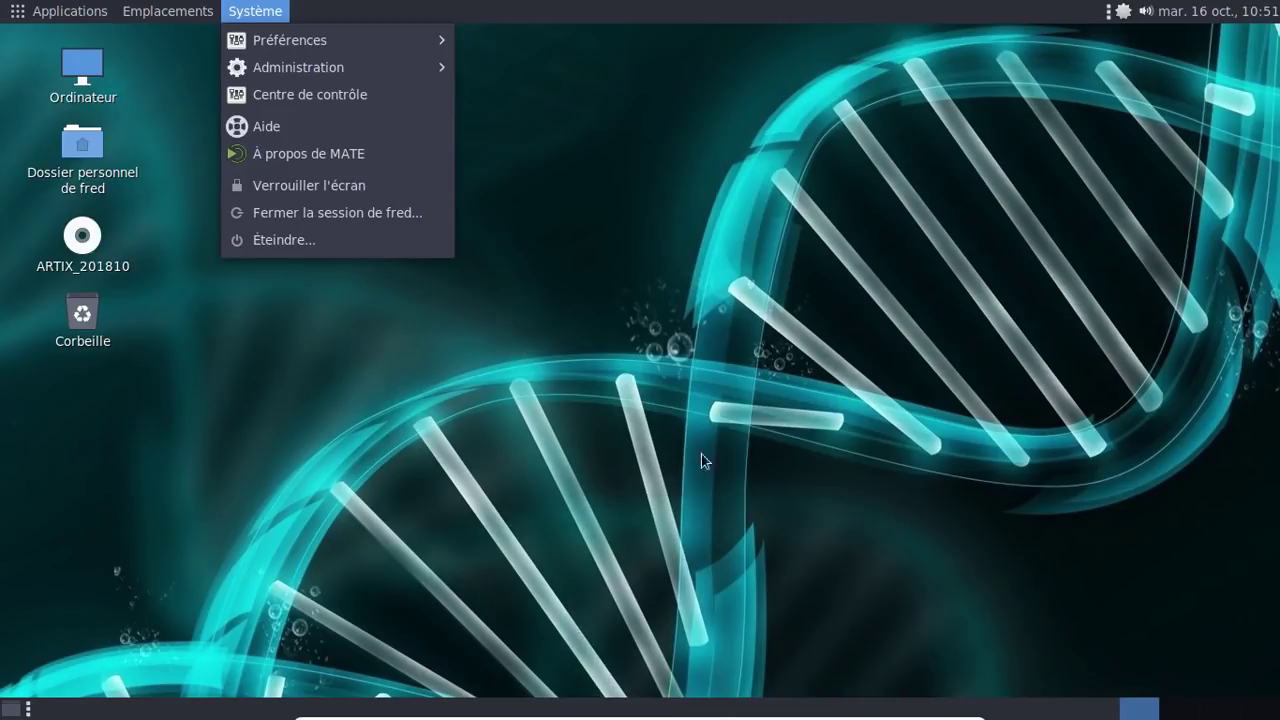
{"action": "mouse_move", "coordinate": [397, 77]}
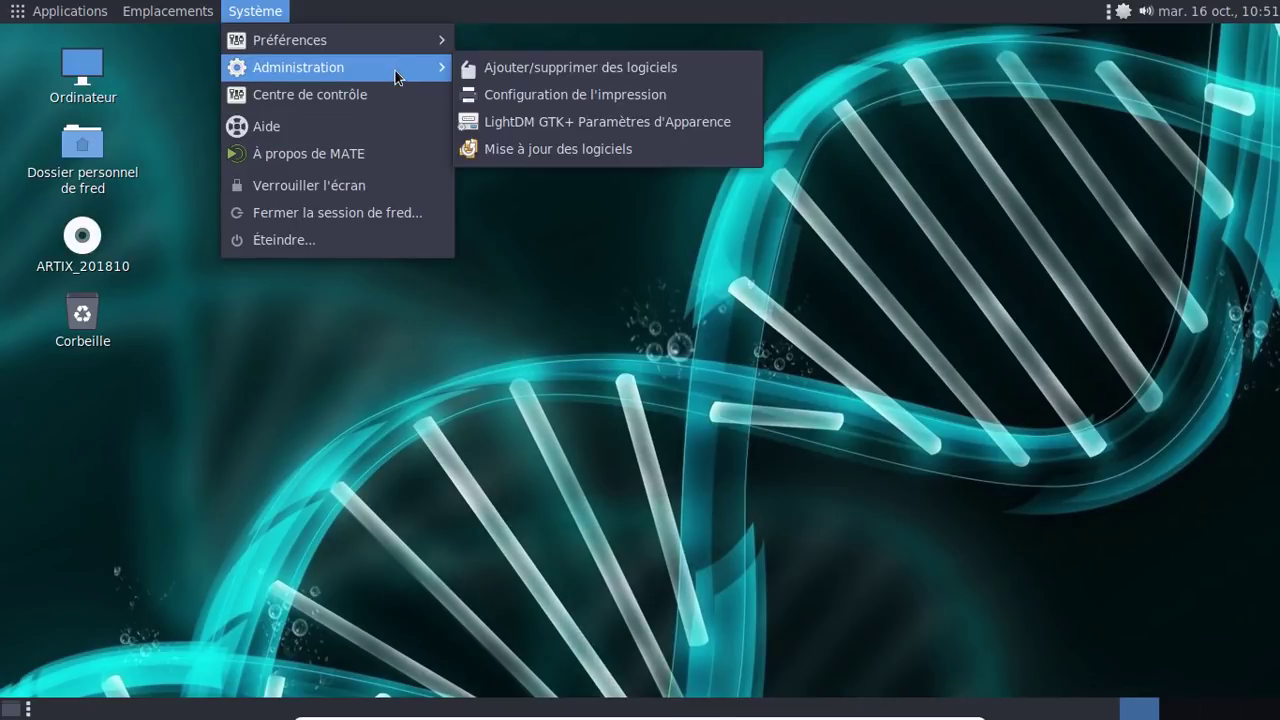
{"action": "left_click", "coordinate": [573, 95]}
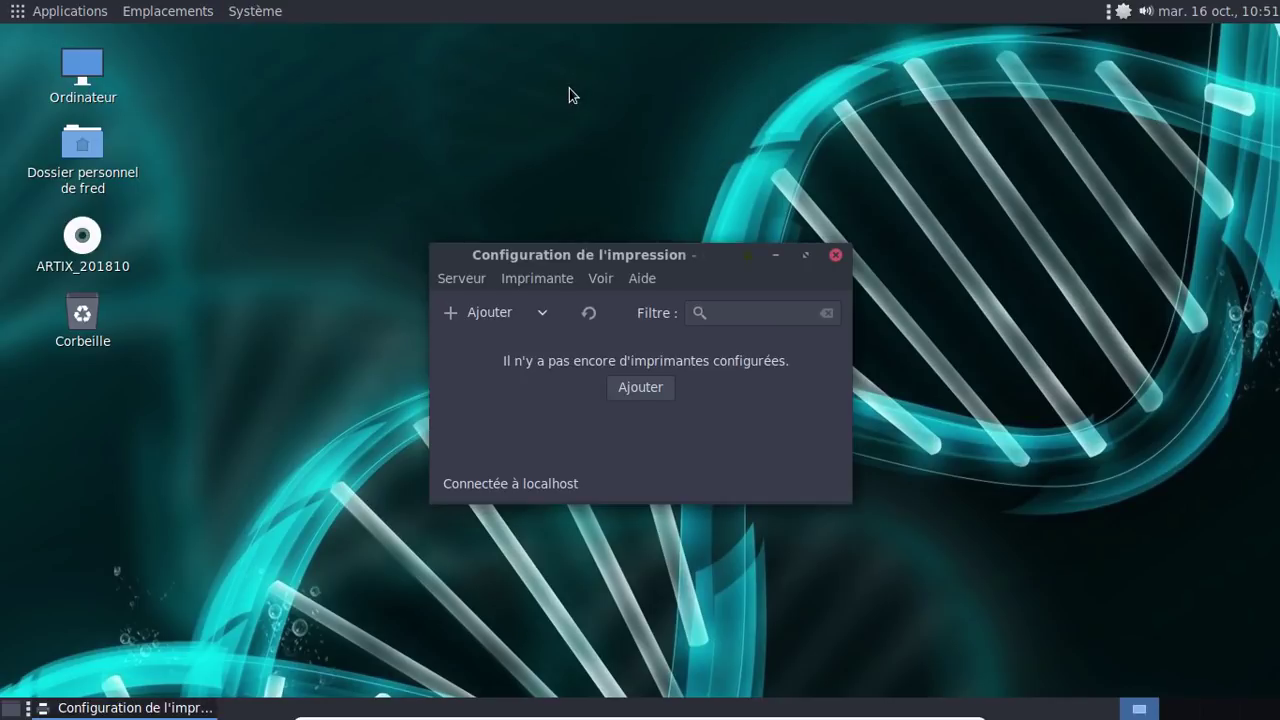
Step: Start adding a new printer, authenticating as root with the administrator password
{"action": "left_click", "coordinate": [638, 388]}
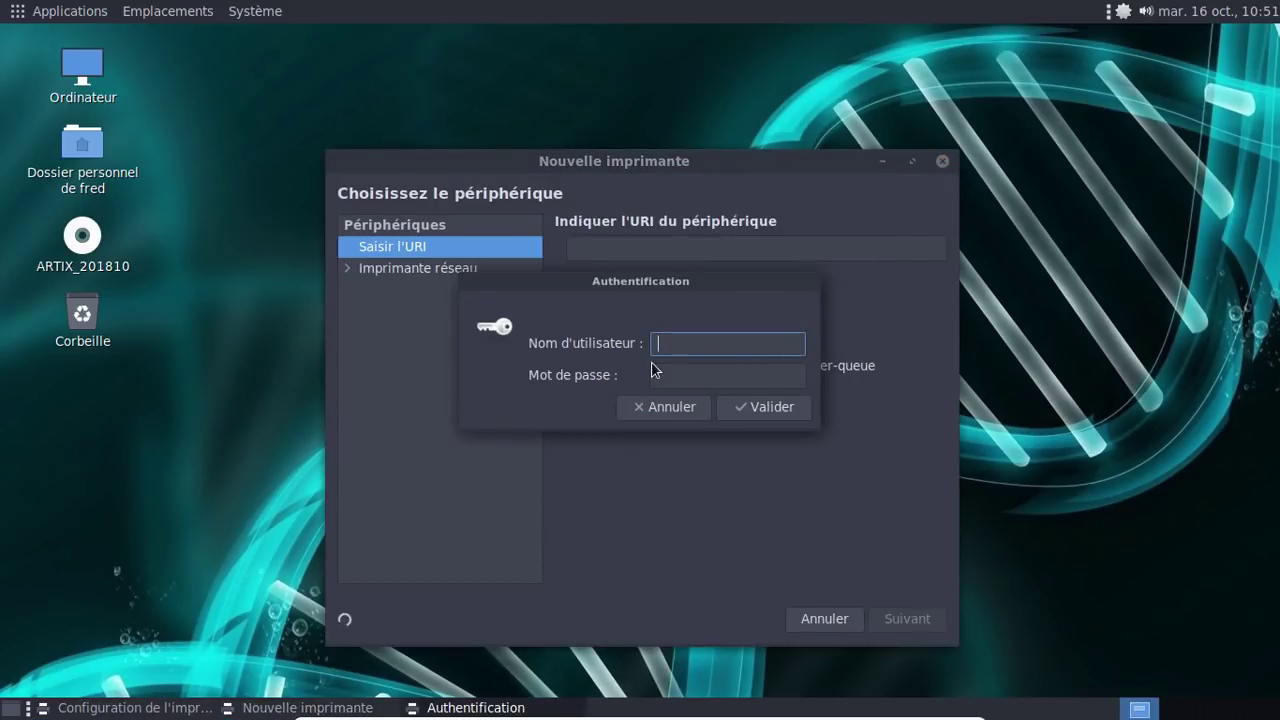
{"action": "type", "text": "root"}
{"action": "key", "text": "Tab"}
{"action": "type", "text": "••••••••"}
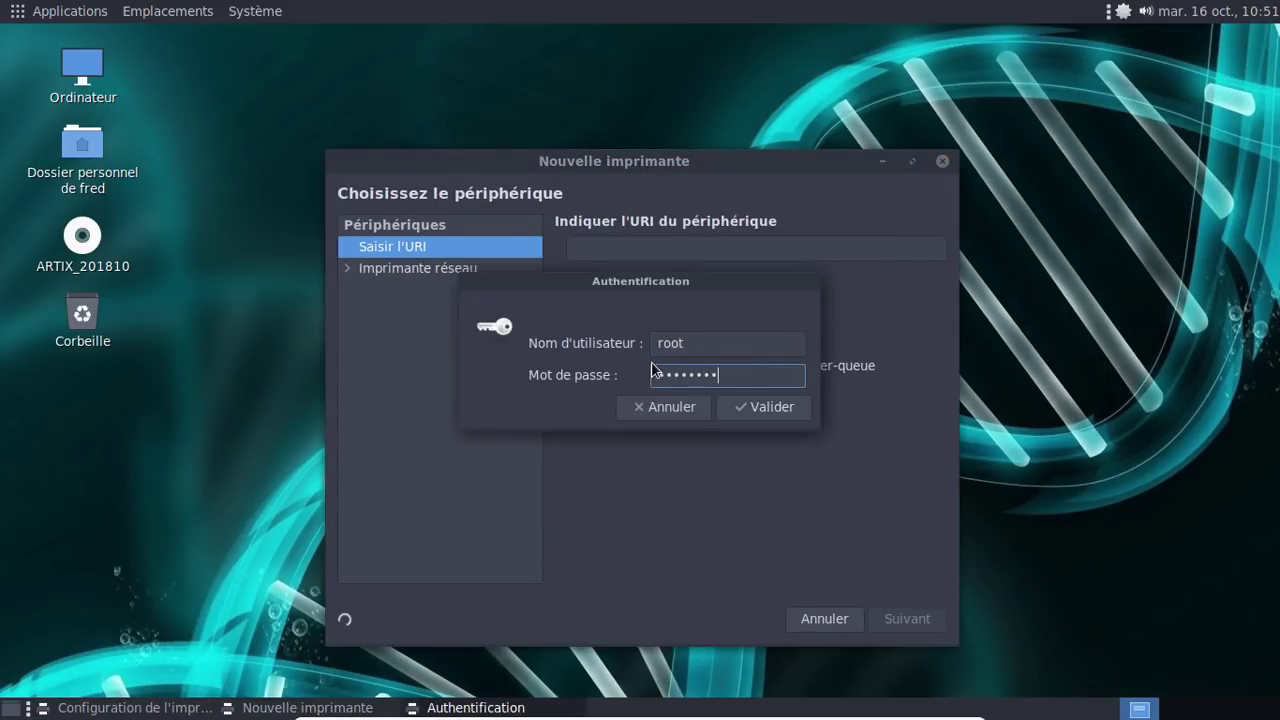
{"action": "key", "text": "Return"}
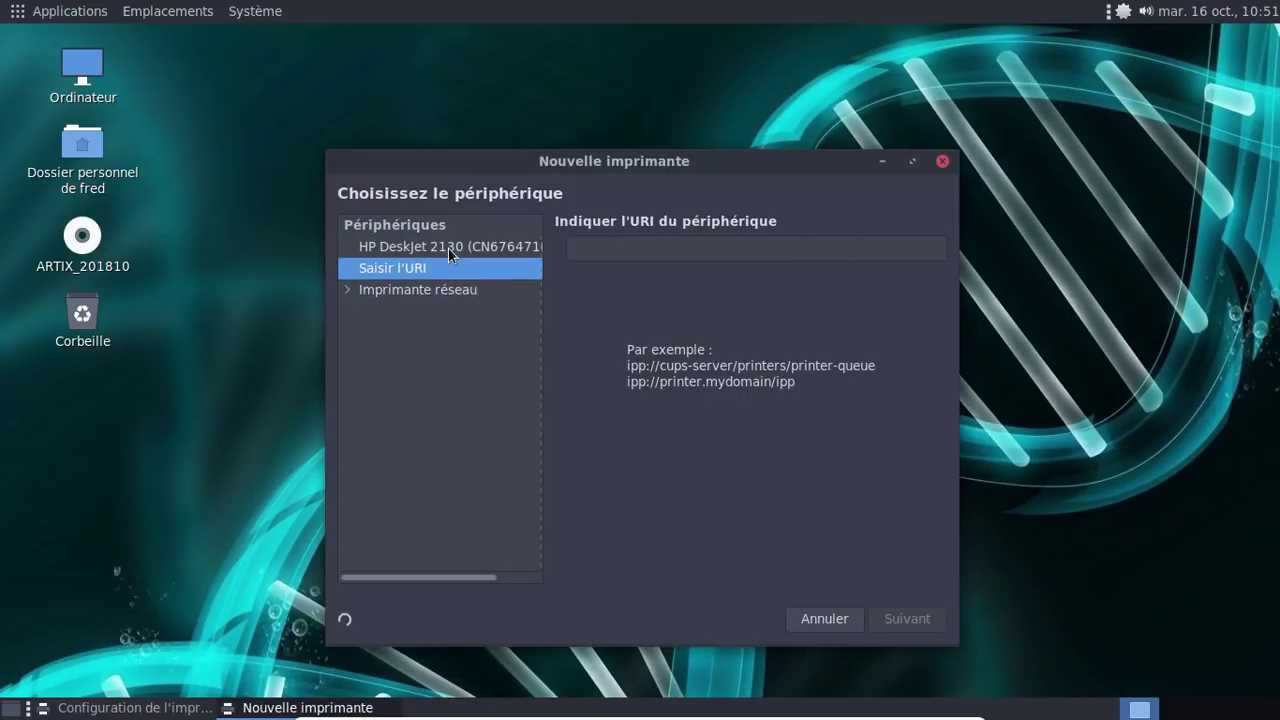
Step: Choose the HP DeskJet 2130, create HP-DeskJet-2130-series, skip the test page and close the window
{"action": "left_click", "coordinate": [448, 248]}
{"action": "left_click", "coordinate": [896, 646]}
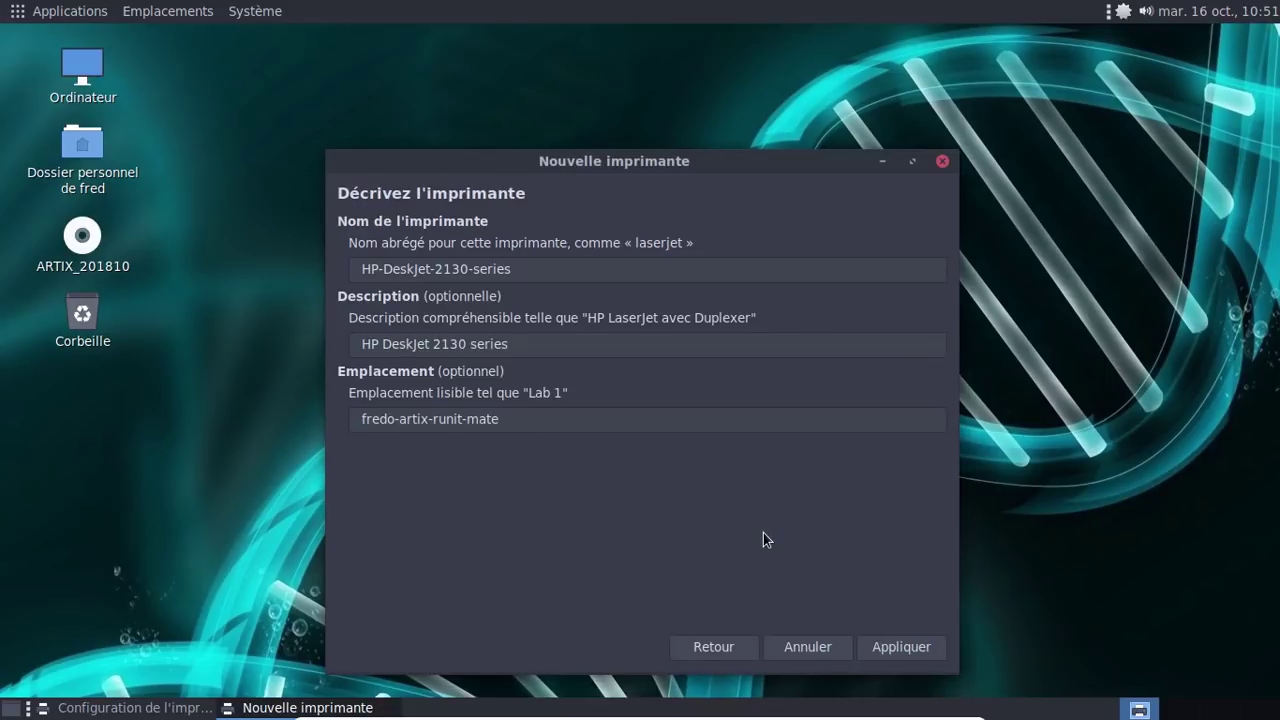
{"action": "left_click", "coordinate": [881, 648]}
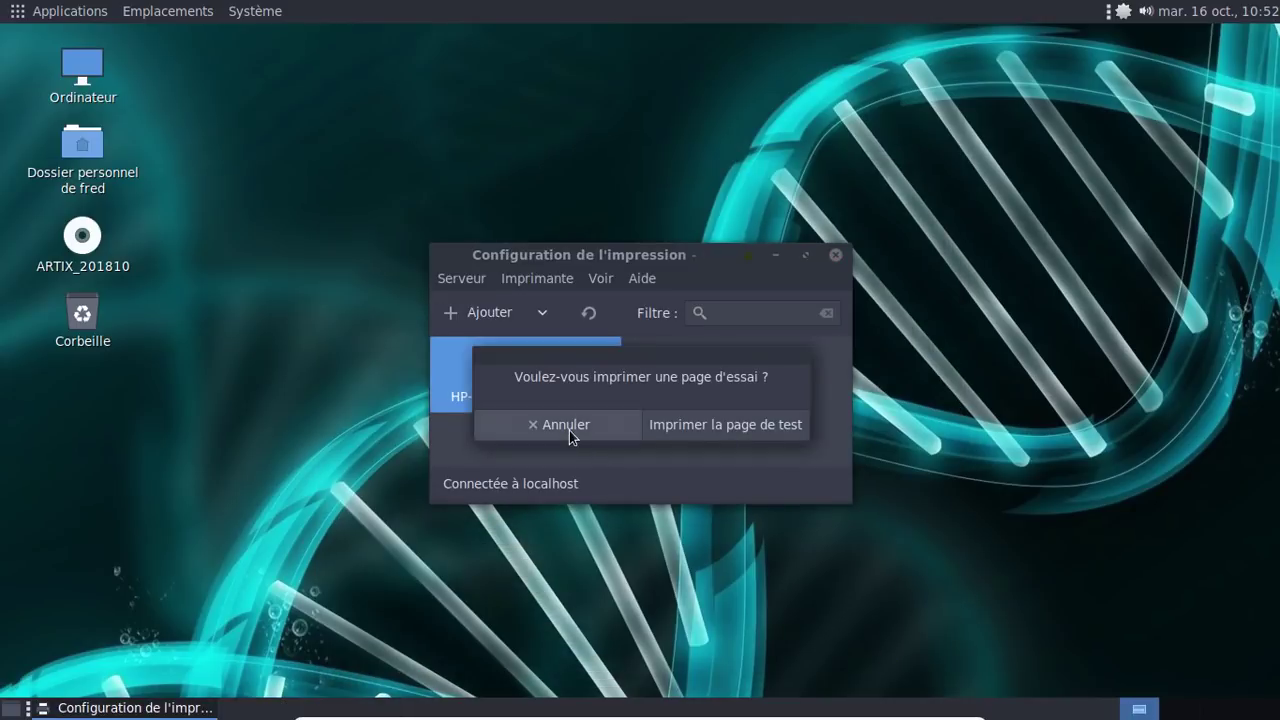
{"action": "left_click", "coordinate": [570, 432]}
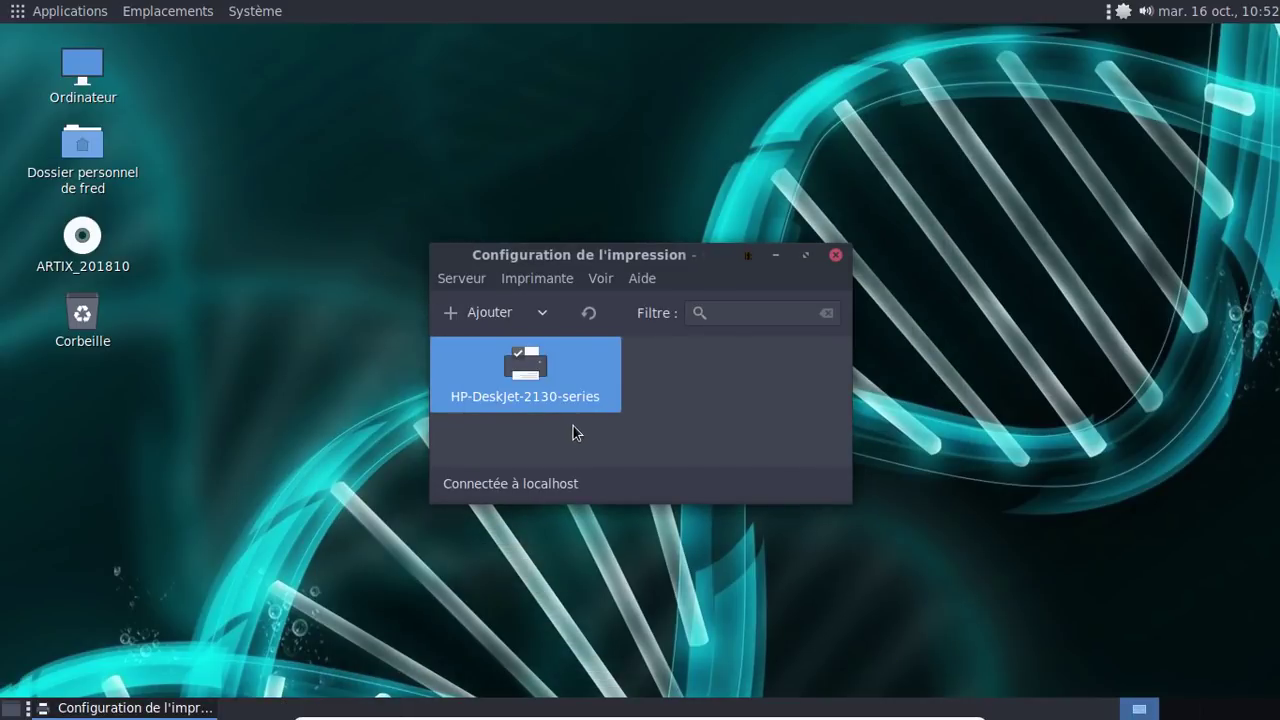
{"action": "left_click", "coordinate": [836, 255]}
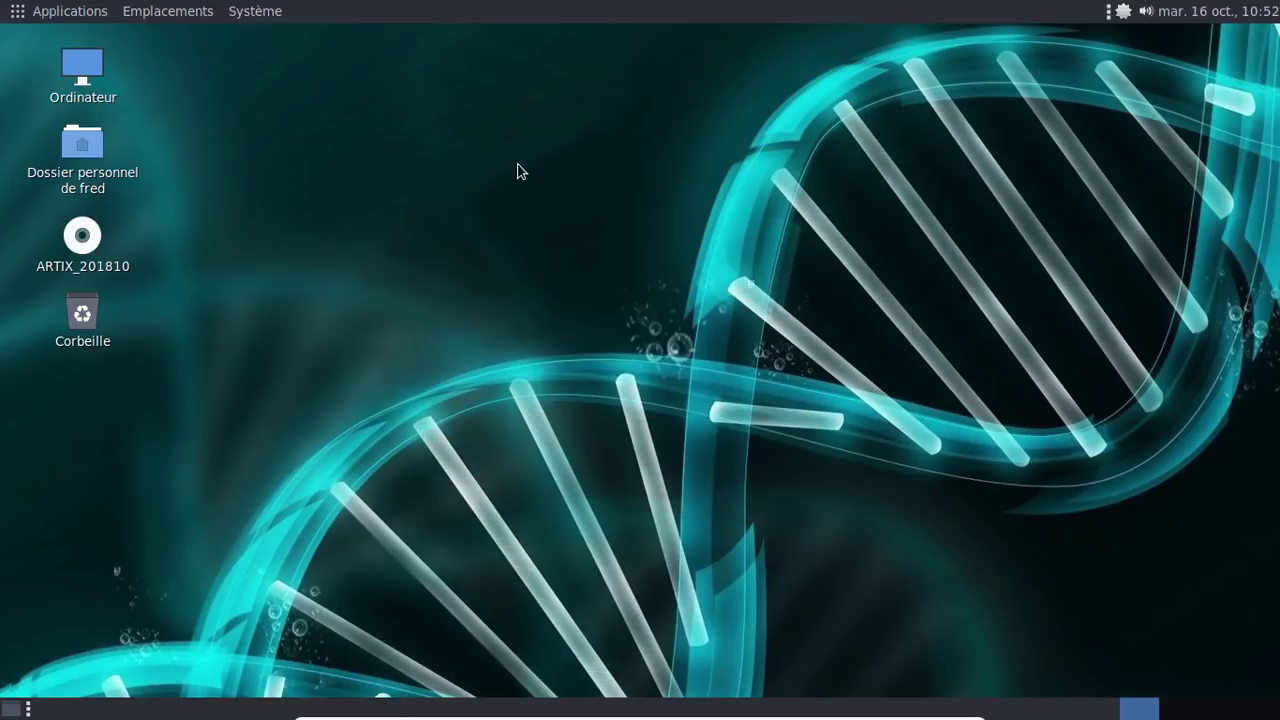
Step: Browse the Applications and Système menus, then launch the package manager from the panel tray
{"action": "left_click", "coordinate": [88, 11]}
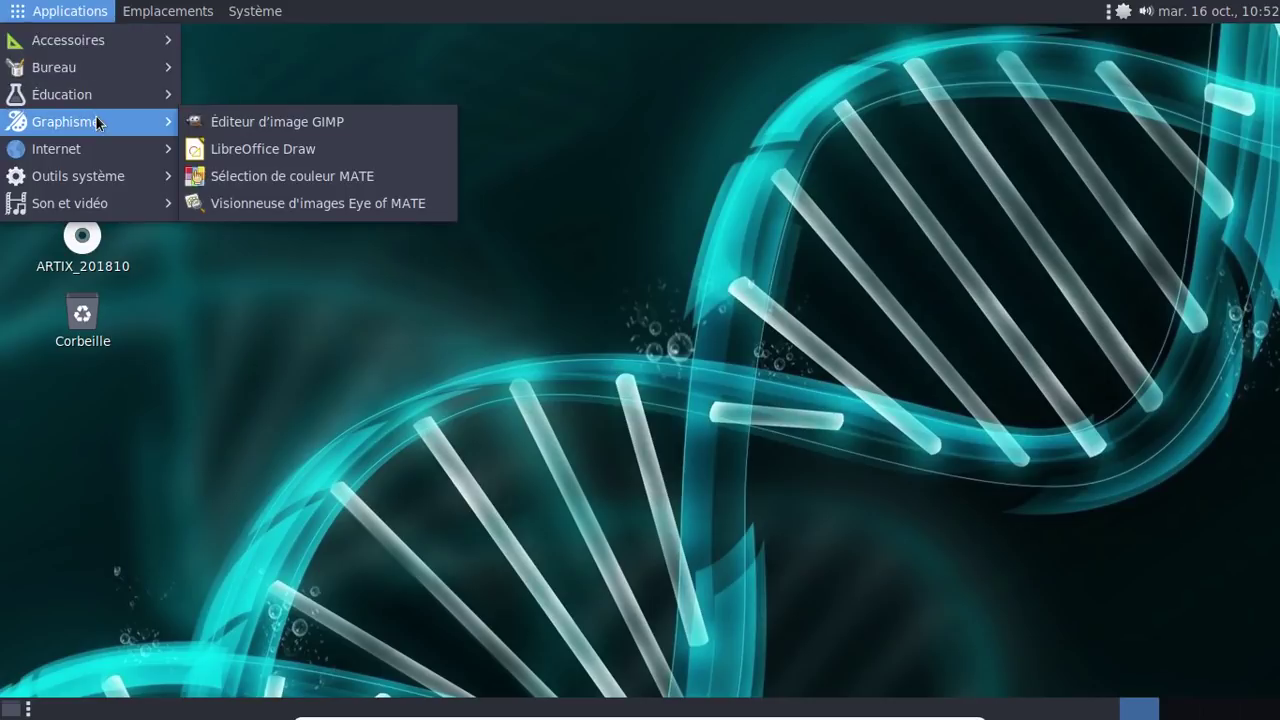
{"action": "mouse_move", "coordinate": [83, 94]}
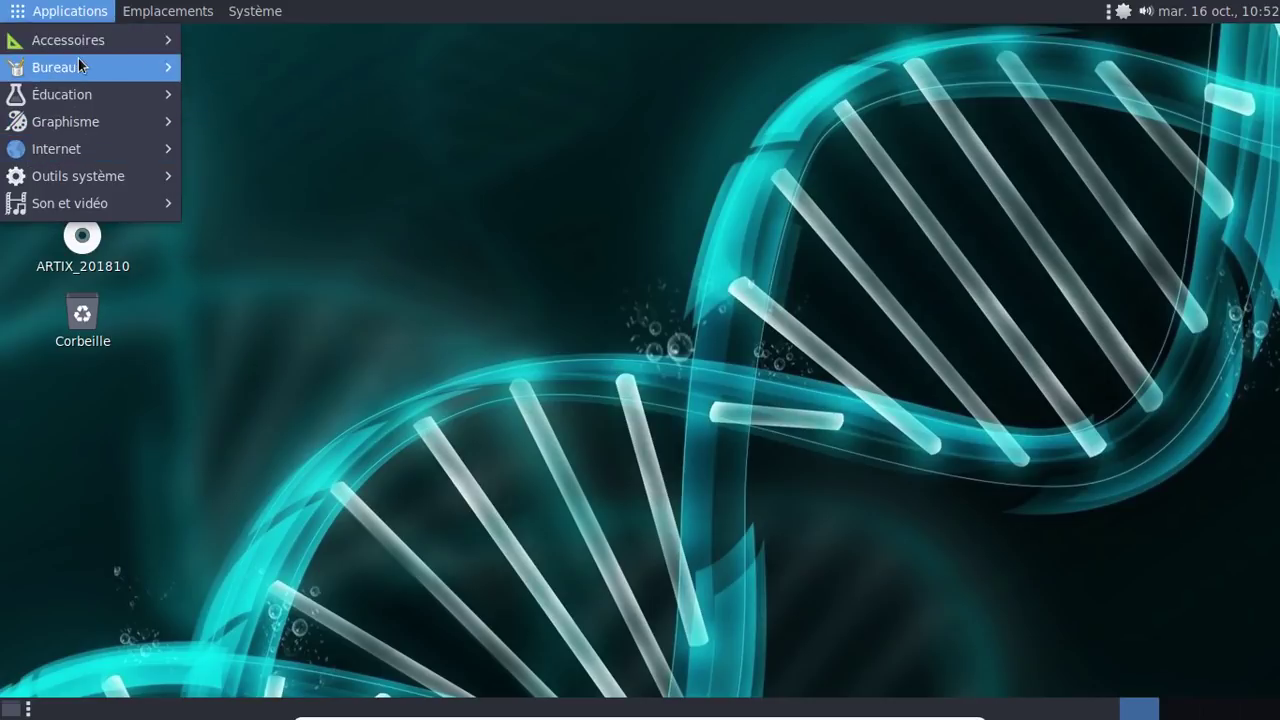
{"action": "mouse_move", "coordinate": [77, 43]}
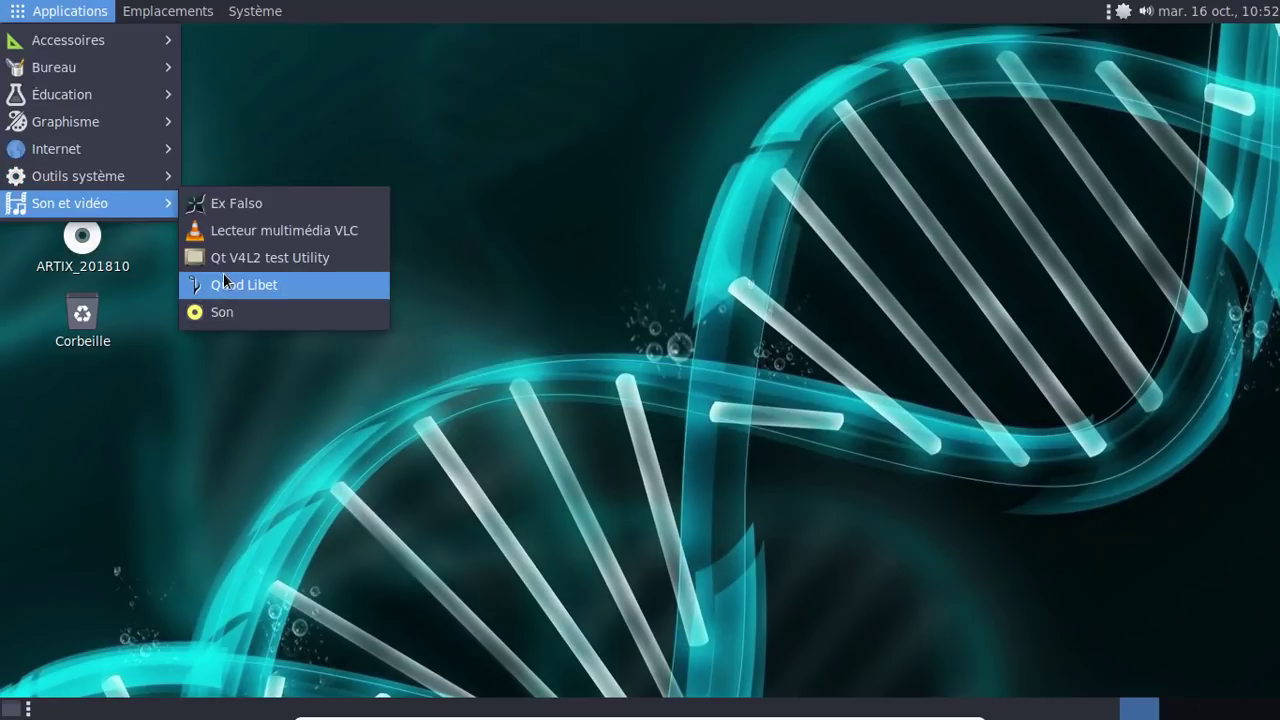
{"action": "left_click", "coordinate": [283, 68]}
{"action": "left_click", "coordinate": [255, 12]}
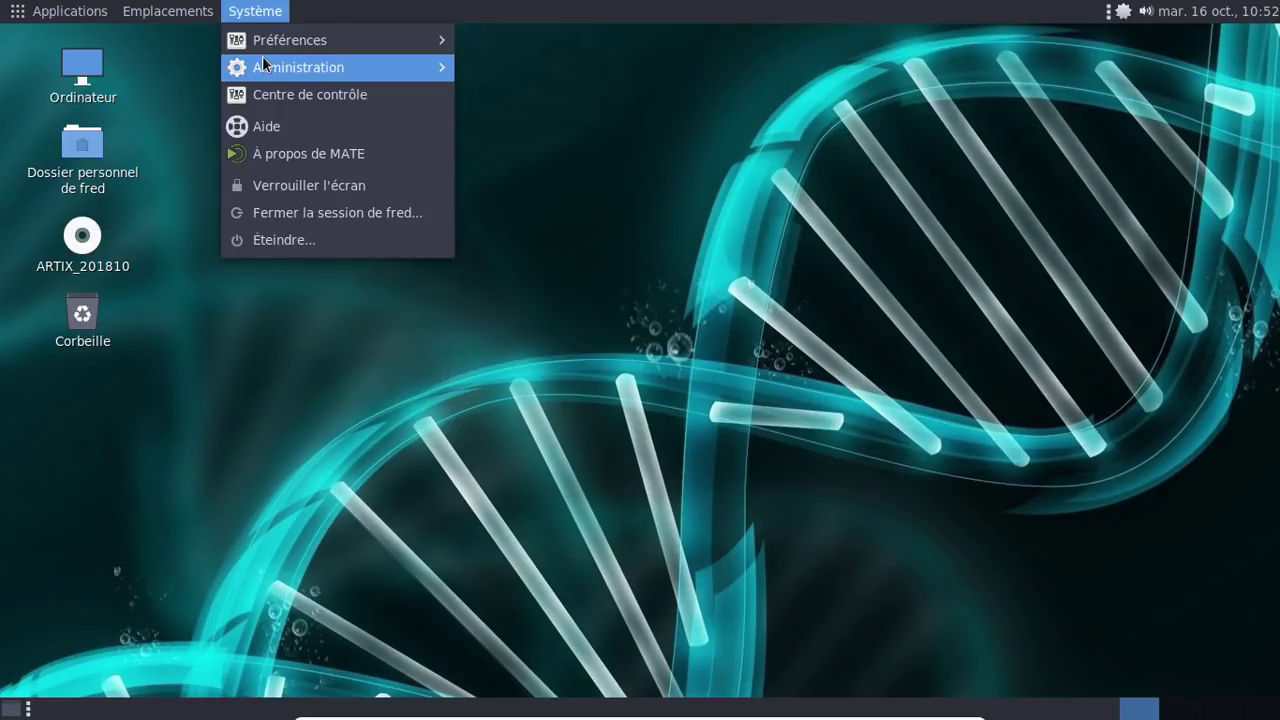
{"action": "mouse_move", "coordinate": [263, 63]}
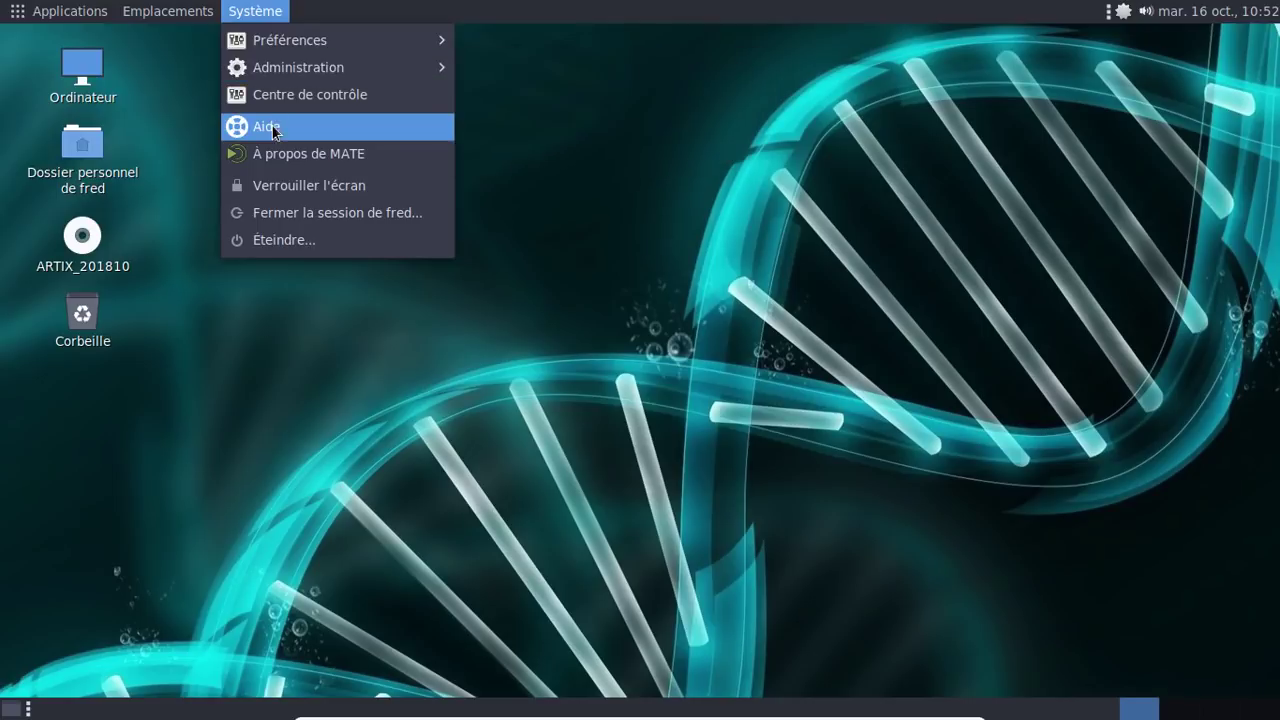
{"action": "key", "text": "Escape"}
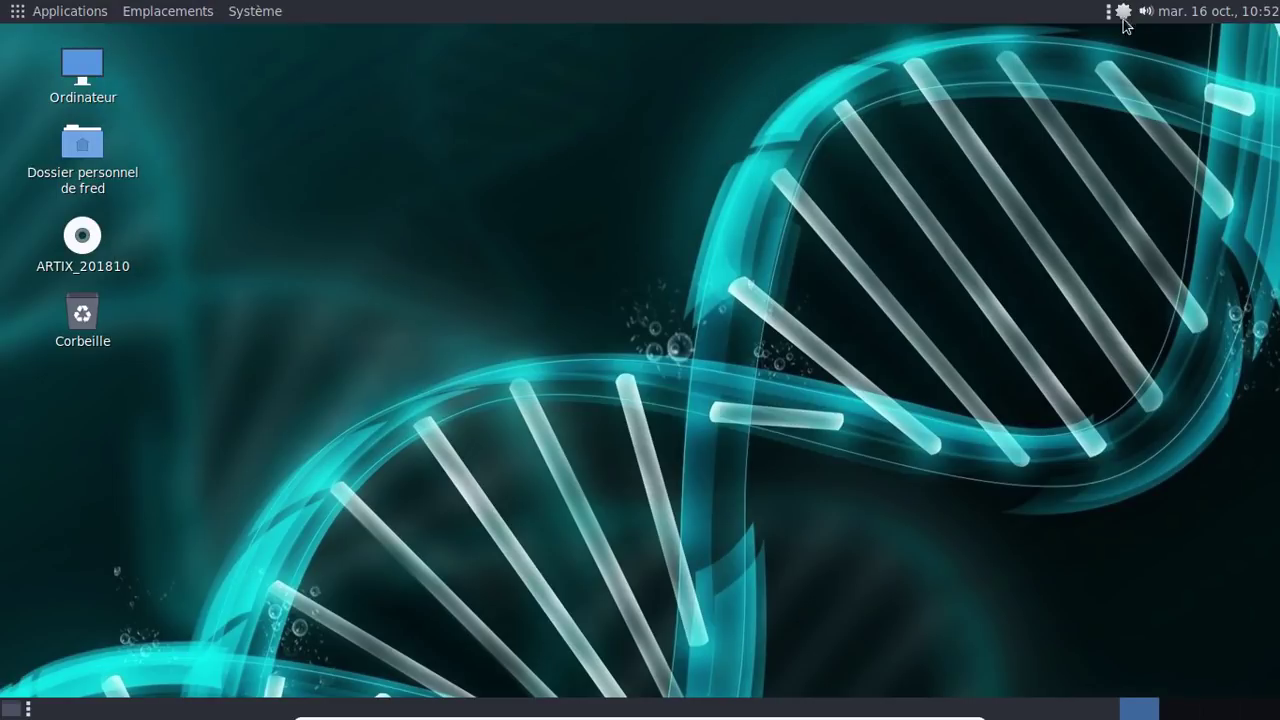
{"action": "left_click", "coordinate": [1124, 12]}
{"action": "left_click", "coordinate": [1078, 40]}
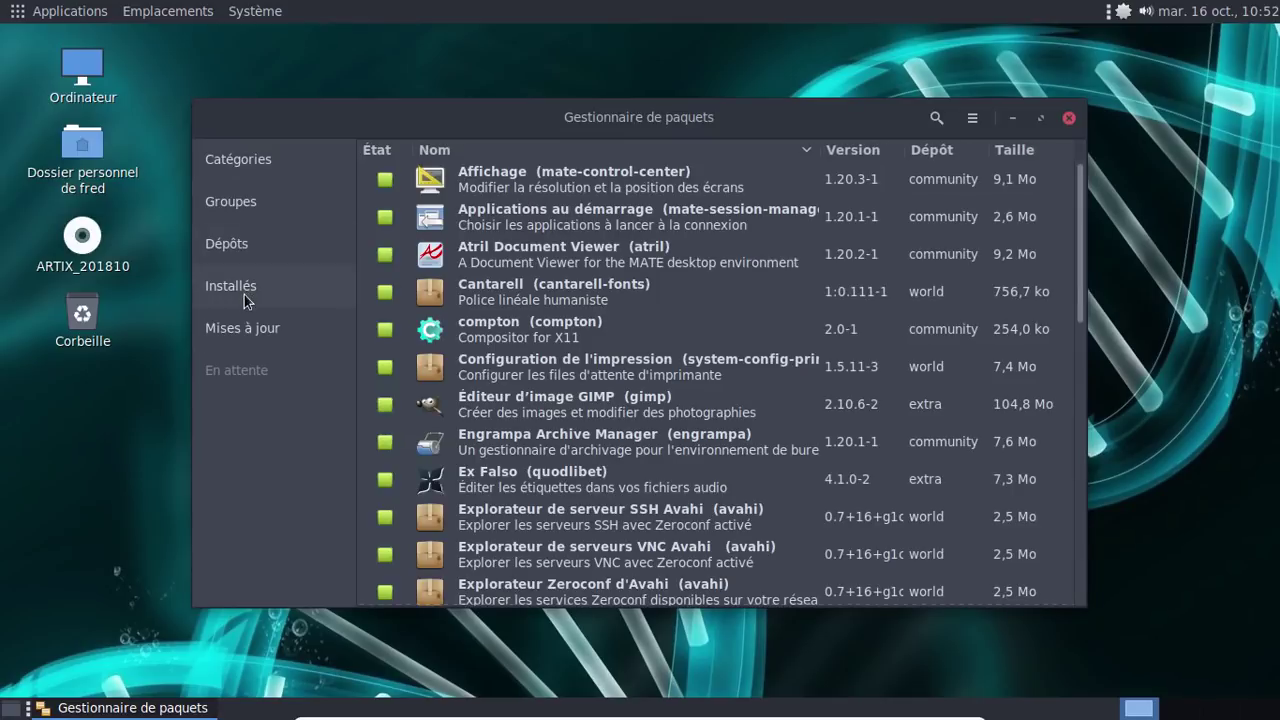
Step: List Pamac's orphaned installed packages, then open MATE Terminal from Applications > Outils système
{"action": "left_click", "coordinate": [246, 298]}
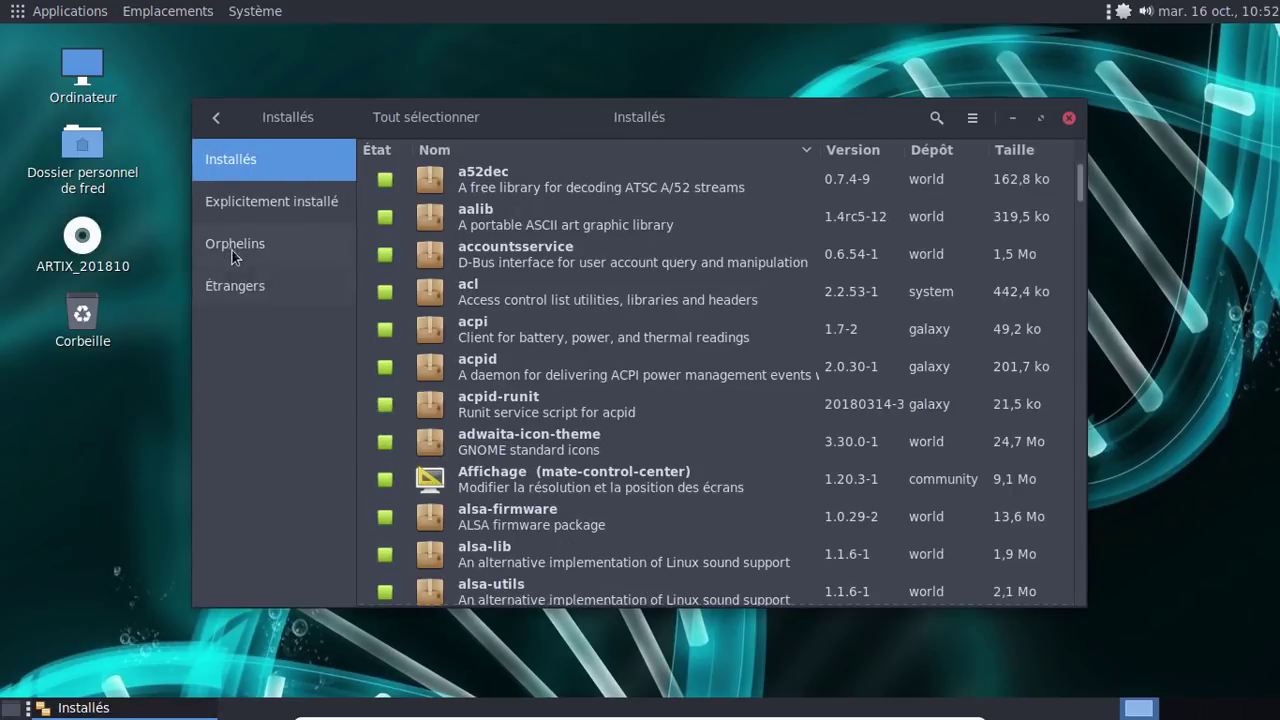
{"action": "left_click", "coordinate": [229, 250]}
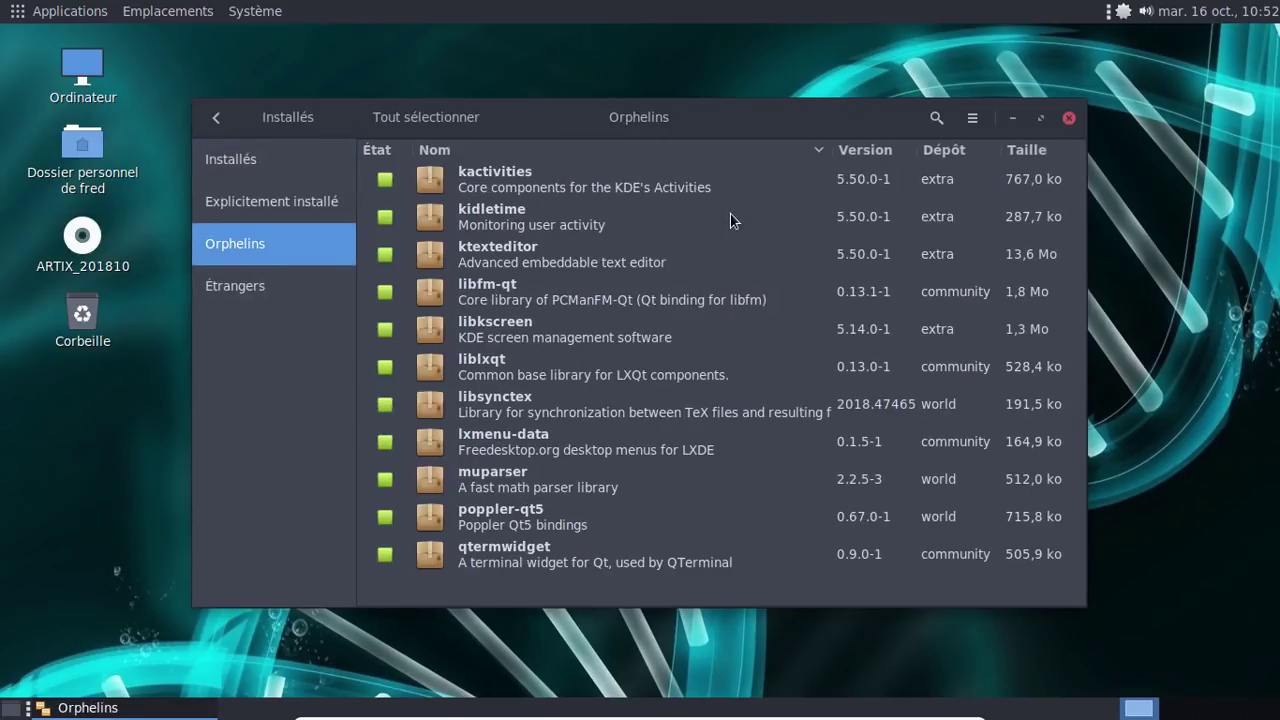
{"action": "left_click", "coordinate": [82, 18]}
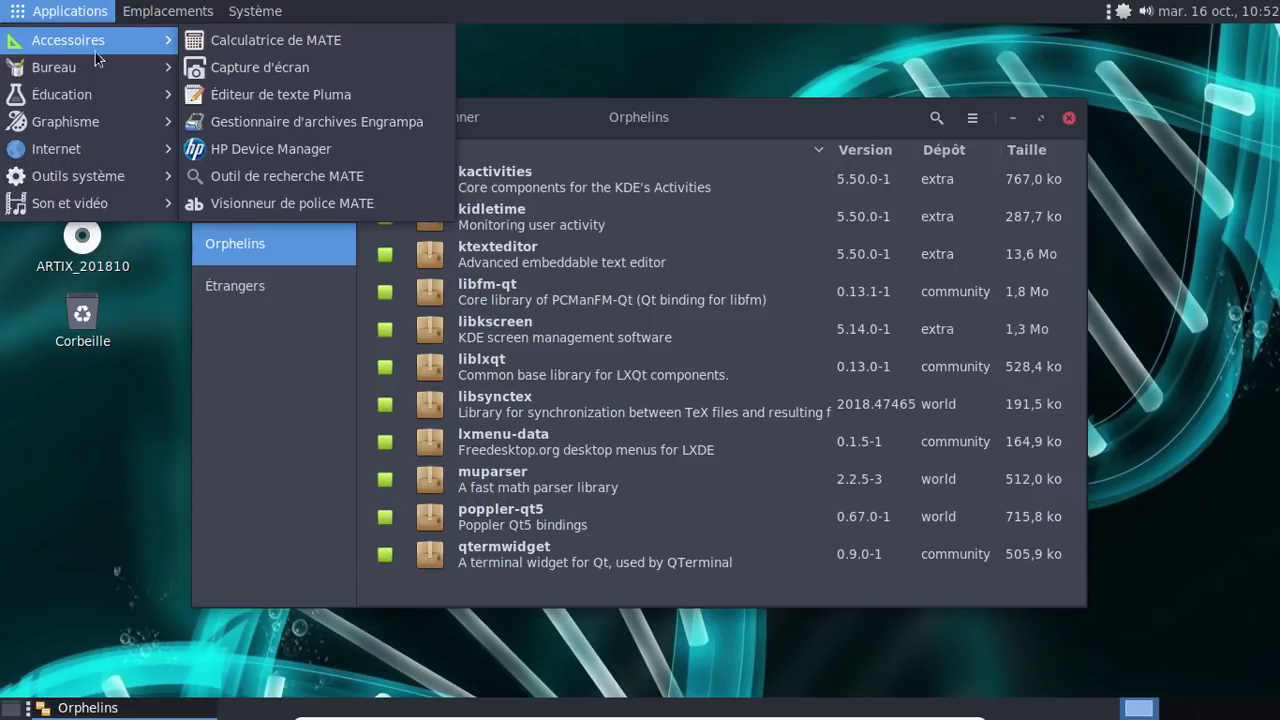
{"action": "mouse_move", "coordinate": [160, 177]}
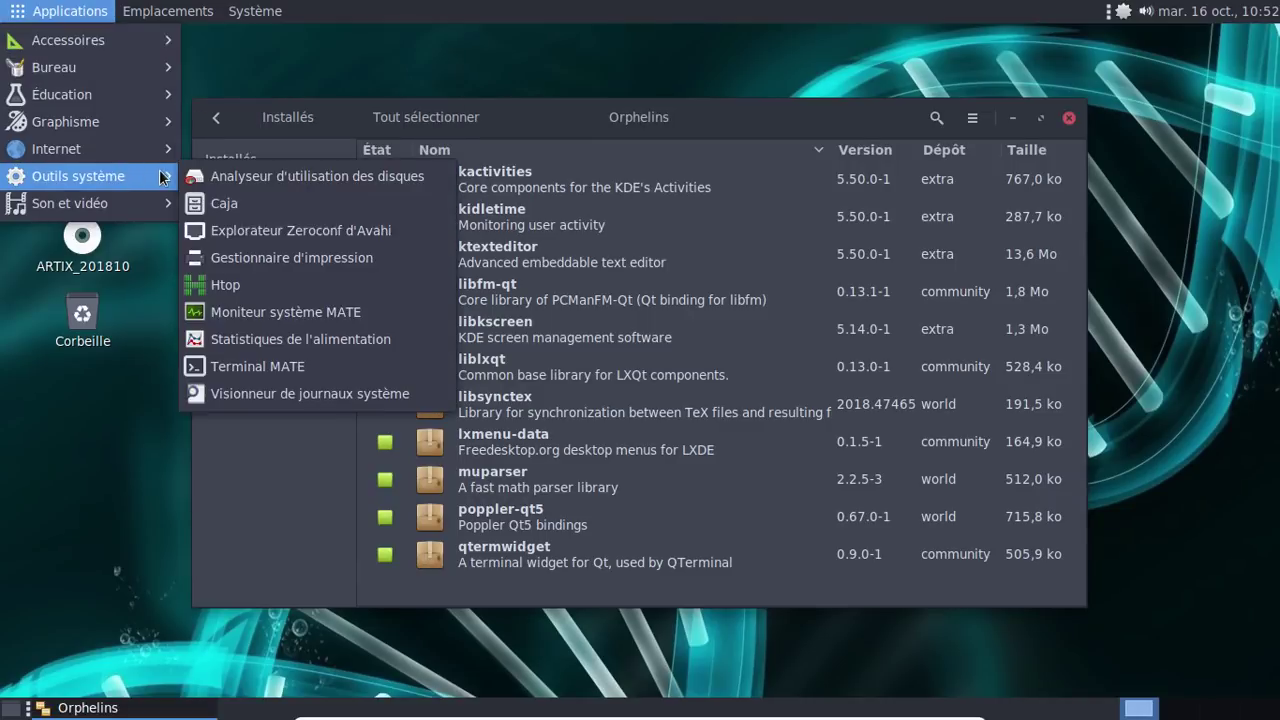
{"action": "left_click", "coordinate": [342, 366]}
Step: Run 'pamac remove -o', answer o and authenticate to remove the 53 orphaned packages
{"action": "type", "text": "pamac remove"}
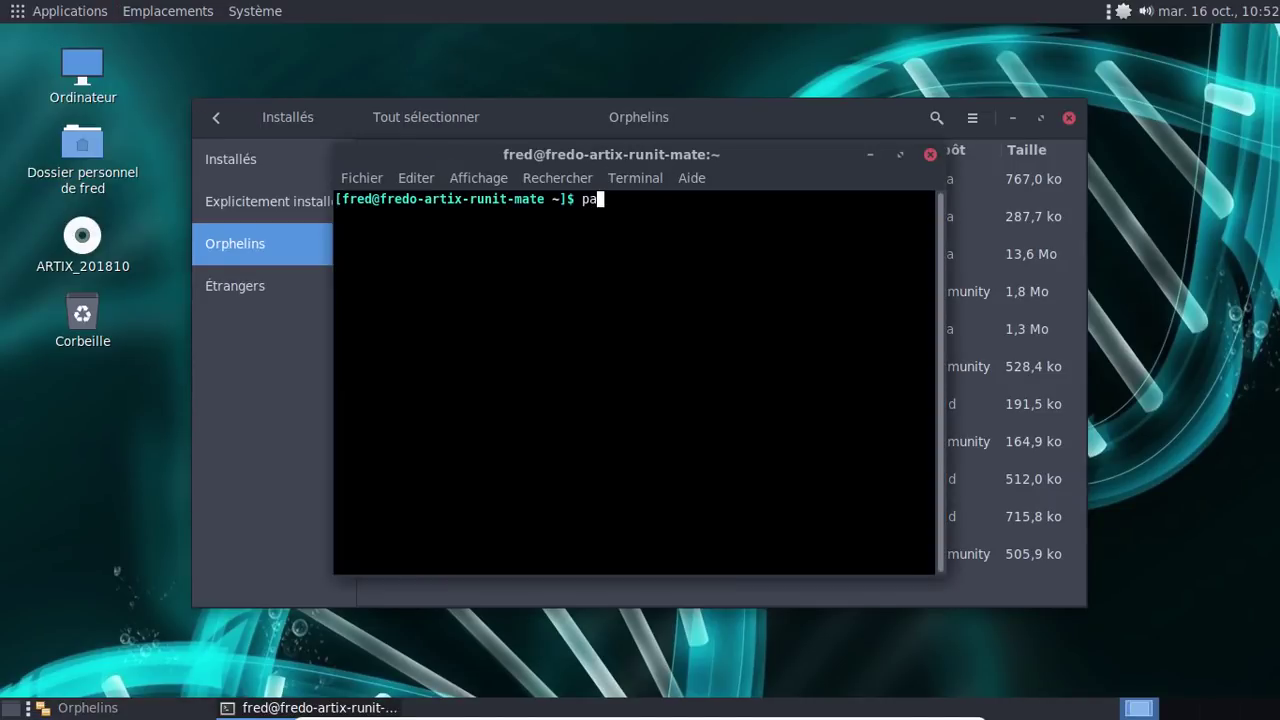
{"action": "type", "text": " -o"}
{"action": "key", "text": "Return"}
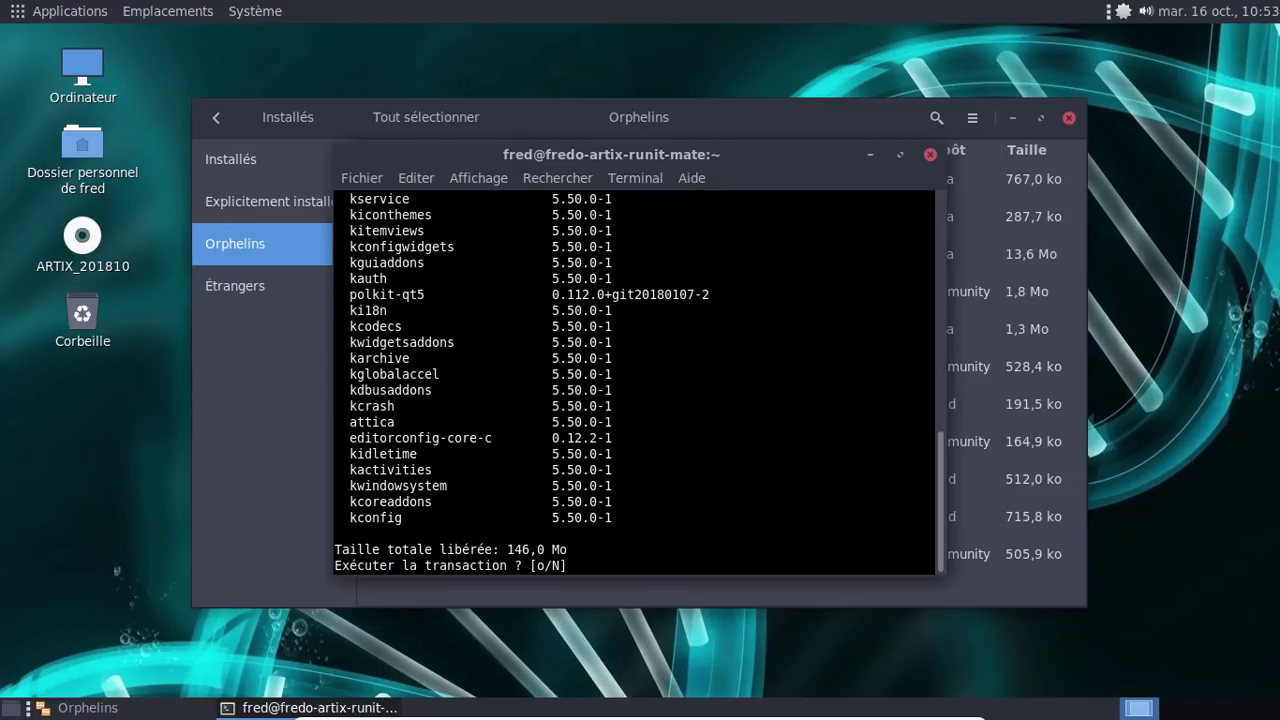
{"action": "type", "text": "o"}
{"action": "key", "text": "Return"}
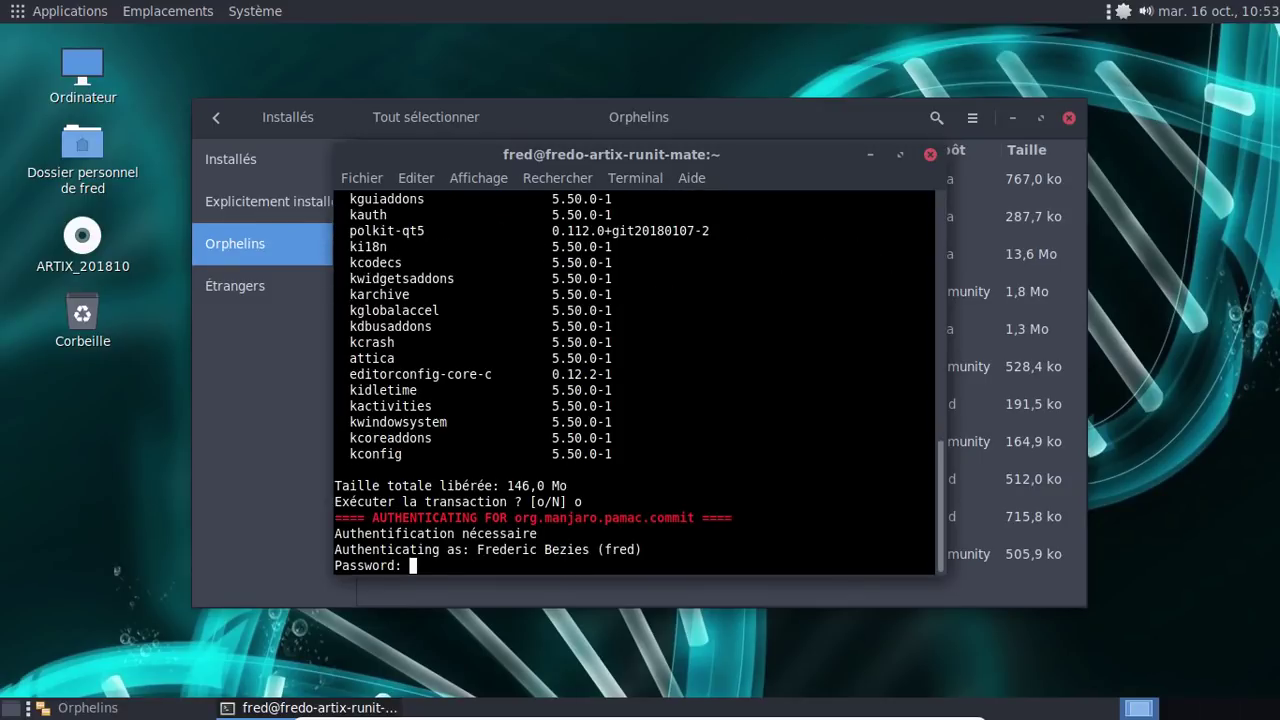
{"action": "key", "text": "Return"}
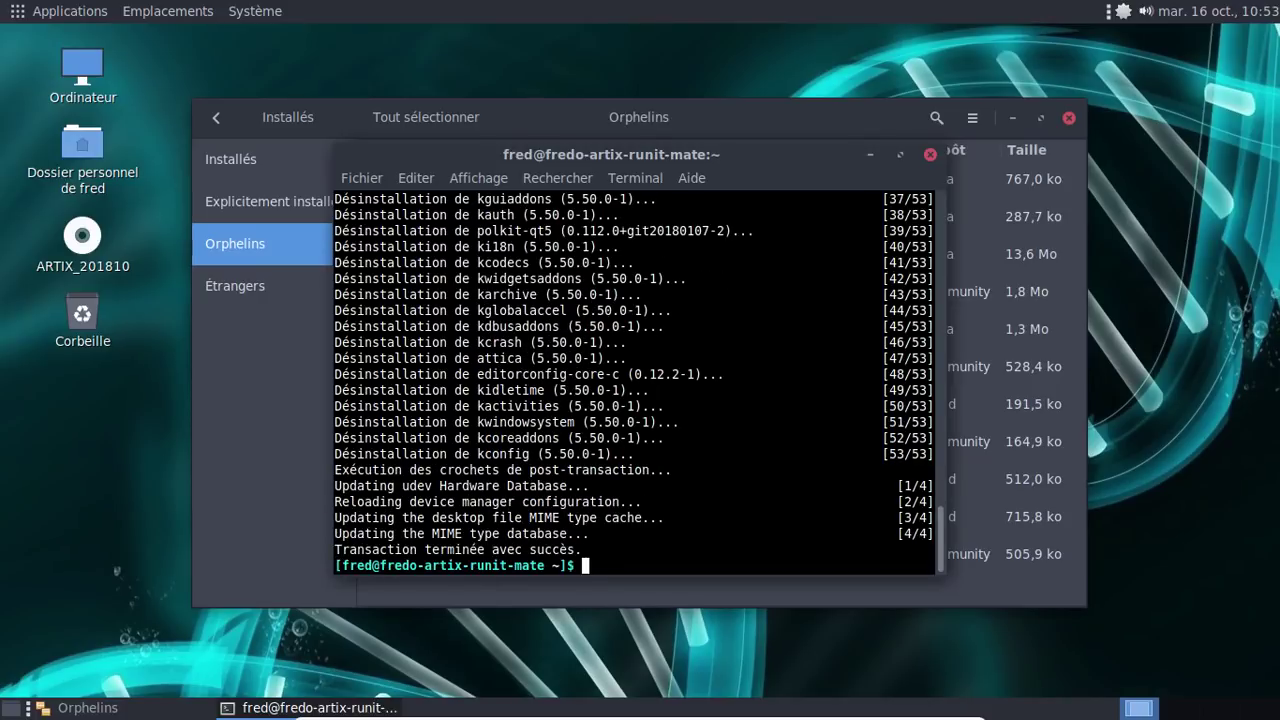
Step: Exit the terminal and check Pamac's foreign packages list
{"action": "type", "text": "exit"}
{"action": "key", "text": "Return"}
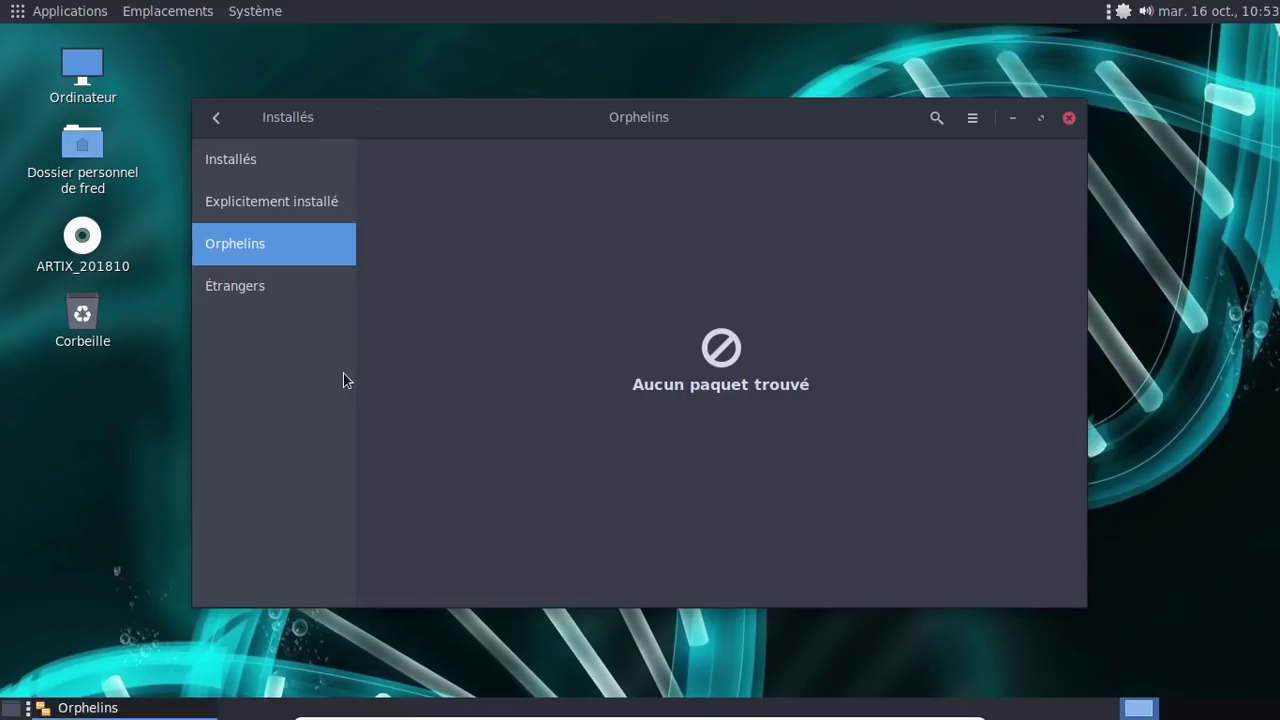
{"action": "left_click", "coordinate": [298, 284]}
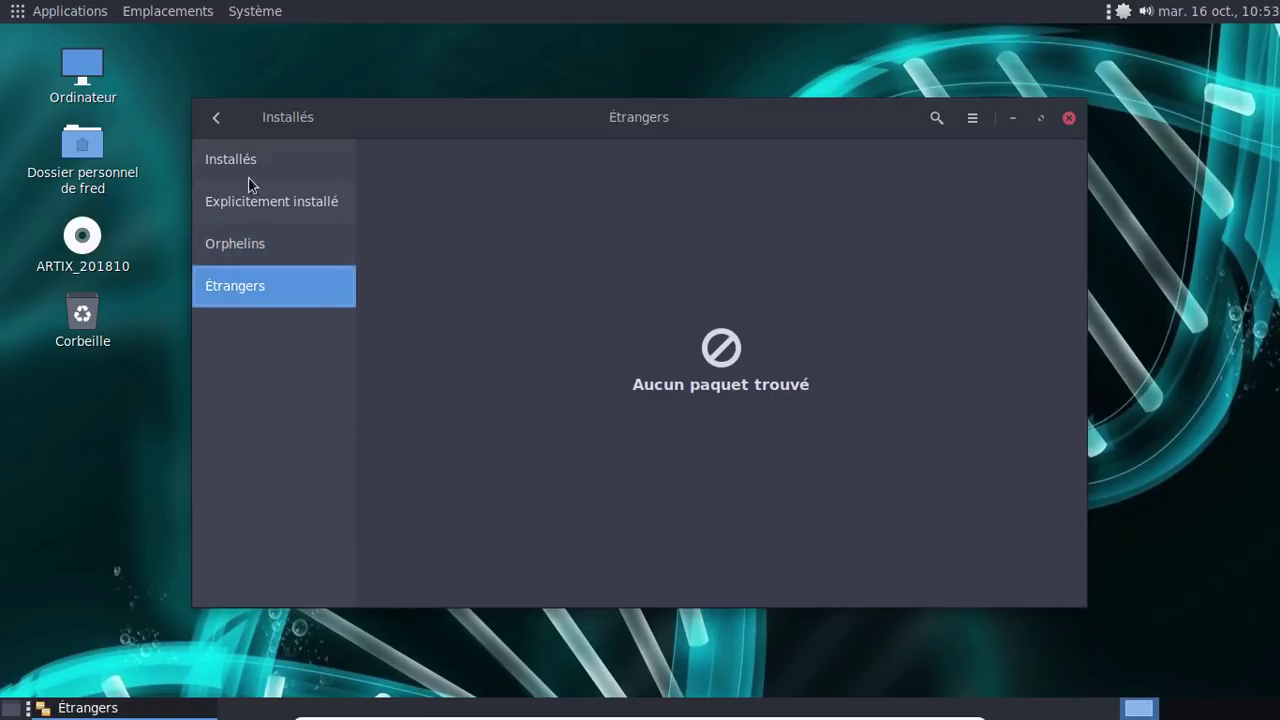
Step: Open Pamac's Dépôts view on the world repository
{"action": "left_click", "coordinate": [223, 124]}
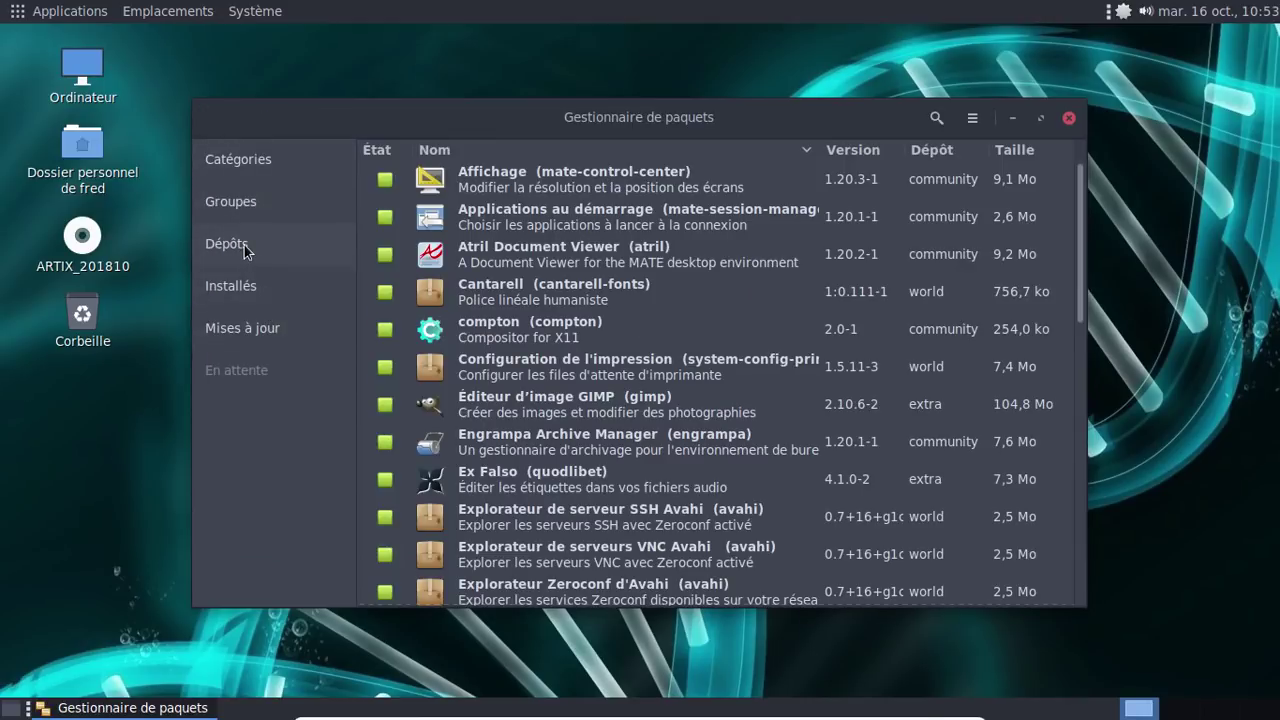
{"action": "left_click", "coordinate": [244, 248]}
{"action": "left_click", "coordinate": [259, 199]}
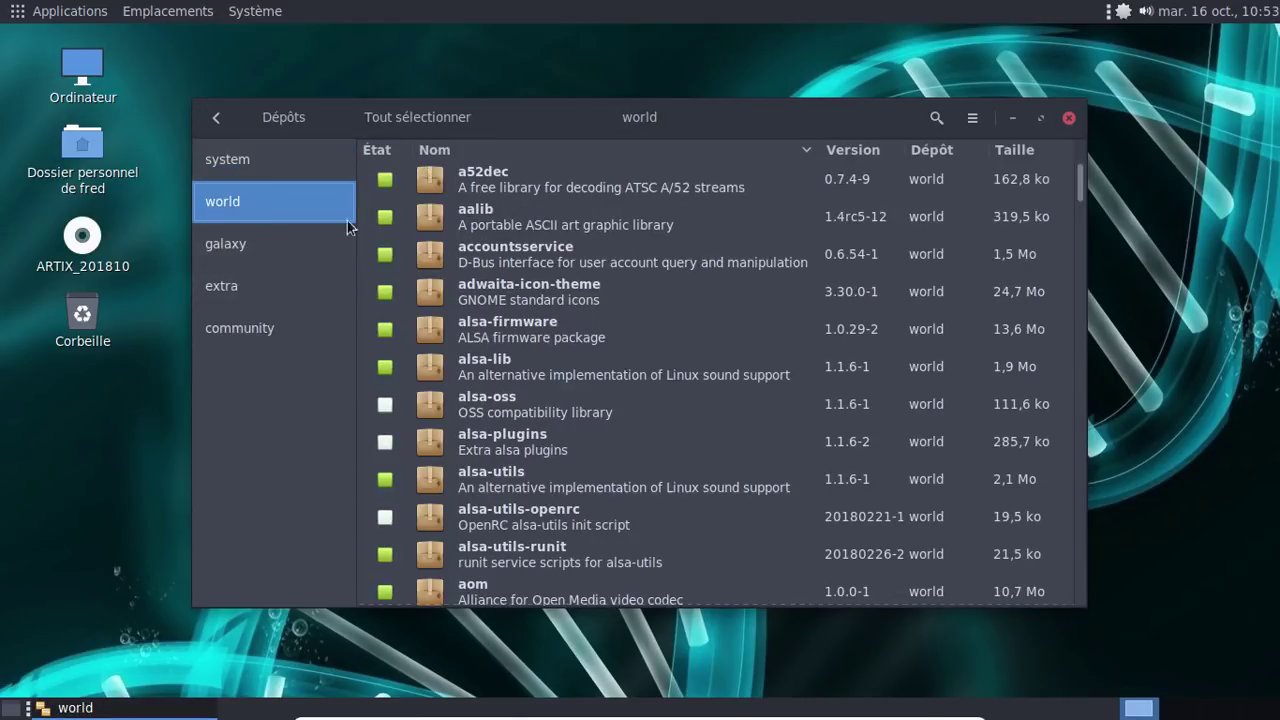
Step: Scroll through the world repository's package list, then switch to the galaxy repository
{"action": "scroll", "coordinate": [687, 231], "scroll_direction": "down", "scroll_amount": 1}
{"action": "scroll", "coordinate": [687, 231], "scroll_direction": "down", "scroll_amount": 2}
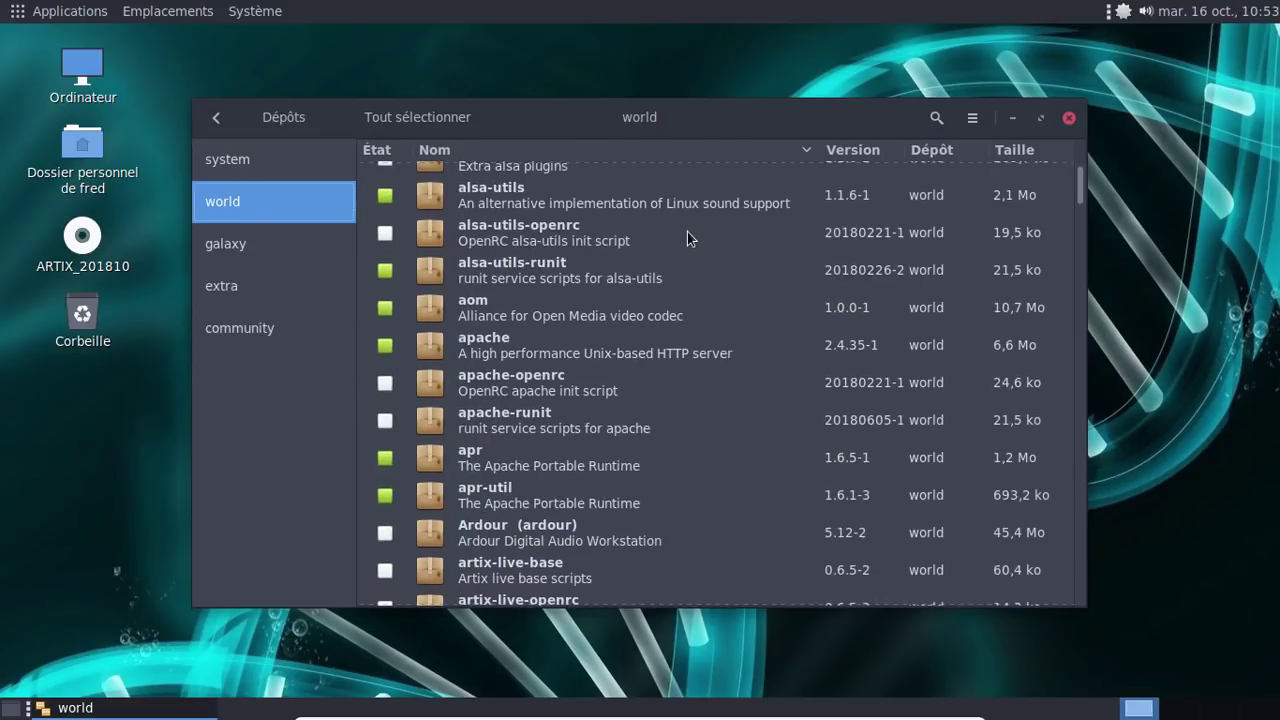
{"action": "scroll", "coordinate": [687, 237], "scroll_direction": "down", "scroll_amount": 1}
{"action": "scroll", "coordinate": [687, 237], "scroll_direction": "down", "scroll_amount": 2}
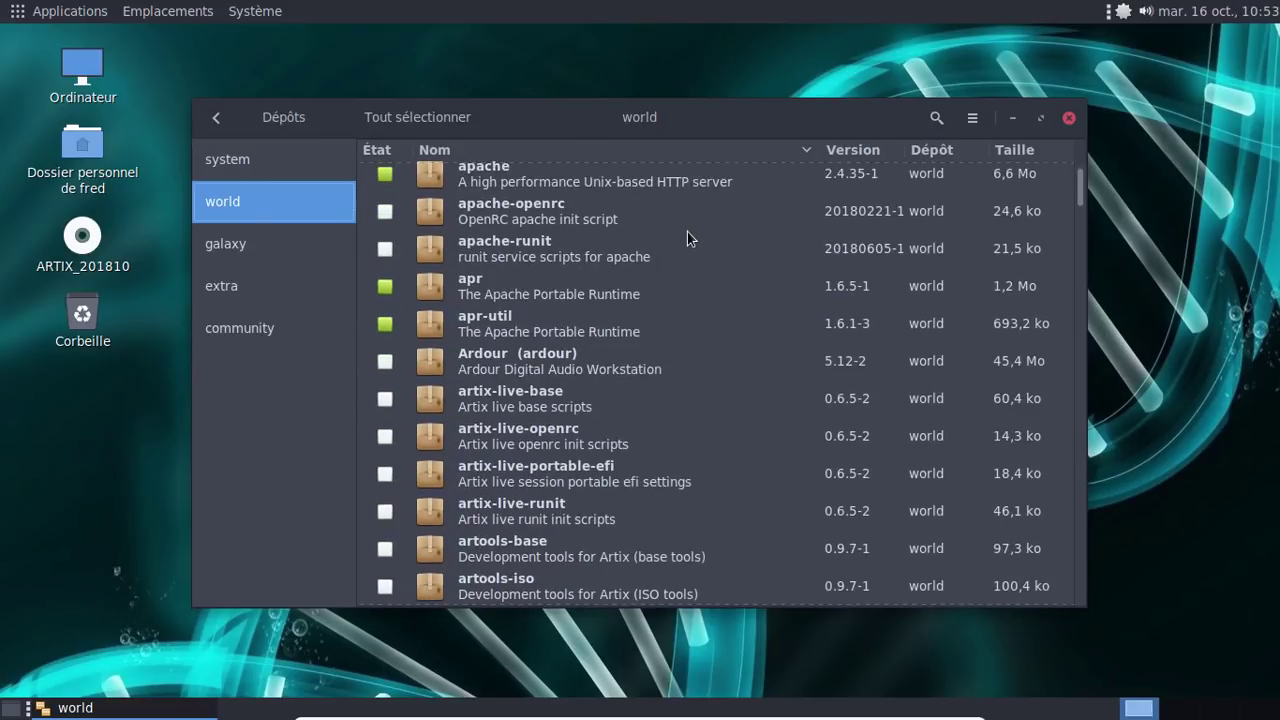
{"action": "scroll", "coordinate": [687, 237], "scroll_direction": "down", "scroll_amount": 3}
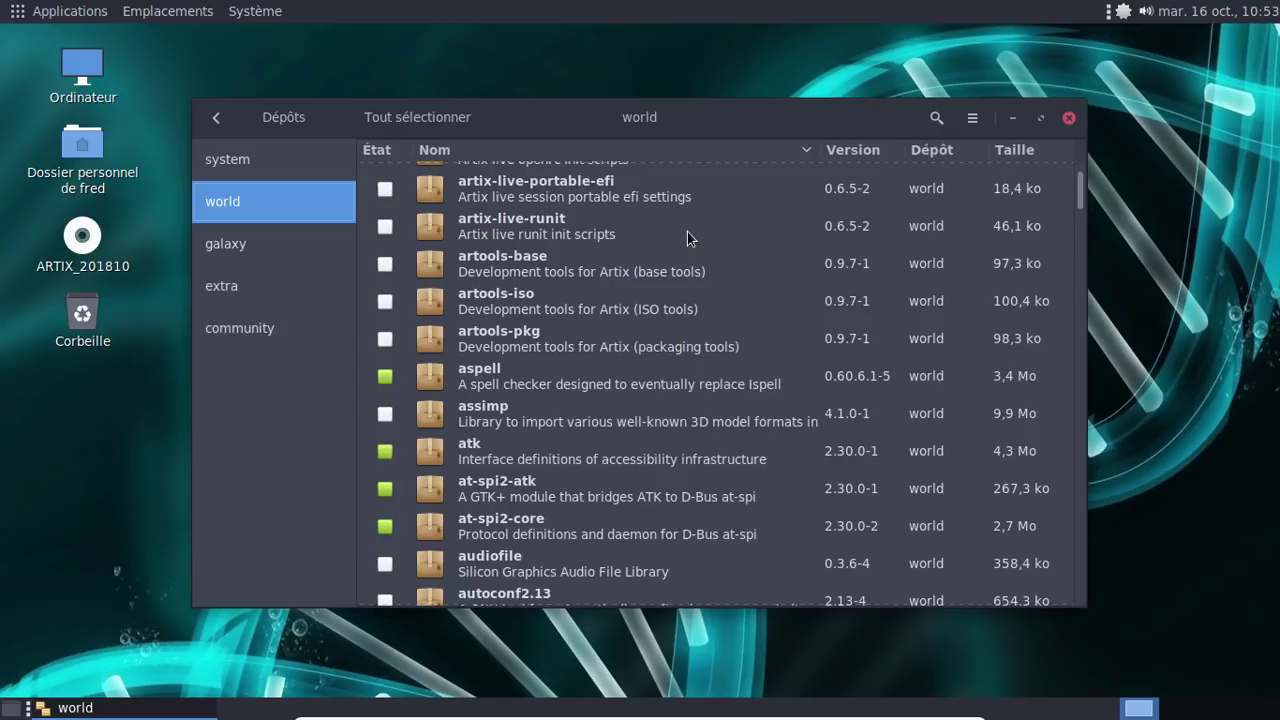
{"action": "scroll", "coordinate": [687, 233], "scroll_direction": "down", "scroll_amount": 2}
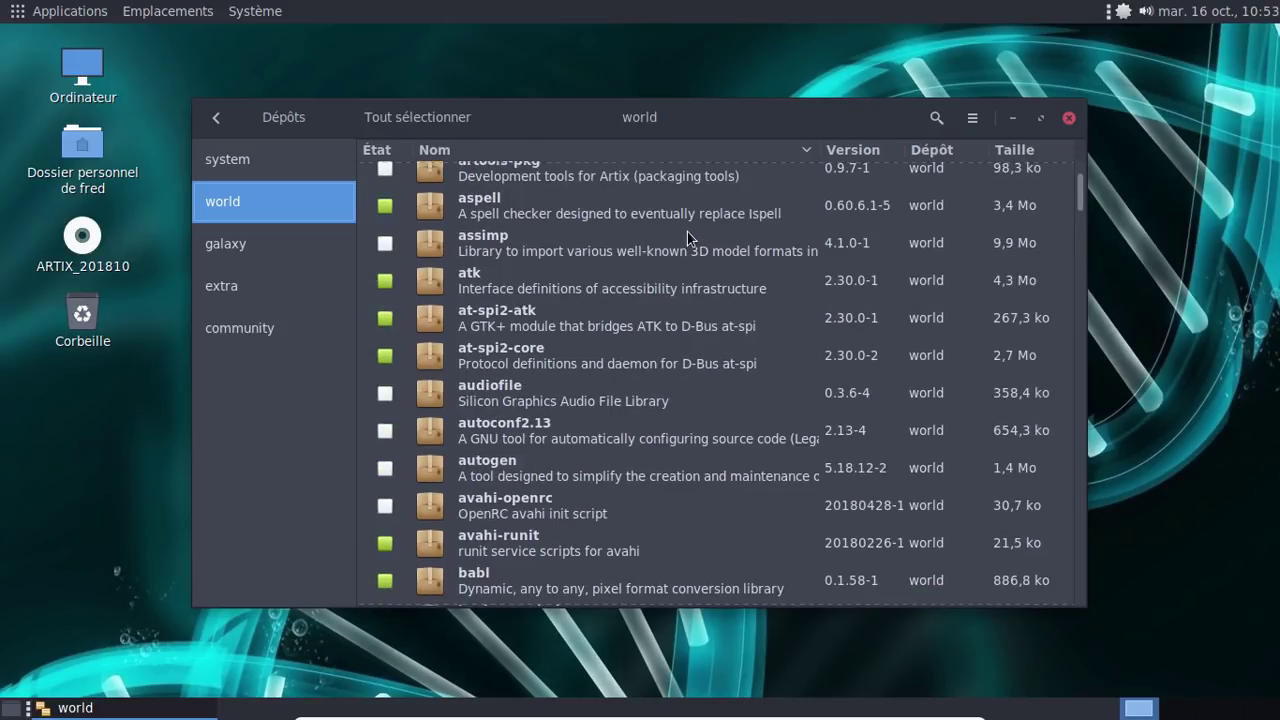
{"action": "scroll", "coordinate": [687, 237], "scroll_direction": "down", "scroll_amount": 1}
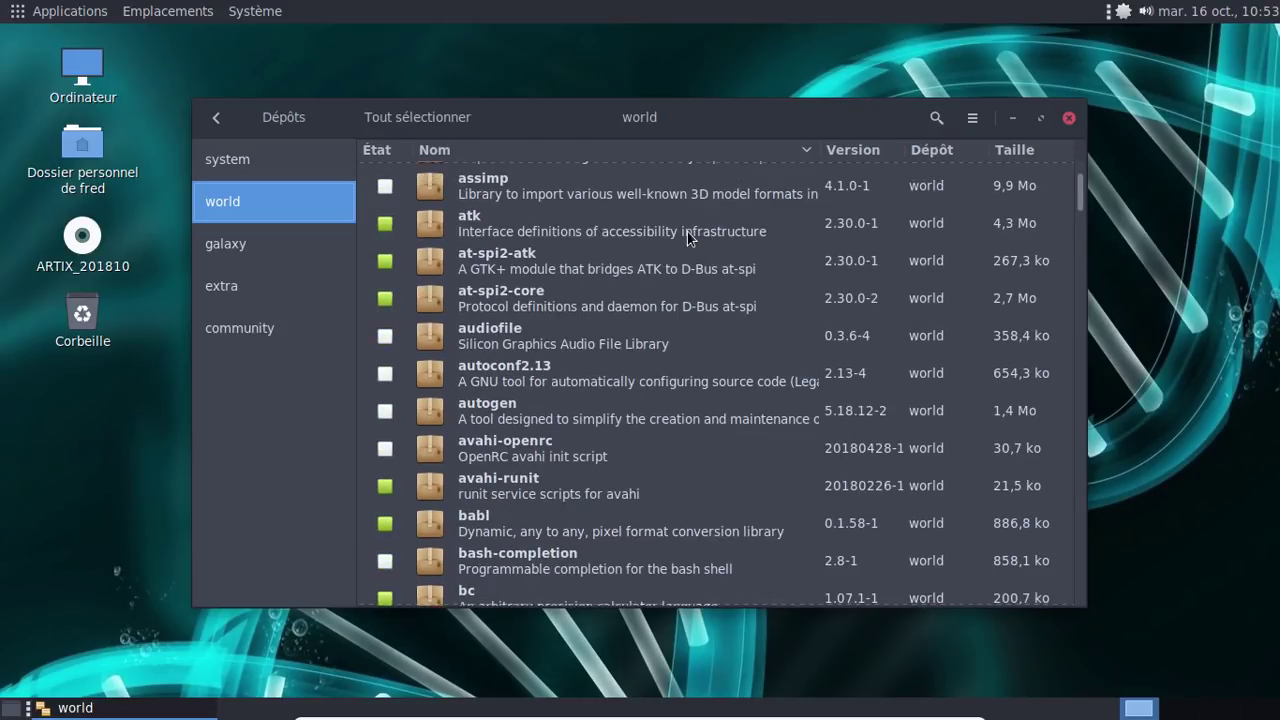
{"action": "scroll", "coordinate": [687, 231], "scroll_direction": "down", "scroll_amount": 1}
{"action": "scroll", "coordinate": [687, 231], "scroll_direction": "down", "scroll_amount": 3}
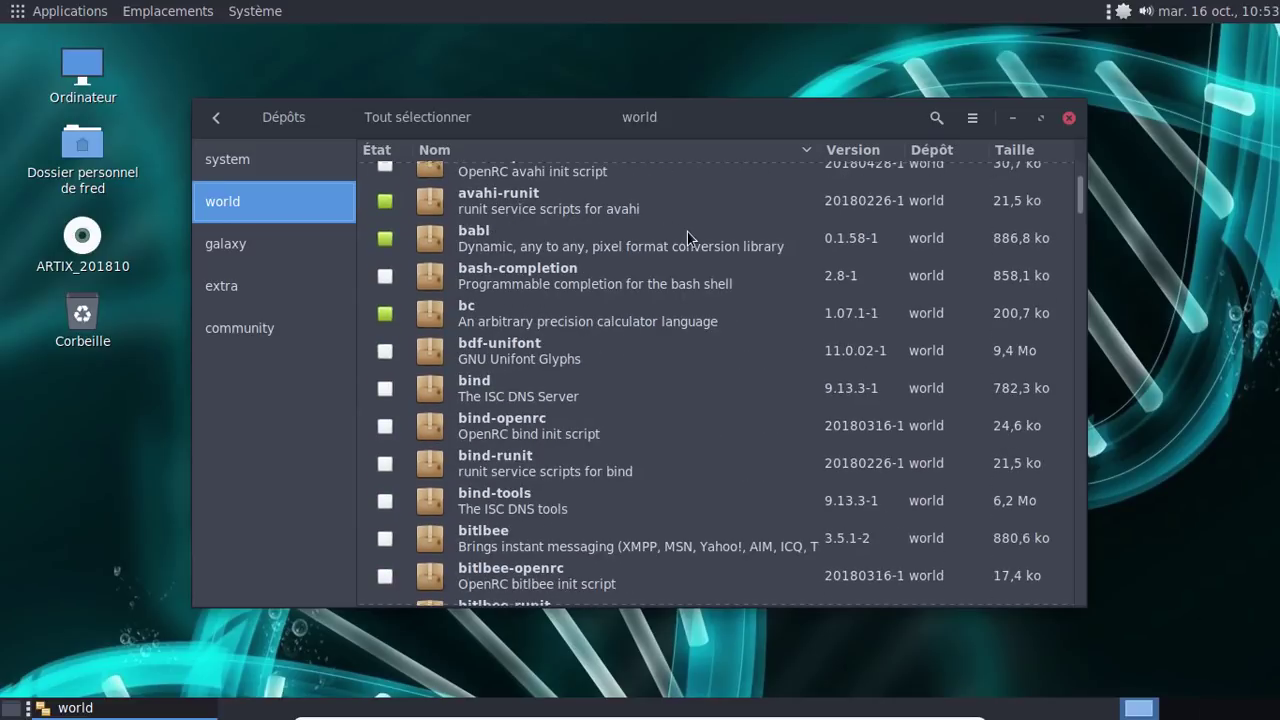
{"action": "scroll", "coordinate": [687, 231], "scroll_direction": "down", "scroll_amount": 3}
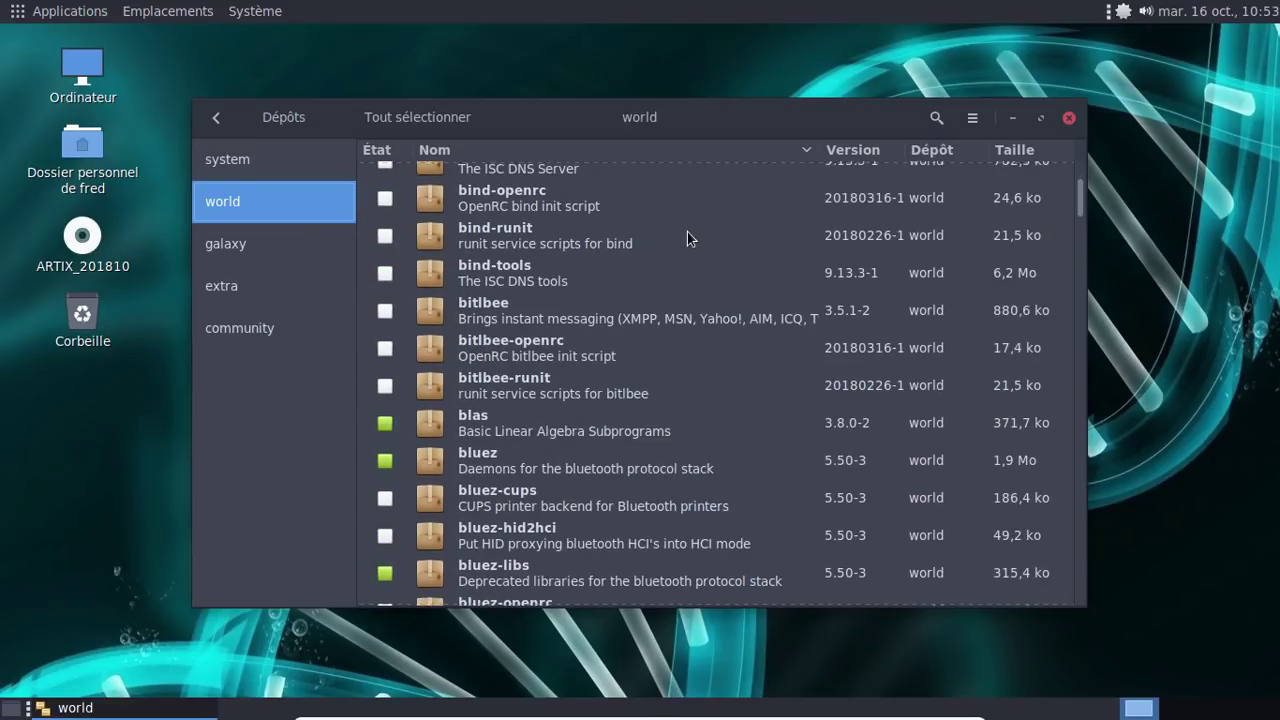
{"action": "scroll", "coordinate": [687, 237], "scroll_direction": "down", "scroll_amount": 4}
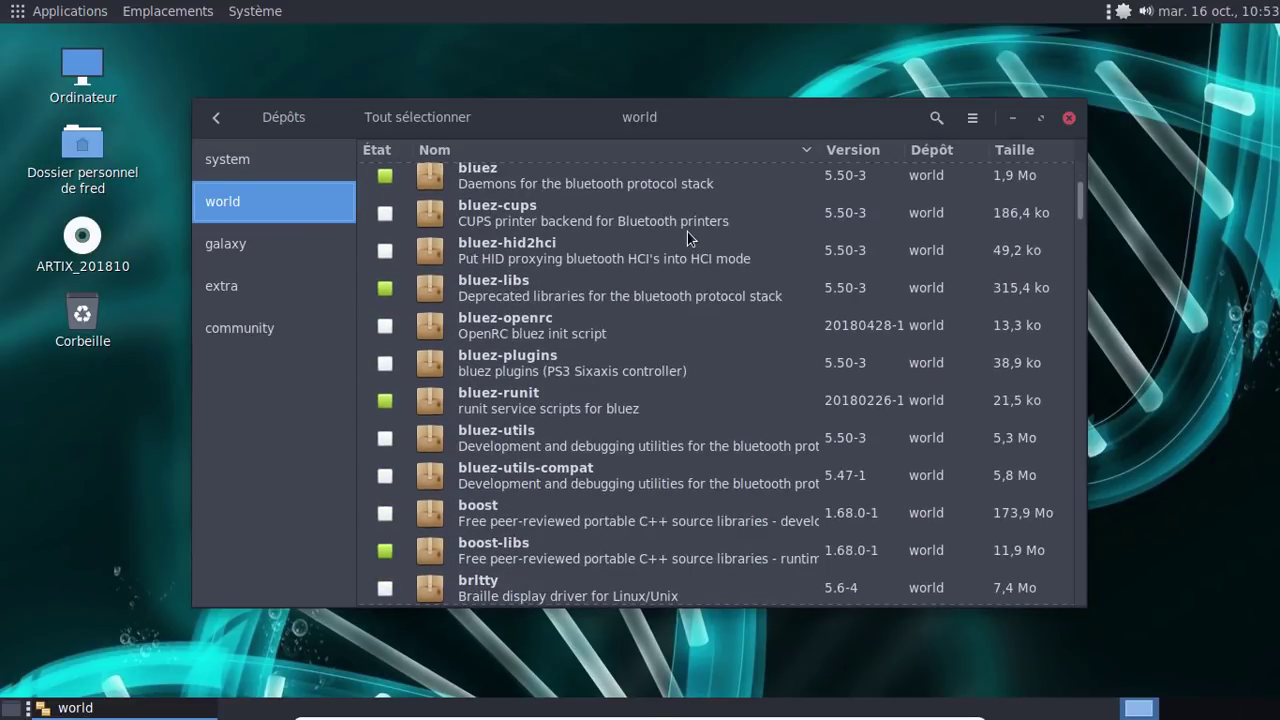
{"action": "scroll", "coordinate": [687, 237], "scroll_direction": "down", "scroll_amount": 5}
{"action": "scroll", "coordinate": [687, 235], "scroll_direction": "down", "scroll_amount": 6}
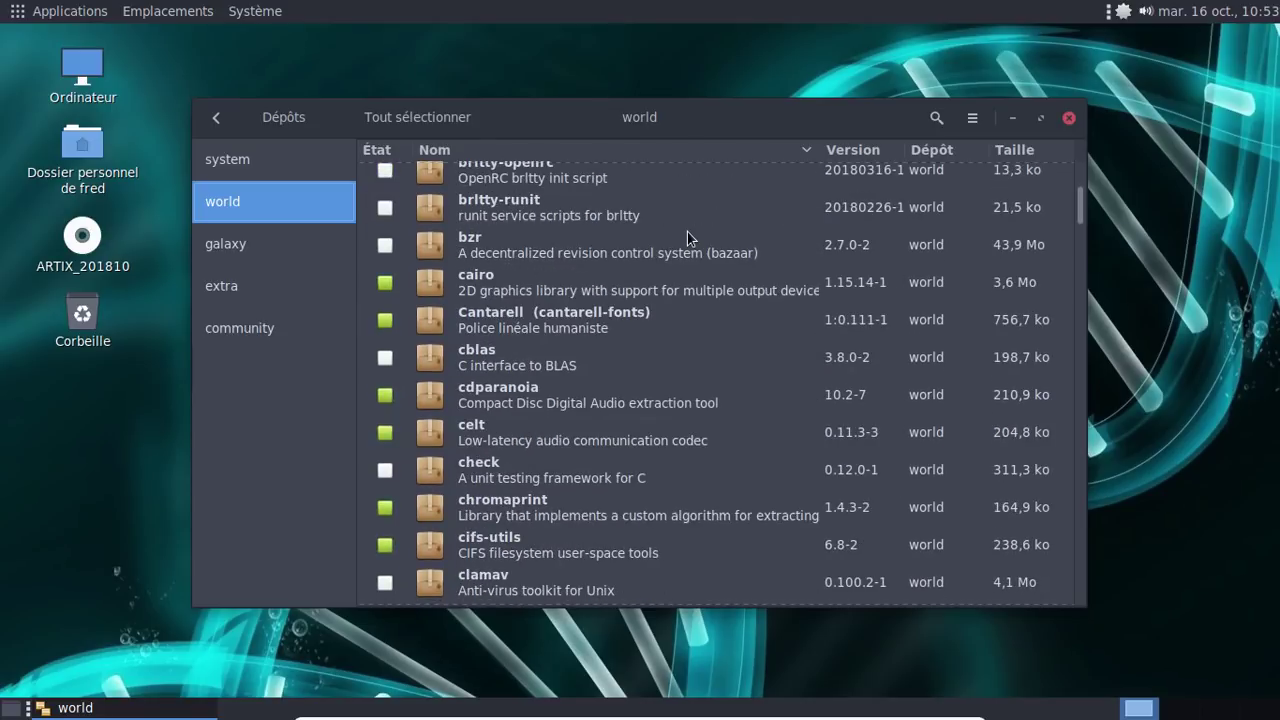
{"action": "scroll", "coordinate": [687, 237], "scroll_direction": "down", "scroll_amount": 2}
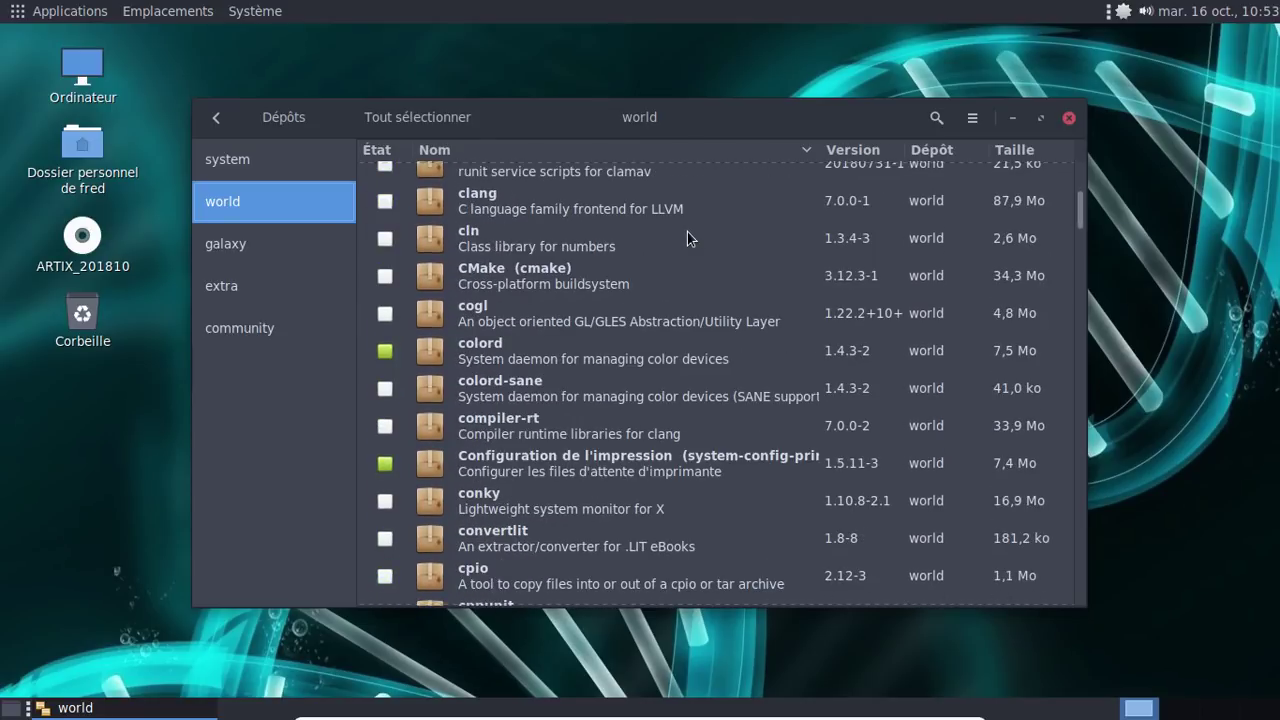
{"action": "scroll", "coordinate": [687, 237], "scroll_direction": "down", "scroll_amount": 2}
{"action": "scroll", "coordinate": [687, 237], "scroll_direction": "down", "scroll_amount": 2}
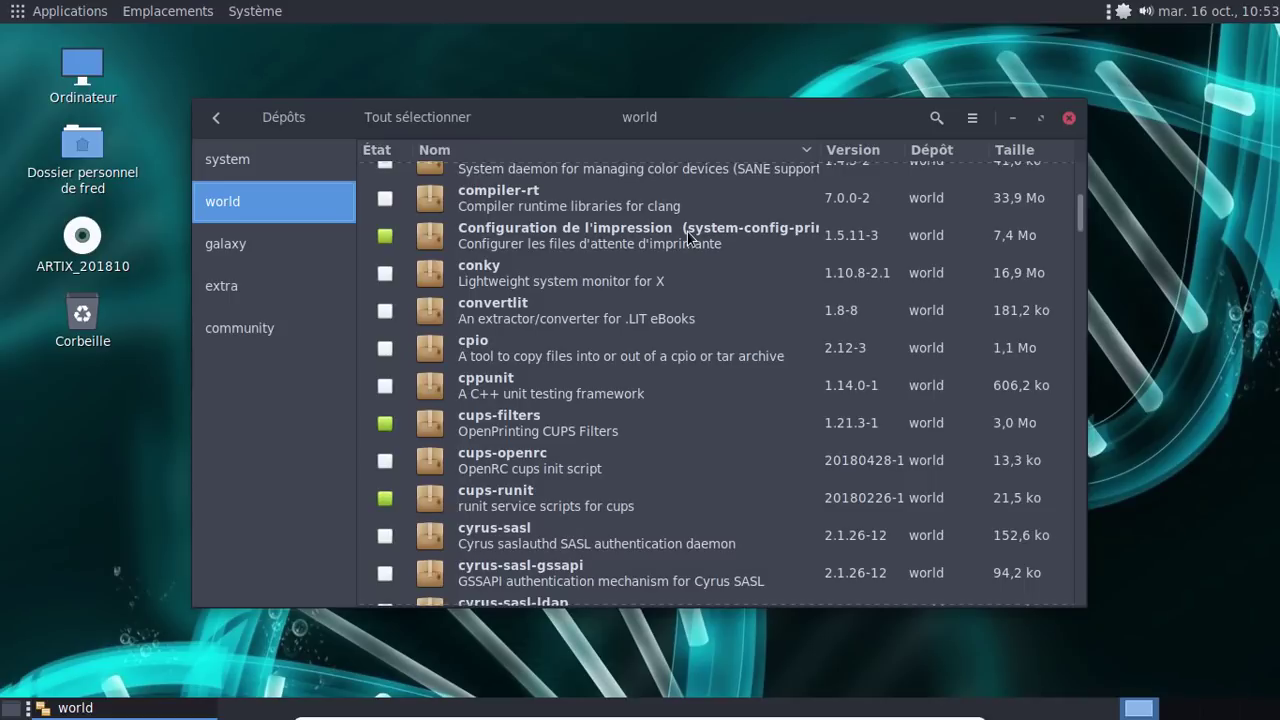
{"action": "scroll", "coordinate": [687, 233], "scroll_direction": "down", "scroll_amount": 8}
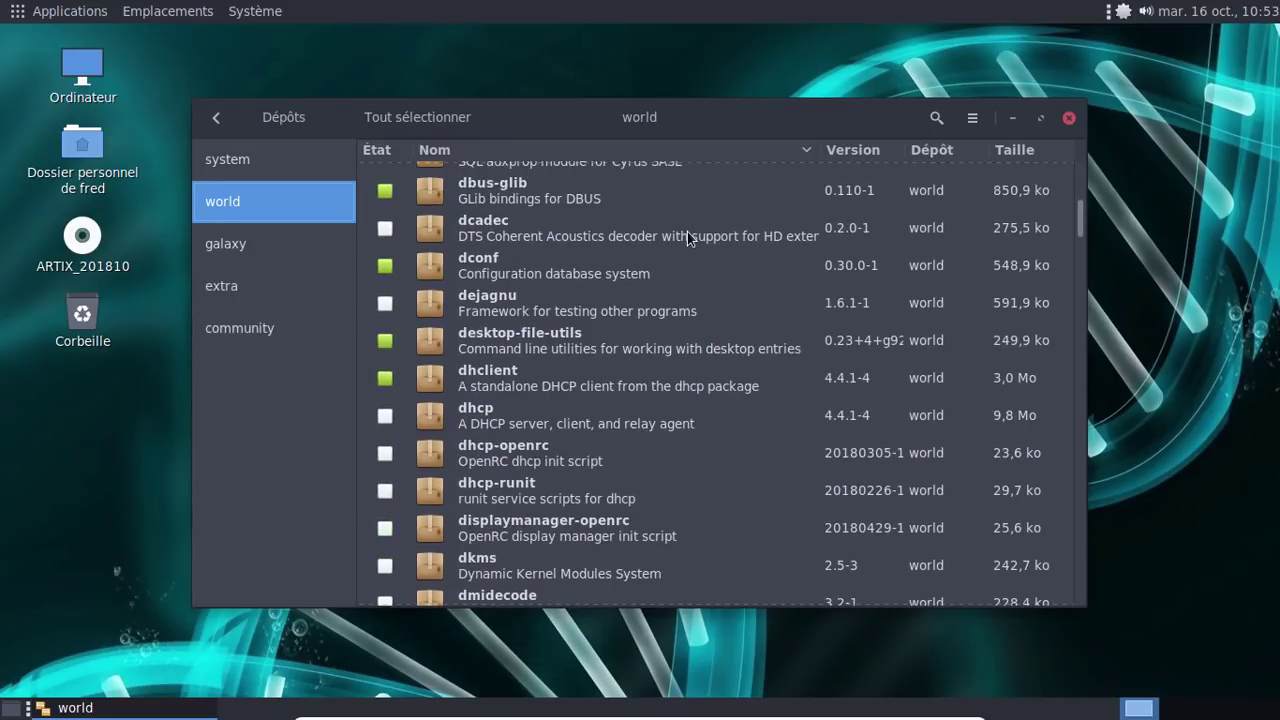
{"action": "scroll", "coordinate": [687, 235], "scroll_direction": "down", "scroll_amount": 9}
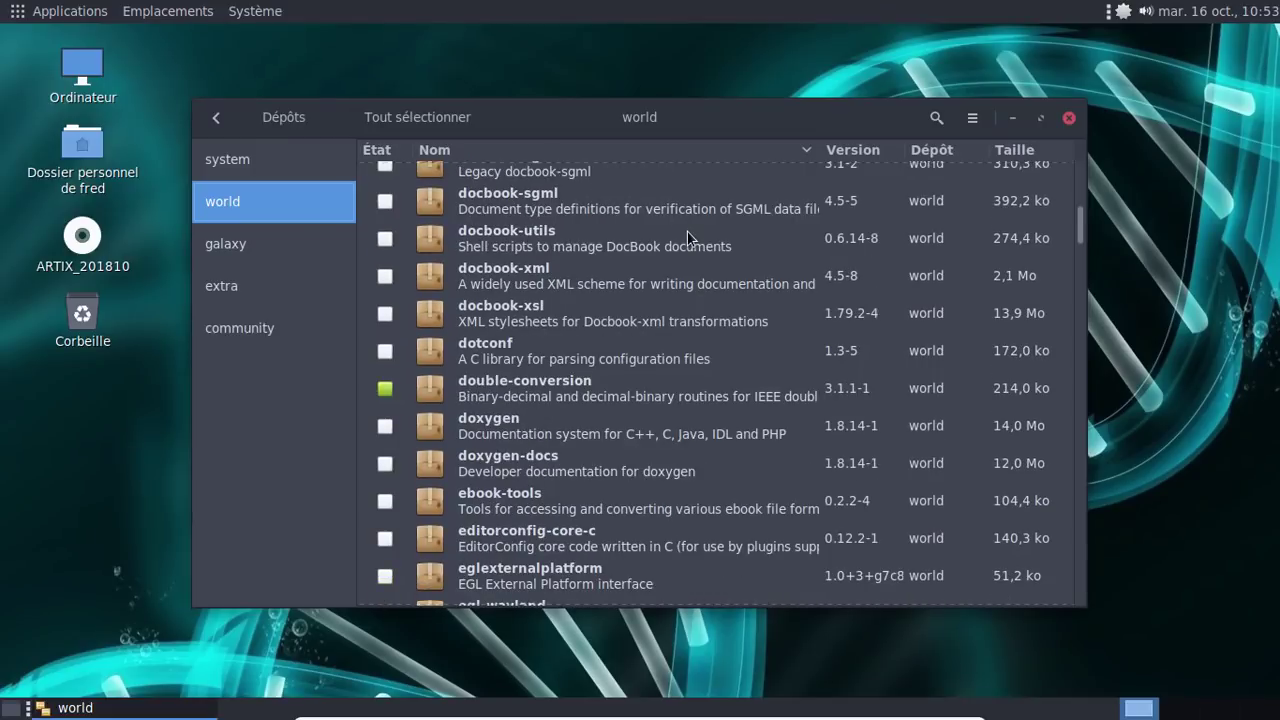
{"action": "scroll", "coordinate": [687, 235], "scroll_direction": "down", "scroll_amount": 8}
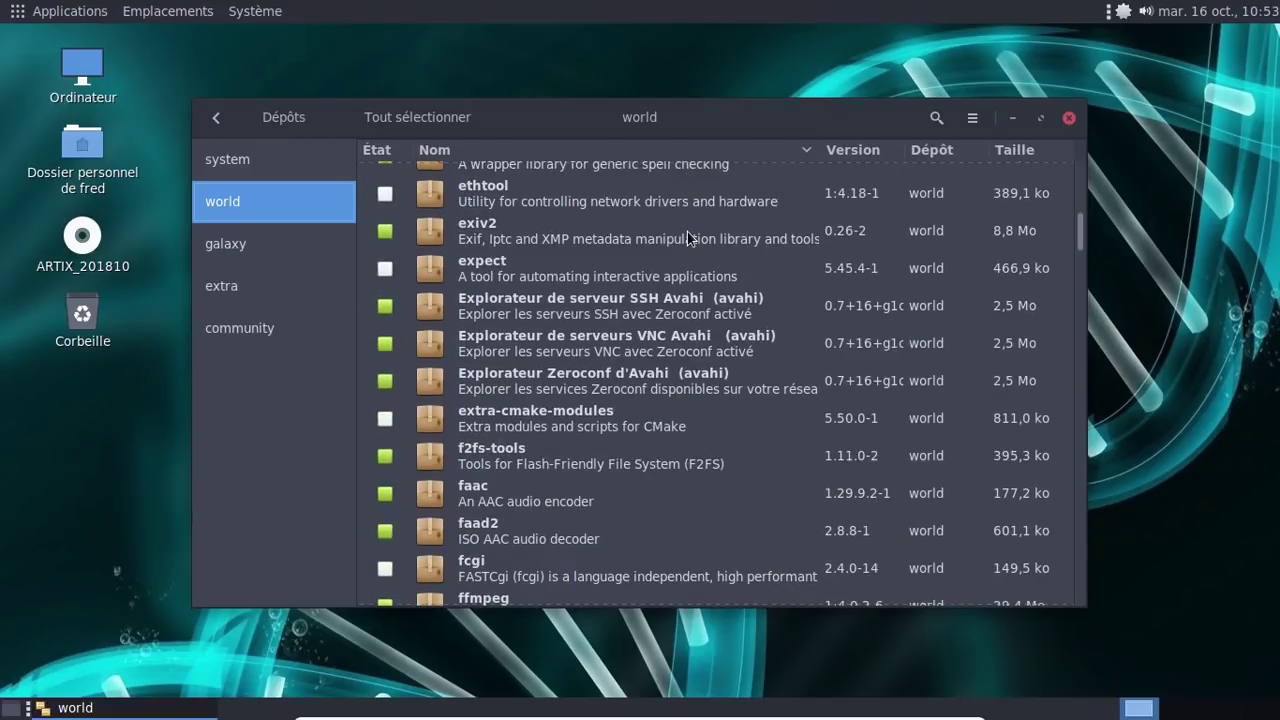
{"action": "scroll", "coordinate": [687, 233], "scroll_direction": "down", "scroll_amount": 7}
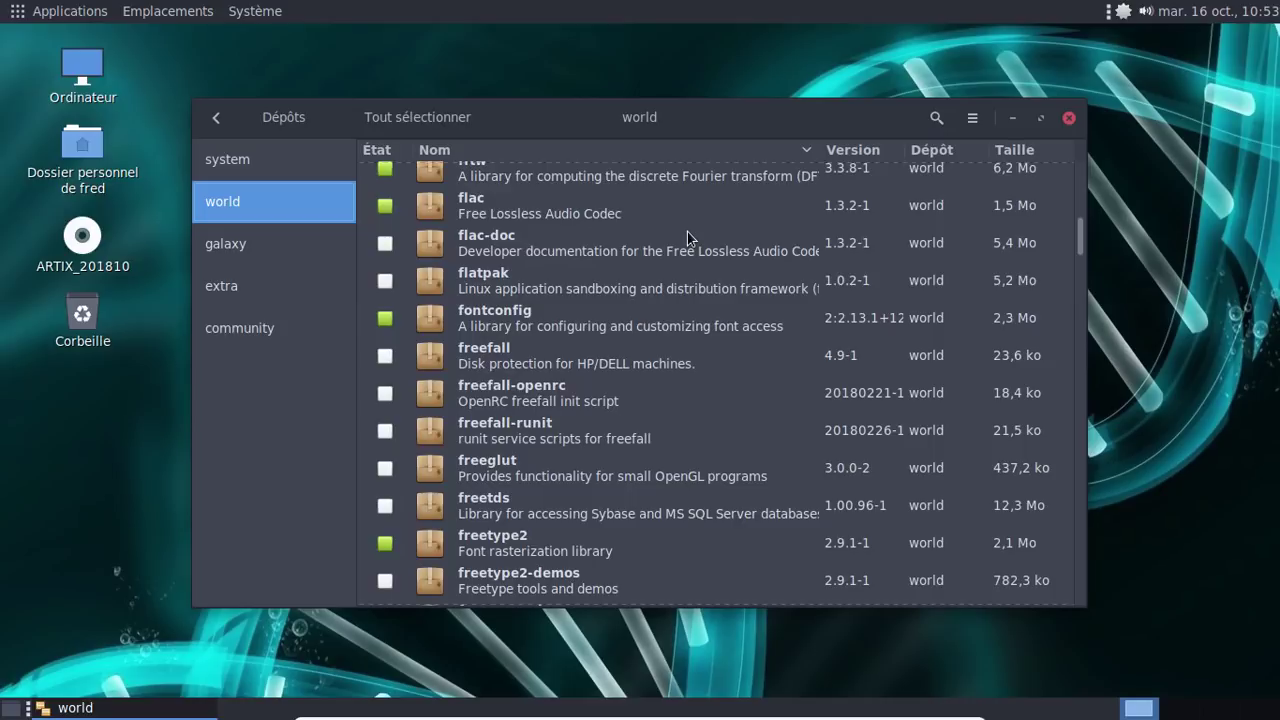
{"action": "scroll", "coordinate": [687, 238], "scroll_direction": "down", "scroll_amount": 6}
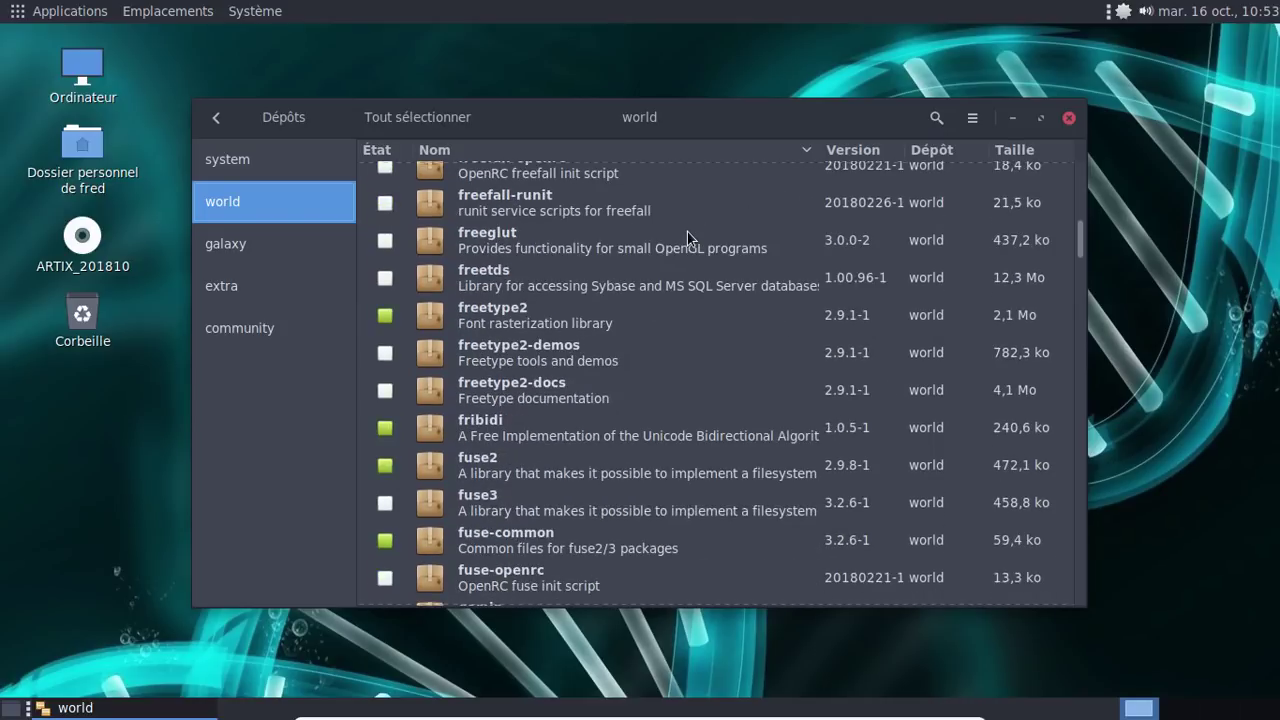
{"action": "scroll", "coordinate": [687, 237], "scroll_direction": "down", "scroll_amount": 2}
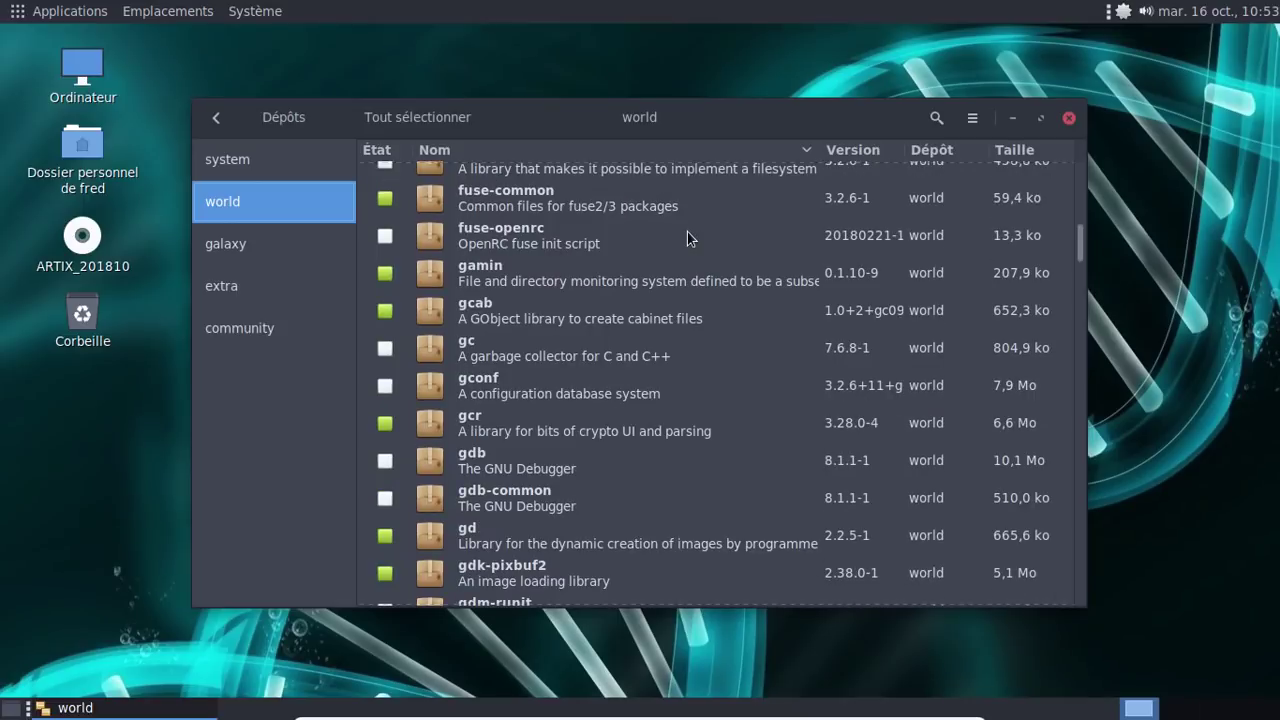
{"action": "scroll", "coordinate": [687, 237], "scroll_direction": "down", "scroll_amount": 2}
{"action": "scroll", "coordinate": [687, 237], "scroll_direction": "down", "scroll_amount": 4}
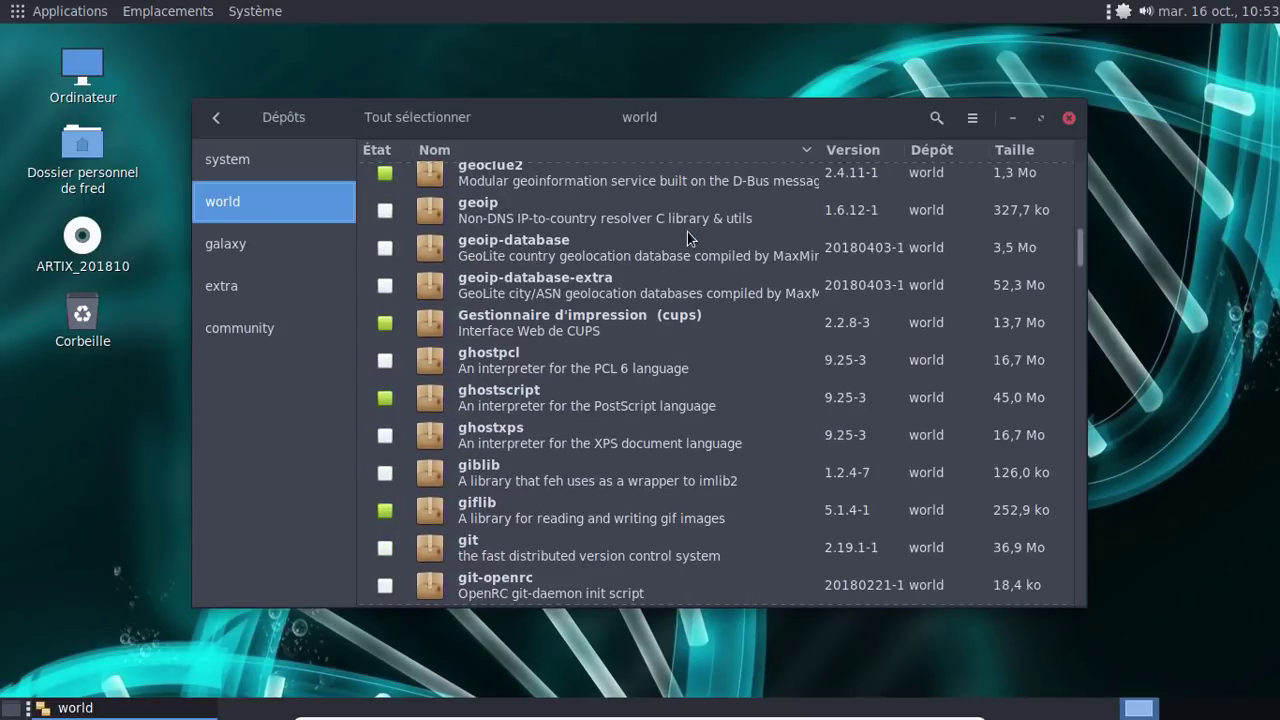
{"action": "scroll", "coordinate": [687, 237], "scroll_direction": "down", "scroll_amount": 2}
{"action": "scroll", "coordinate": [687, 237], "scroll_direction": "down", "scroll_amount": 1}
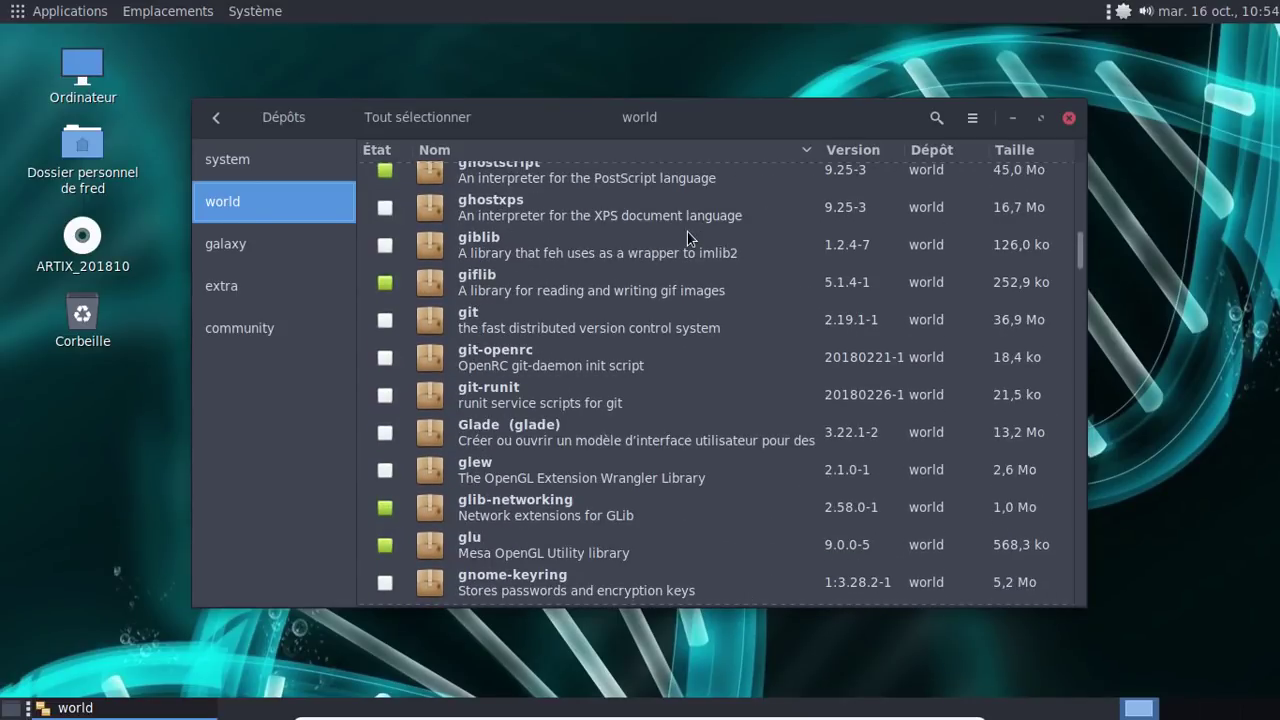
{"action": "scroll", "coordinate": [687, 233], "scroll_direction": "down", "scroll_amount": 2}
{"action": "scroll", "coordinate": [687, 233], "scroll_direction": "down", "scroll_amount": 3}
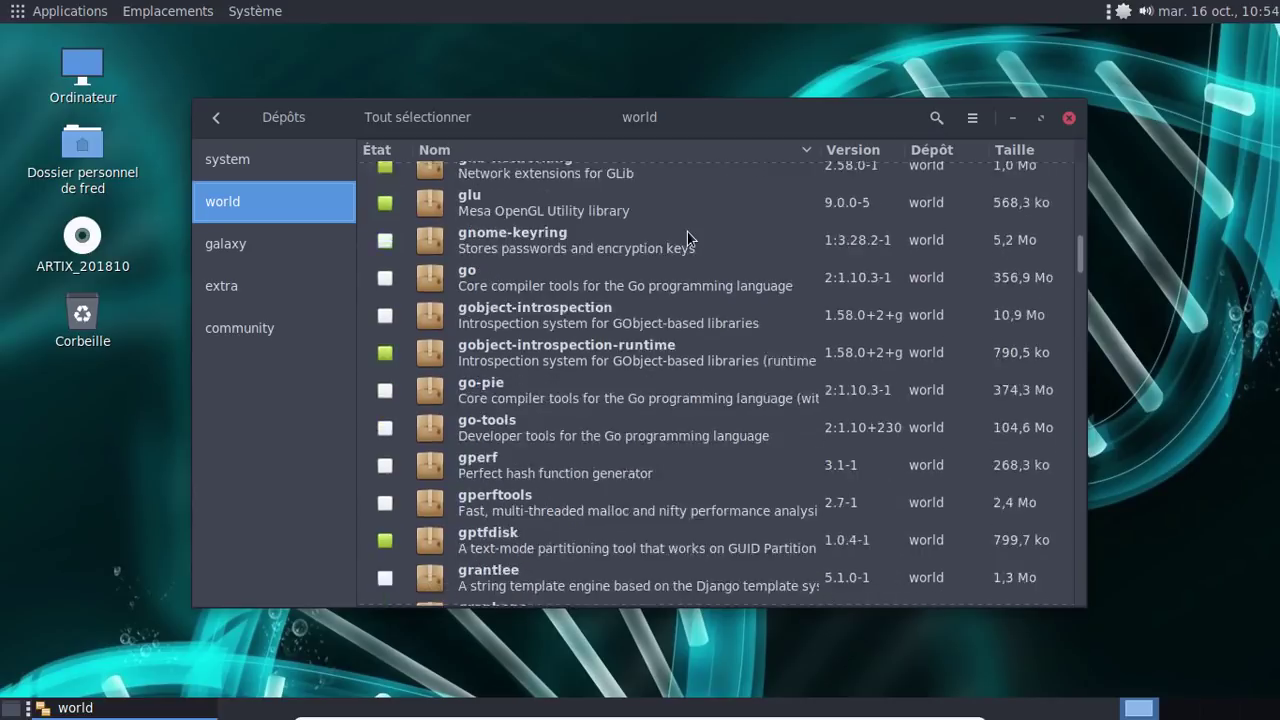
{"action": "scroll", "coordinate": [687, 237], "scroll_direction": "down", "scroll_amount": 6}
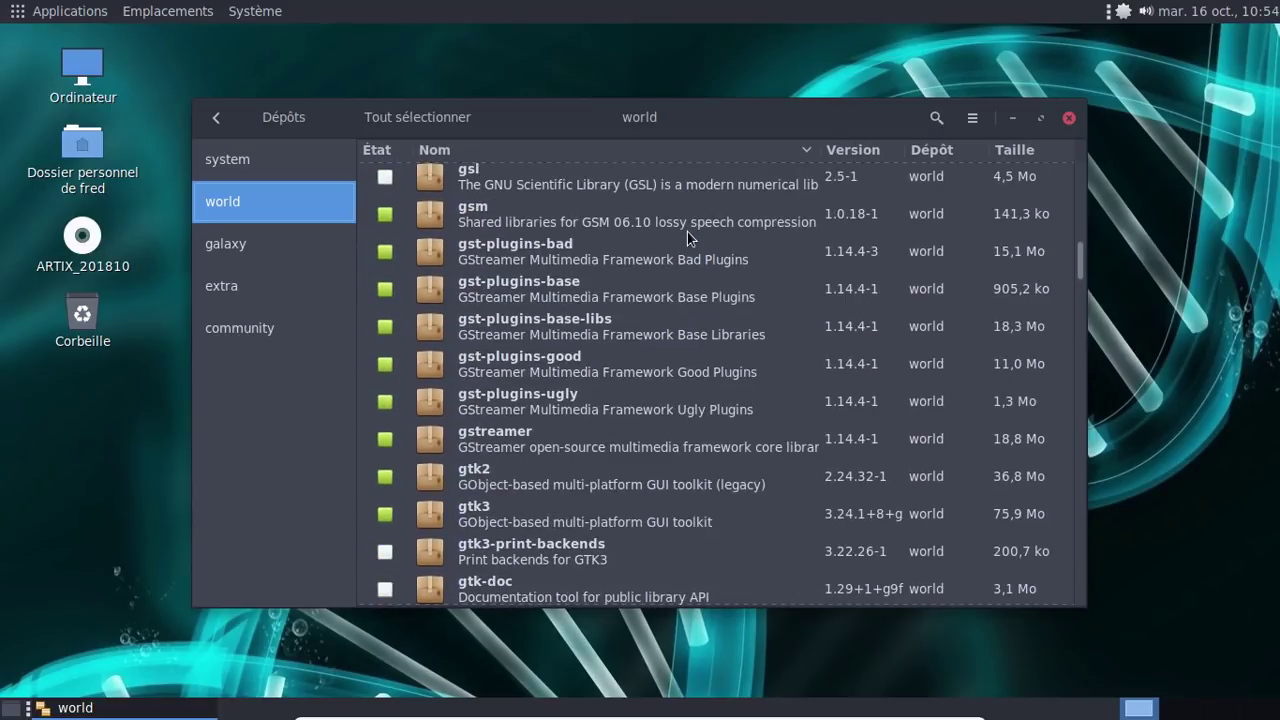
{"action": "scroll", "coordinate": [687, 237], "scroll_direction": "down", "scroll_amount": 2}
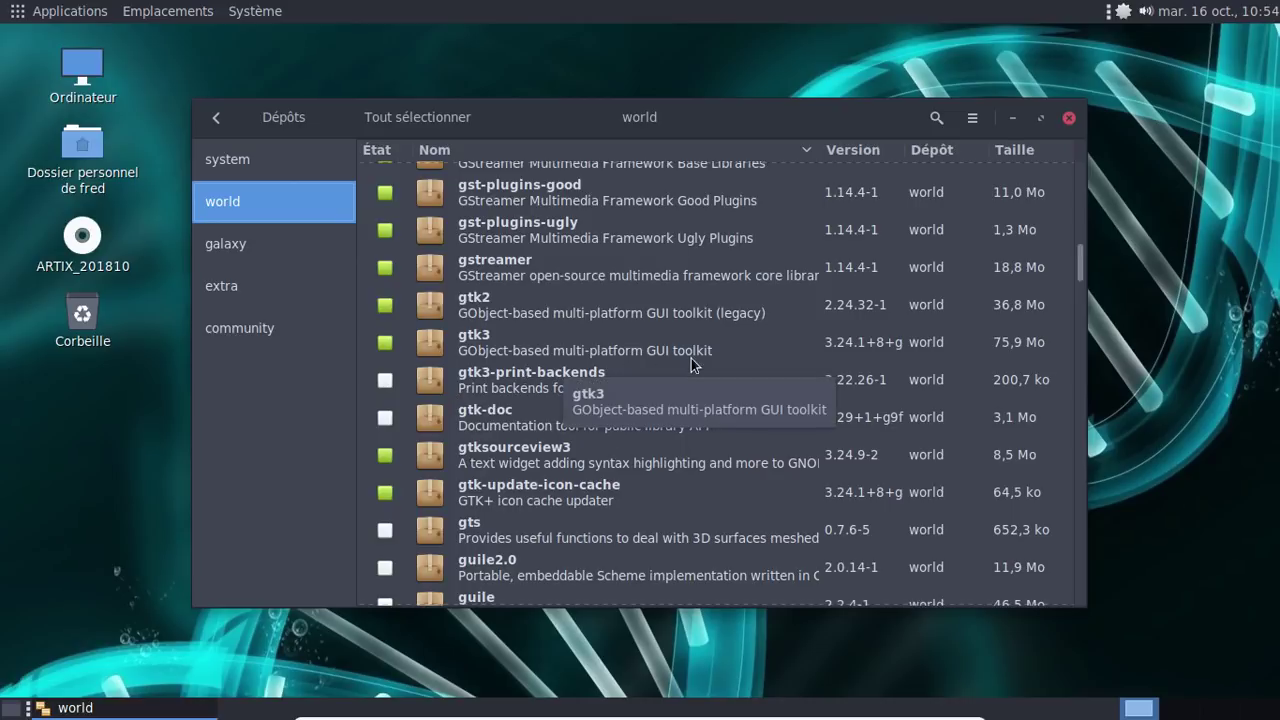
{"action": "scroll", "coordinate": [691, 362], "scroll_direction": "down", "scroll_amount": 2}
{"action": "scroll", "coordinate": [691, 363], "scroll_direction": "down", "scroll_amount": 4}
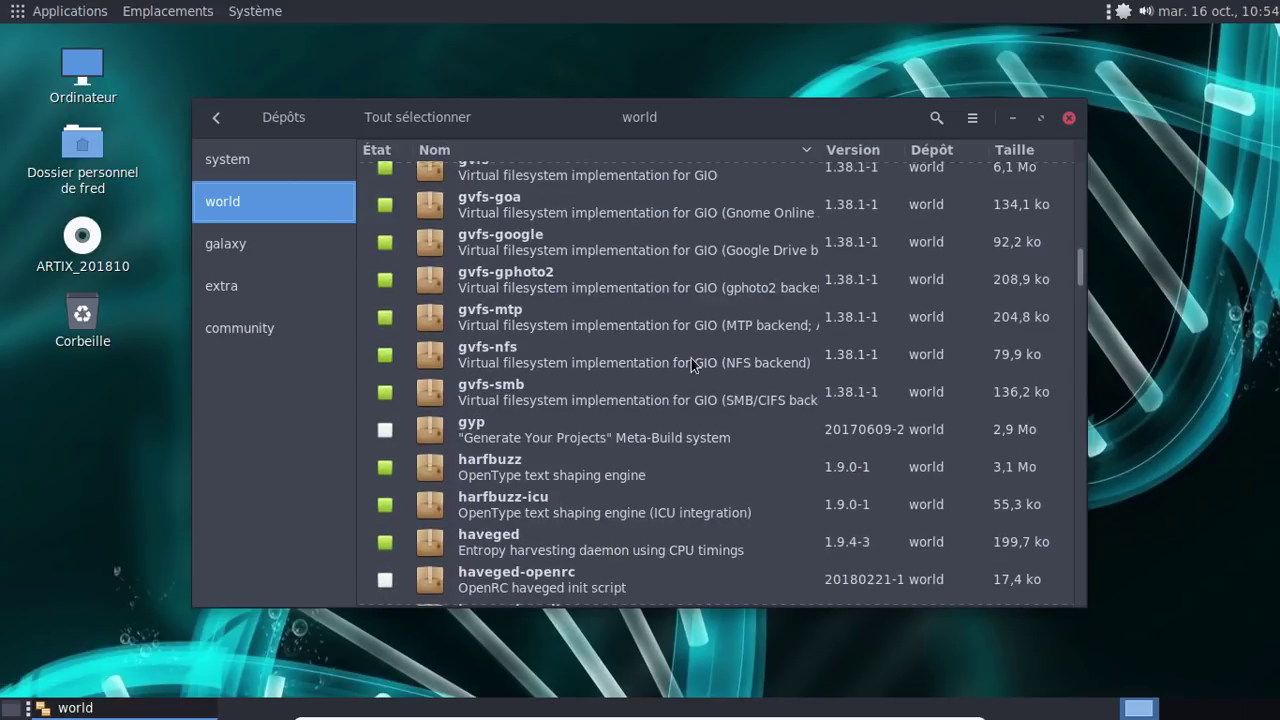
{"action": "scroll", "coordinate": [691, 362], "scroll_direction": "down", "scroll_amount": 5}
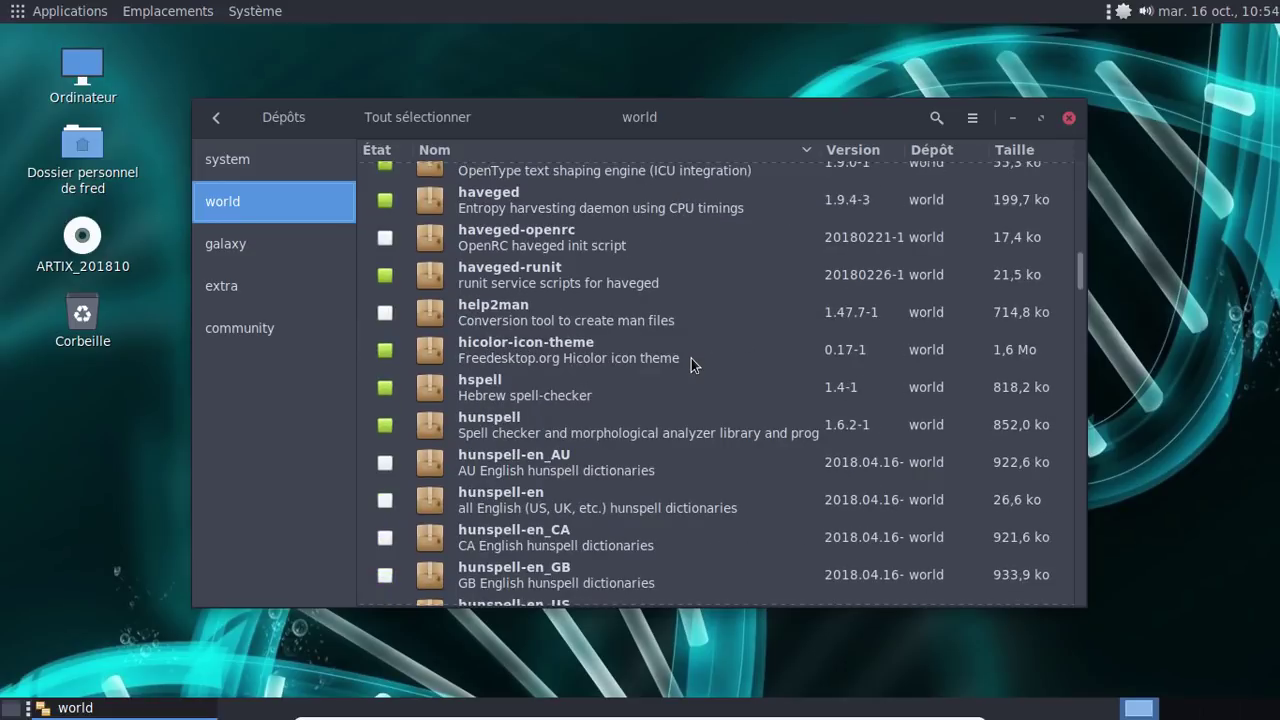
{"action": "scroll", "coordinate": [691, 362], "scroll_direction": "down", "scroll_amount": 10}
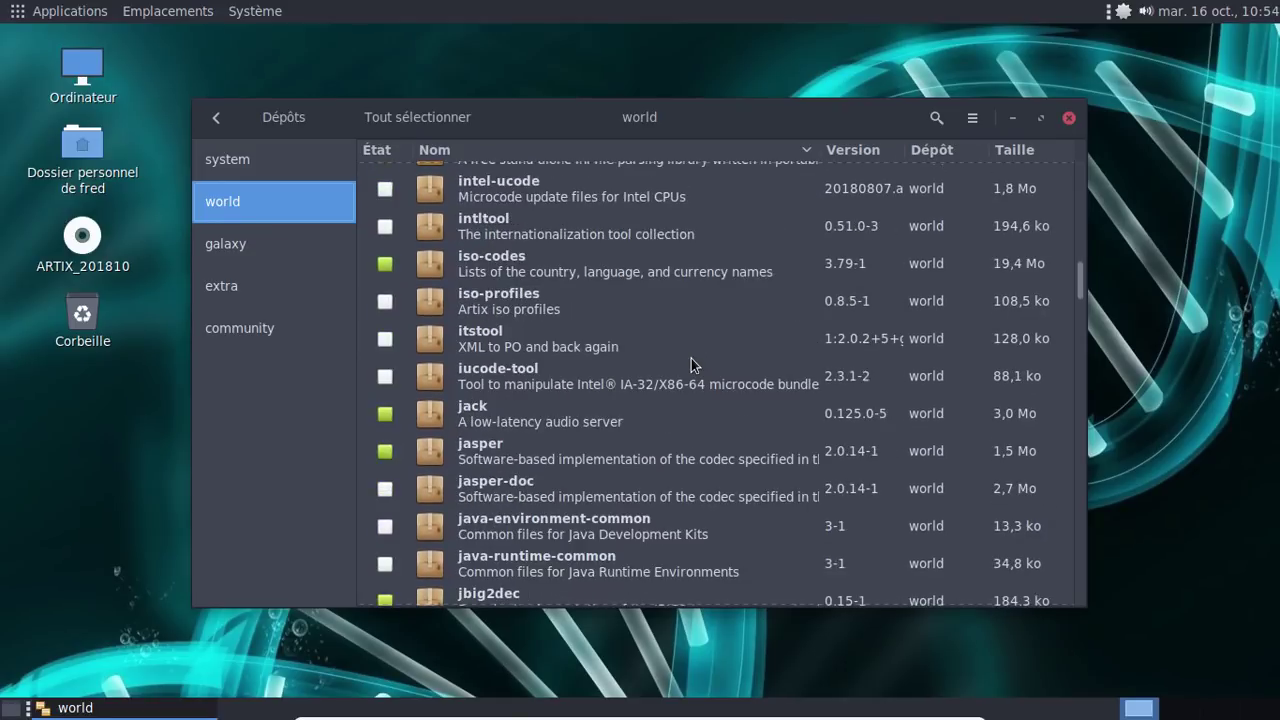
{"action": "scroll", "coordinate": [691, 360], "scroll_direction": "down", "scroll_amount": 14}
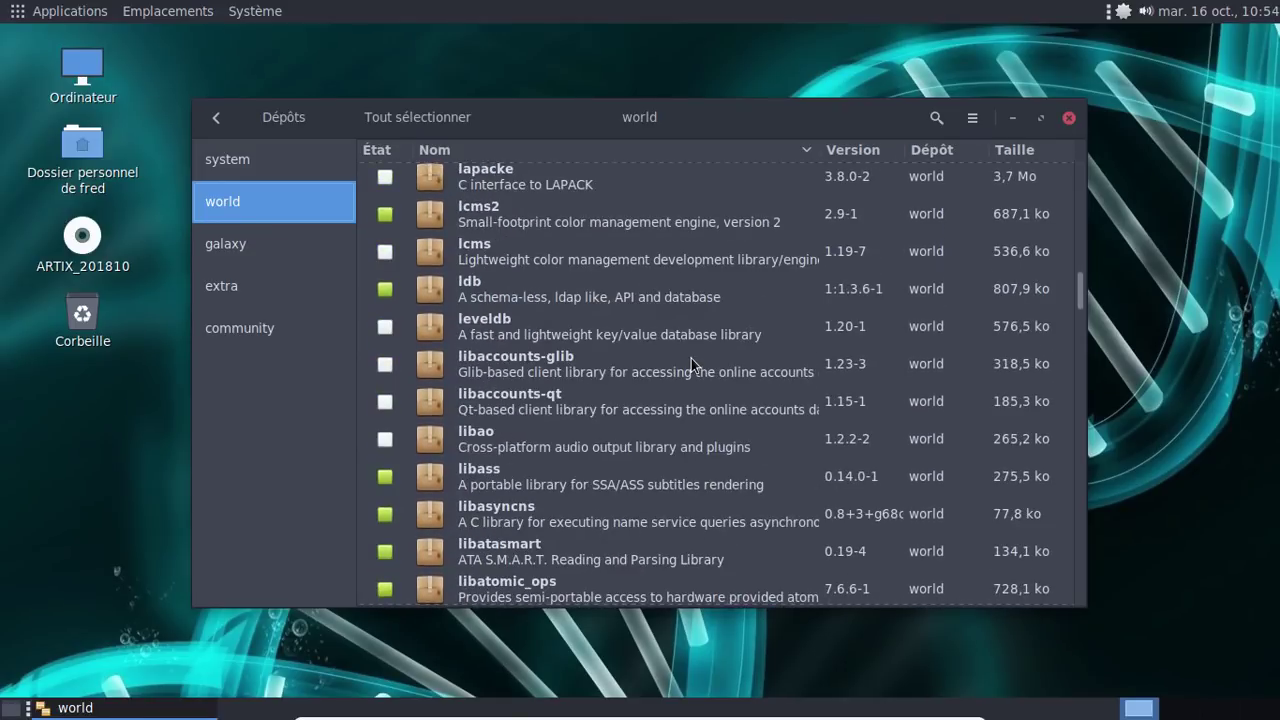
{"action": "scroll", "coordinate": [691, 360], "scroll_direction": "down", "scroll_amount": 7}
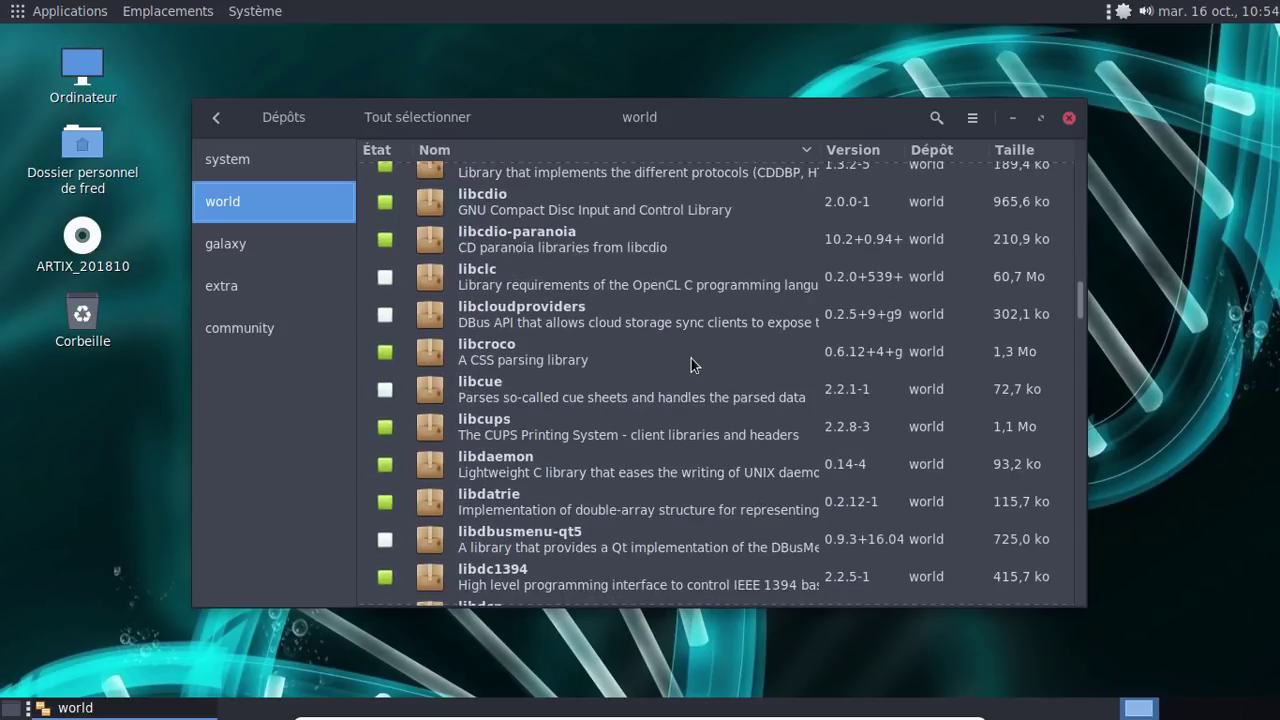
{"action": "scroll", "coordinate": [691, 364], "scroll_direction": "down", "scroll_amount": 8}
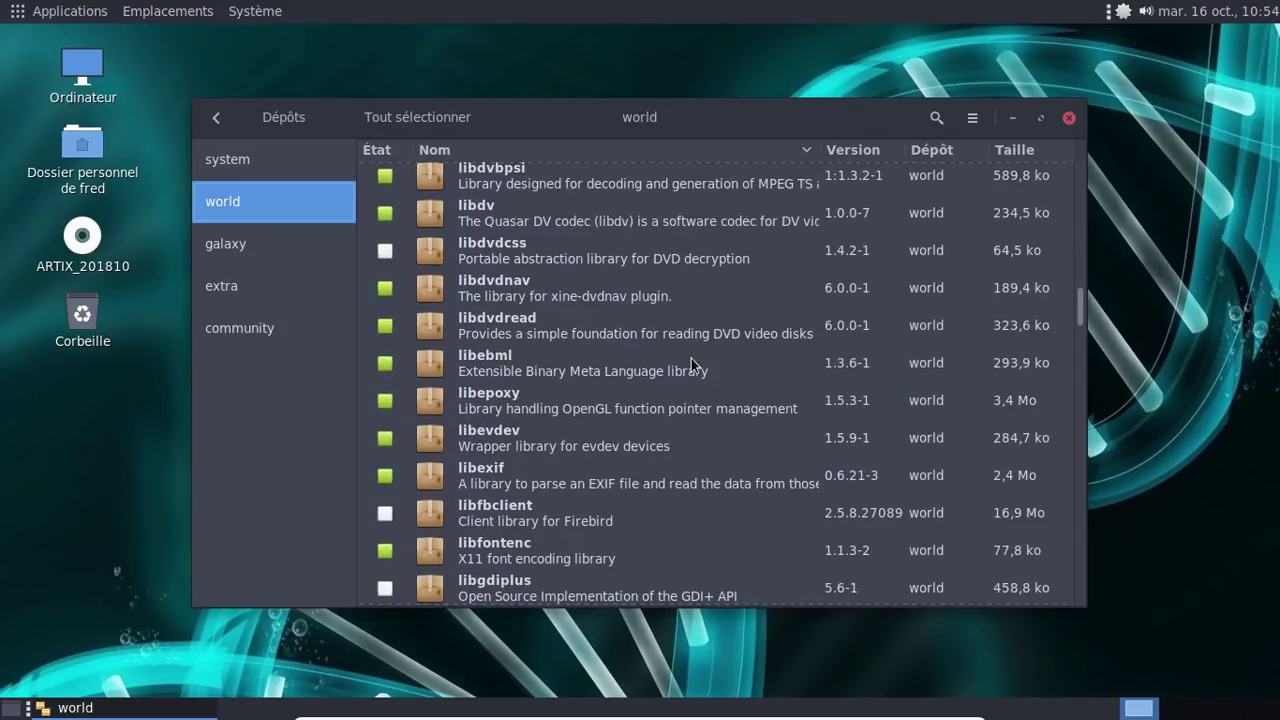
{"action": "scroll", "coordinate": [691, 364], "scroll_direction": "down", "scroll_amount": 8}
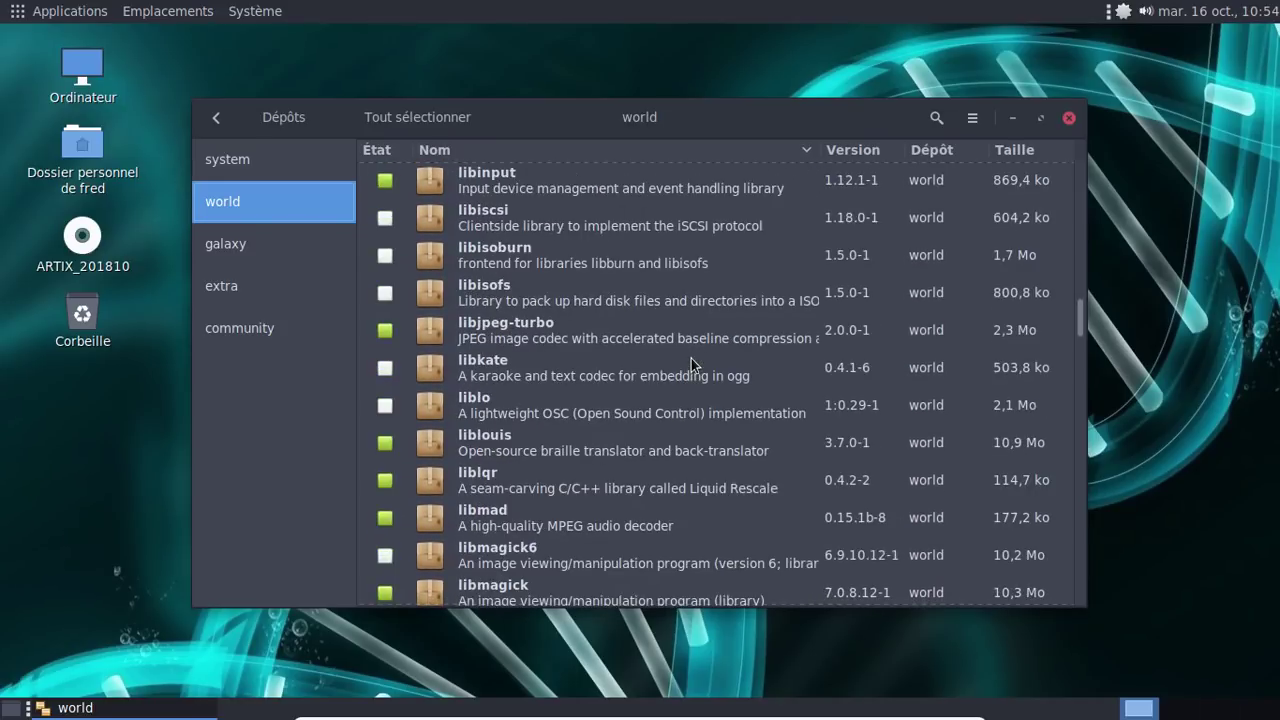
{"action": "scroll", "coordinate": [691, 360], "scroll_direction": "down", "scroll_amount": 2}
{"action": "left_click", "coordinate": [237, 249]}
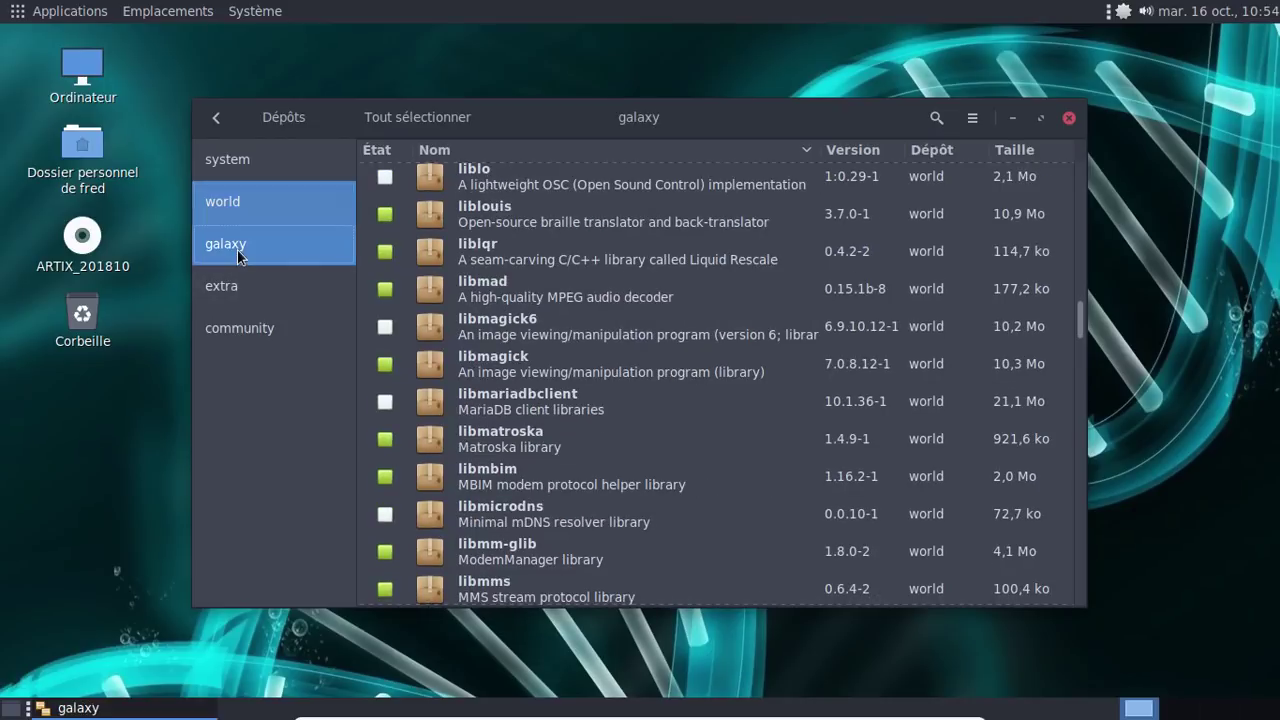
Step: Browse Pamac's categories from Accessoires and Jeux through to the Outils système package list
{"action": "left_click", "coordinate": [214, 118]}
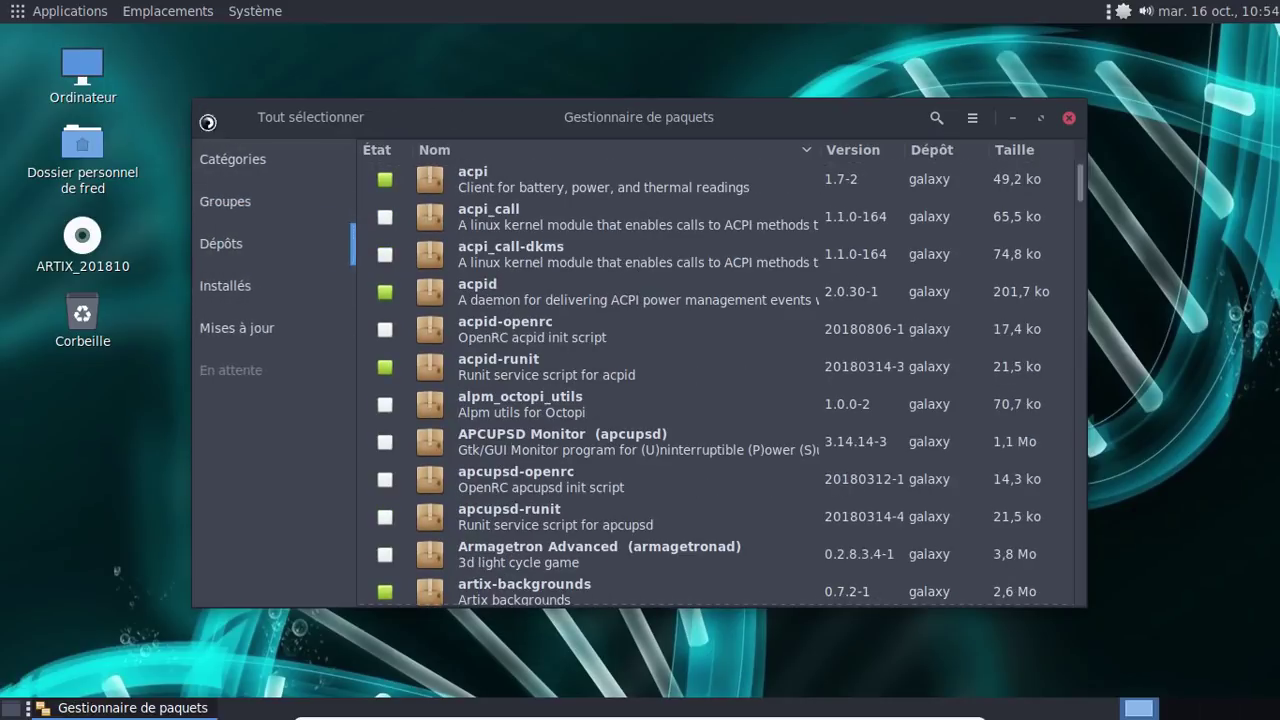
{"action": "left_click", "coordinate": [243, 163]}
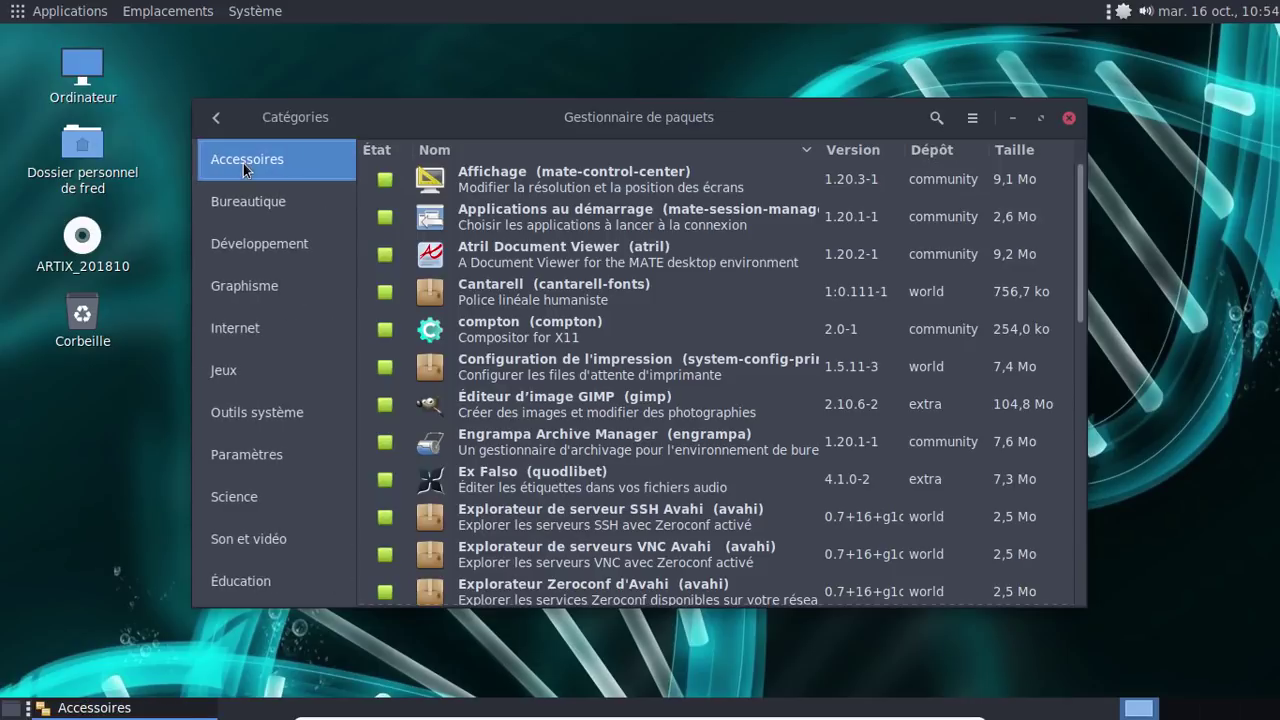
{"action": "scroll", "coordinate": [676, 276], "scroll_direction": "down", "scroll_amount": 8}
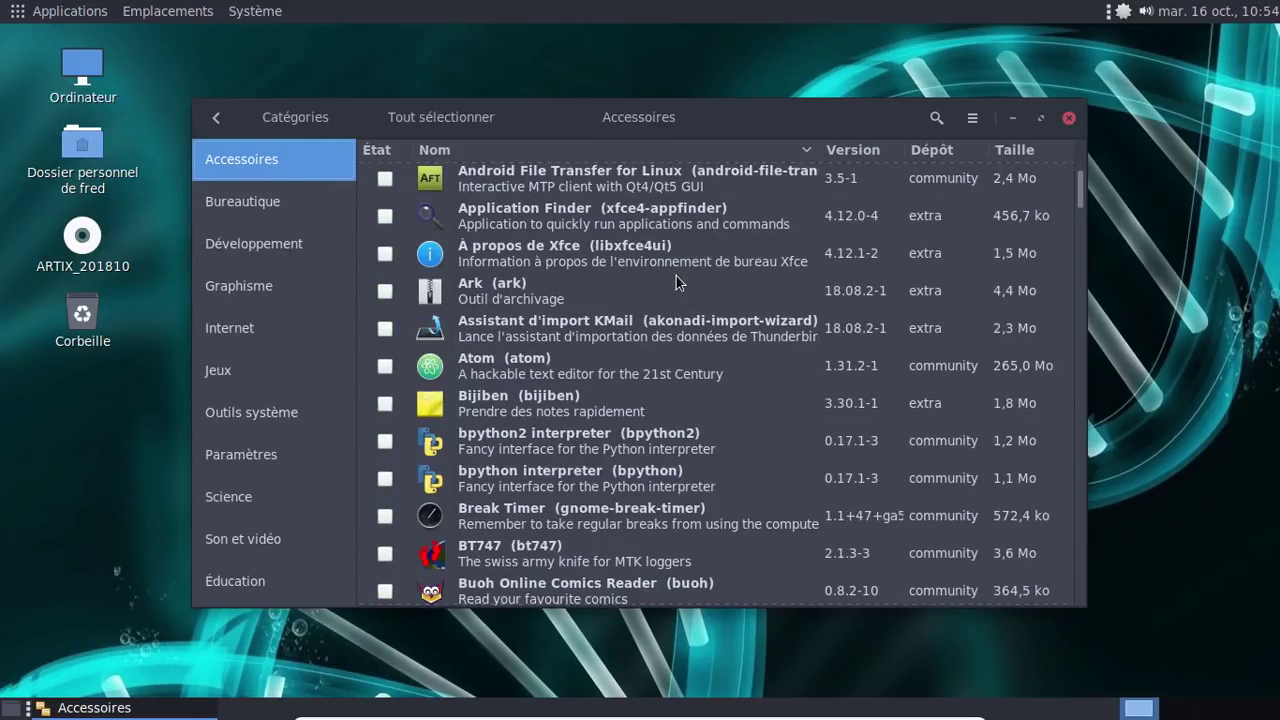
{"action": "scroll", "coordinate": [656, 275], "scroll_direction": "down", "scroll_amount": 3}
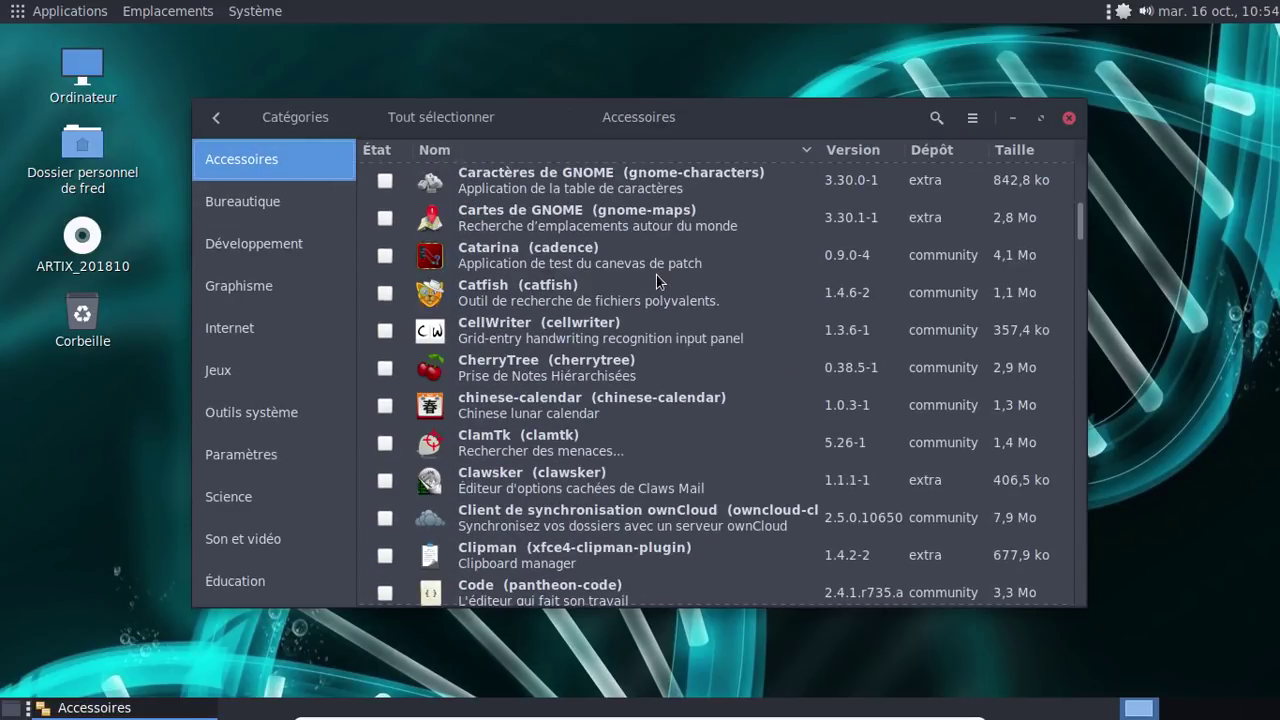
{"action": "left_click", "coordinate": [291, 371]}
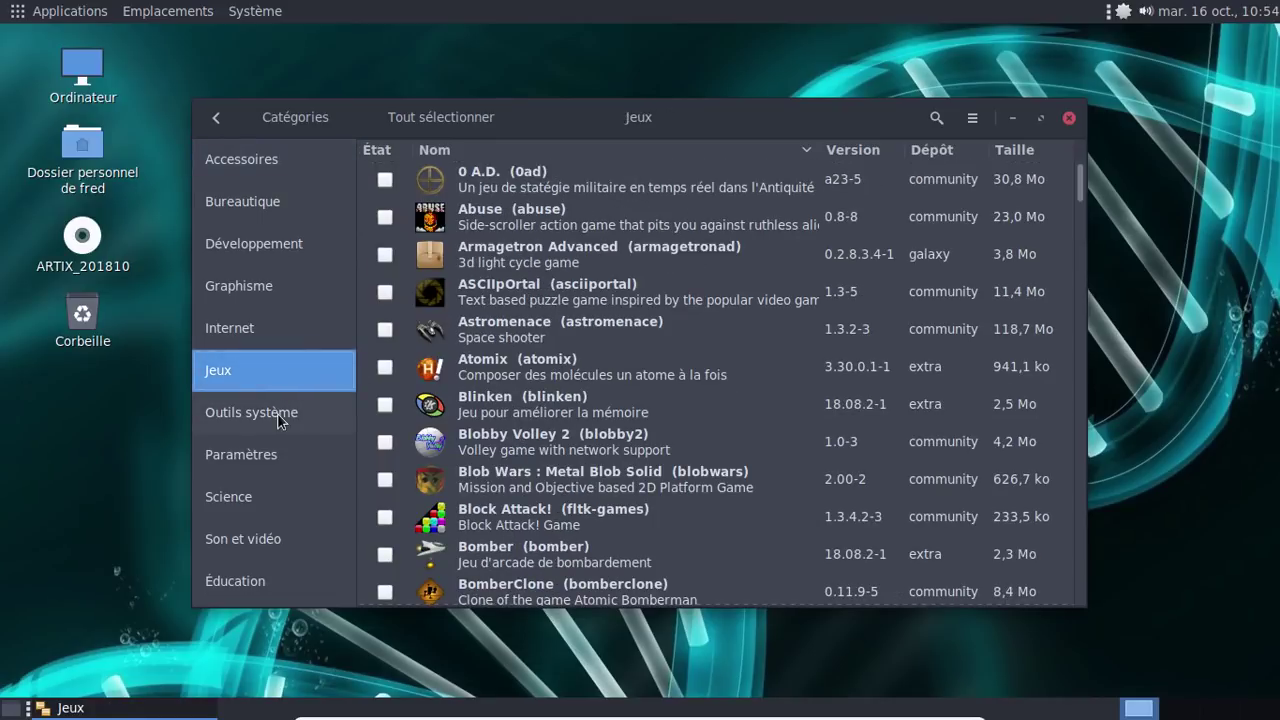
{"action": "left_click", "coordinate": [277, 413]}
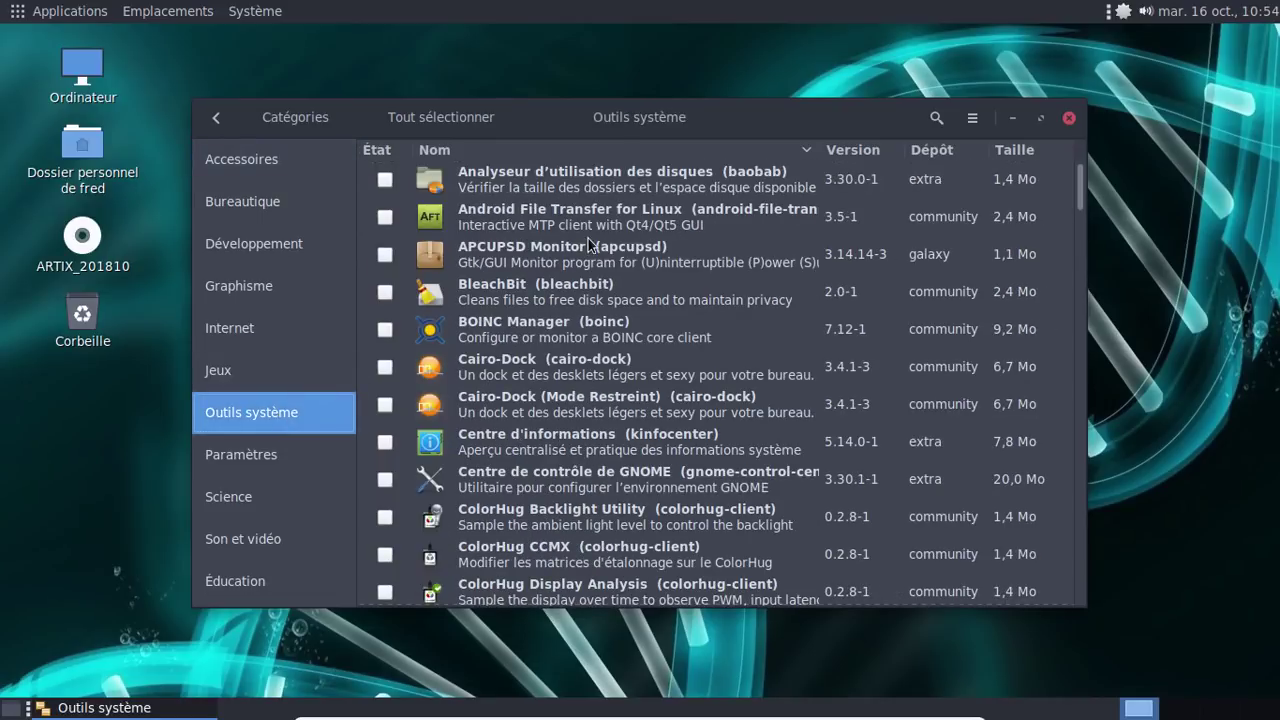
{"action": "scroll", "coordinate": [588, 238], "scroll_direction": "down", "scroll_amount": 1}
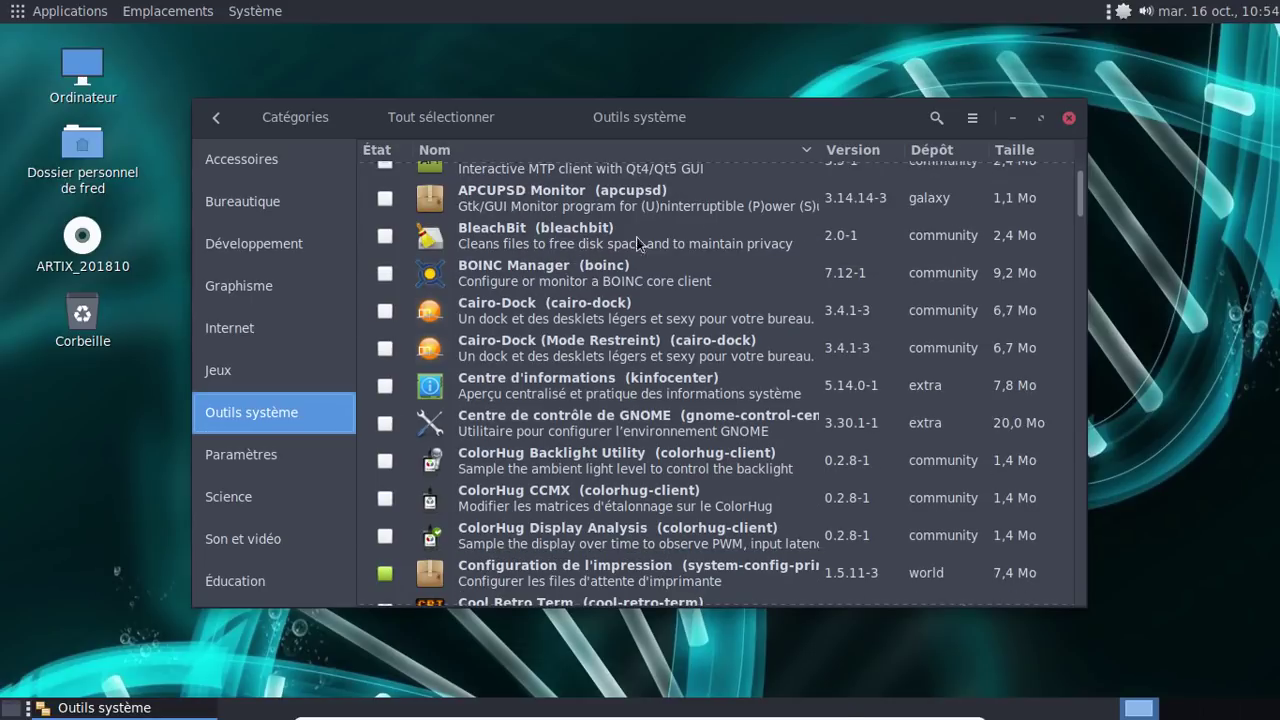
{"action": "left_click", "coordinate": [932, 119]}
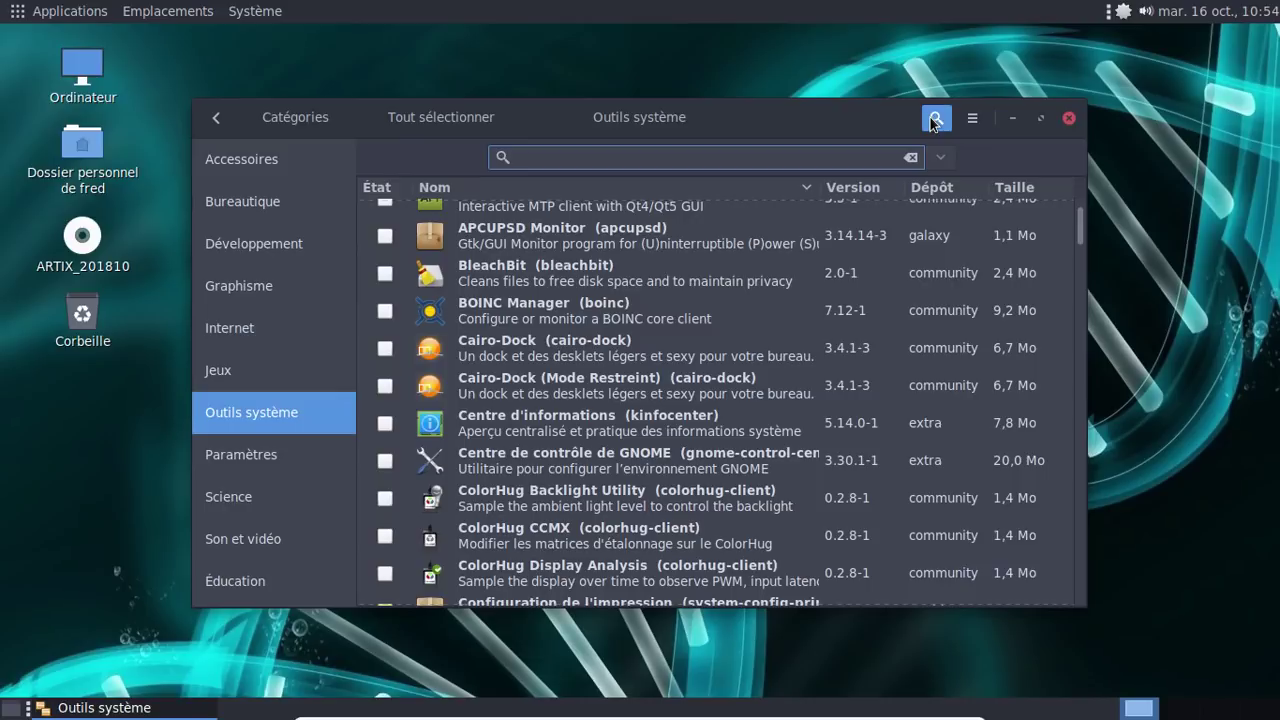
Step: Search Pamac for gnome-disk and mark Disques de GNOME for installation
{"action": "type", "text": "gnome-disk"}
{"action": "left_click", "coordinate": [220, 218]}
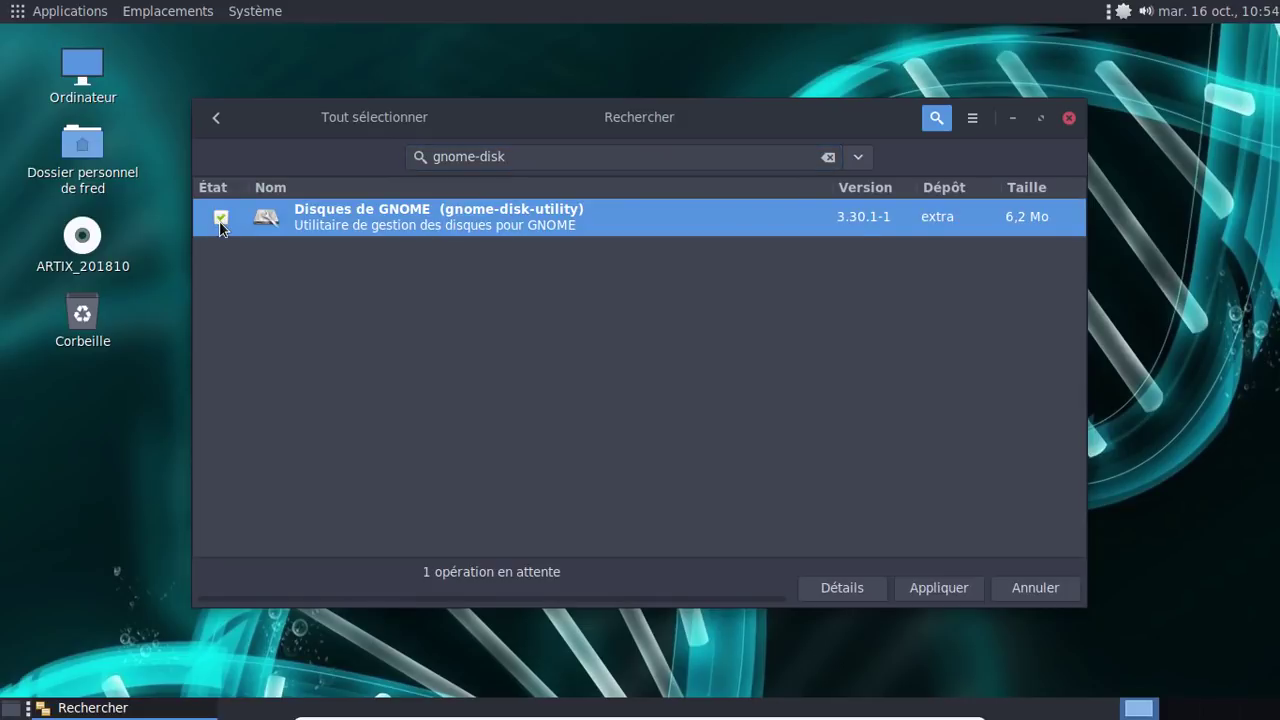
Step: Apply and confirm installing gnome-disk-utility with libpwquality, authenticating with the account password
{"action": "left_click", "coordinate": [950, 596]}
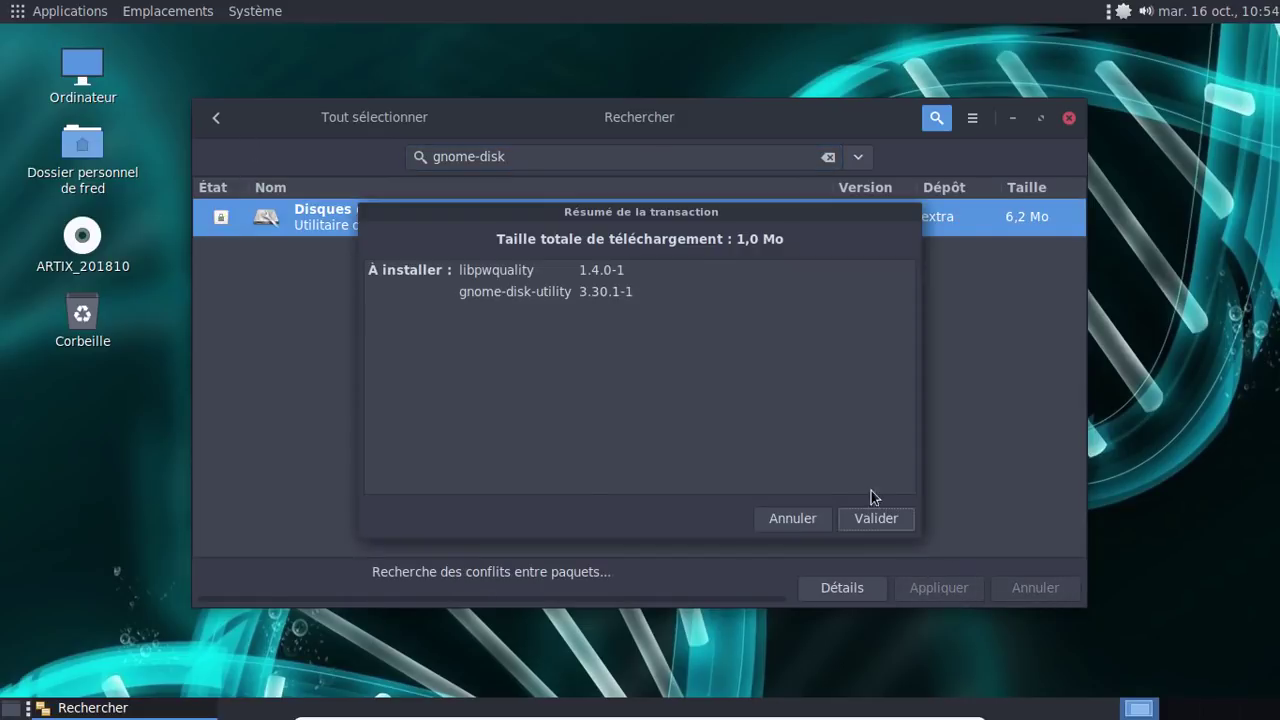
{"action": "left_click", "coordinate": [876, 515]}
{"action": "type", "text": "•"}
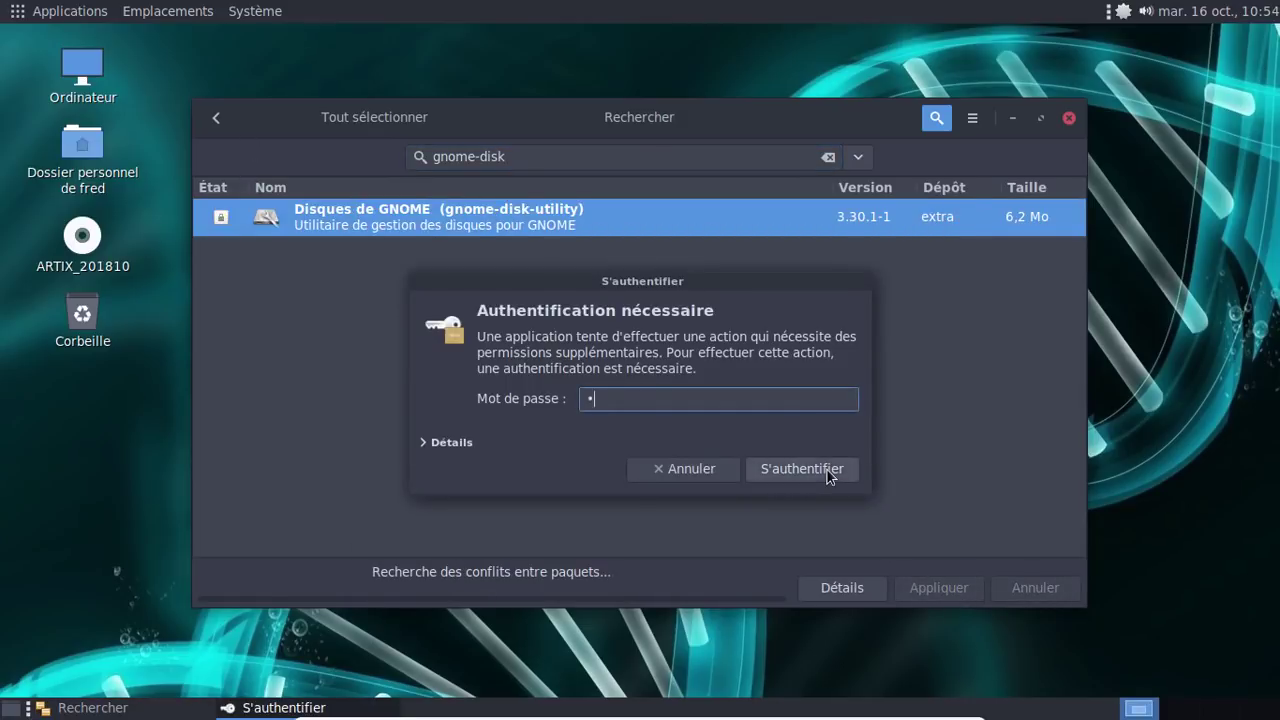
{"action": "type", "text": "•••••••"}
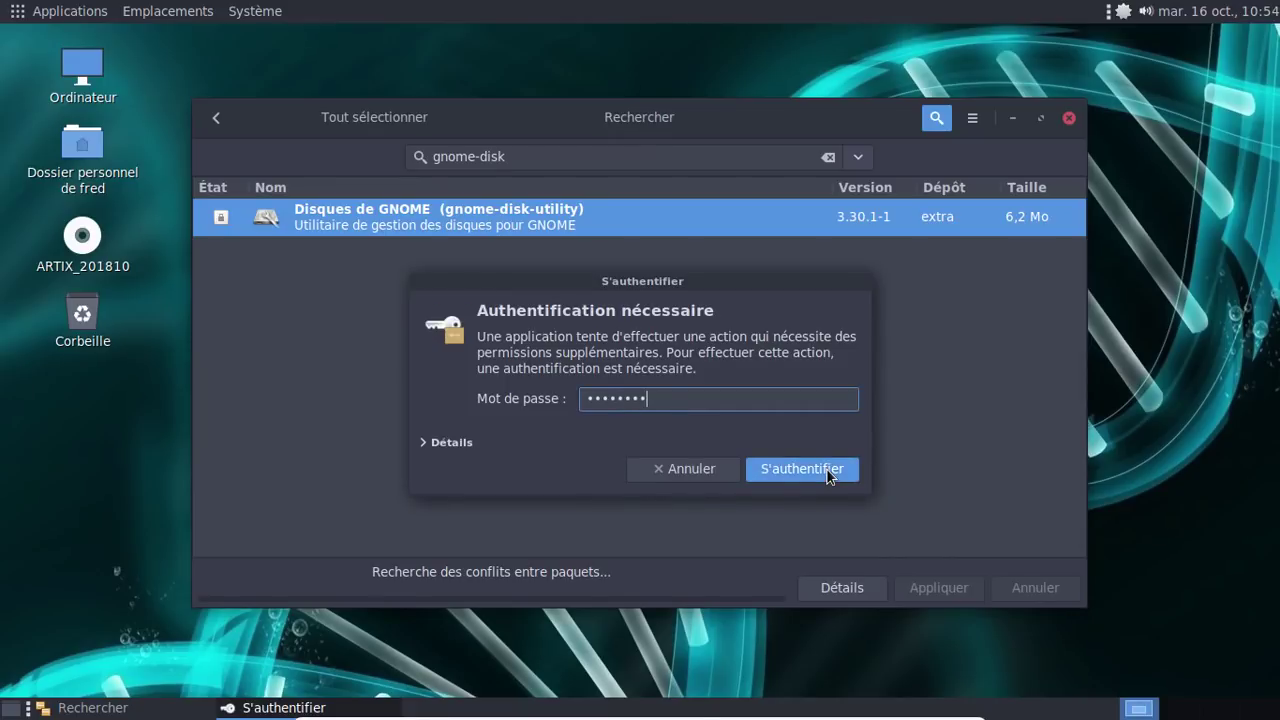
{"action": "left_click", "coordinate": [827, 470]}
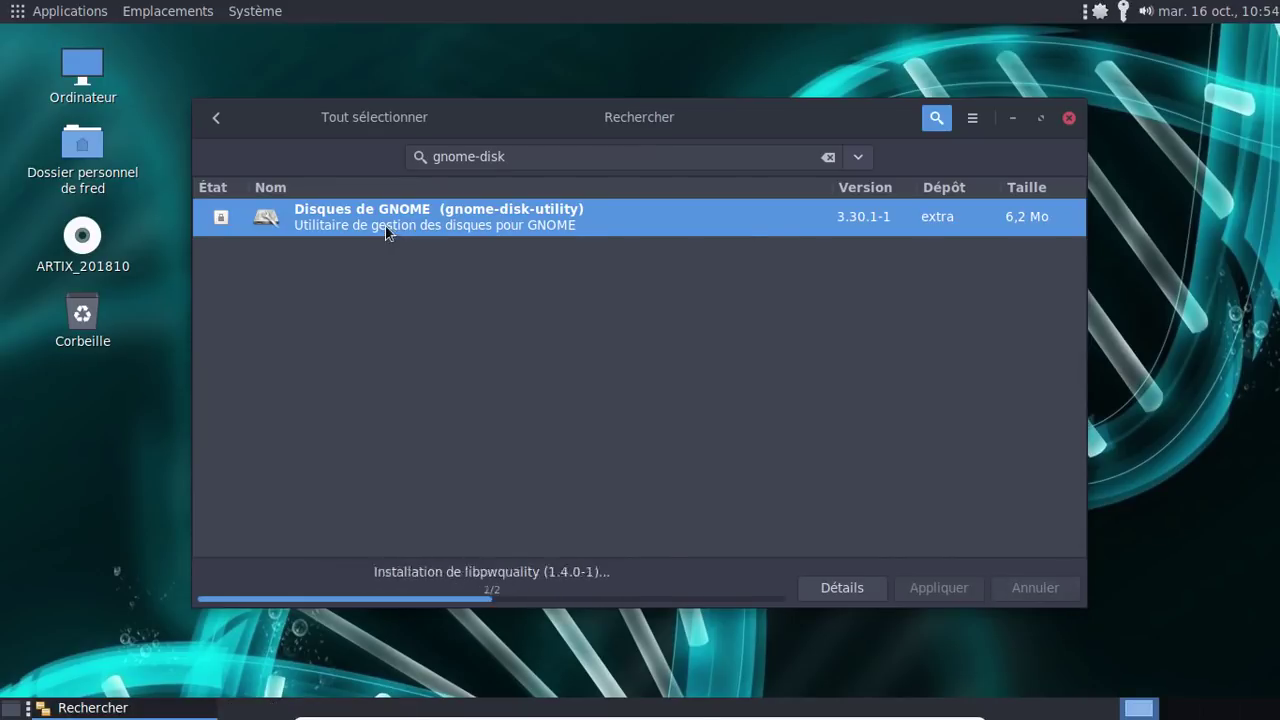
Step: Browse the Applications menu and dismiss it without launching anything
{"action": "left_click", "coordinate": [68, 14]}
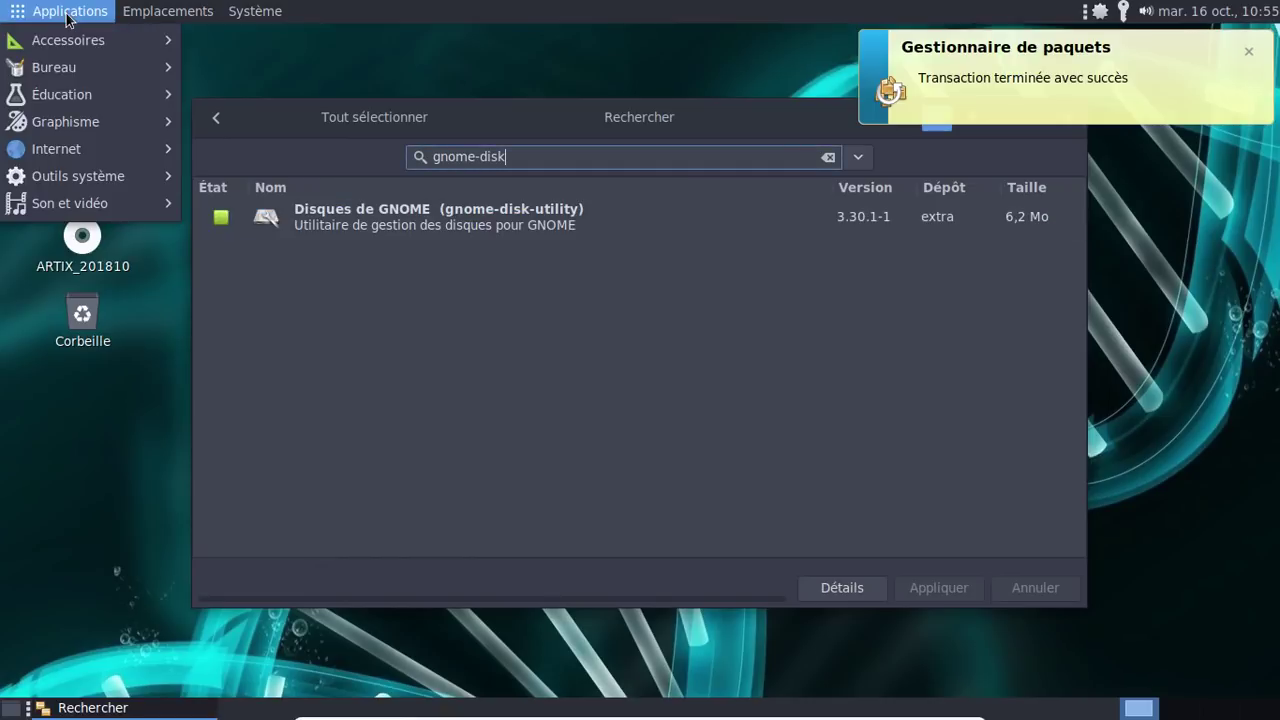
{"action": "mouse_move", "coordinate": [68, 40]}
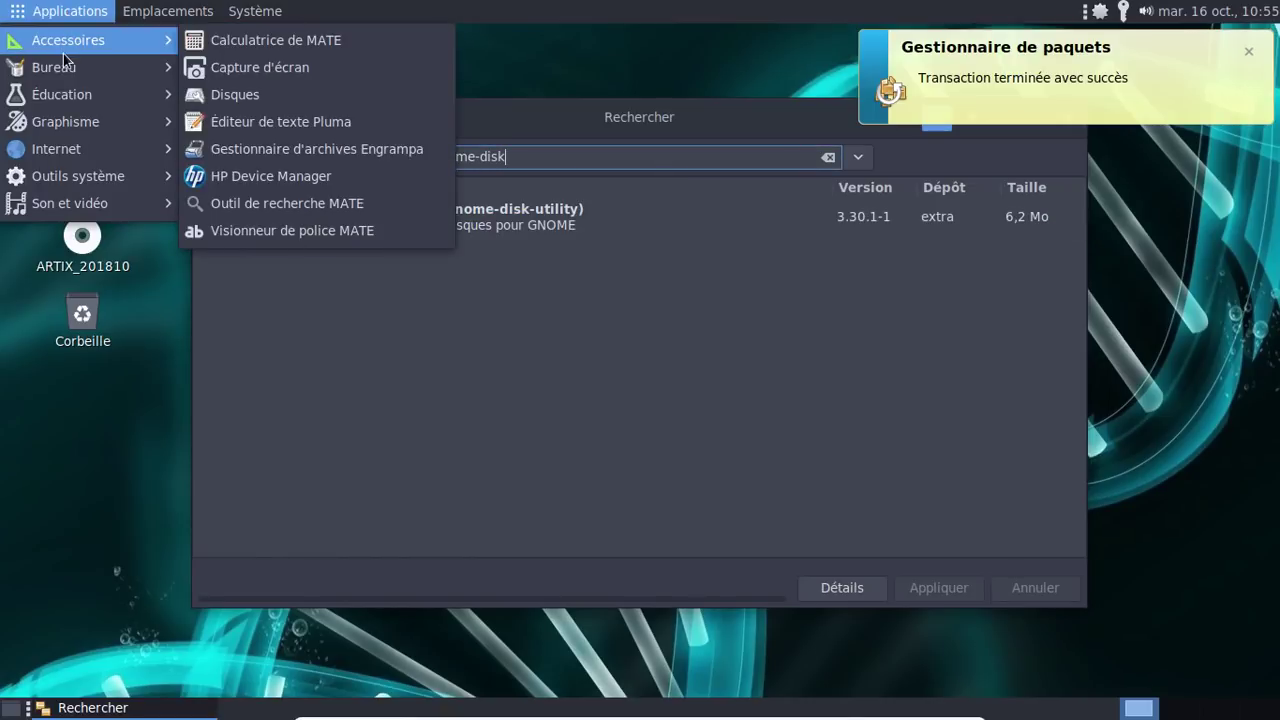
{"action": "mouse_move", "coordinate": [60, 72]}
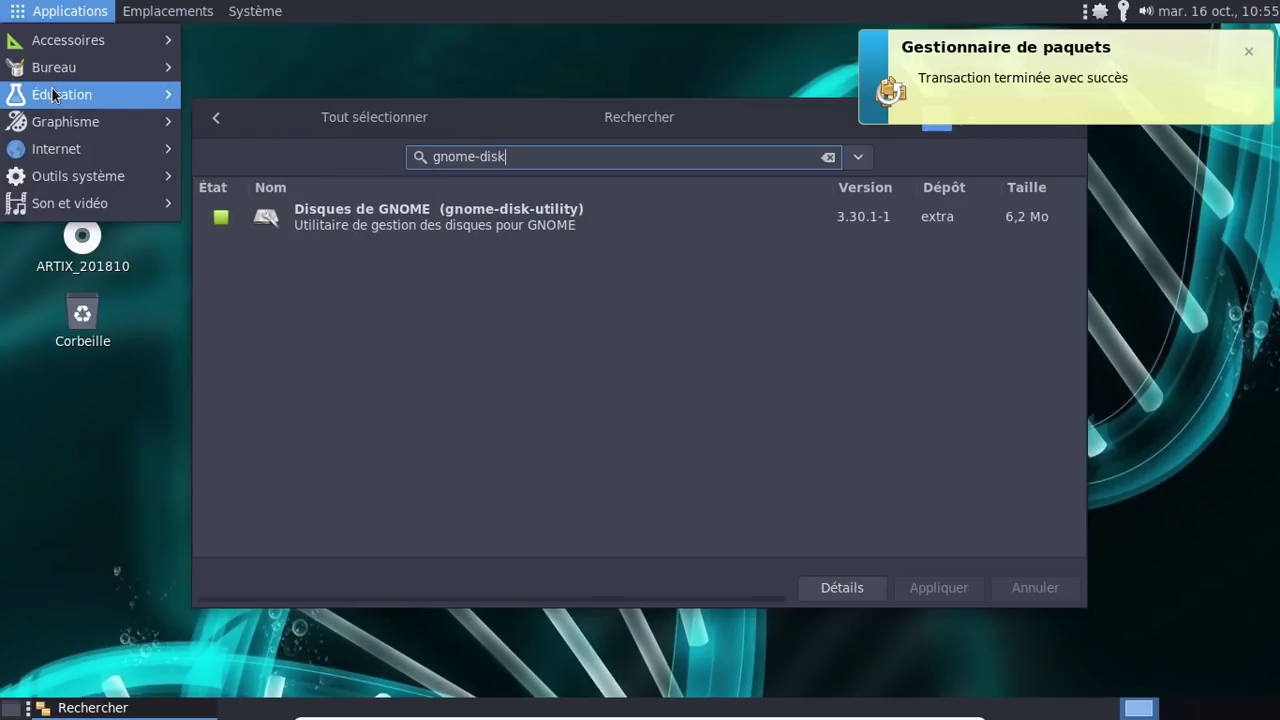
{"action": "mouse_move", "coordinate": [49, 109]}
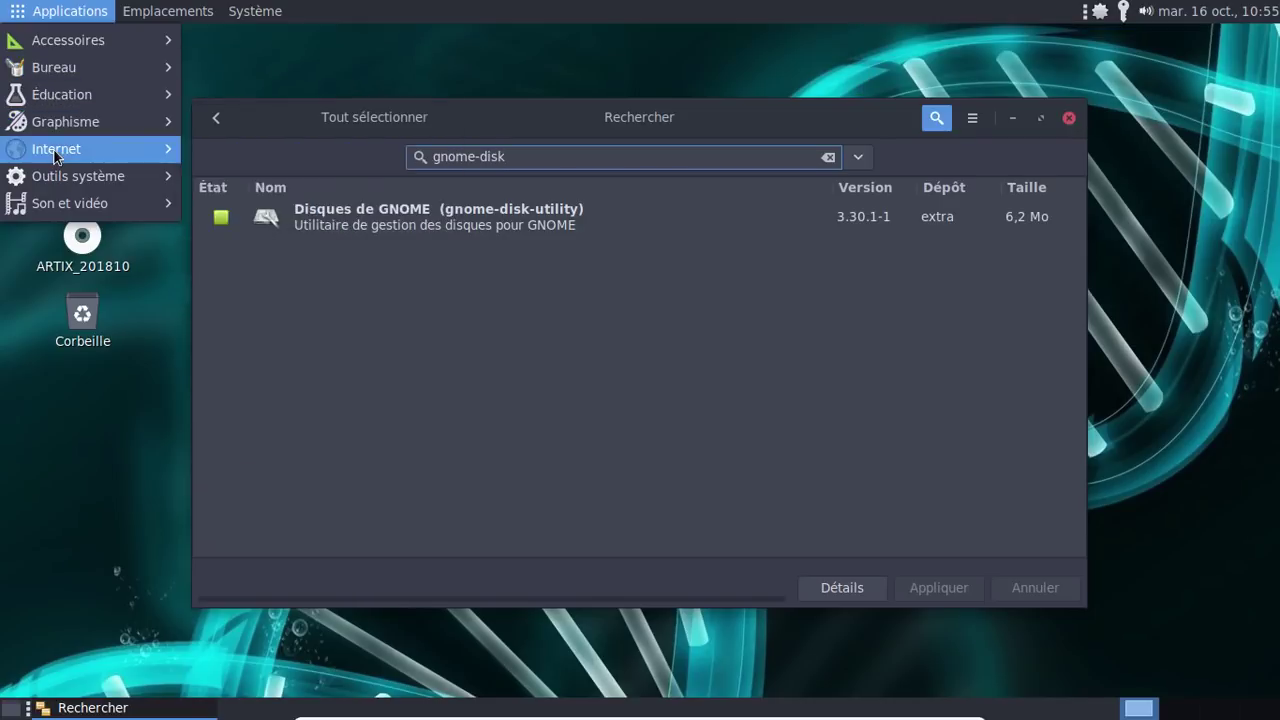
{"action": "mouse_move", "coordinate": [55, 155]}
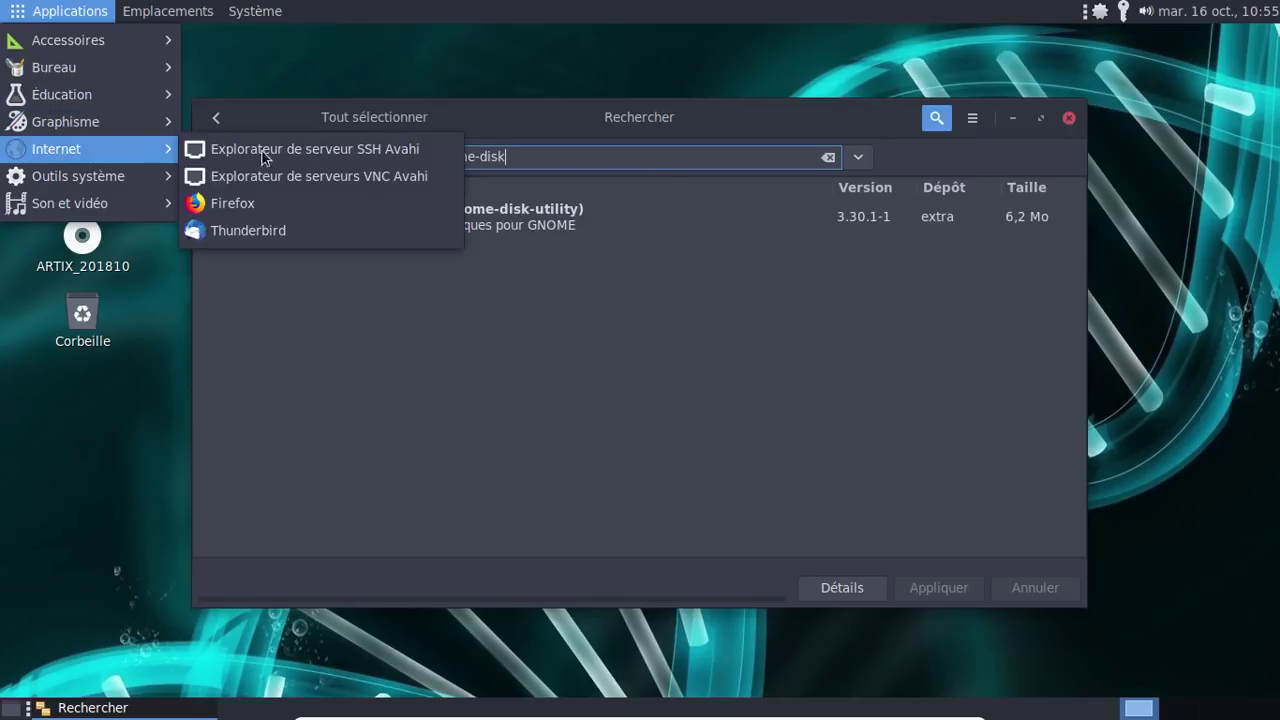
{"action": "left_click", "coordinate": [580, 166]}
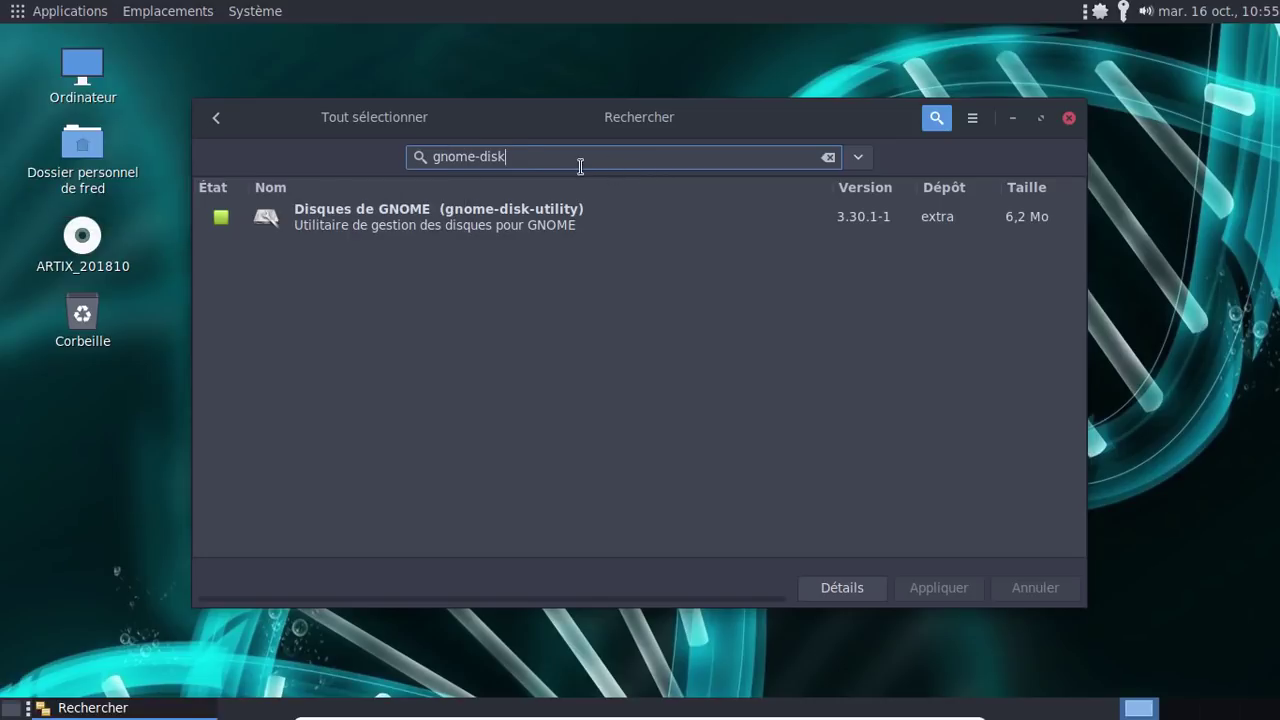
Step: Reopen and close the Applications menu, then return to Pamac's main package list
{"action": "left_click", "coordinate": [66, 11]}
{"action": "mouse_move", "coordinate": [64, 175]}
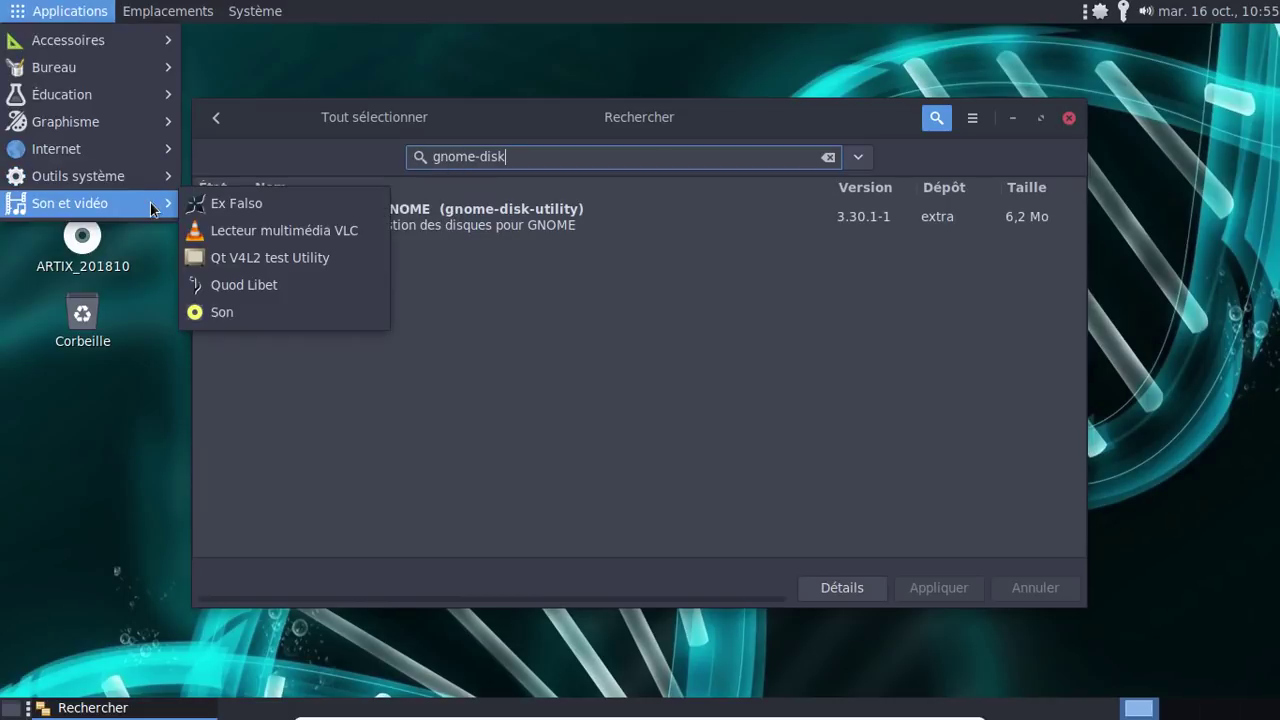
{"action": "left_click", "coordinate": [631, 346]}
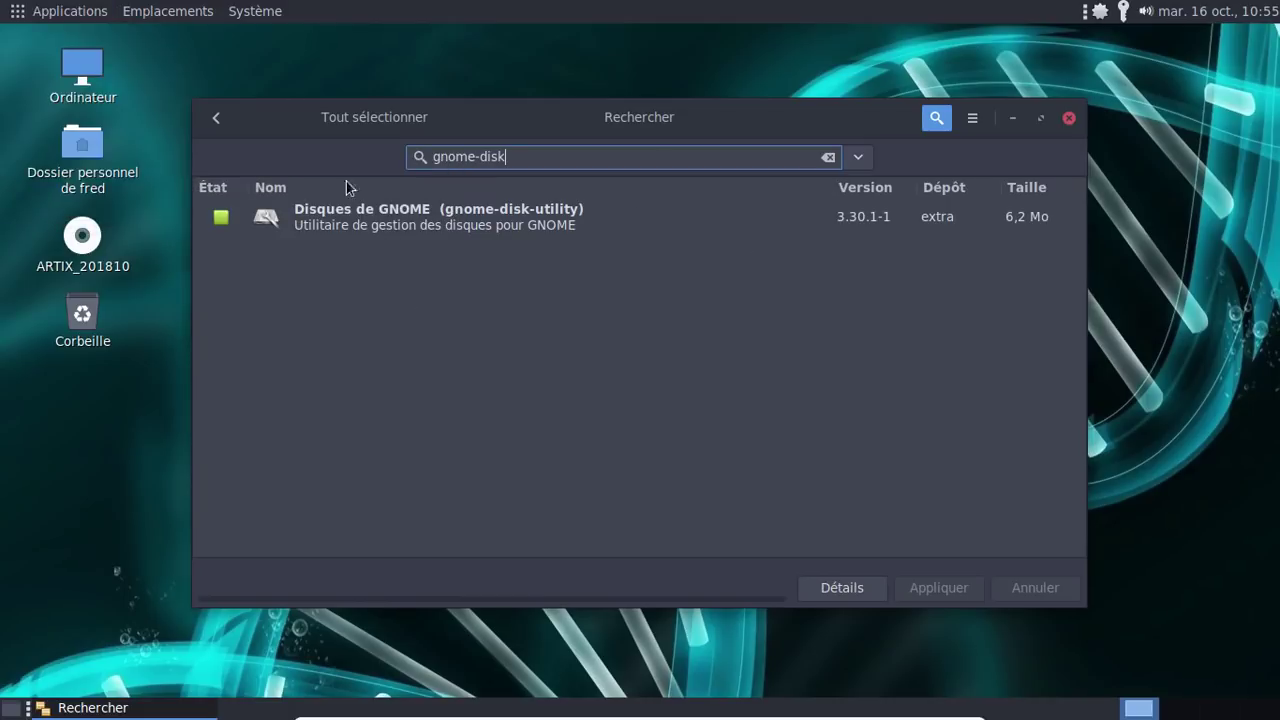
{"action": "left_click", "coordinate": [215, 117]}
{"action": "scroll", "coordinate": [723, 319], "scroll_direction": "down", "scroll_amount": 12}
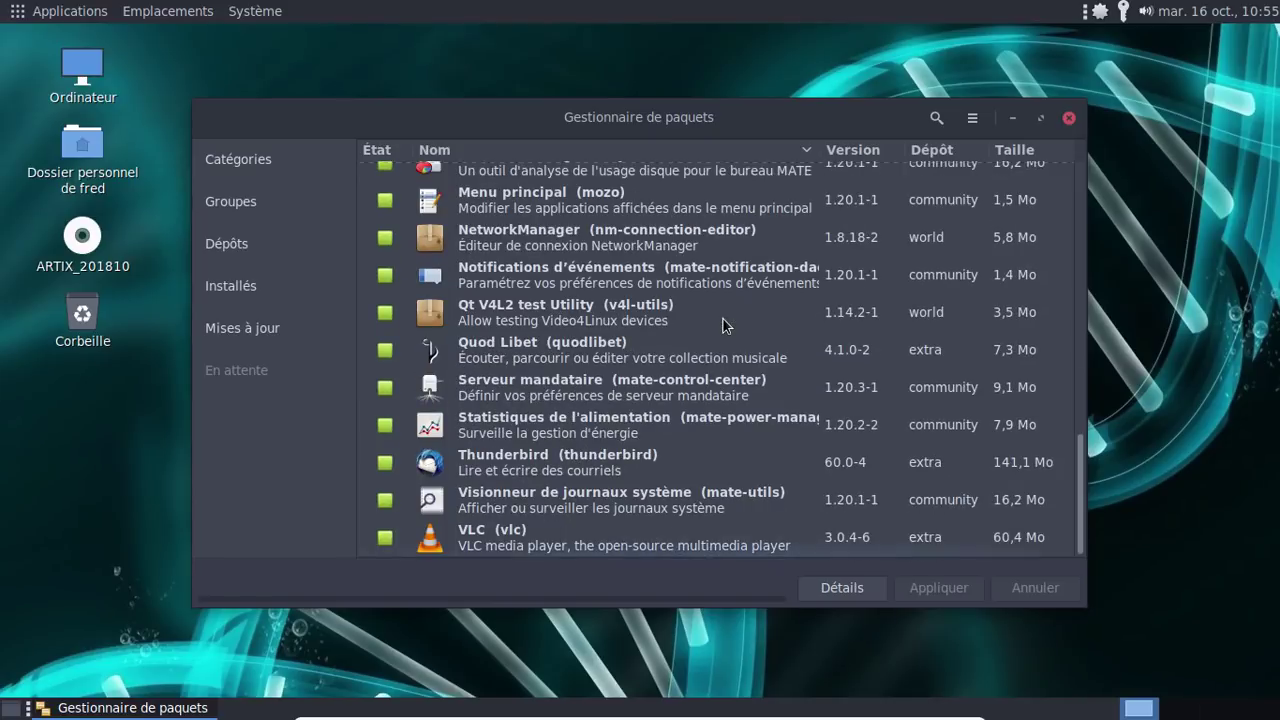
Step: Check Mises à jour and Installés > Étrangers in Pamac, then close the package manager
{"action": "left_click", "coordinate": [227, 329]}
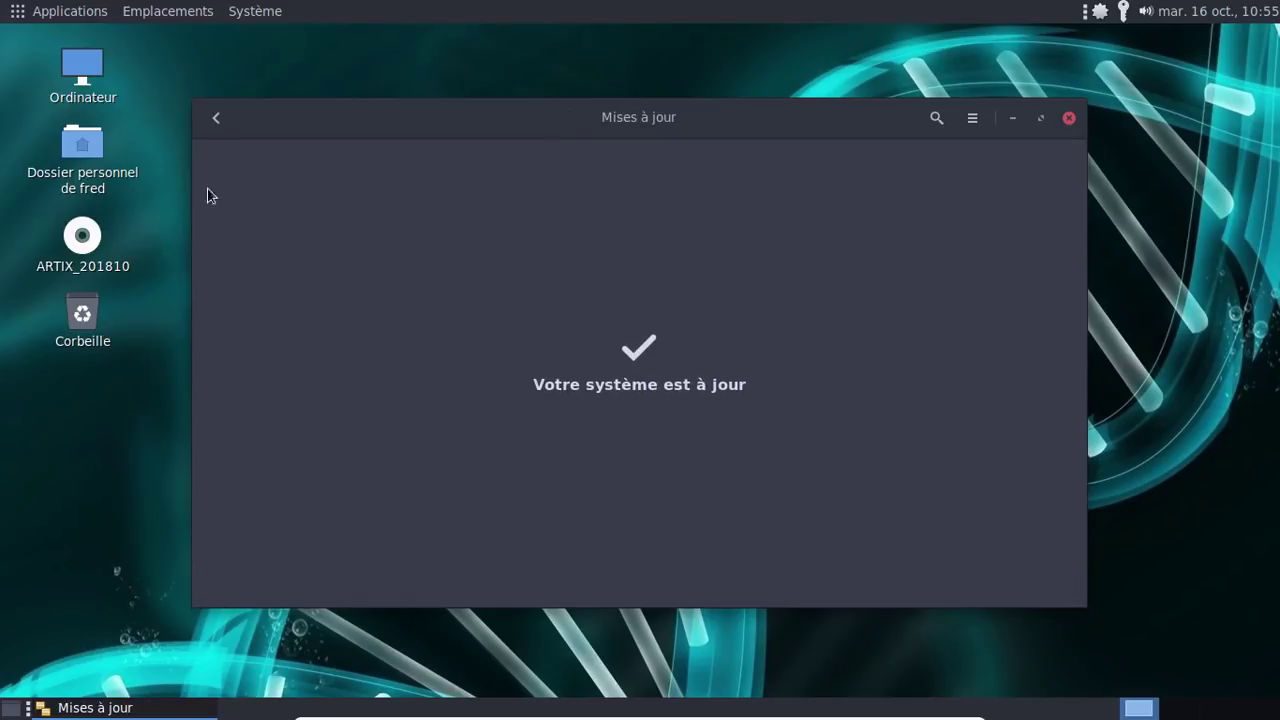
{"action": "left_click", "coordinate": [215, 117]}
{"action": "left_click", "coordinate": [243, 332]}
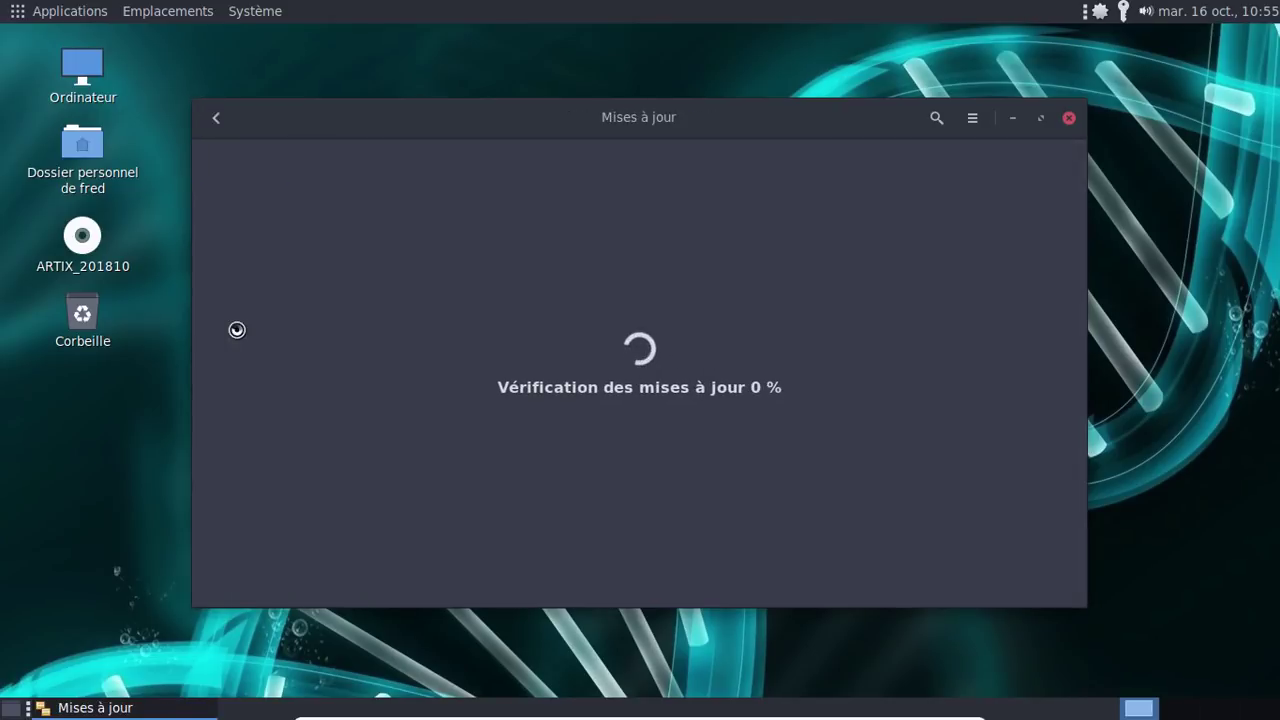
{"action": "left_click", "coordinate": [218, 122]}
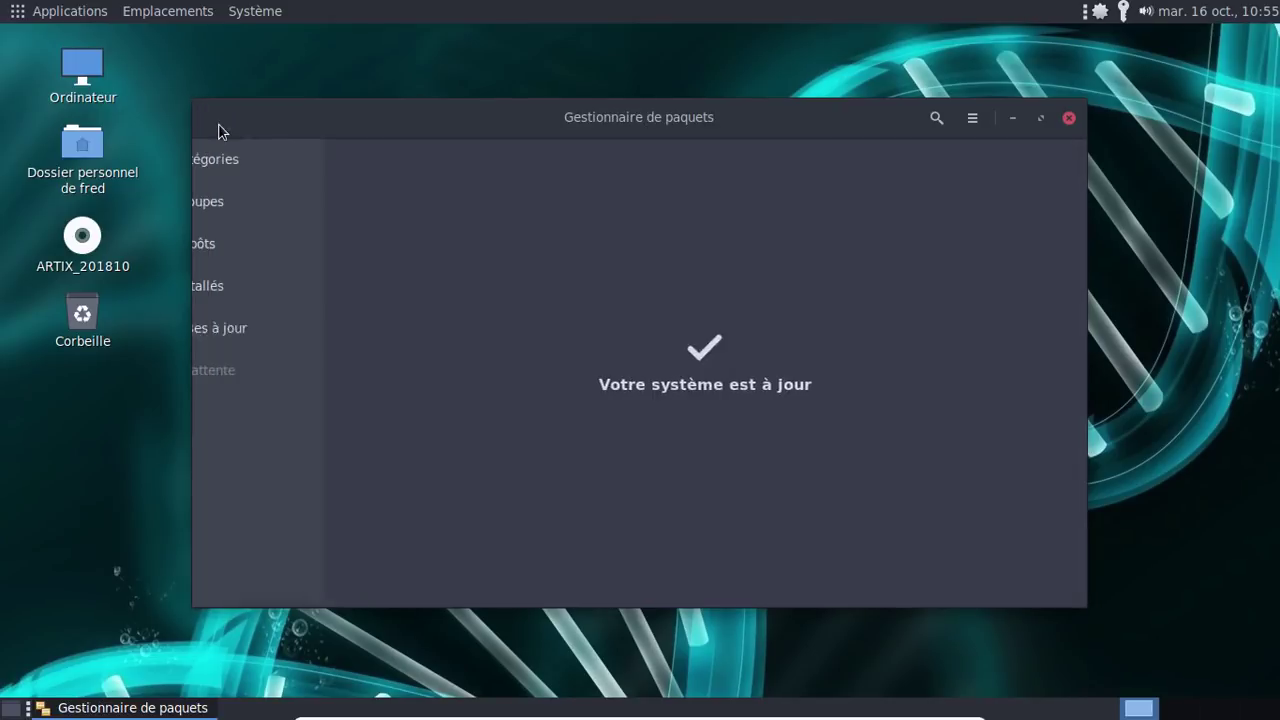
{"action": "left_click", "coordinate": [239, 292]}
{"action": "left_click", "coordinate": [239, 292]}
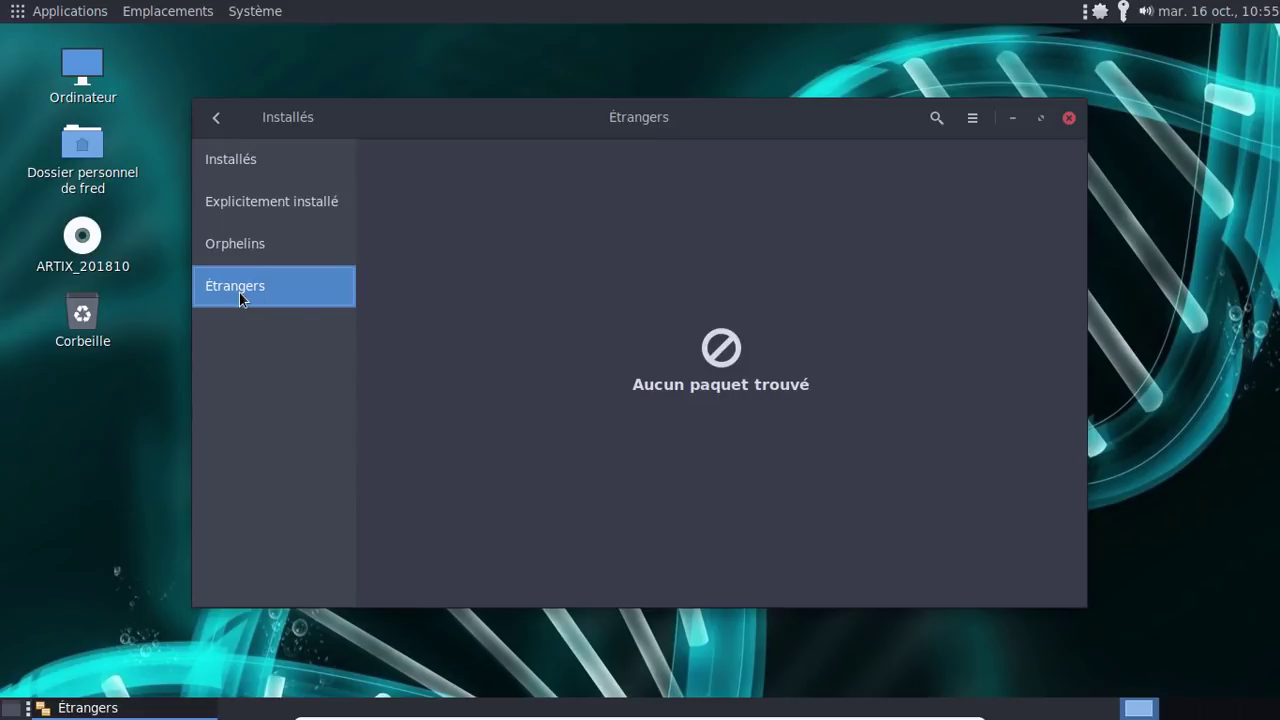
{"action": "left_click", "coordinate": [1068, 120]}
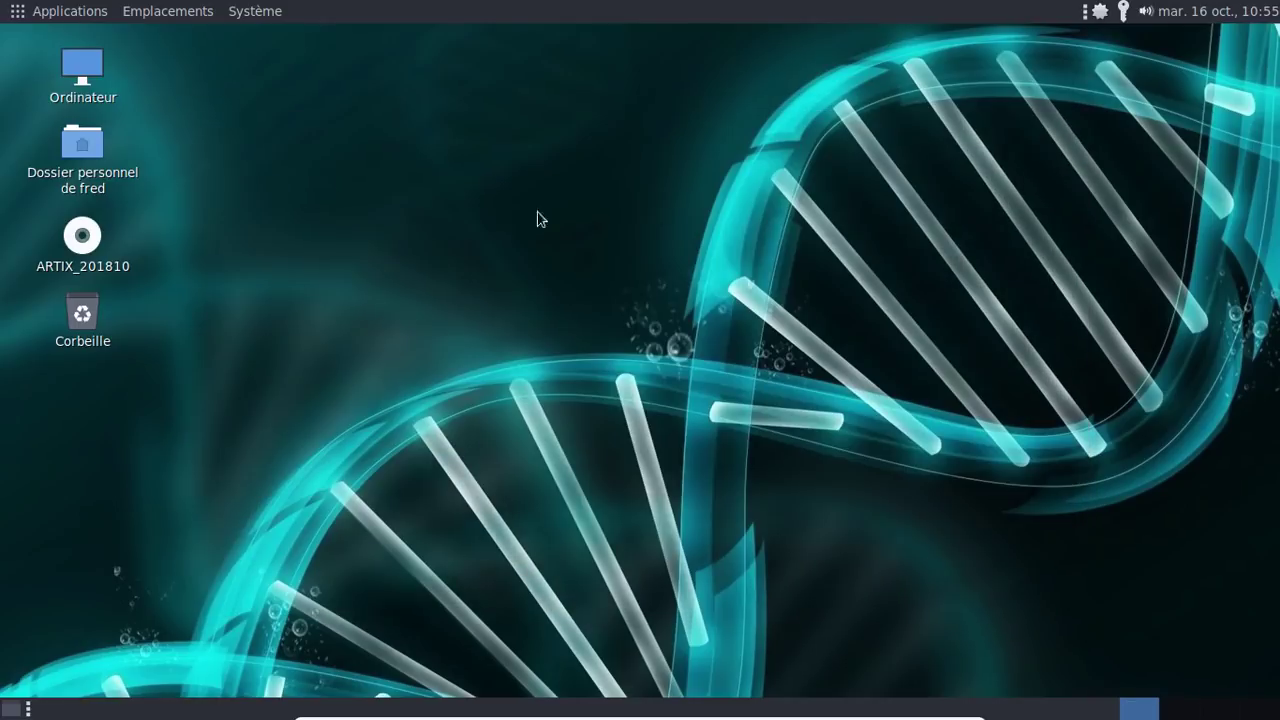
Step: Launch MATE Terminal from Applications > Outils système
{"action": "left_click", "coordinate": [109, 172]}
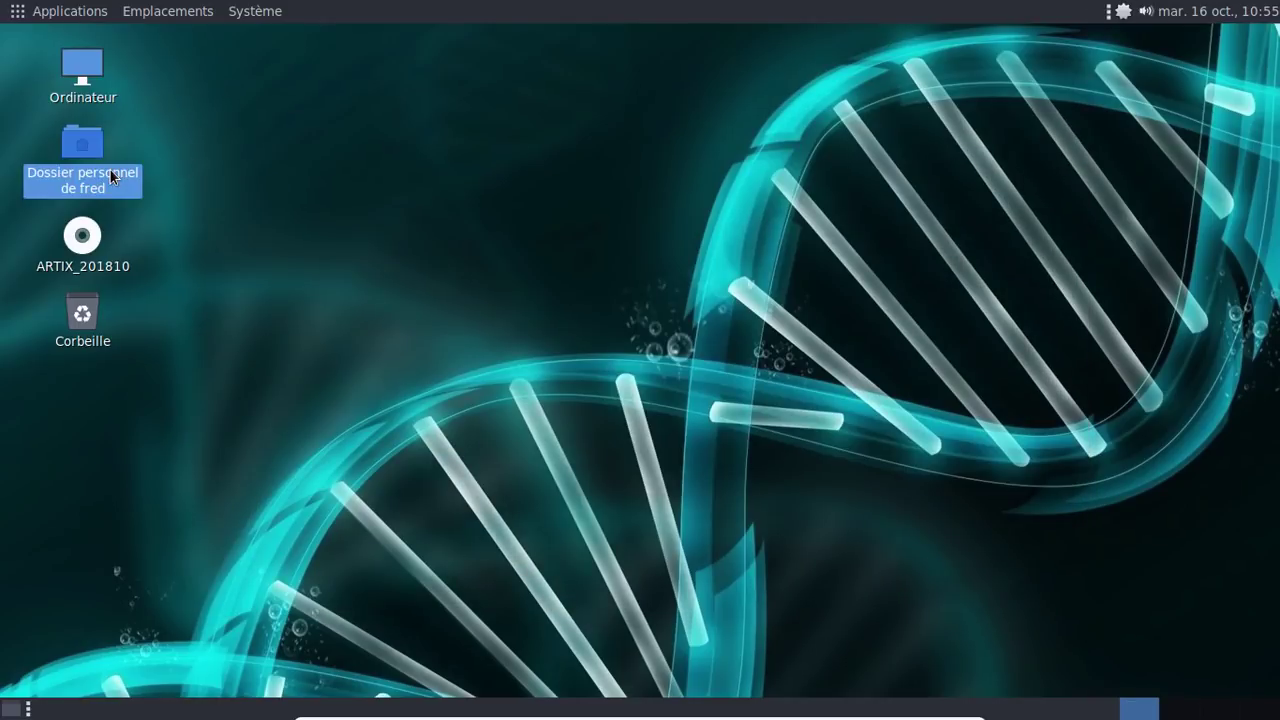
{"action": "left_click", "coordinate": [70, 12]}
{"action": "mouse_move", "coordinate": [115, 177]}
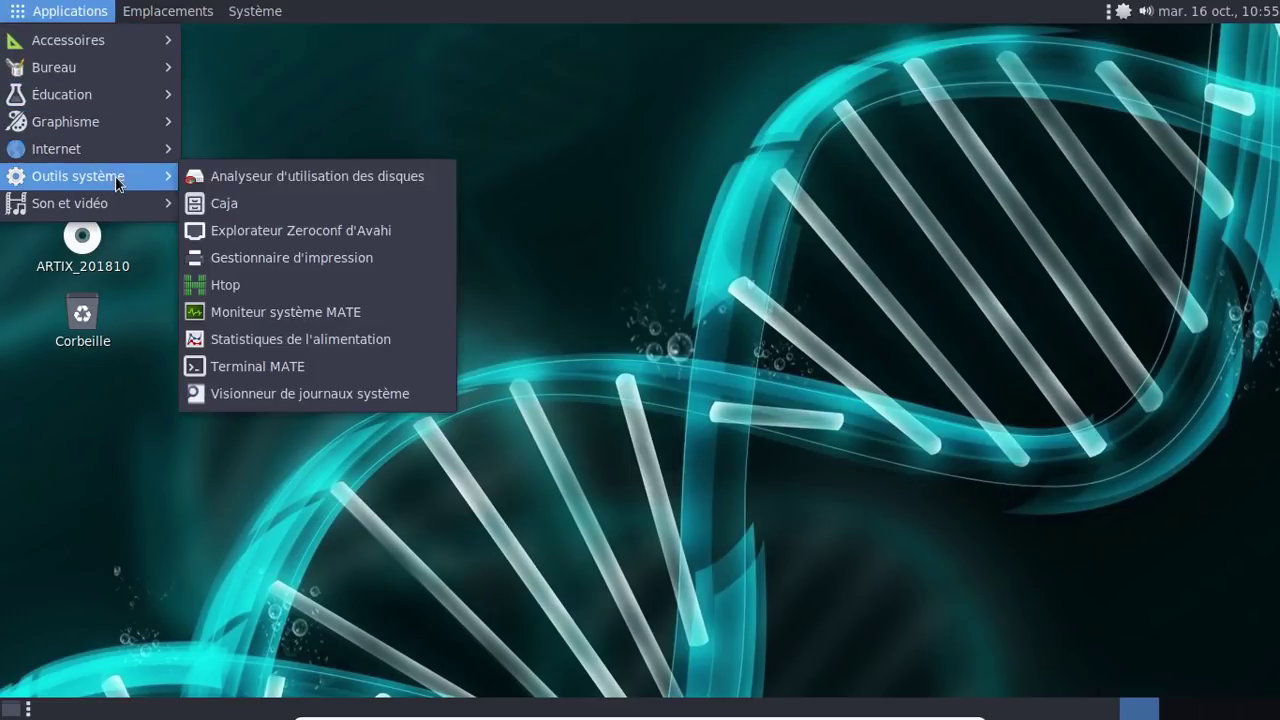
{"action": "left_click", "coordinate": [344, 370]}
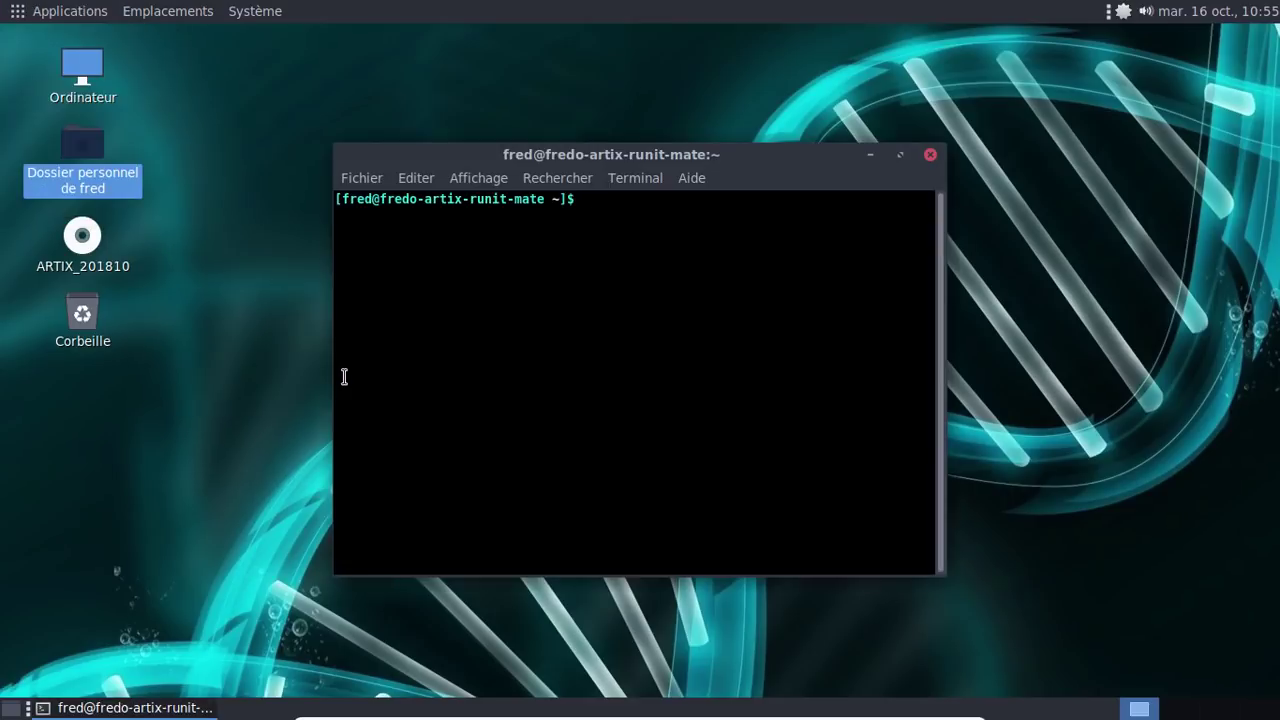
Step: Run neofetch to display the Artix system summary, then close the terminal
{"action": "type", "text": "neofetch"}
{"action": "key", "text": "Return"}
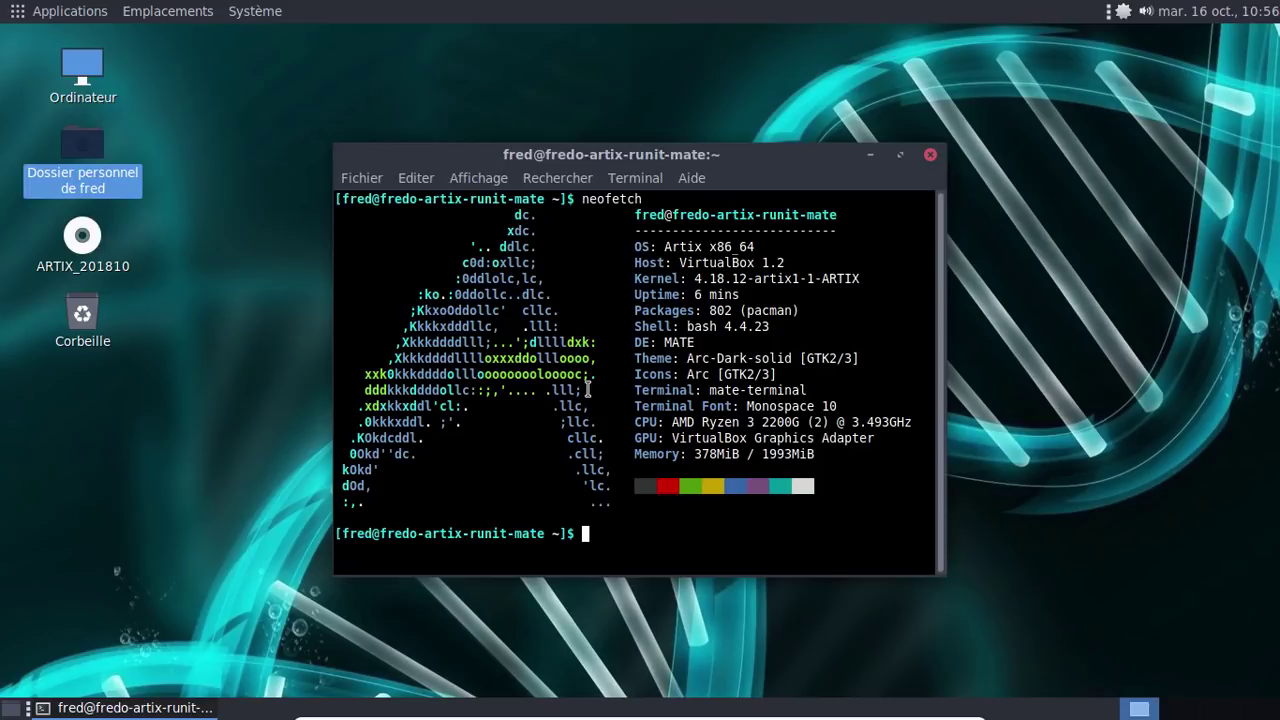
{"action": "left_click", "coordinate": [929, 156]}
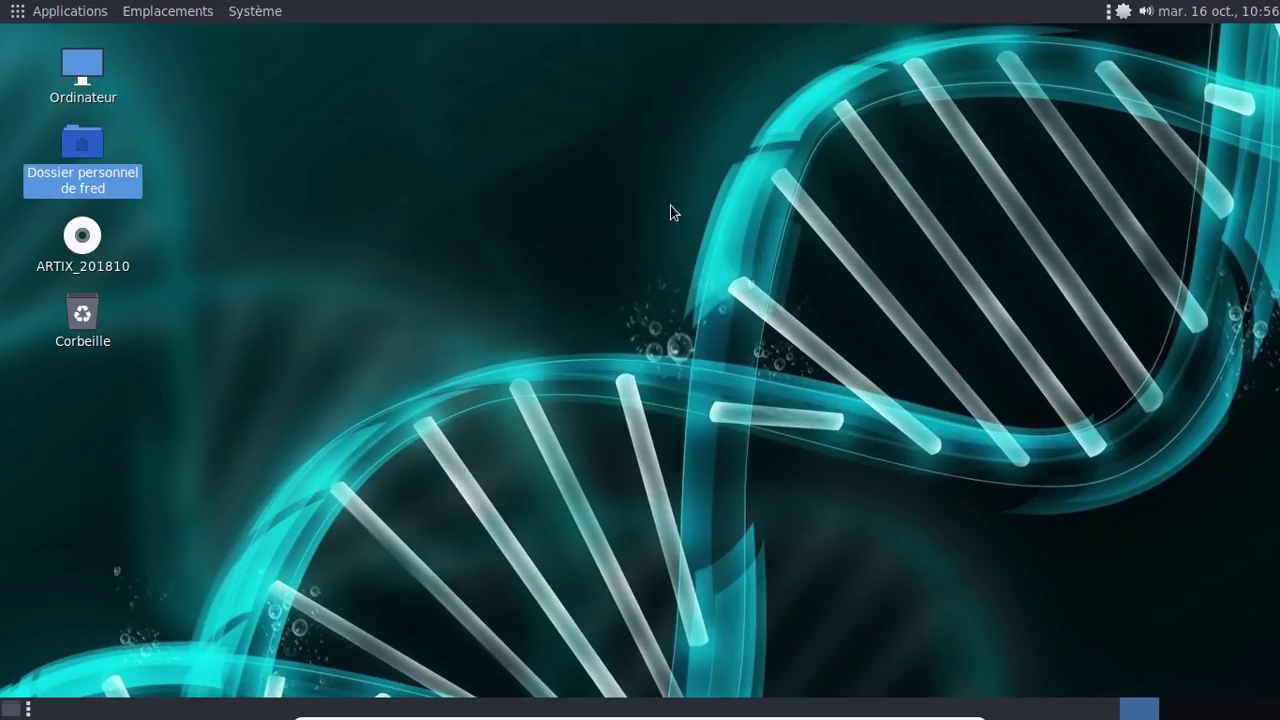
{"action": "left_click", "coordinate": [394, 200]}
Step: Open MATE System Monitor, view its Système tab summary, then close it
{"action": "left_click", "coordinate": [69, 14]}
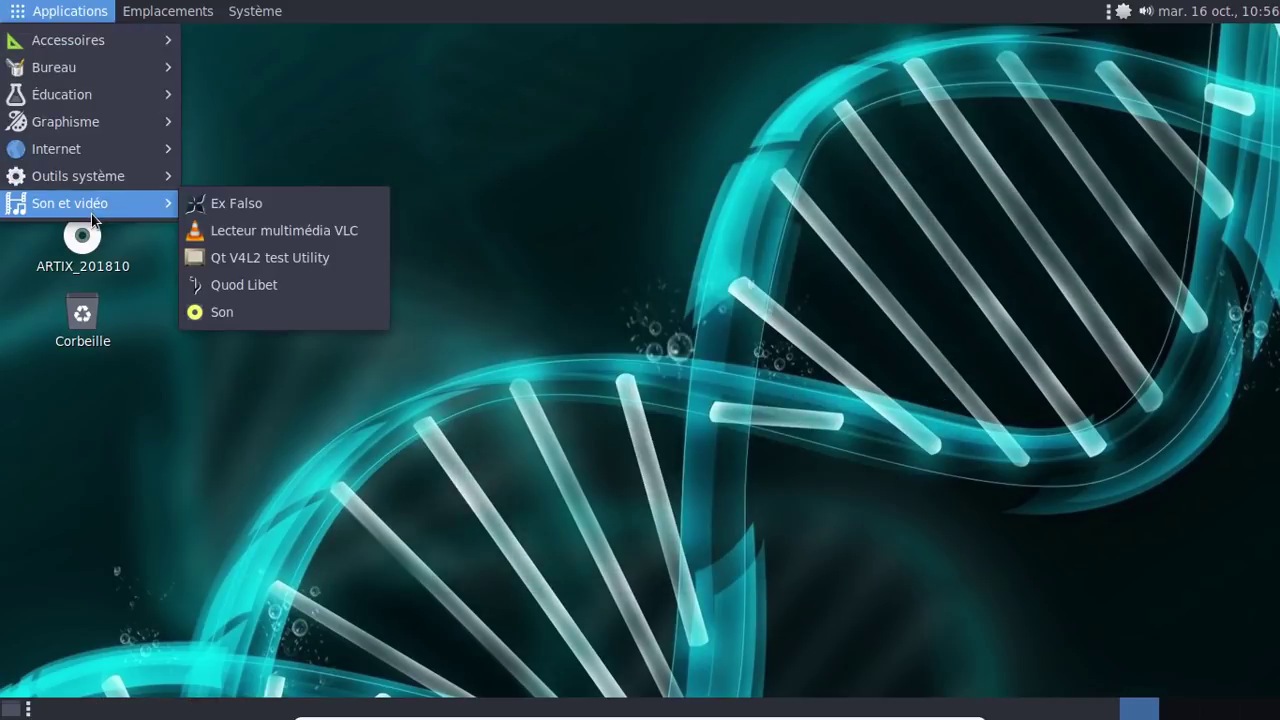
{"action": "mouse_move", "coordinate": [97, 181]}
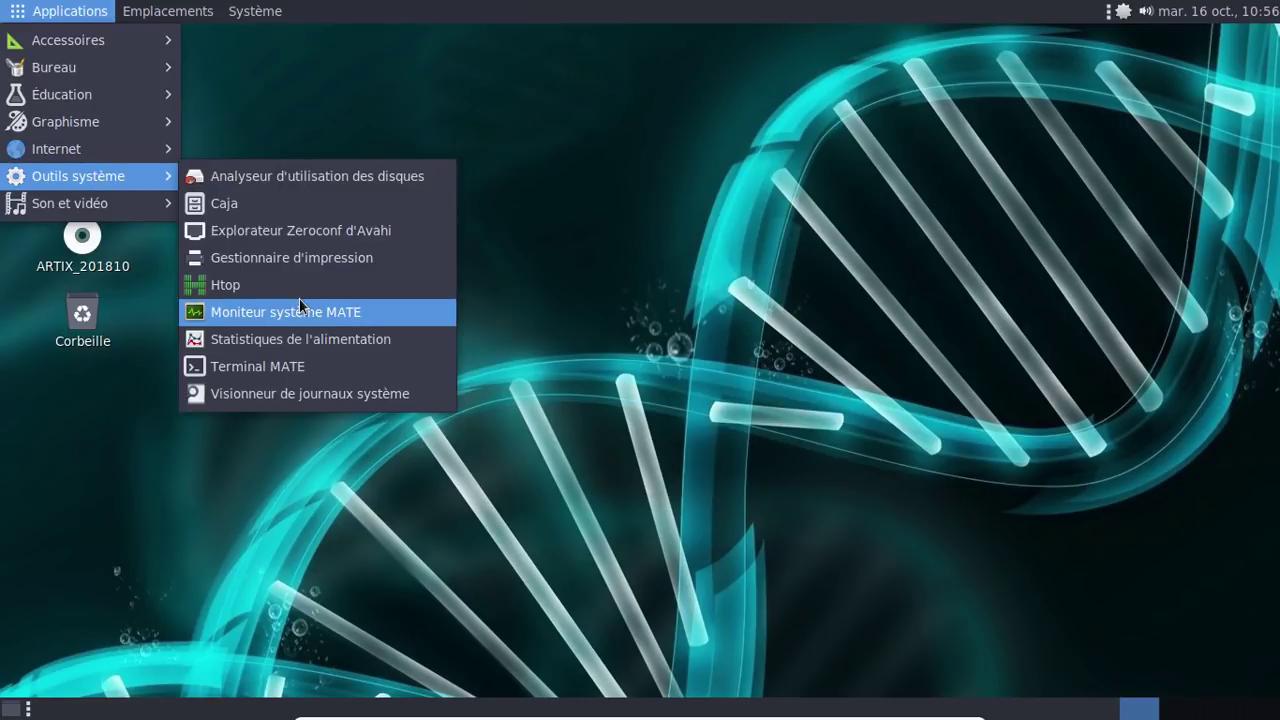
{"action": "left_click", "coordinate": [300, 301]}
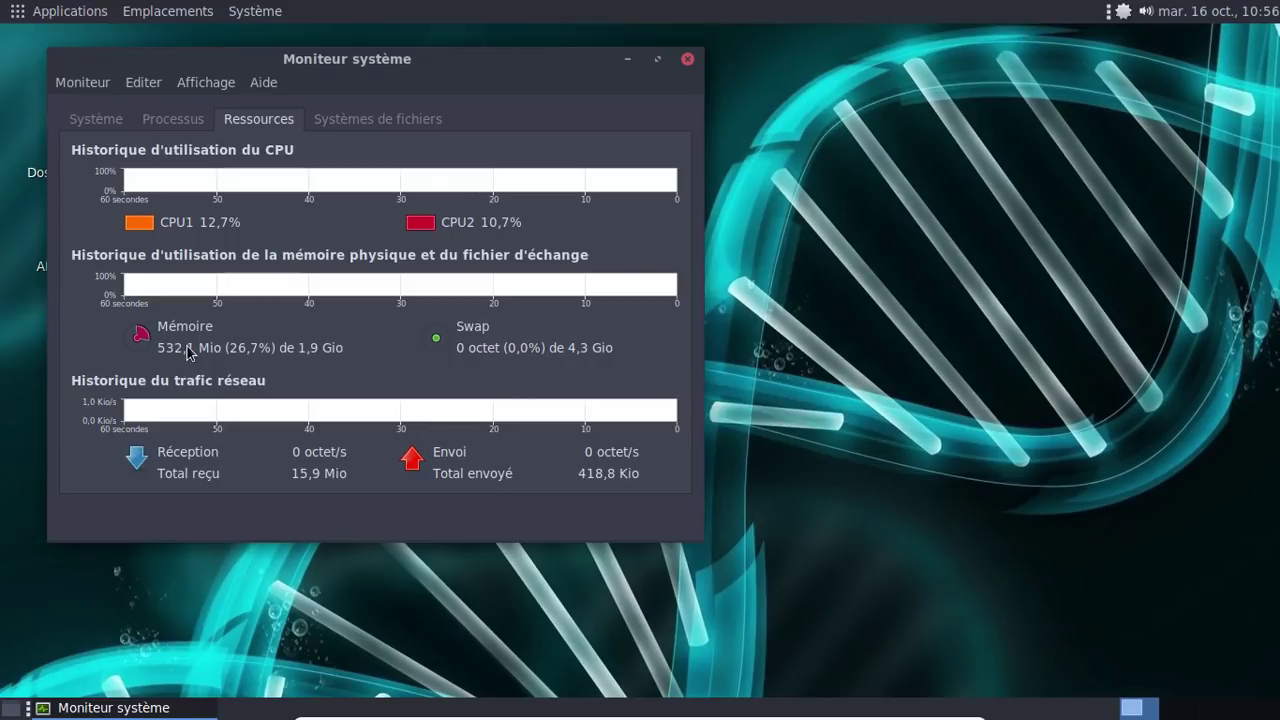
{"action": "left_click", "coordinate": [92, 120]}
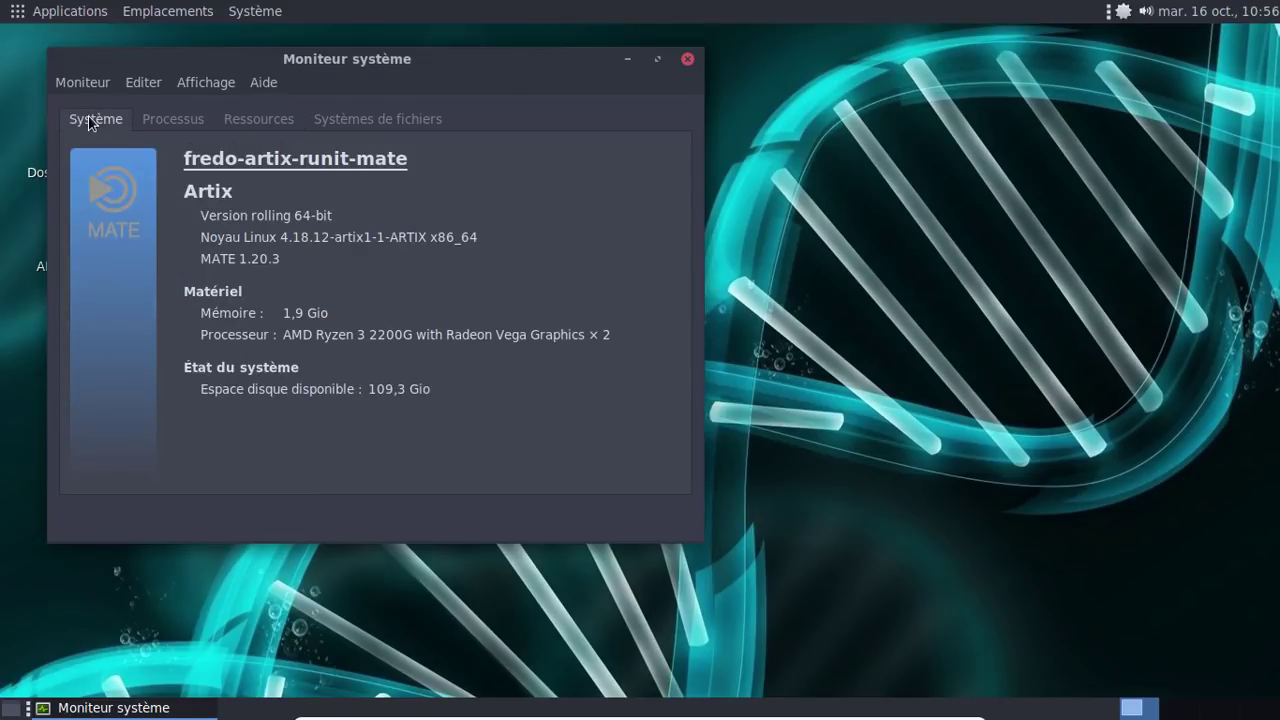
{"action": "left_click", "coordinate": [687, 60]}
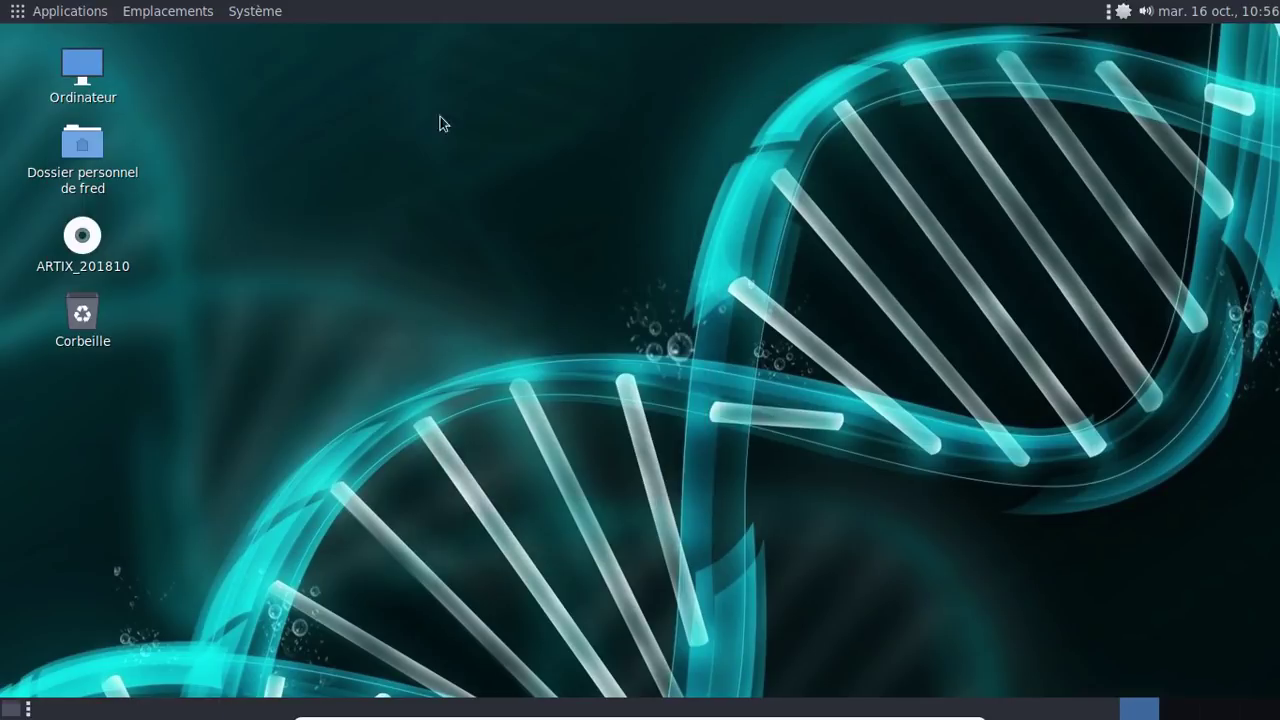
Step: Launch a new MATE Terminal and run clear to blank its screen
{"action": "left_click", "coordinate": [69, 14]}
{"action": "mouse_move", "coordinate": [111, 199]}
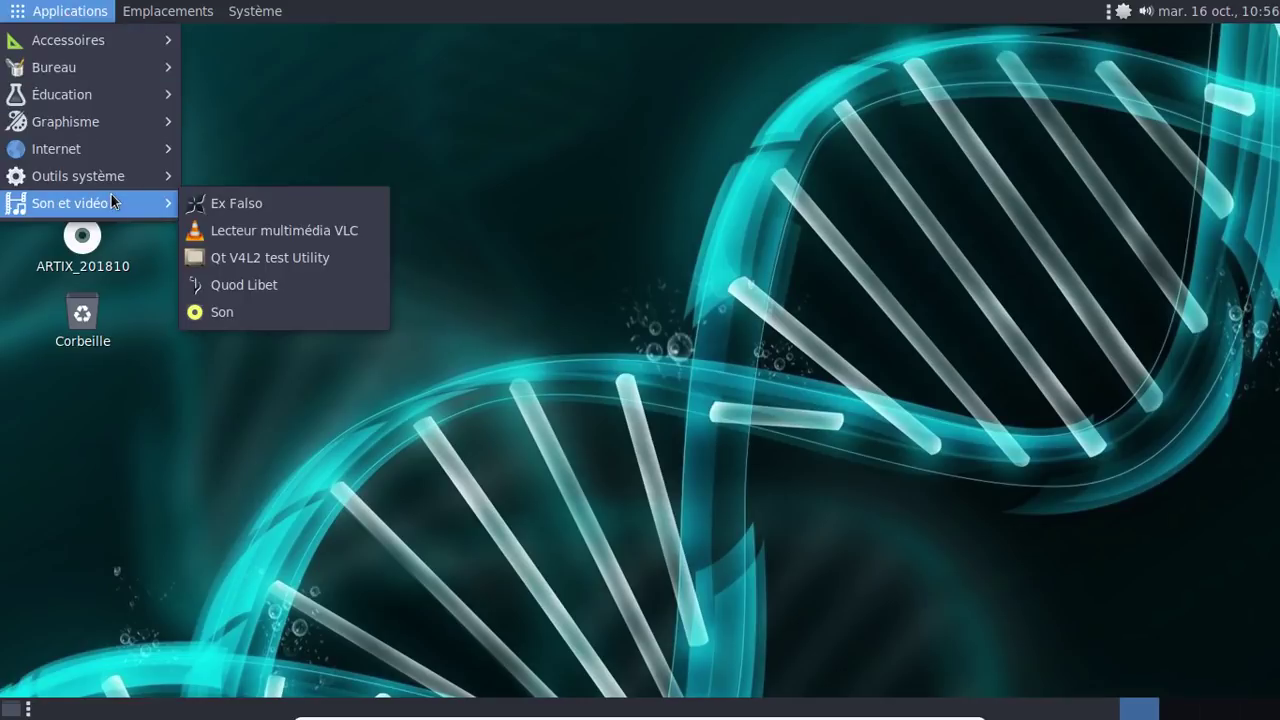
{"action": "mouse_move", "coordinate": [107, 174]}
{"action": "left_click", "coordinate": [307, 362]}
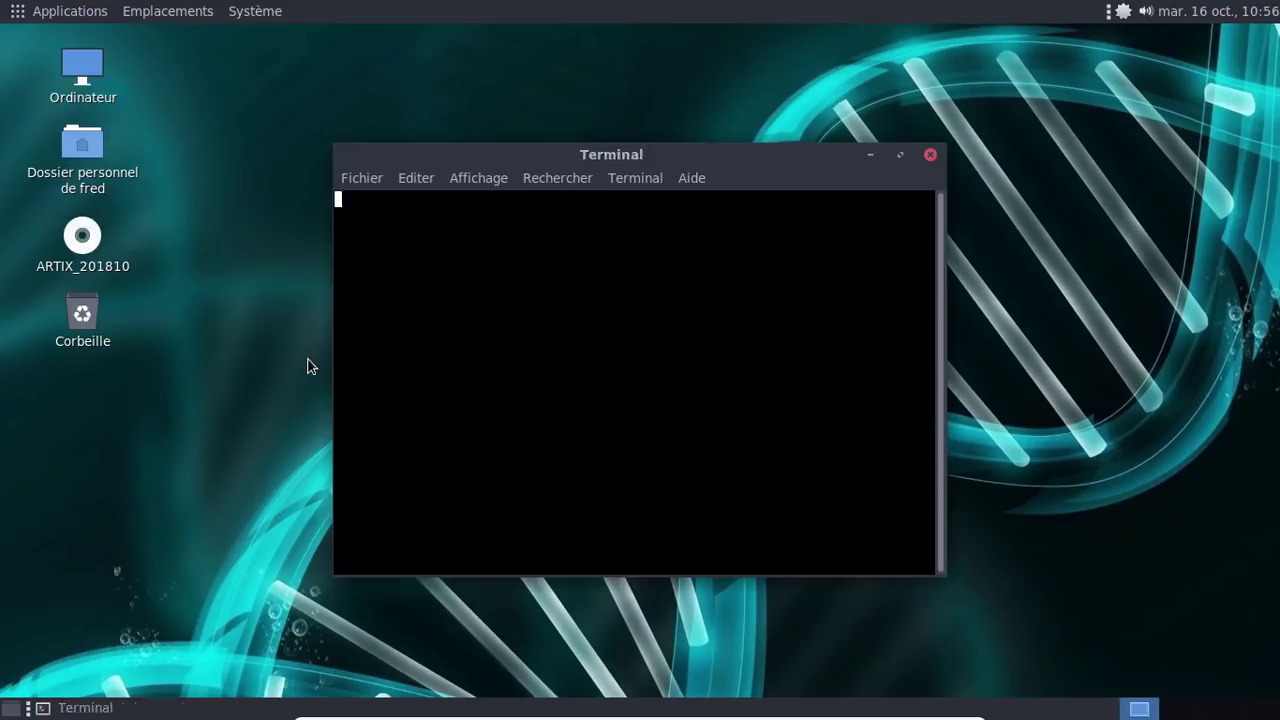
{"action": "type", "text": "clear"}
{"action": "key", "text": "Return"}
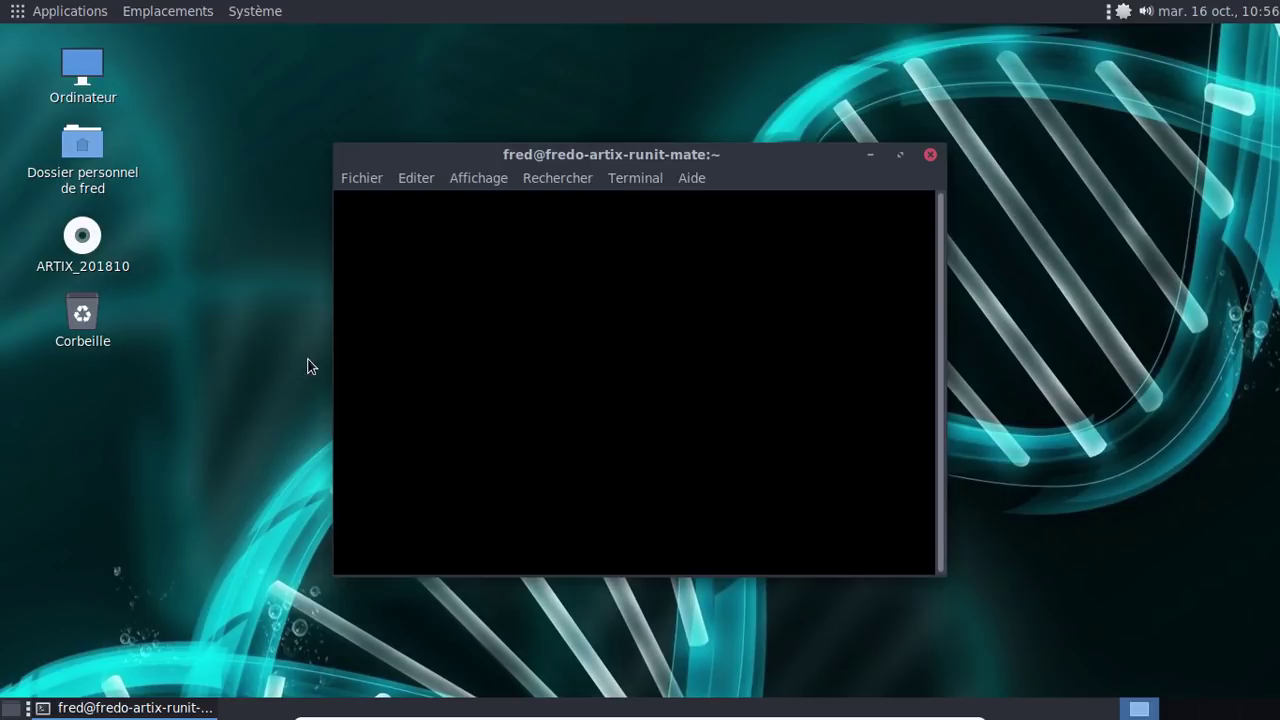